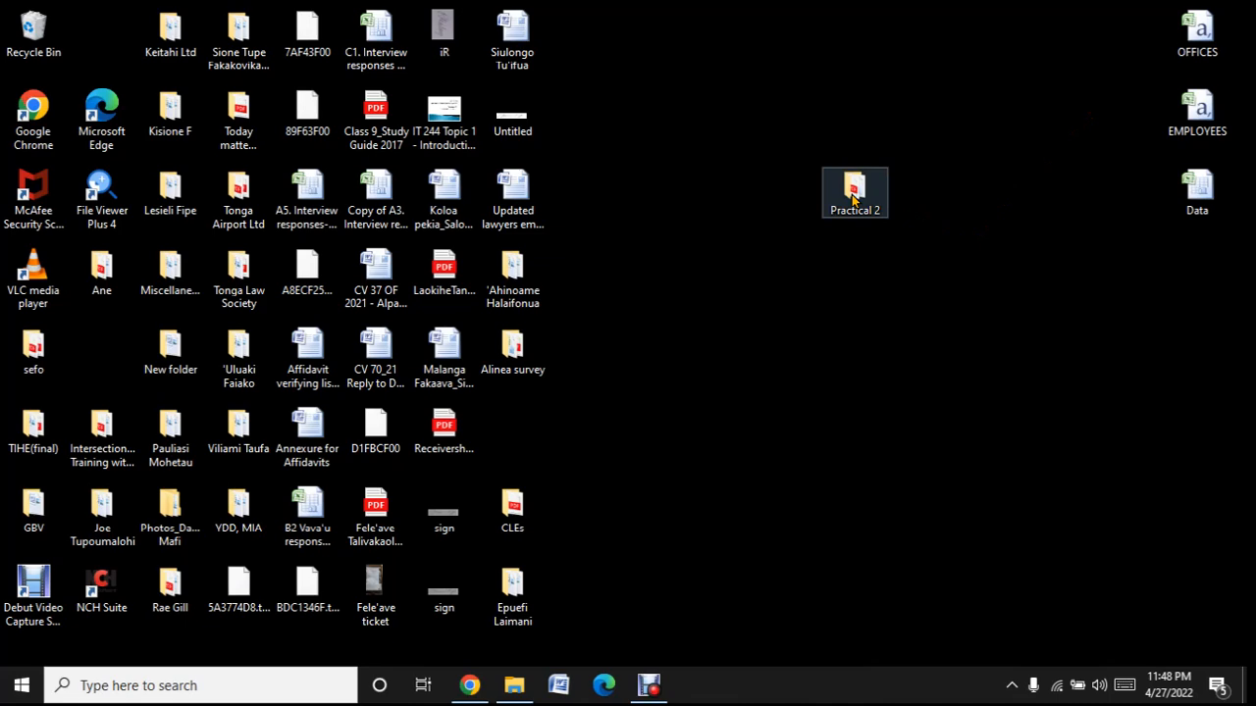
- Open the Practical 2 folder from the desktop in a maximized window and open the question paper 0417_s19_qp_31
left_click(852, 199)
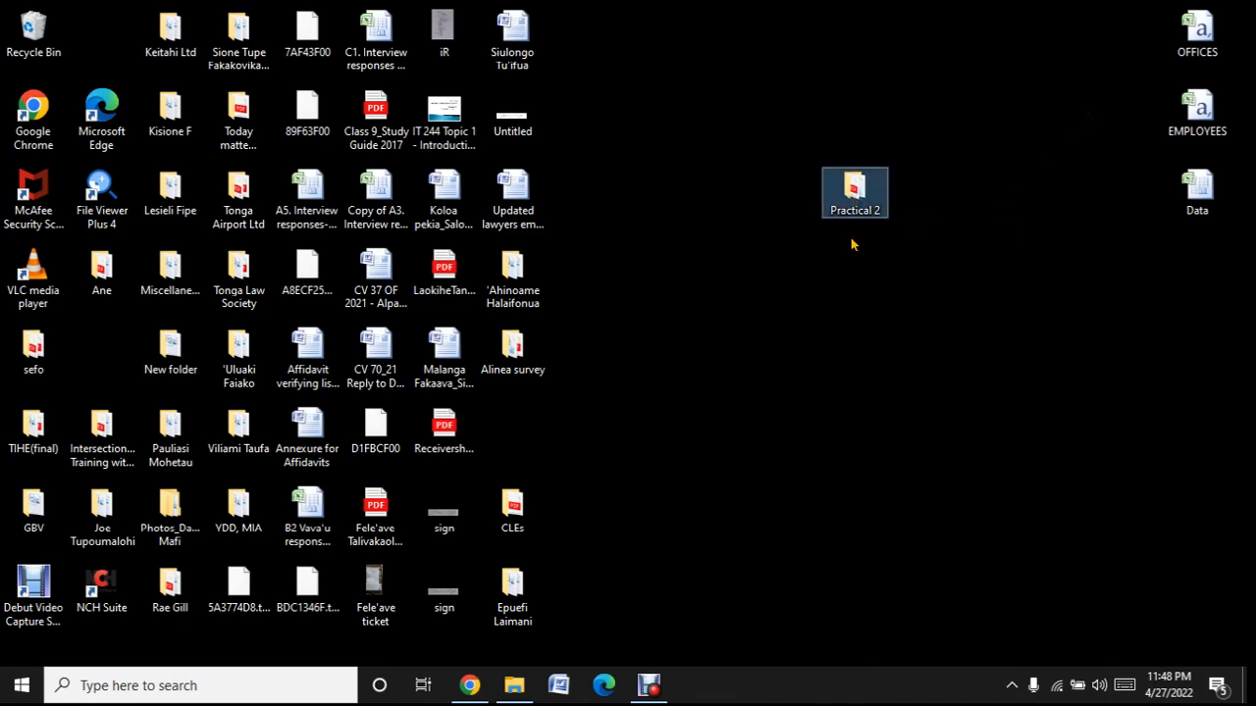
double_click(850, 192)
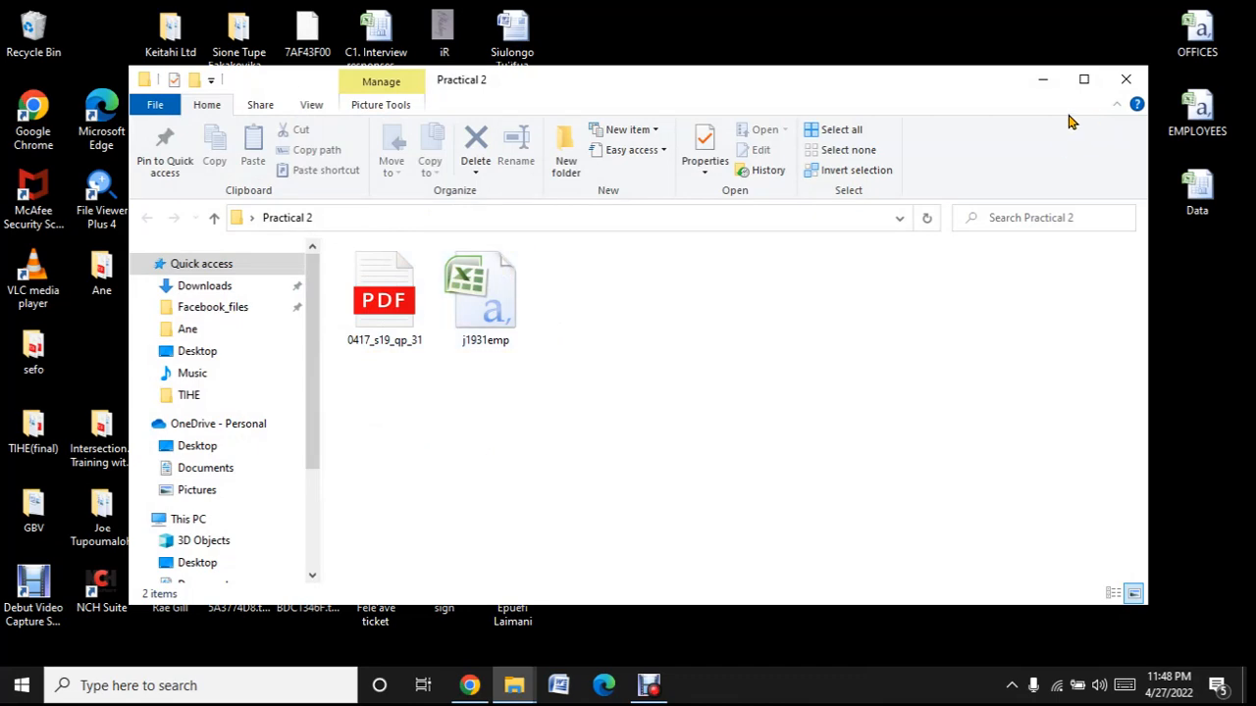
left_click(1096, 79)
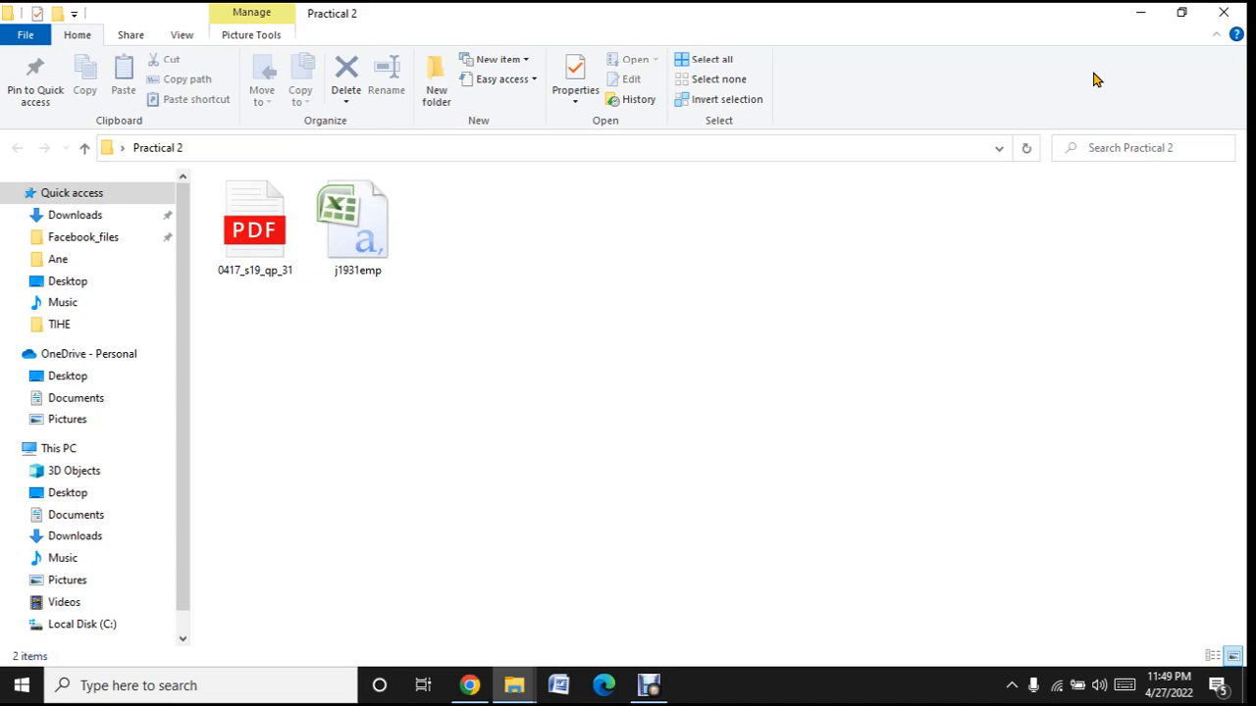
left_click(270, 247)
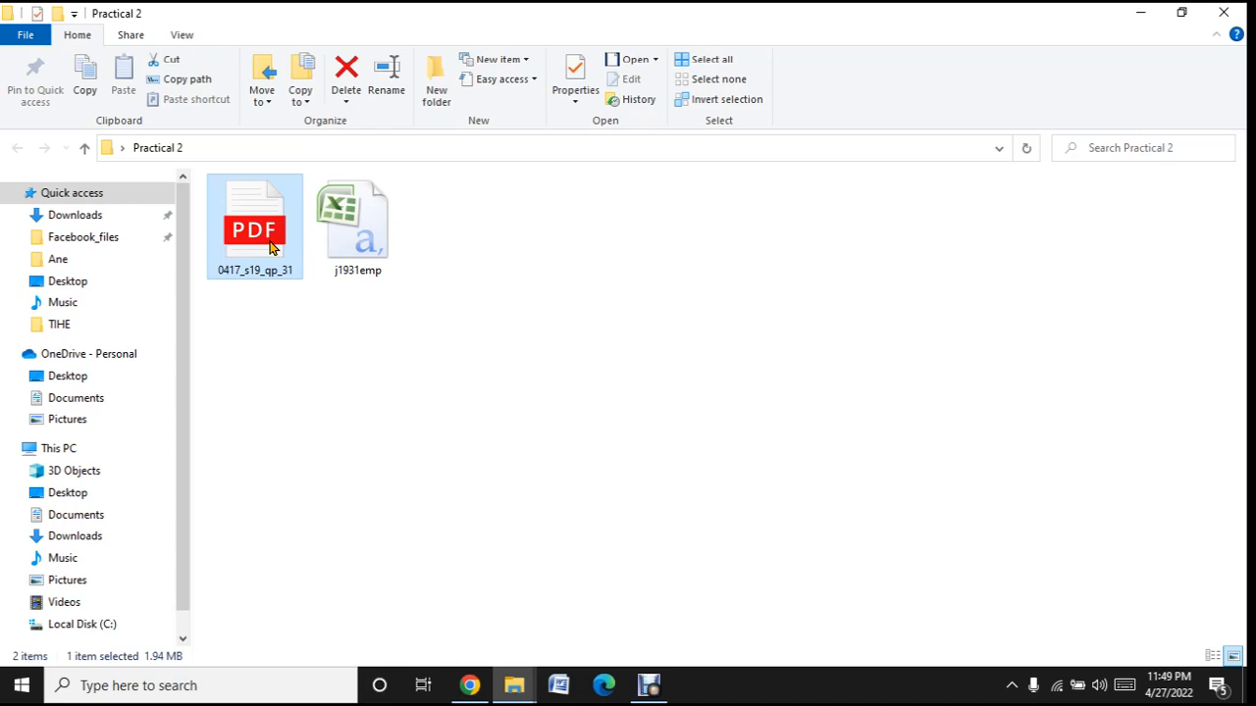
double_click(270, 247)
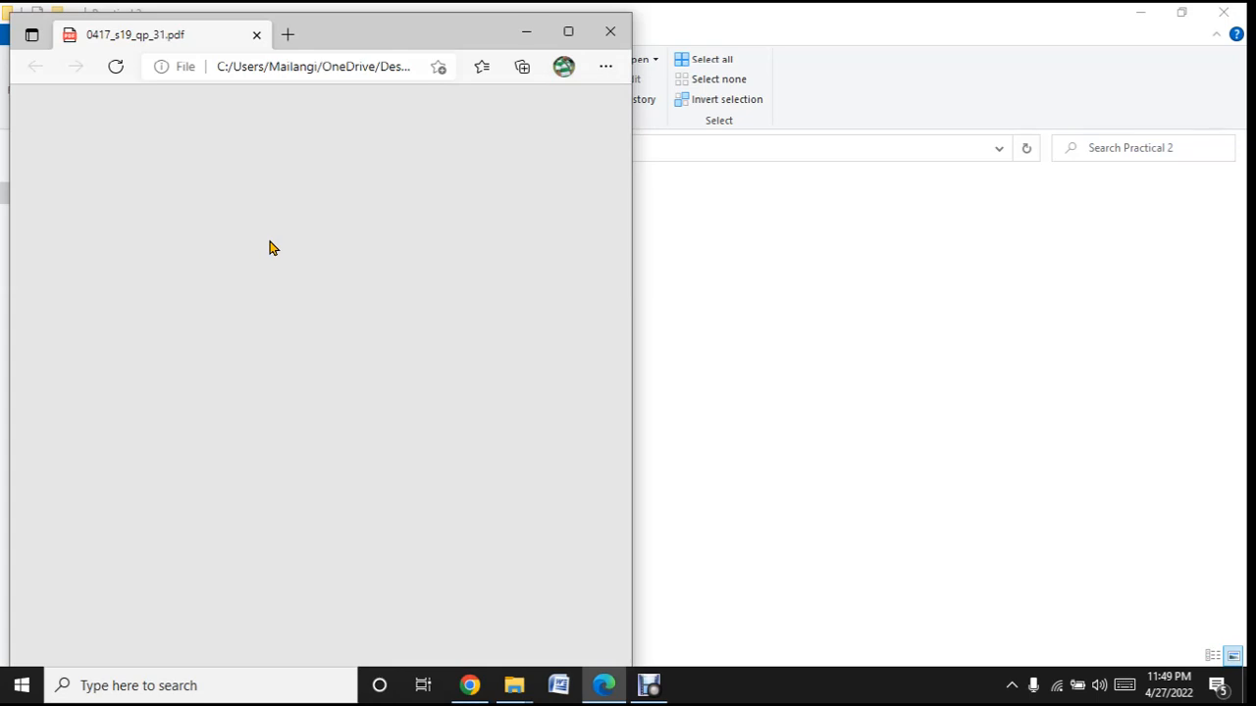
- Skim the question paper's cover page, Task 1 and the Task 2 spreadsheet instructions
scroll(274, 241, "down", 2)
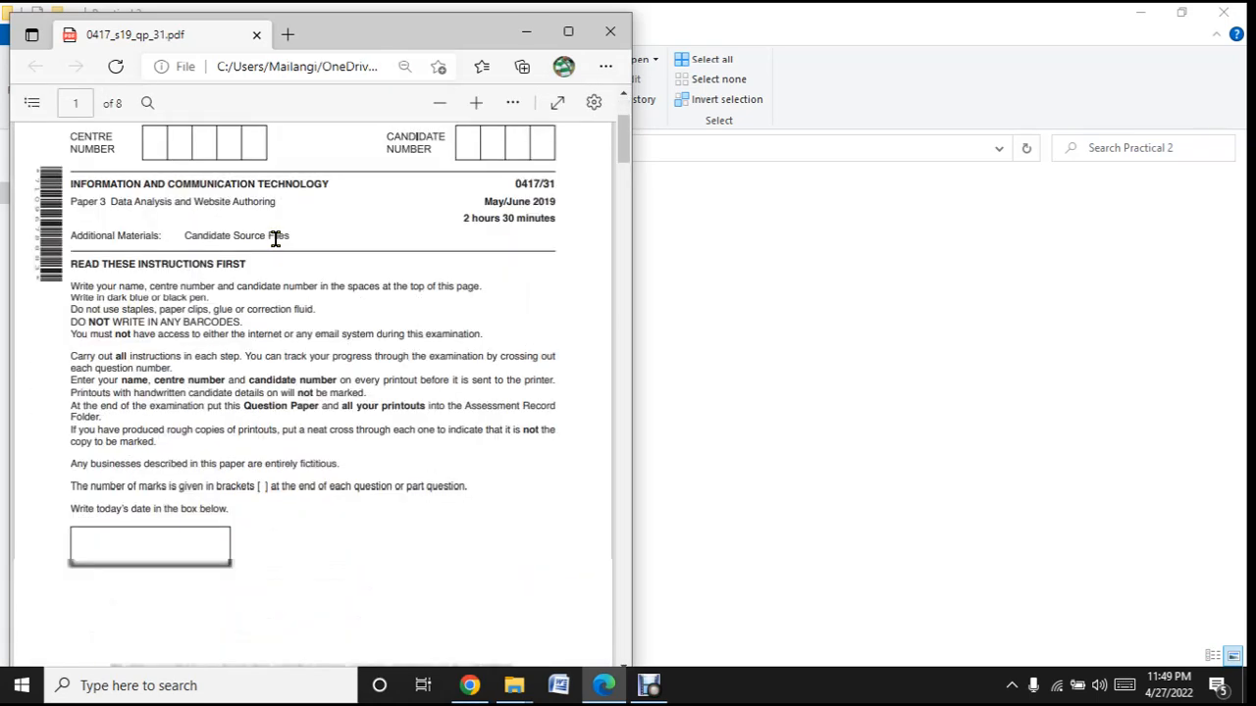
scroll(276, 241, "down", 10)
scroll(276, 240, "up", 4)
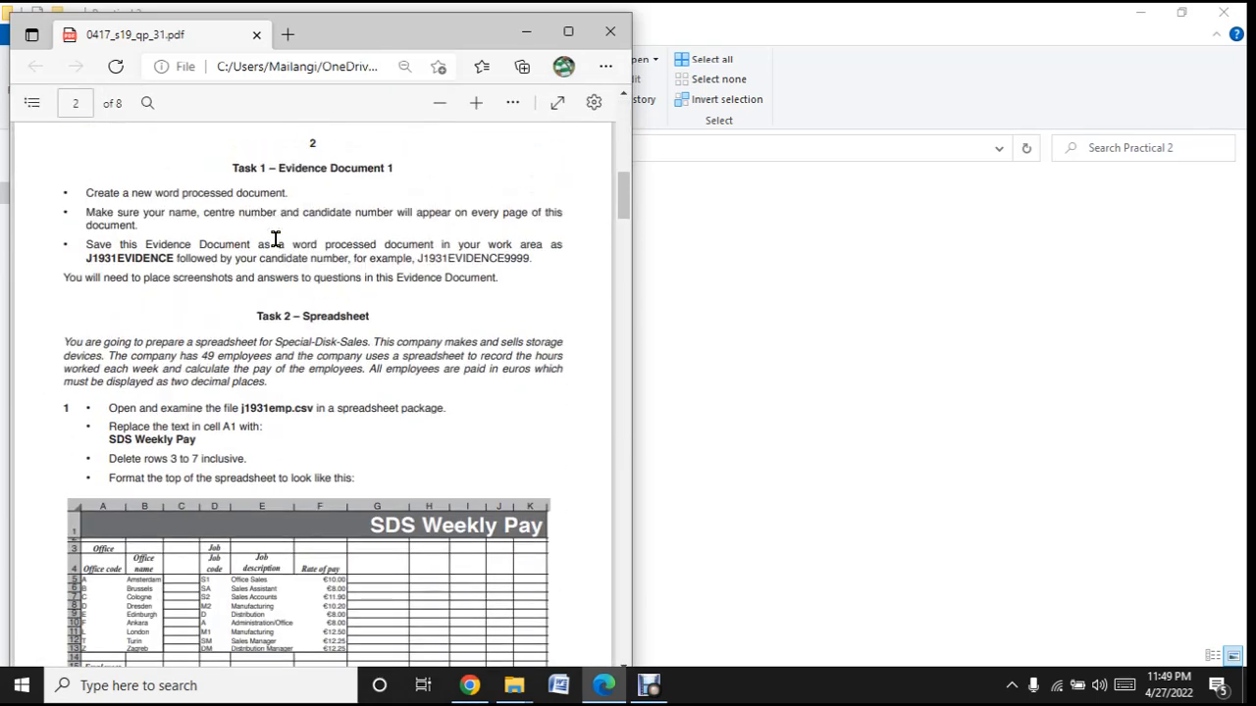
scroll(316, 308, "down", 1)
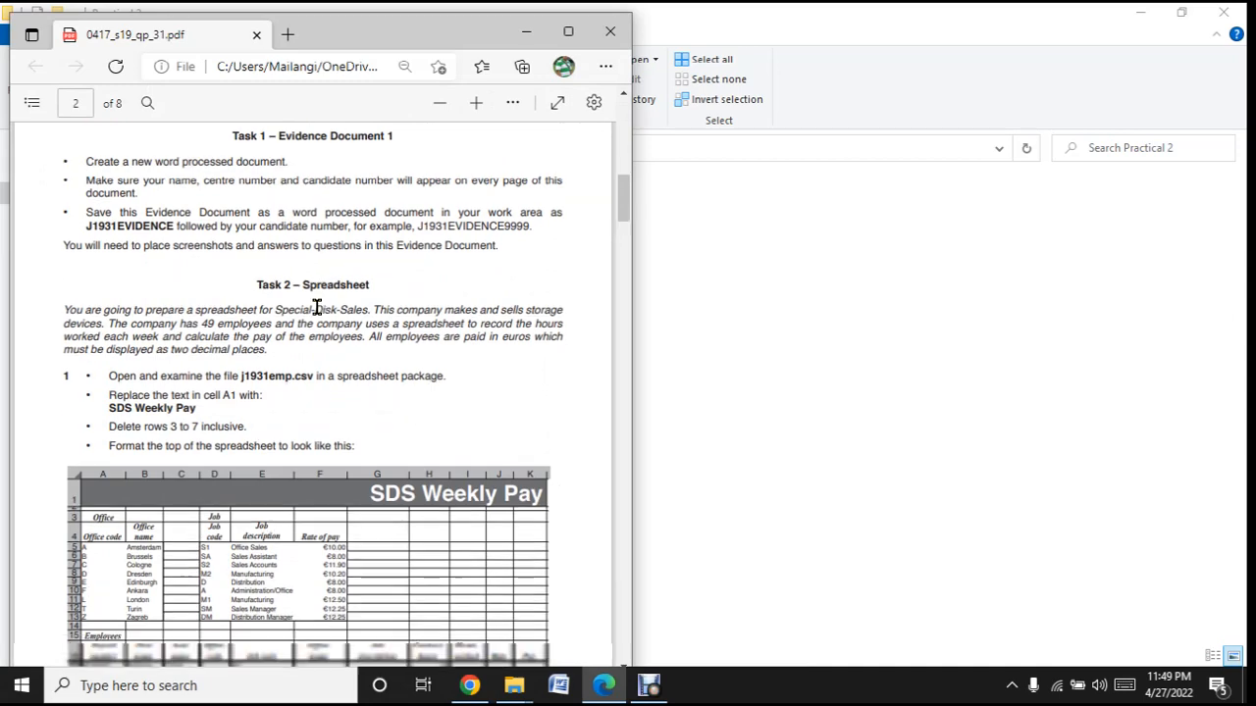
scroll(316, 308, "down", 3)
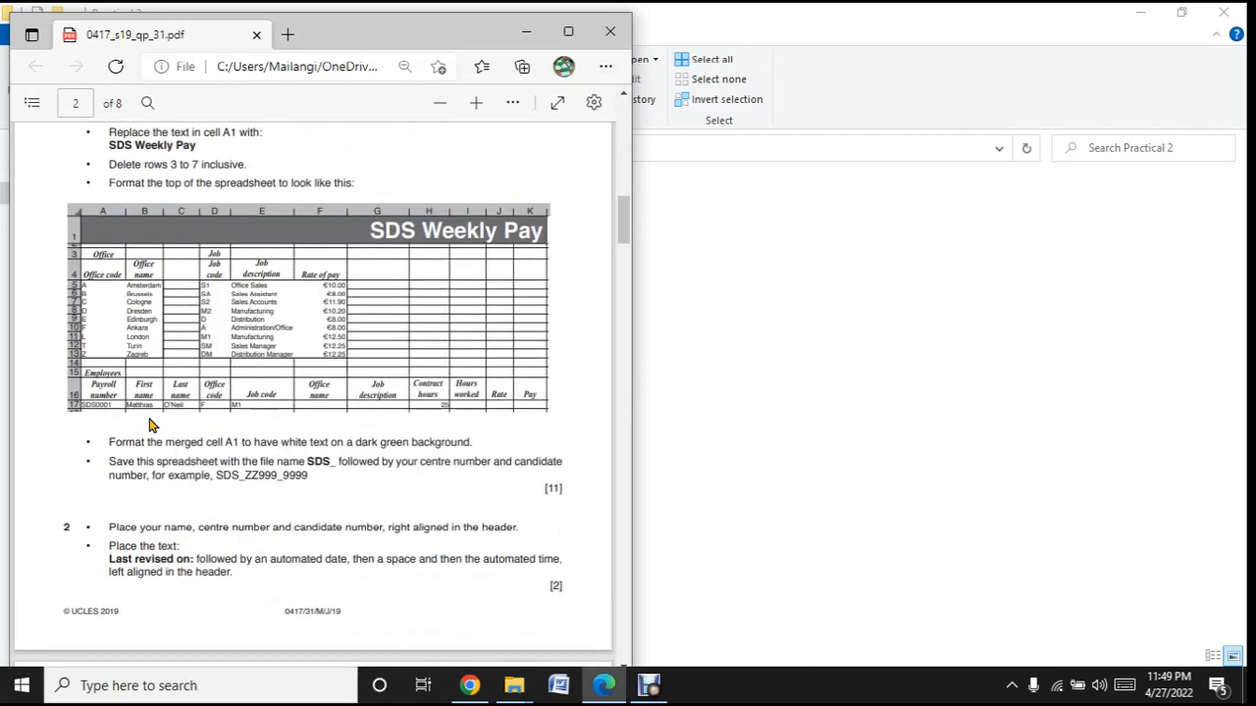
scroll(152, 424, "down", 5)
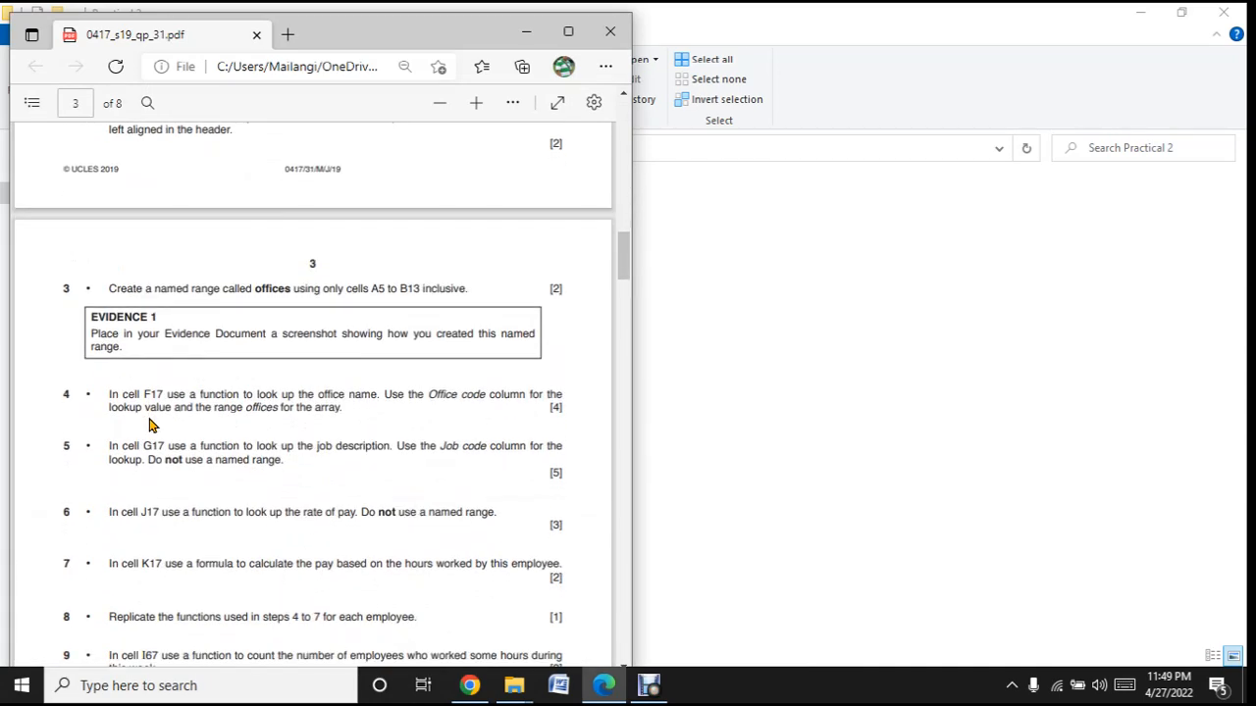
scroll(149, 424, "up", 5)
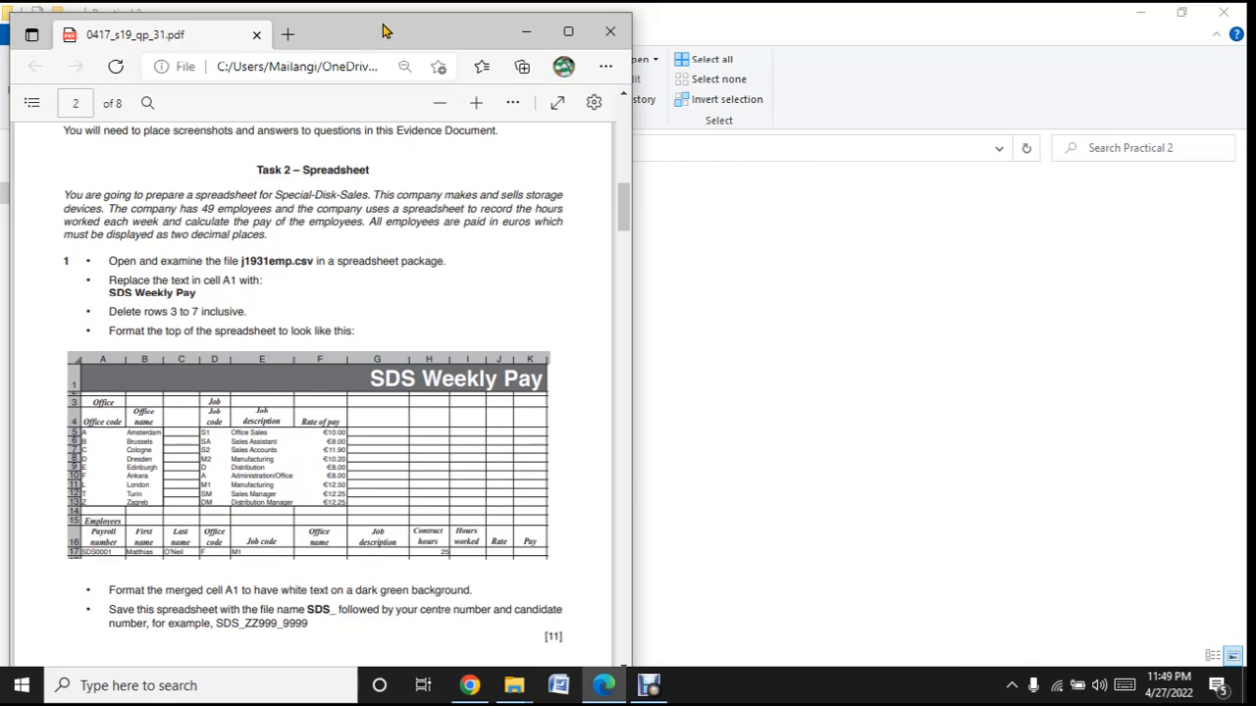
- Move the question paper window aside and open the j1931emp file in a maximized Excel window
left_click_drag(383, 32, 875, 91)
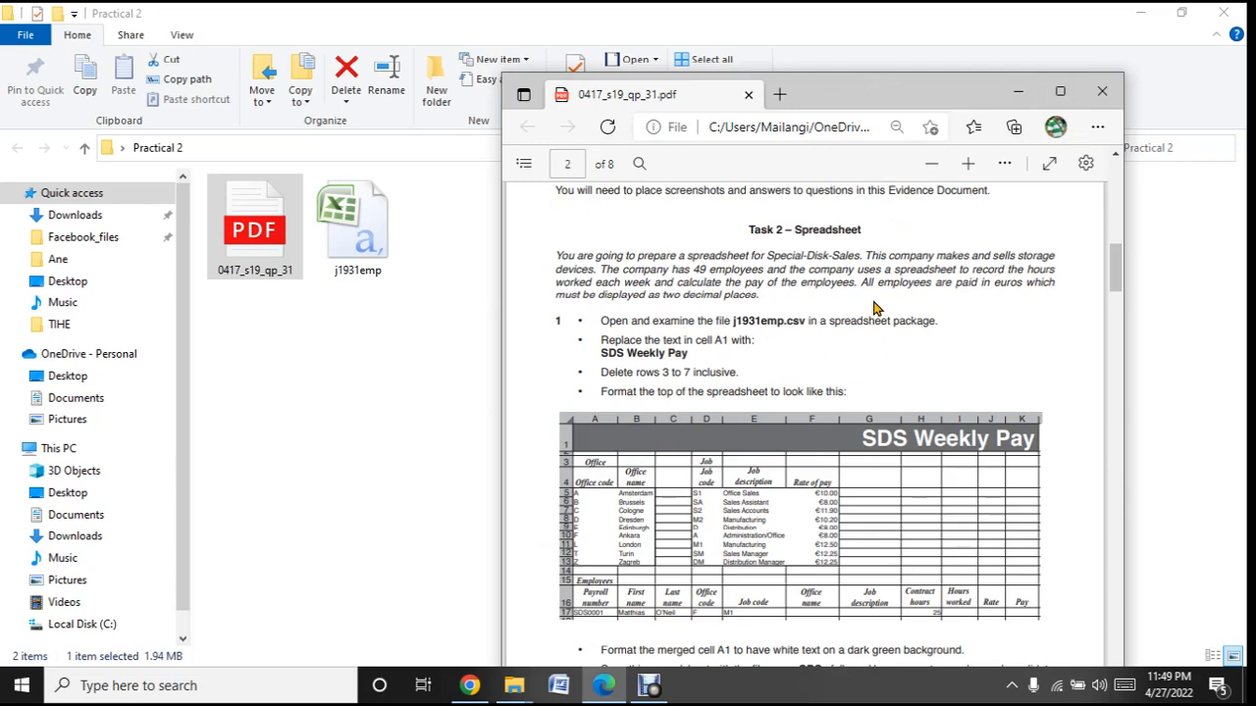
double_click(353, 247)
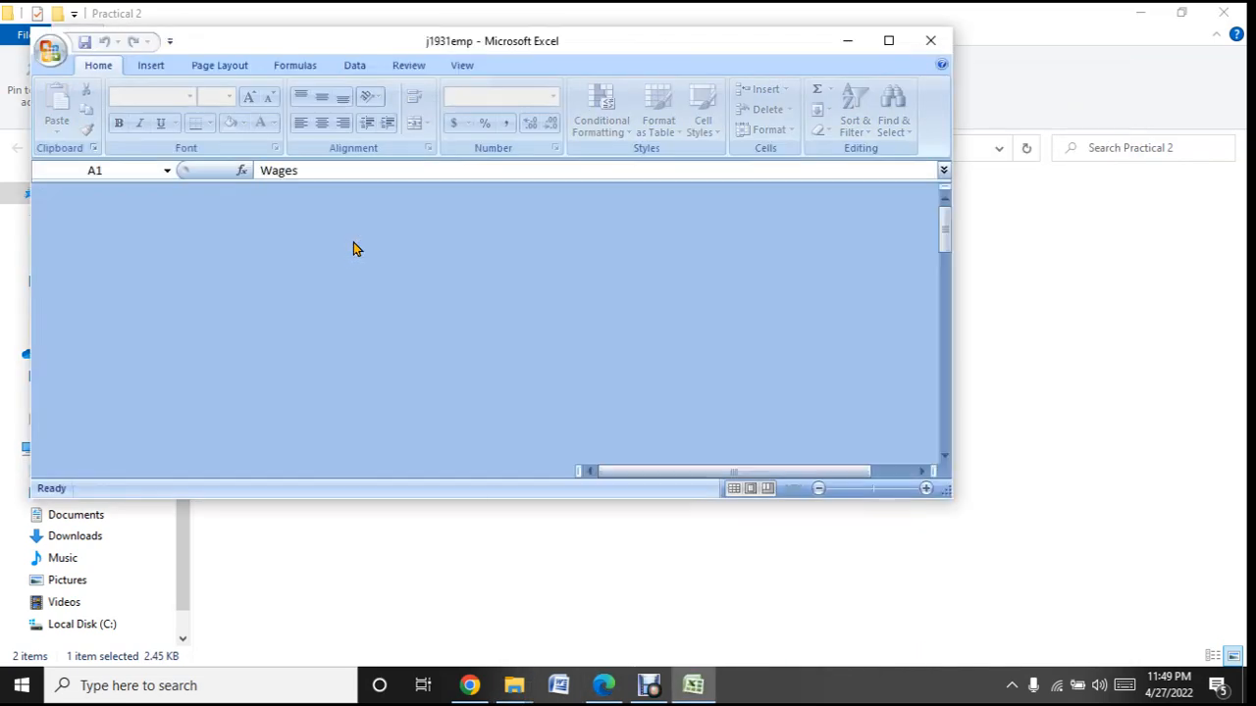
left_click(889, 40)
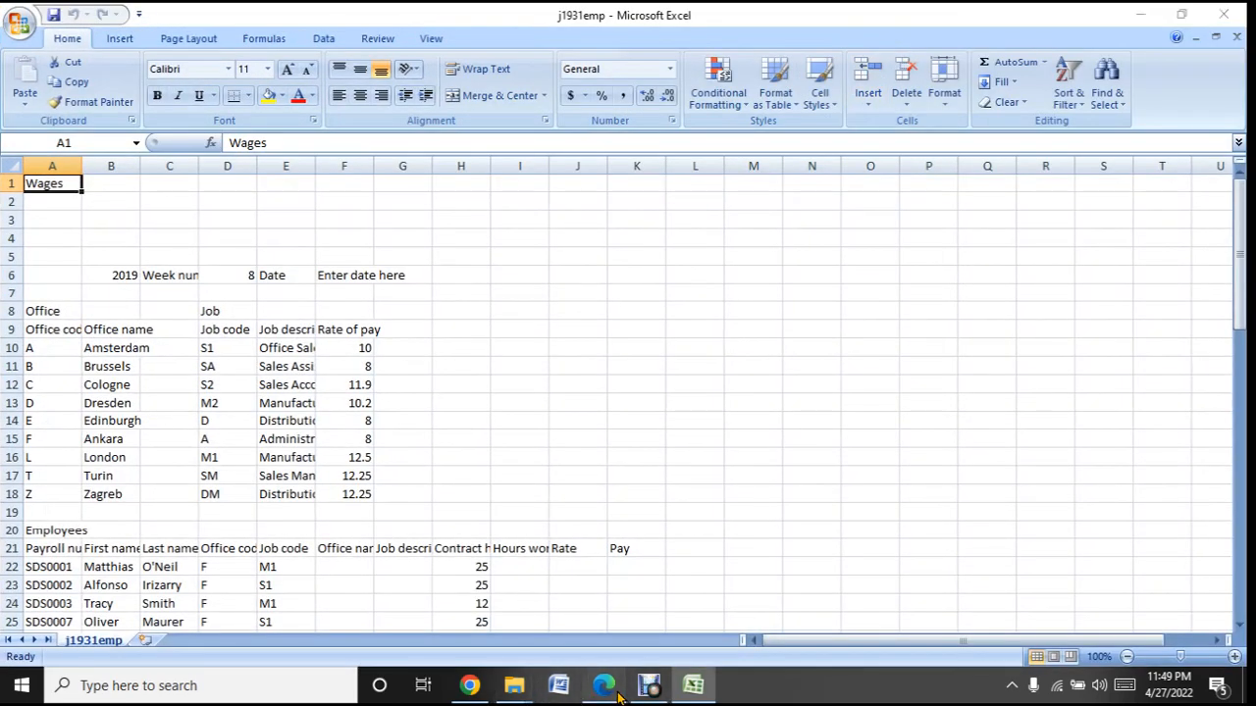
- Switch back to the question paper in Edge, maximize it and enlarge the Task 2 – Spreadsheet section for reading
left_click(603, 685)
key("super+Left")
key("super+Up")
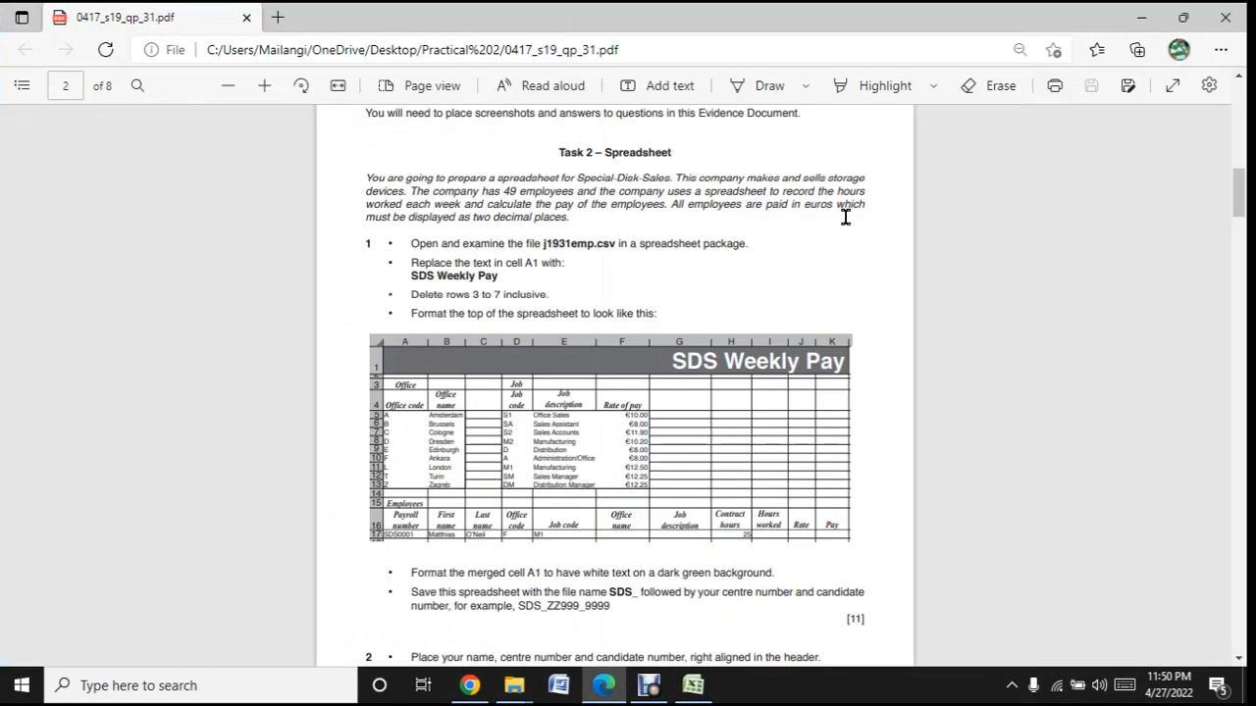
scroll(743, 337, "up", 3)
scroll(744, 337, "down", 3)
left_click(262, 84)
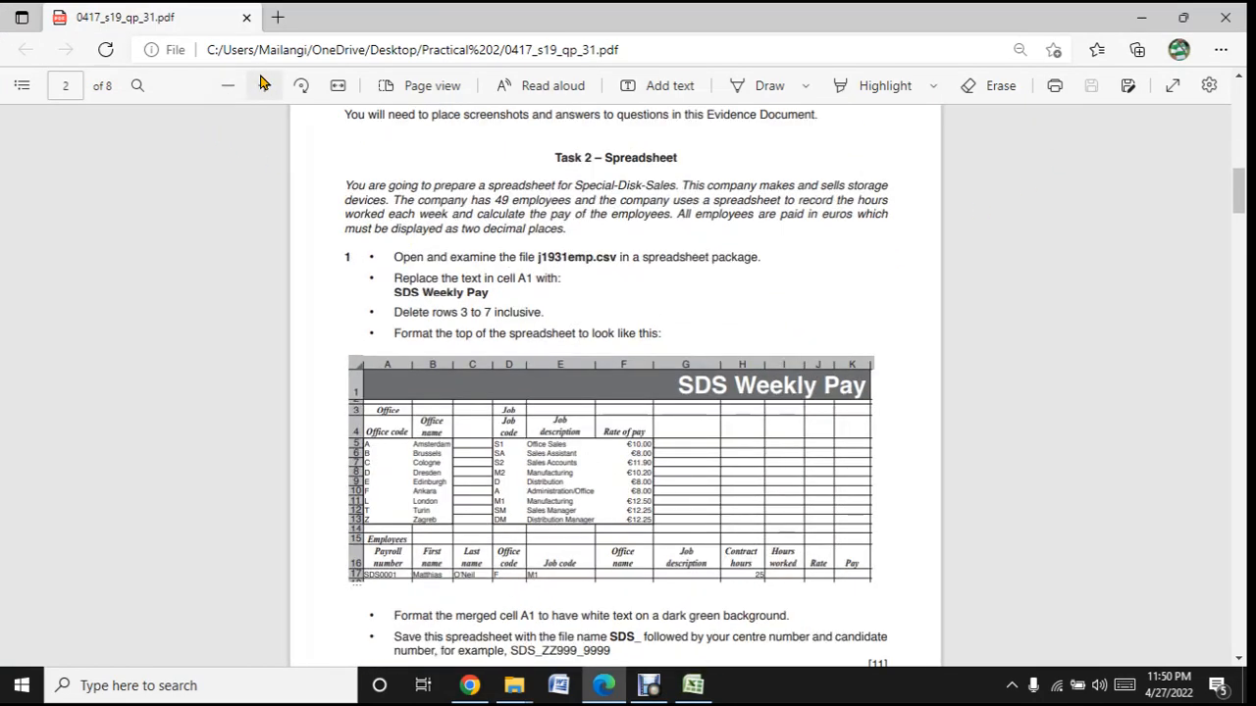
left_click(262, 85)
left_click(262, 84)
left_click(262, 84)
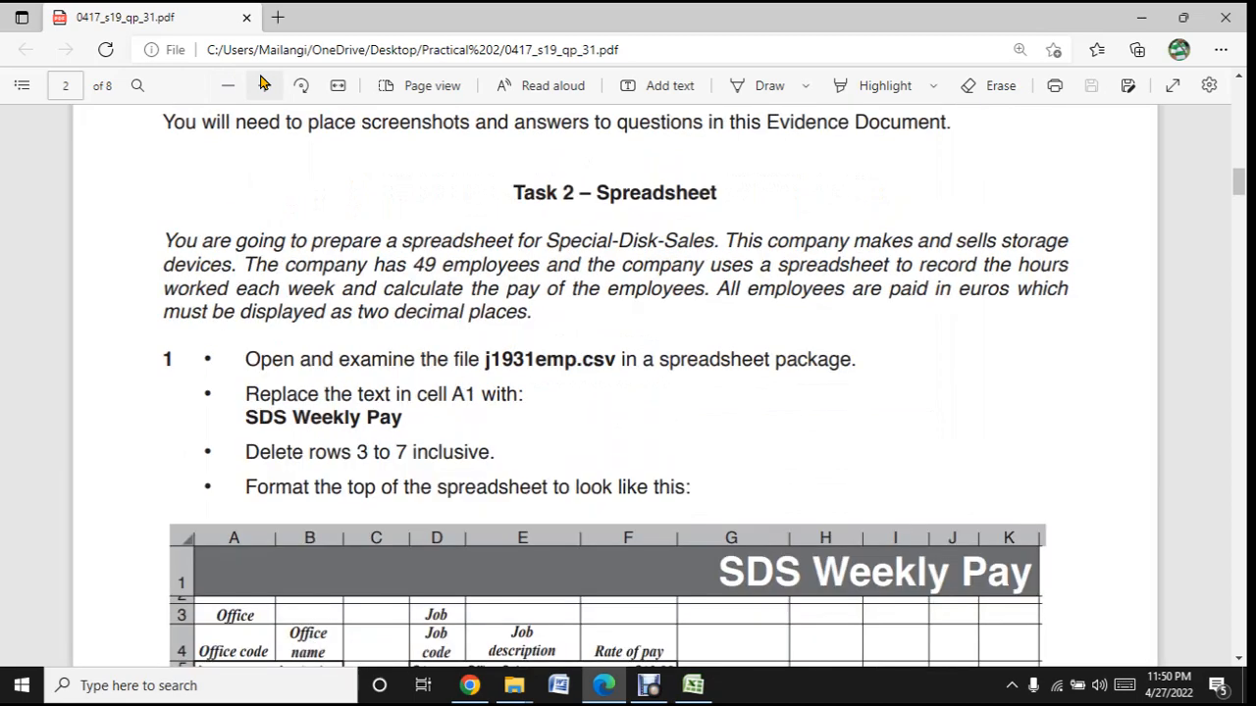
left_click(262, 85)
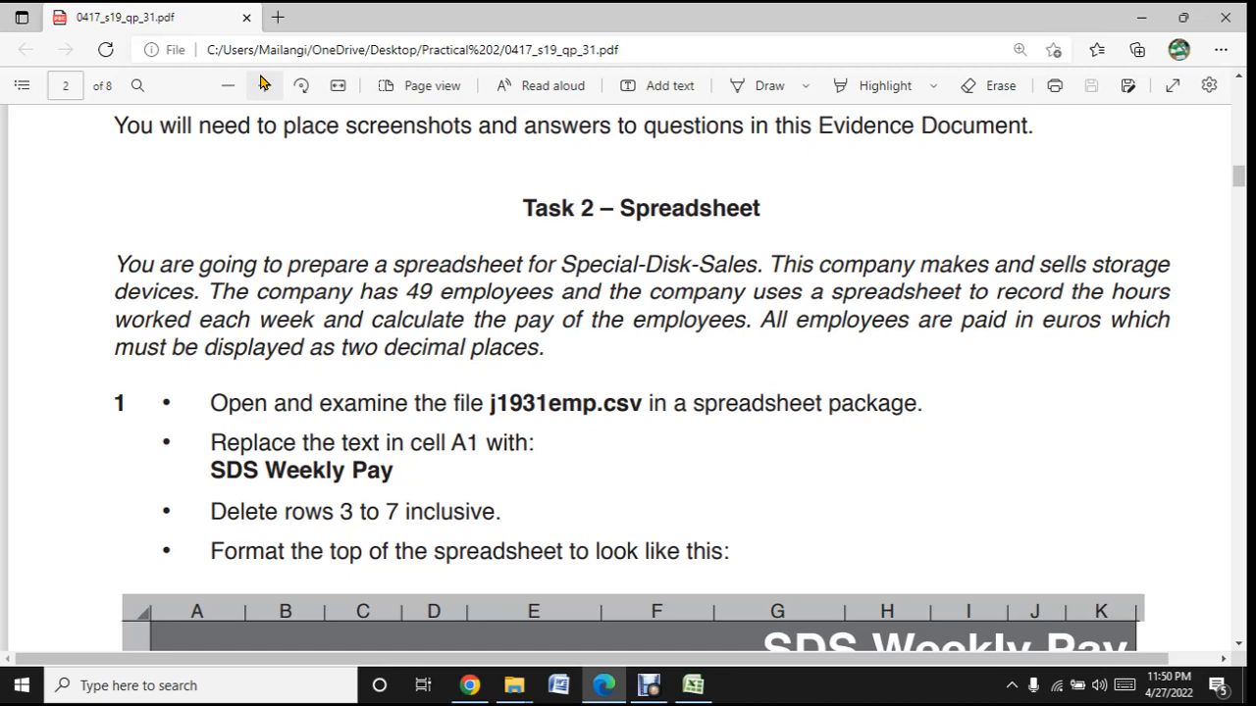
- Highlight the word "euros" in yellow in the Task 2 introduction
mouse_move(700, 702)
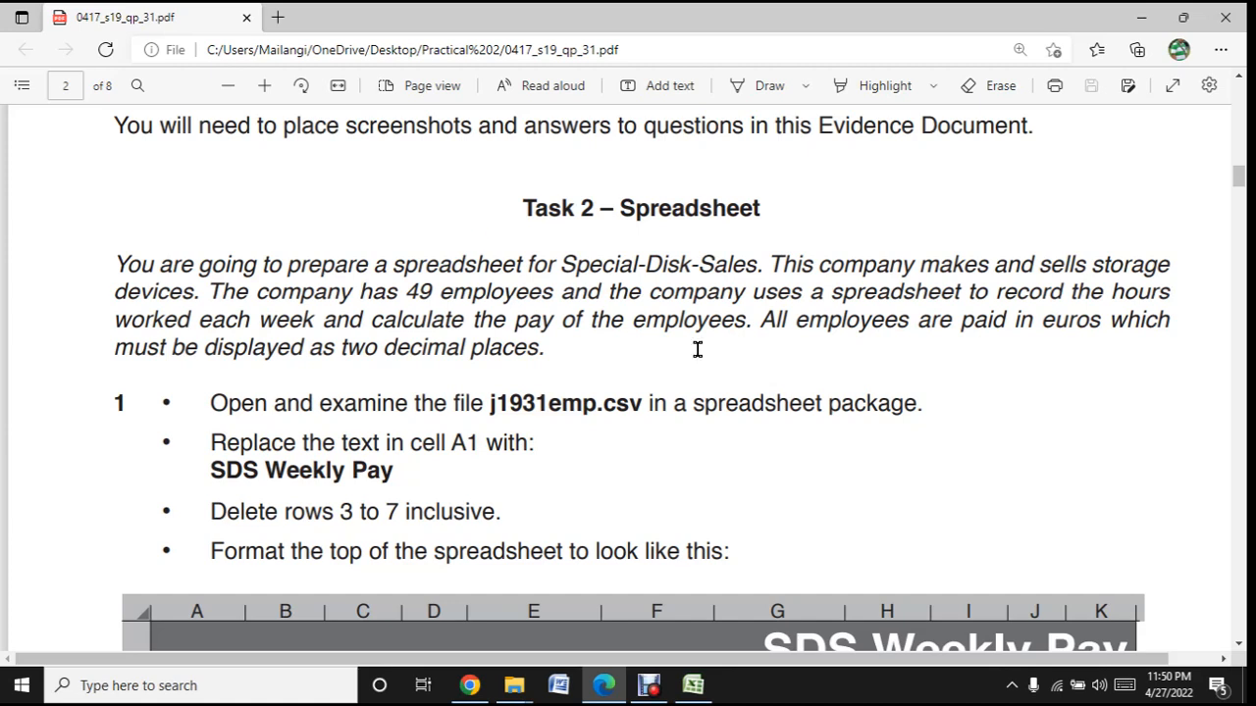
left_click_drag(1103, 324, 1046, 334)
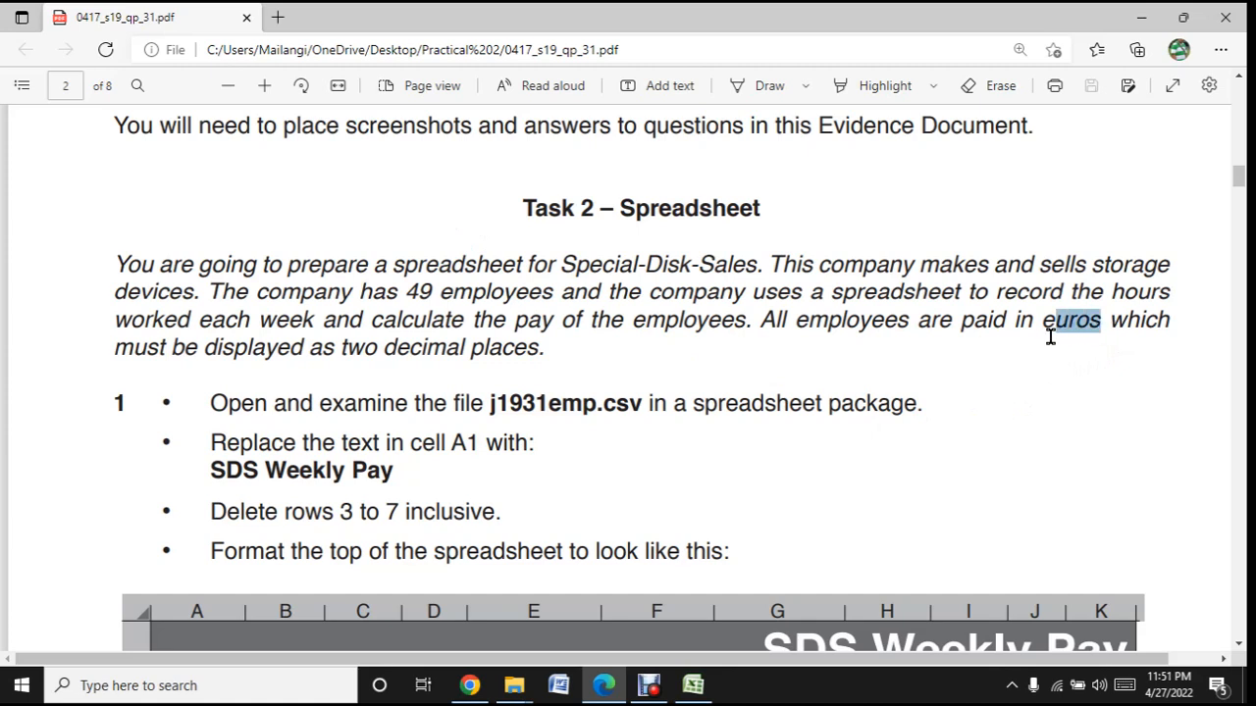
left_click(852, 88)
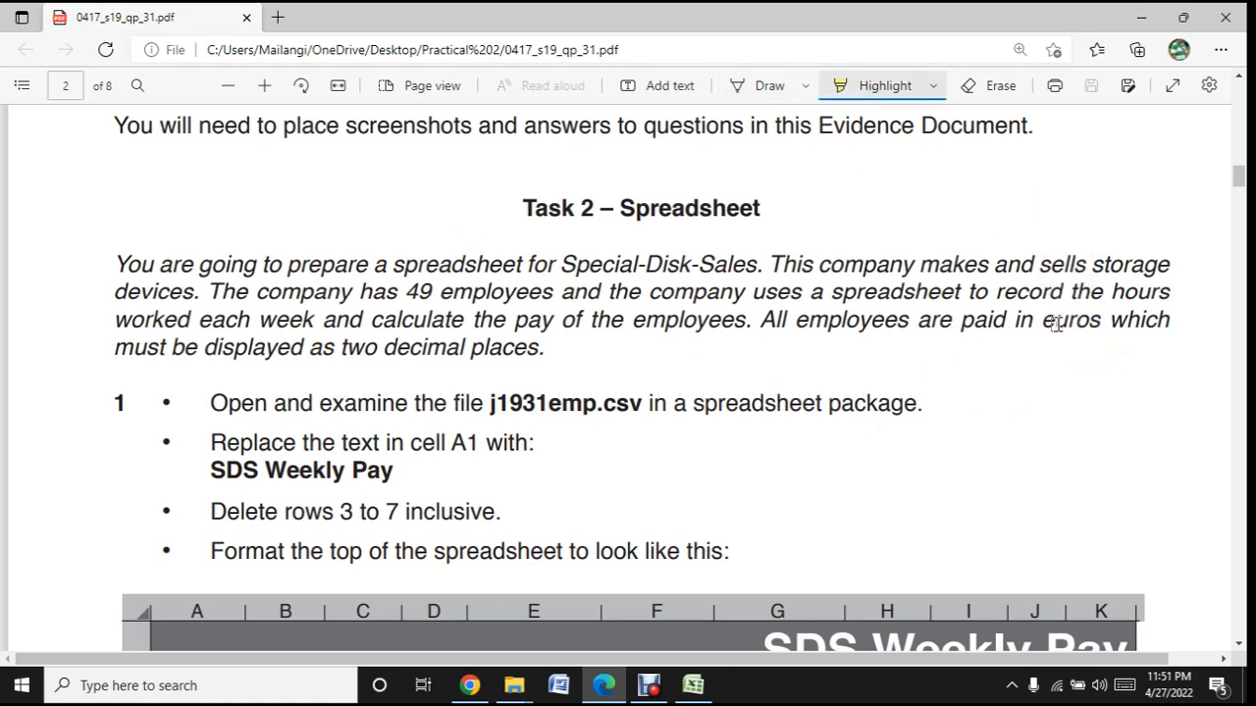
left_click_drag(1044, 324, 1113, 320)
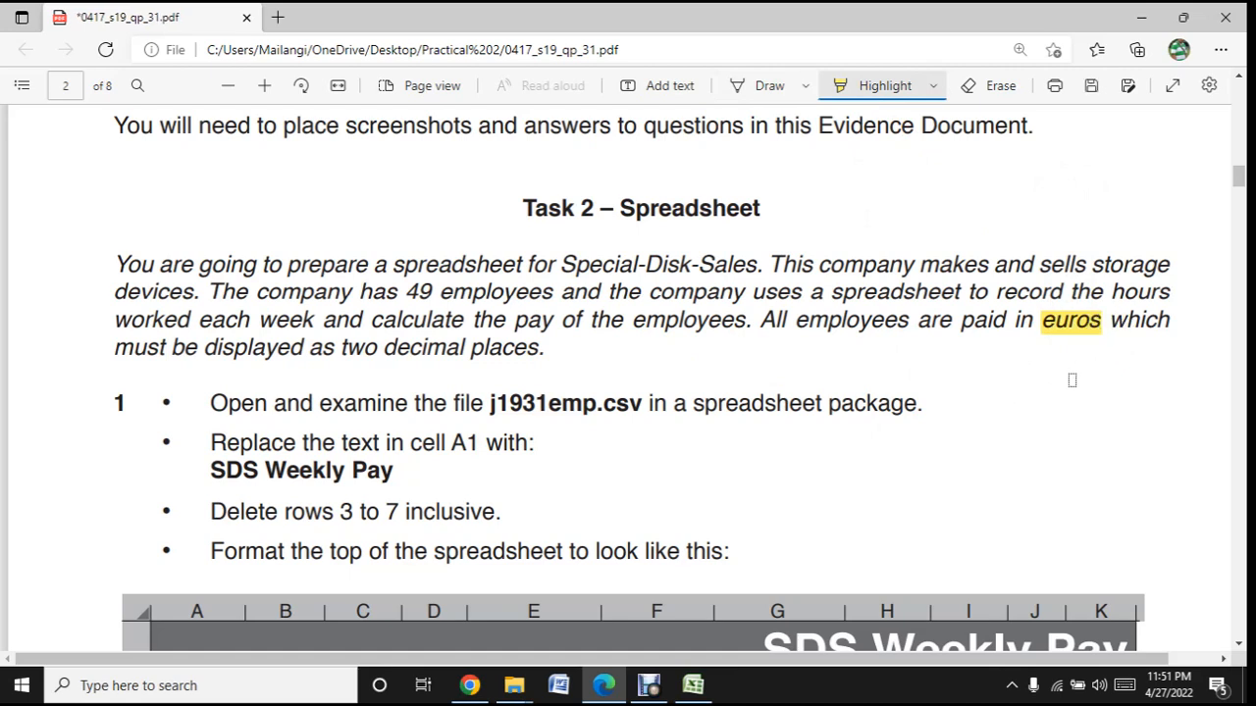
left_click(880, 87)
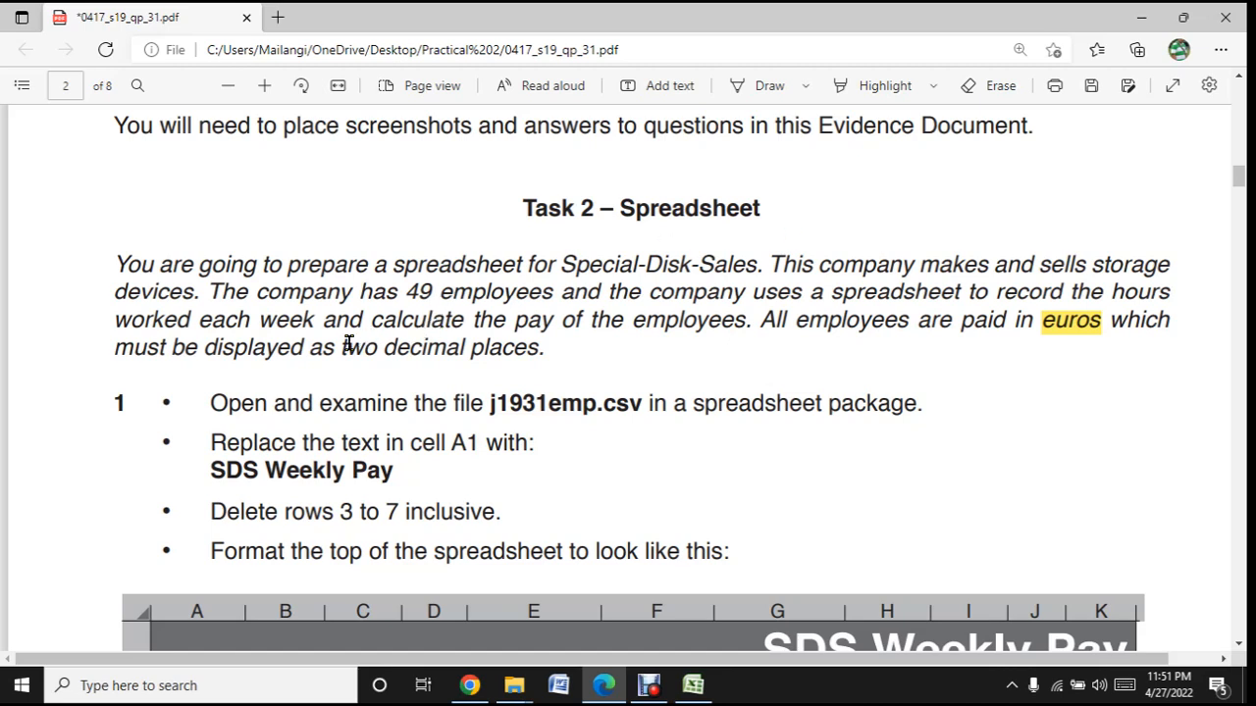
- Highlight the phrase "two decimal places." in yellow in the Task 2 introduction
left_click_drag(343, 344, 538, 354)
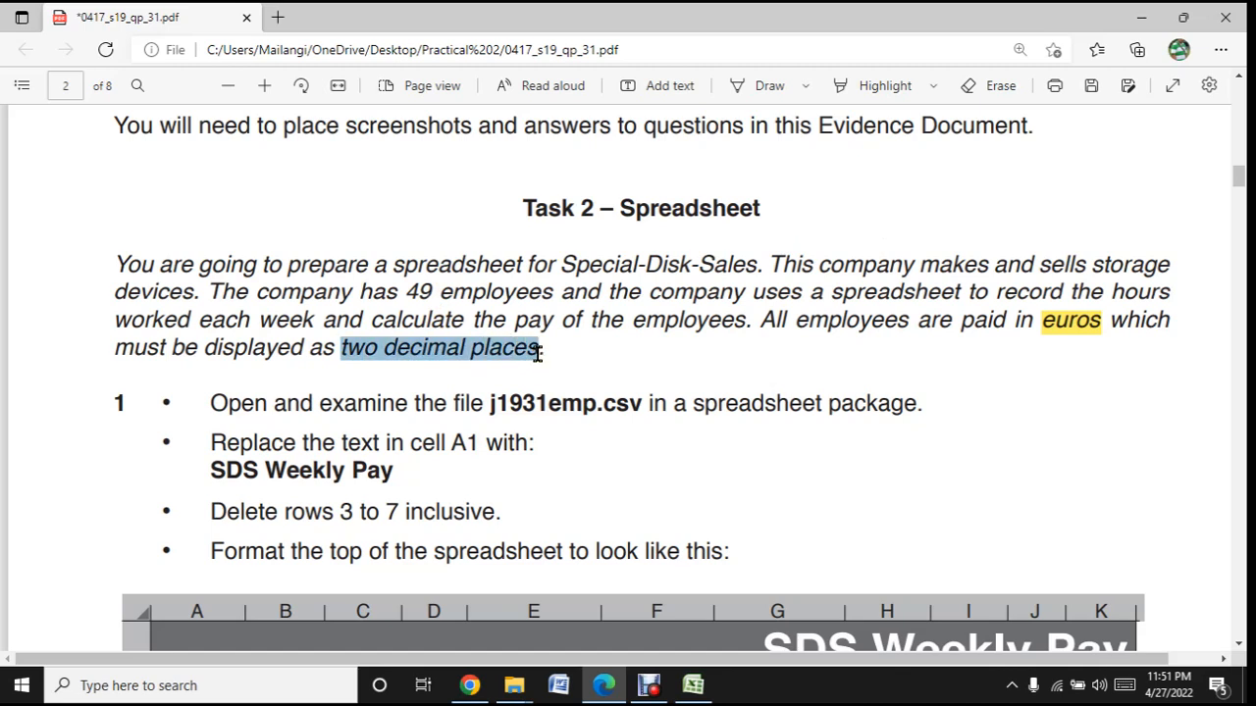
left_click(863, 88)
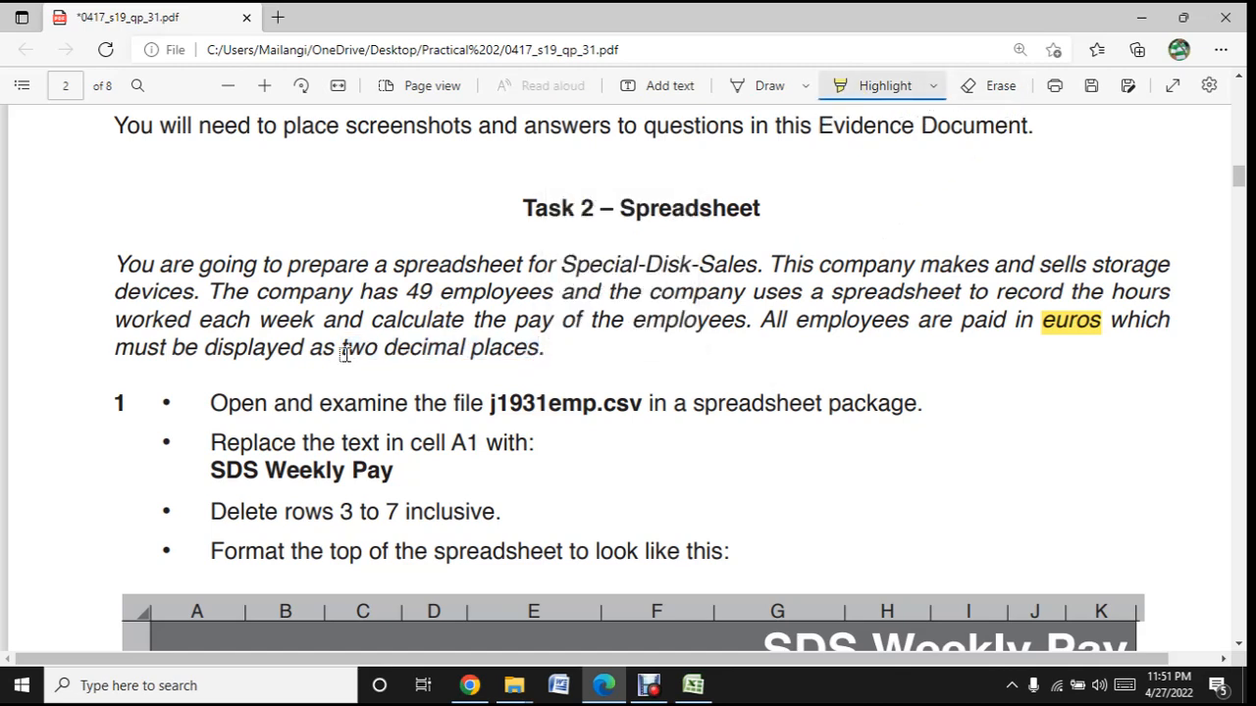
left_click_drag(344, 354, 554, 355)
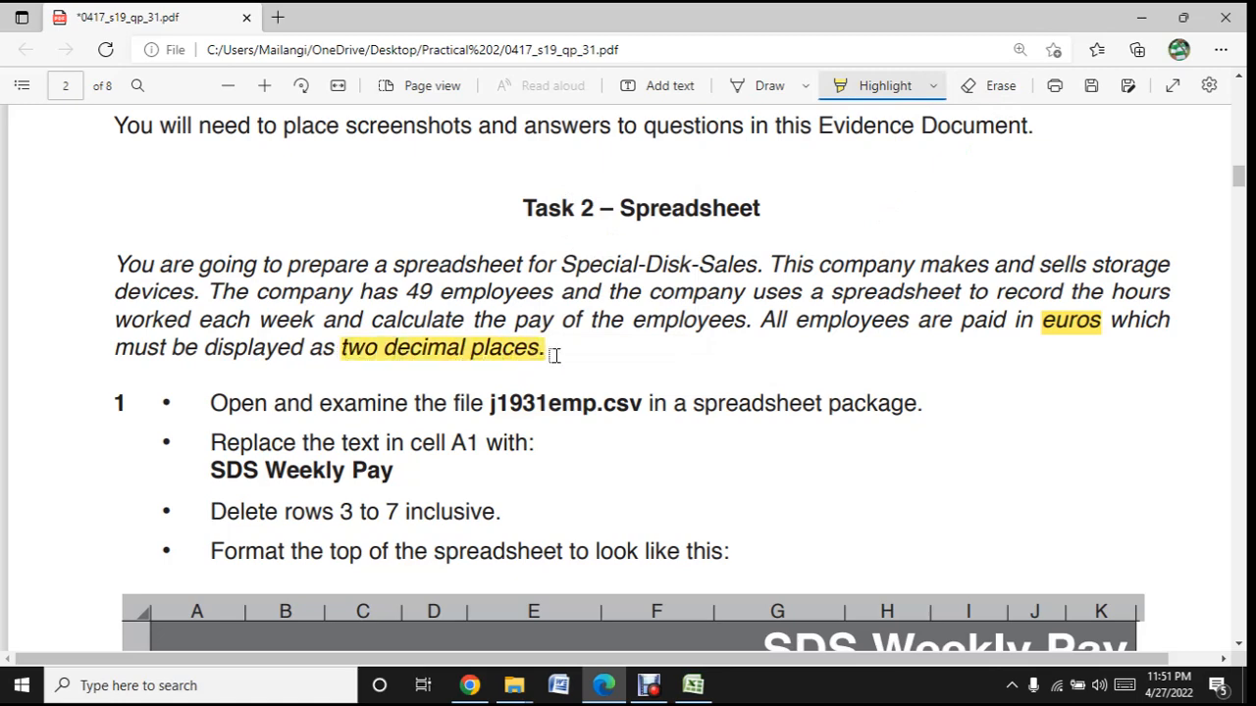
left_click(863, 86)
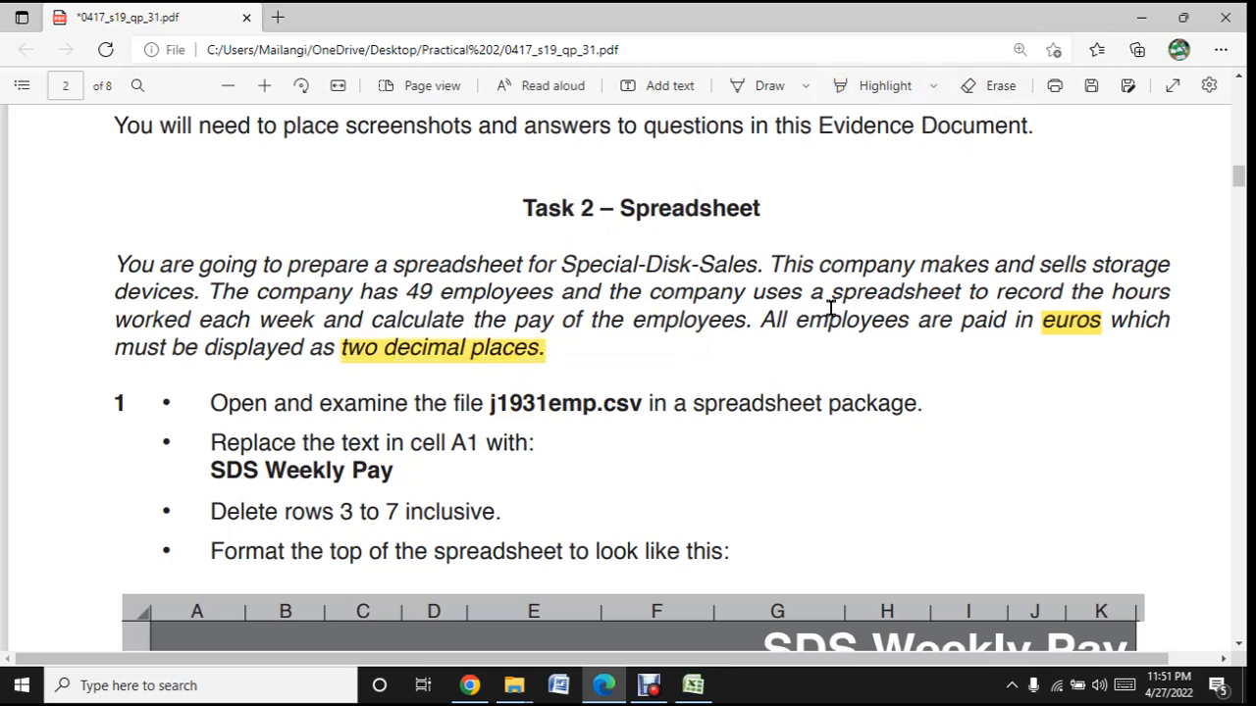
- Examine the question 1 instructions and the sample spreadsheet layout, and switch to the j1931emp workbook in Excel
scroll(824, 317, "down", 4)
scroll(824, 317, "up", 2)
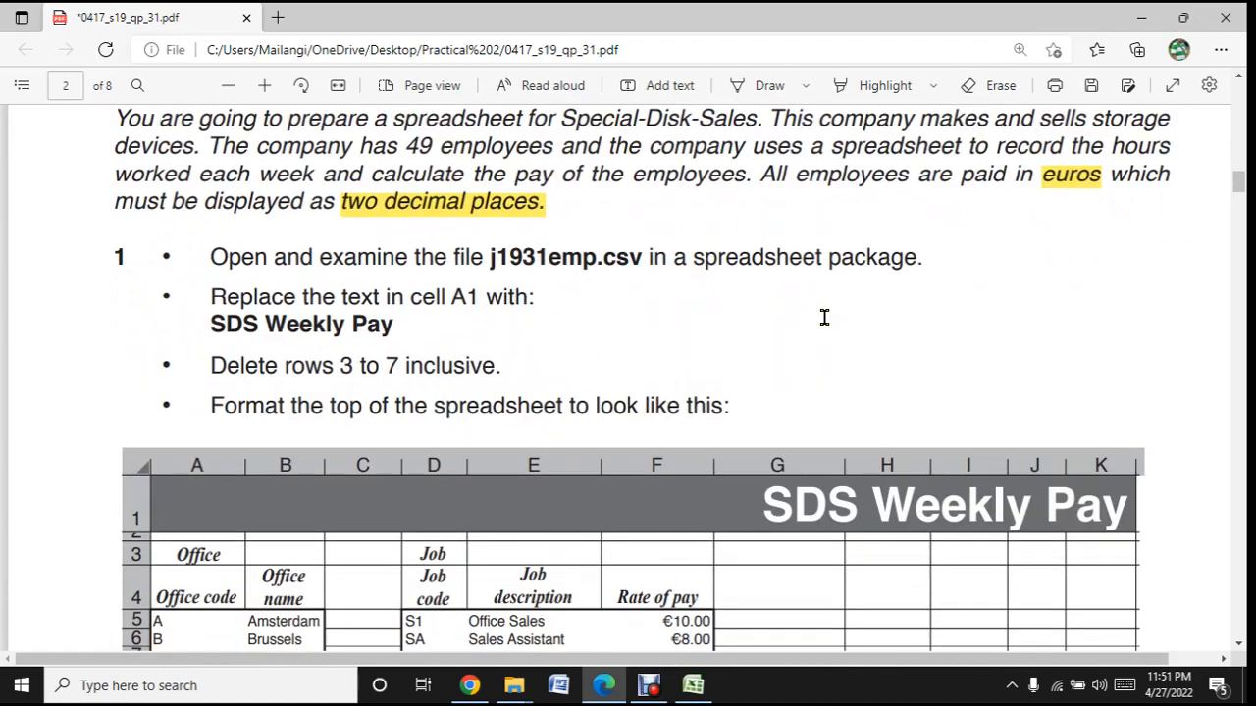
scroll(824, 316, "down", 2)
scroll(824, 314, "up", 2)
scroll(673, 354, "down", 3)
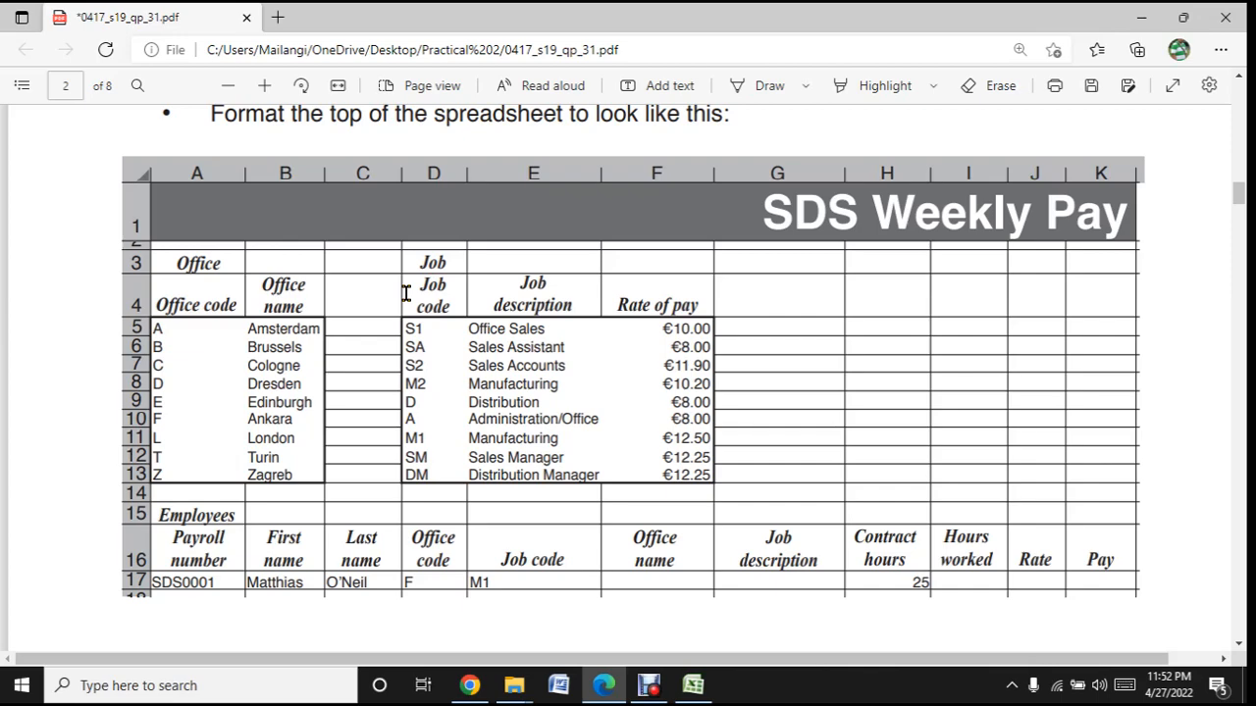
scroll(405, 294, "down", 5)
scroll(415, 299, "up", 3)
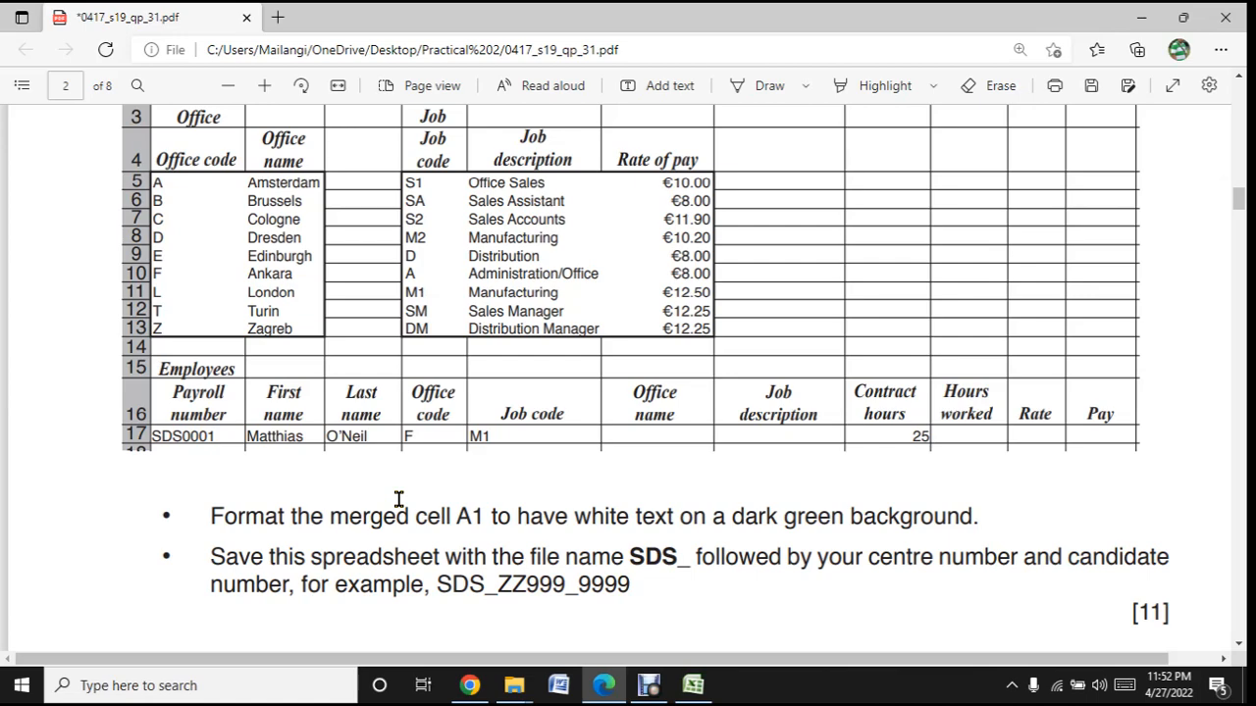
scroll(398, 499, "up", 3)
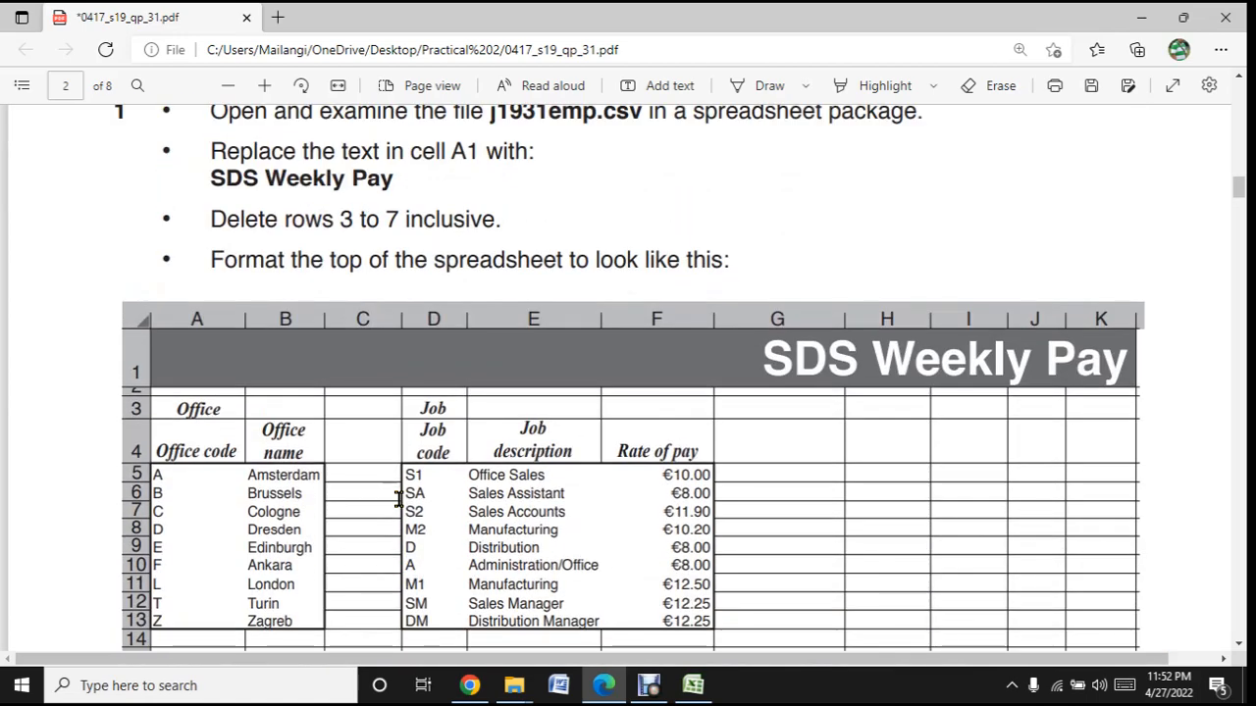
scroll(398, 499, "down", 5)
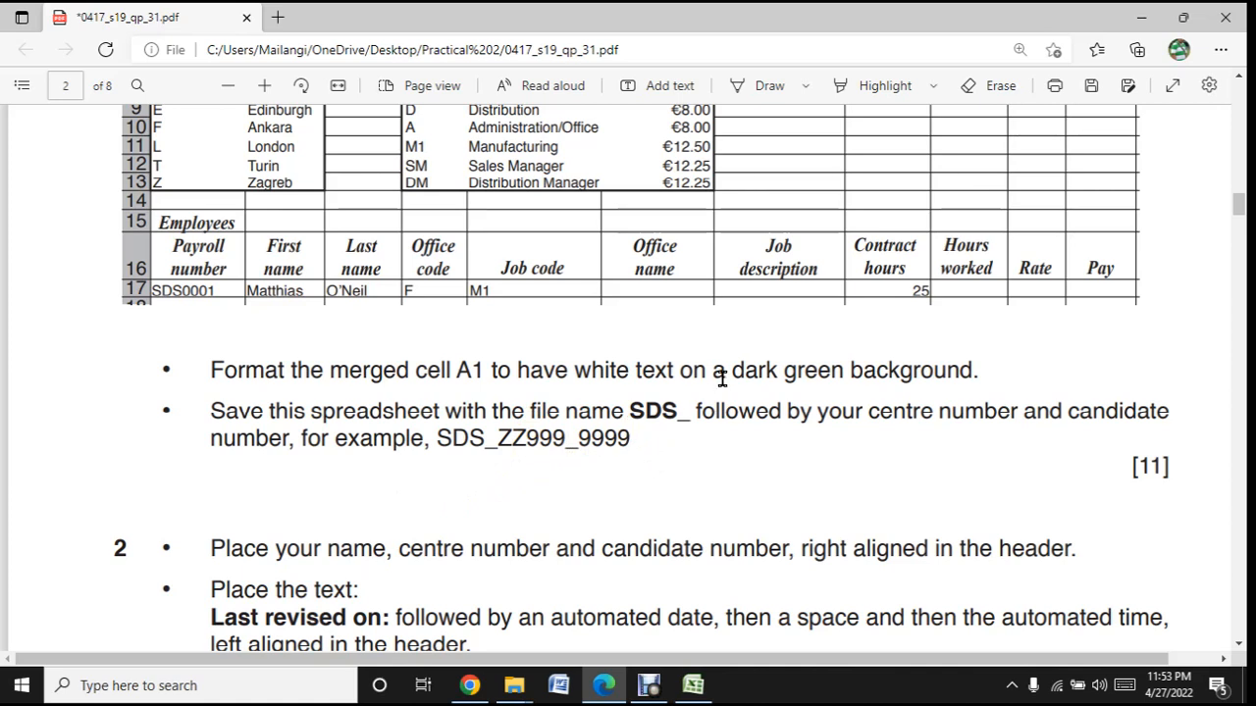
scroll(665, 465, "up", 7)
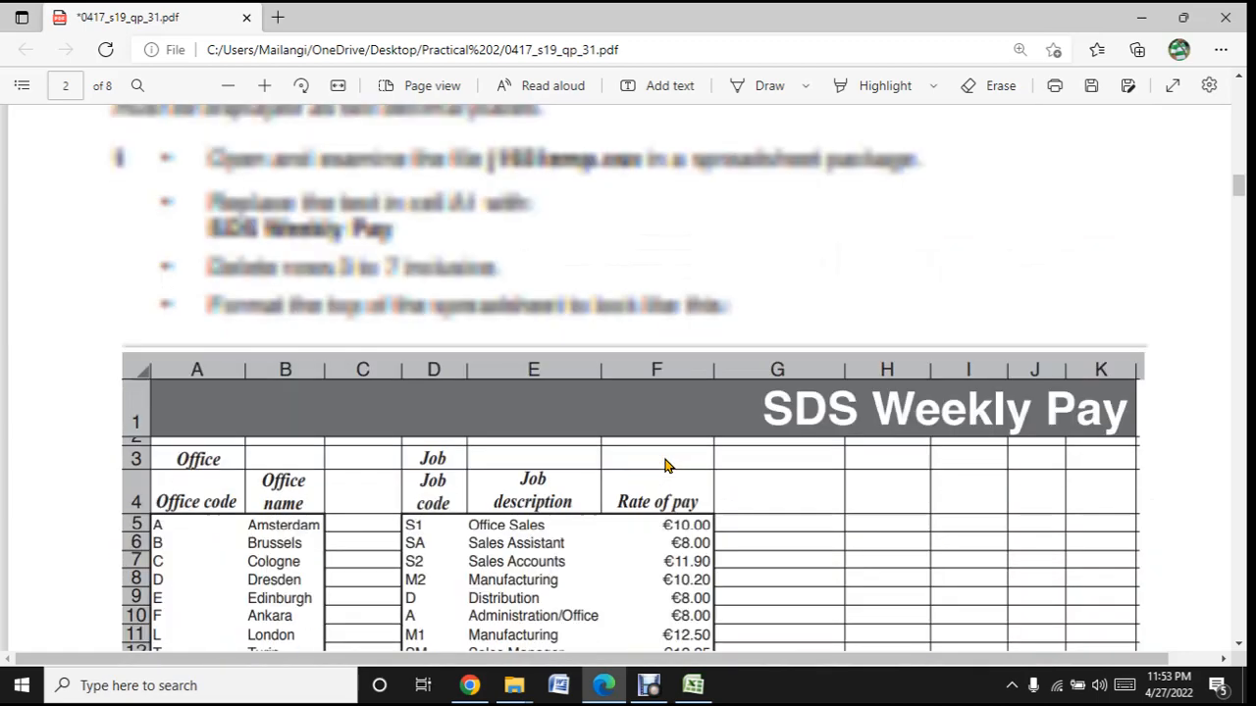
scroll(665, 465, "down", 1)
scroll(665, 465, "down", 3)
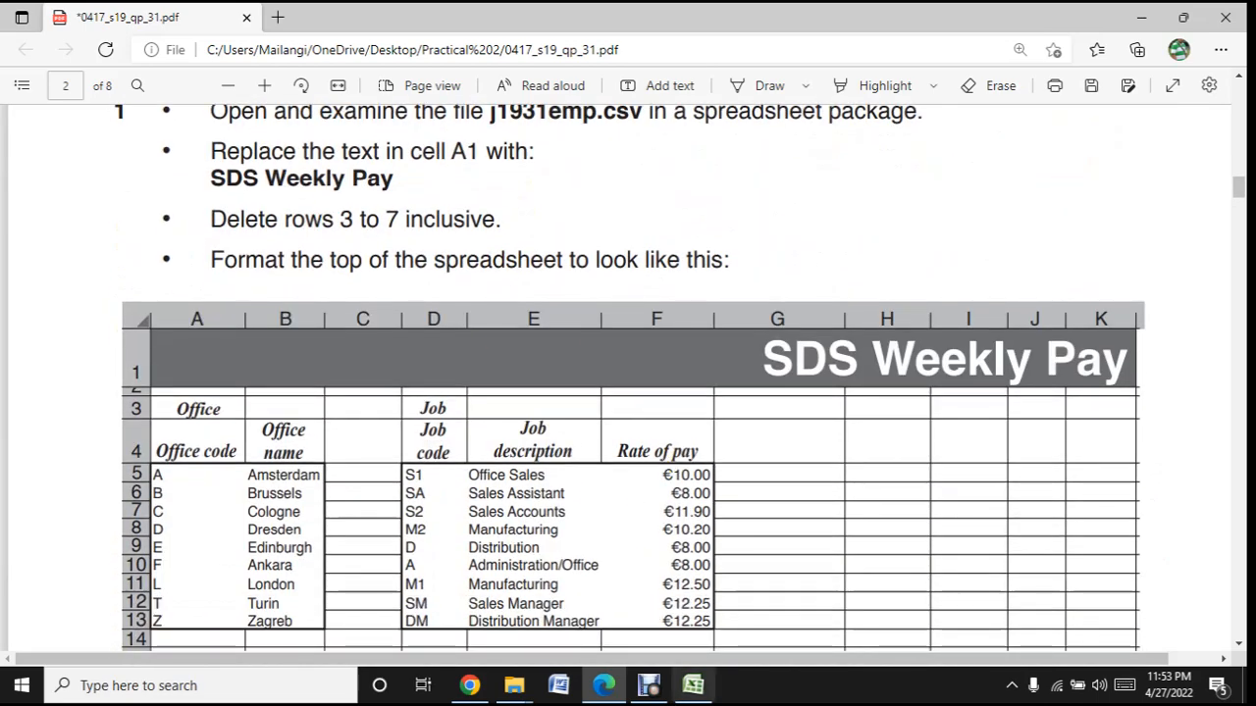
left_click(693, 692)
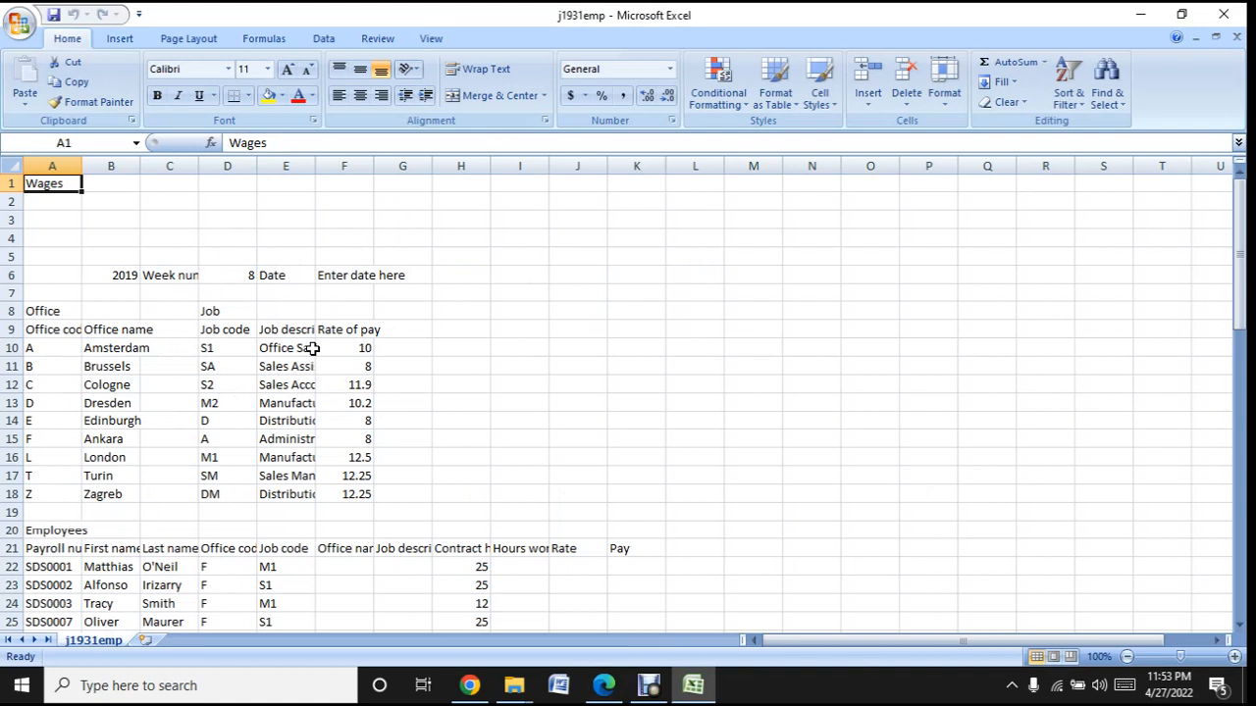
- Auto-fit the width of all columns in the j1931emp sheet to their contents
left_click(14, 163)
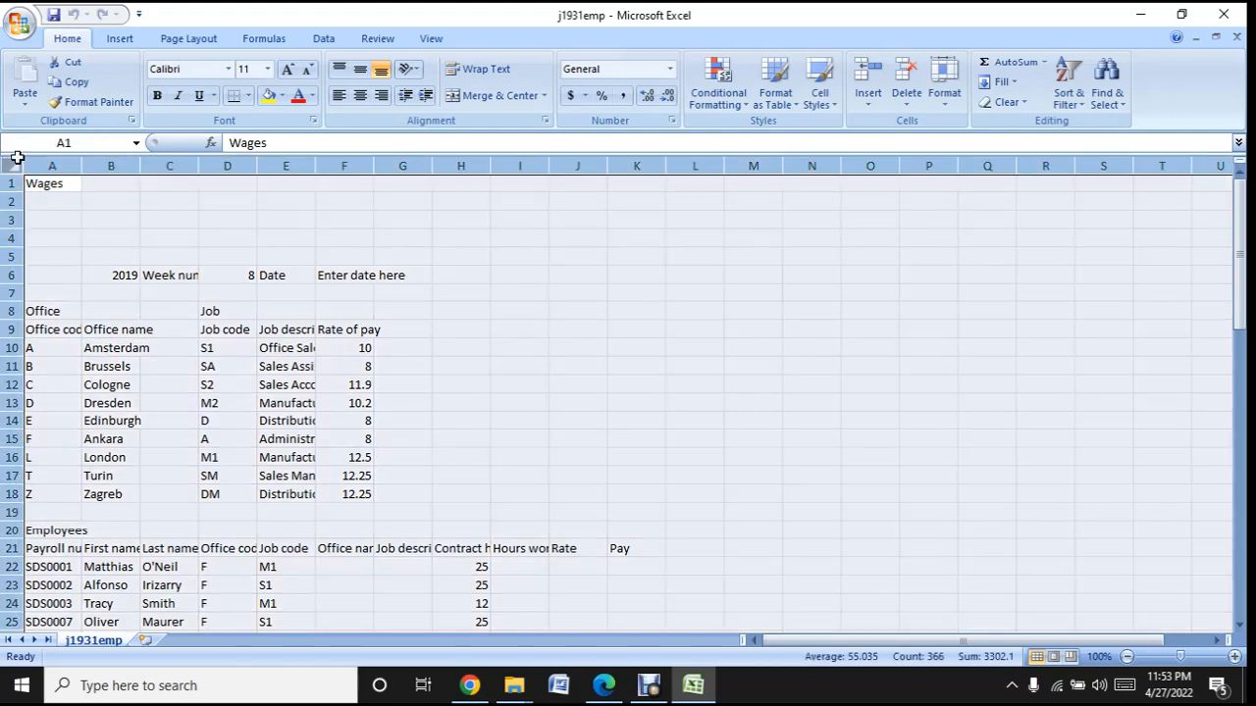
double_click(85, 166)
left_click(122, 256)
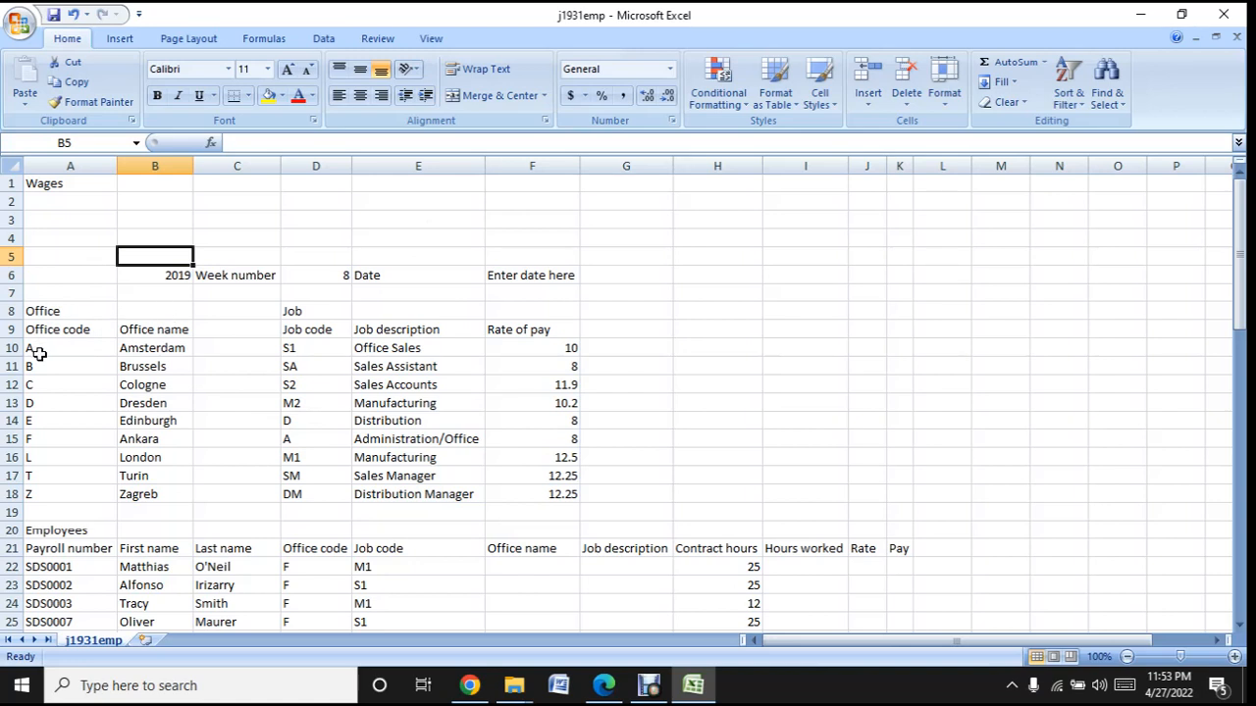
- Examine the Office and Job tables, including the office codes and names, job codes, job descriptions and rates of pay
left_click(74, 348)
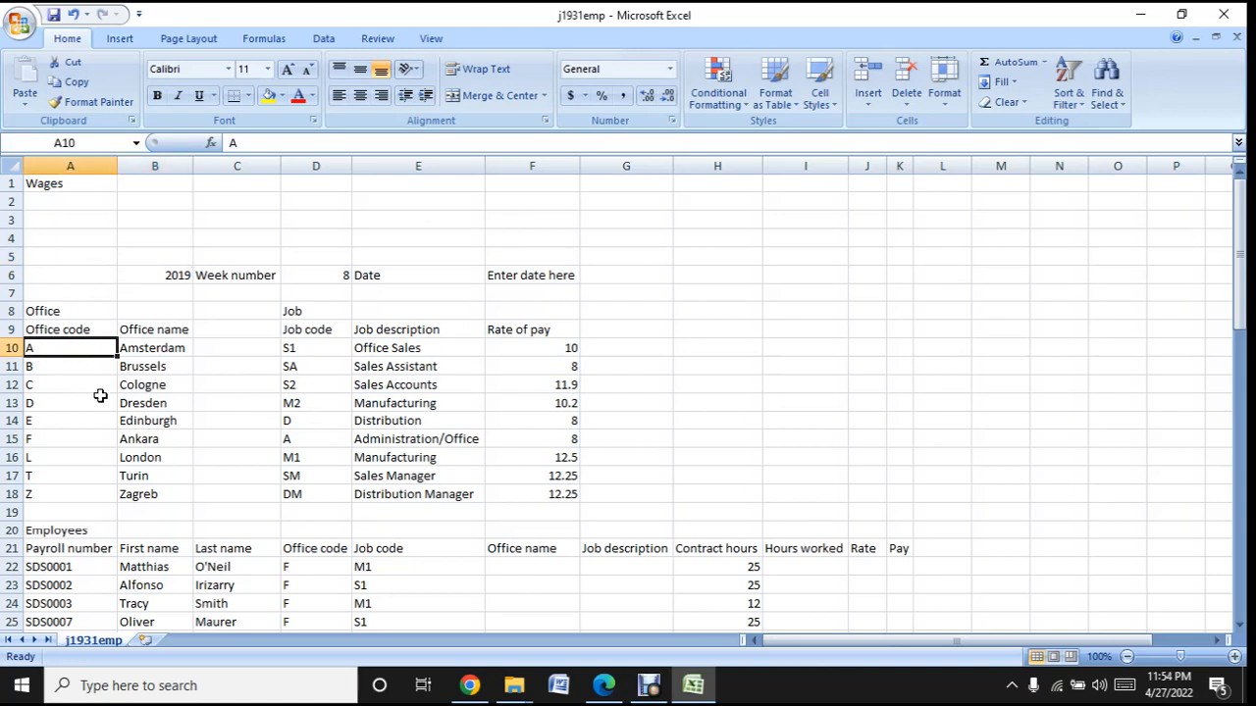
left_click(178, 349)
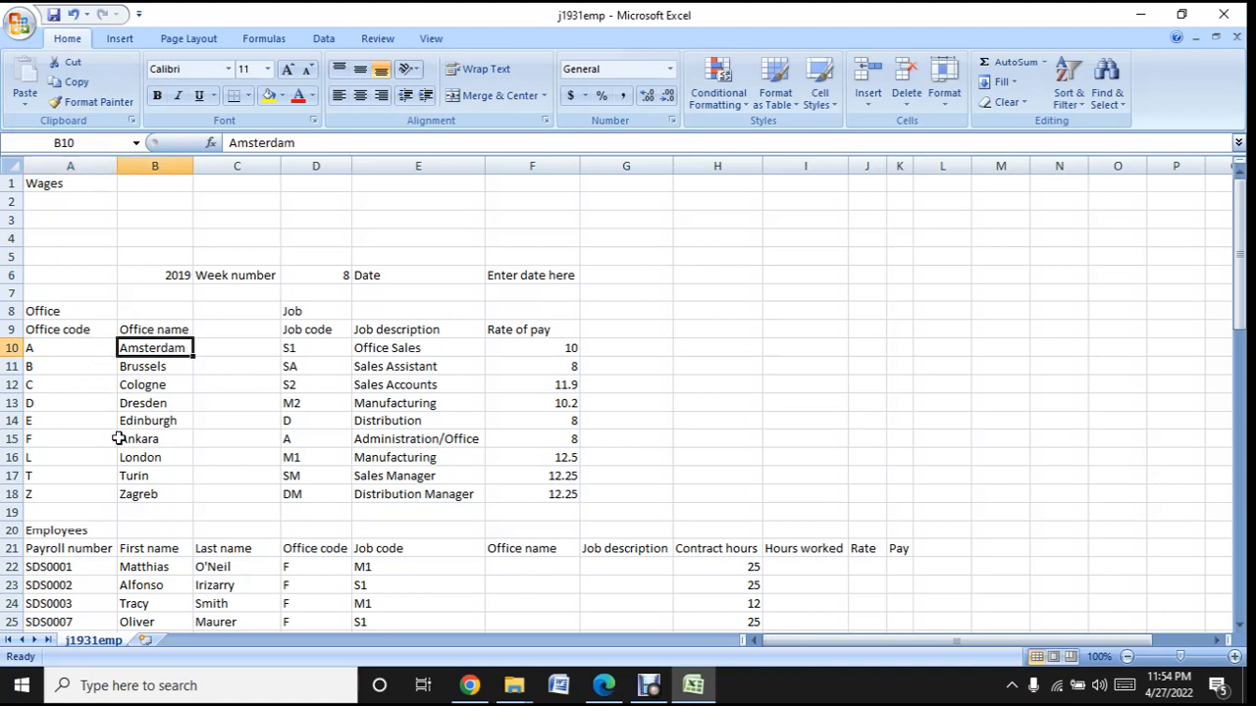
left_click(55, 368)
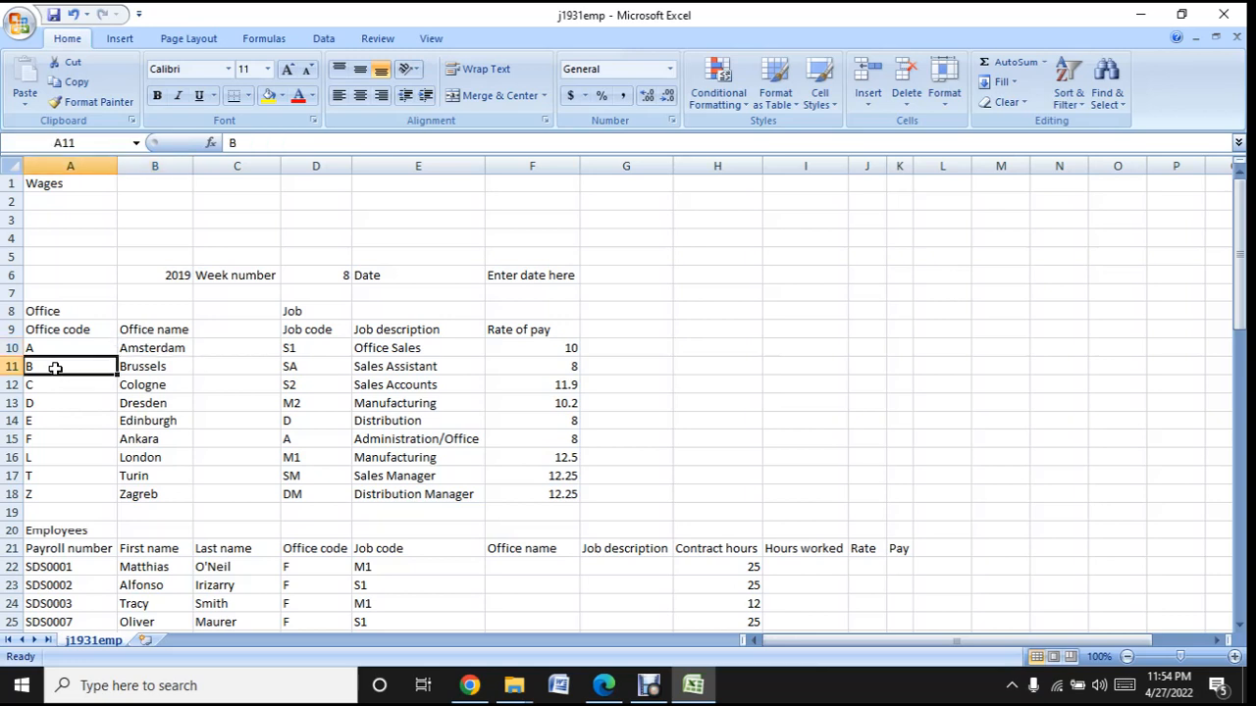
left_click(177, 386)
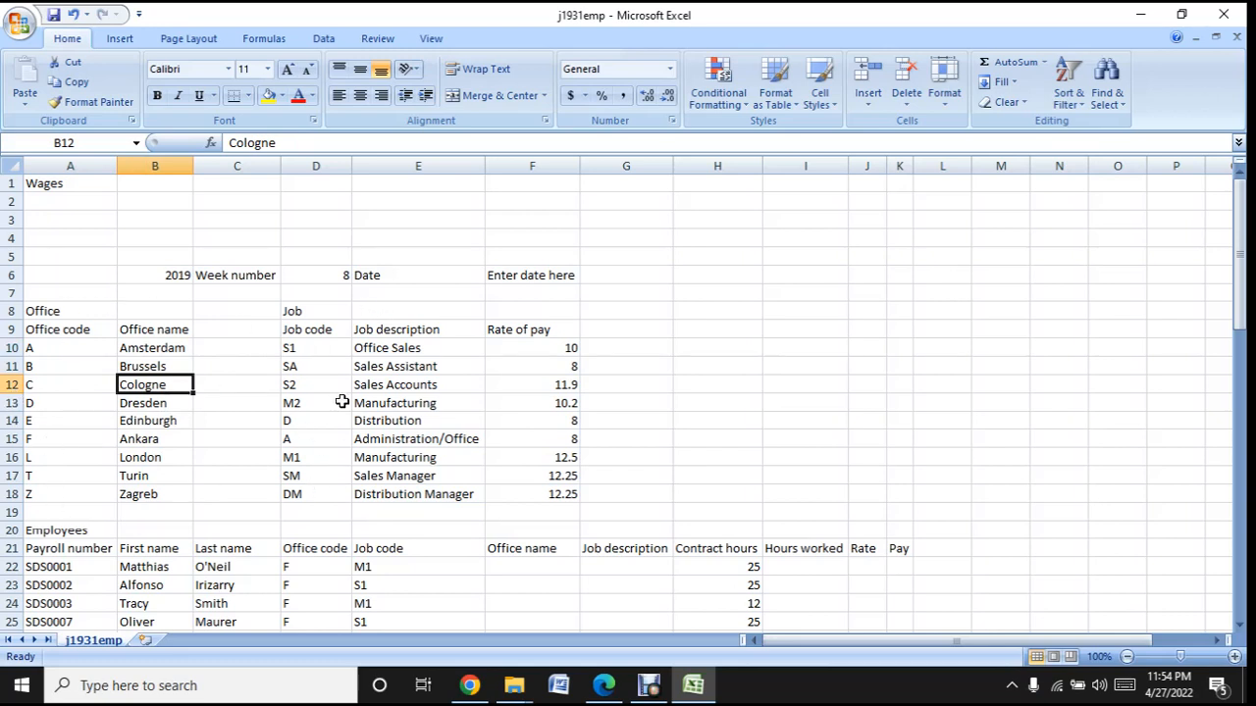
left_click(341, 310)
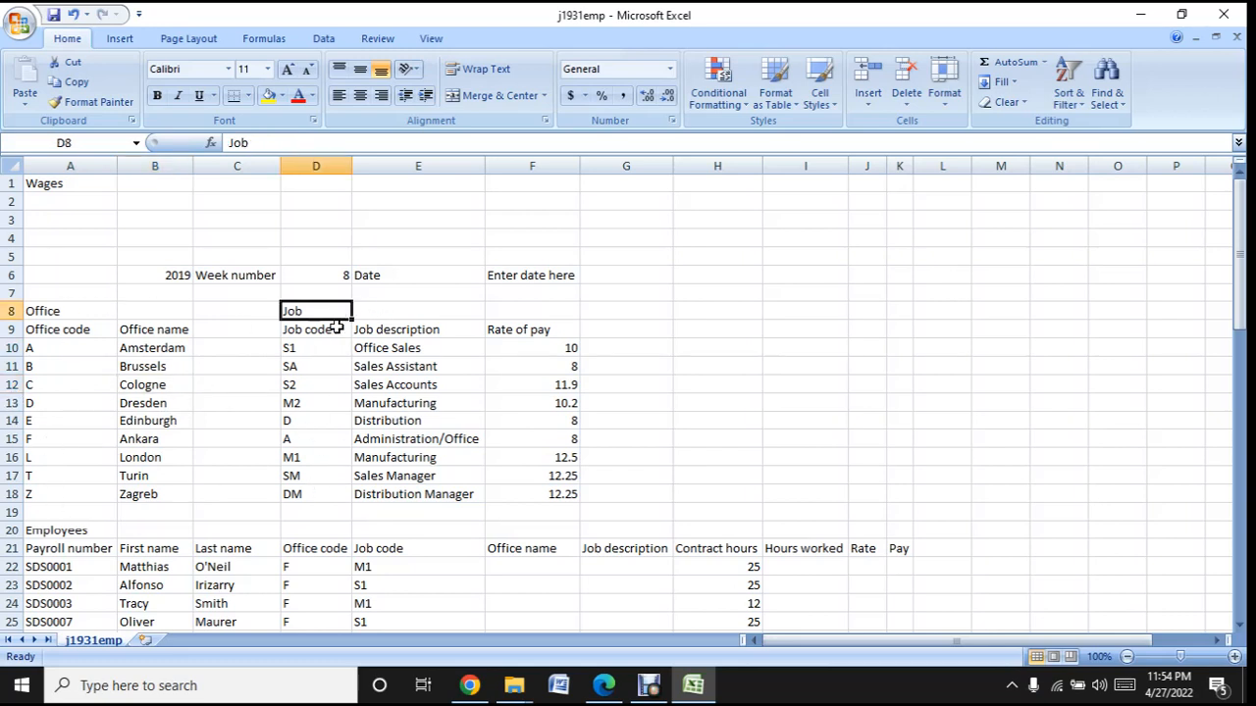
left_click_drag(333, 337, 331, 345)
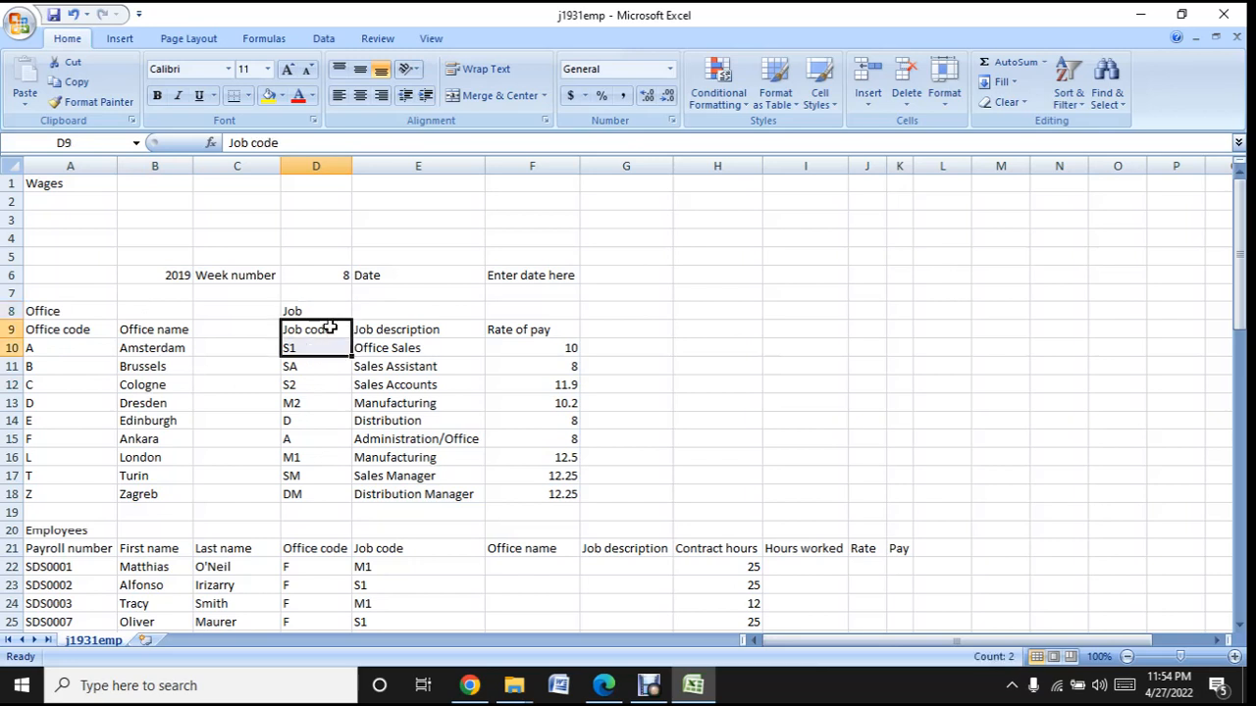
left_click(400, 331)
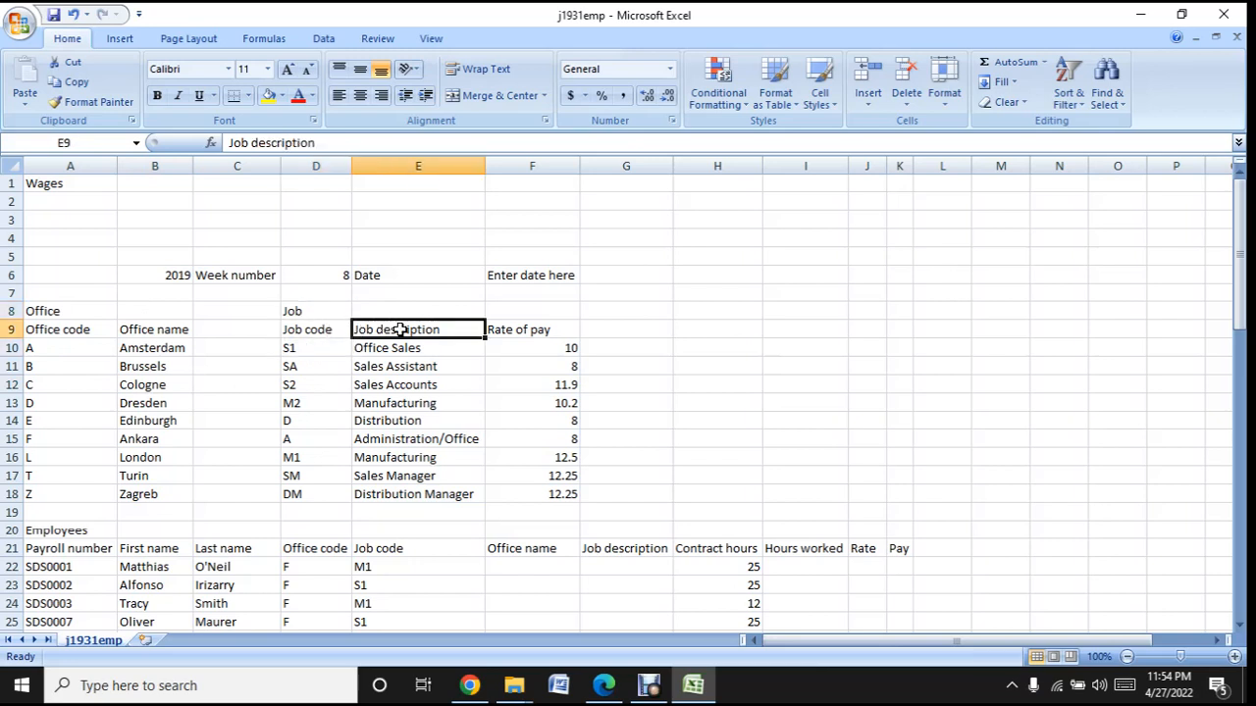
left_click(541, 330)
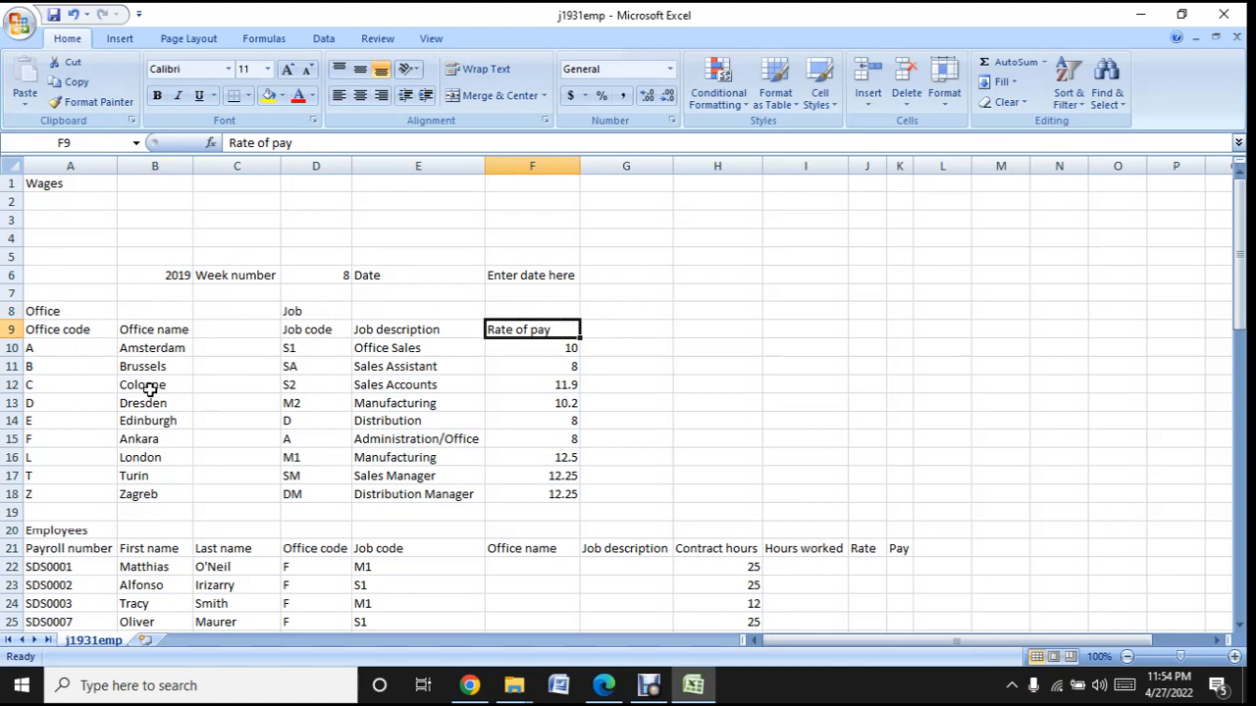
left_click(318, 352)
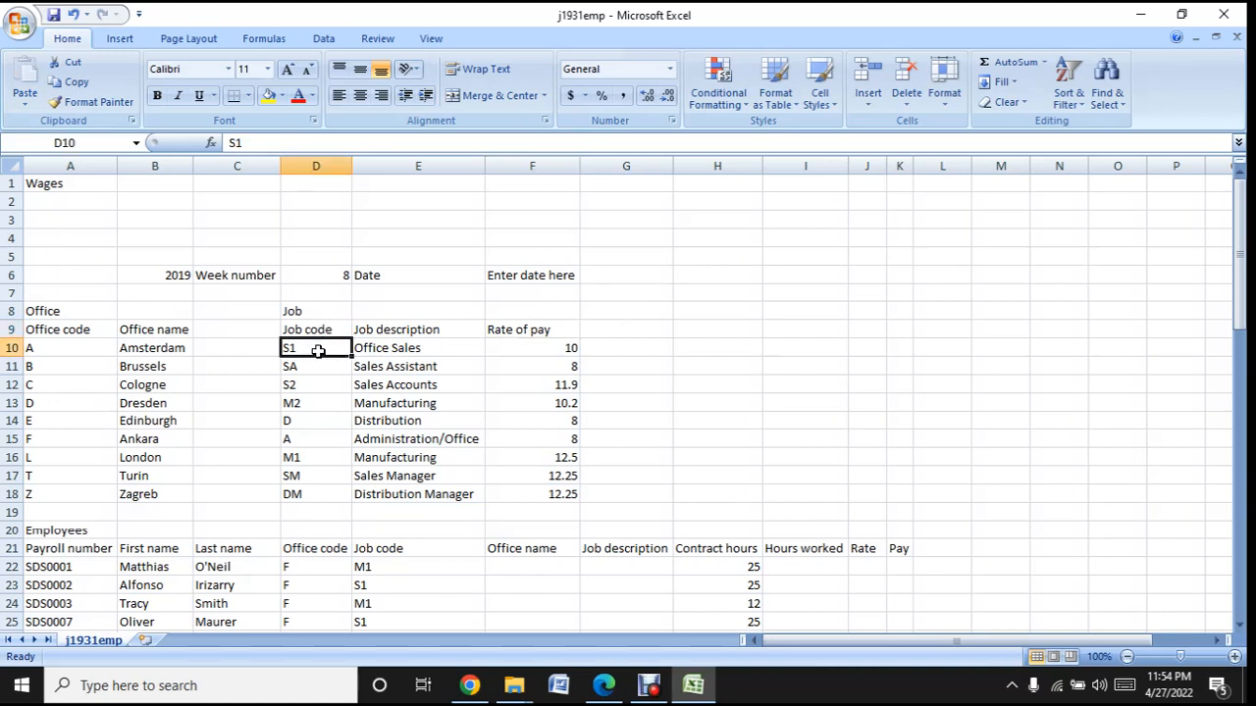
left_click(437, 350)
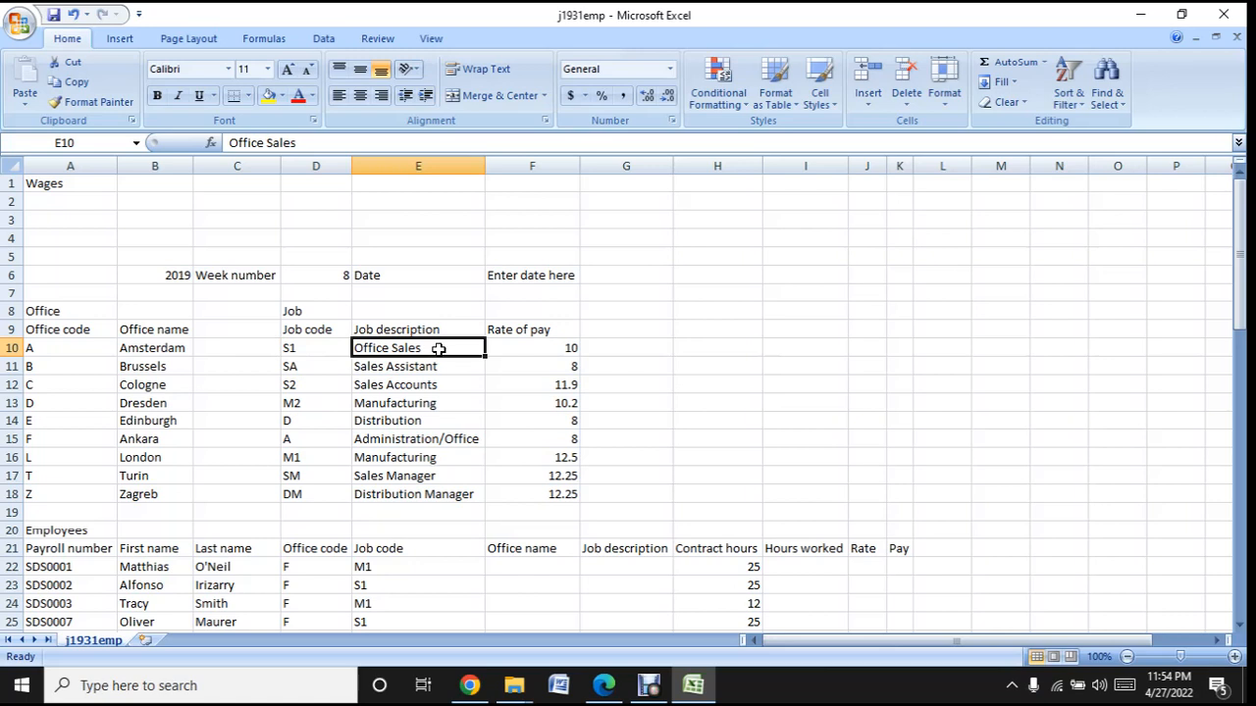
left_click(518, 345)
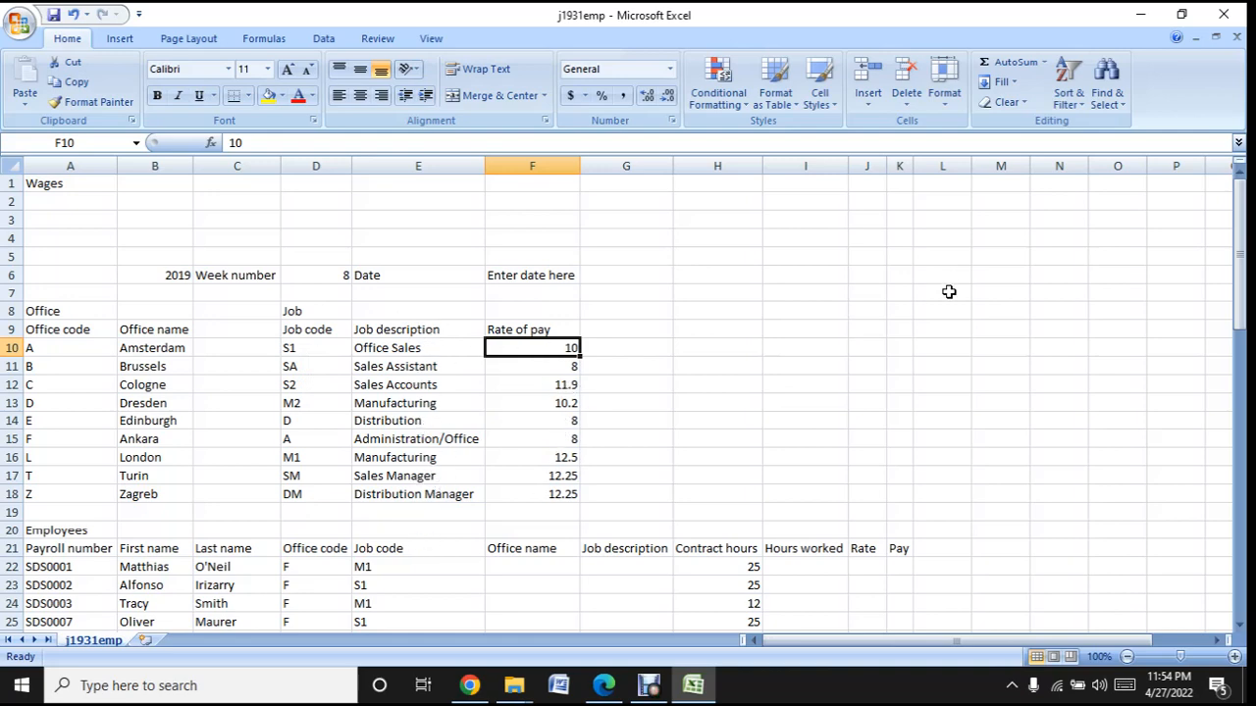
- Examine the Employees list down to the Count and Total row and return to the beginning of the sheet
scroll(930, 299, "down", 5)
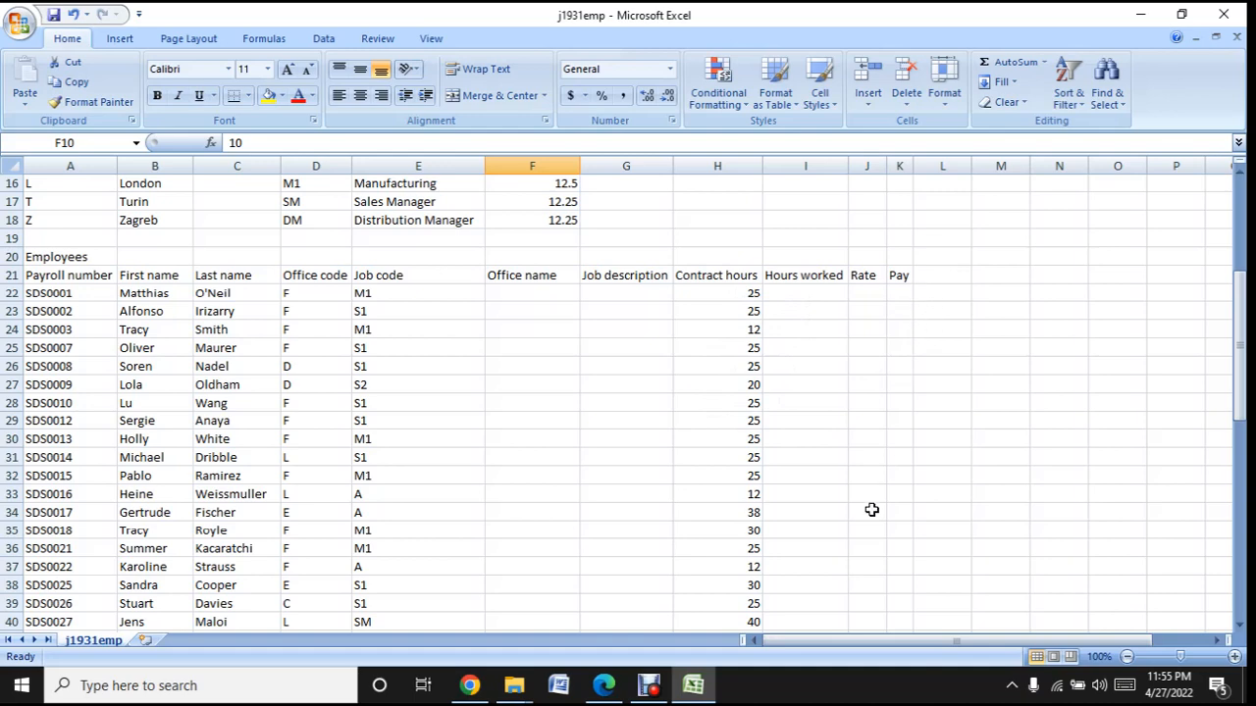
scroll(810, 465, "up", 5)
scroll(811, 465, "down", 17)
scroll(811, 465, "up", 3)
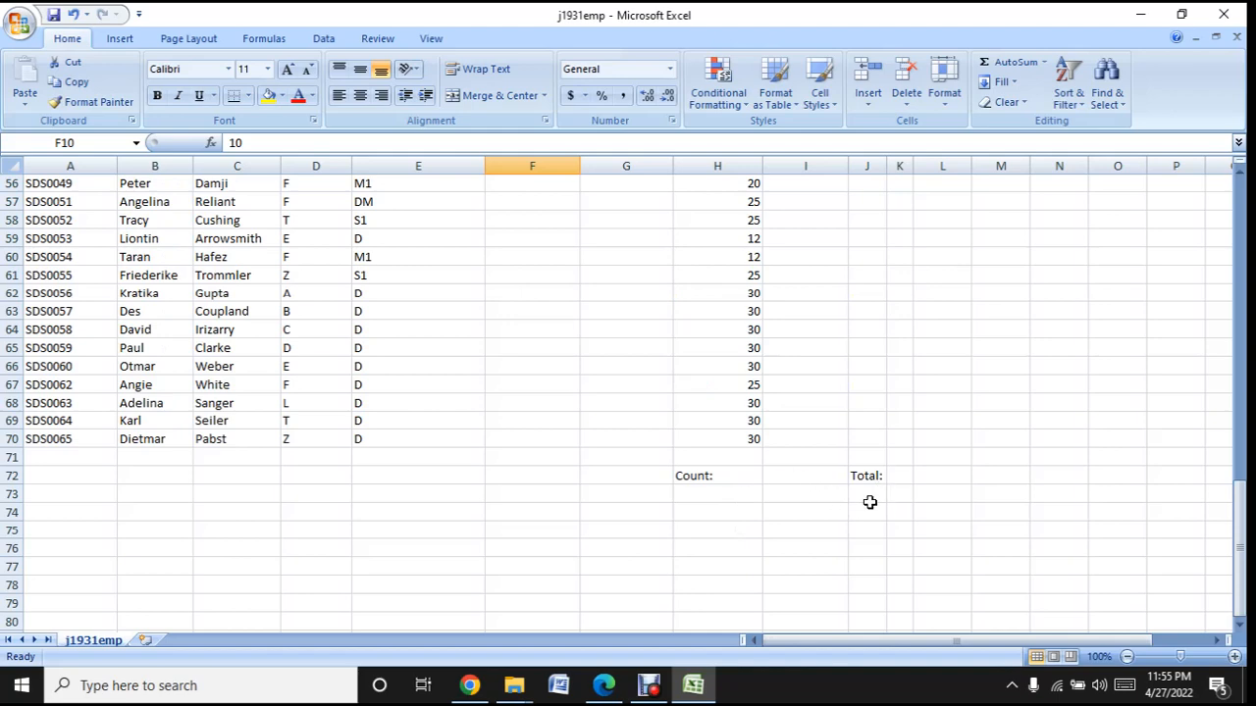
scroll(807, 528, "up", 8)
scroll(807, 528, "up", 10)
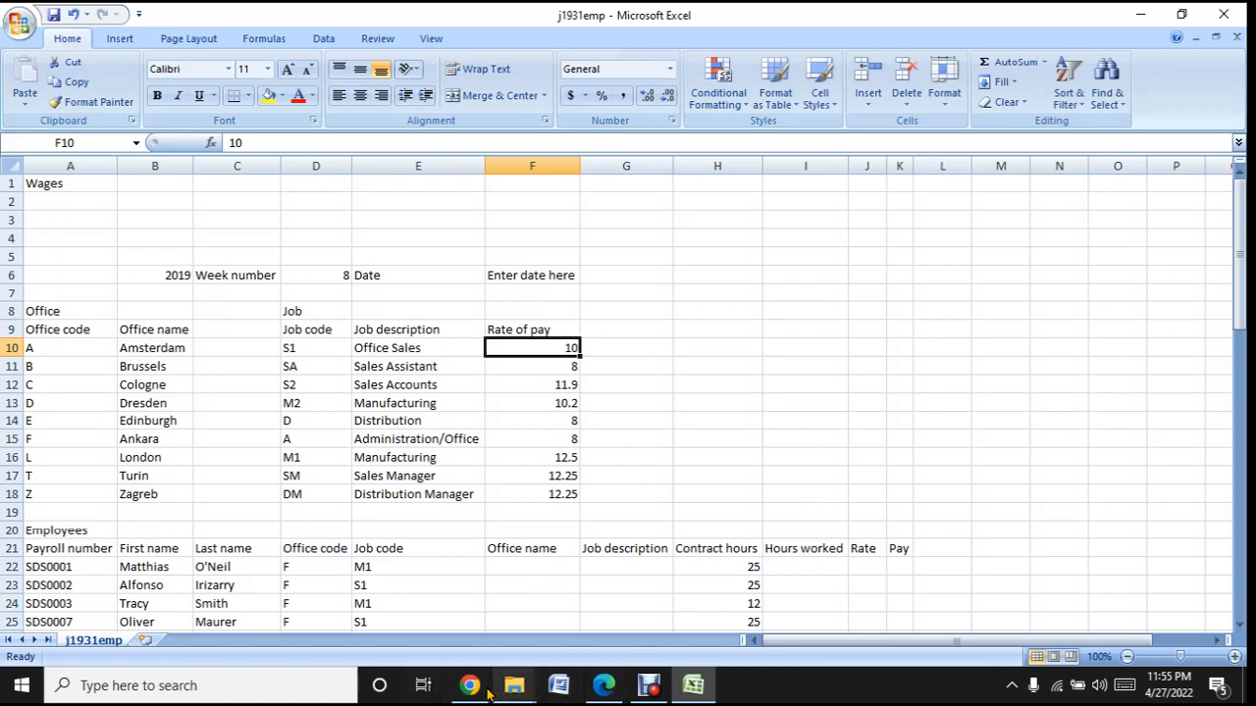
- Copy the title "SDS Weekly Pay" from the question paper in Edge and paste it over the text in cell A1 in Excel
mouse_move(472, 692)
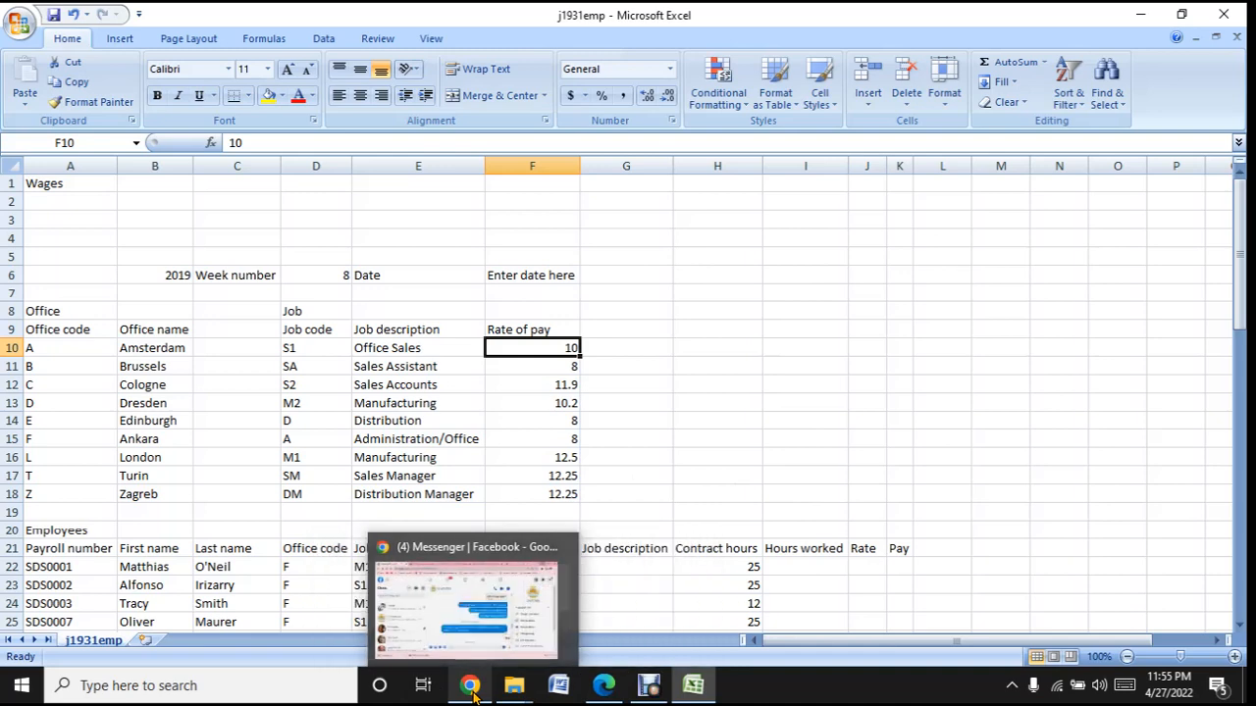
left_click(601, 685)
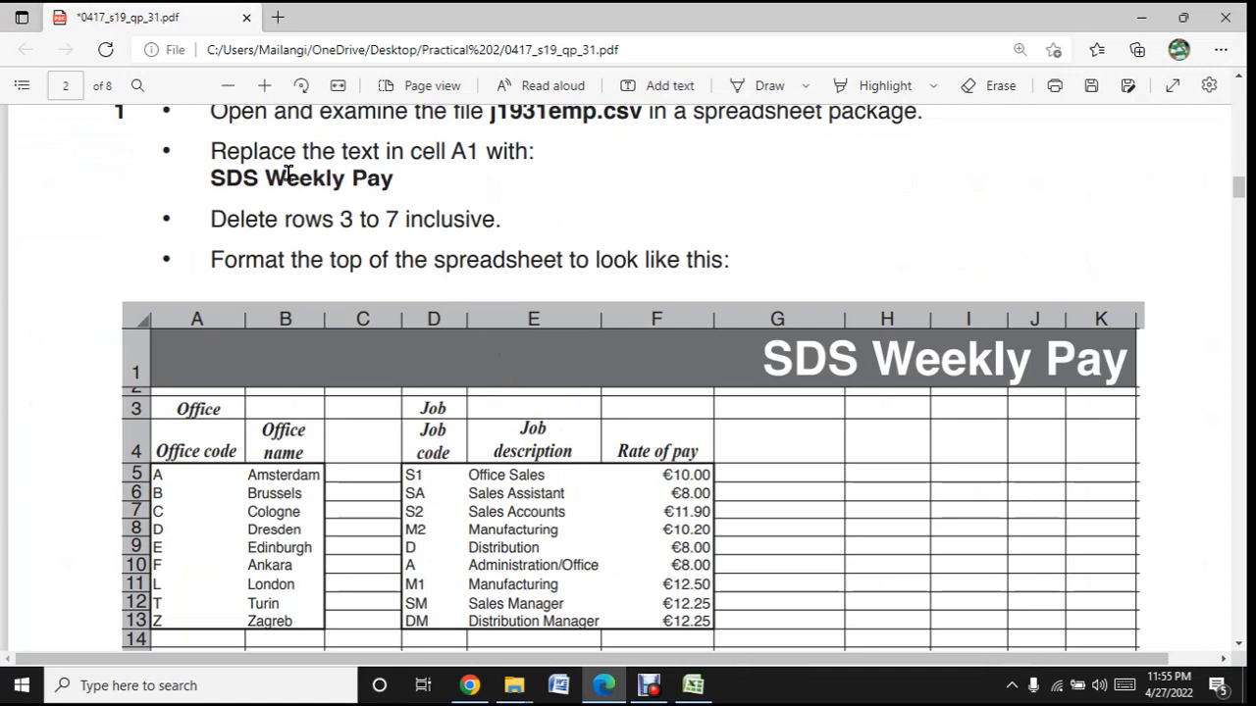
left_click_drag(212, 177, 393, 175)
key("ctrl+c")
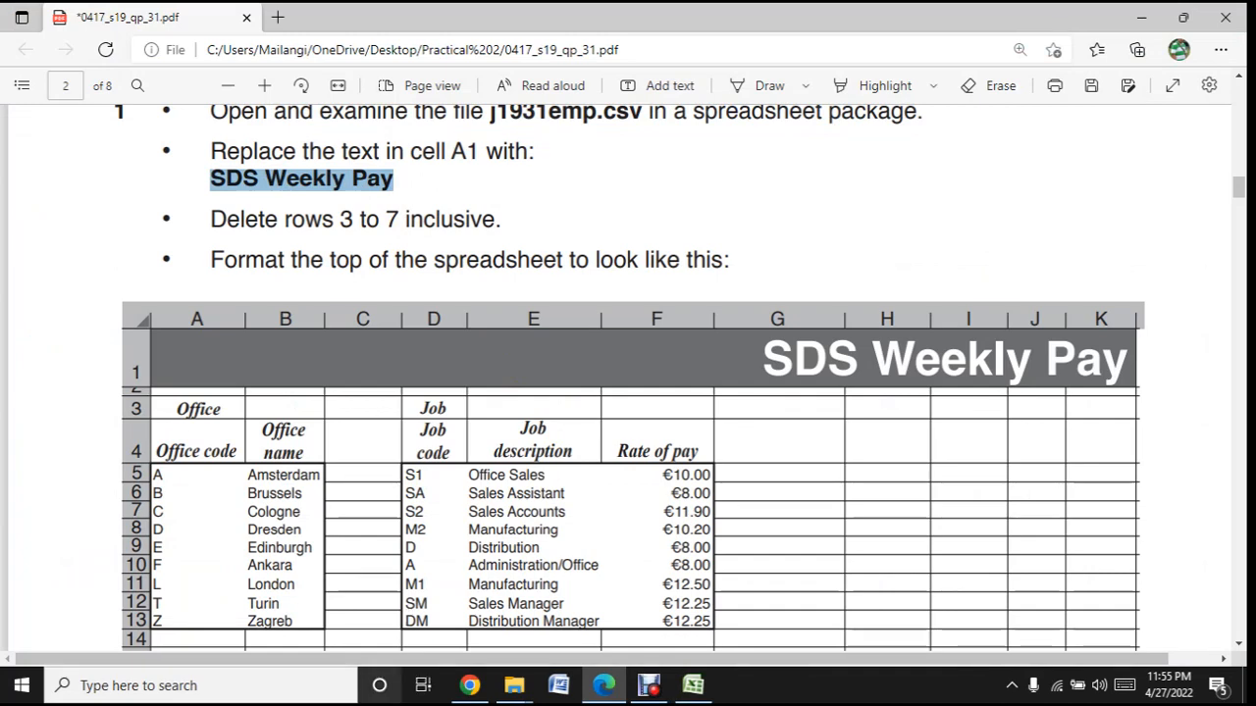
left_click(704, 696)
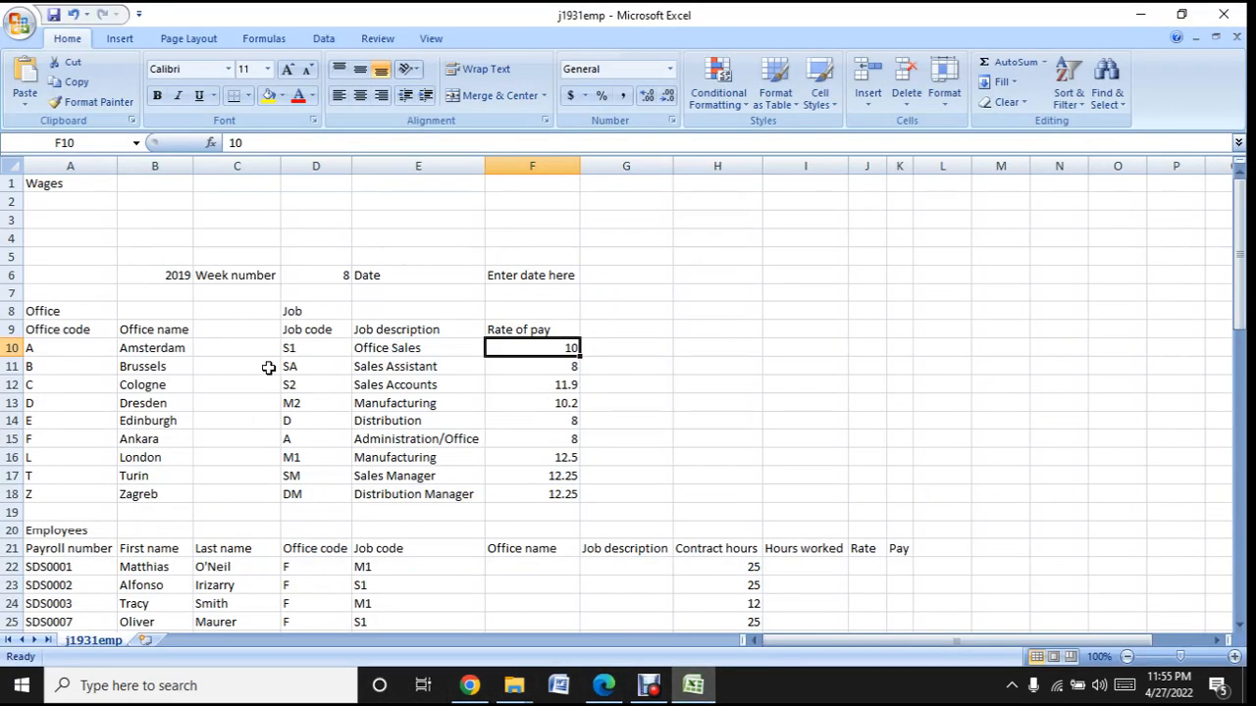
left_click(73, 182)
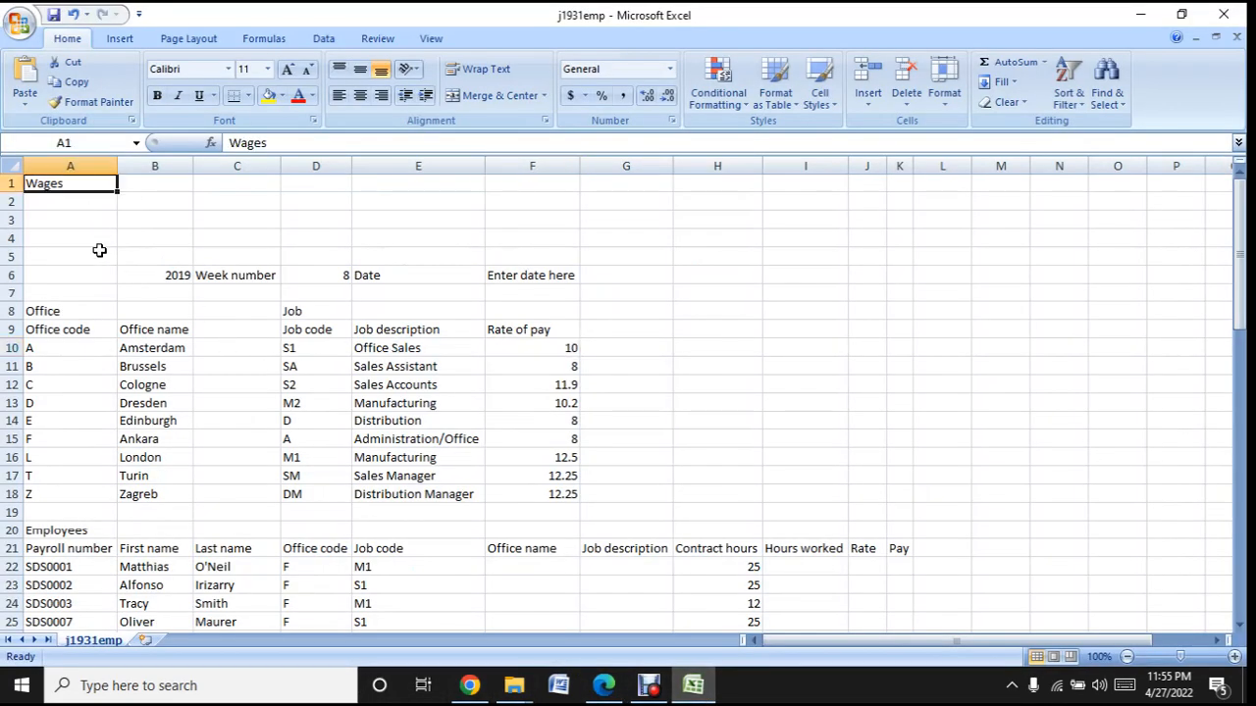
key("ctrl+v")
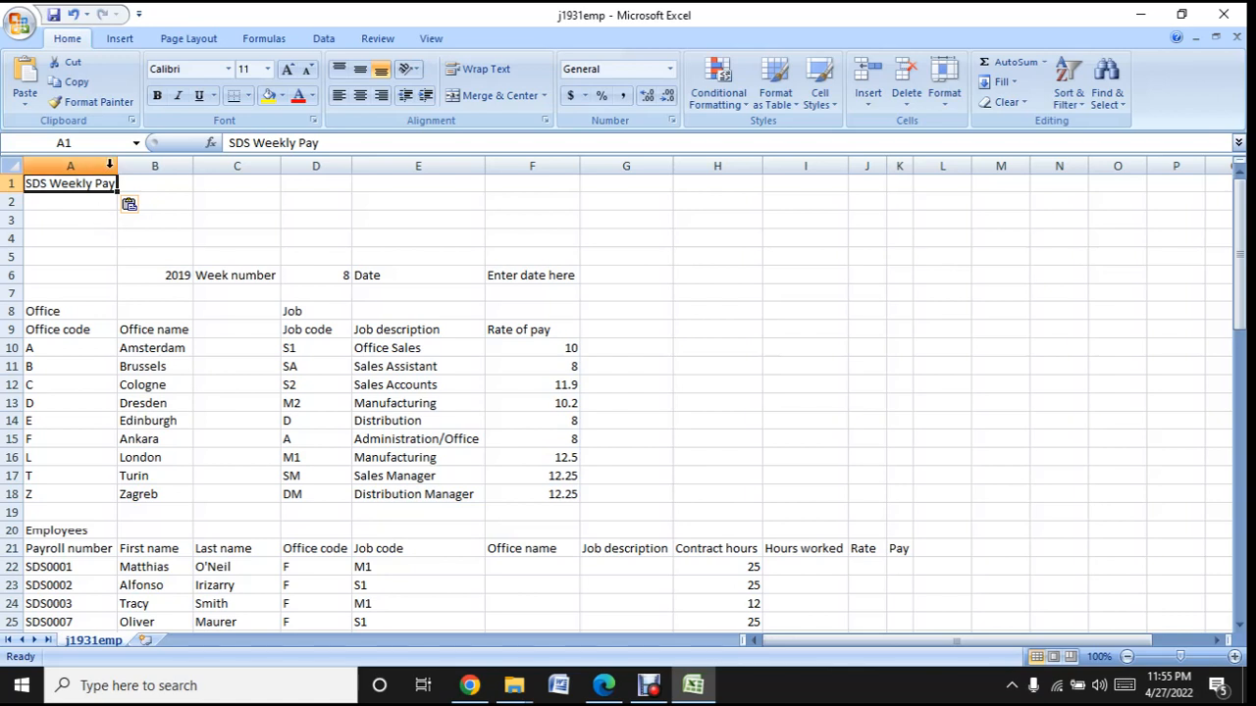
left_click(65, 205)
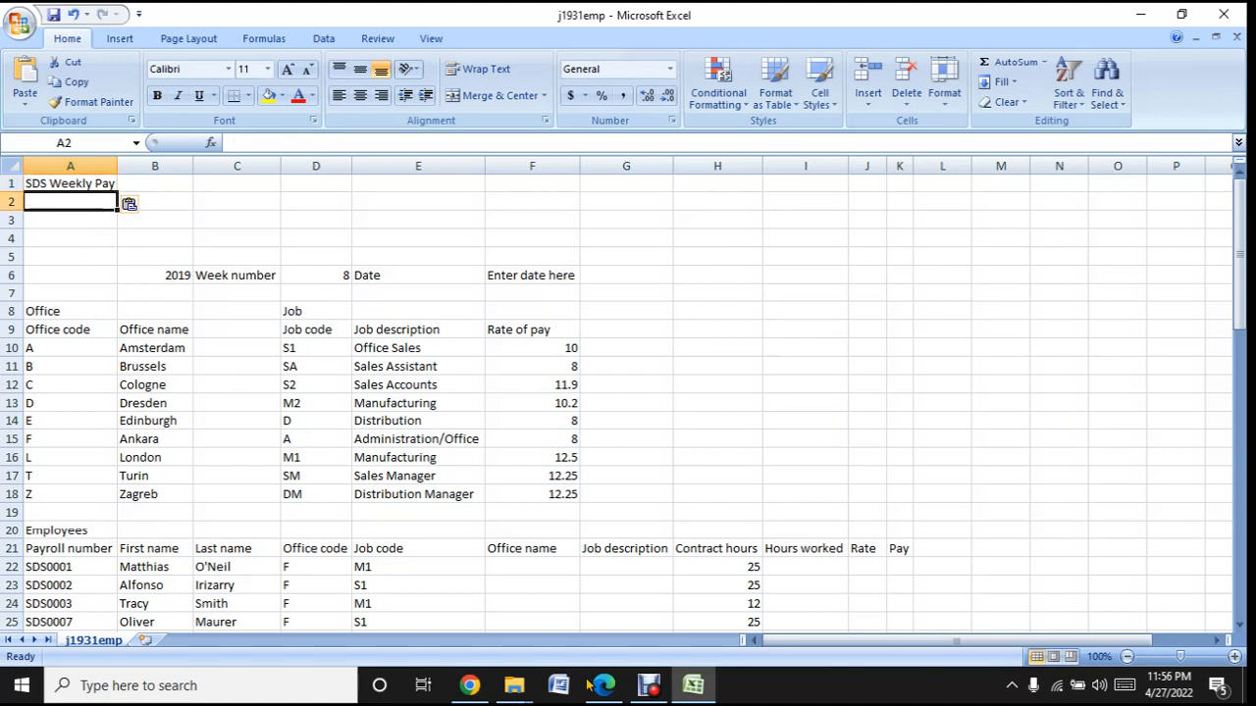
- Check the row deletion instruction in the question paper in Edge and return to the workbook in Excel
left_click(470, 687)
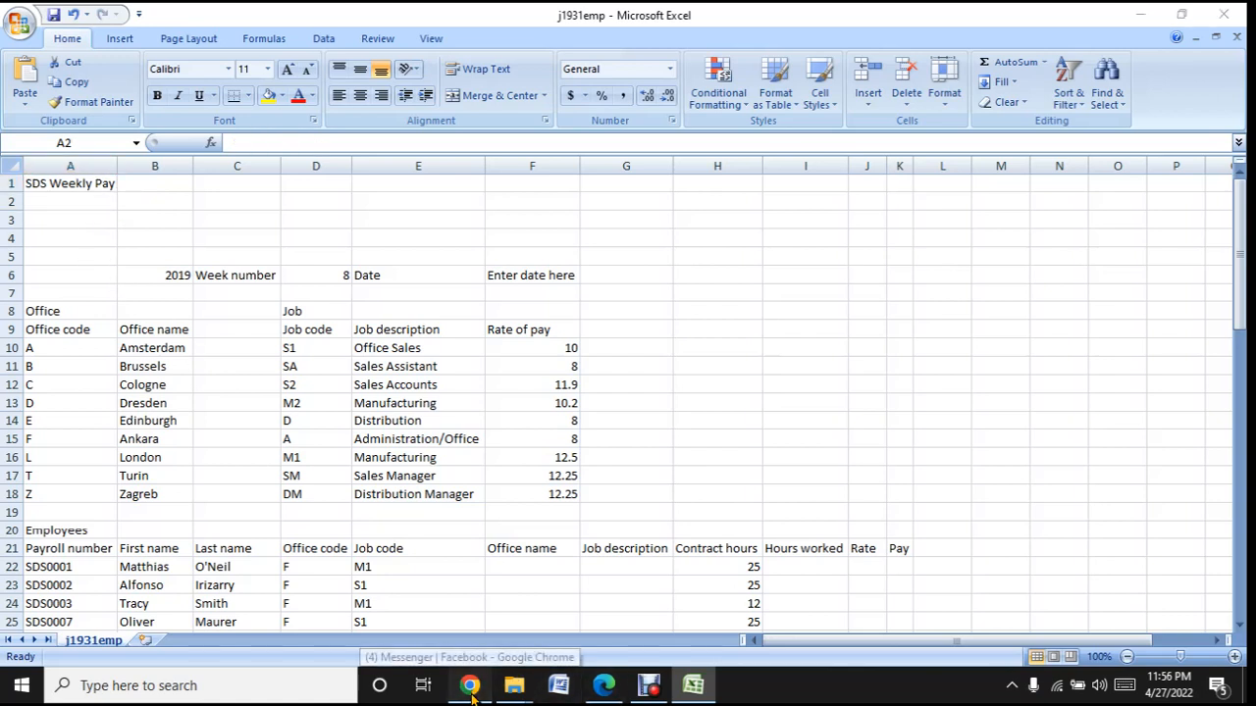
left_click_drag(471, 692, 584, 705)
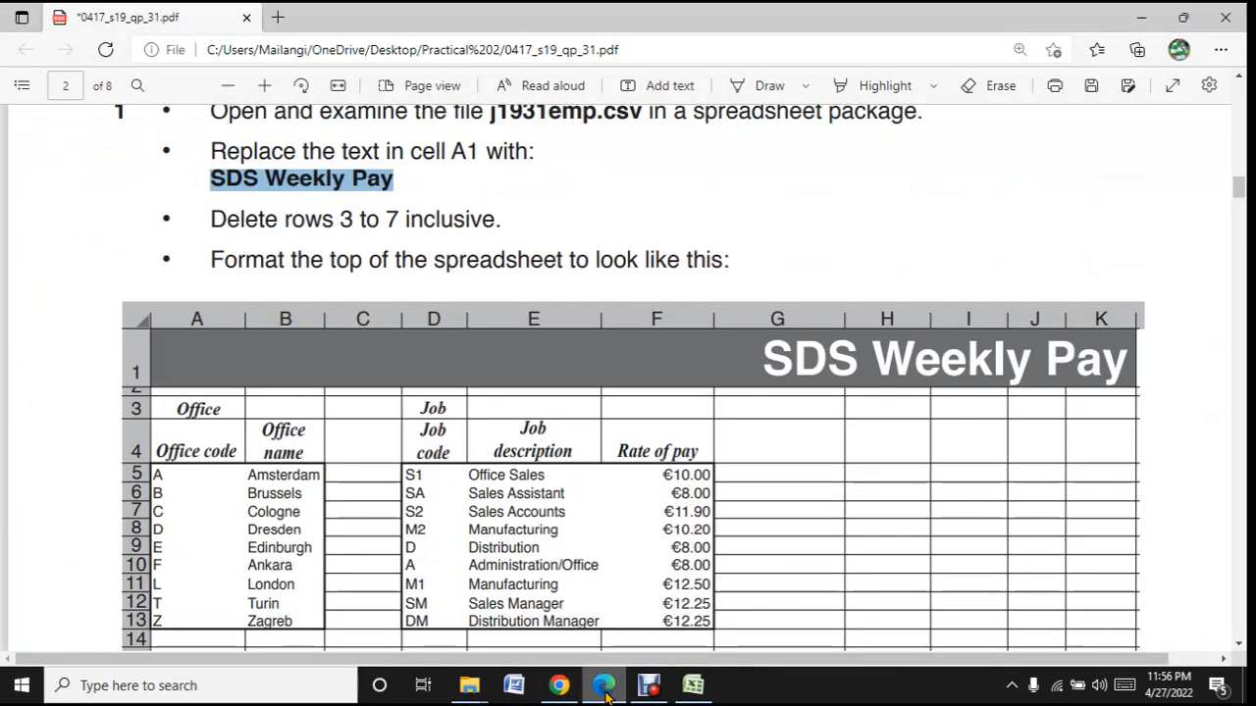
left_click(605, 692)
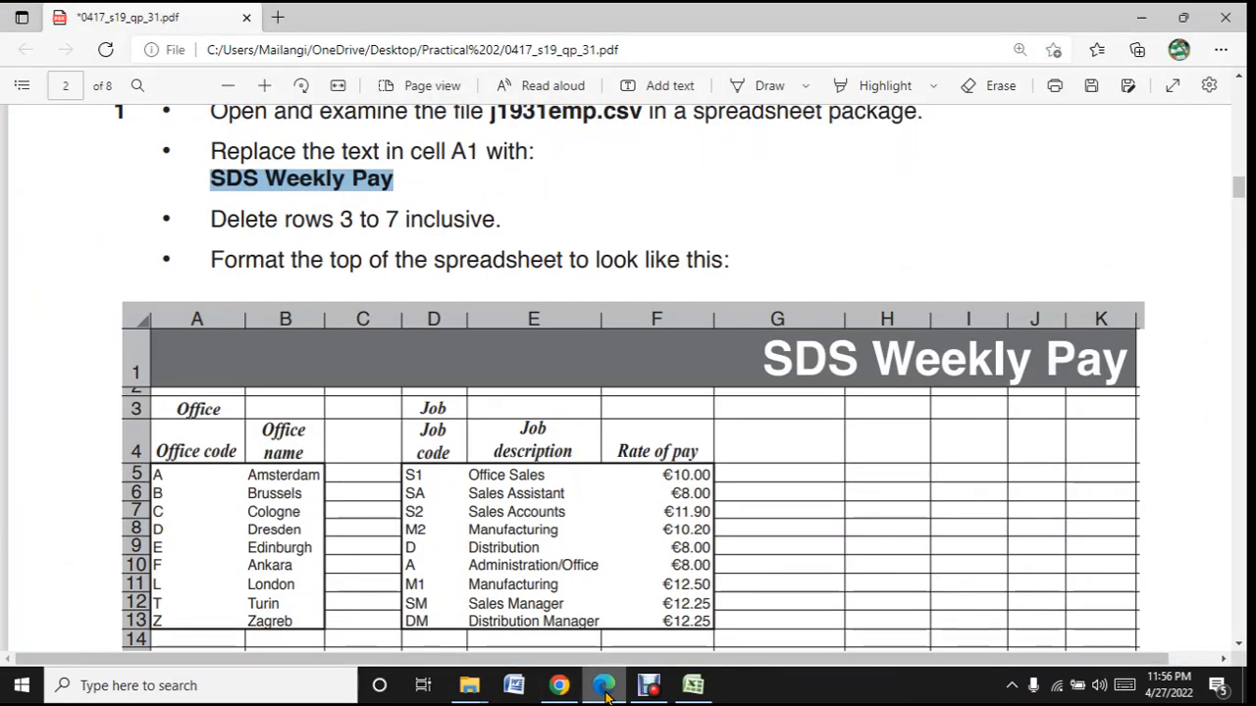
left_click(604, 687)
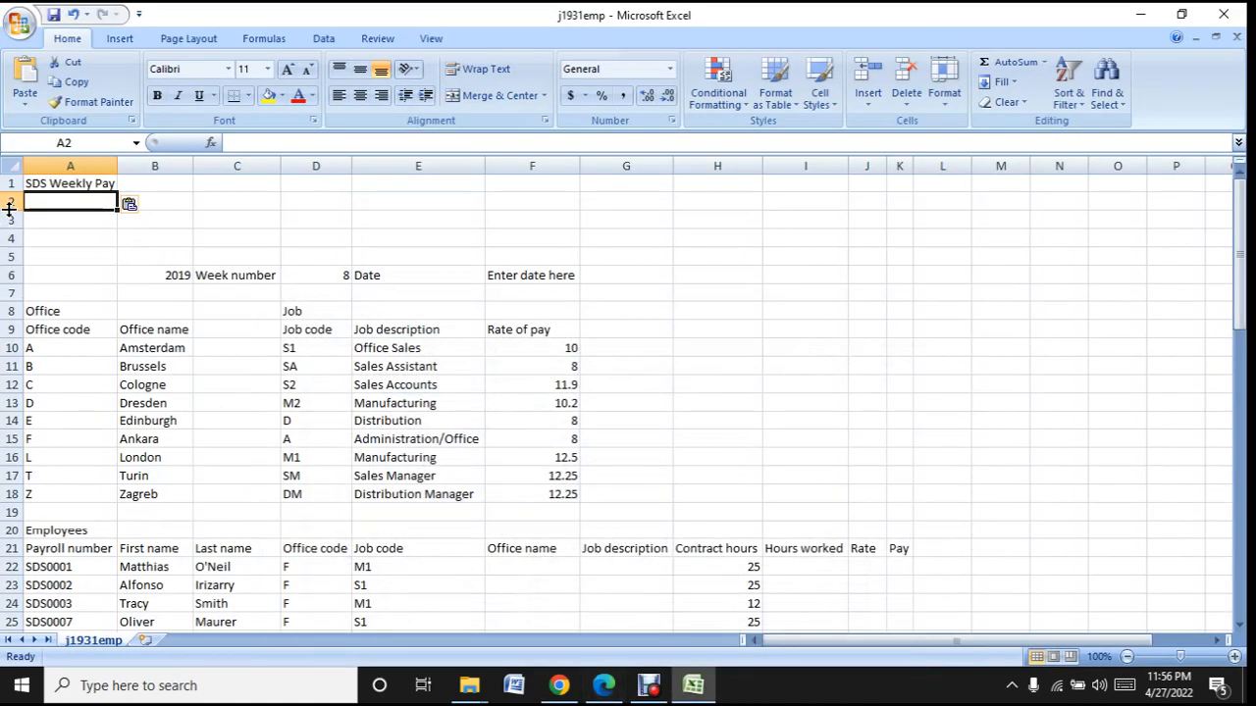
- Delete rows 3 to 7 inclusive from the sheet
left_click_drag(10, 220, 17, 289)
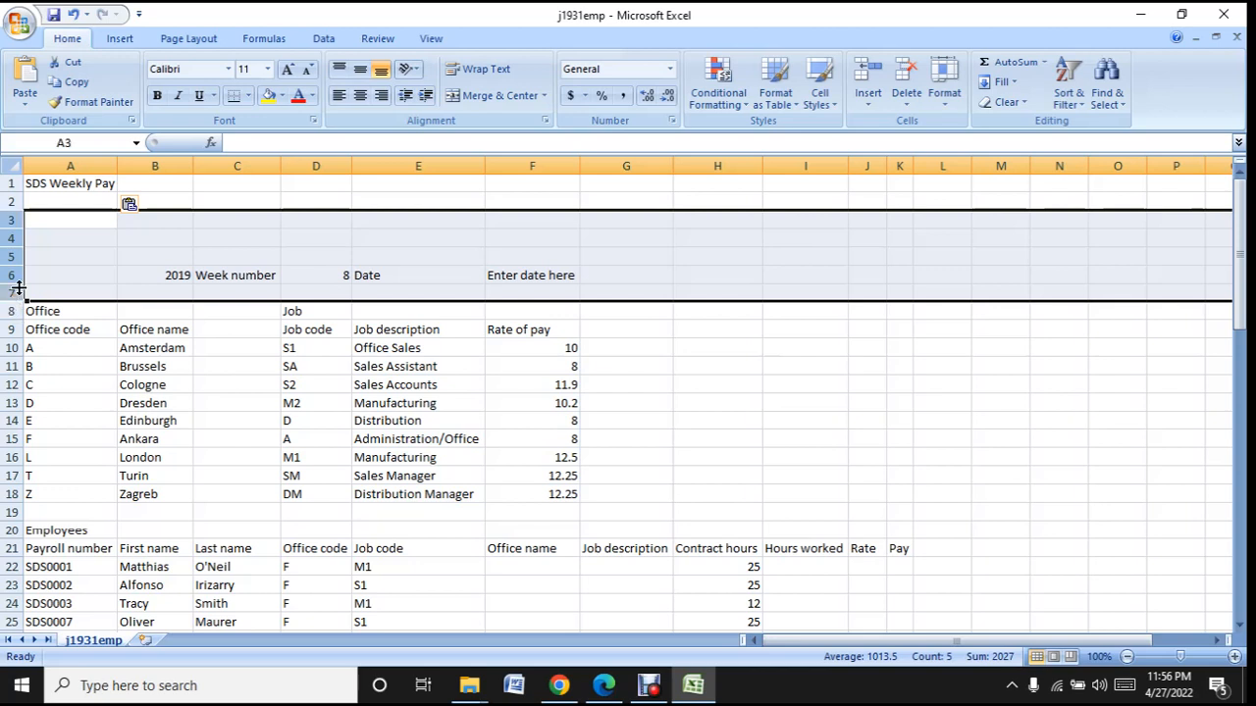
left_click(110, 251)
left_click_drag(78, 222, 98, 233)
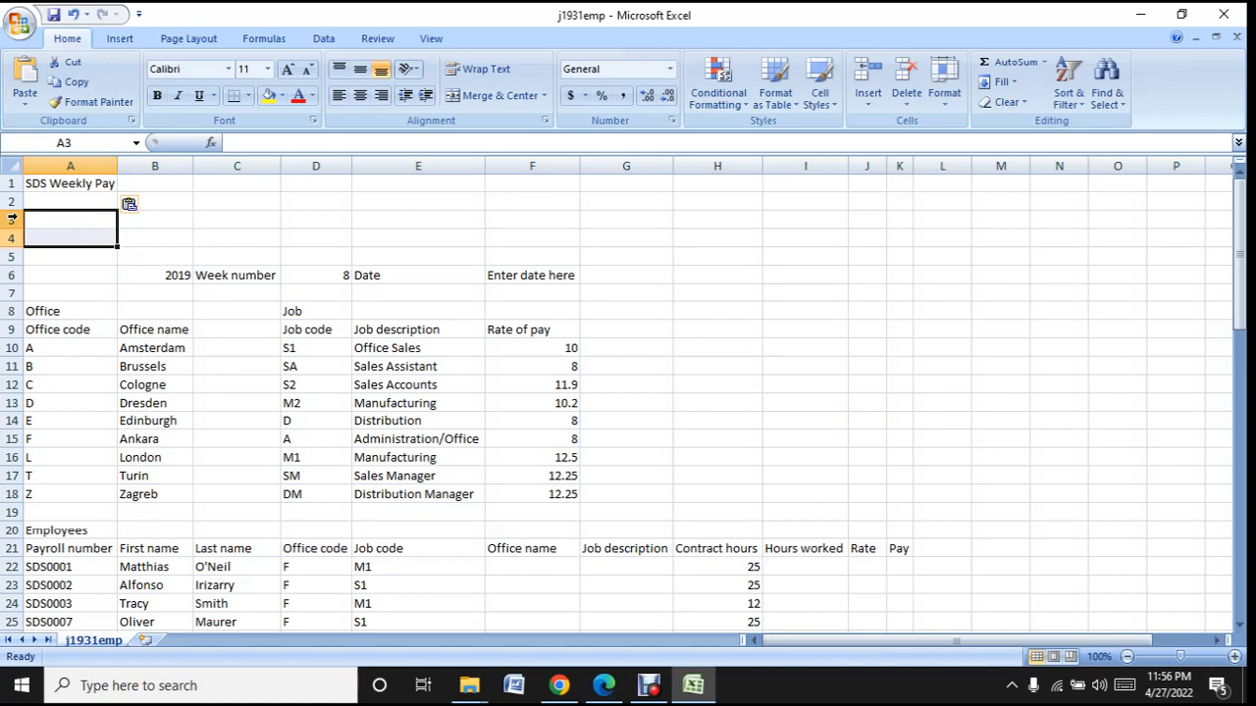
left_click_drag(12, 219, 14, 258)
right_click(53, 252)
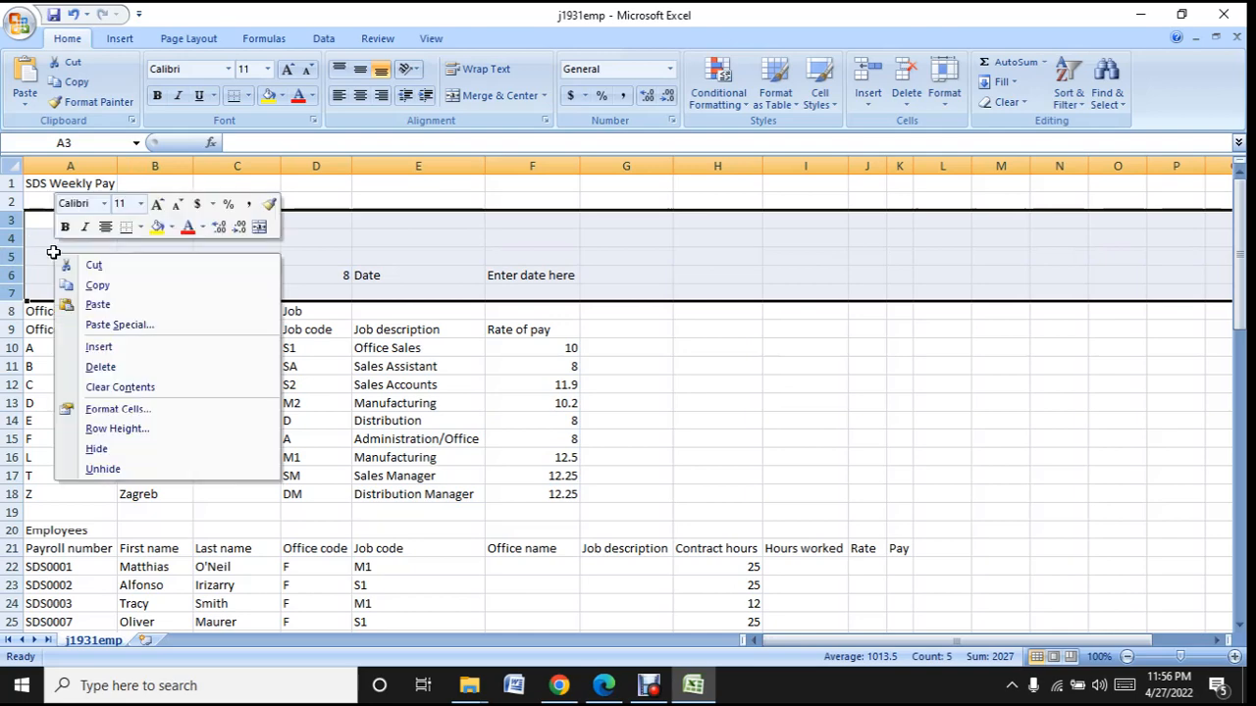
left_click(197, 368)
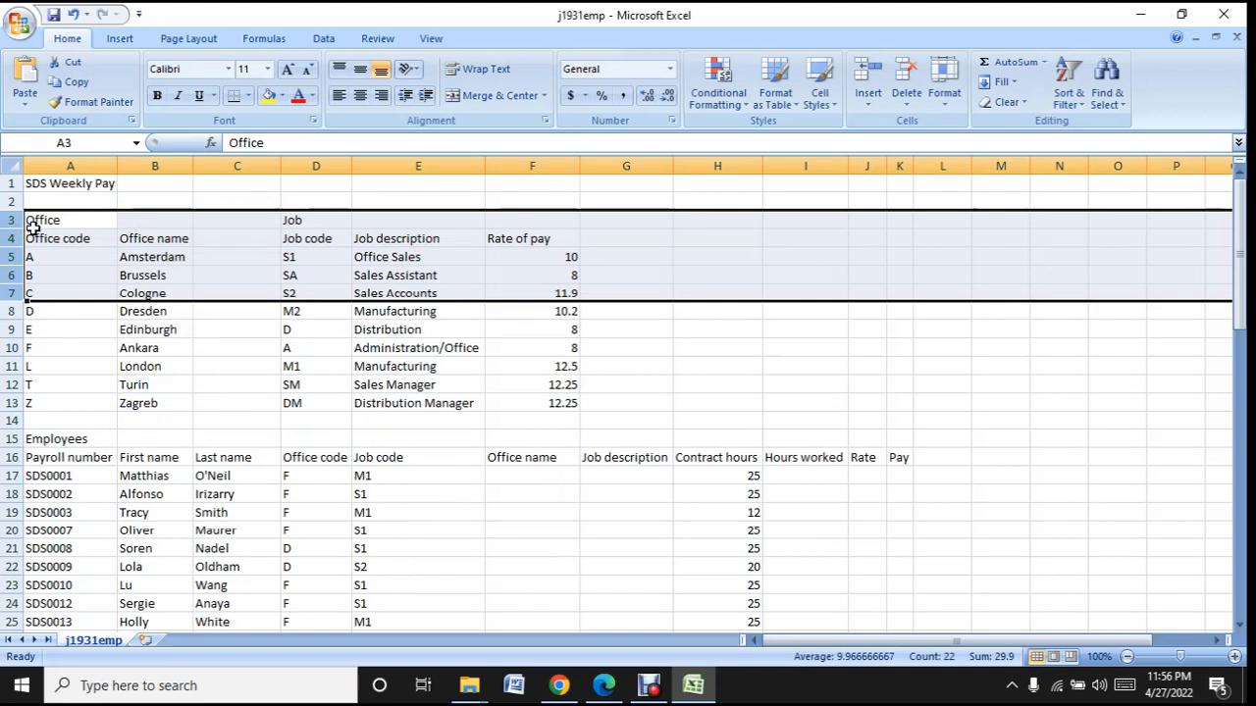
left_click(93, 226)
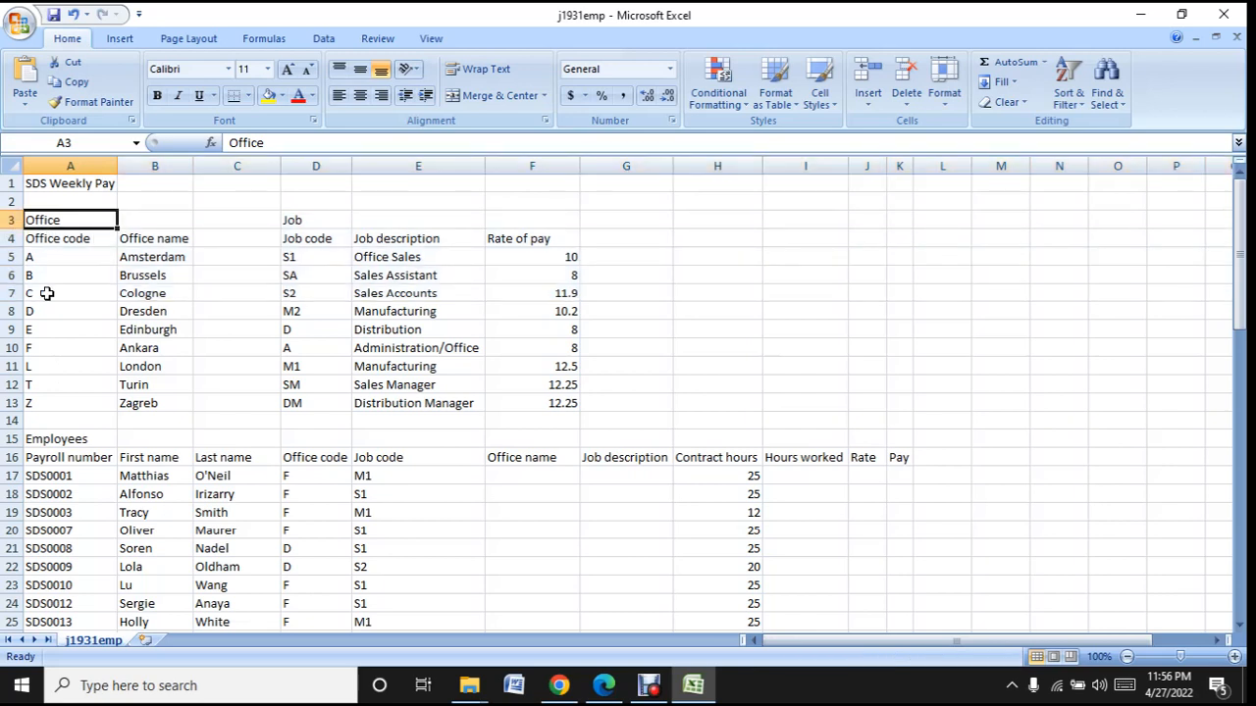
- Switch to the question paper in Edge and examine the sample layout and formatting instructions for the top of the spreadsheet
left_click(603, 685)
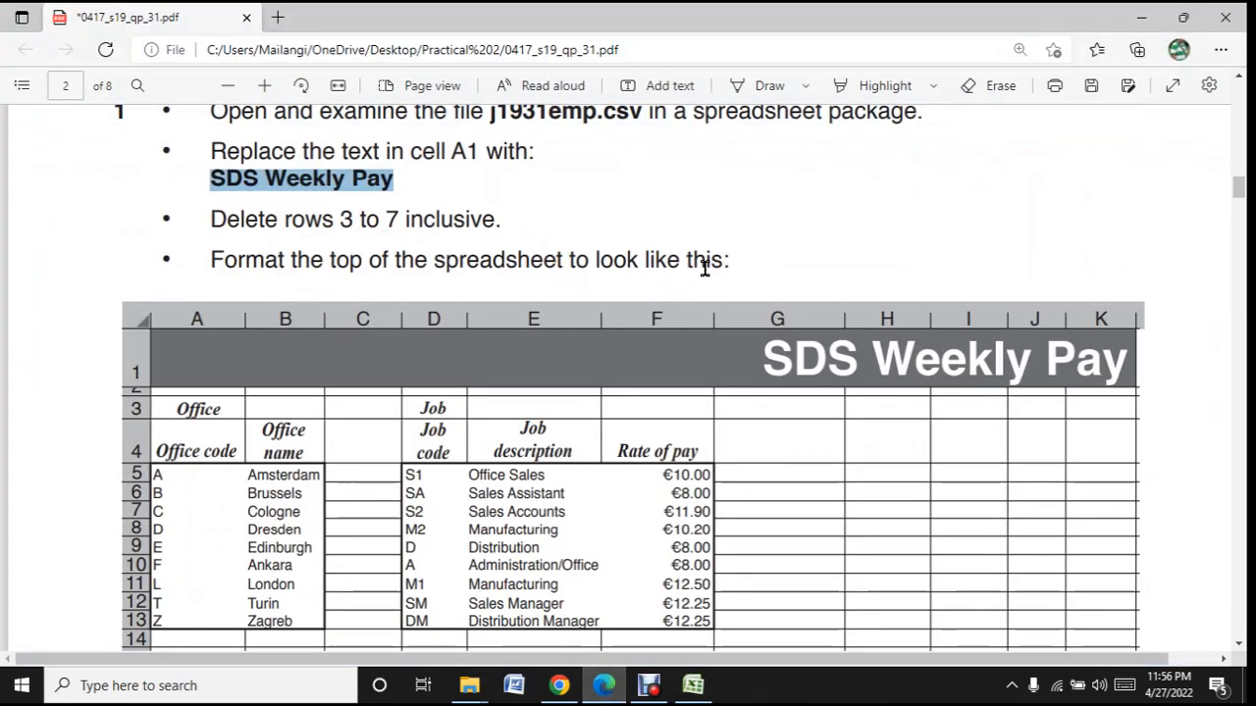
scroll(746, 240, "down", 3)
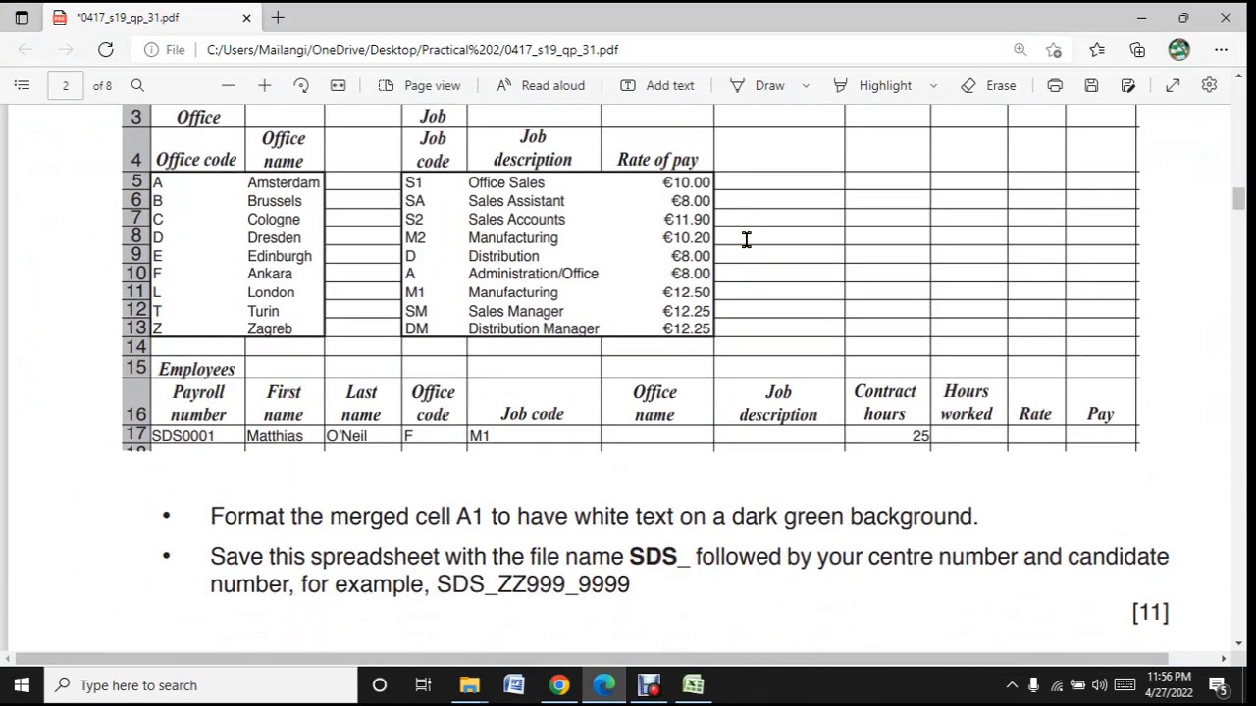
scroll(745, 239, "up", 2)
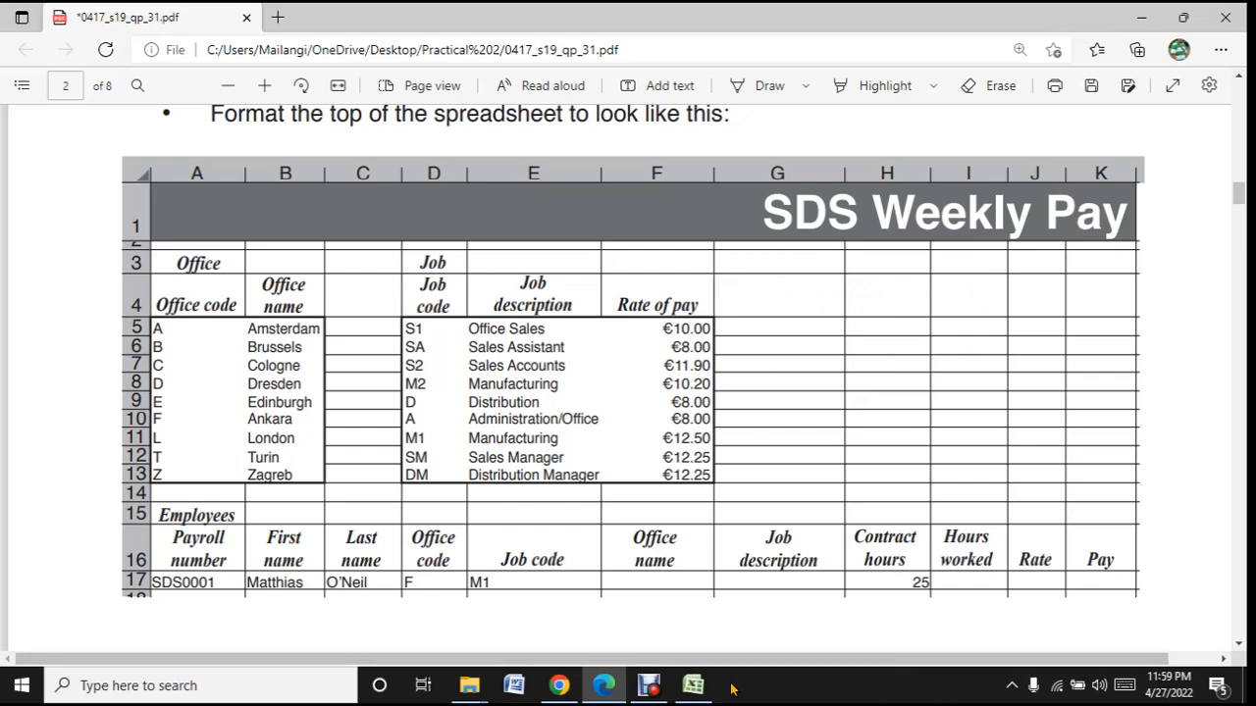
- Compare the workbook in Excel with the sample layout in Edge, and merge cells A1 to K1 in Excel without centring the title
left_click(692, 685)
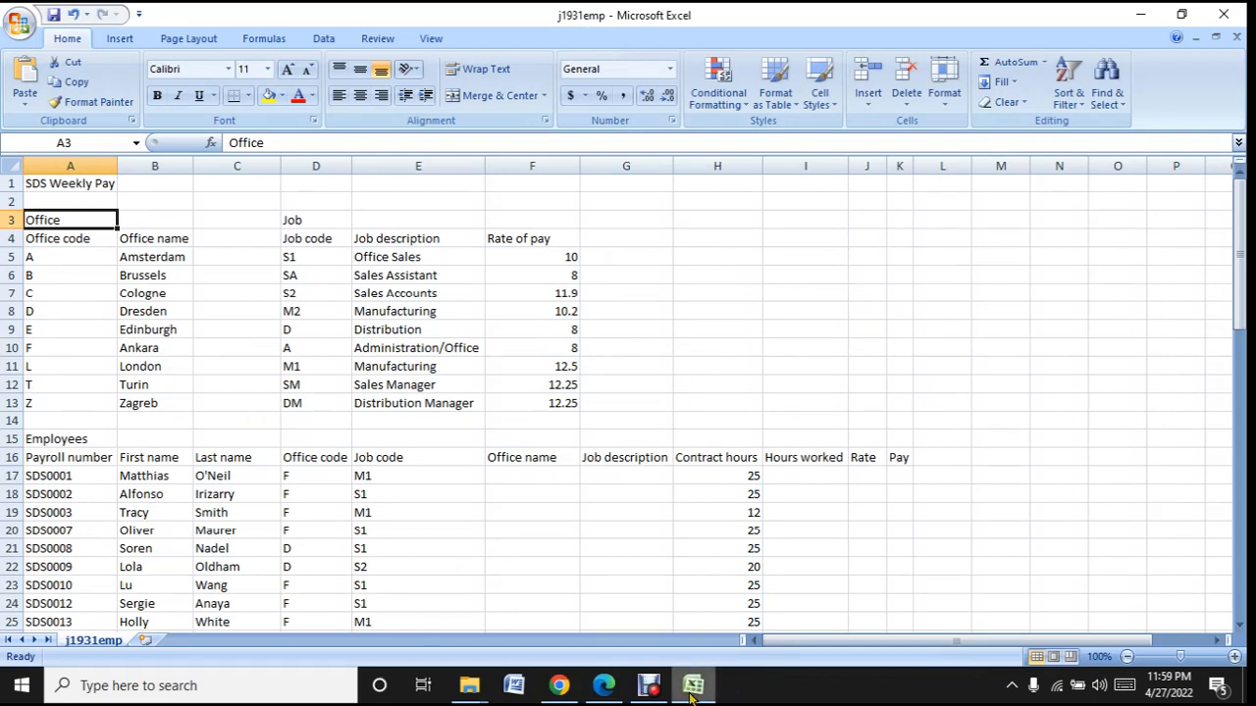
left_click(613, 696)
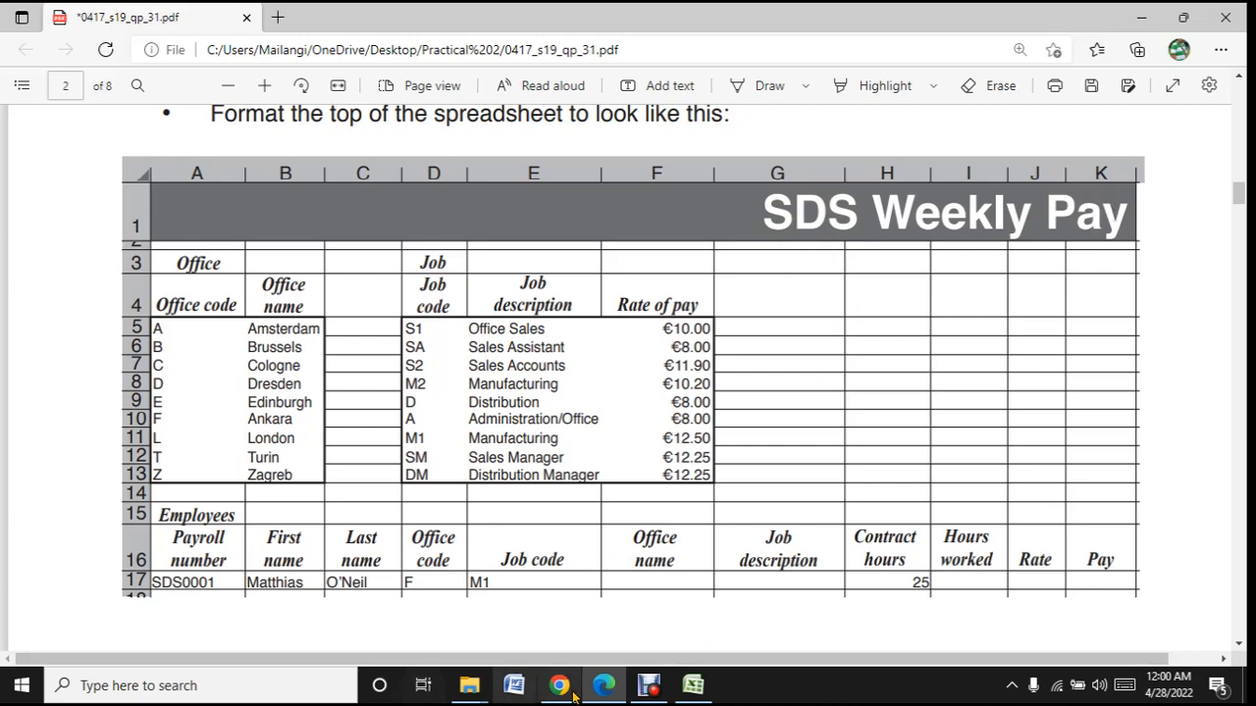
left_click(686, 687)
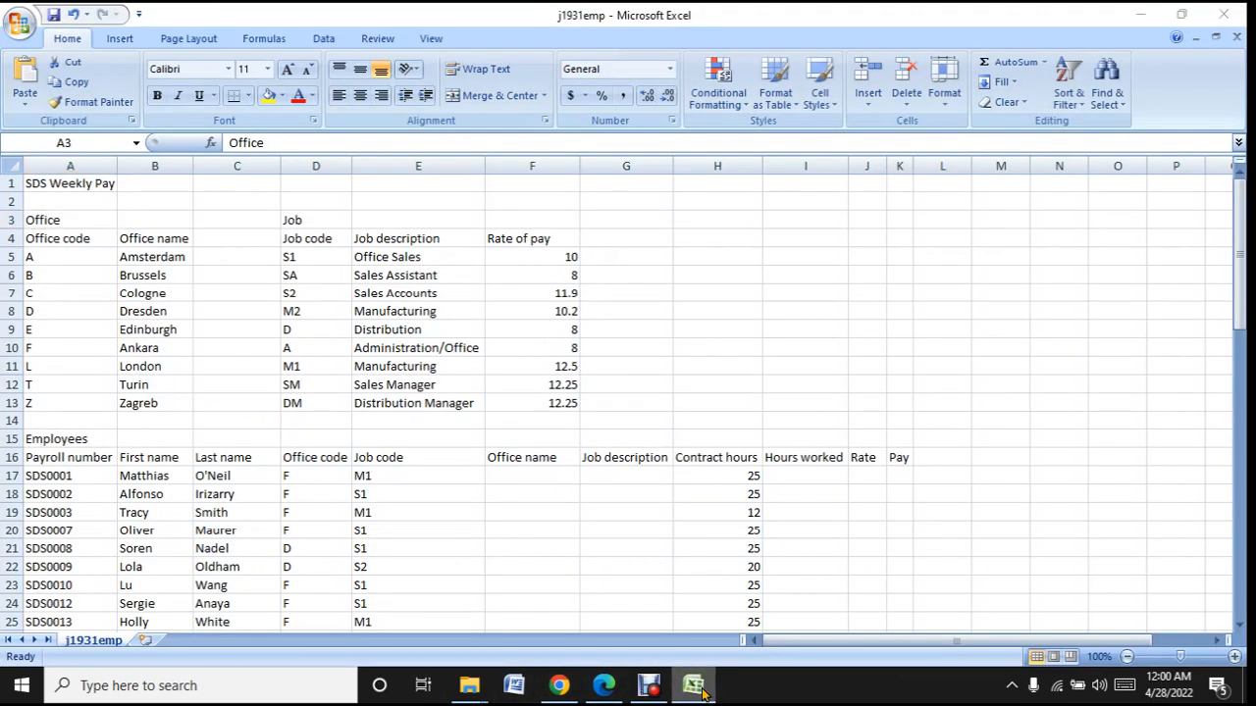
left_click(700, 692)
left_click(702, 692)
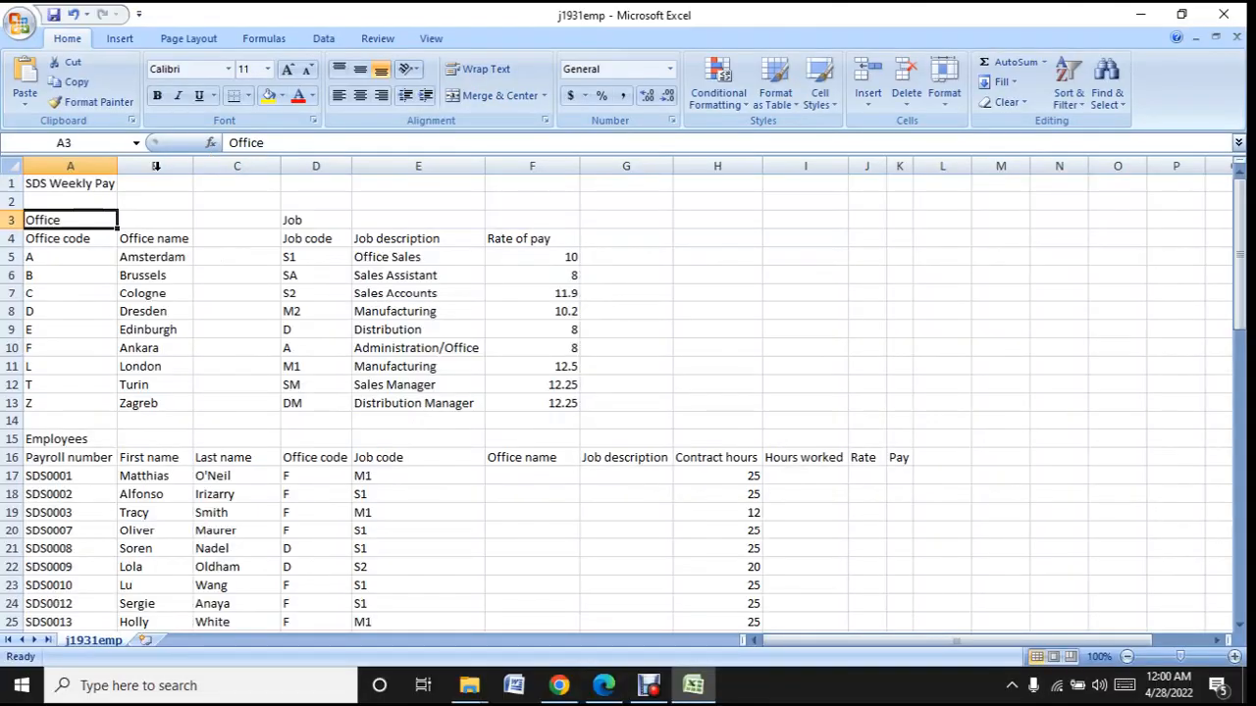
left_click_drag(58, 183, 895, 174)
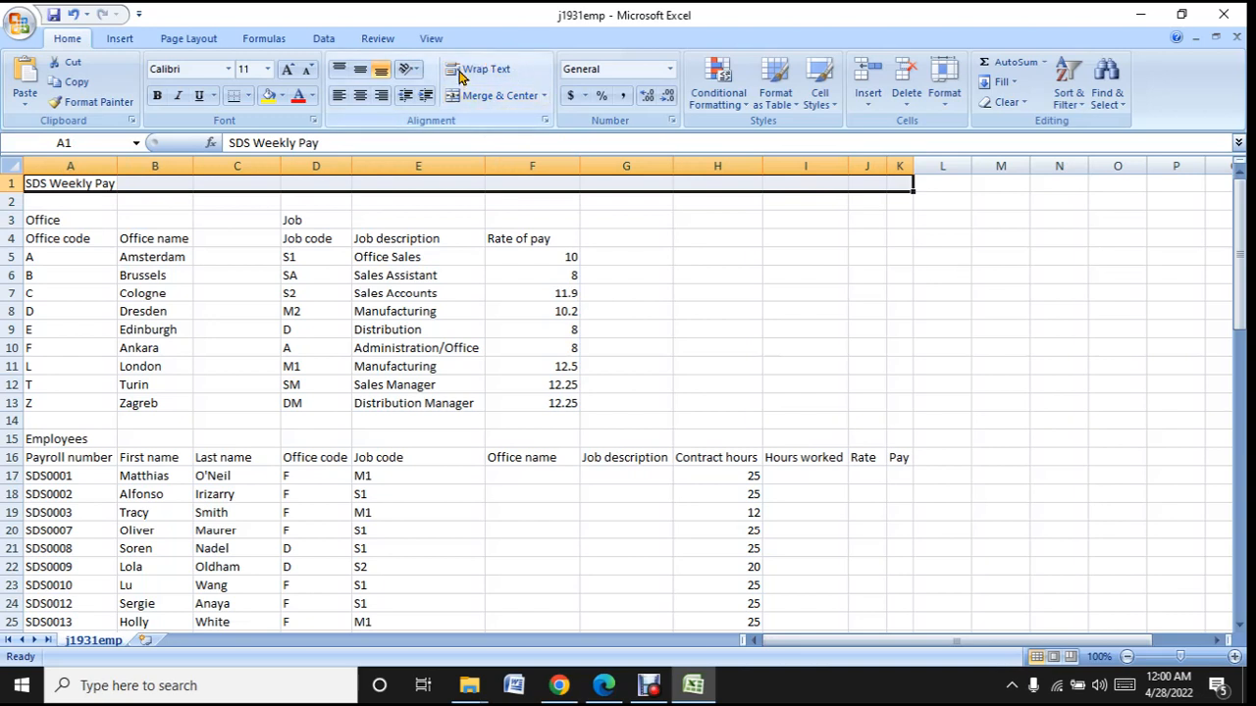
left_click(544, 95)
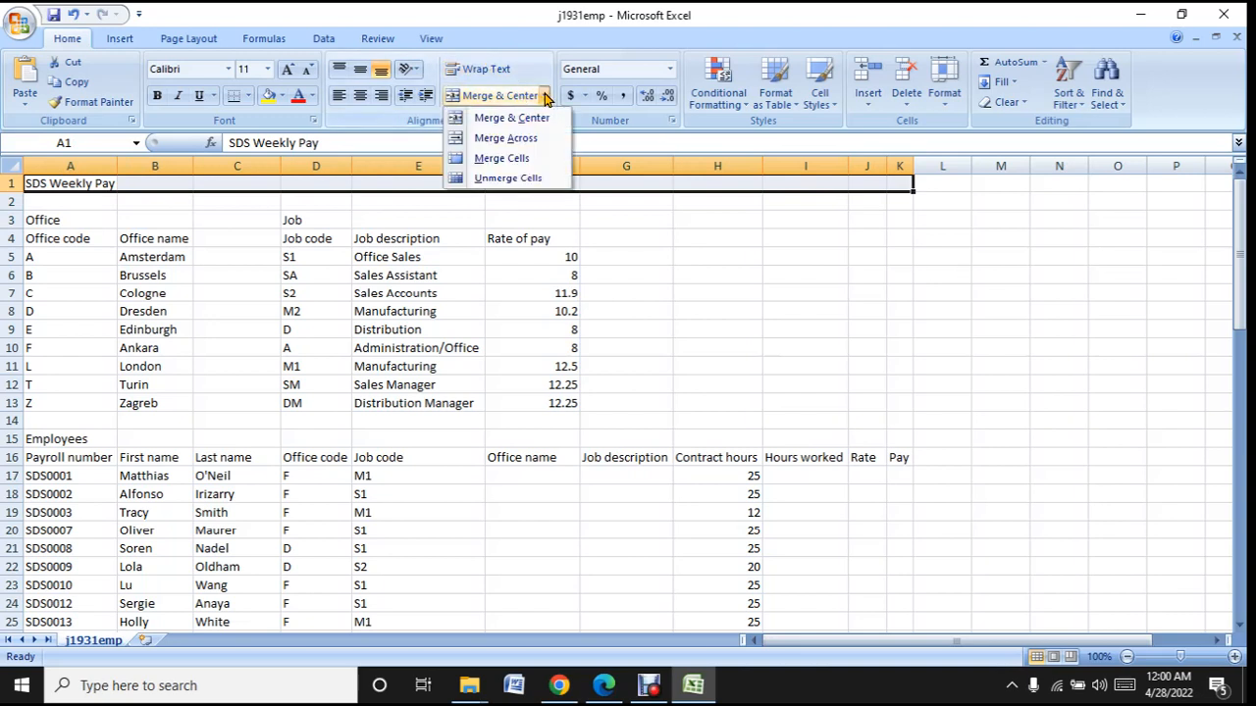
left_click(516, 160)
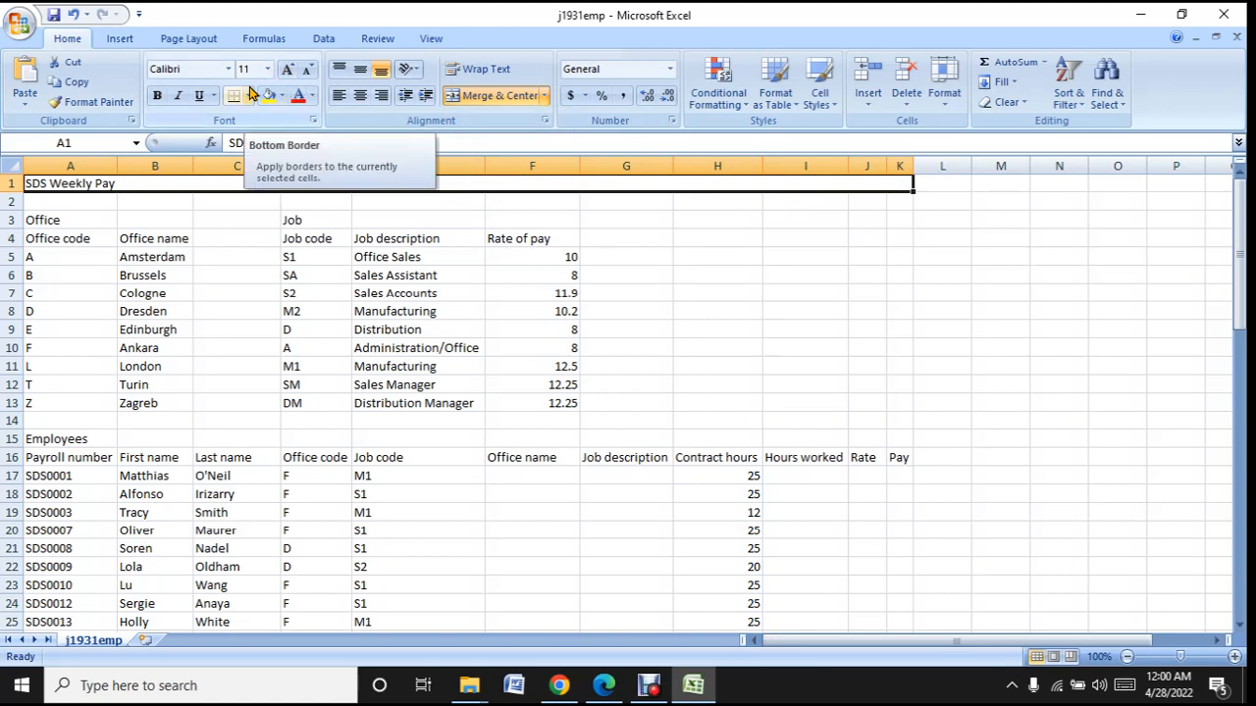
- Format the merged title cell with right-aligned white text on a grey fill, White, Background 1, Darker 50%
left_click(314, 95)
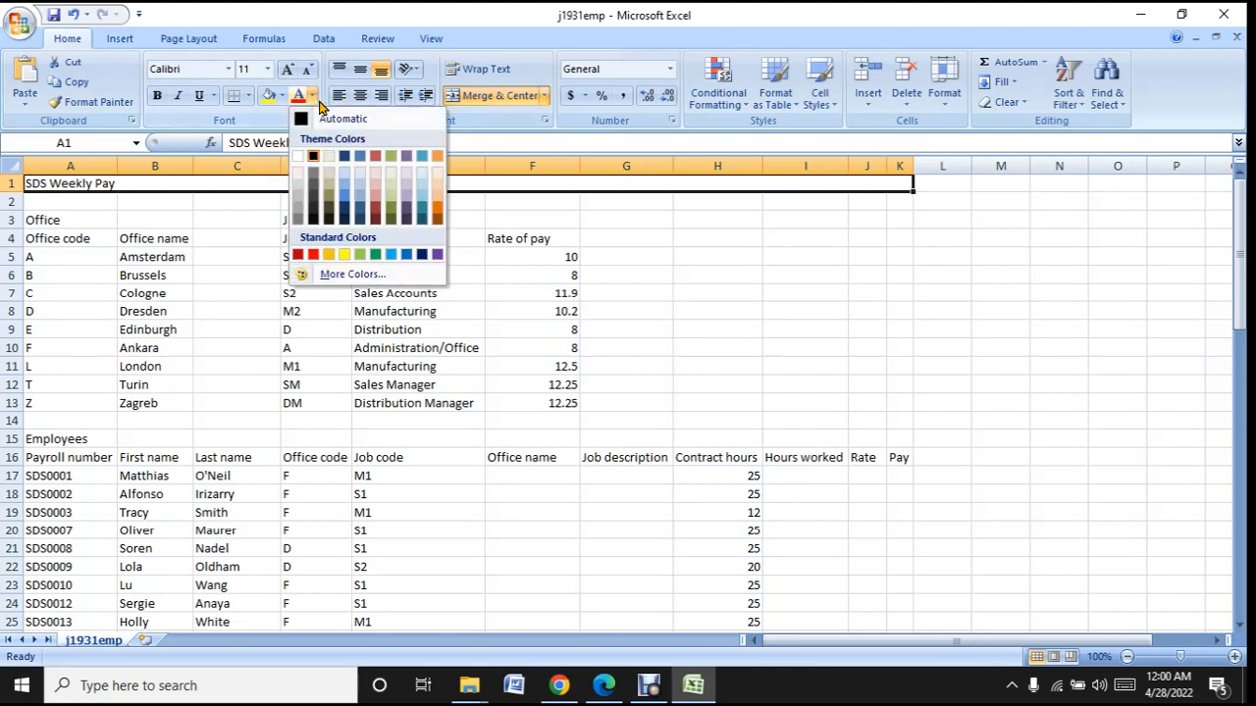
left_click(298, 157)
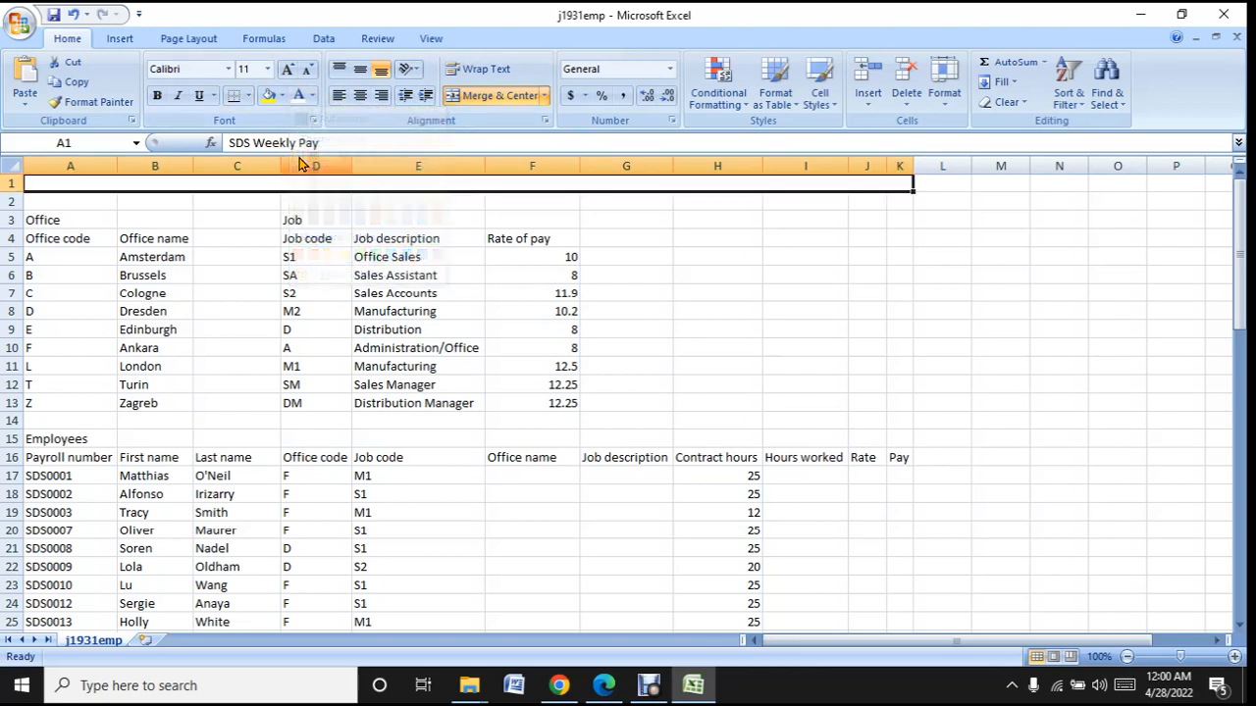
left_click(283, 95)
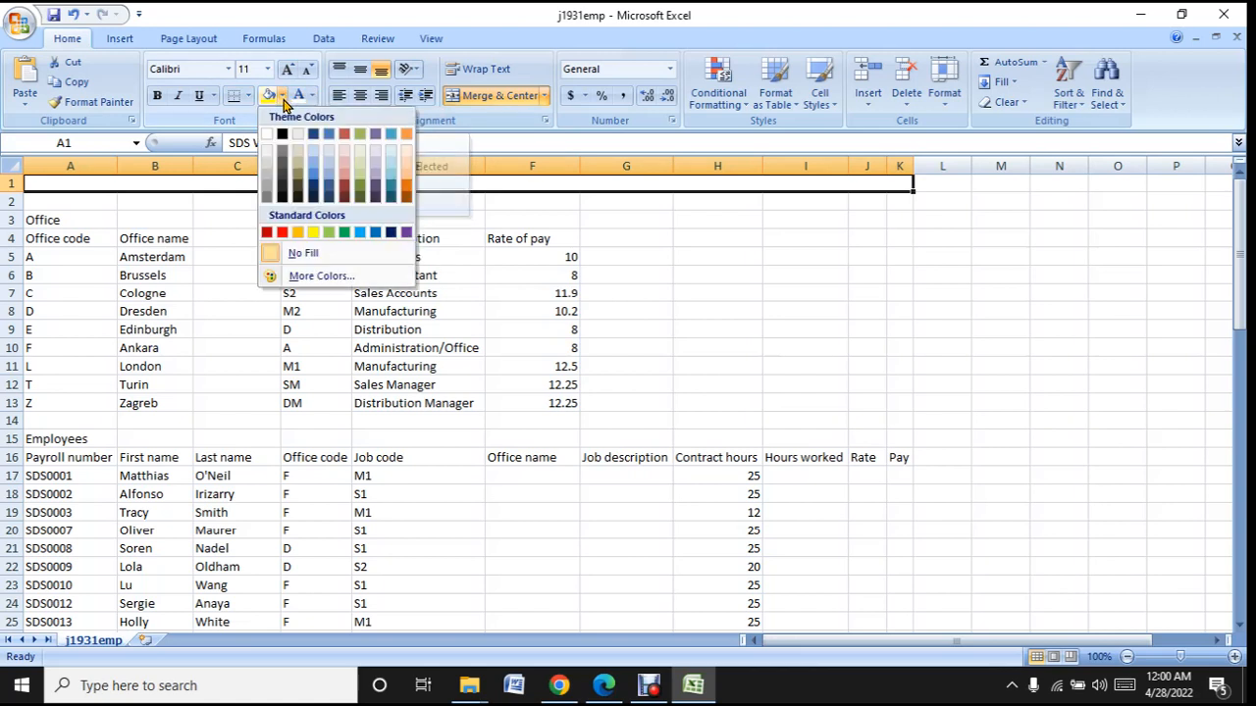
left_click(268, 197)
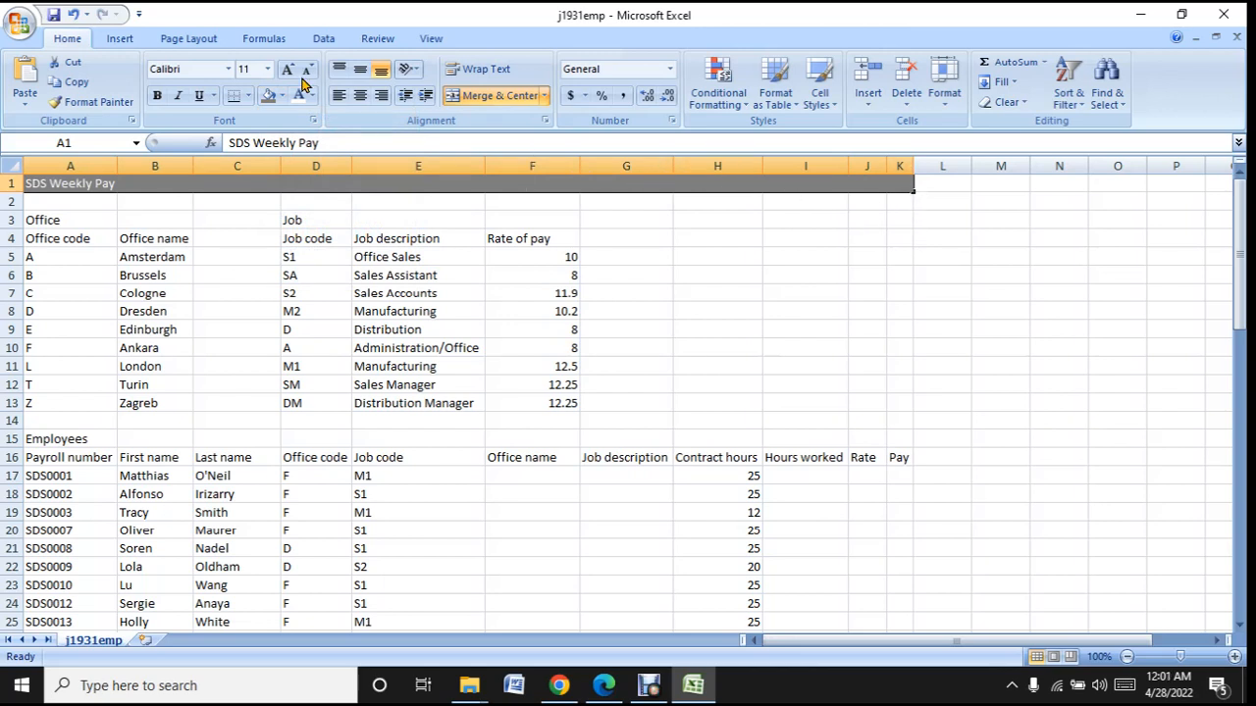
left_click(382, 97)
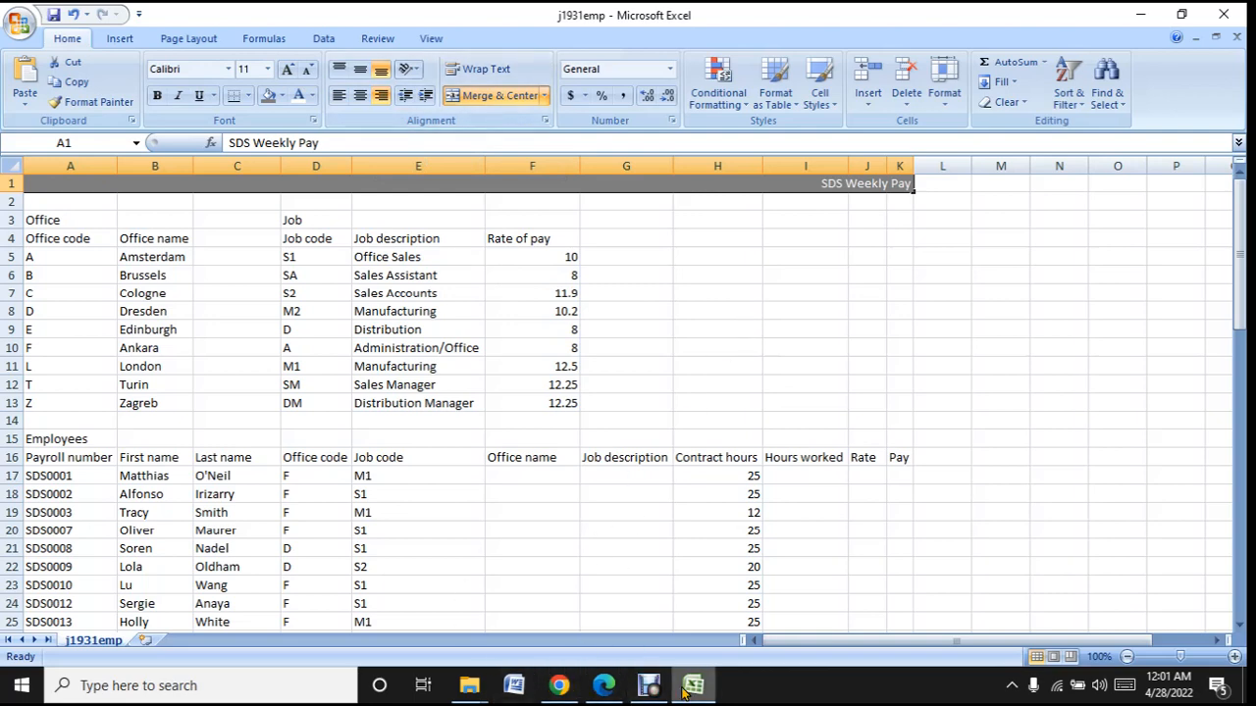
- Switch to the question paper in Edge and examine the Task 2 instructions and the sample's title formatting
left_click(606, 694)
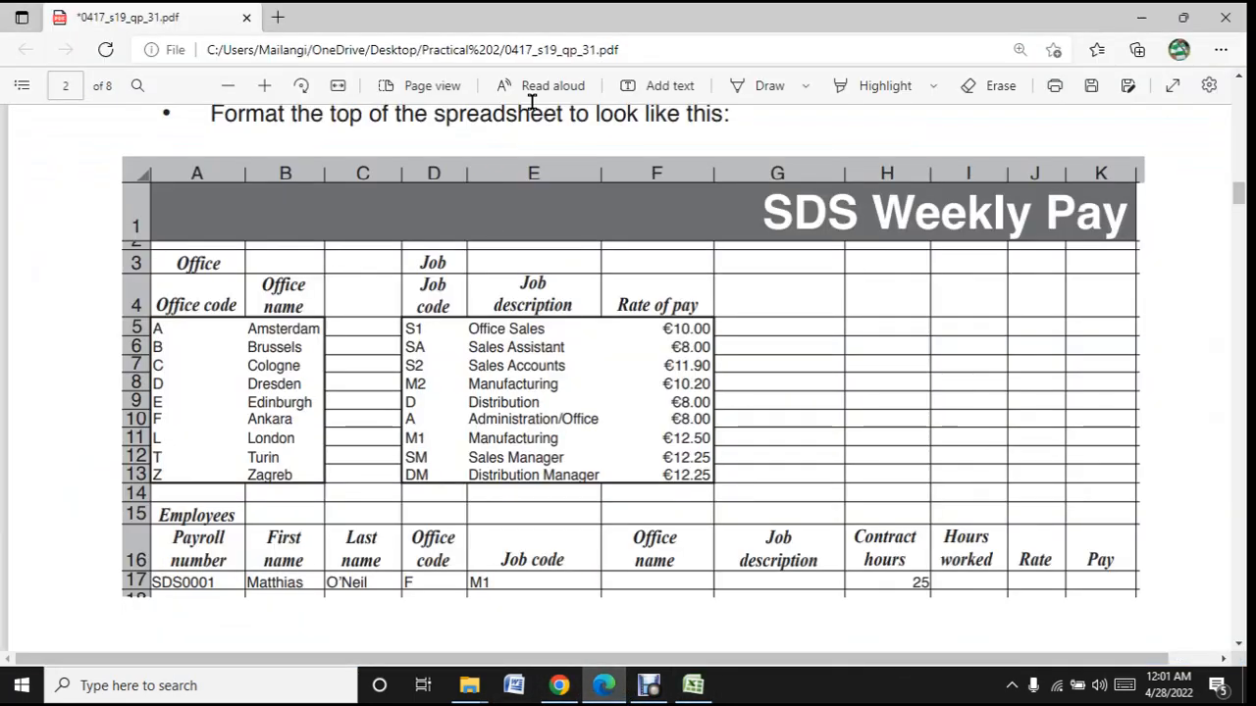
scroll(502, 400, "up", 4)
scroll(505, 398, "down", 4)
scroll(864, 234, "up", 2)
scroll(791, 385, "up", 2)
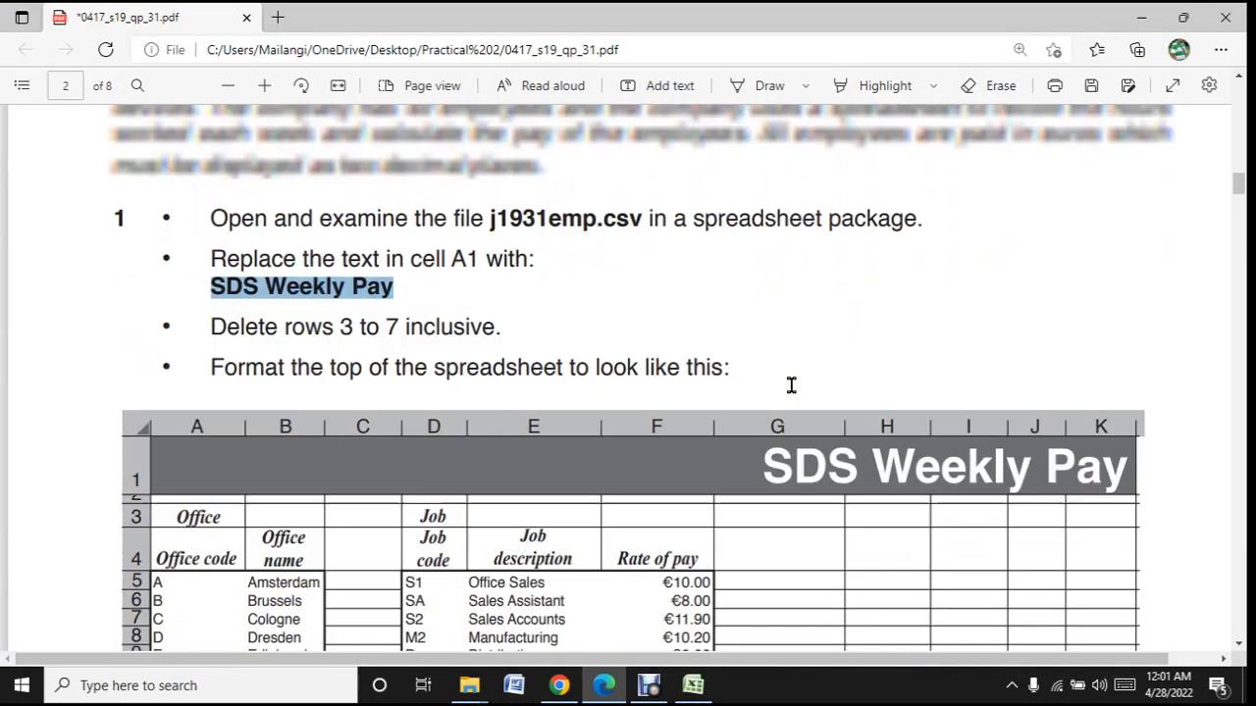
scroll(789, 393, "down", 5)
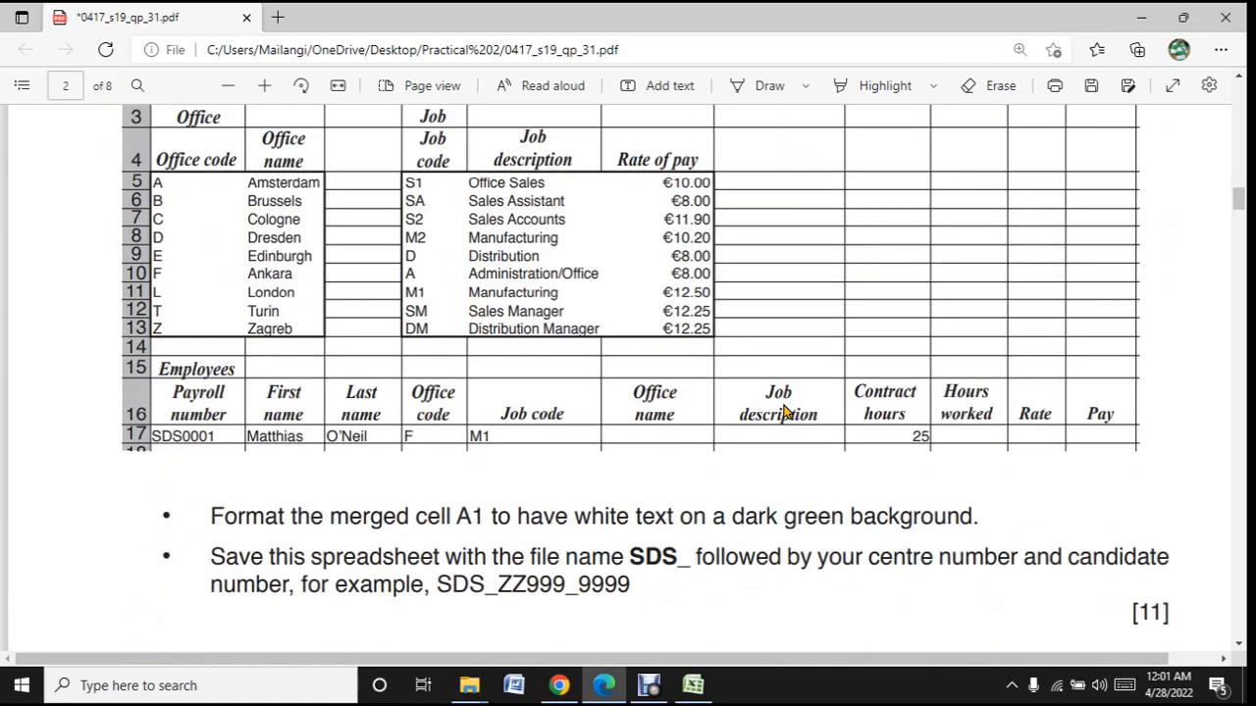
scroll(784, 412, "down", 3)
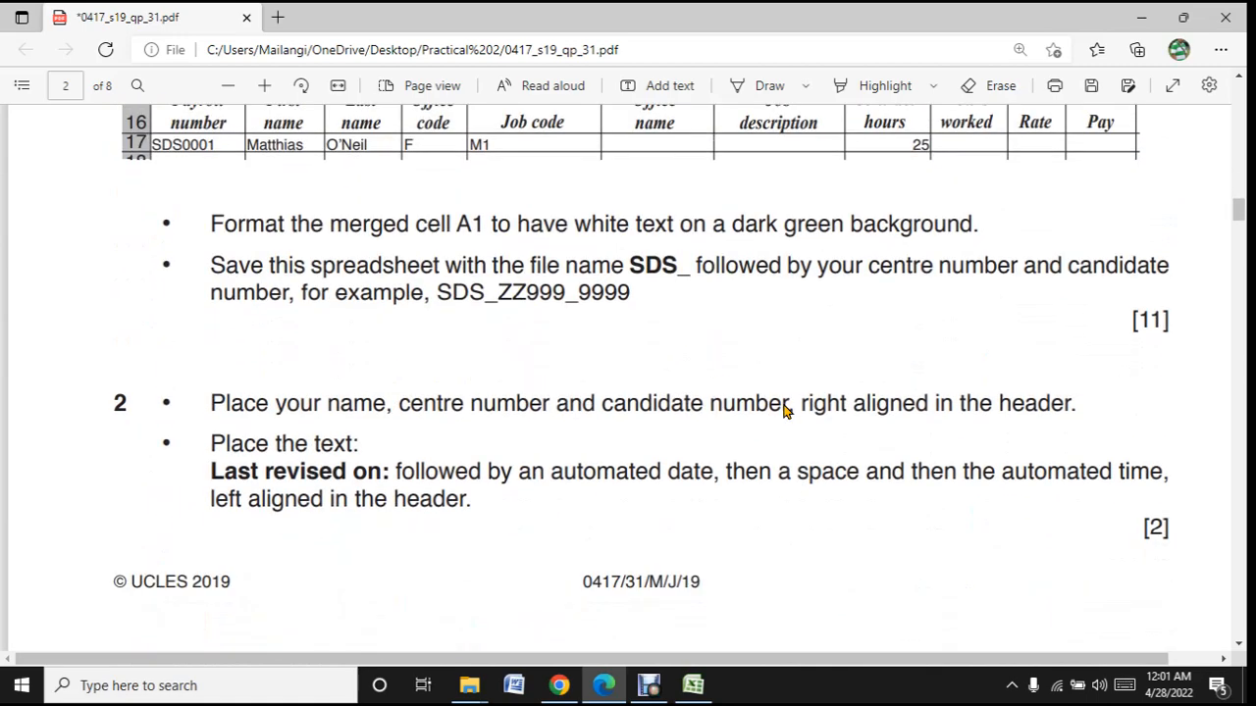
scroll(783, 406, "down", 3)
scroll(783, 410, "up", 1)
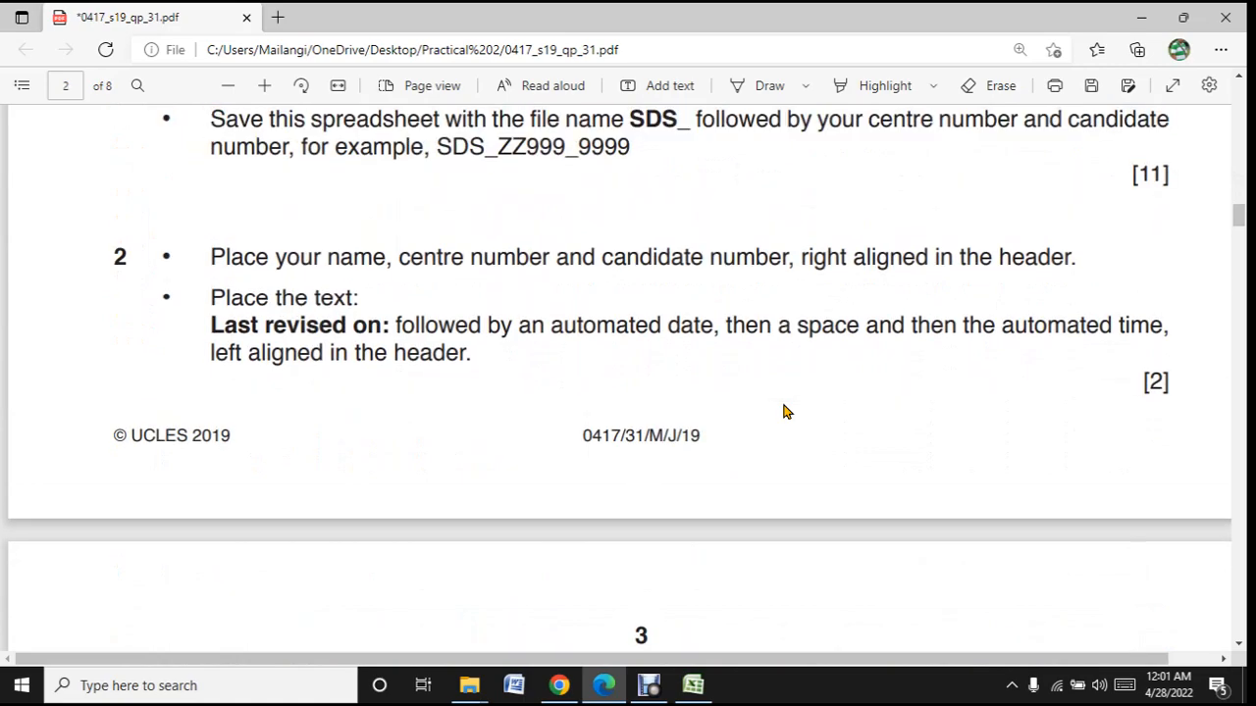
scroll(783, 410, "up", 2)
scroll(783, 410, "down", 1)
scroll(783, 408, "up", 8)
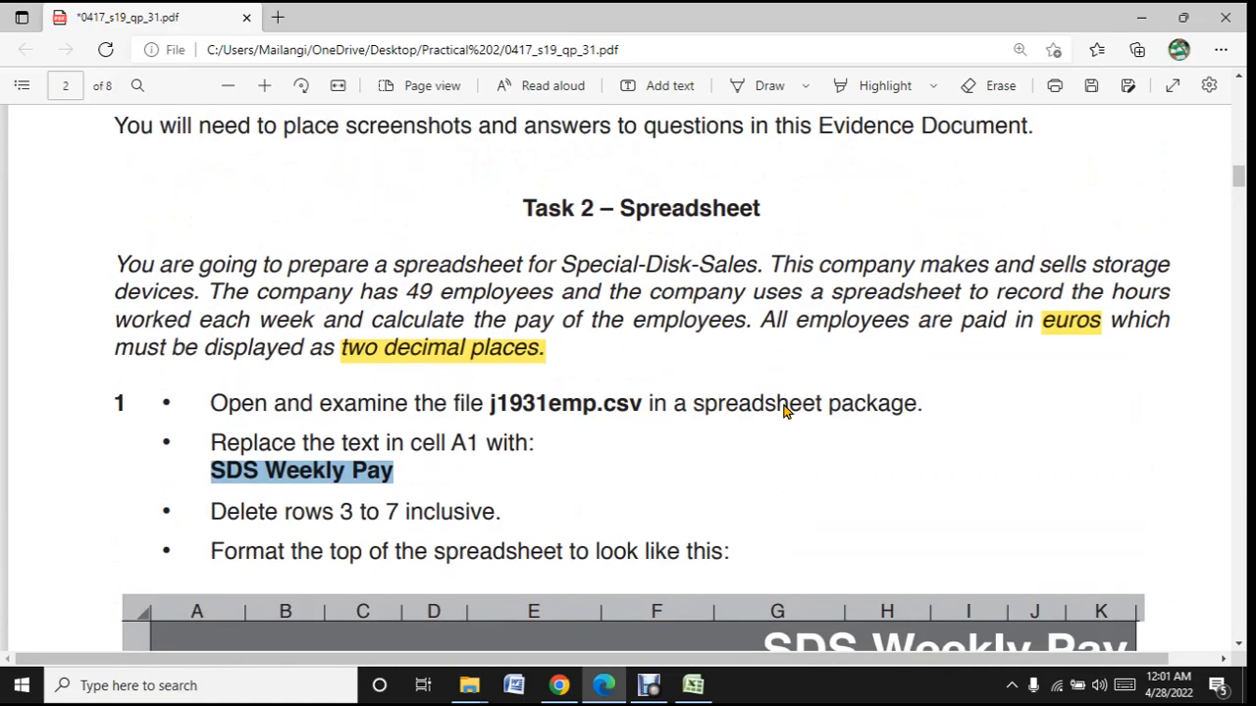
scroll(783, 410, "down", 1)
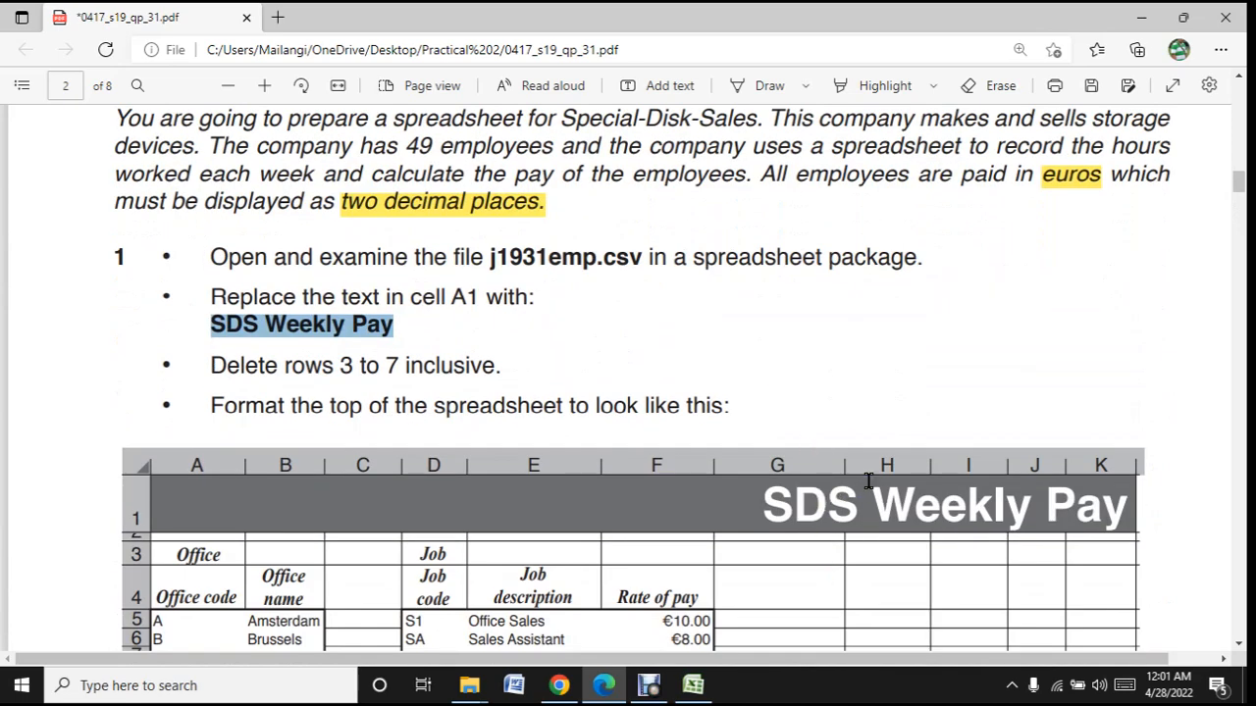
- Return to Excel and make the SDS Weekly Pay title bold at font size 26
left_click(692, 685)
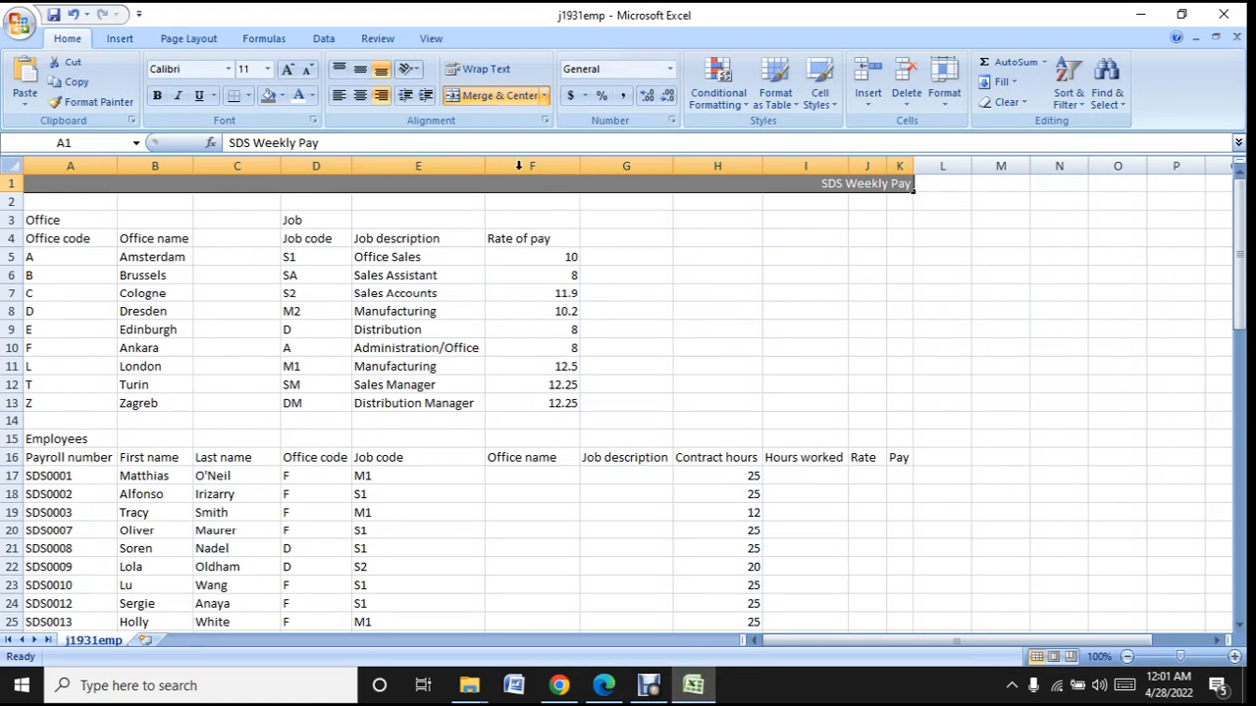
left_click(268, 70)
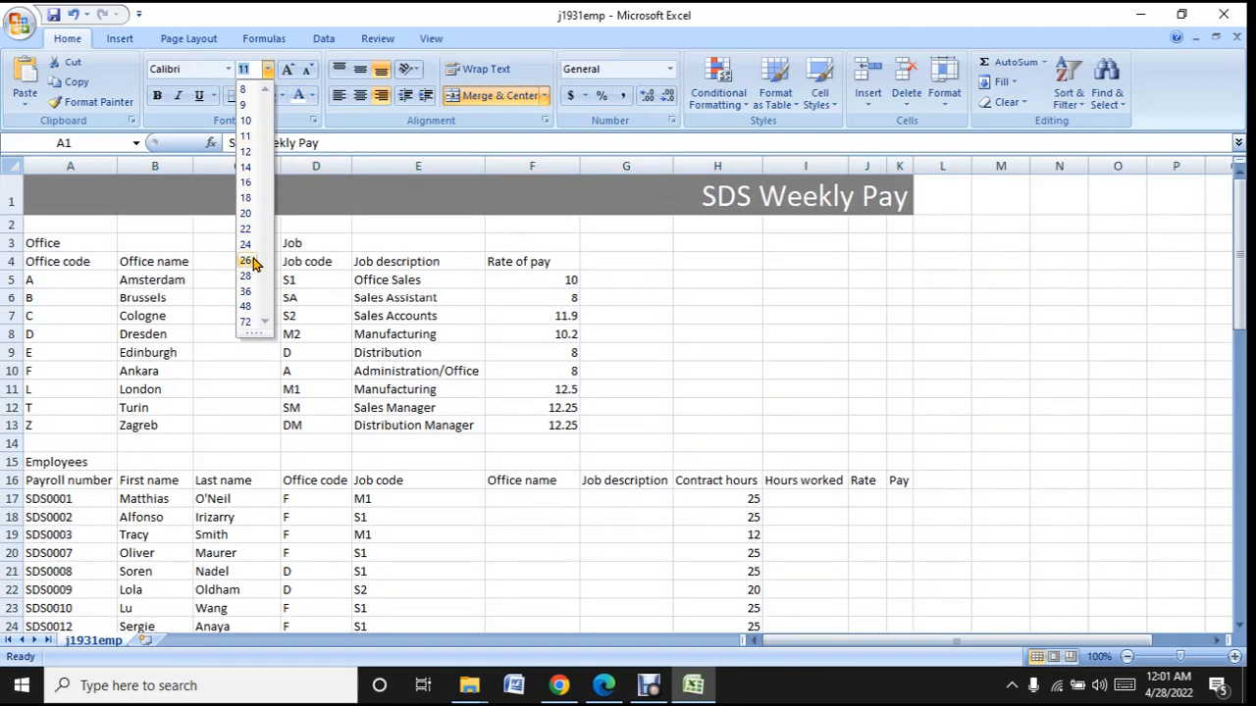
left_click(247, 261)
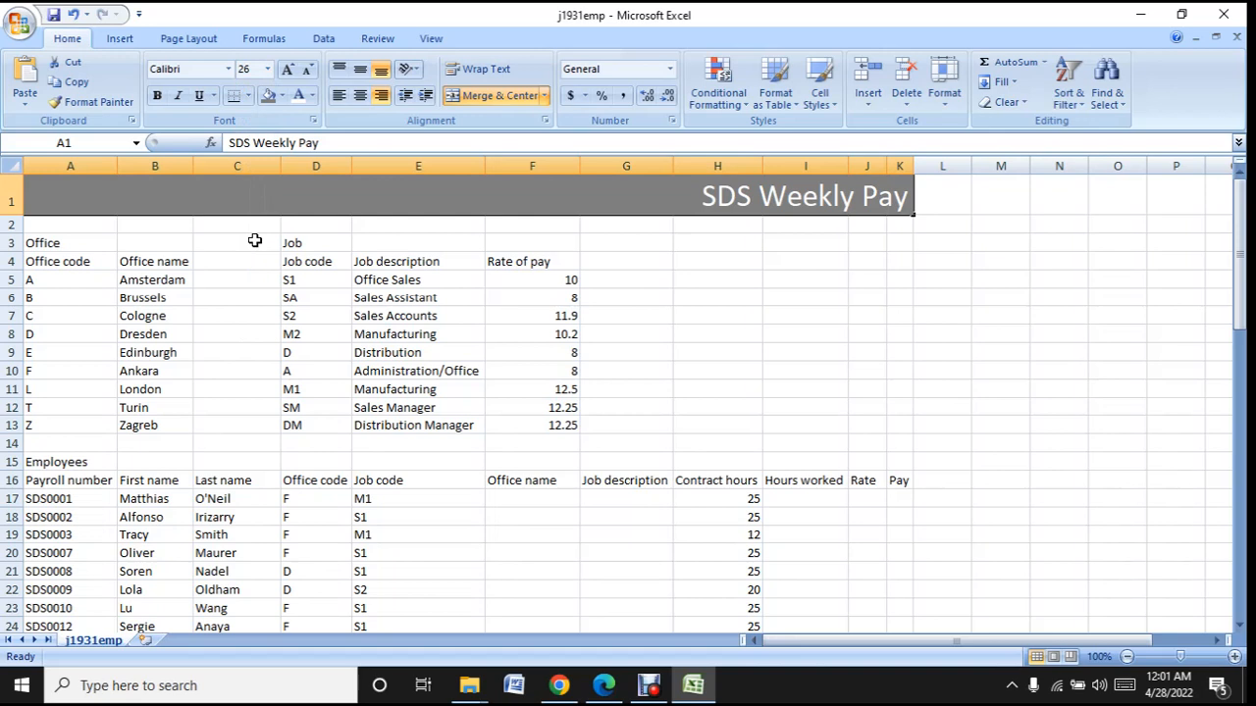
left_click(157, 96)
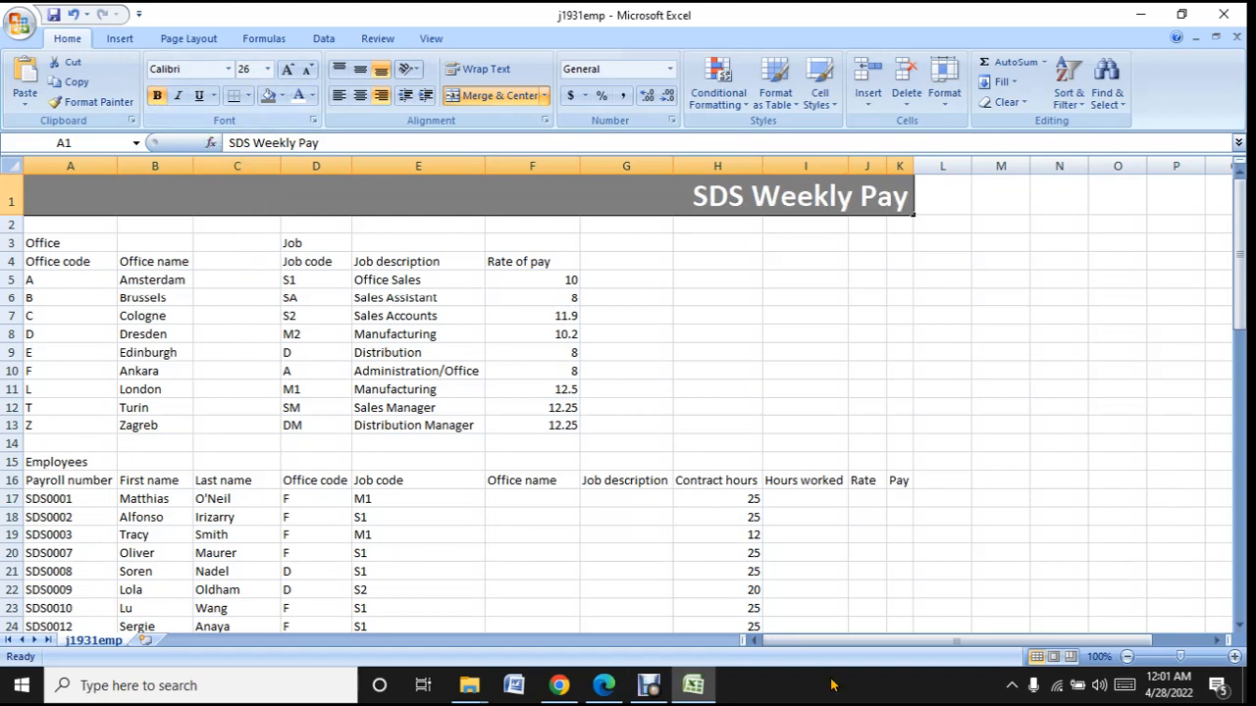
- Compare the title with the sample in Edge and set its font size to 36 in Excel
left_click(704, 684)
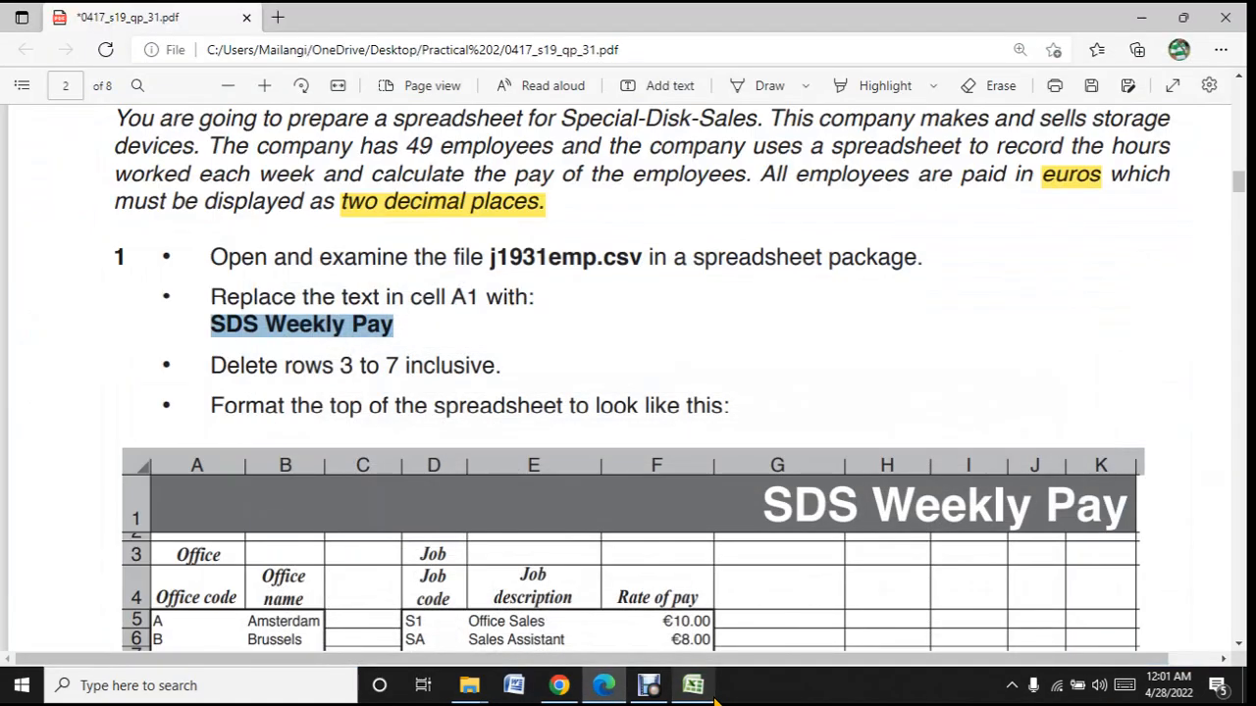
left_click(702, 687)
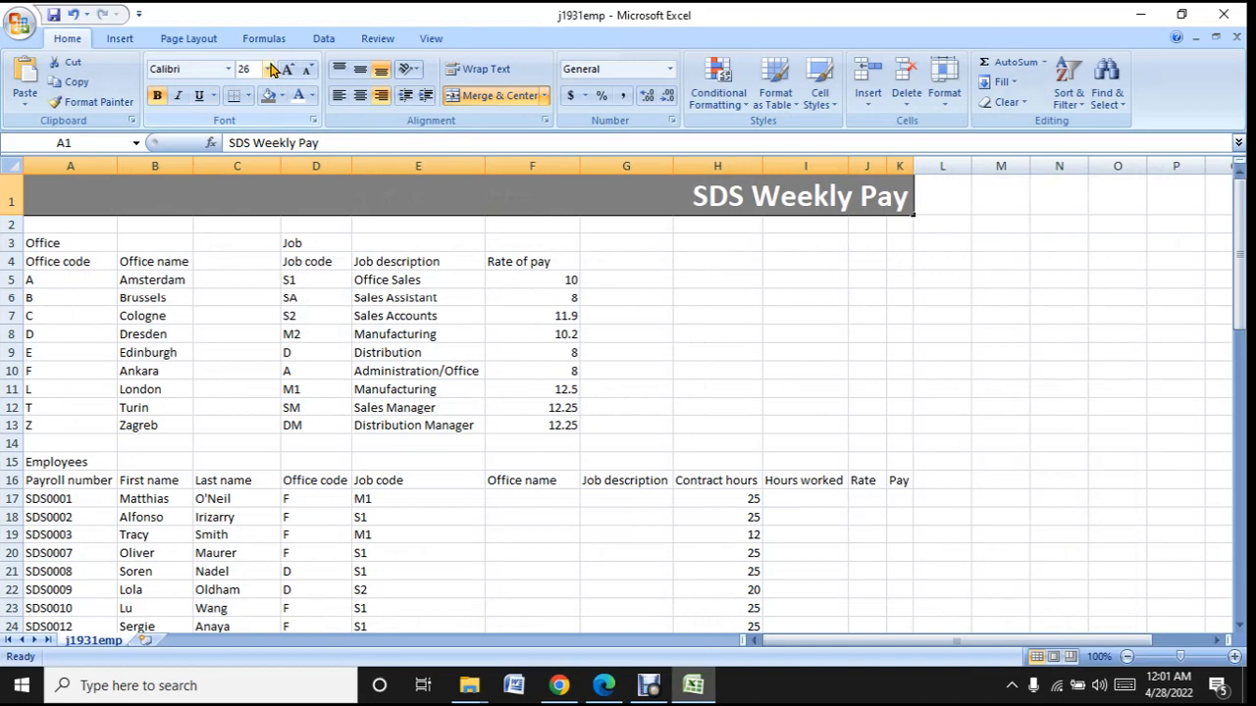
left_click(267, 69)
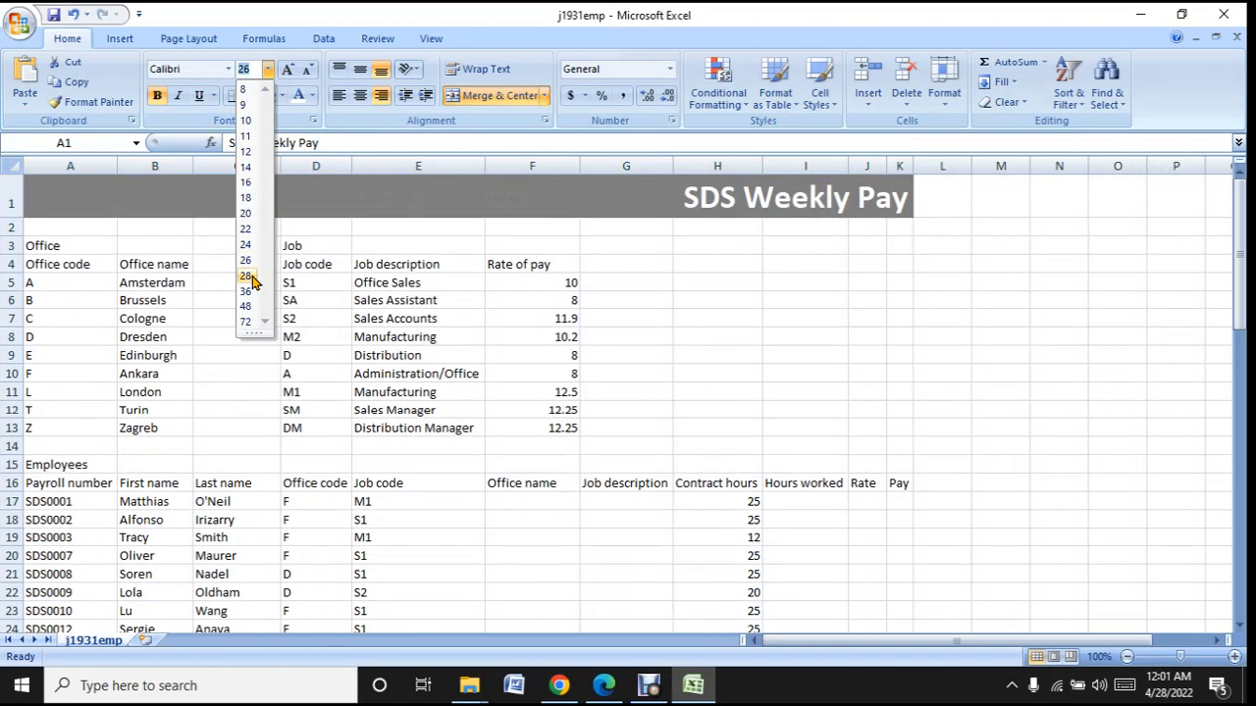
left_click(246, 291)
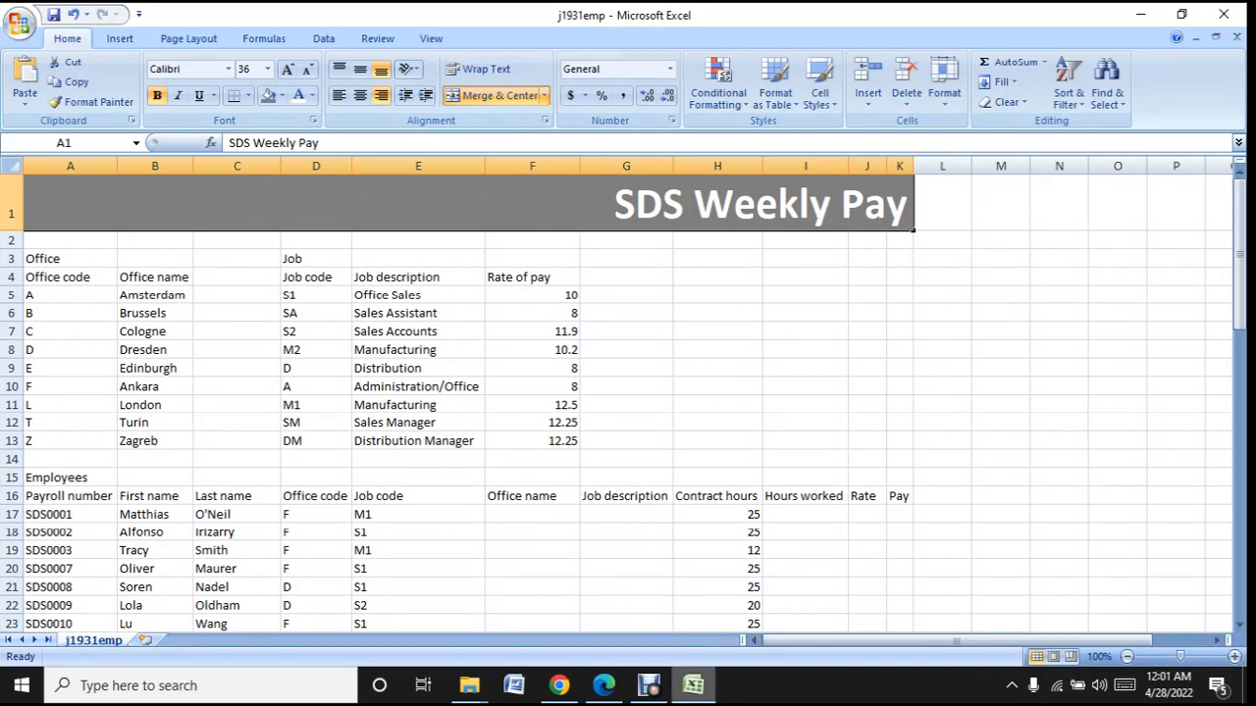
- Check the background colour instruction for cell A1 in Edge and fill the merged title cell in Excel with the darkest green theme colour
left_click(700, 700)
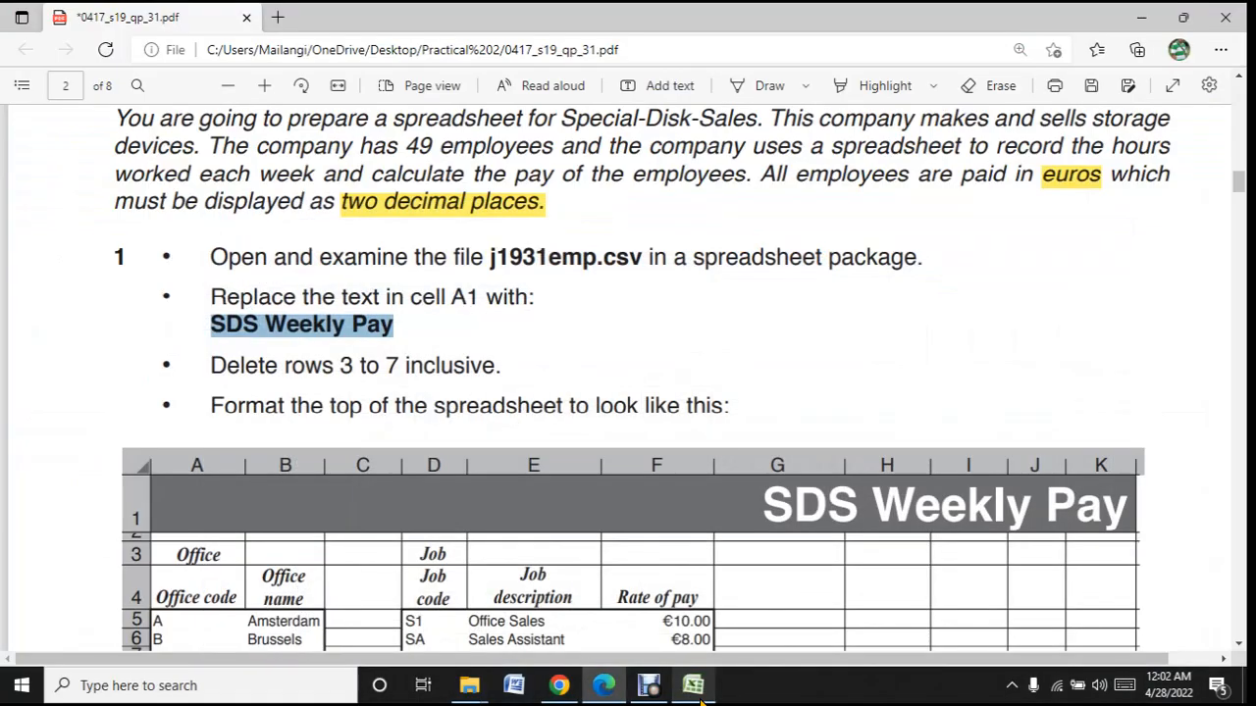
scroll(729, 540, "down", 5)
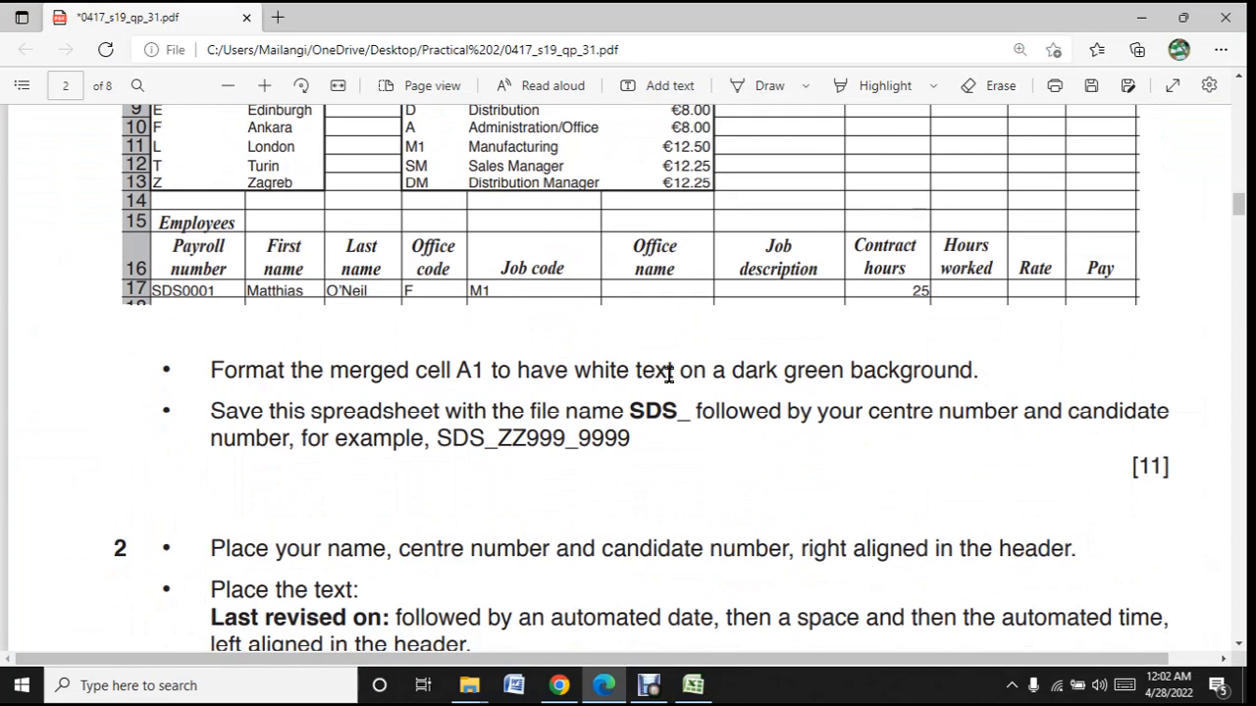
left_click_drag(983, 370, 756, 370)
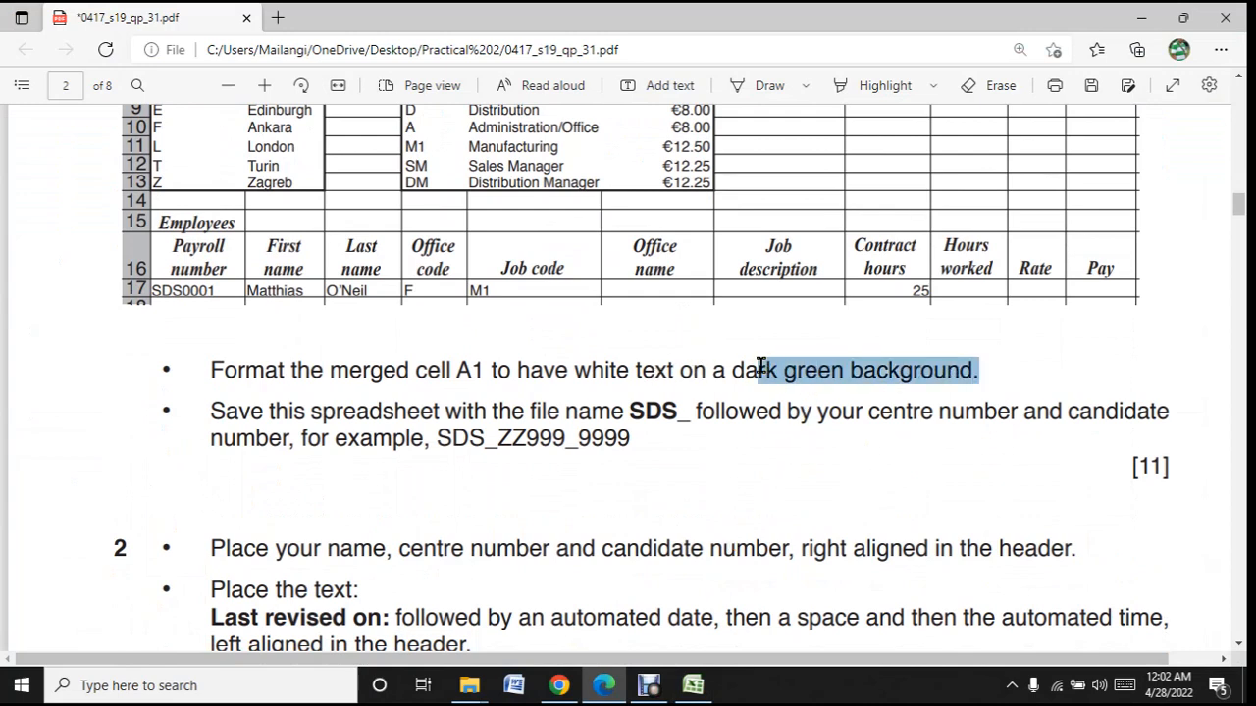
left_click(692, 685)
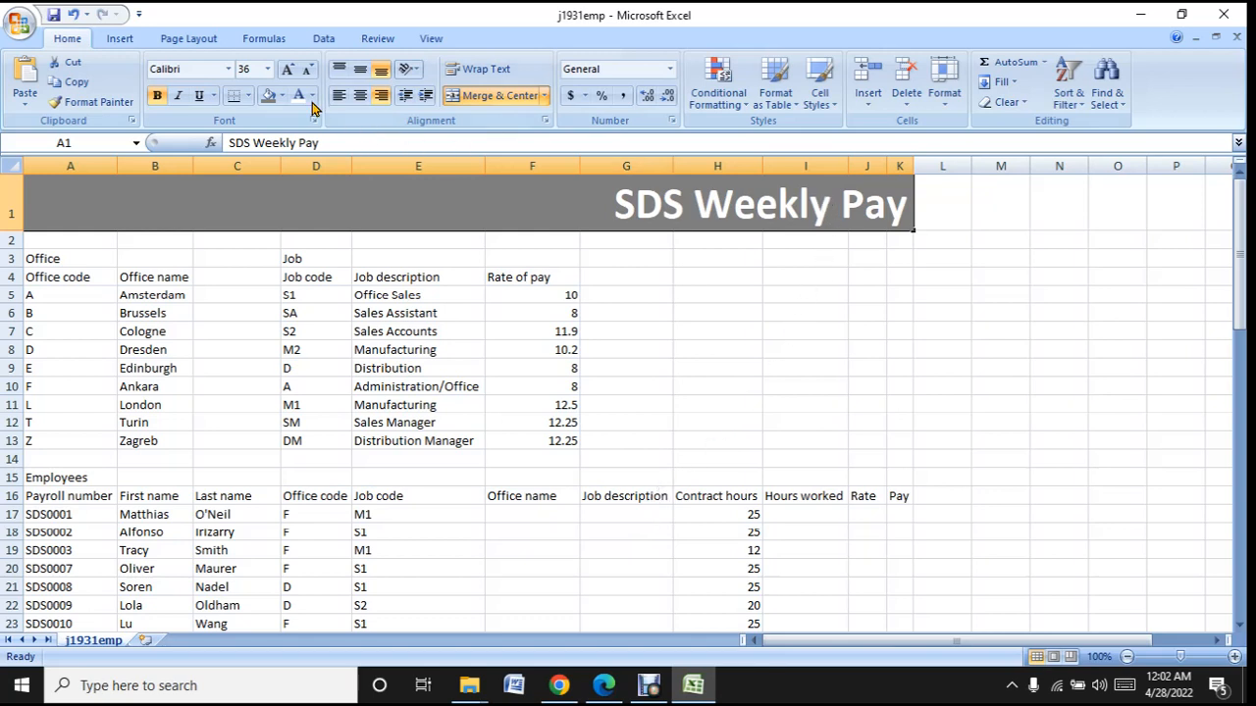
left_click(281, 95)
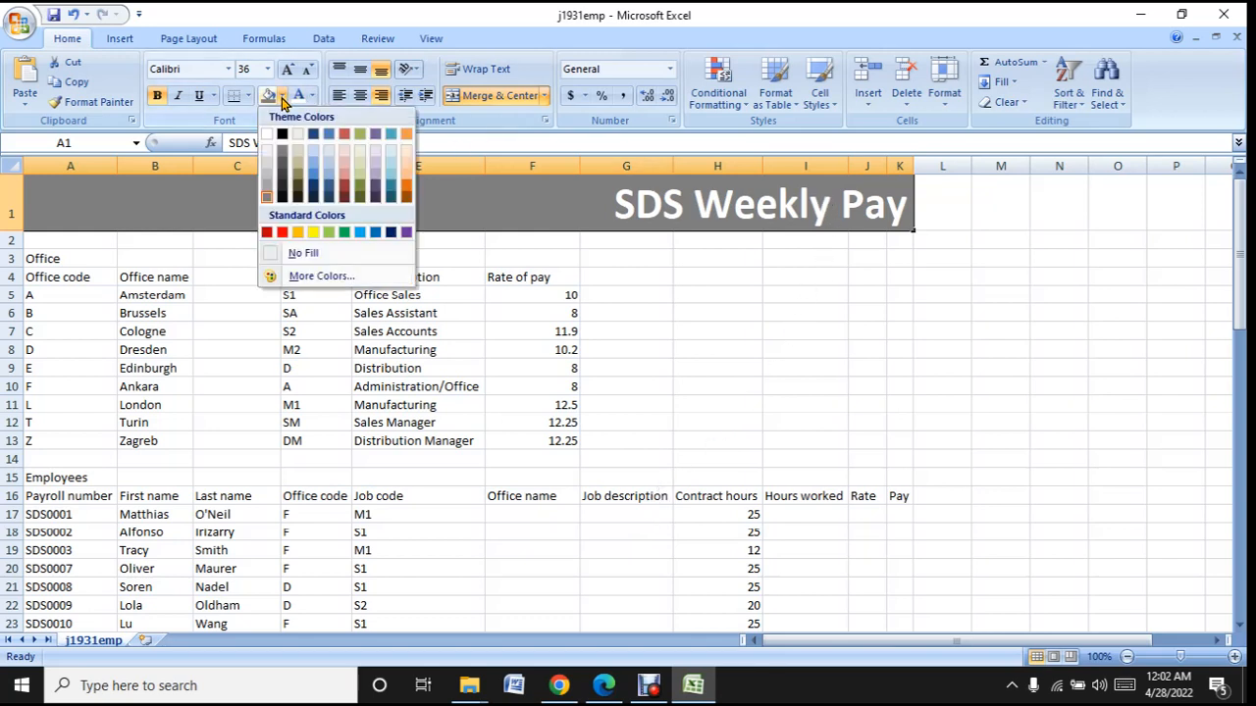
left_click(364, 199)
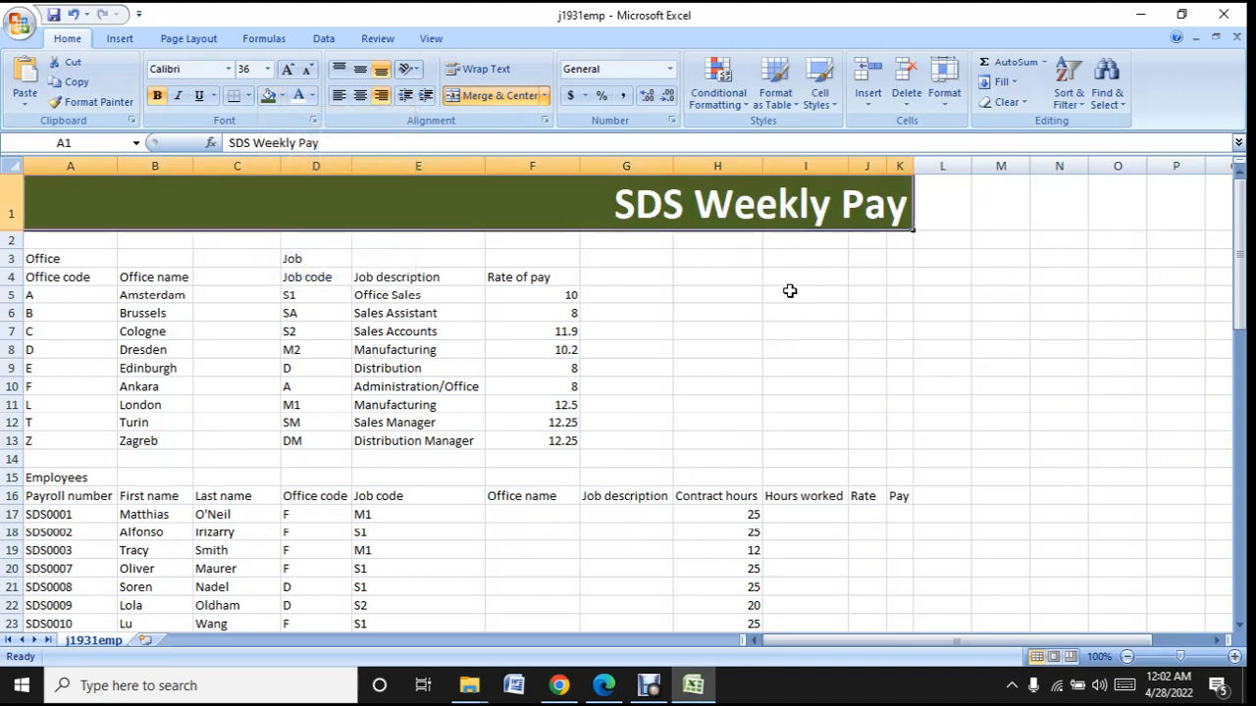
left_click(790, 293)
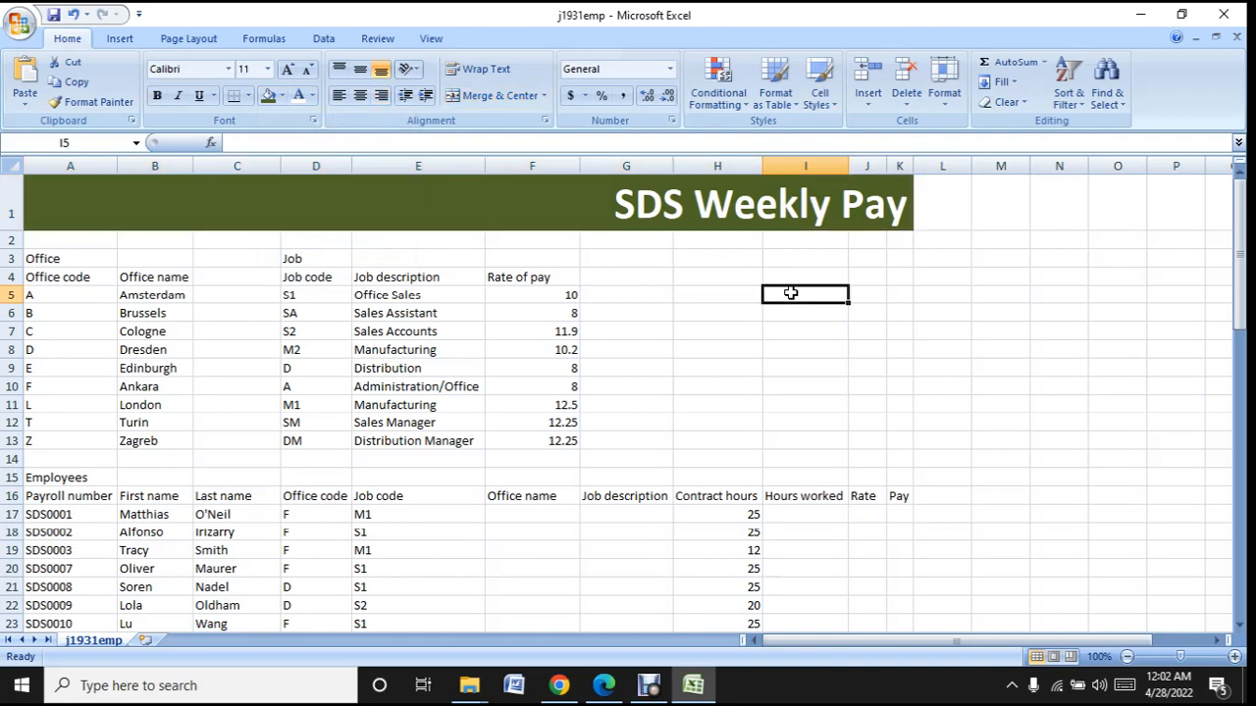
- Check the sample spreadsheet layout in Edge and reduce the height of row 2 in Excel to a thin strip
left_click(692, 690)
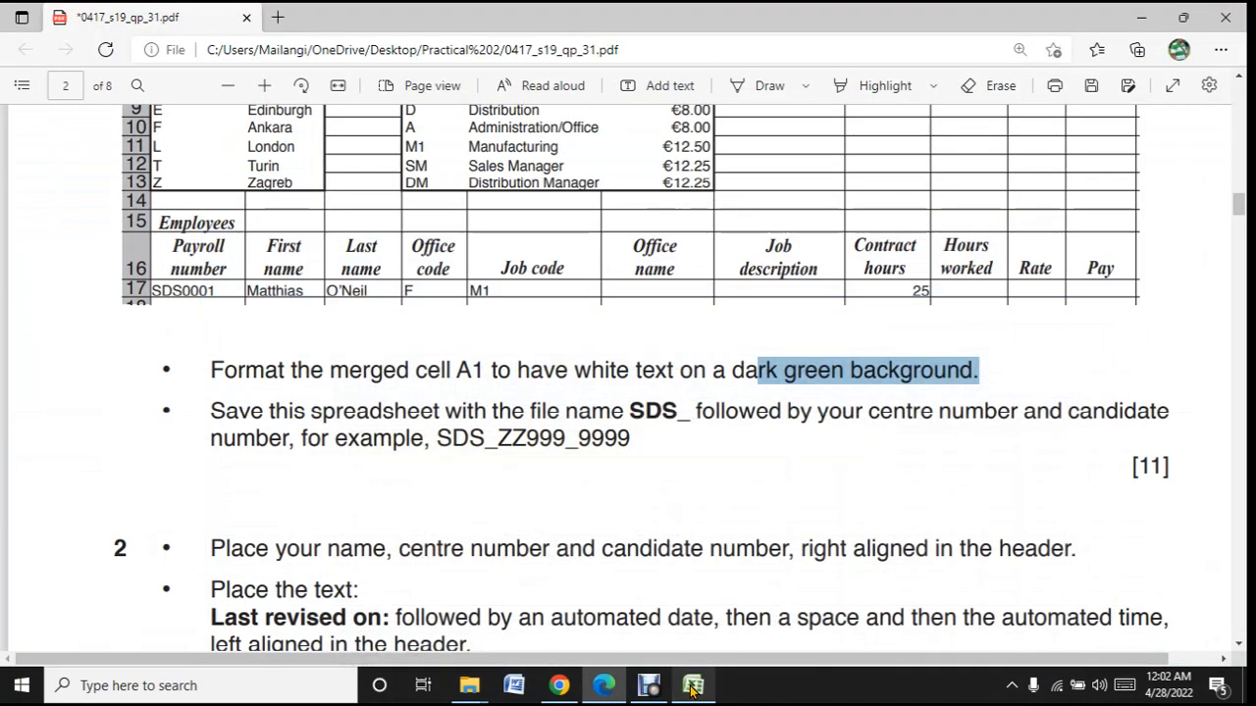
scroll(733, 550, "up", 3)
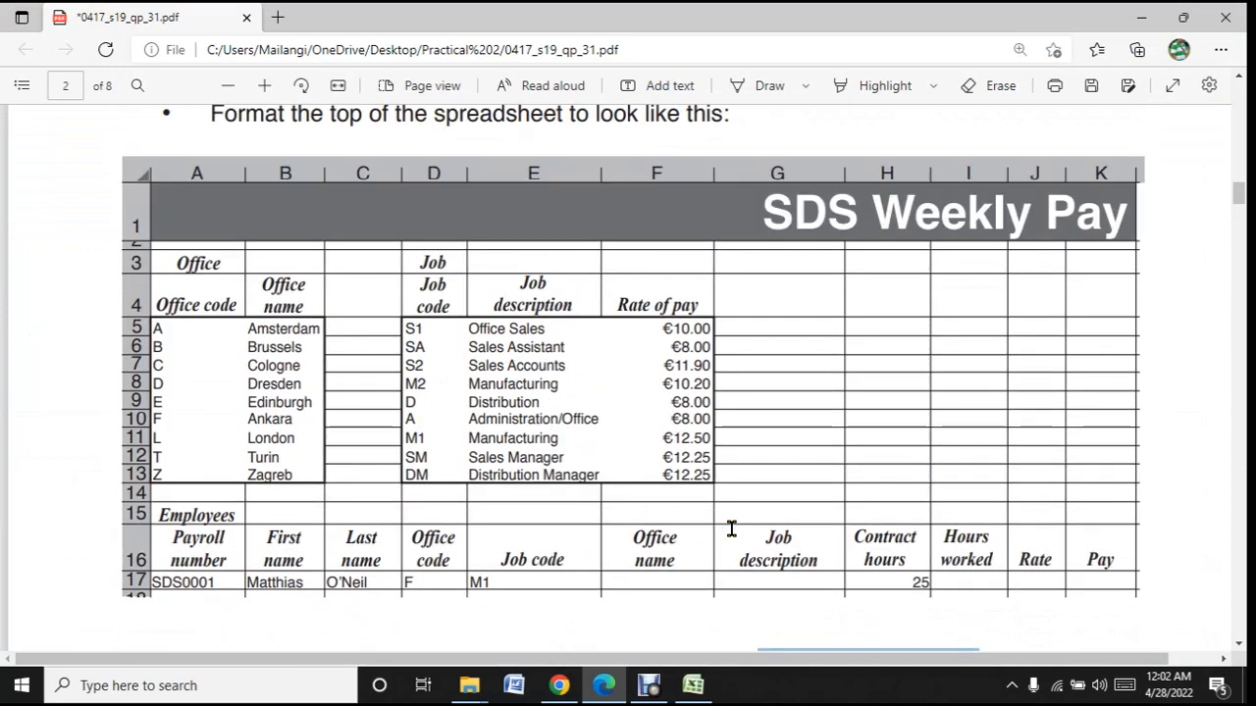
left_click(692, 685)
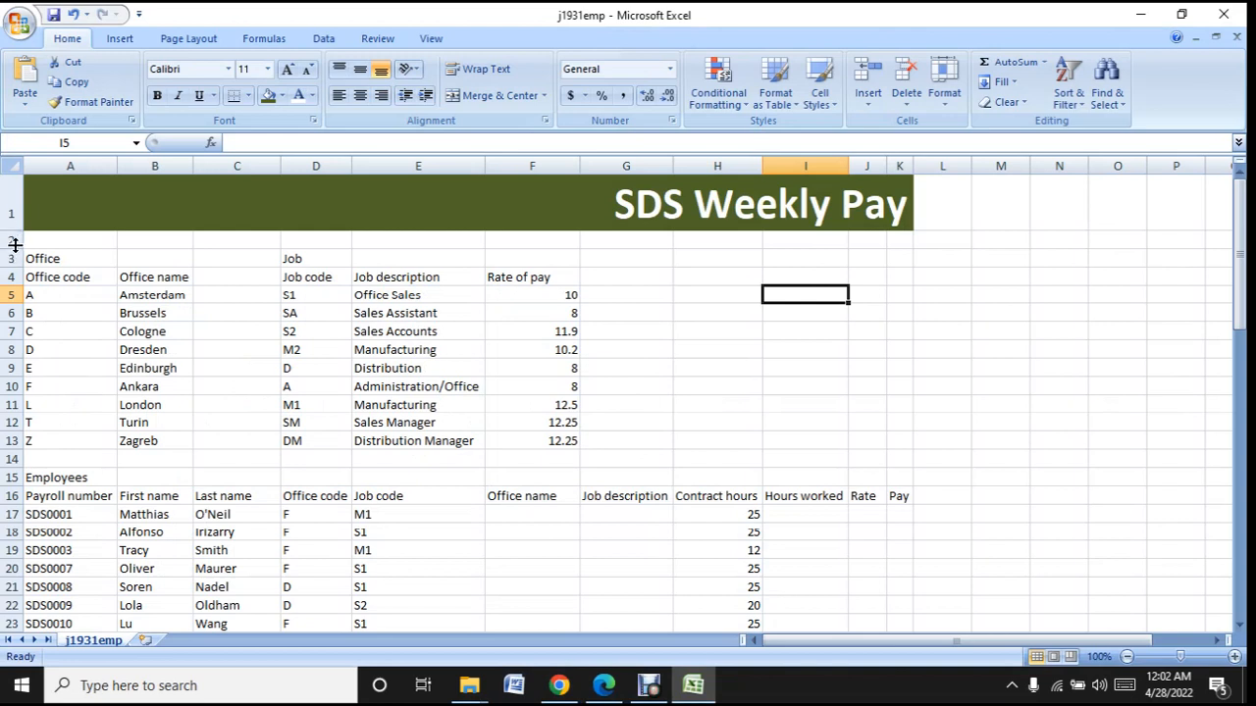
left_click_drag(14, 248, 14, 231)
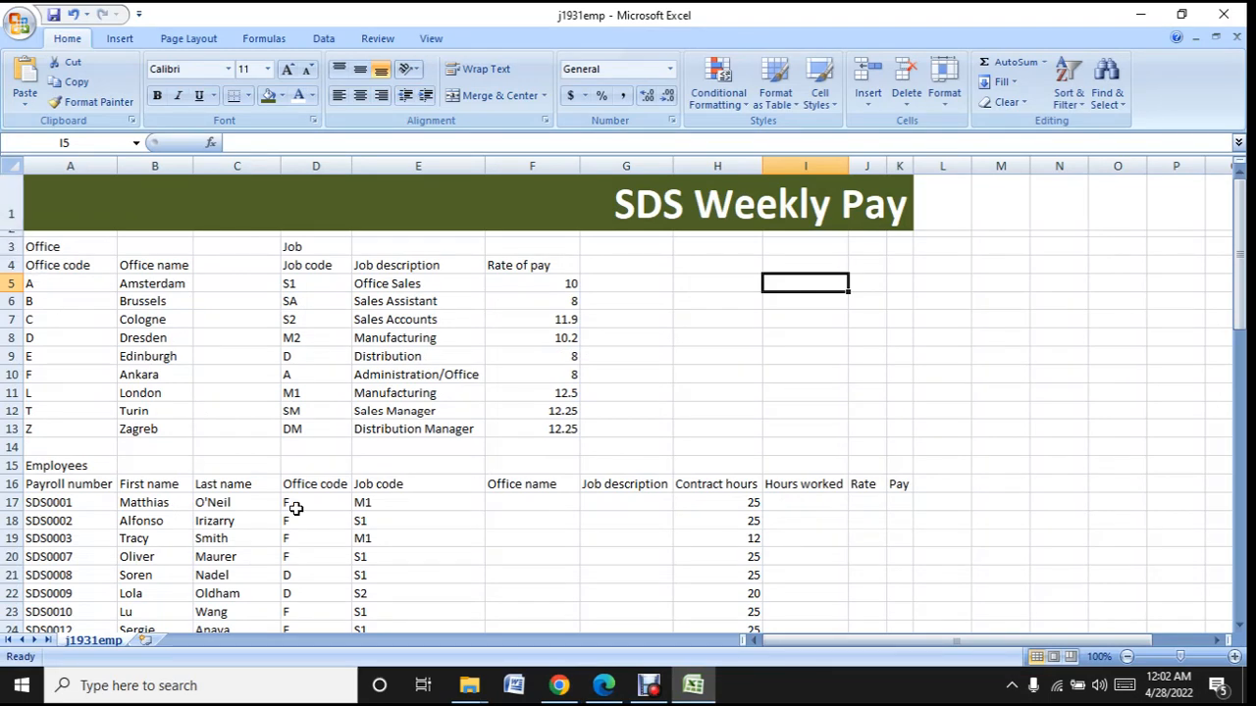
- Compare the heading style with the sample in Edge, and make rows 3 and 4 centred, bold and italic in Excel
left_click(713, 688)
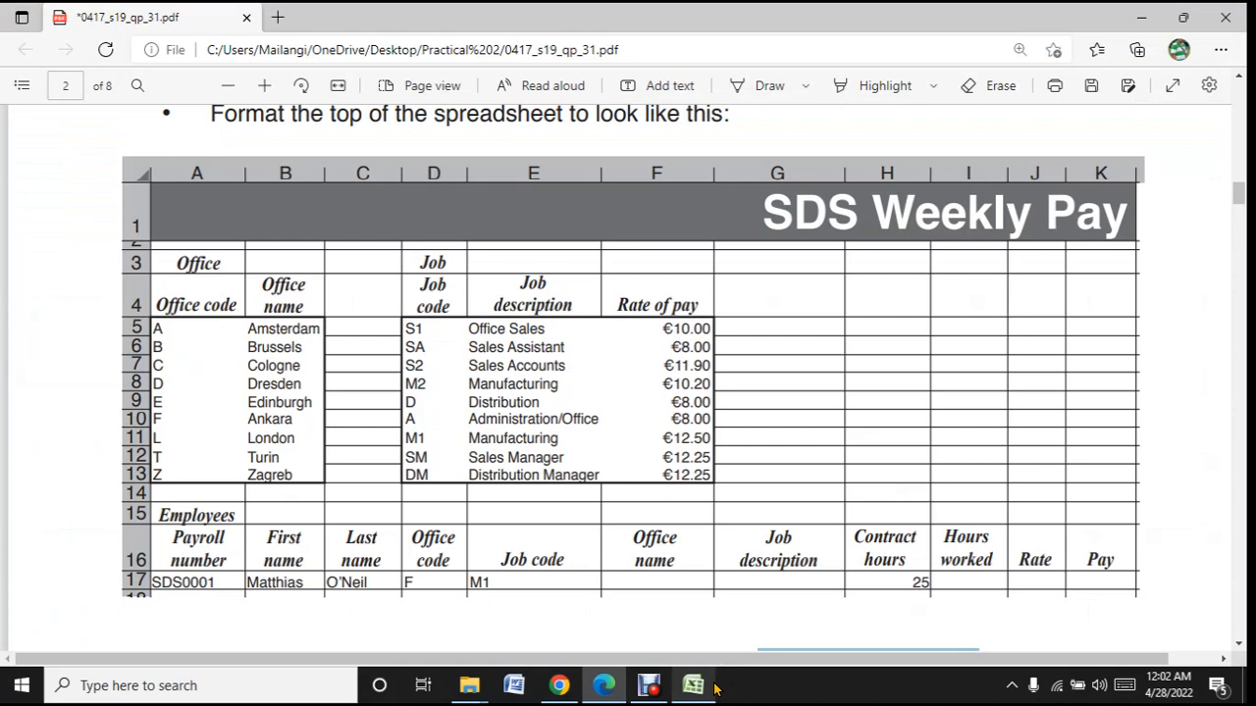
left_click(713, 688)
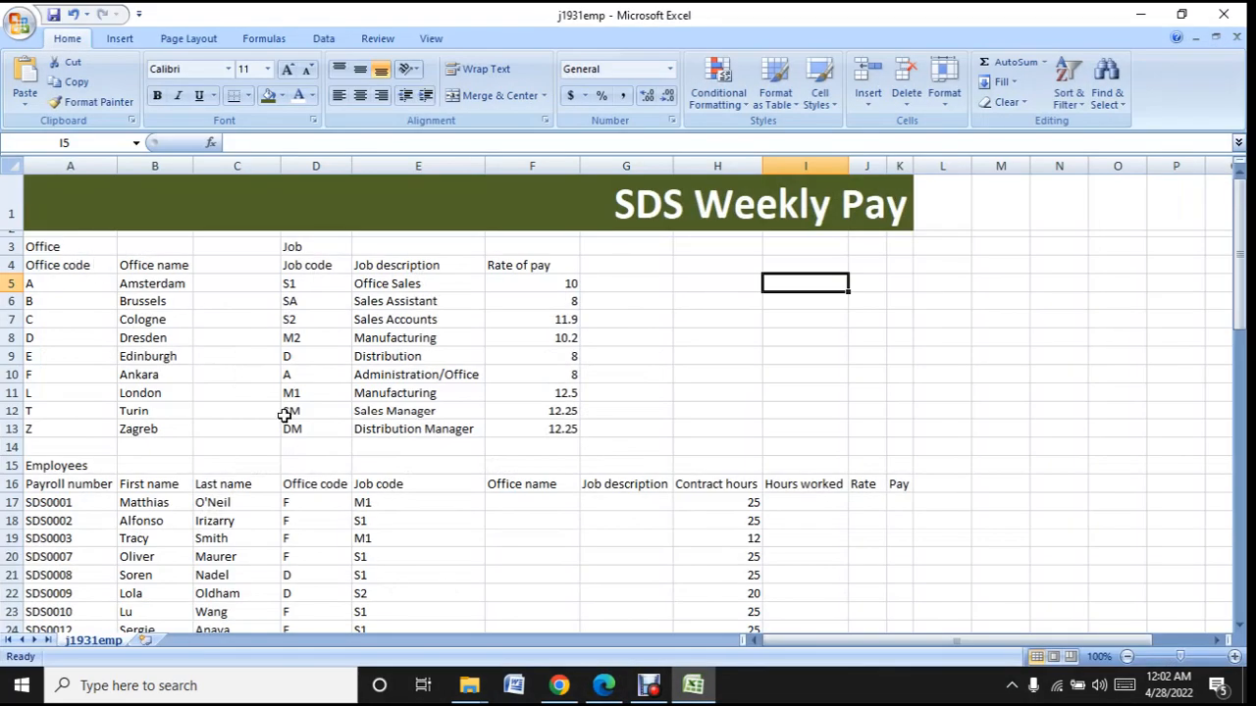
left_click(708, 692)
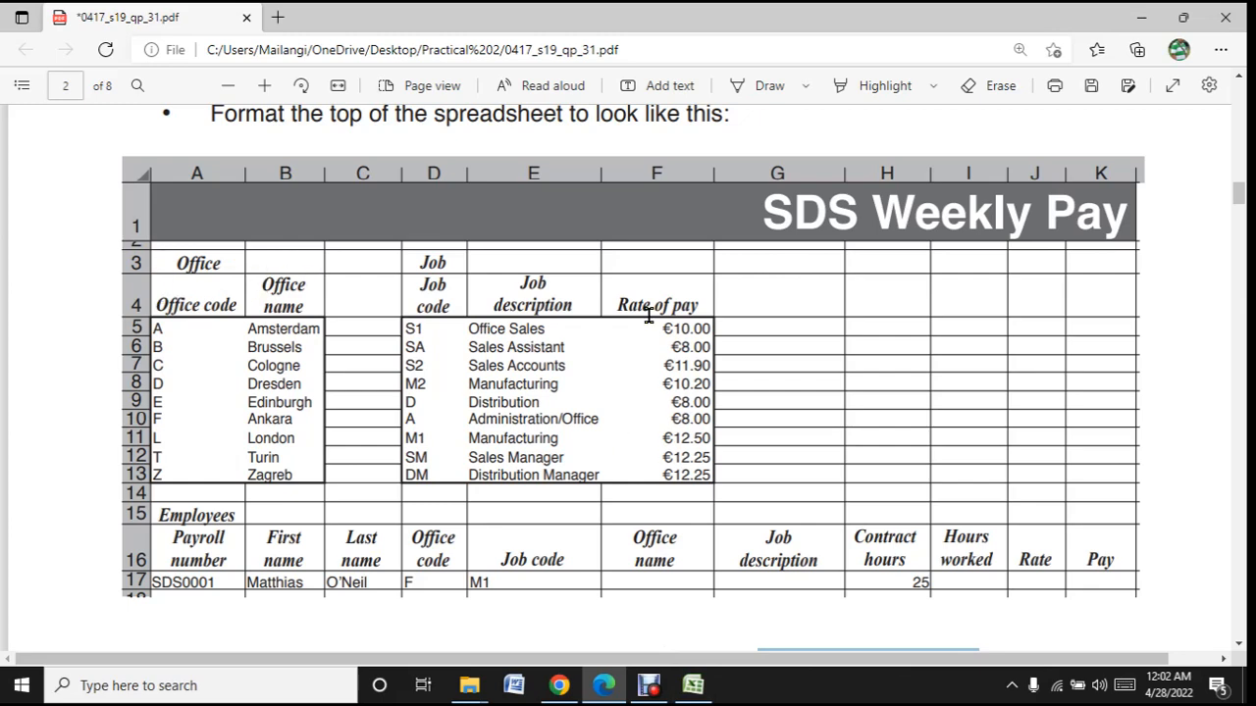
left_click(692, 684)
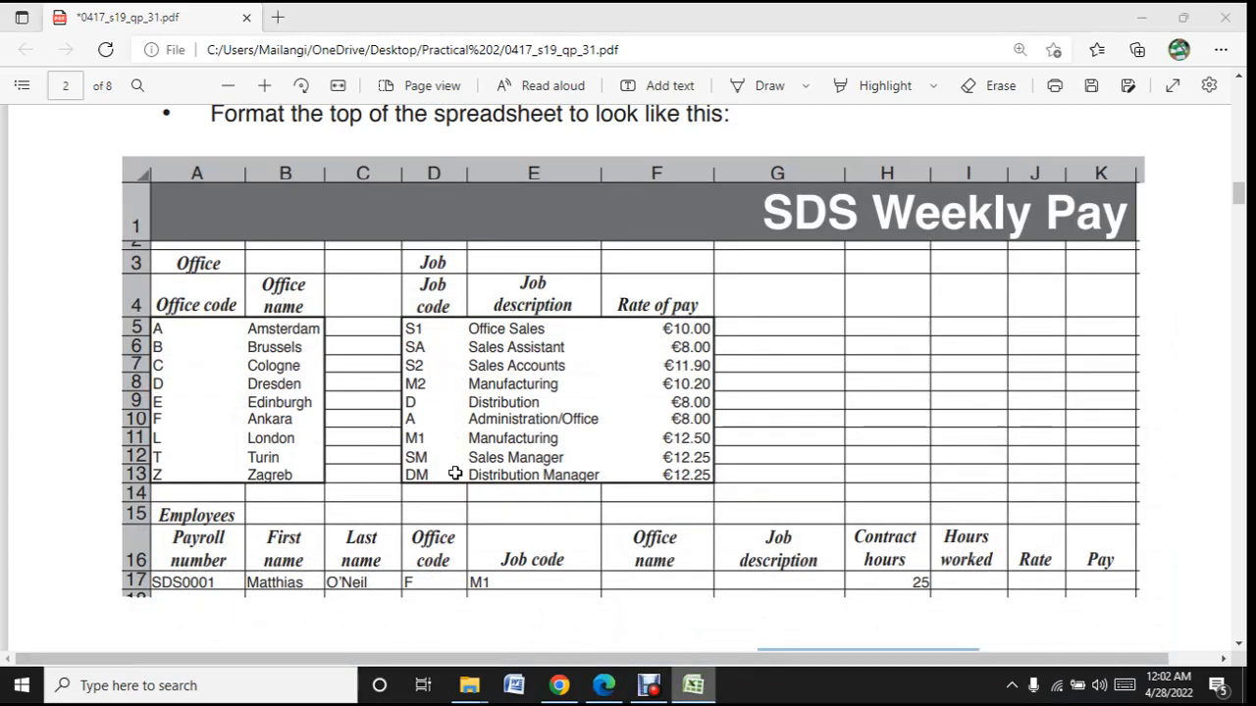
left_click_drag(6, 246, 6, 266)
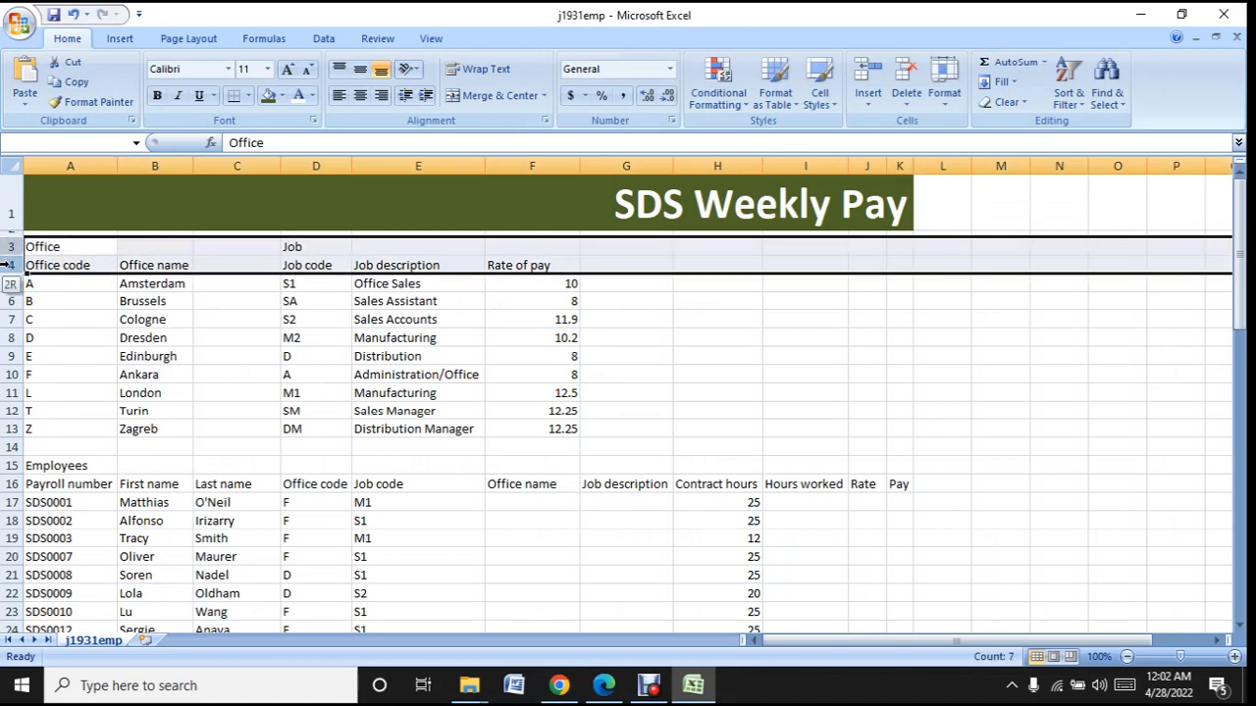
left_click(360, 95)
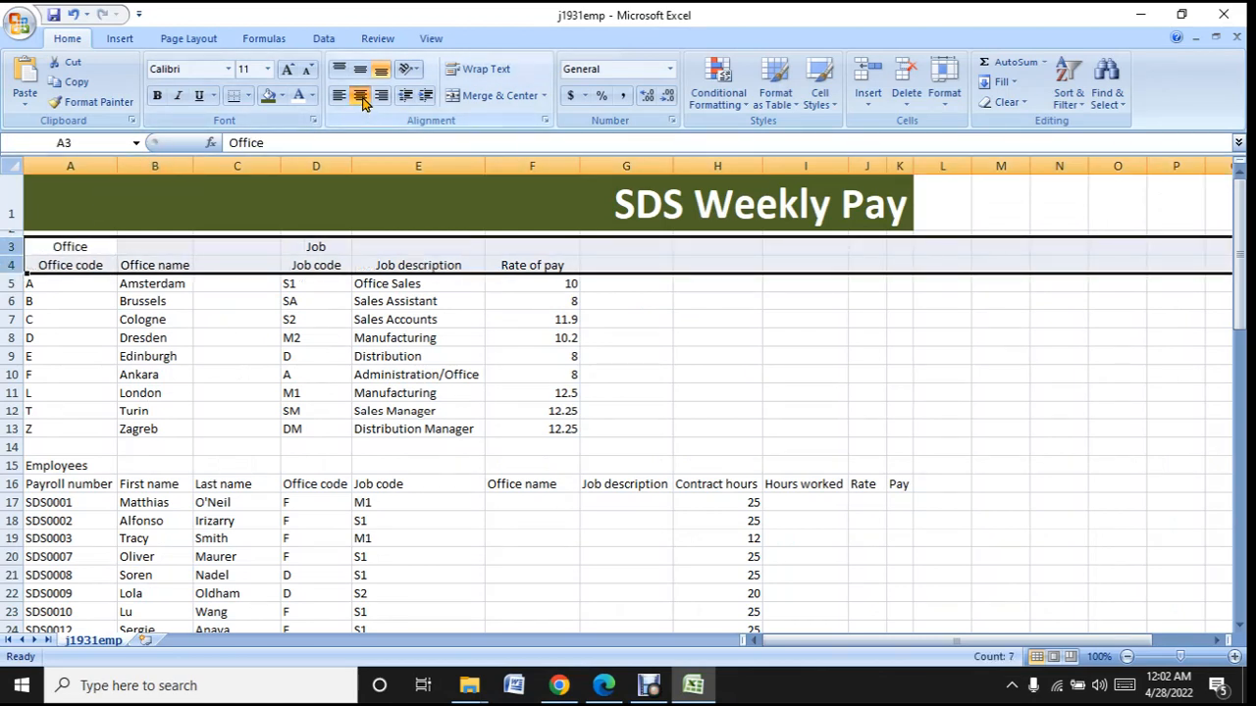
left_click(159, 95)
left_click(178, 95)
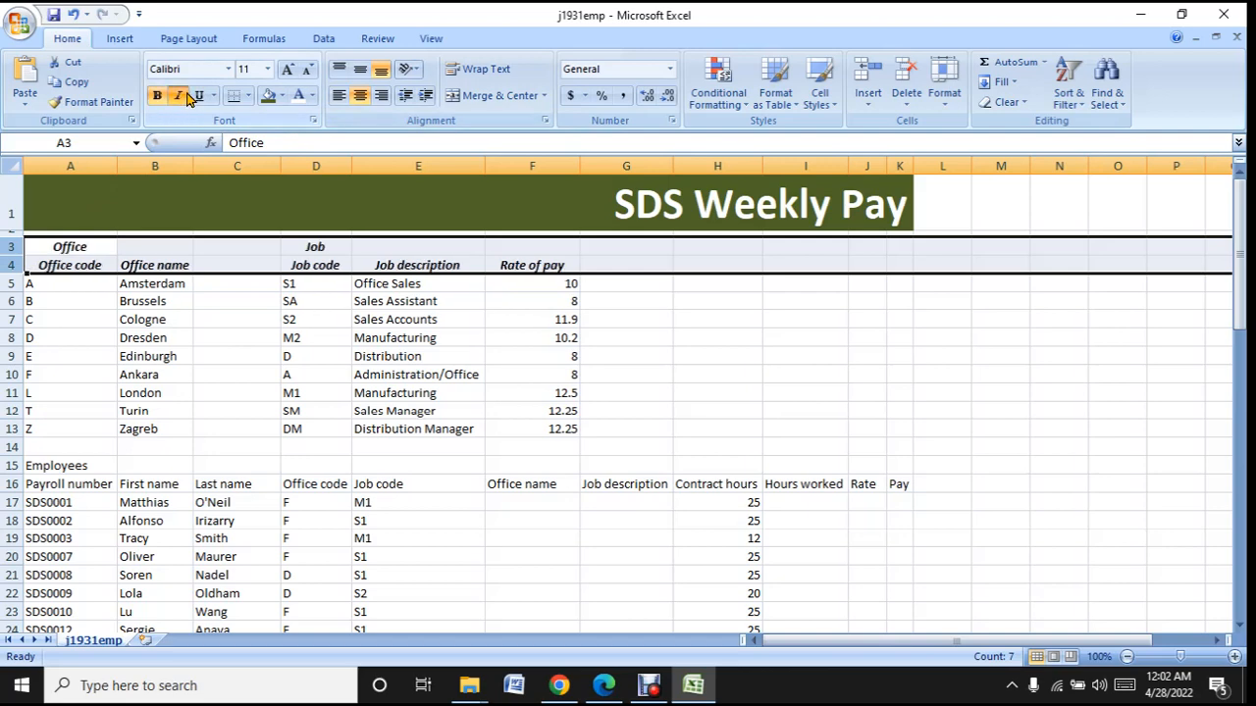
- Check the sample's row 4 headings in Edge and turn on text wrapping for the Office name heading in B4 in Excel
left_click(693, 703)
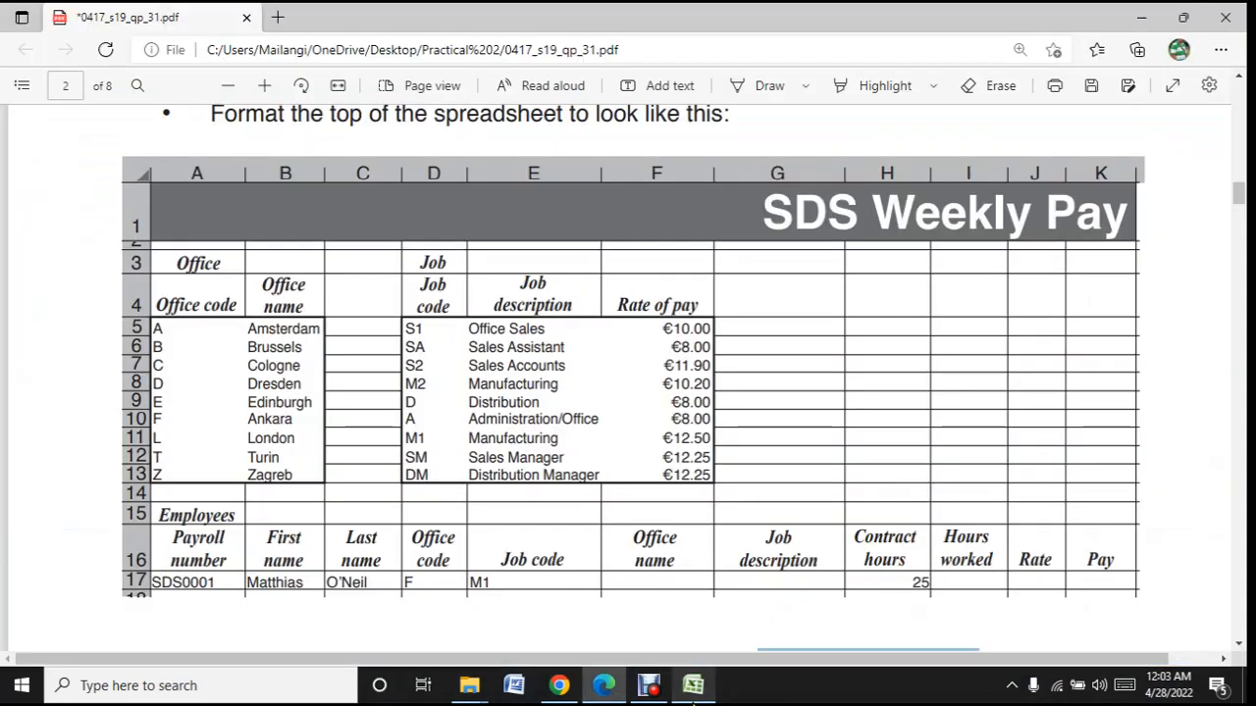
left_click(692, 702)
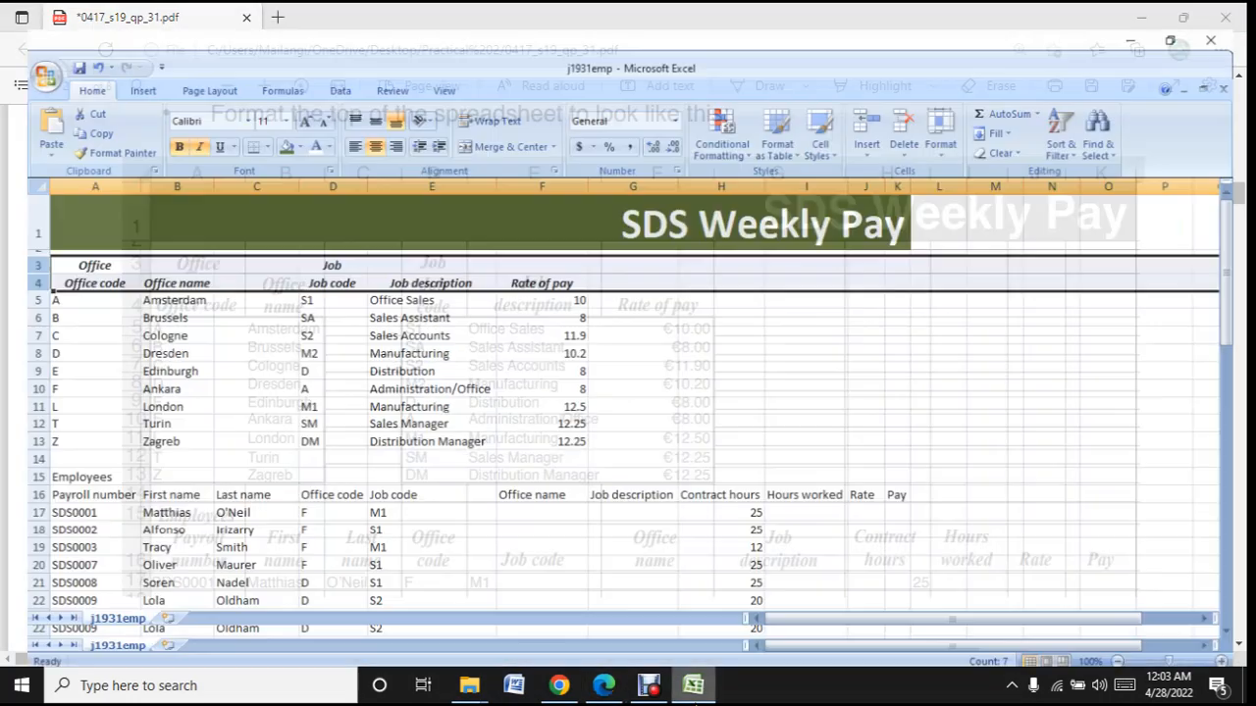
left_click(693, 703)
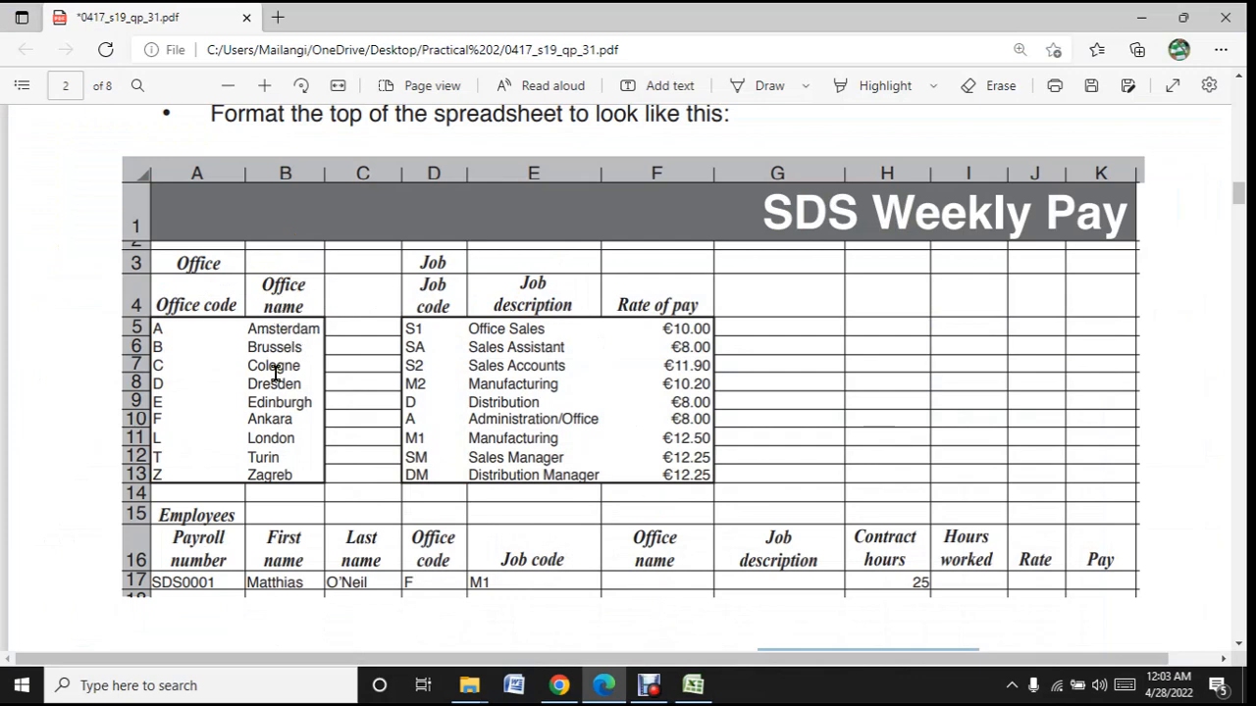
left_click(692, 684)
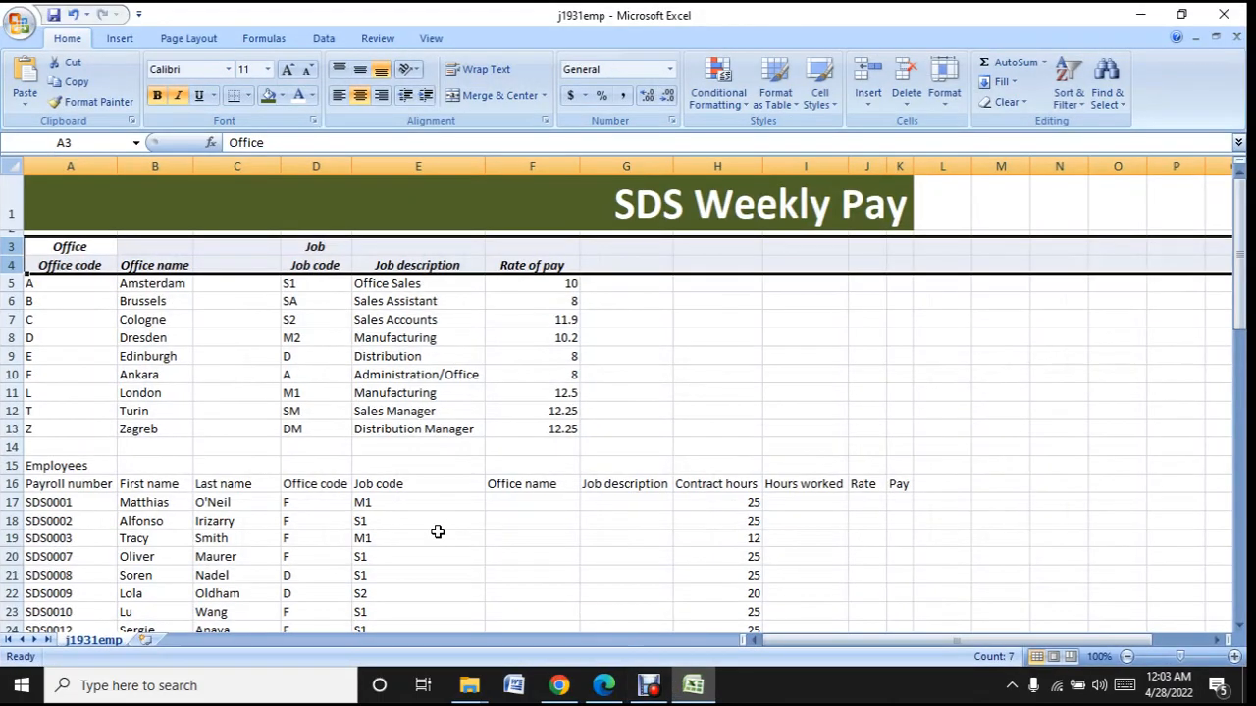
left_click(164, 267)
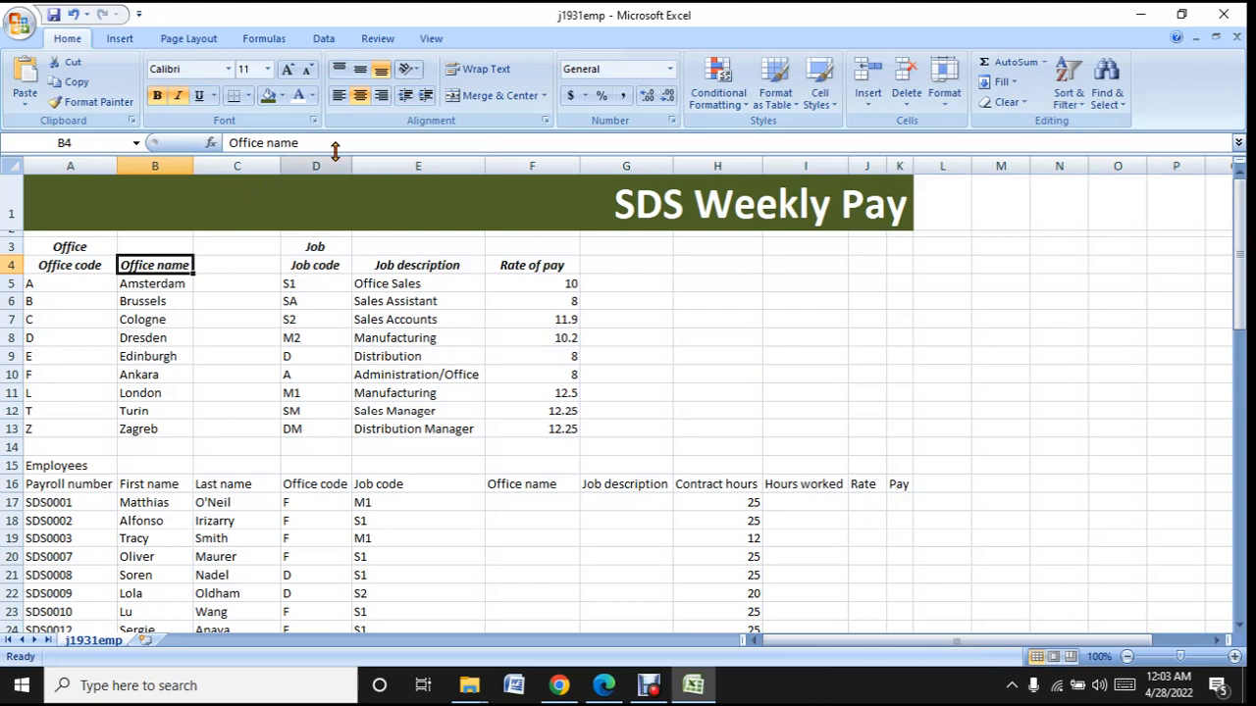
left_click(493, 75)
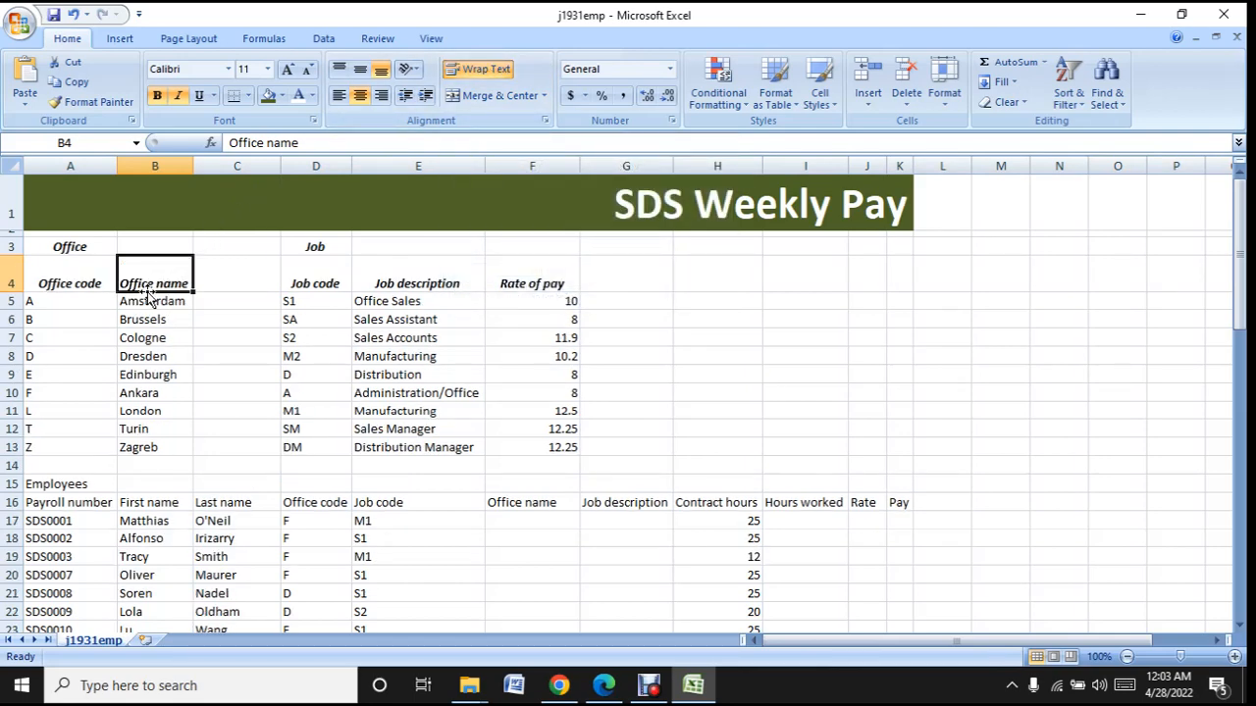
- Recheck the sample in Edge and turn on text wrapping for the Job code and Job description headings in D4:E4 in Excel
left_click(702, 691)
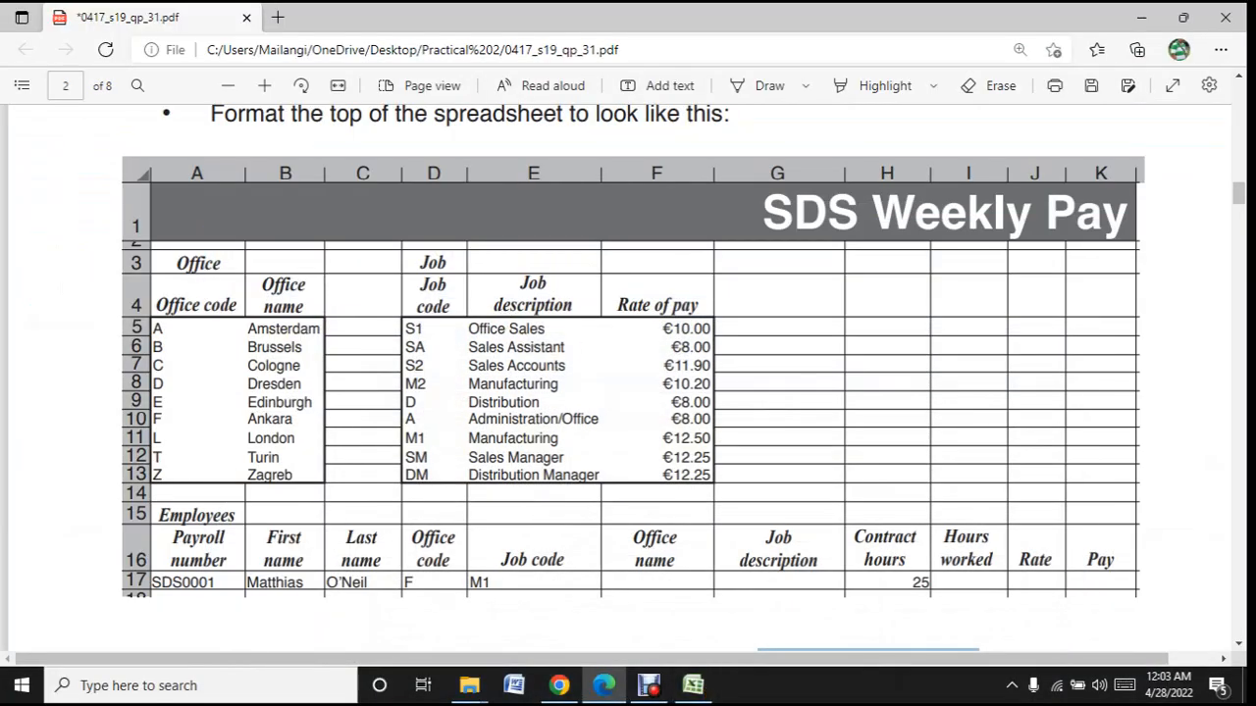
left_click(692, 685)
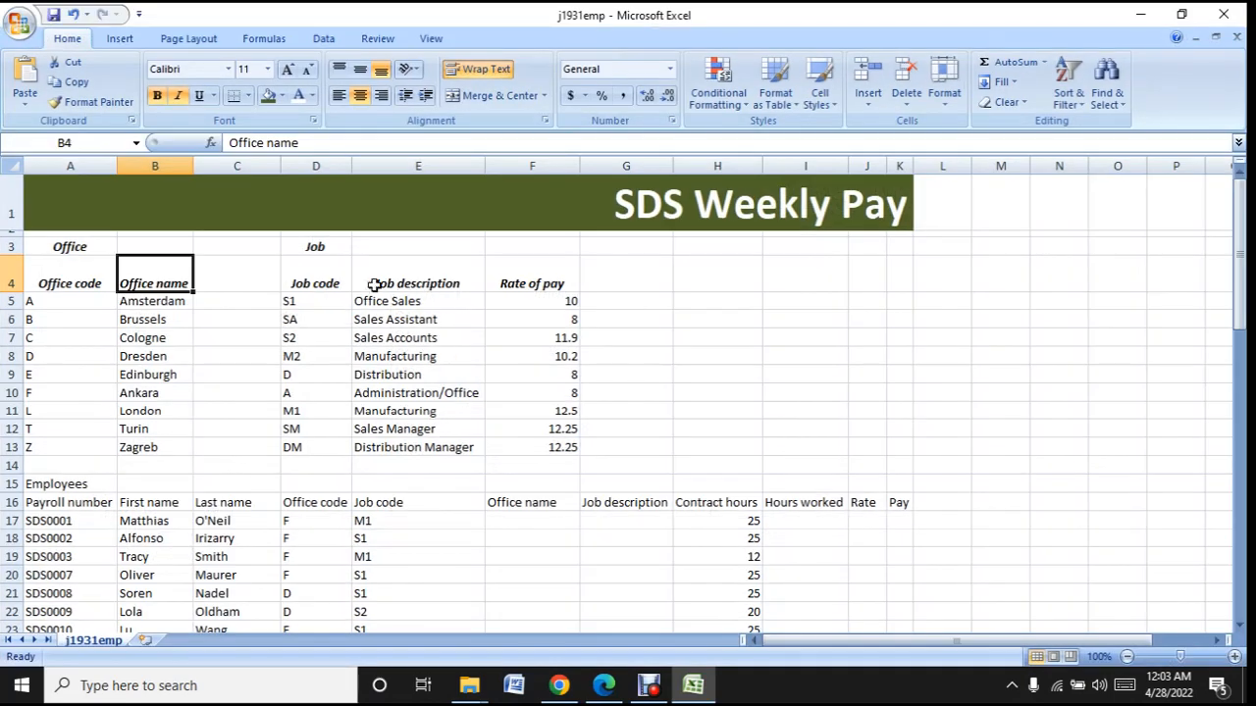
left_click(322, 274)
left_click_drag(322, 273, 398, 283)
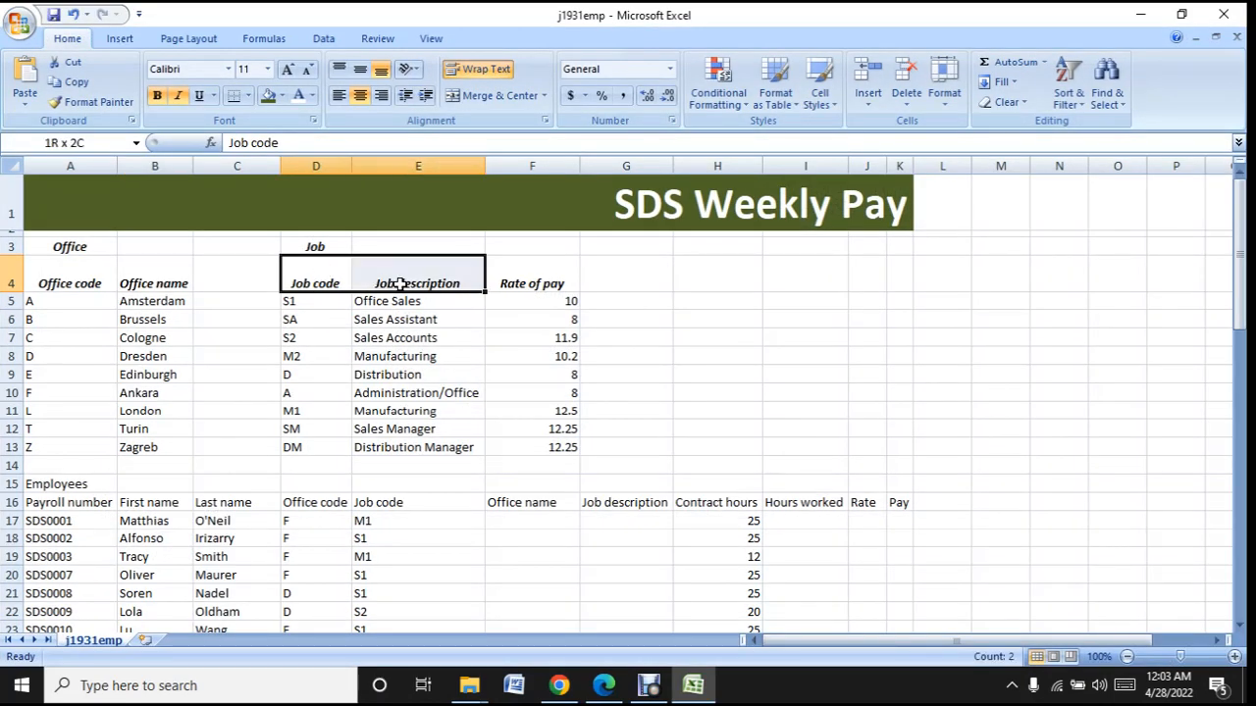
left_click(493, 70)
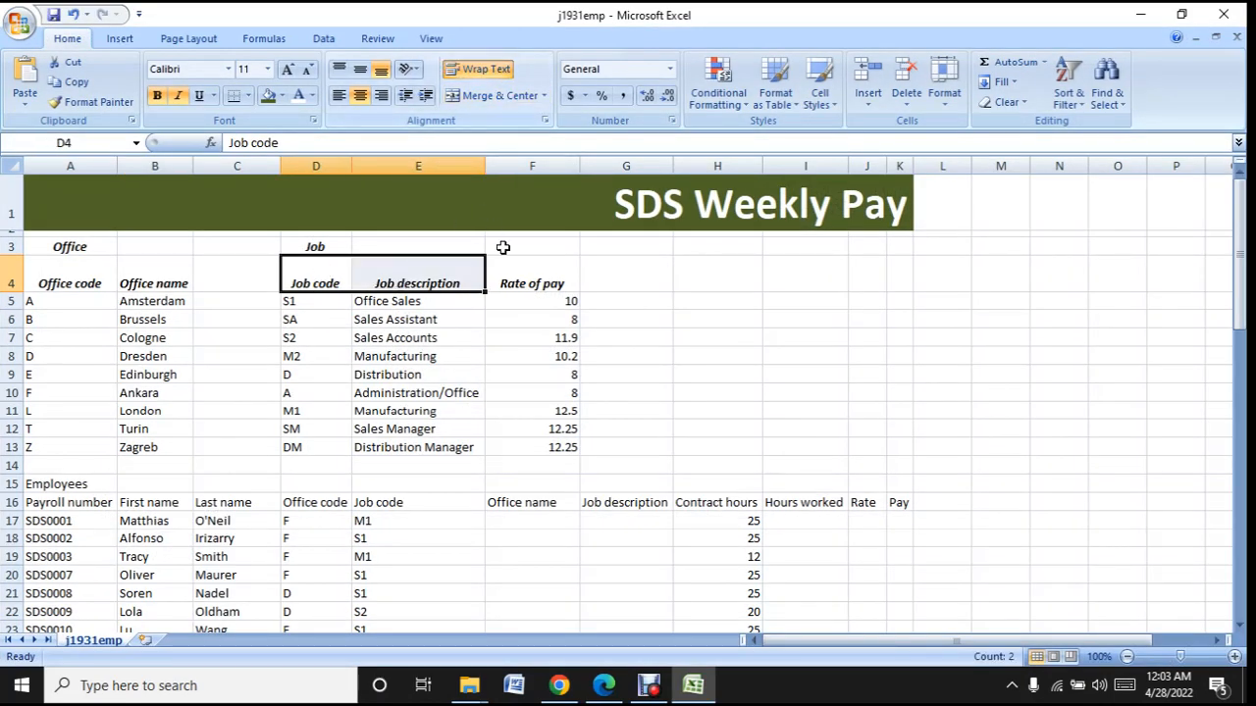
left_click(518, 271)
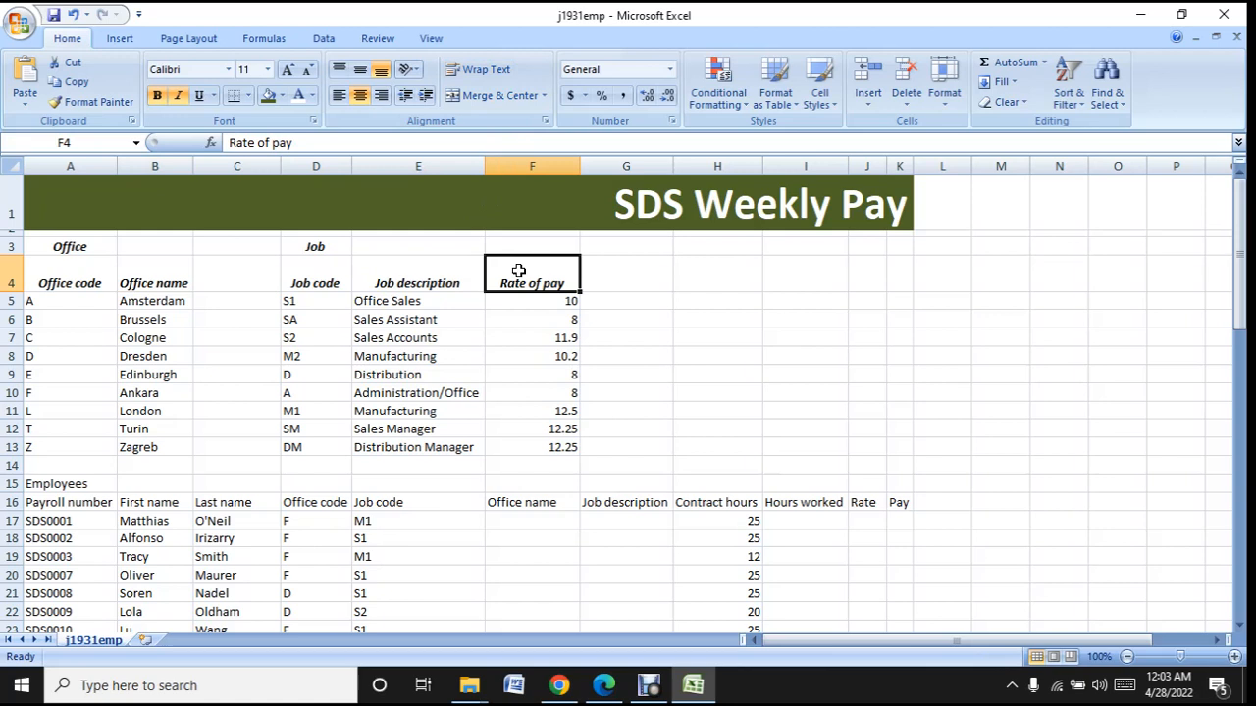
- Add extra spaces between the words of the Office name heading in B4 so it wraps onto two lines
left_click(164, 274)
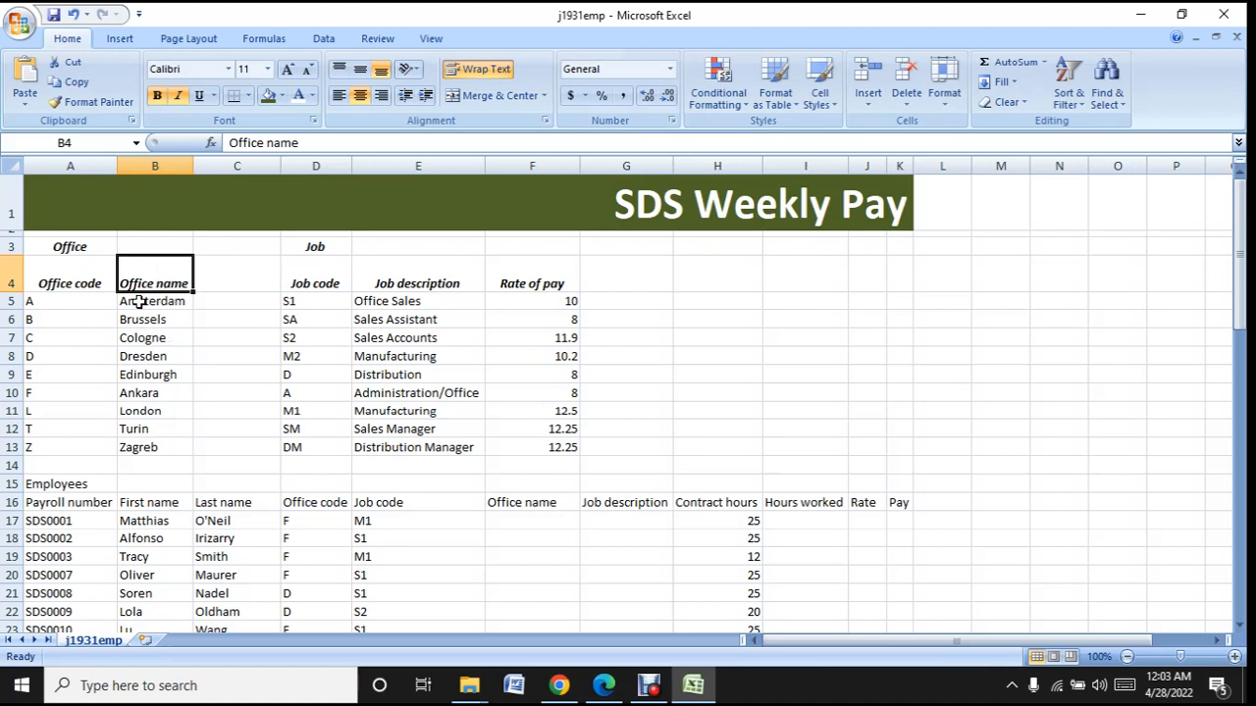
left_click(266, 142)
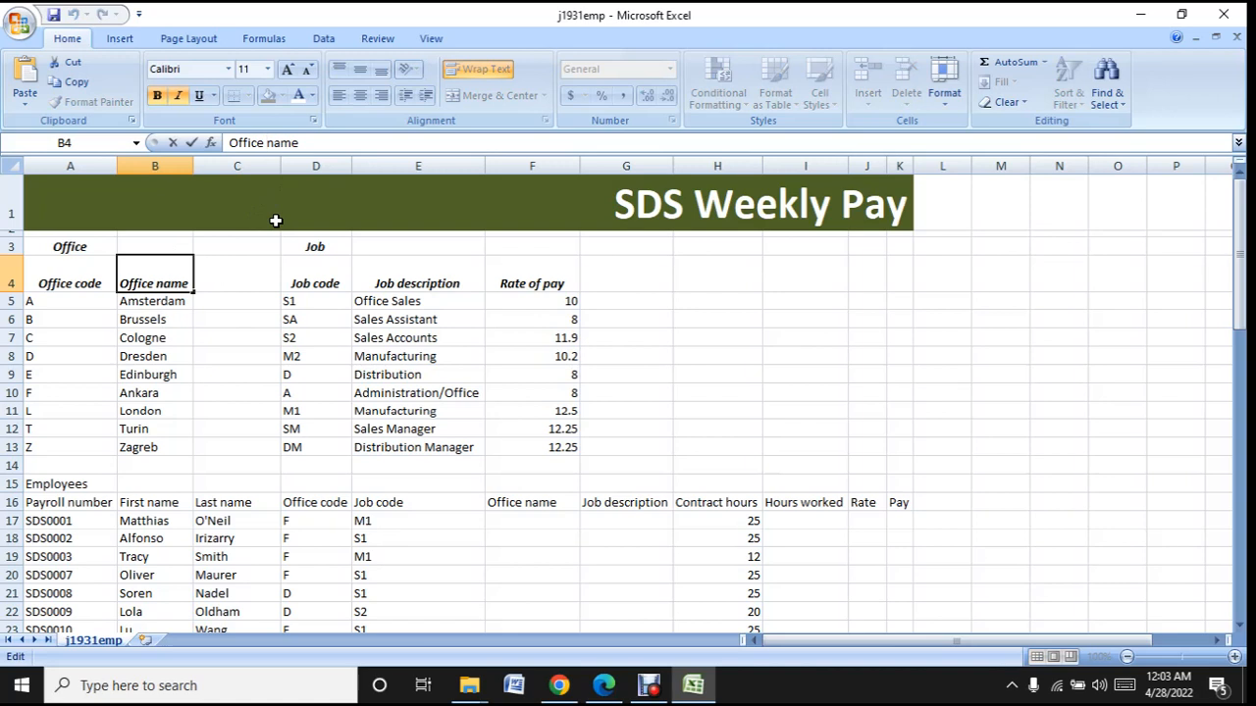
left_click(254, 279)
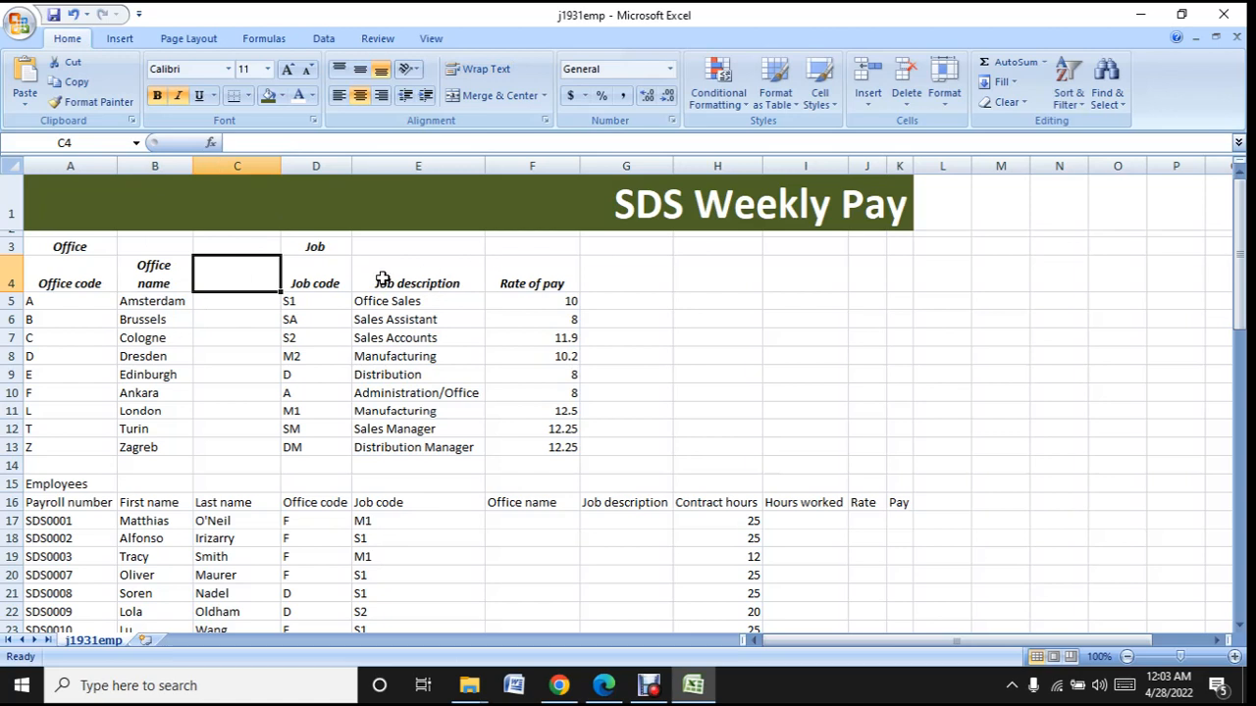
- Add extra spaces between the words of the Job code heading in D4 so it wraps onto two lines
left_click(316, 273)
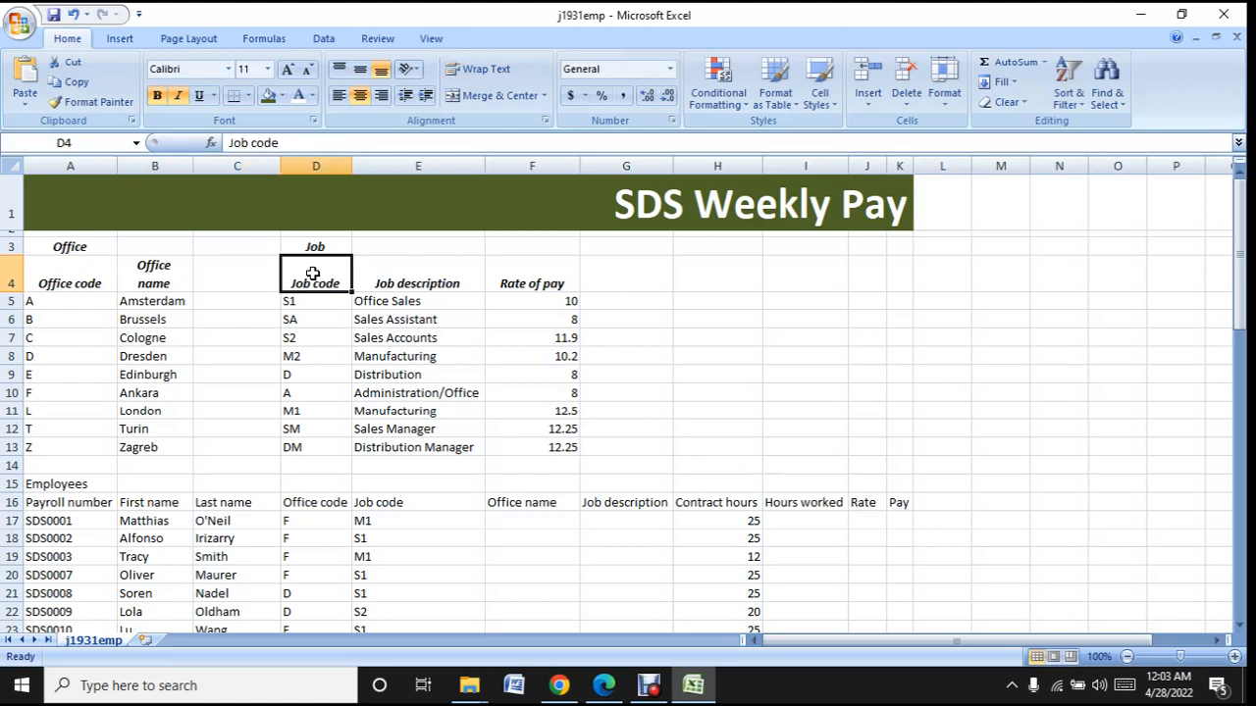
left_click(253, 142)
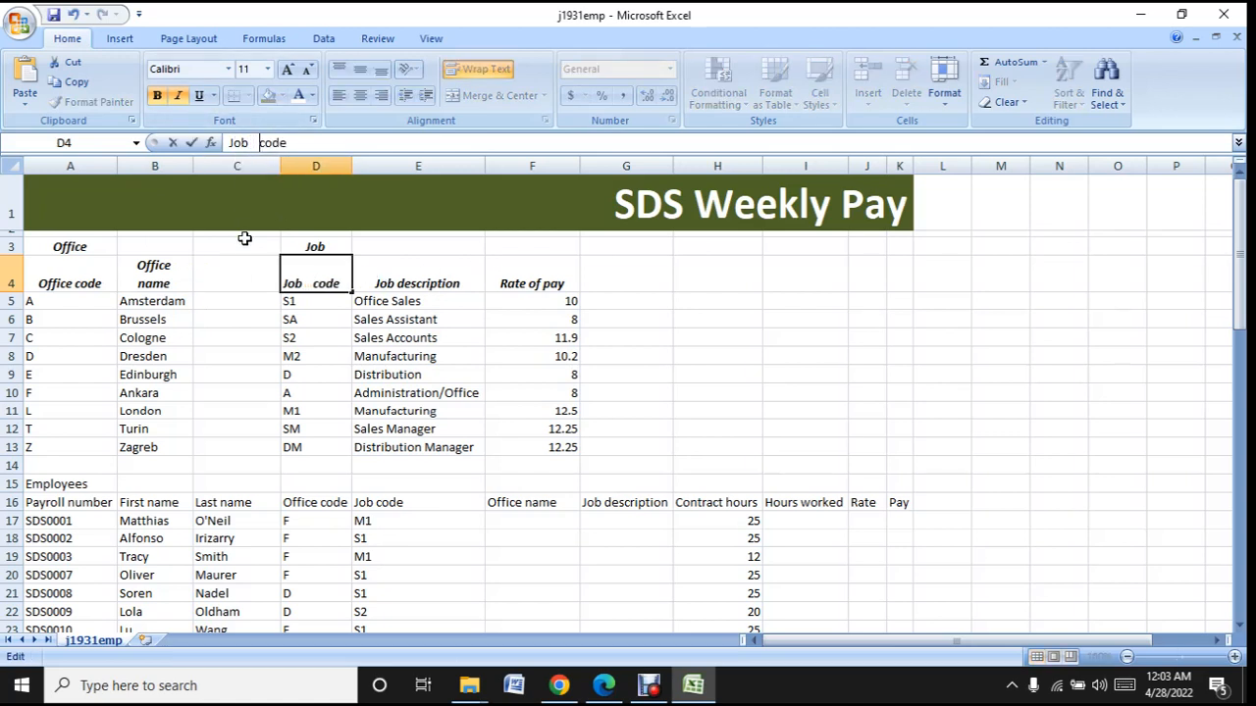
left_click(302, 322)
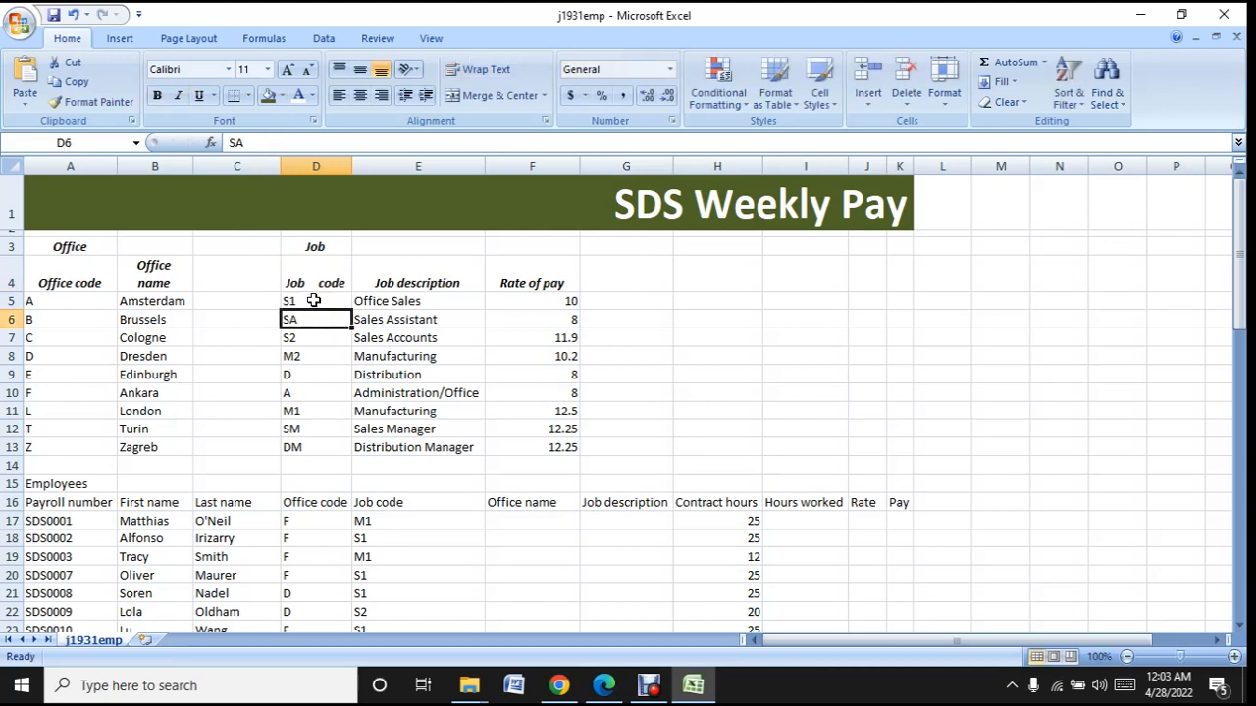
left_click(319, 267)
left_click(263, 137)
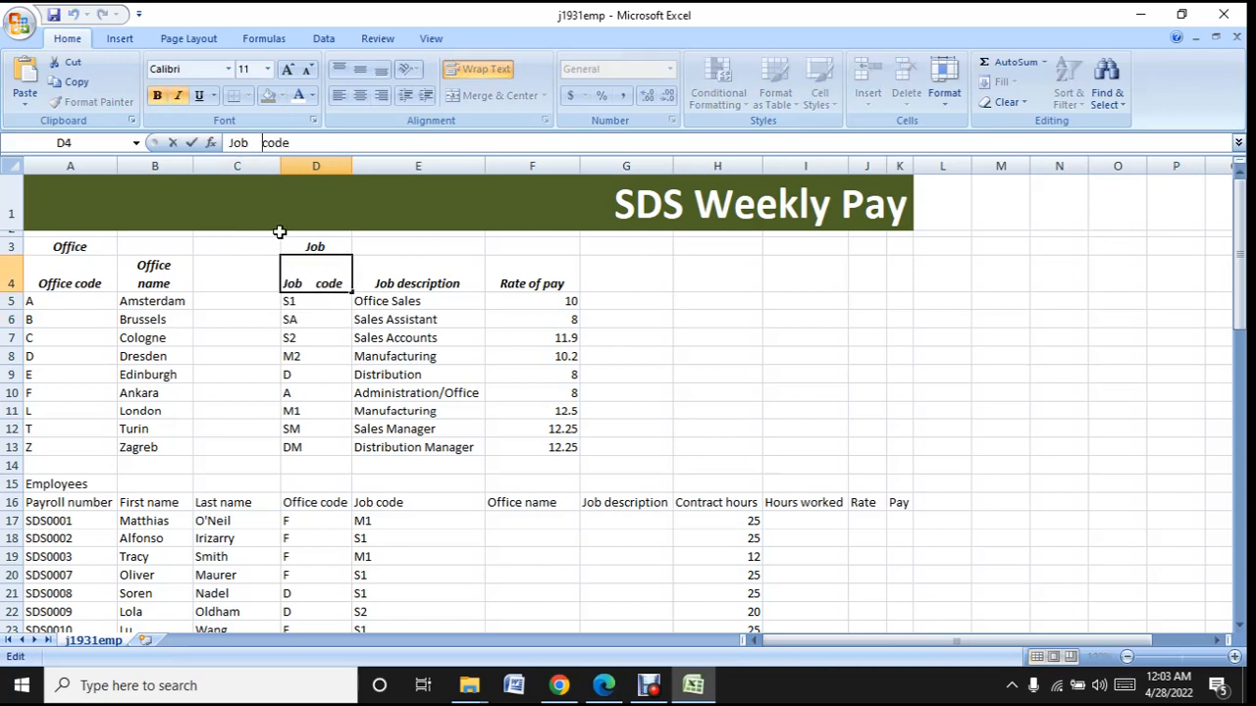
left_click(338, 339)
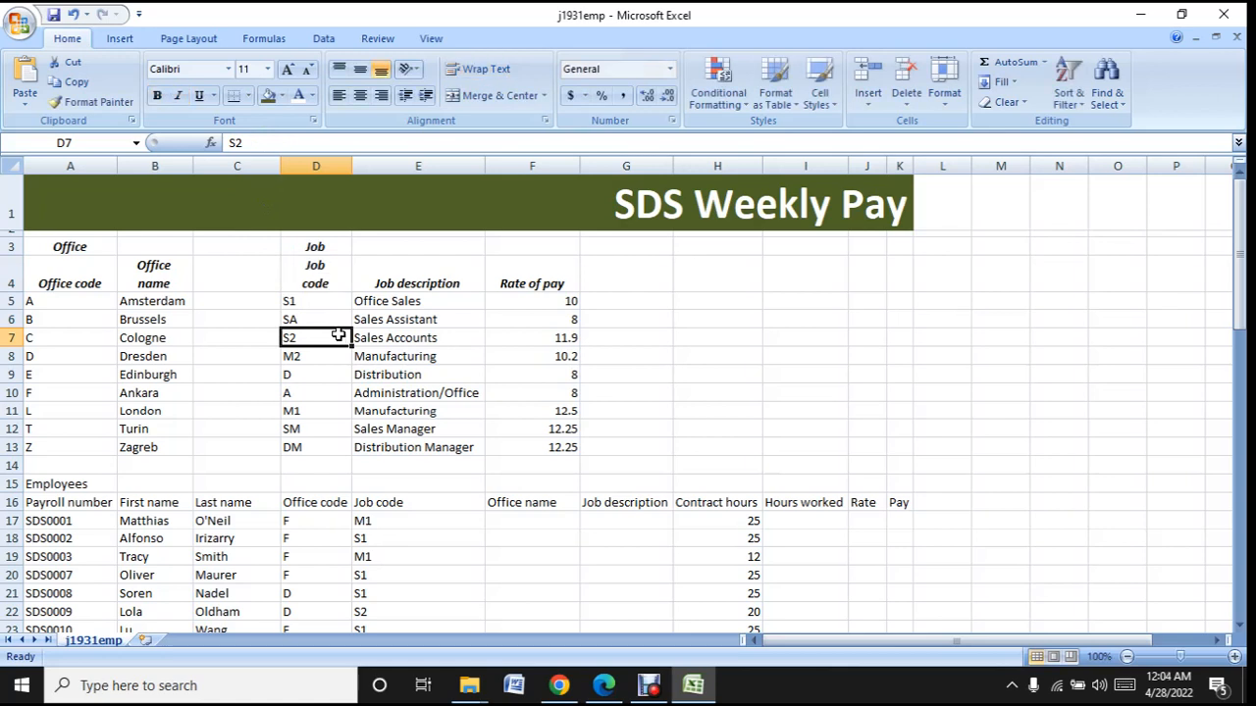
- Add extra spaces between the words of the Job description heading in E4
left_click(434, 279)
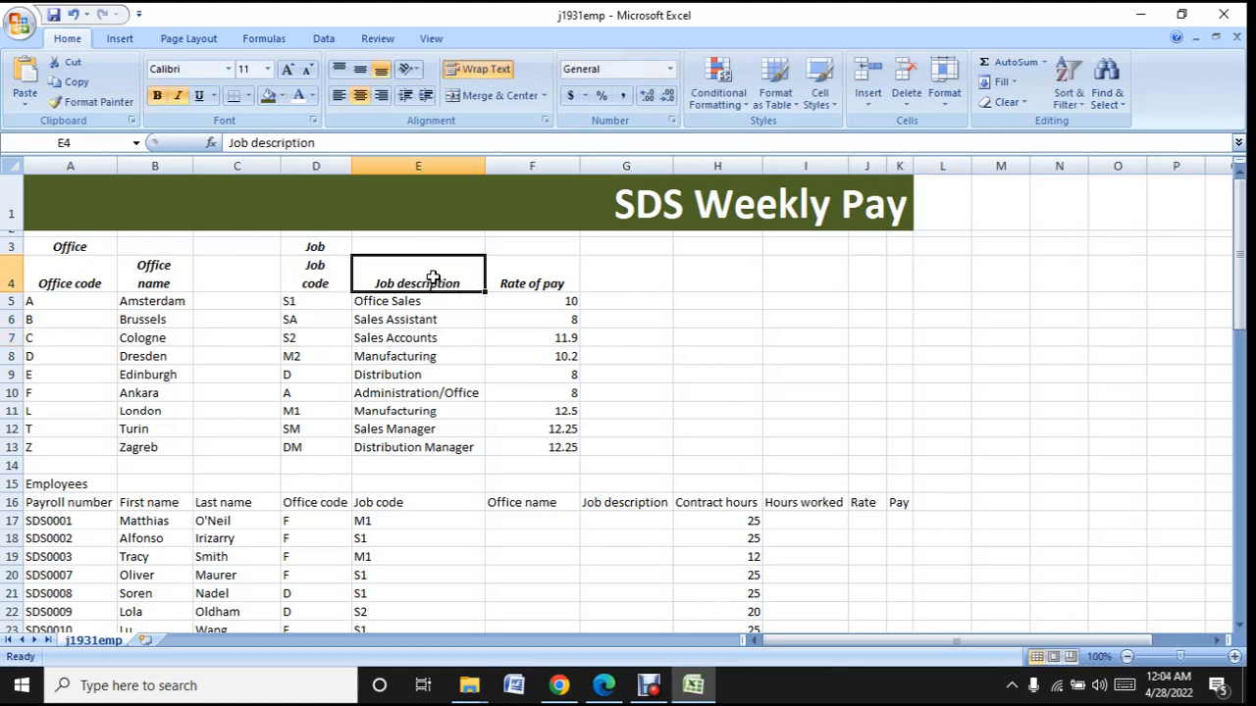
left_click(254, 145)
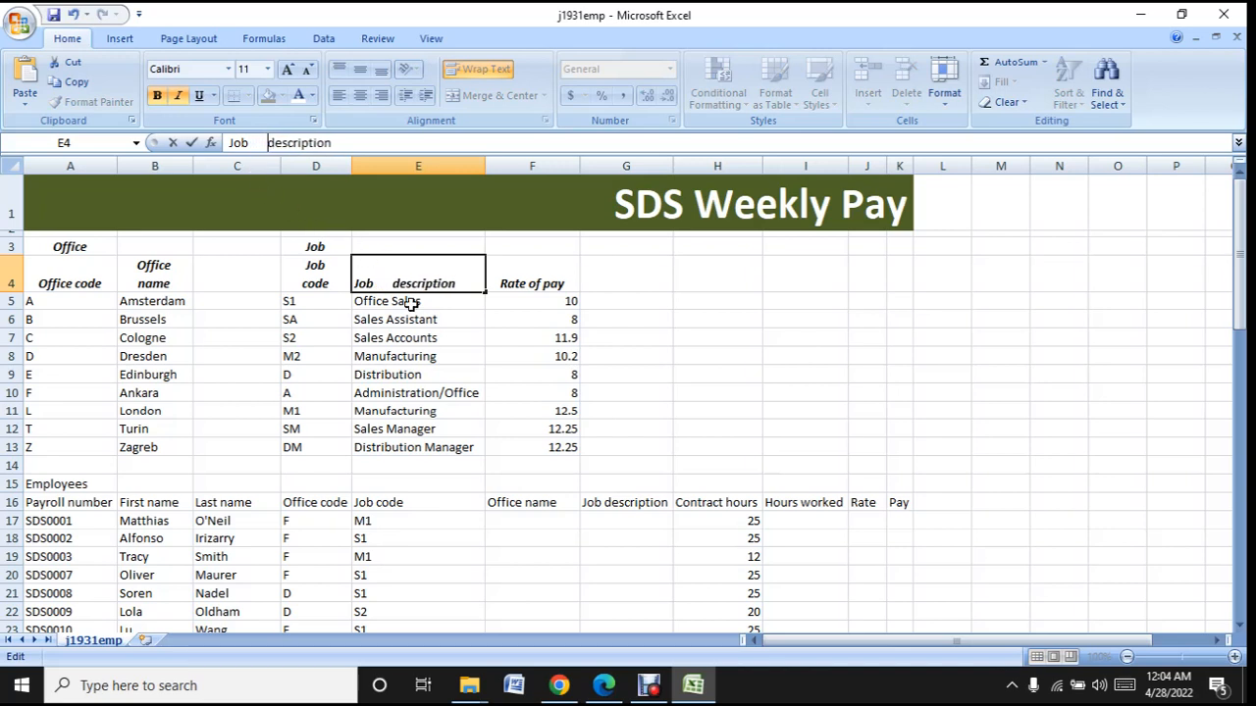
left_click(443, 335)
left_click(450, 269)
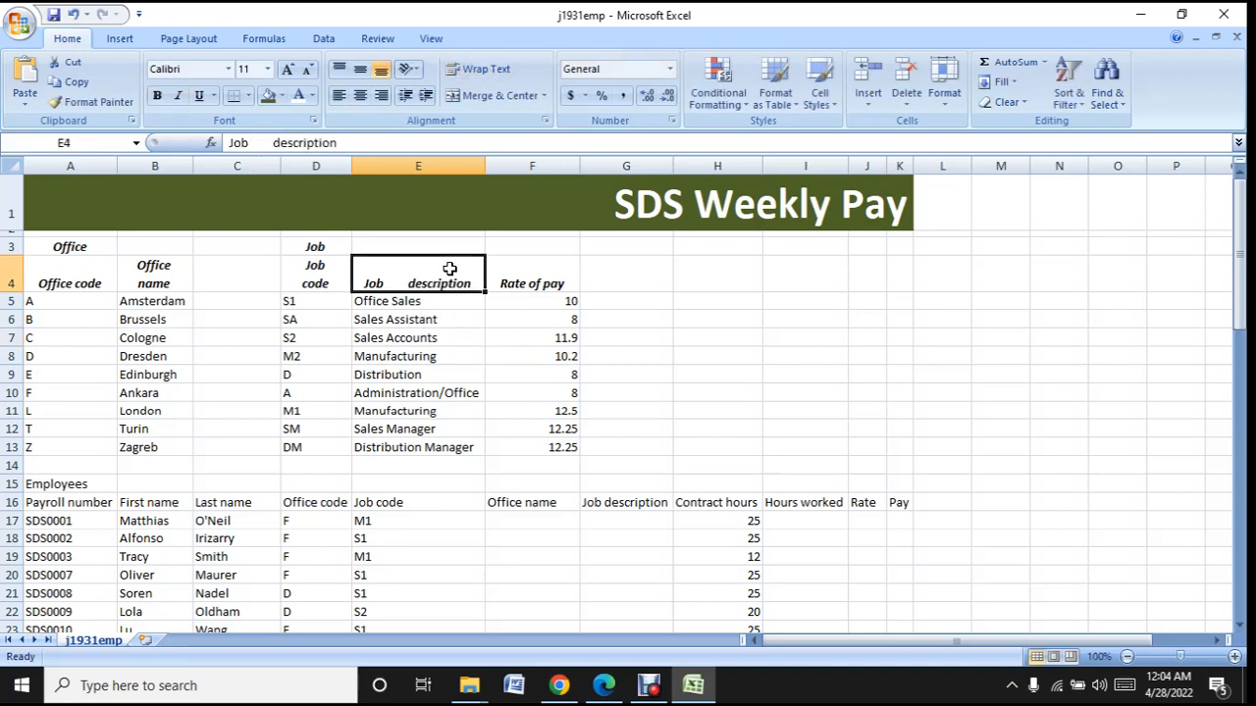
left_click(257, 143)
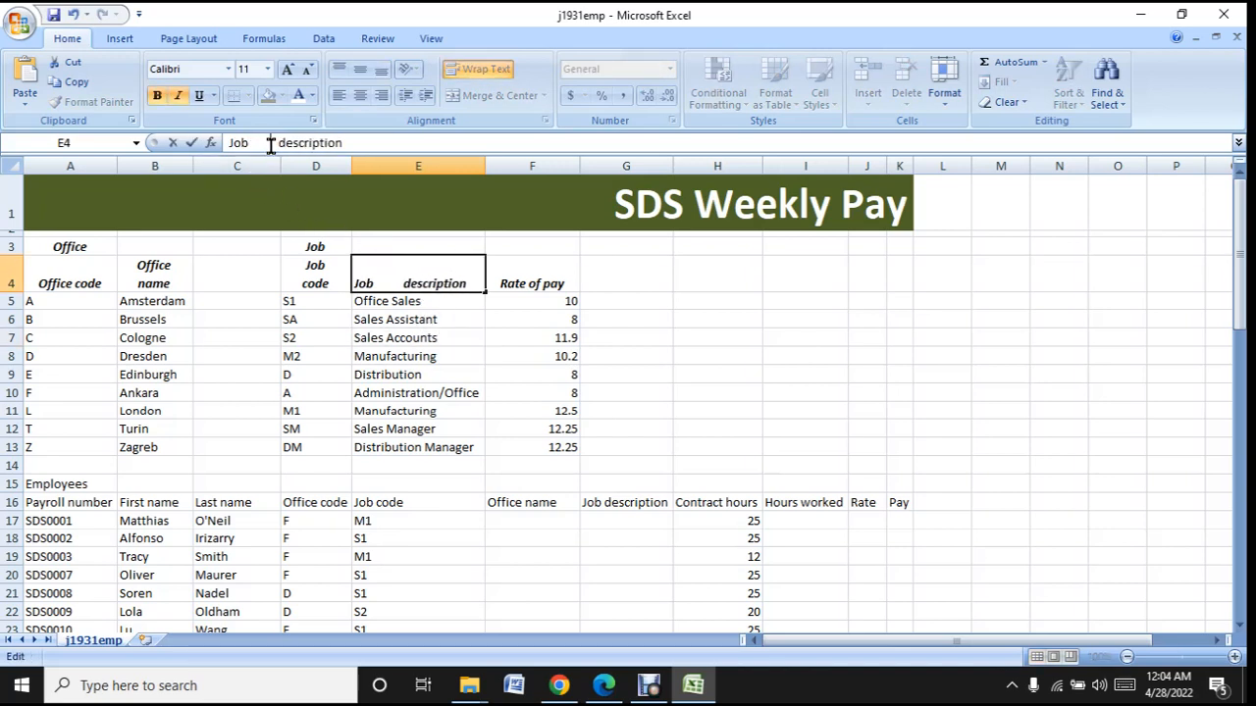
left_click(424, 318)
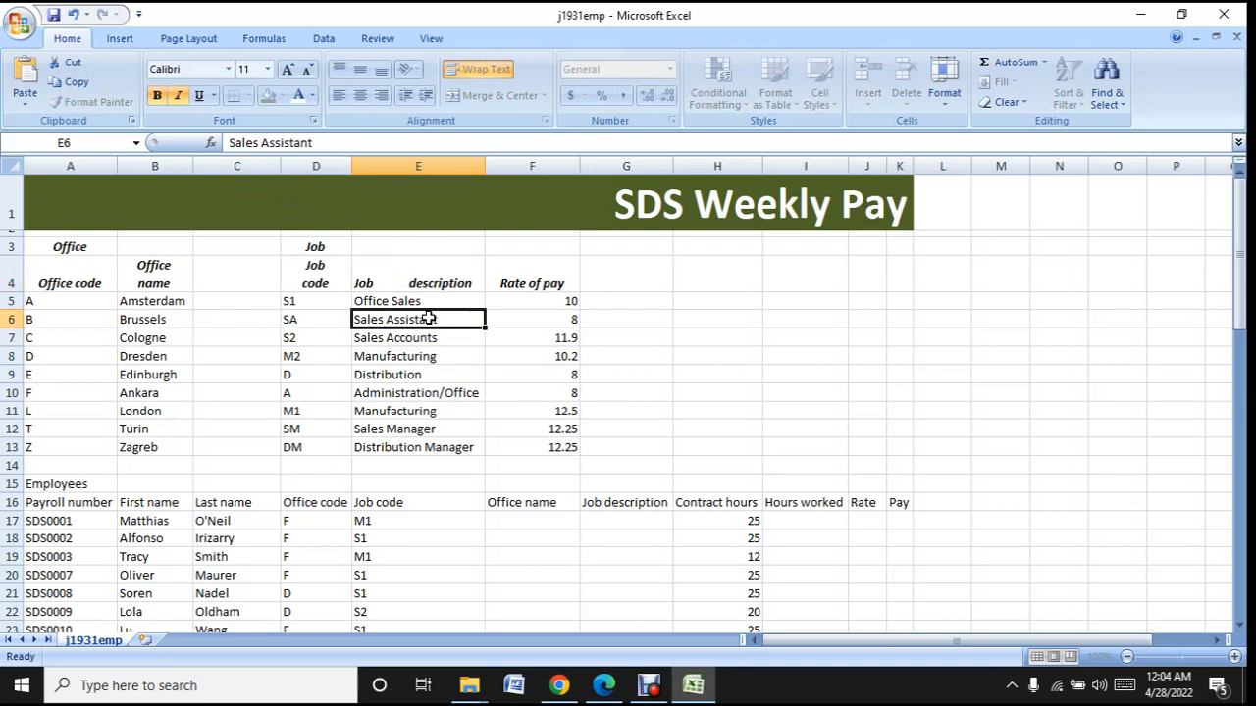
- Try to insert a line break between the words of the Job description heading in E4
left_click(400, 271)
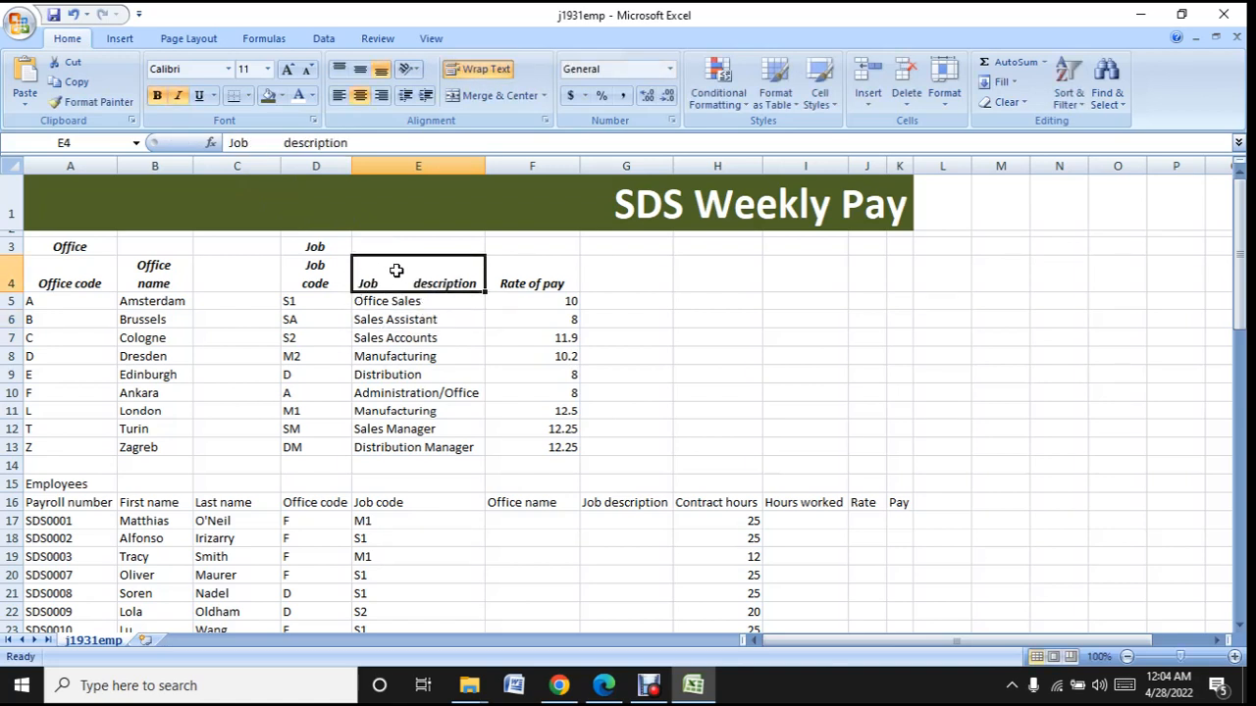
left_click(267, 142)
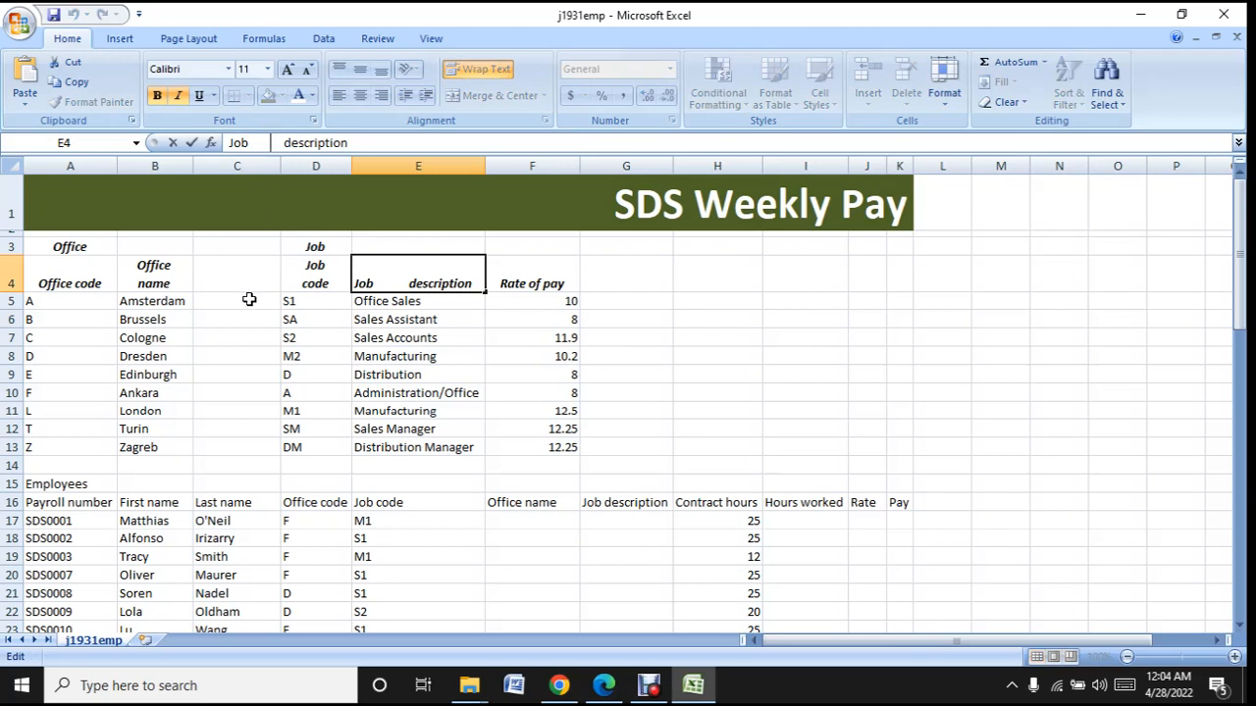
key("Return")
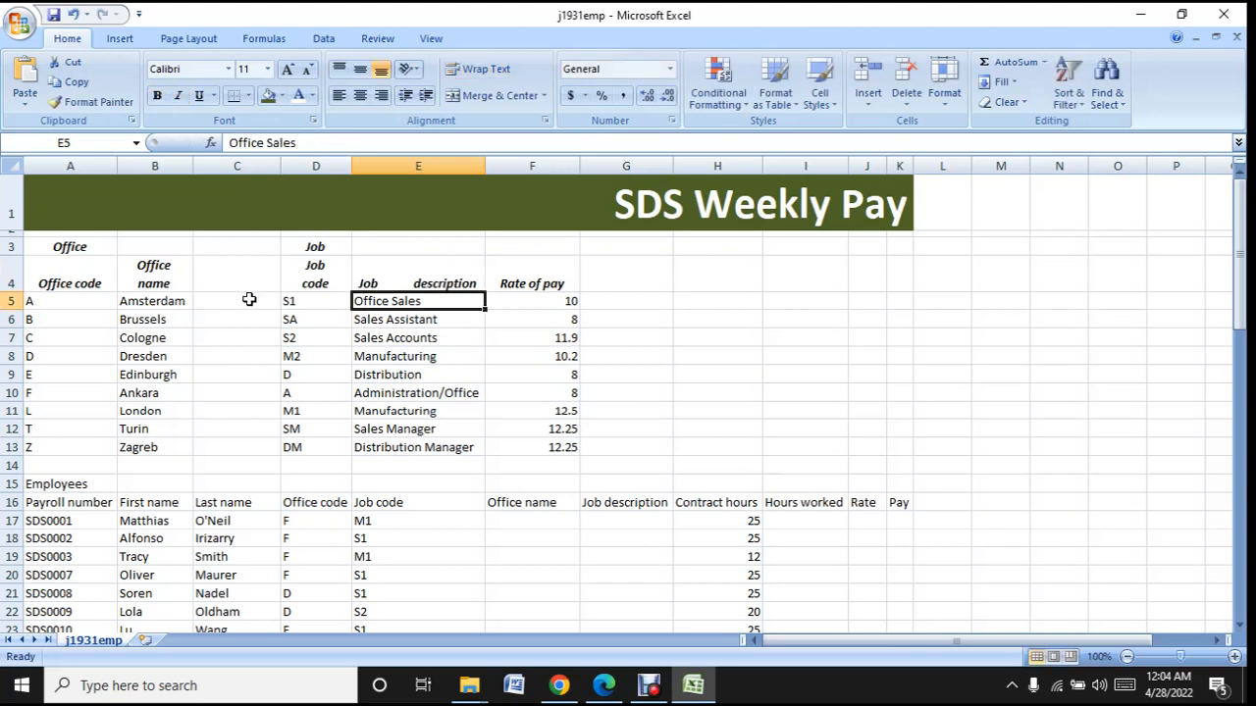
left_click(416, 273)
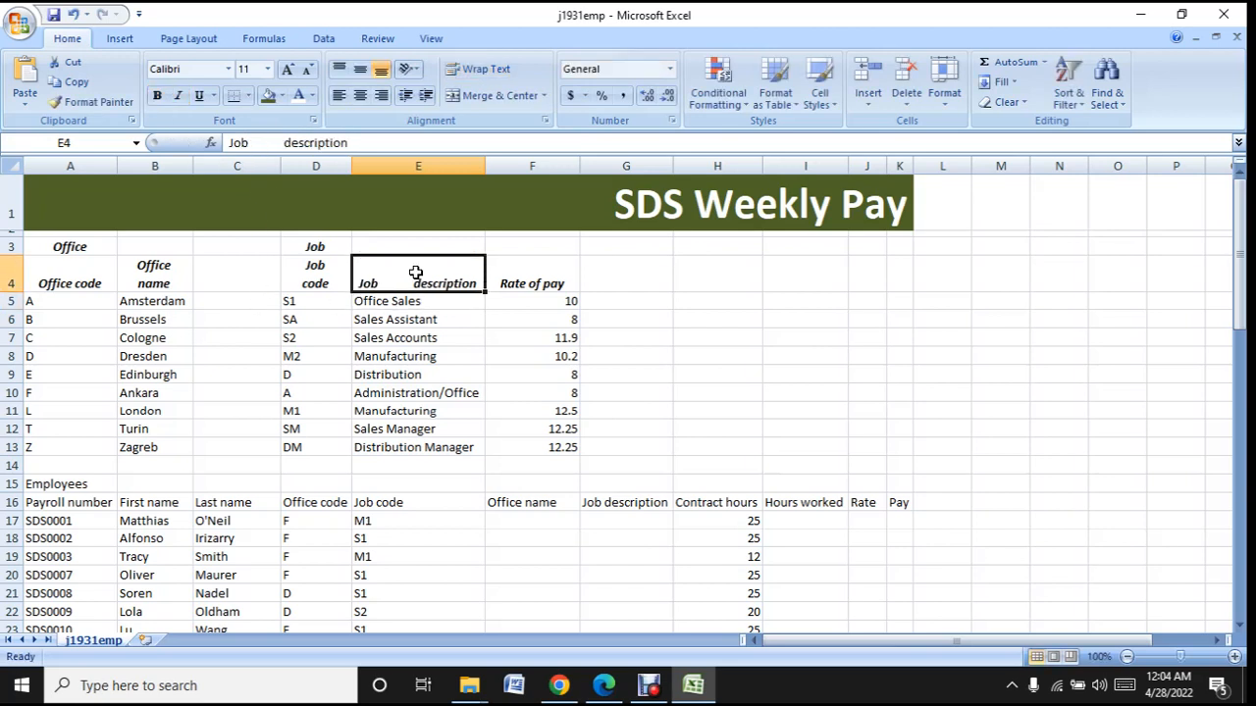
left_click(274, 142)
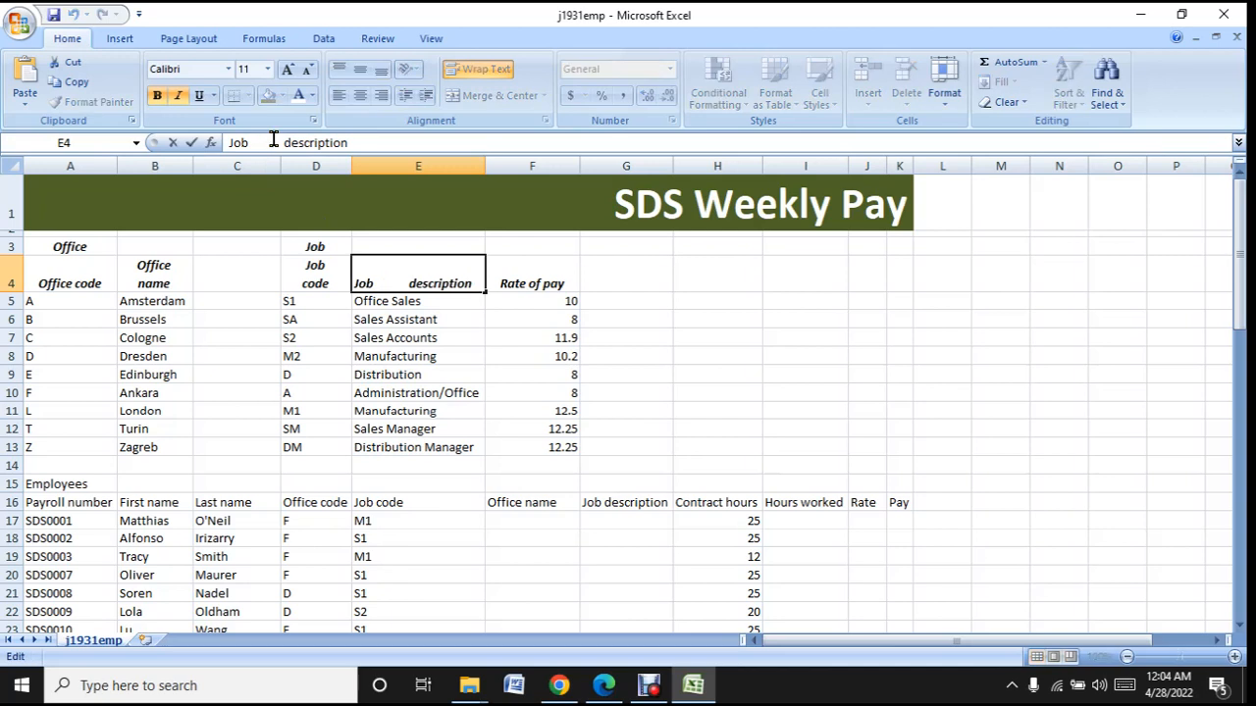
key("shift+Return")
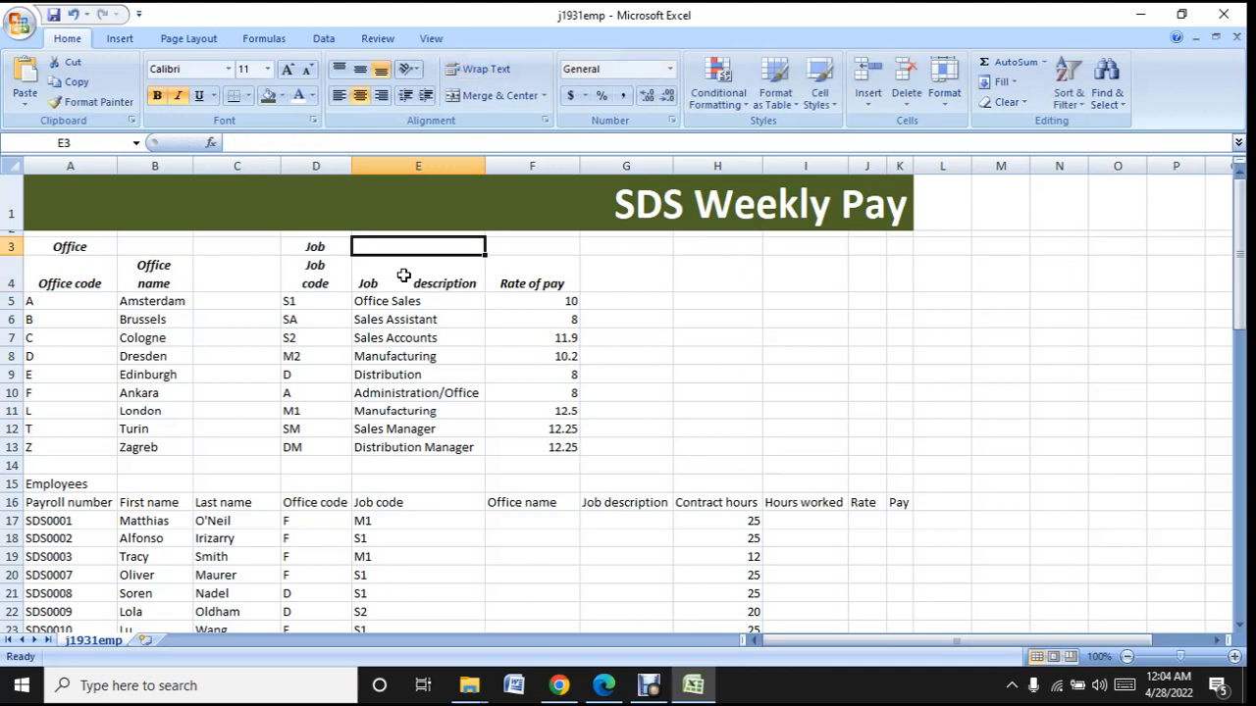
- Widen the gap between the words of the Job description heading in E4 with more spaces so it wraps onto two lines
left_click(406, 278)
left_click(263, 142)
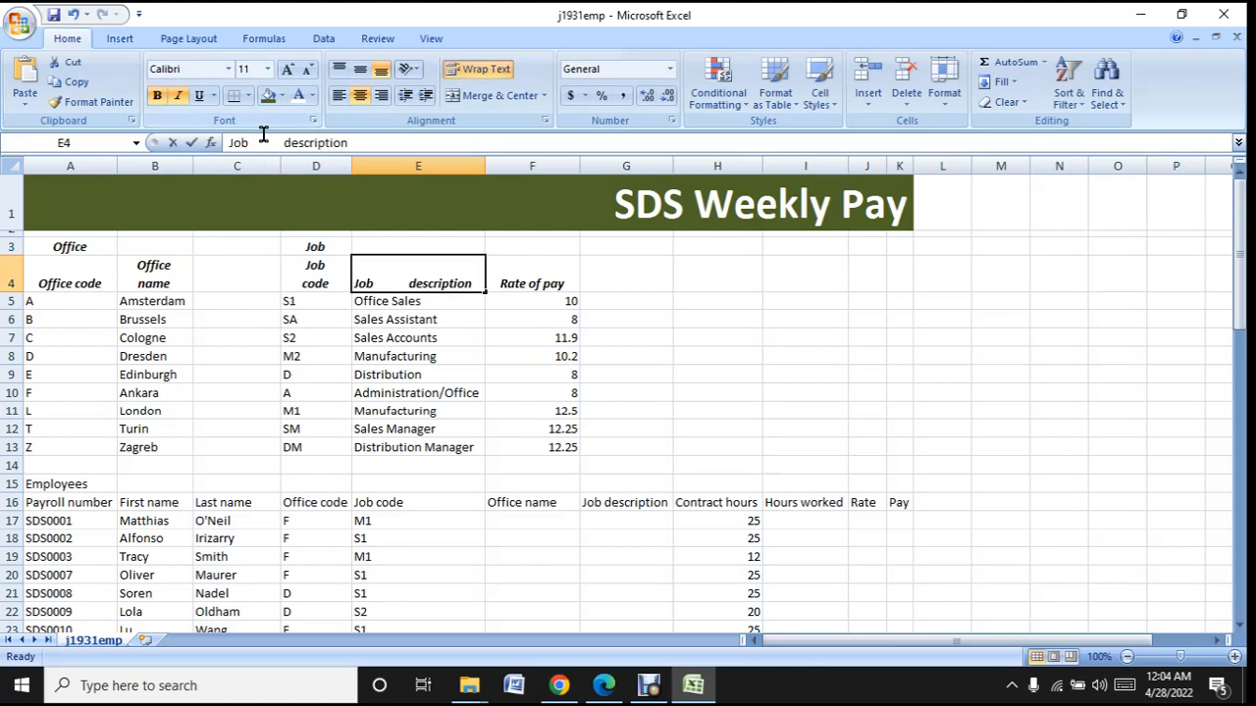
left_click(393, 357)
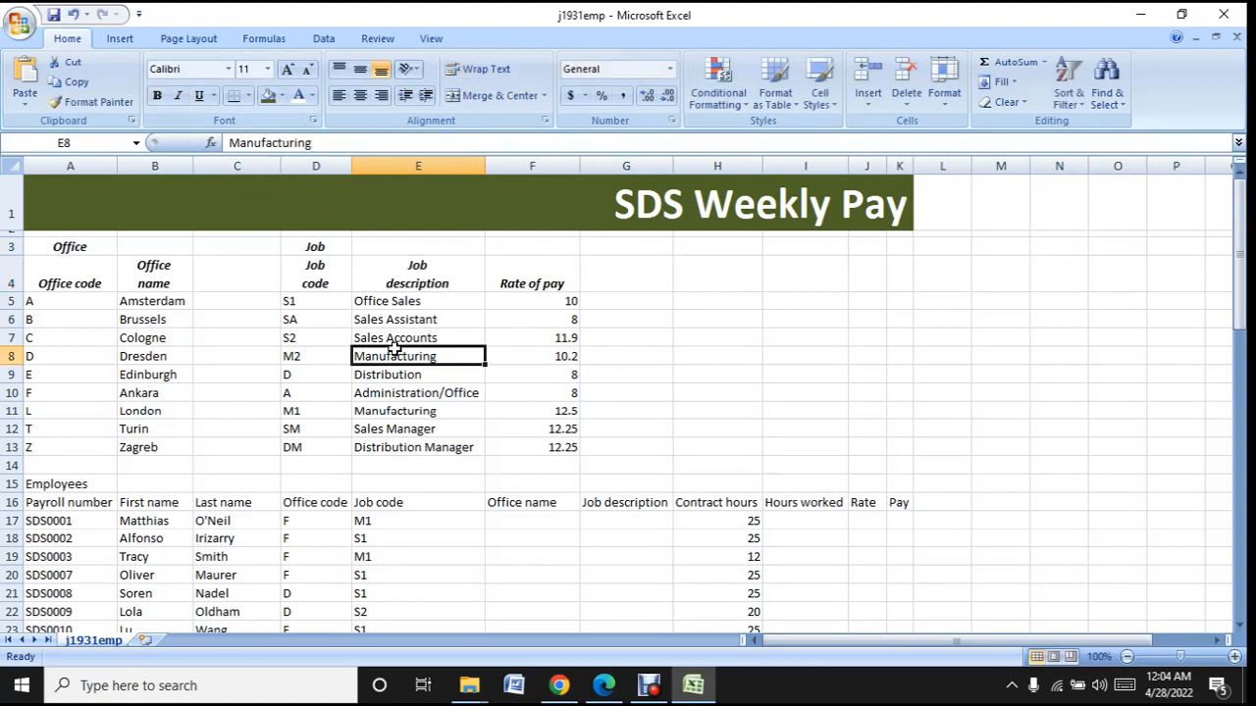
- Check the sample's office table in Edge and apply a thick box border around the office data in A5:B13 in Excel
left_click(713, 693)
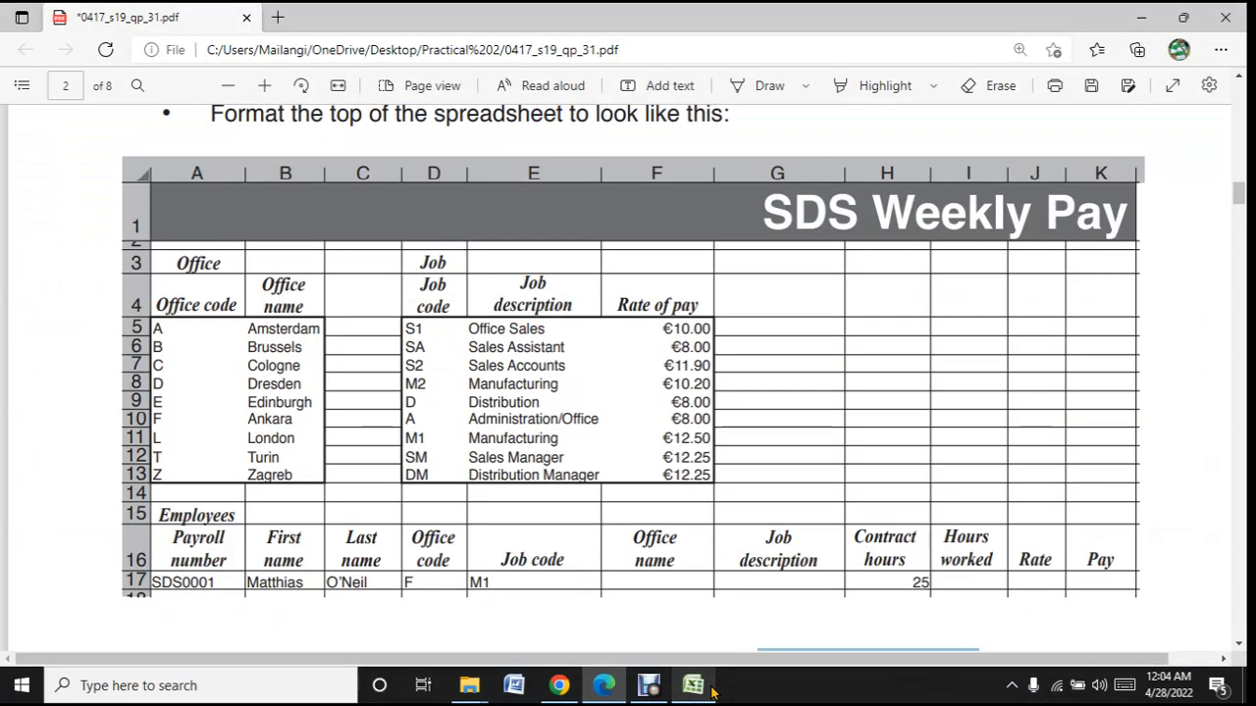
left_click(713, 692)
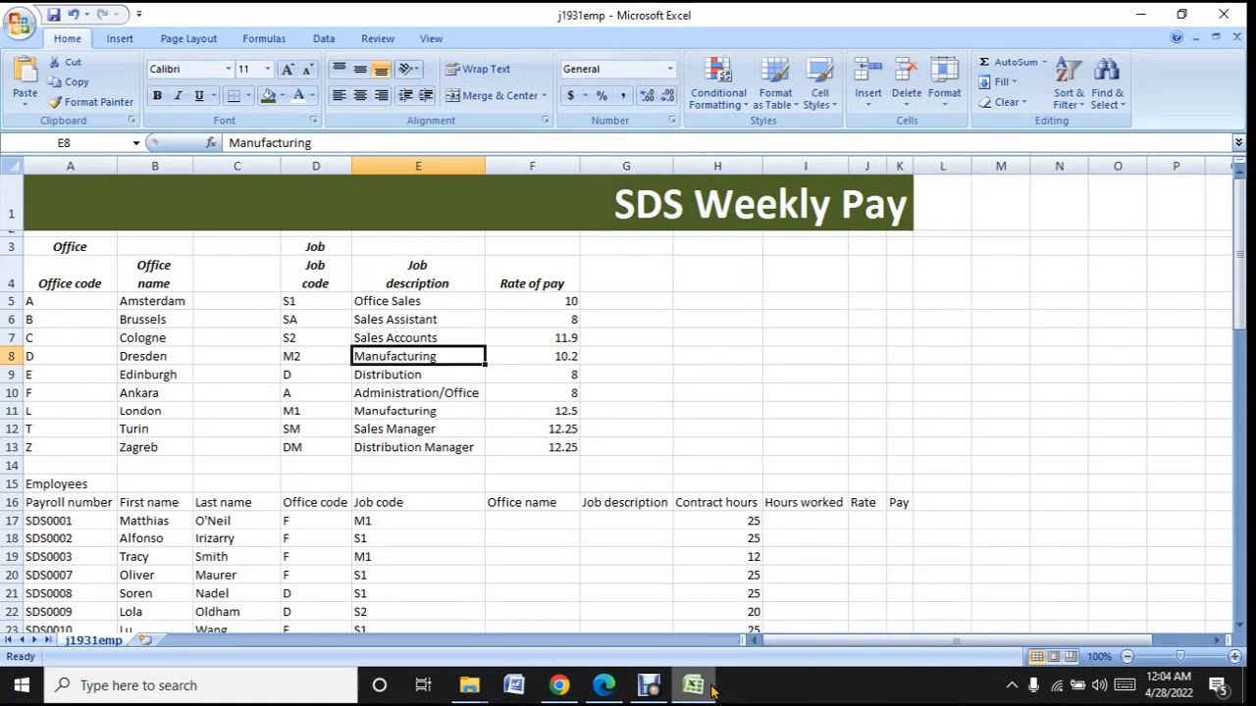
left_click(713, 693)
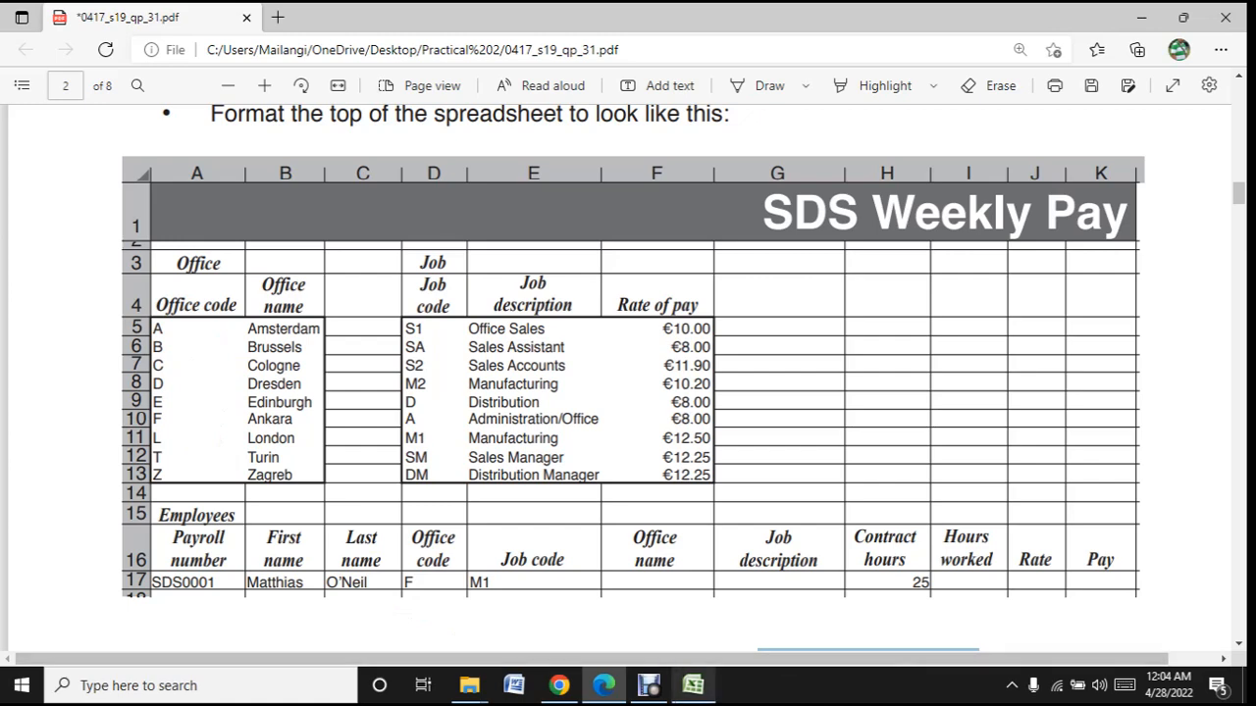
left_click(693, 685)
left_click(59, 301)
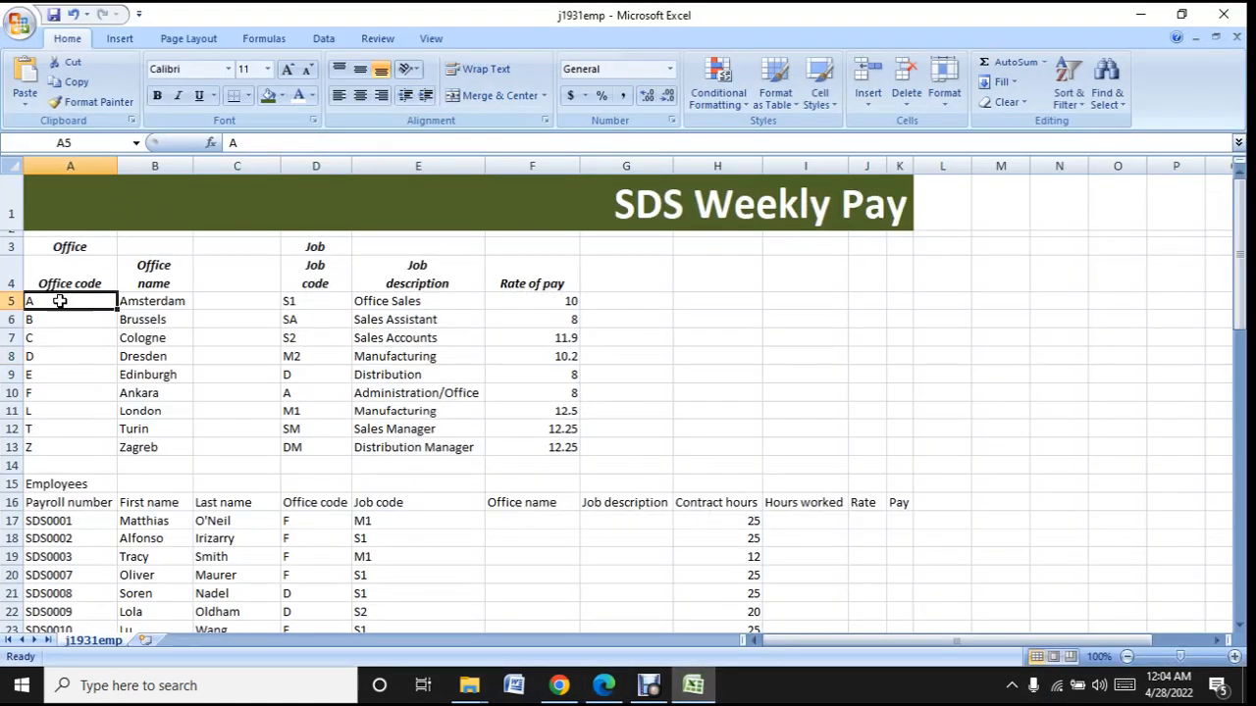
left_click_drag(59, 301, 139, 446)
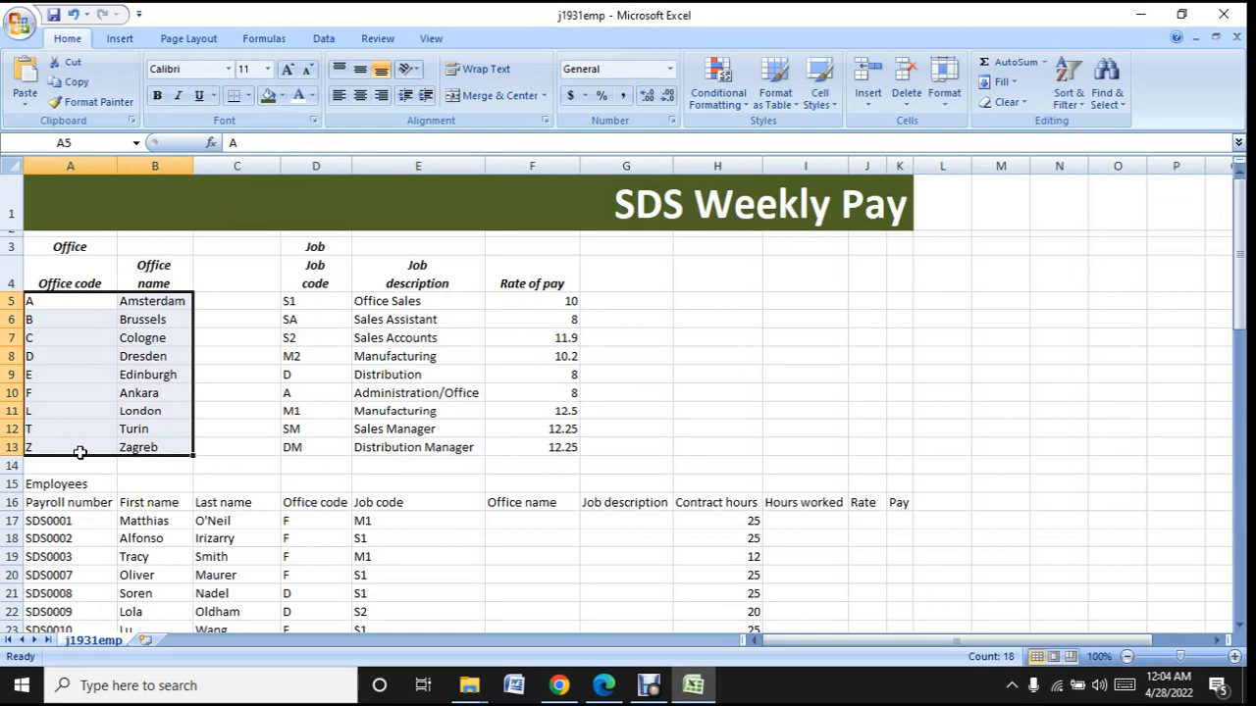
left_click(690, 692)
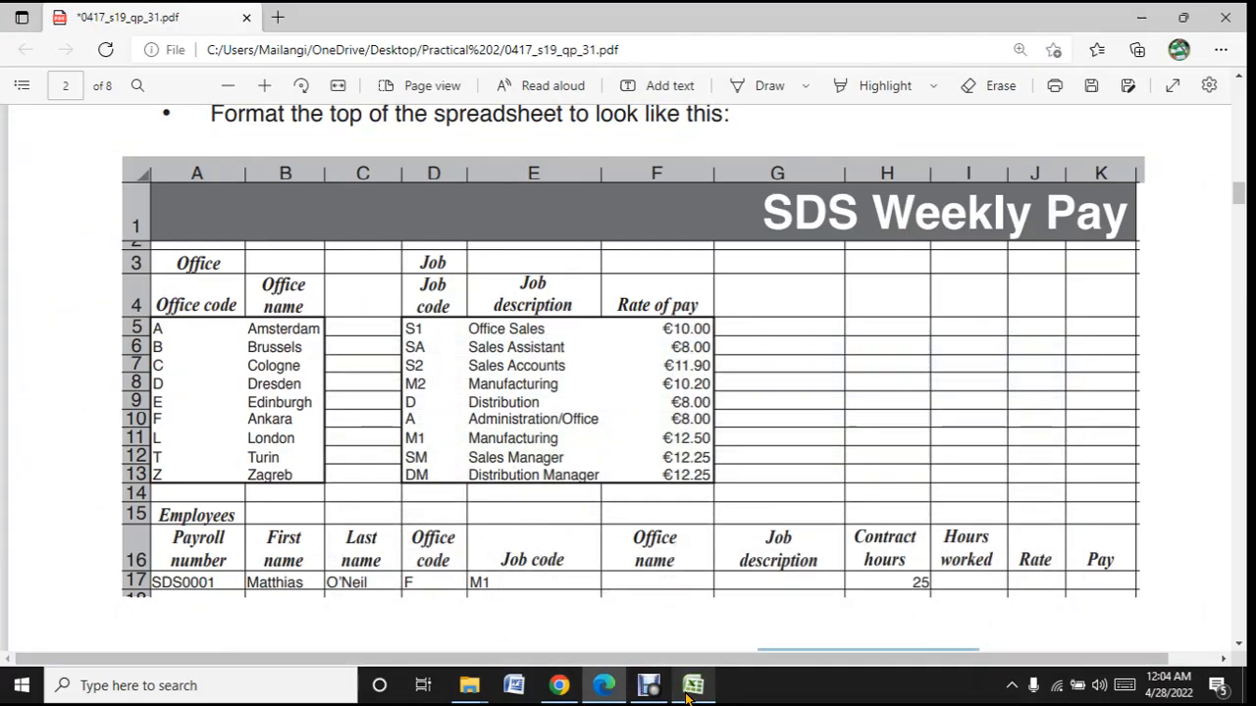
left_click(689, 692)
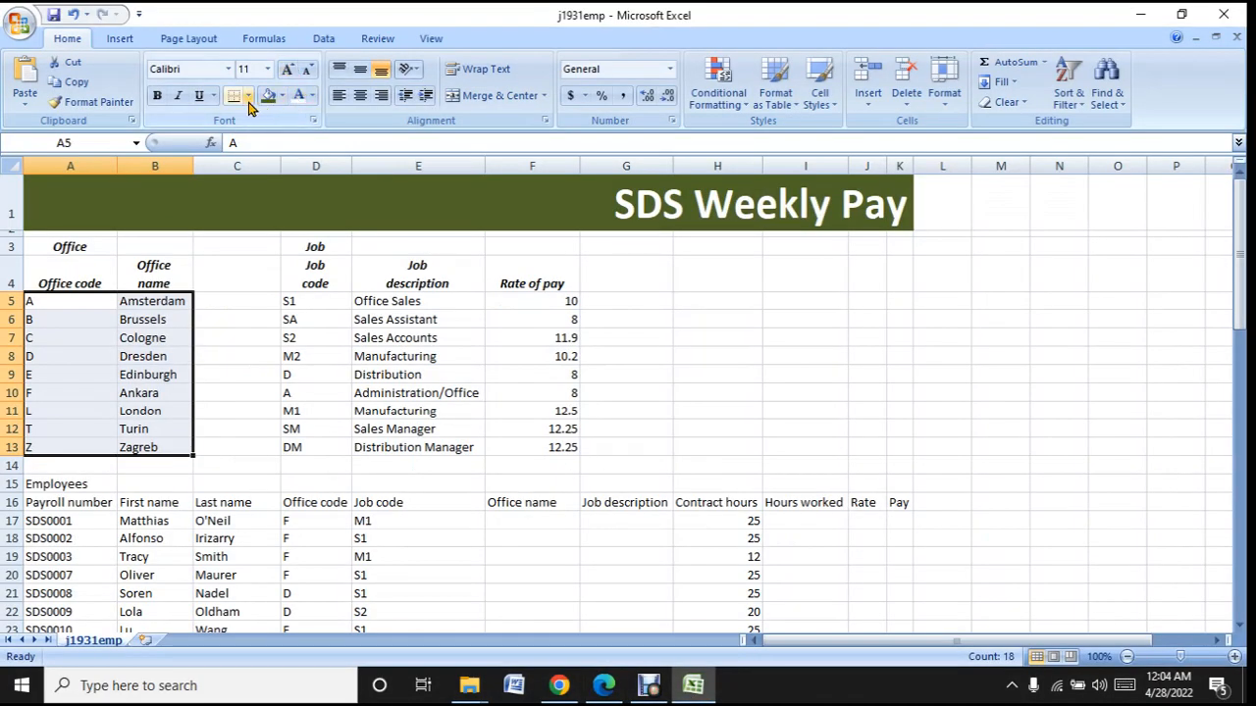
left_click(248, 95)
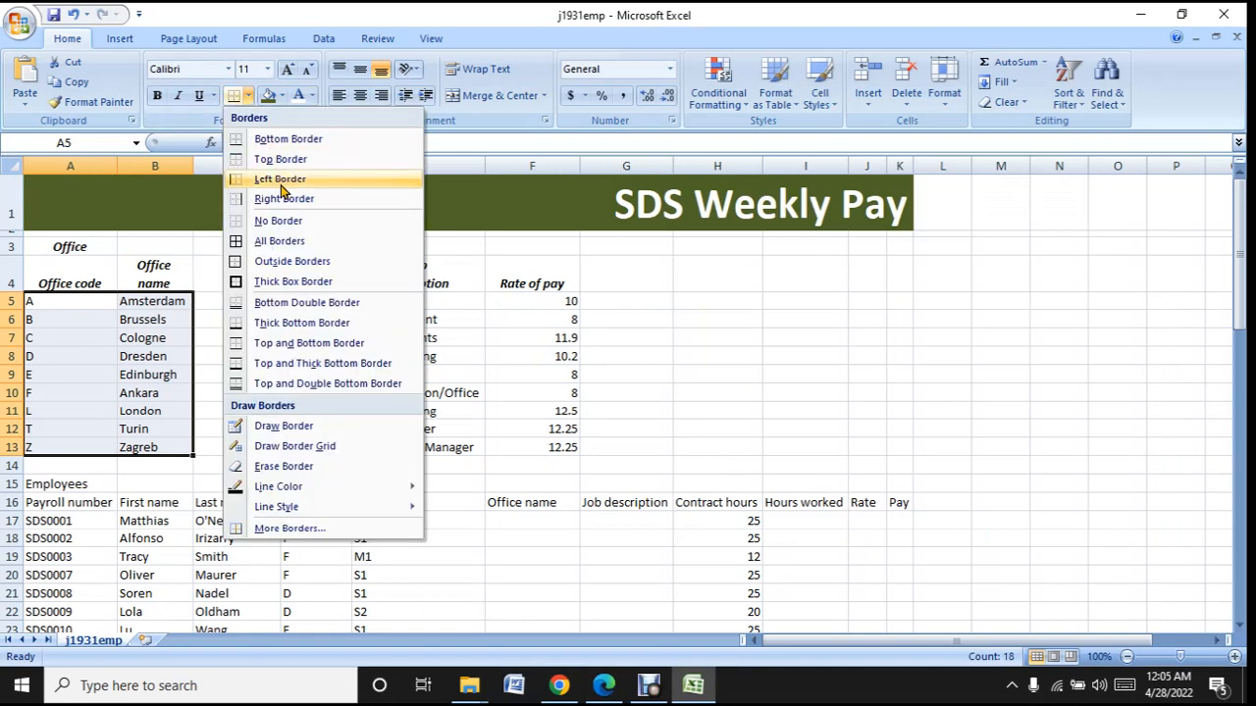
left_click(297, 285)
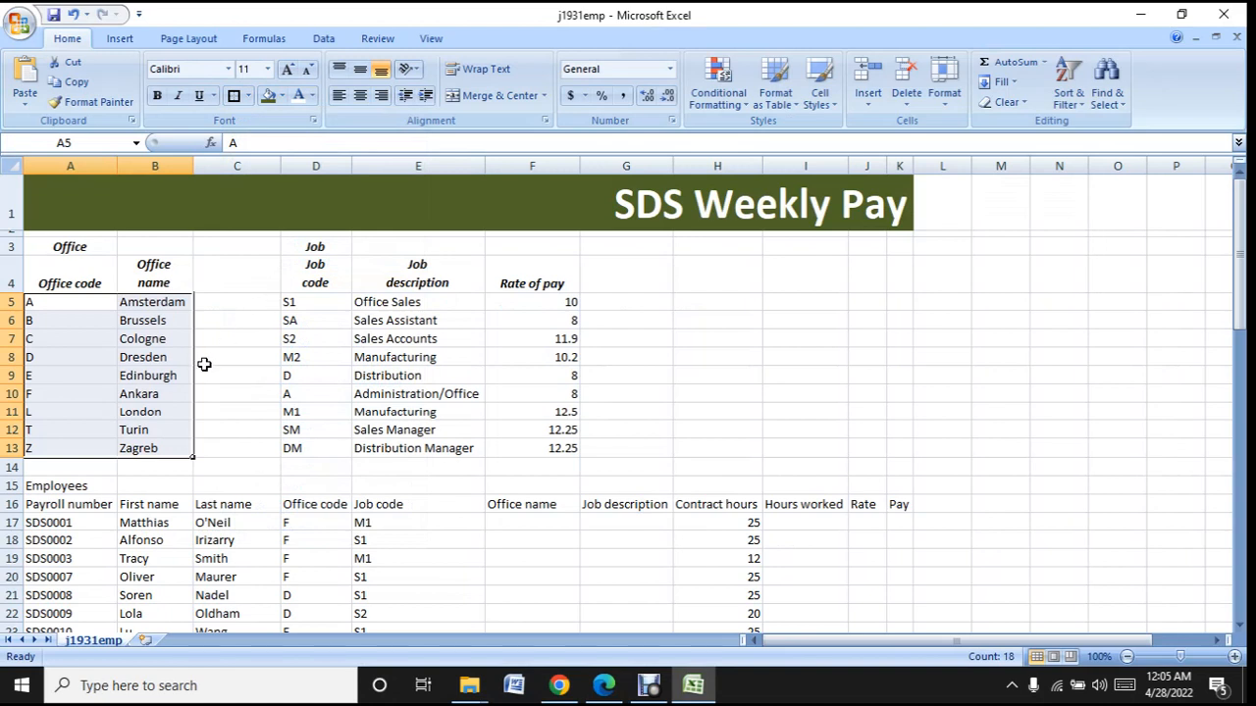
left_click(251, 366)
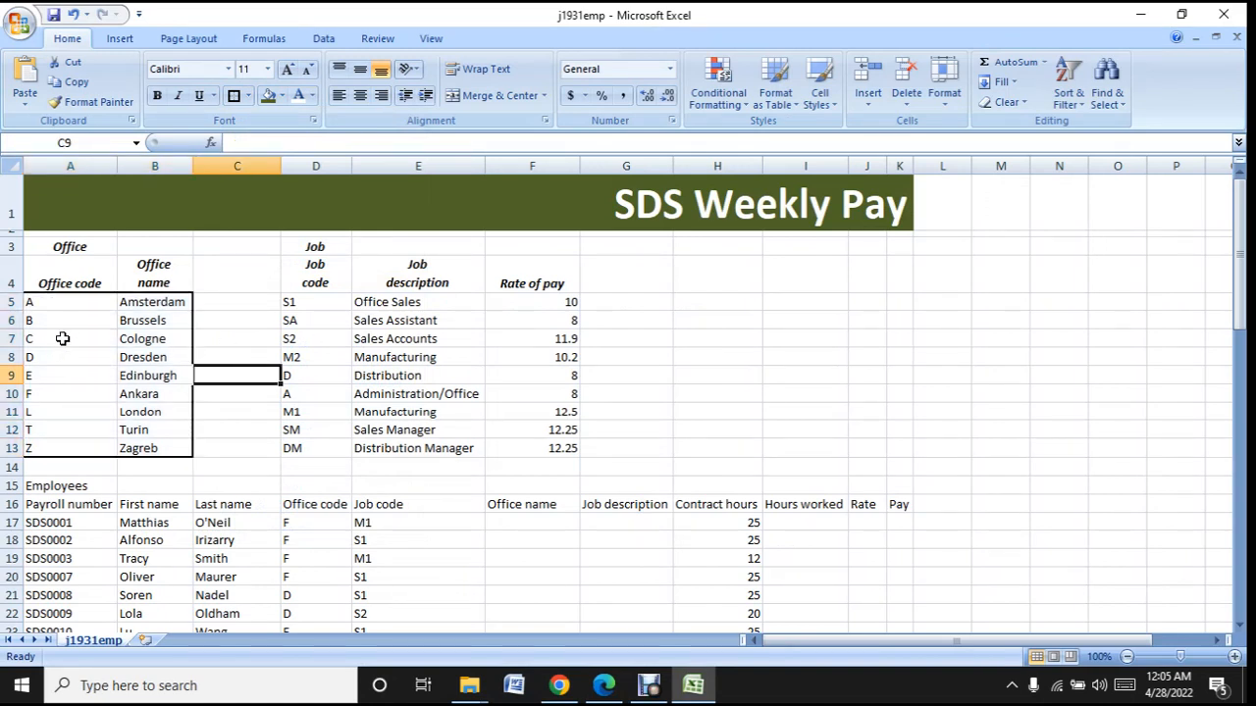
- Fill the office data cells A5:B13 with white
left_click_drag(68, 301, 147, 450)
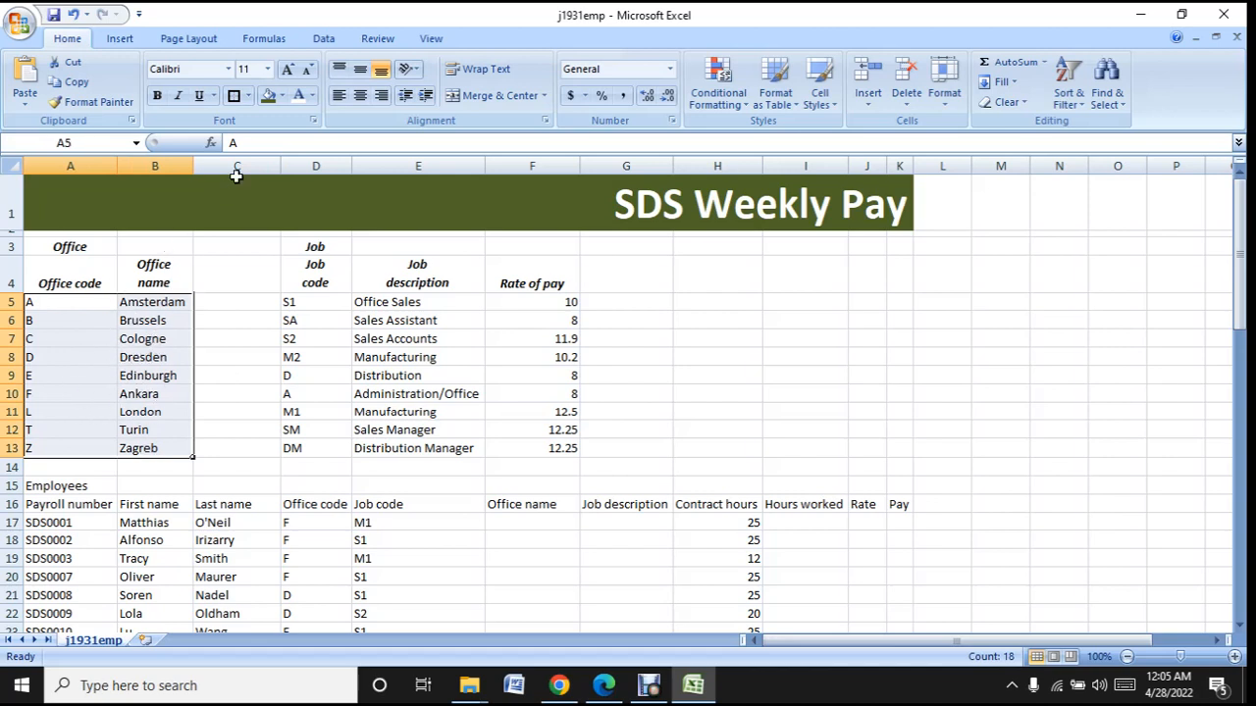
left_click(281, 95)
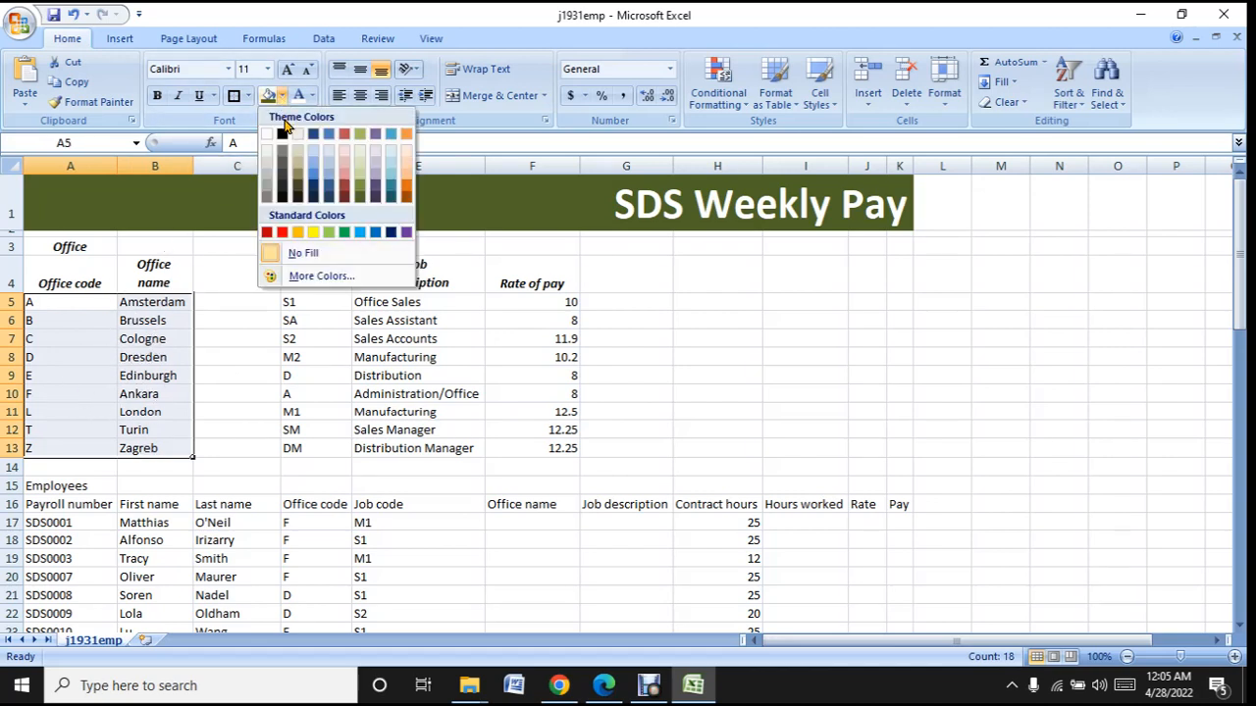
left_click(265, 137)
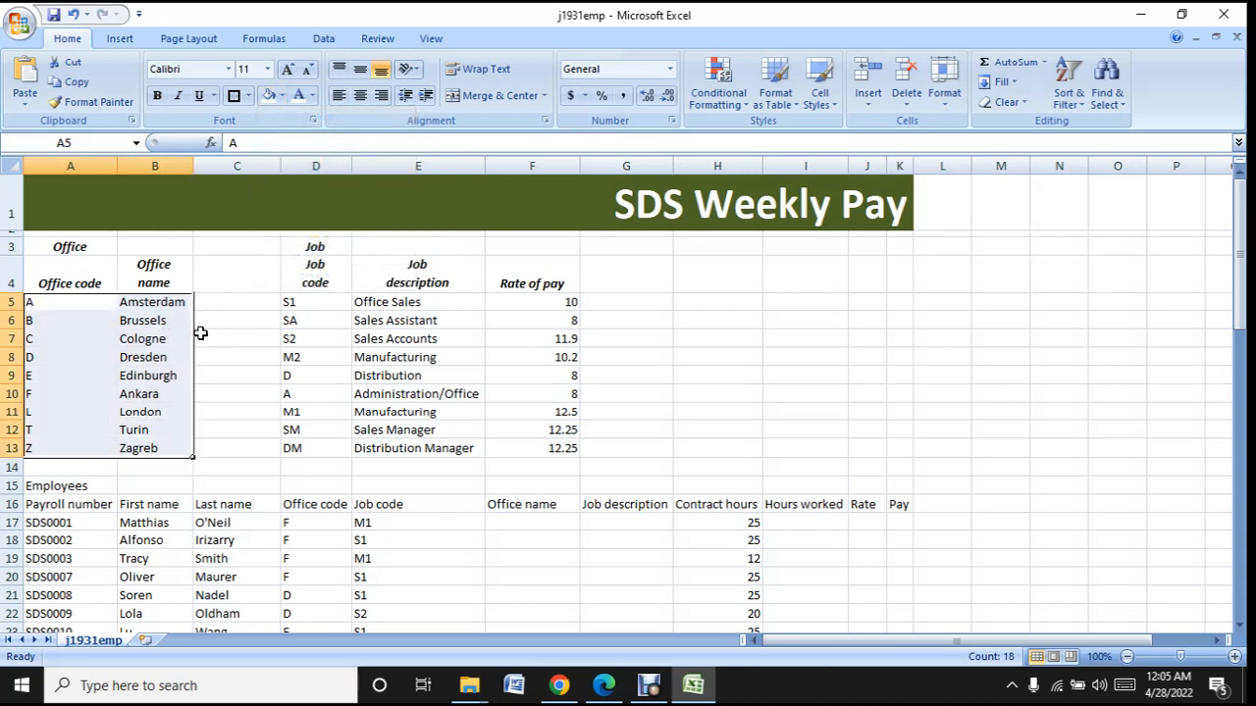
left_click(207, 336)
left_click(219, 424)
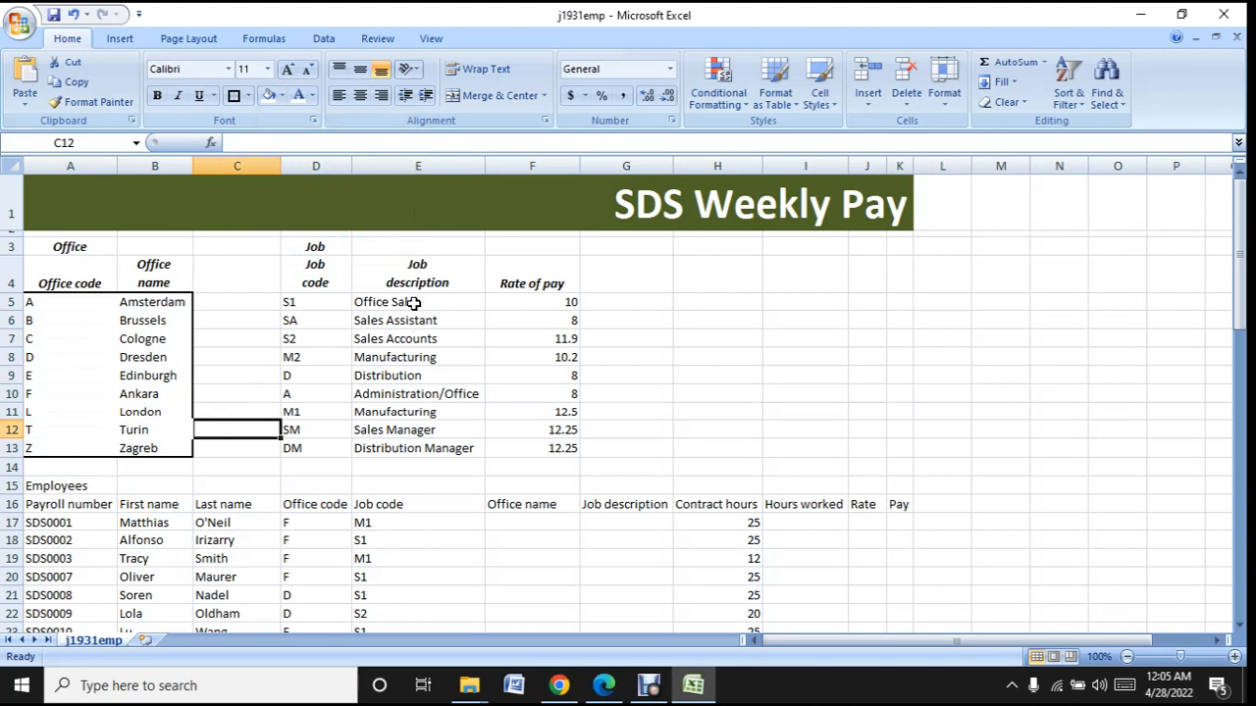
- Try a thick box border around E5:F13, compare it with the sample in Edge, and undo it in Excel
left_click_drag(403, 302, 568, 448)
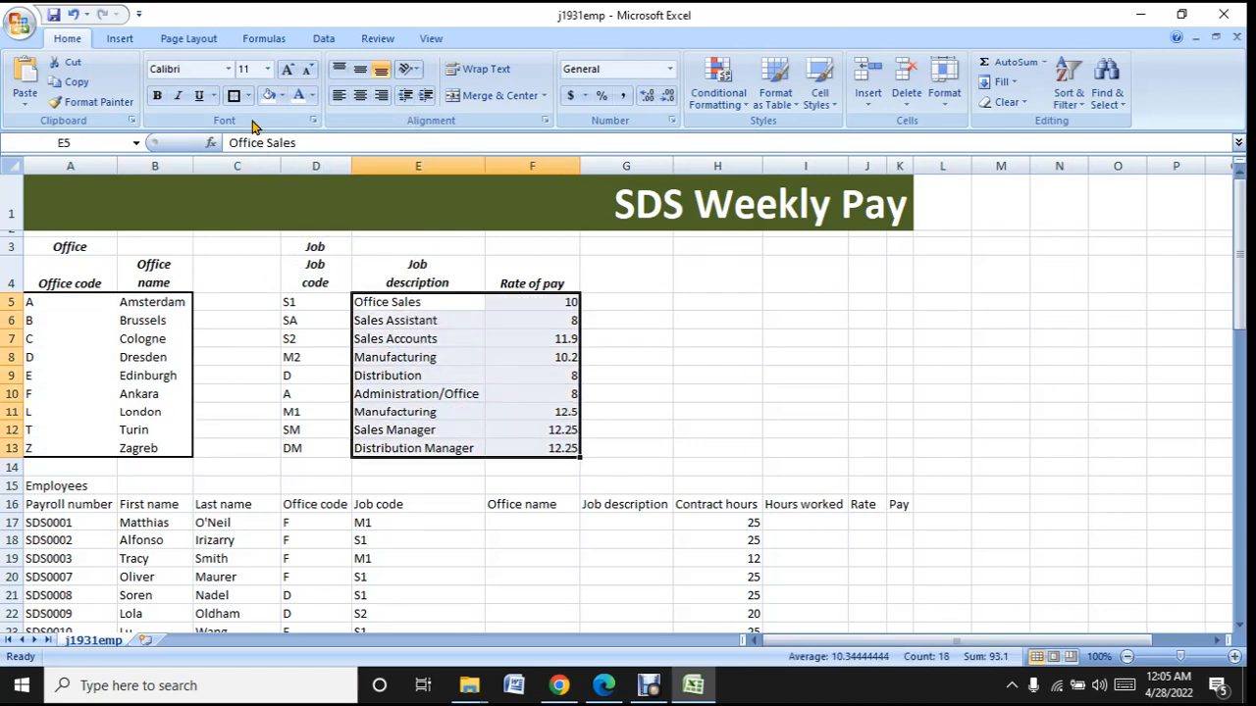
left_click(233, 95)
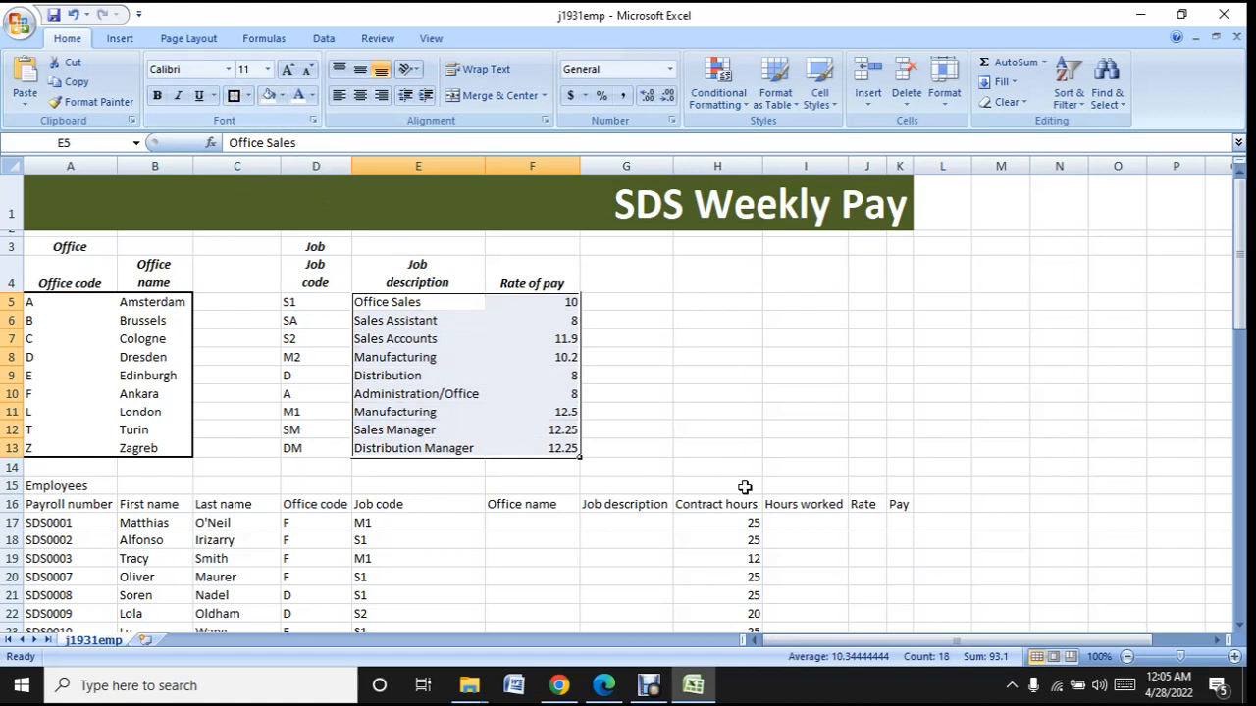
left_click(655, 373)
left_click(786, 331)
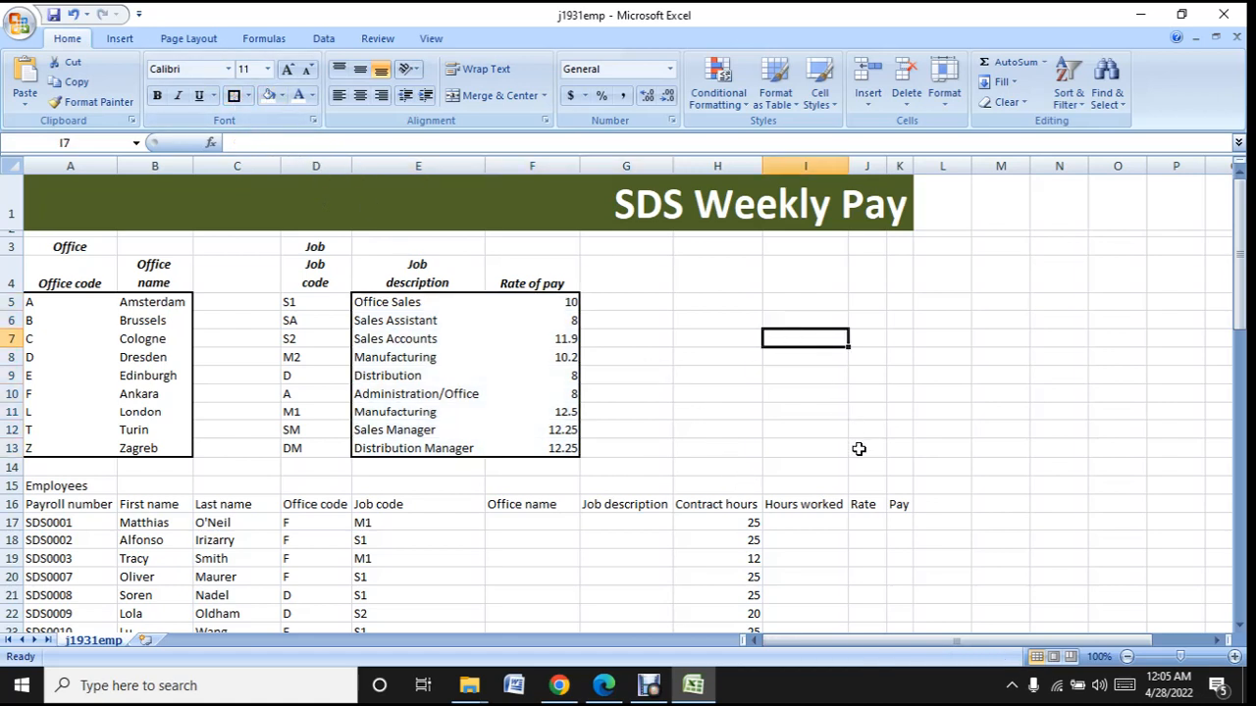
left_click(691, 697)
left_click(690, 697)
left_click(74, 16)
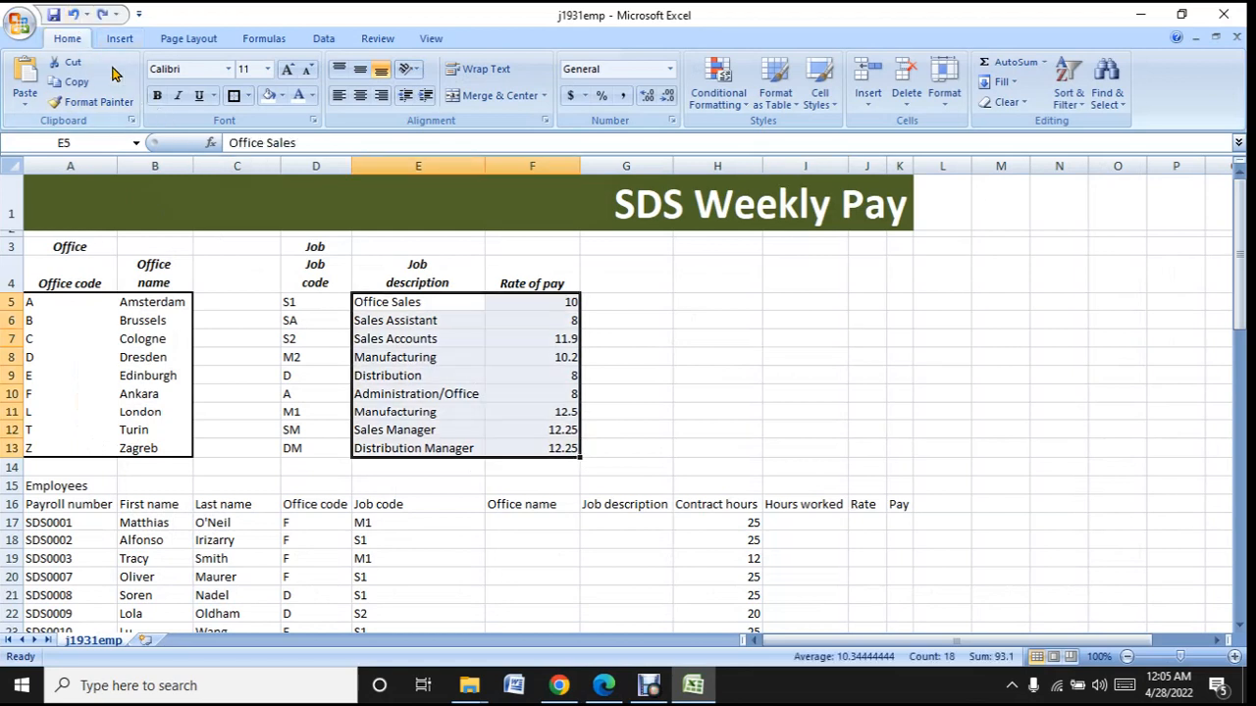
- Apply a thick box border around the job data in D5:F13
left_click(296, 316)
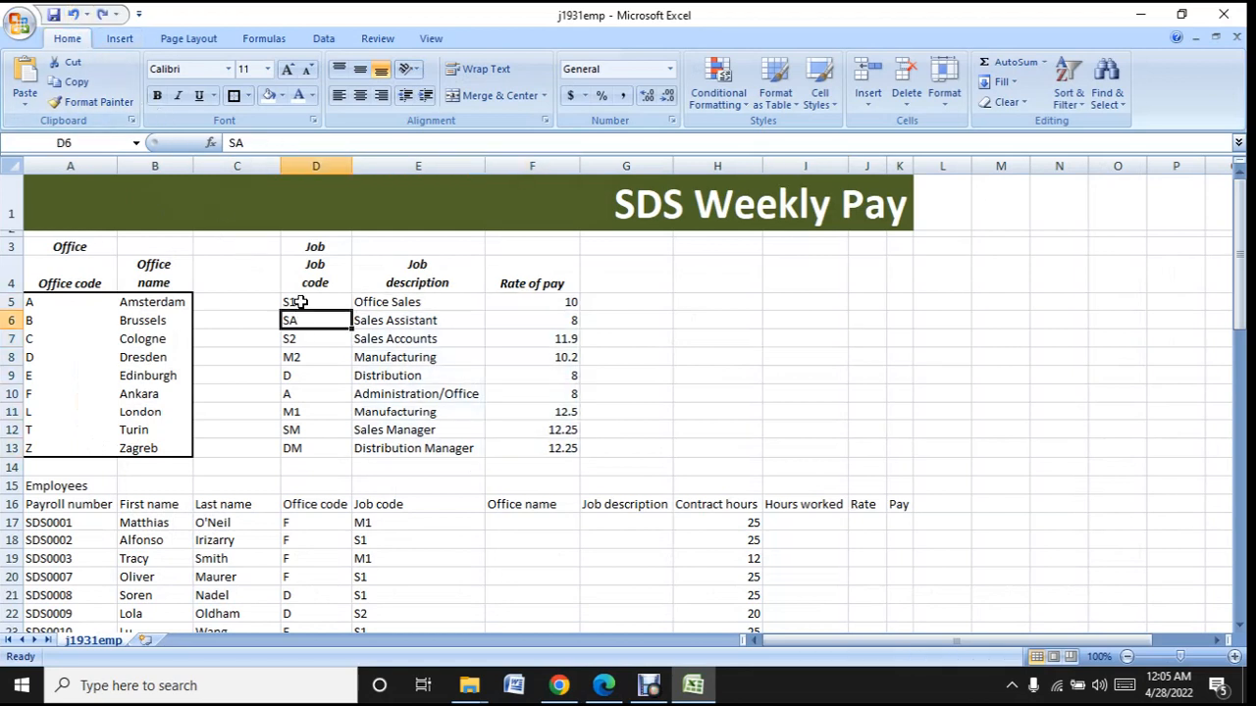
left_click_drag(298, 303, 567, 447)
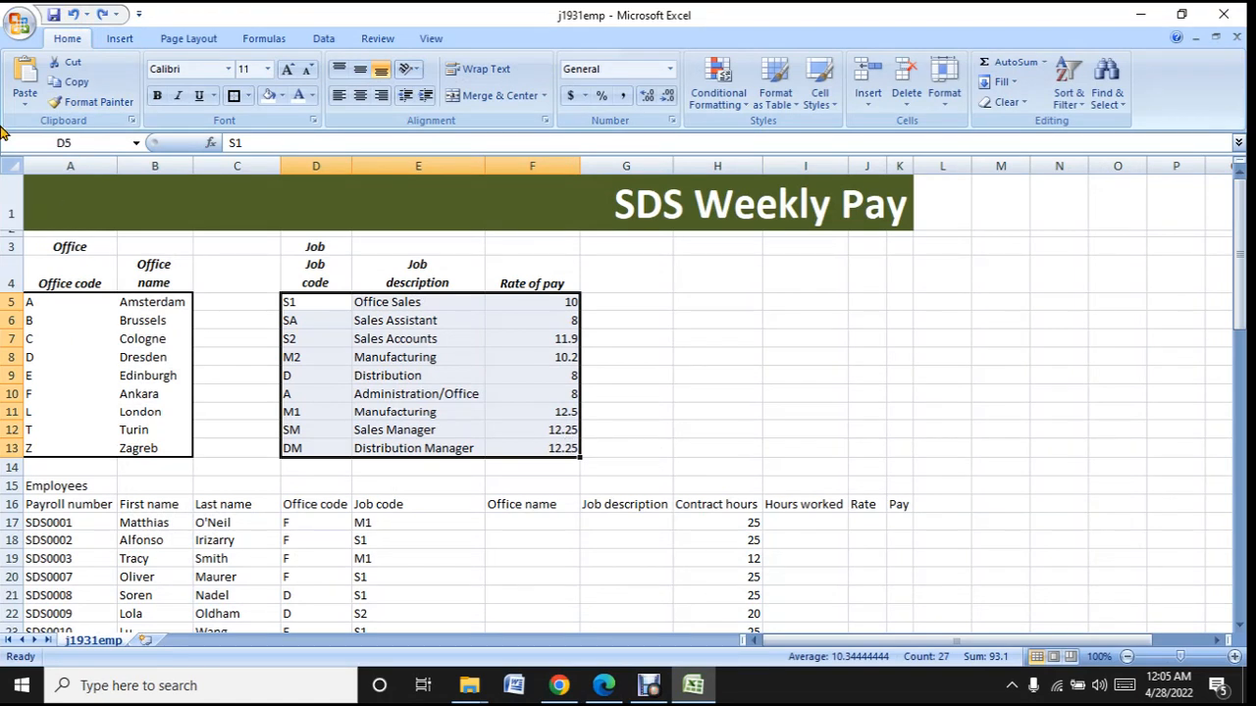
left_click(157, 96)
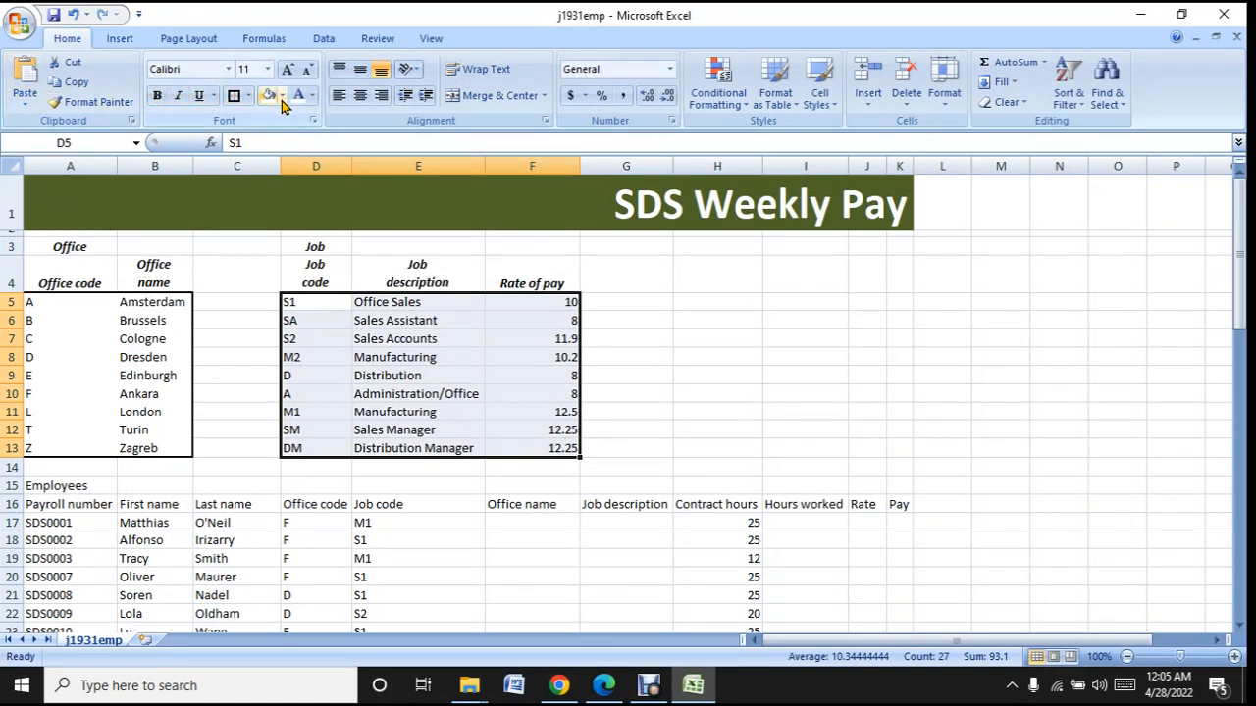
left_click(246, 96)
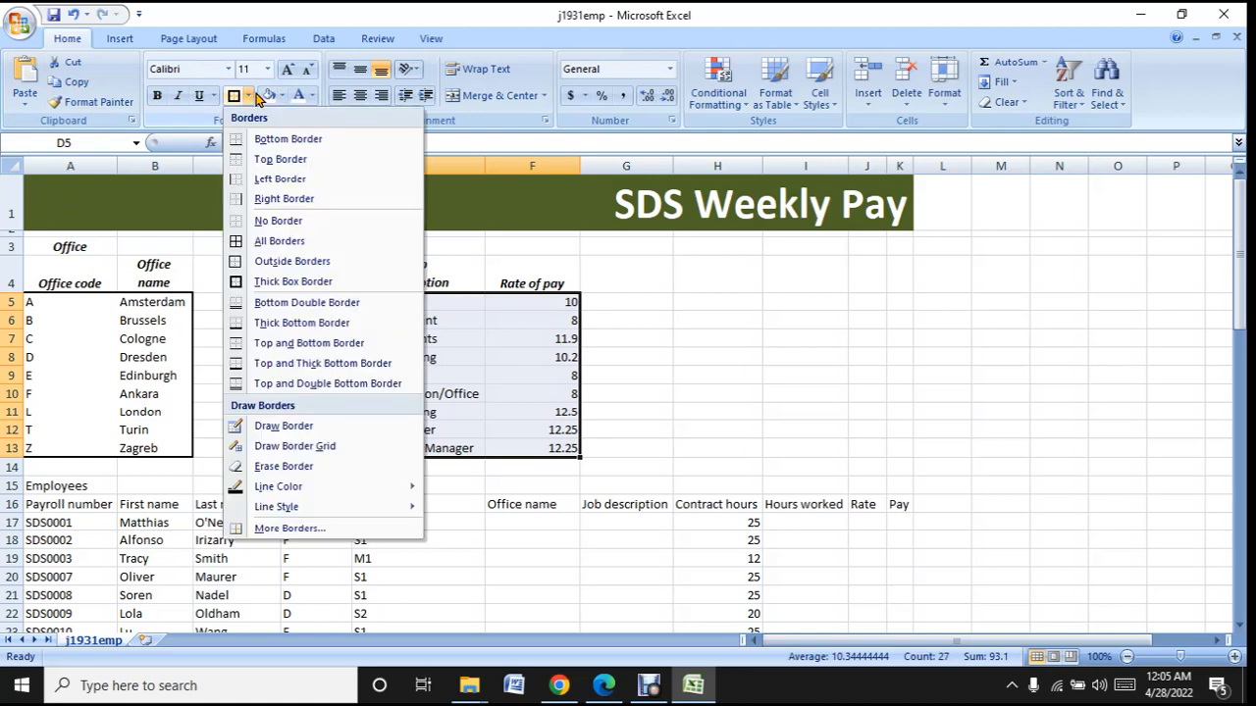
left_click(297, 283)
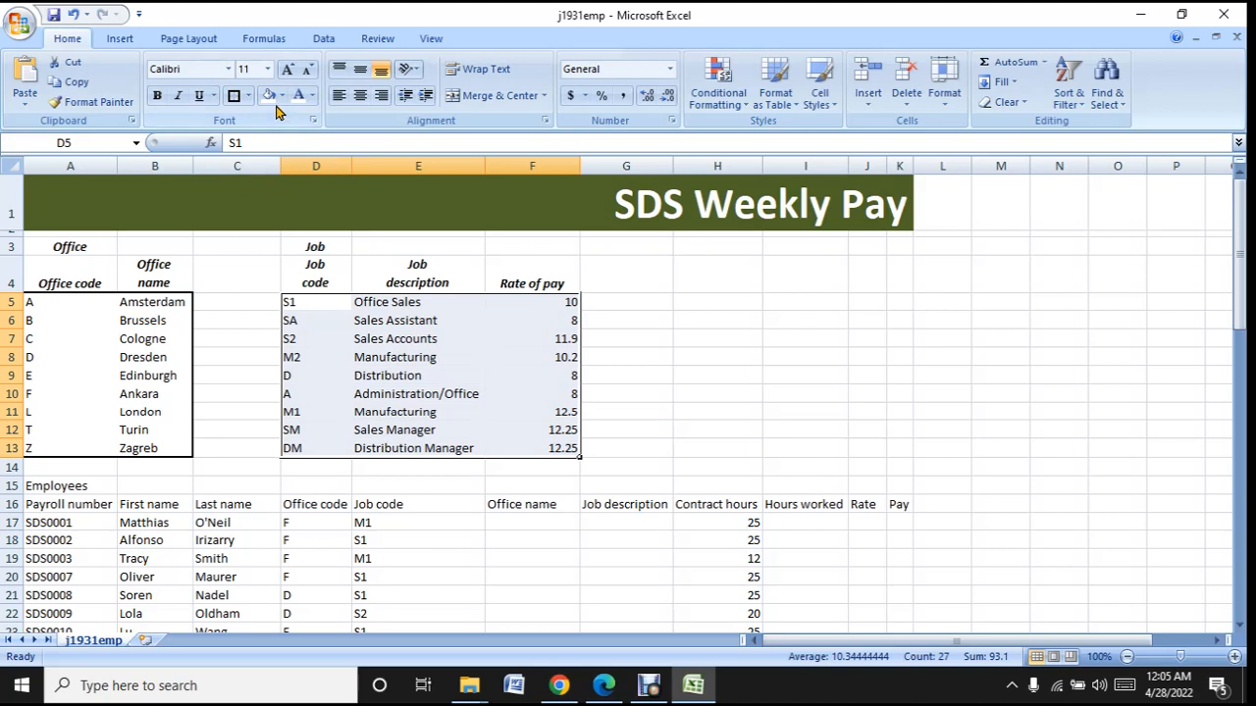
- Fill the job data cells D5:F13 with white
left_click(282, 96)
left_click(324, 174)
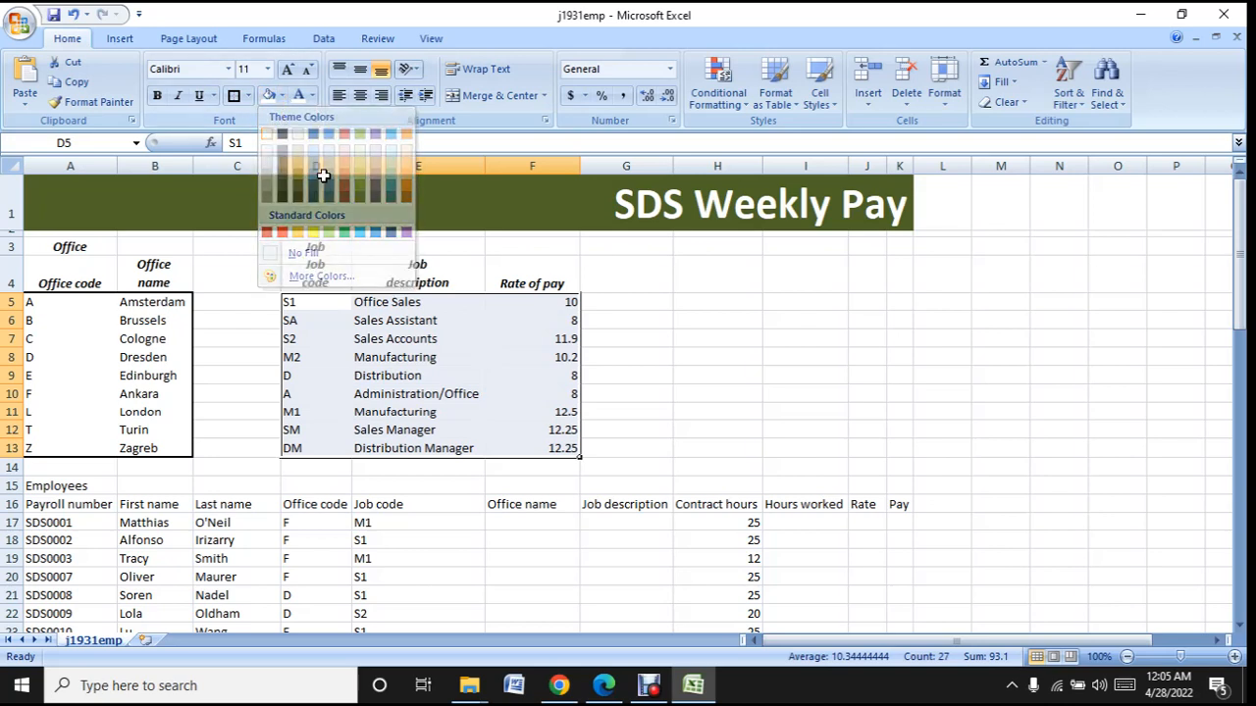
left_click(680, 373)
left_click(922, 319)
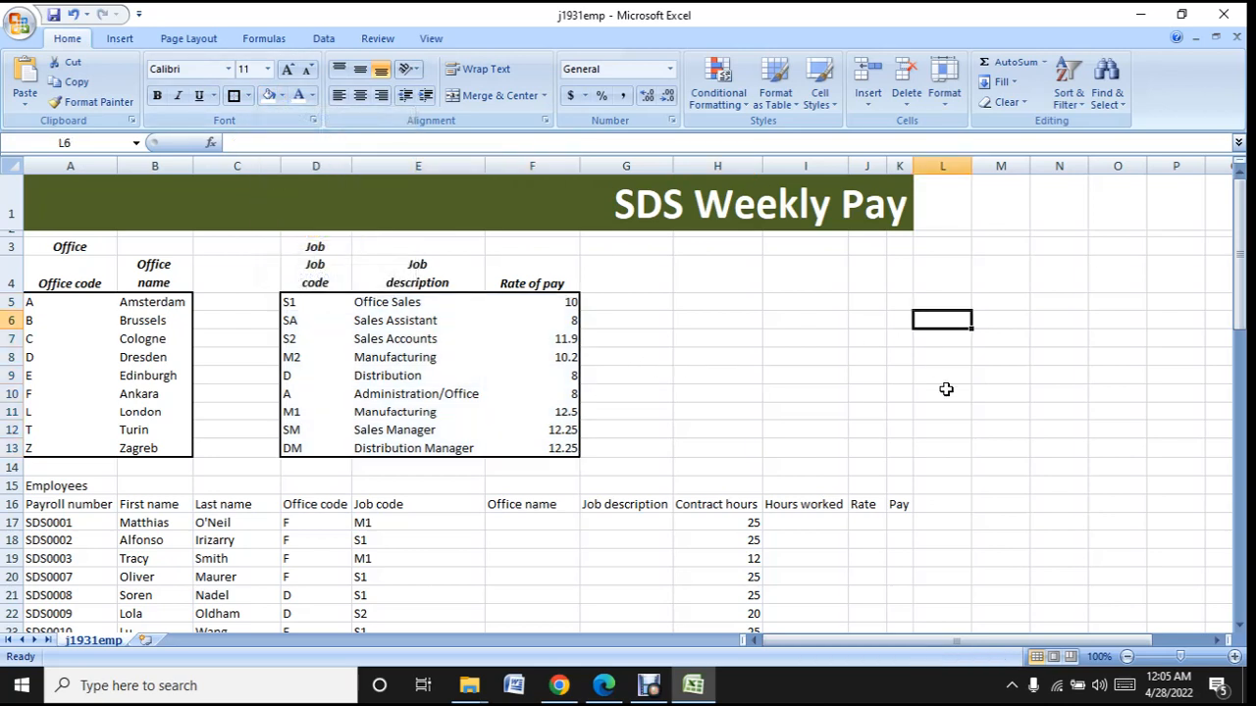
- Check the sample's rates of pay in Edge and choose the Currency number format for F5:F13 in Excel
left_click(691, 693)
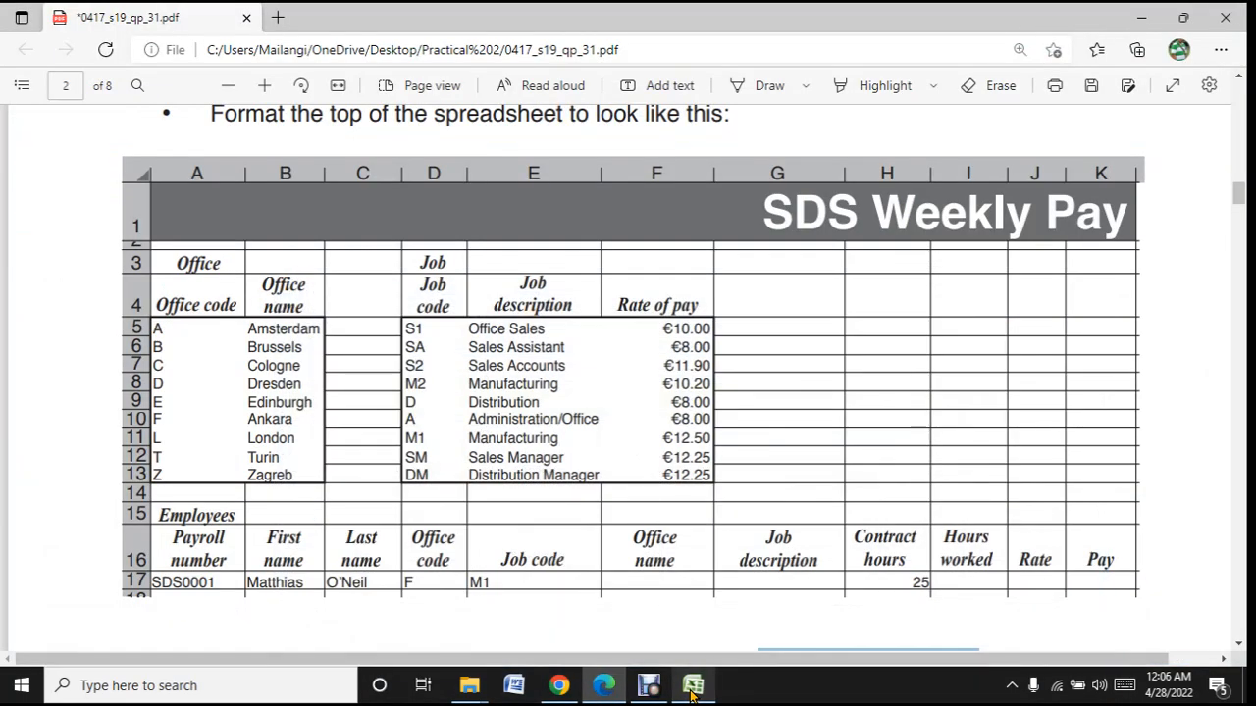
left_click(692, 692)
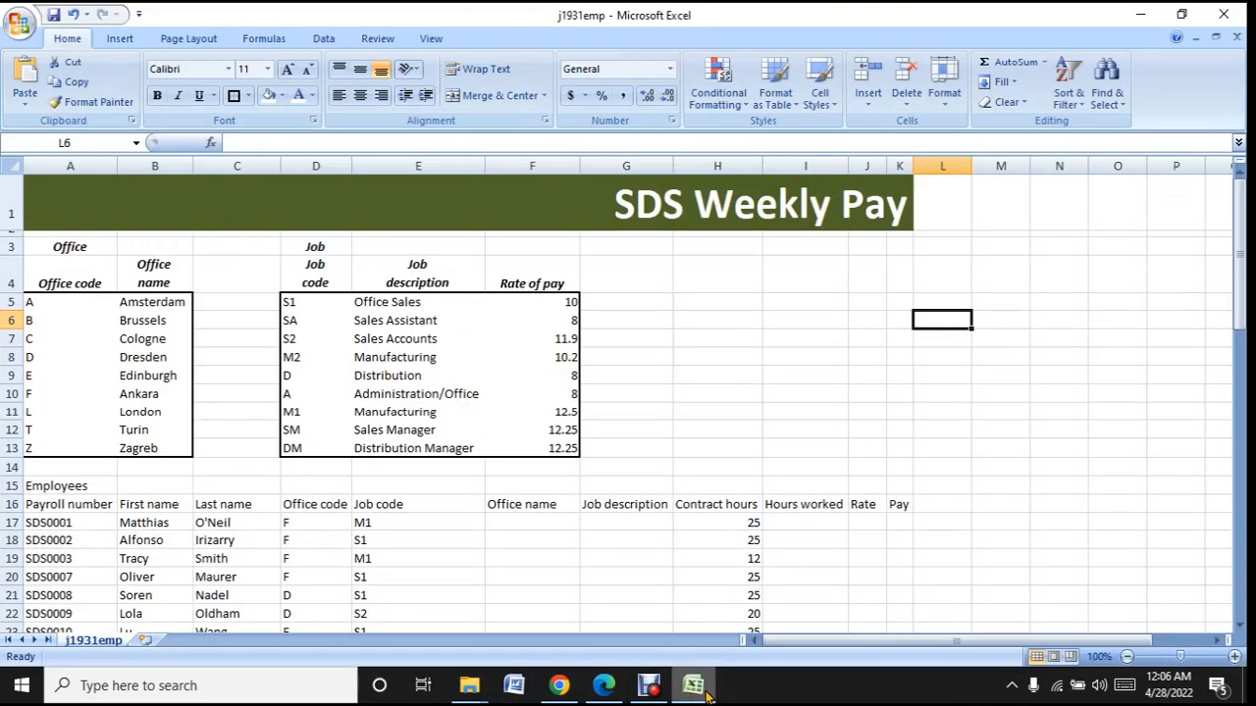
left_click(708, 694)
left_click(709, 695)
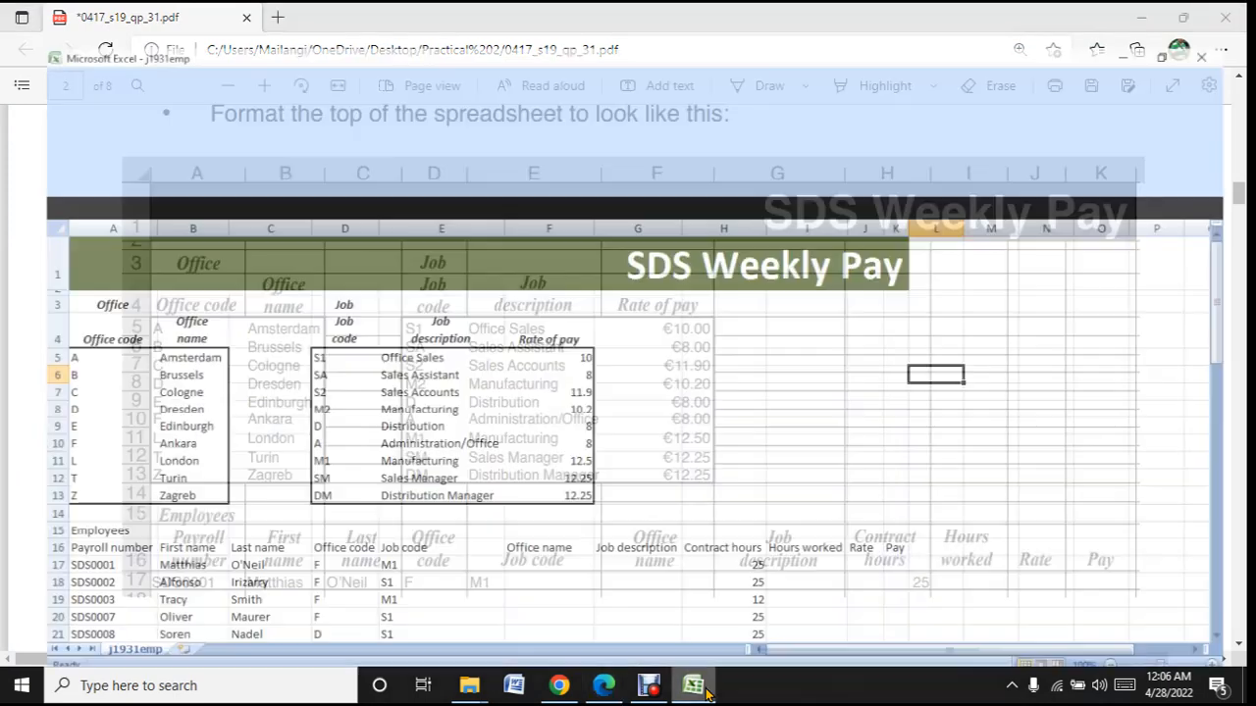
left_click(560, 323)
left_click_drag(566, 303, 565, 448)
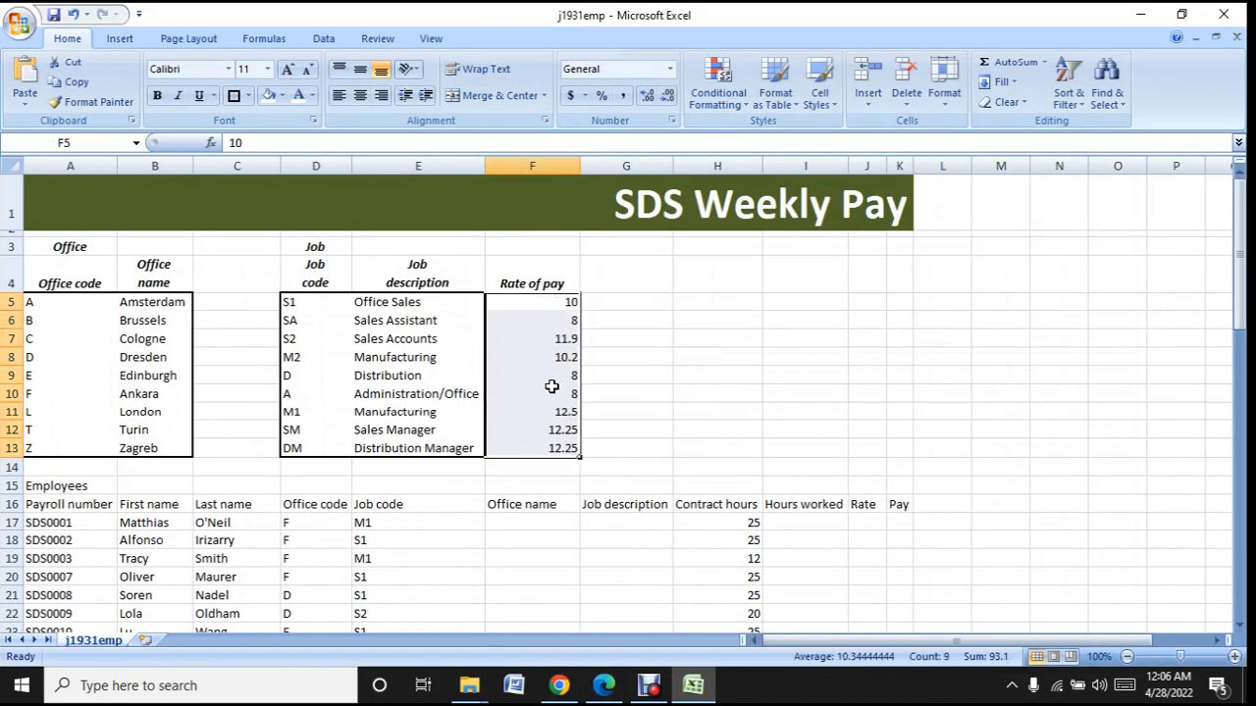
right_click(538, 359)
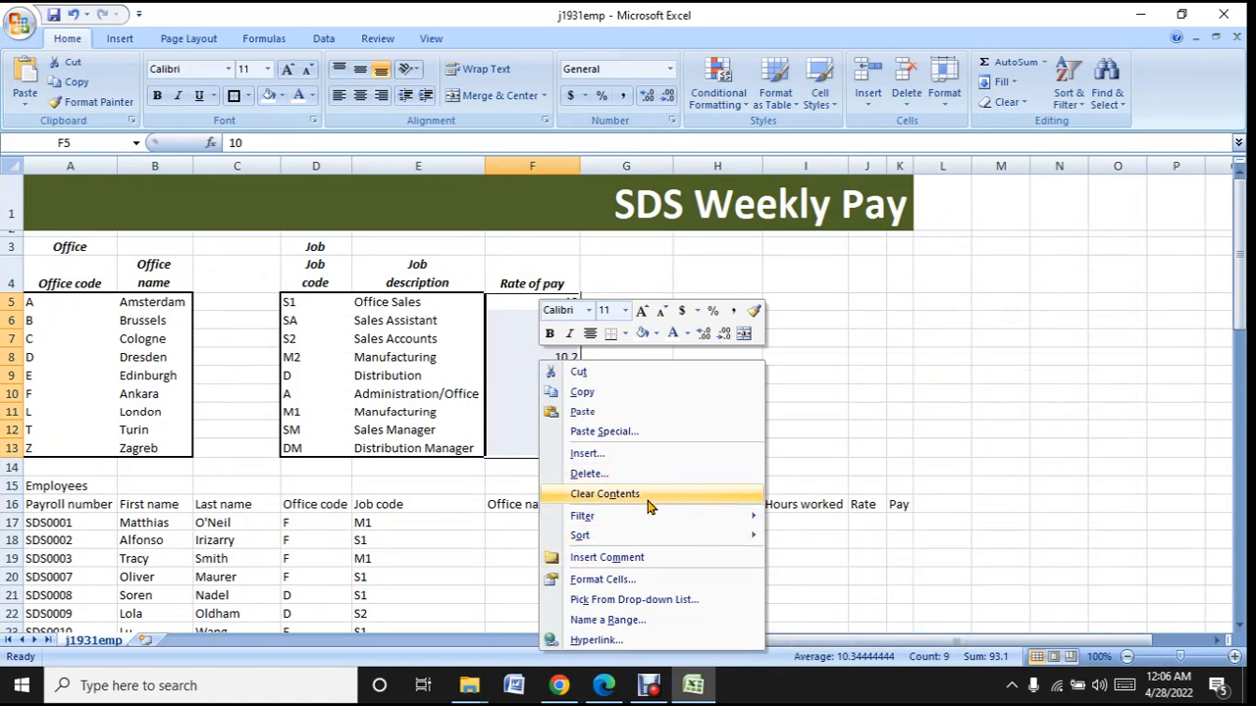
left_click(610, 586)
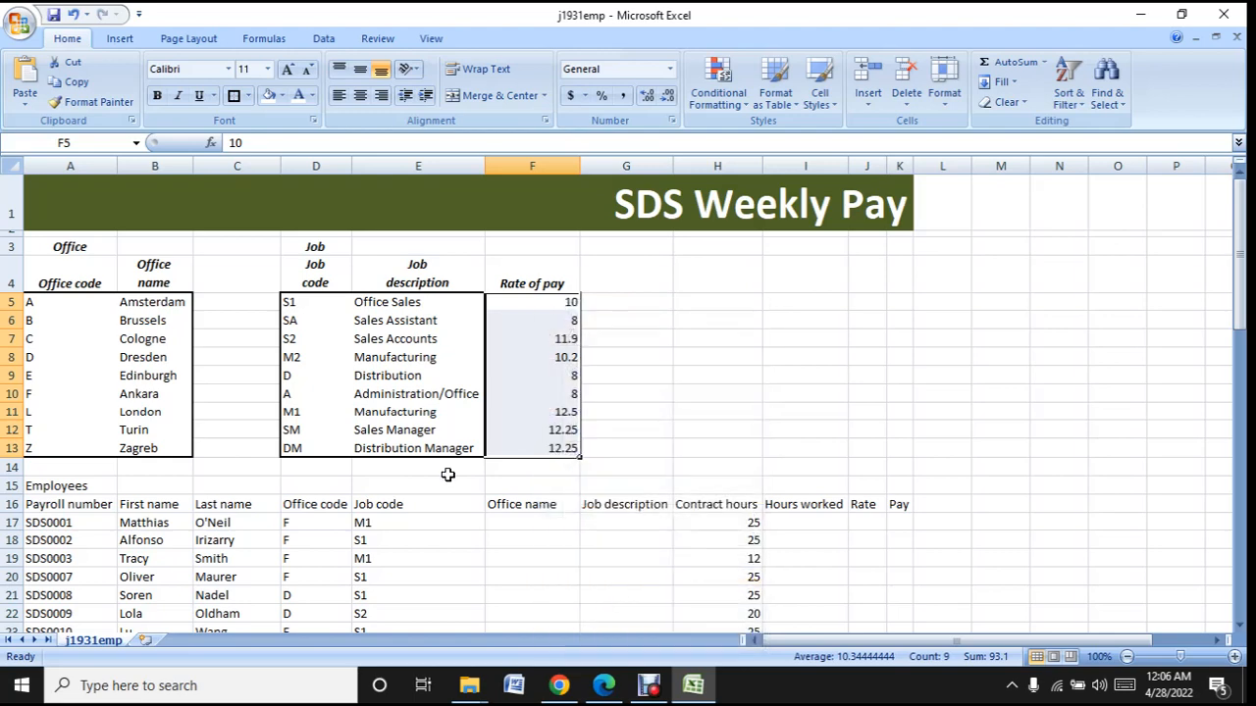
left_click(412, 350)
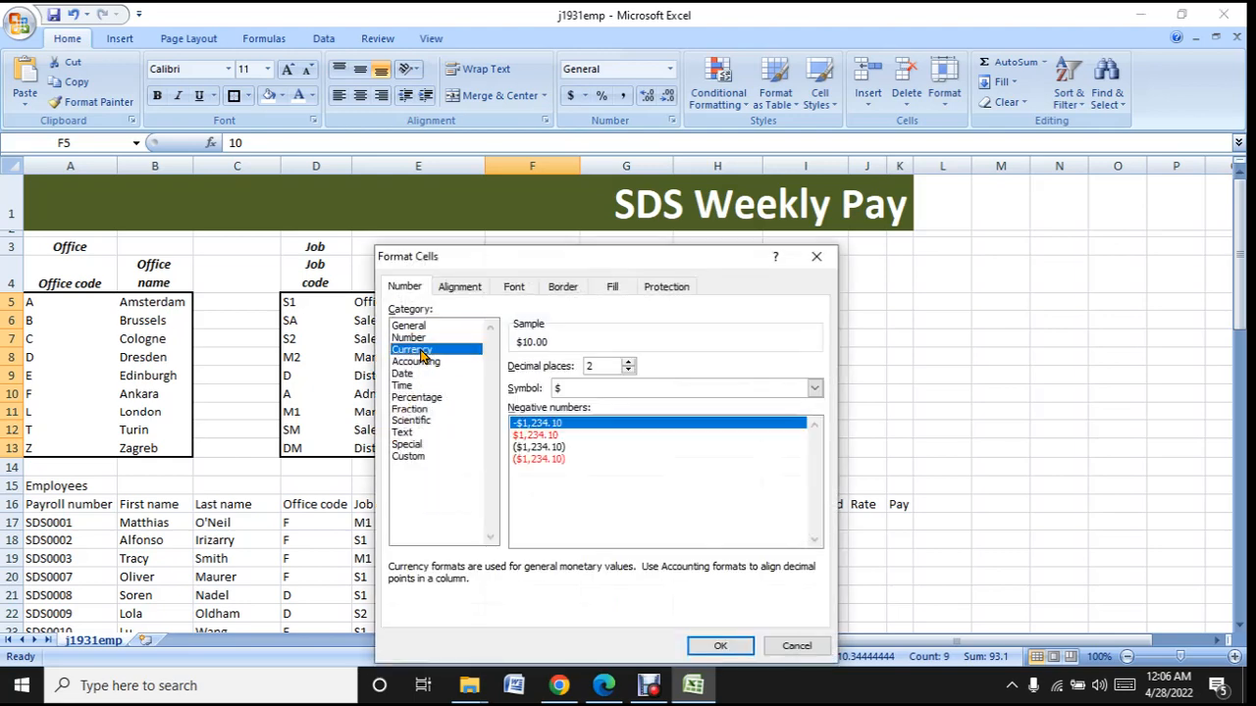
- Set the currency symbol for the rates of pay to € Euro (€ 123) and apply the format
left_click(814, 388)
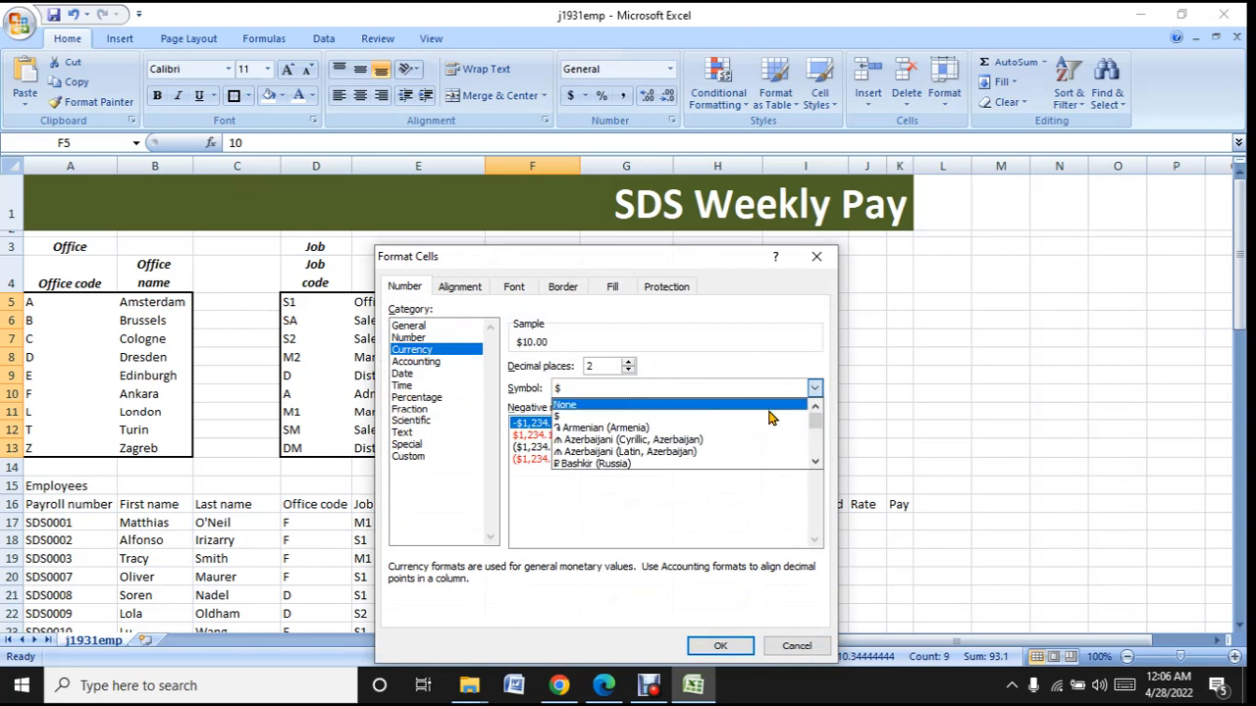
scroll(742, 438, "down", 3)
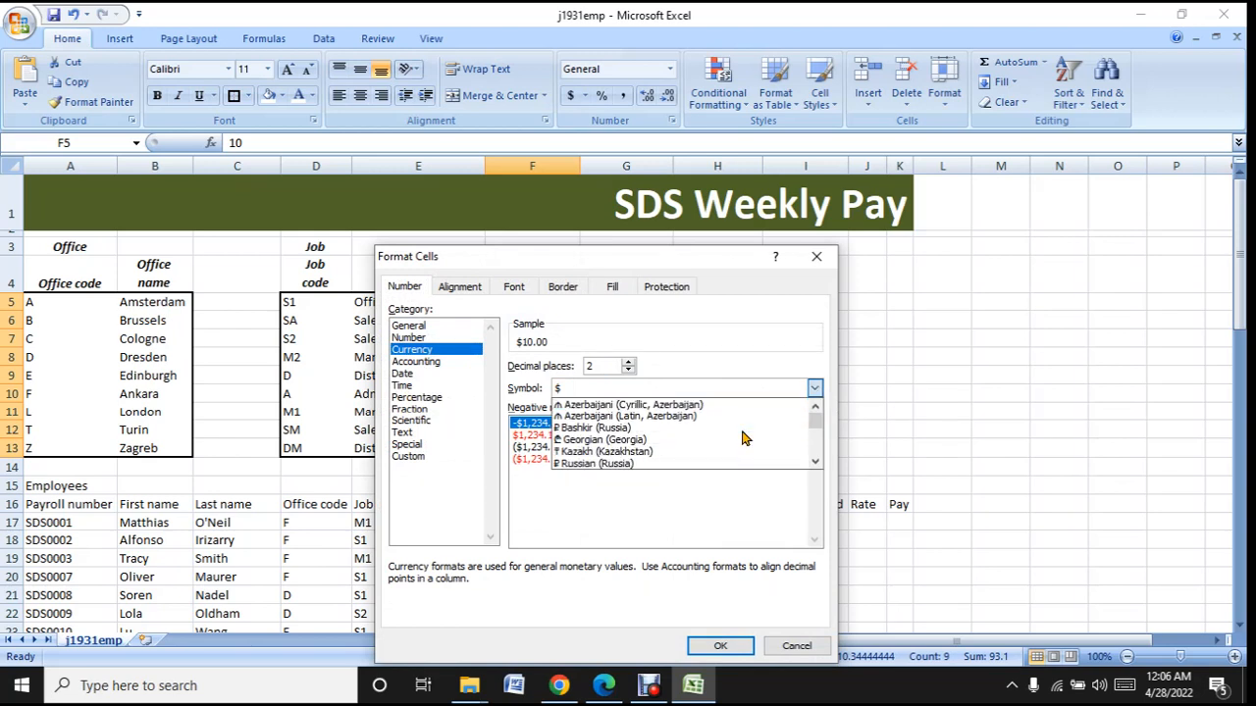
scroll(743, 438, "down", 10)
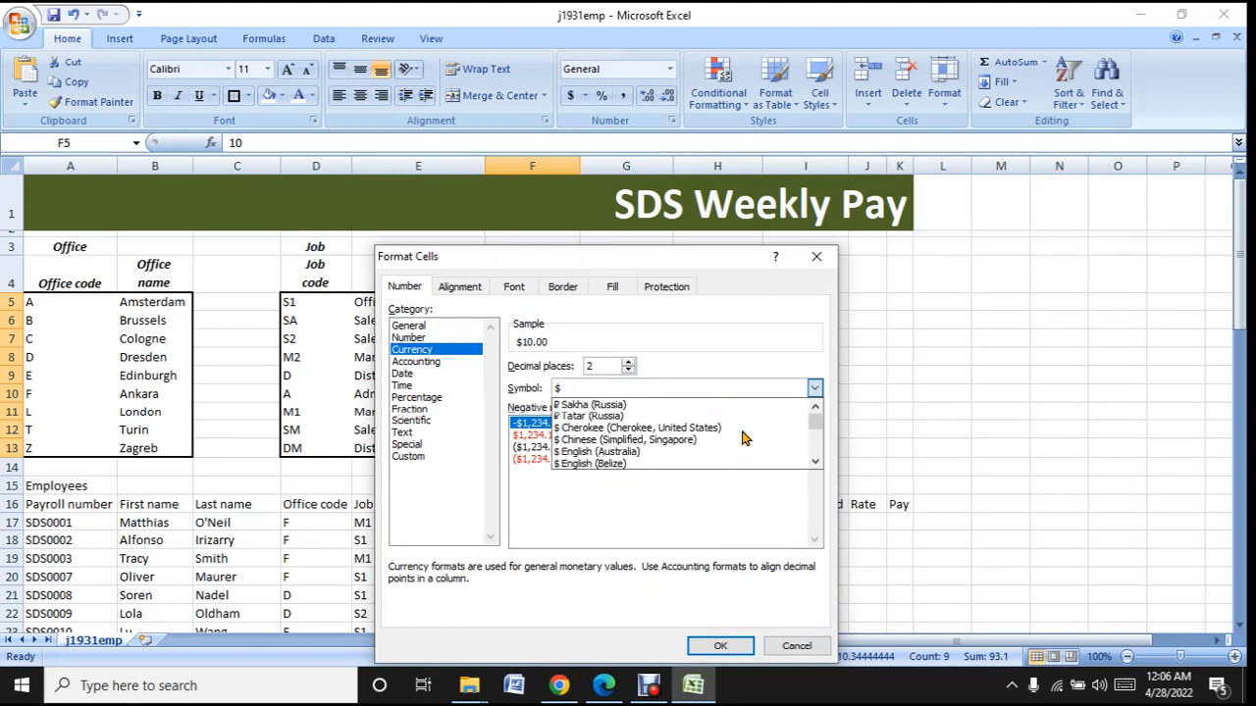
scroll(742, 437, "down", 15)
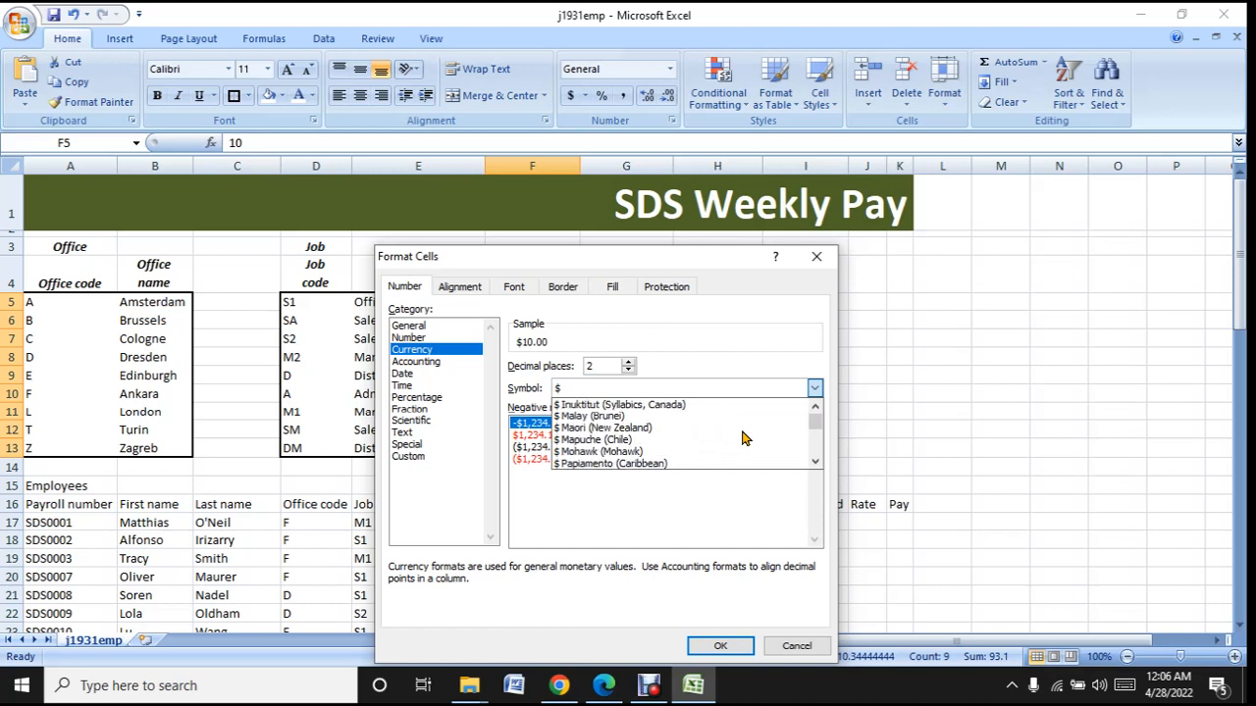
scroll(742, 438, "down", 9)
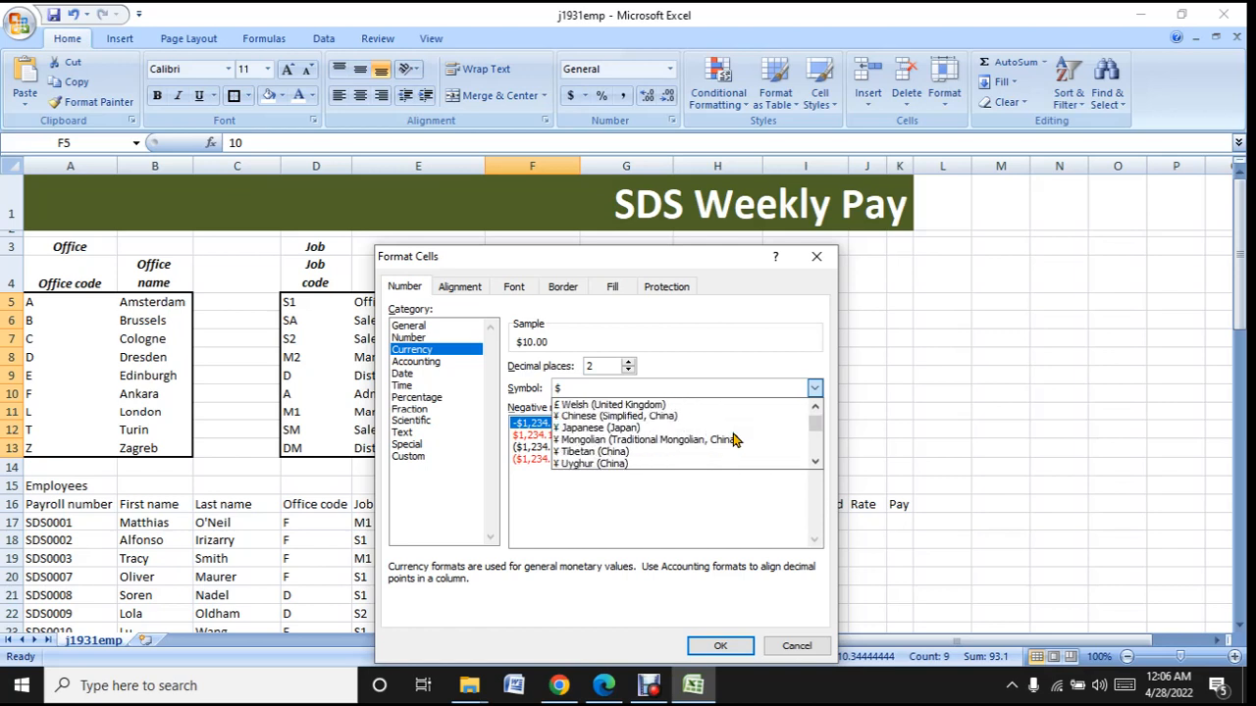
scroll(736, 439, "down", 2)
scroll(736, 439, "down", 5)
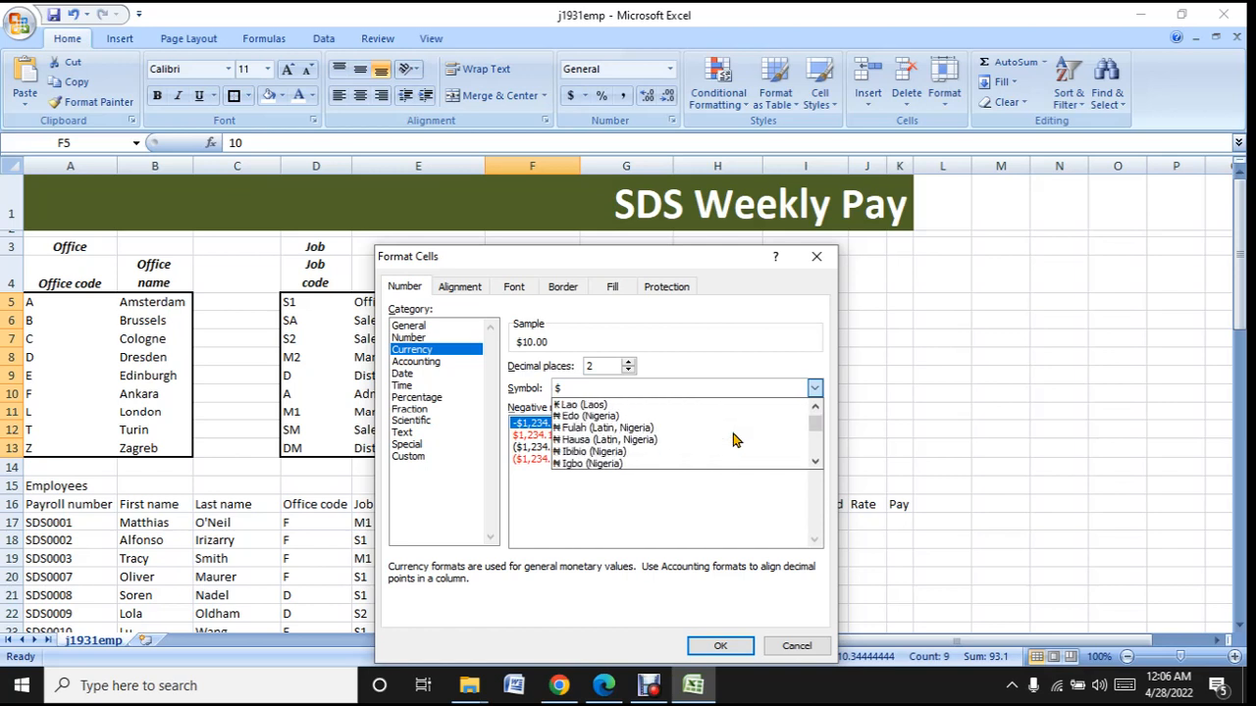
scroll(736, 439, "down", 4)
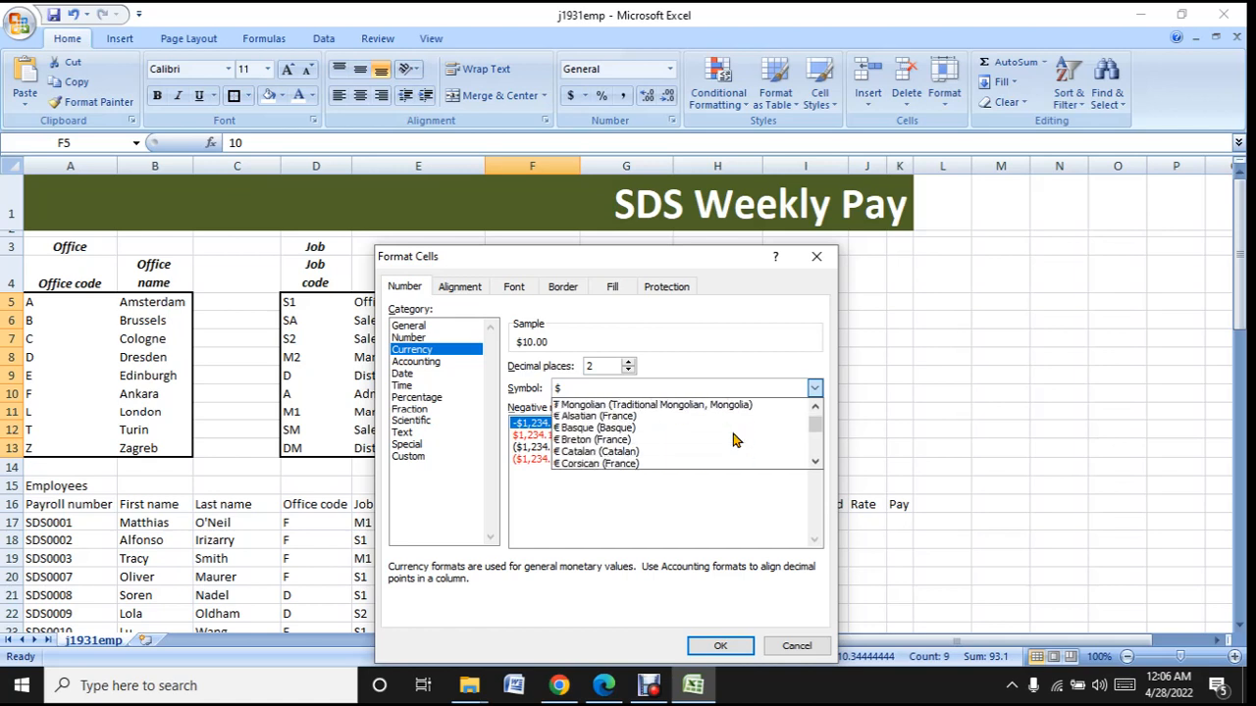
scroll(736, 440, "down", 1)
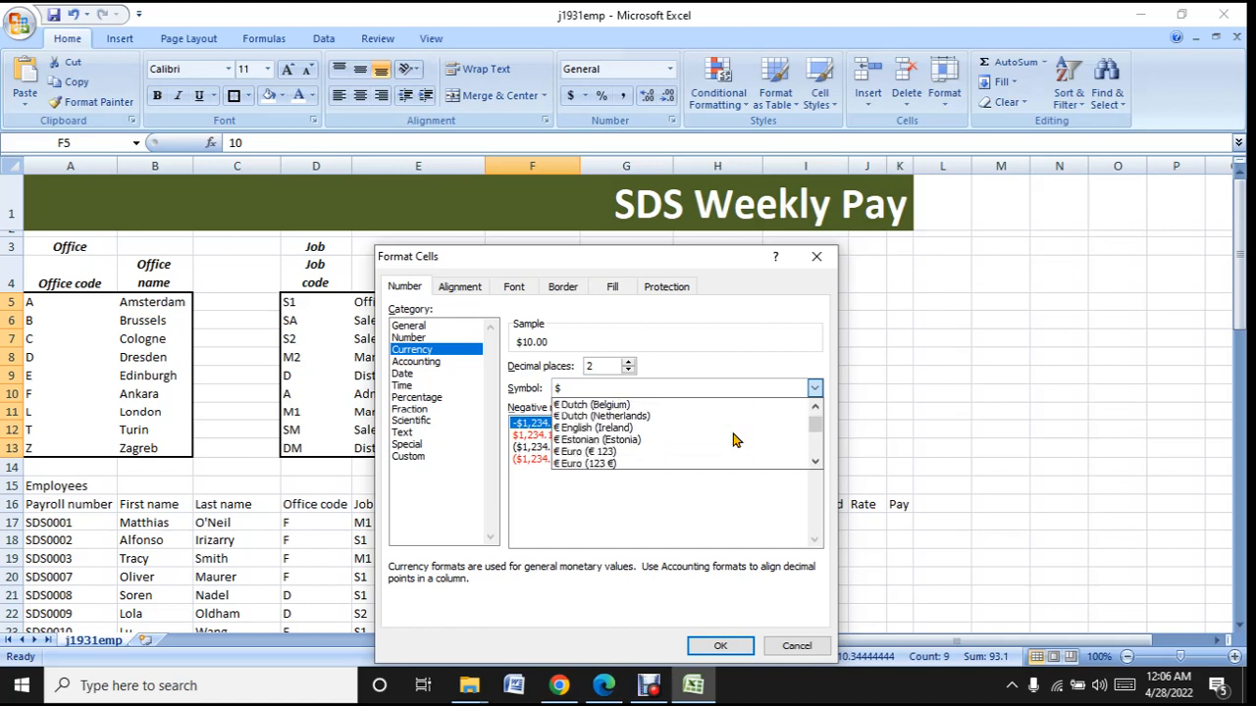
scroll(735, 439, "down", 1)
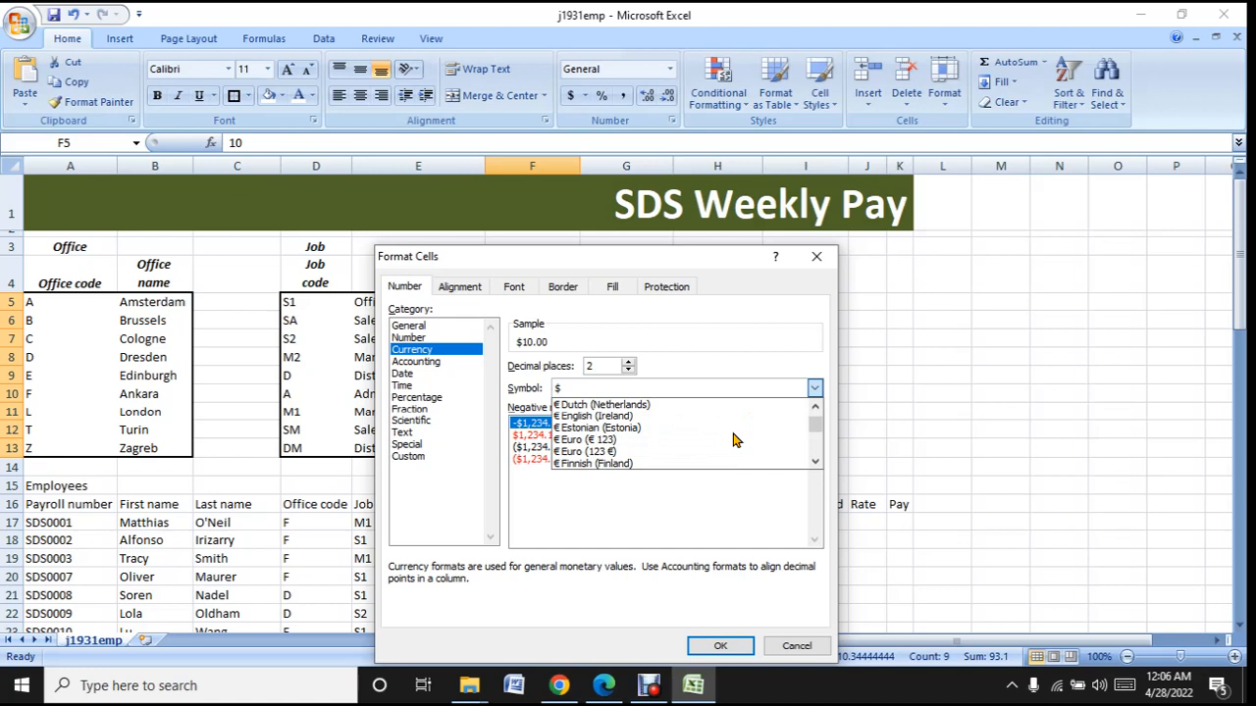
scroll(736, 439, "down", 1)
scroll(736, 439, "down", 1)
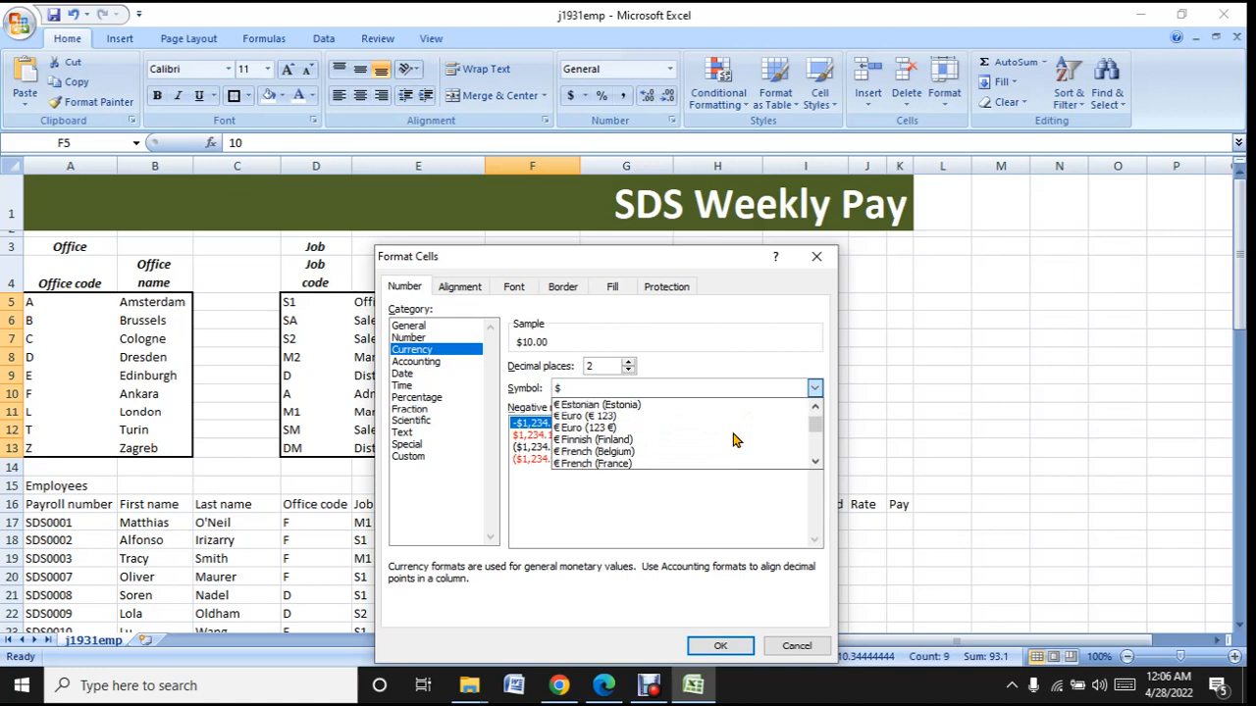
left_click(595, 421)
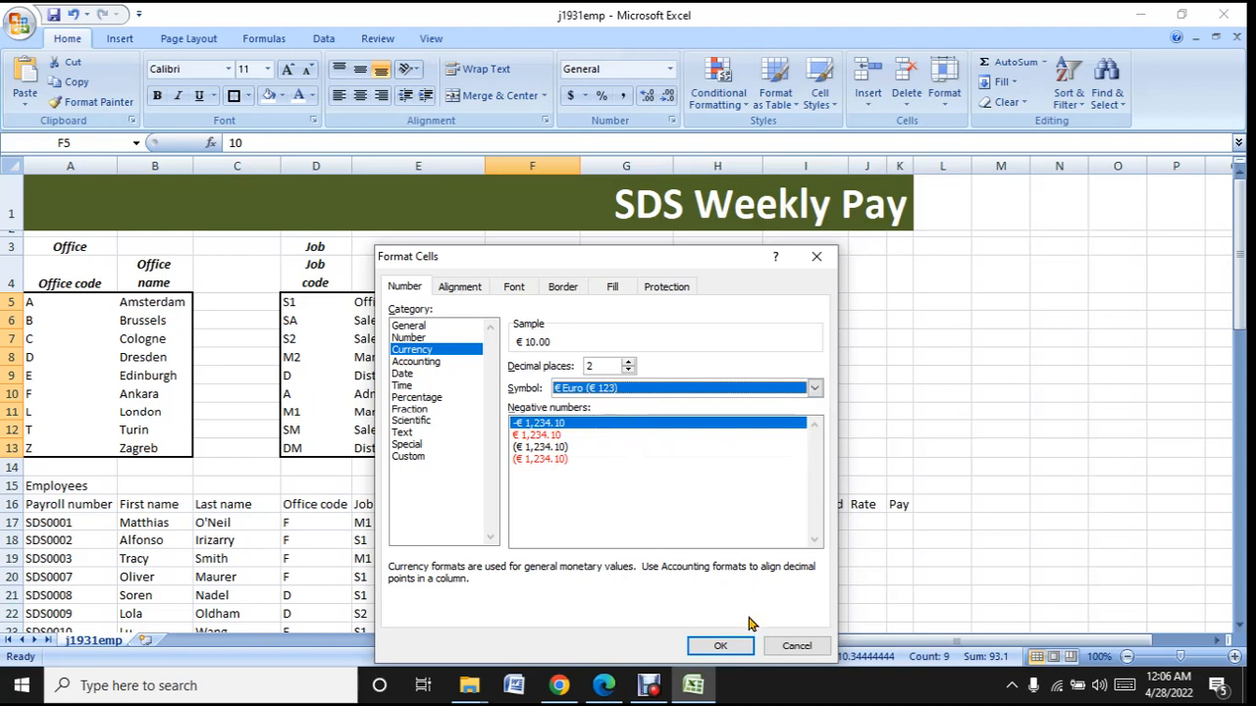
left_click(740, 647)
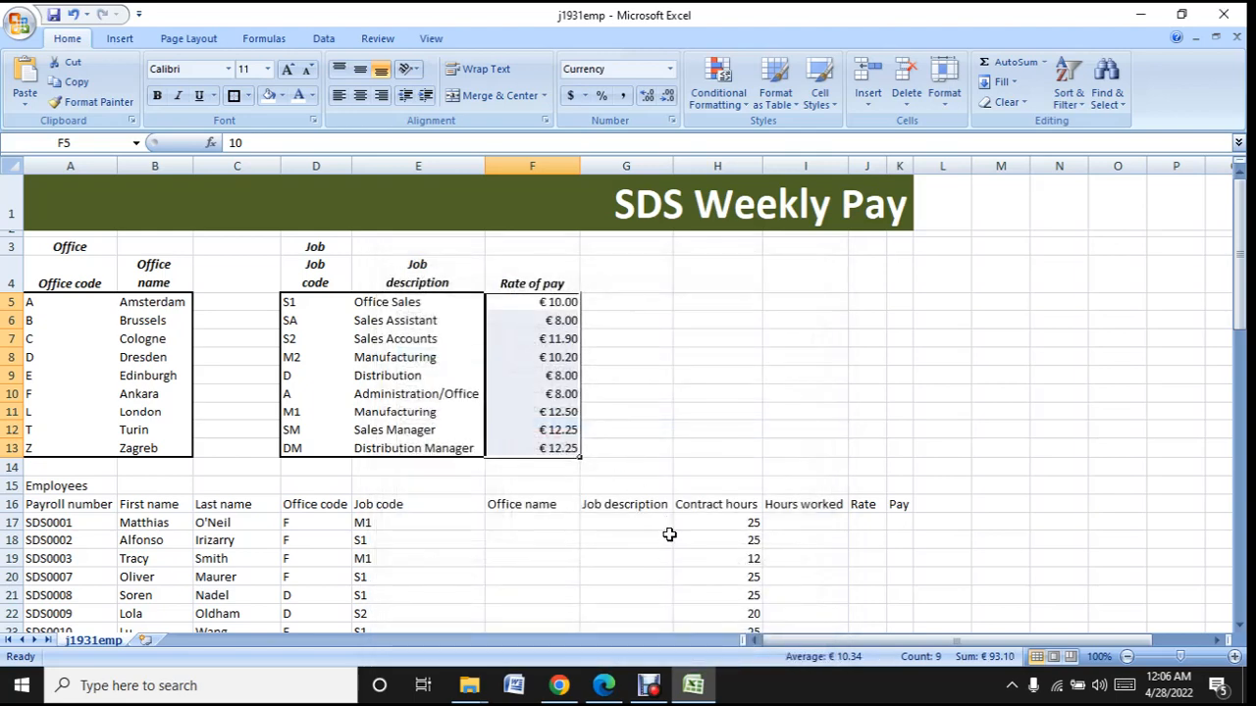
left_click(669, 413)
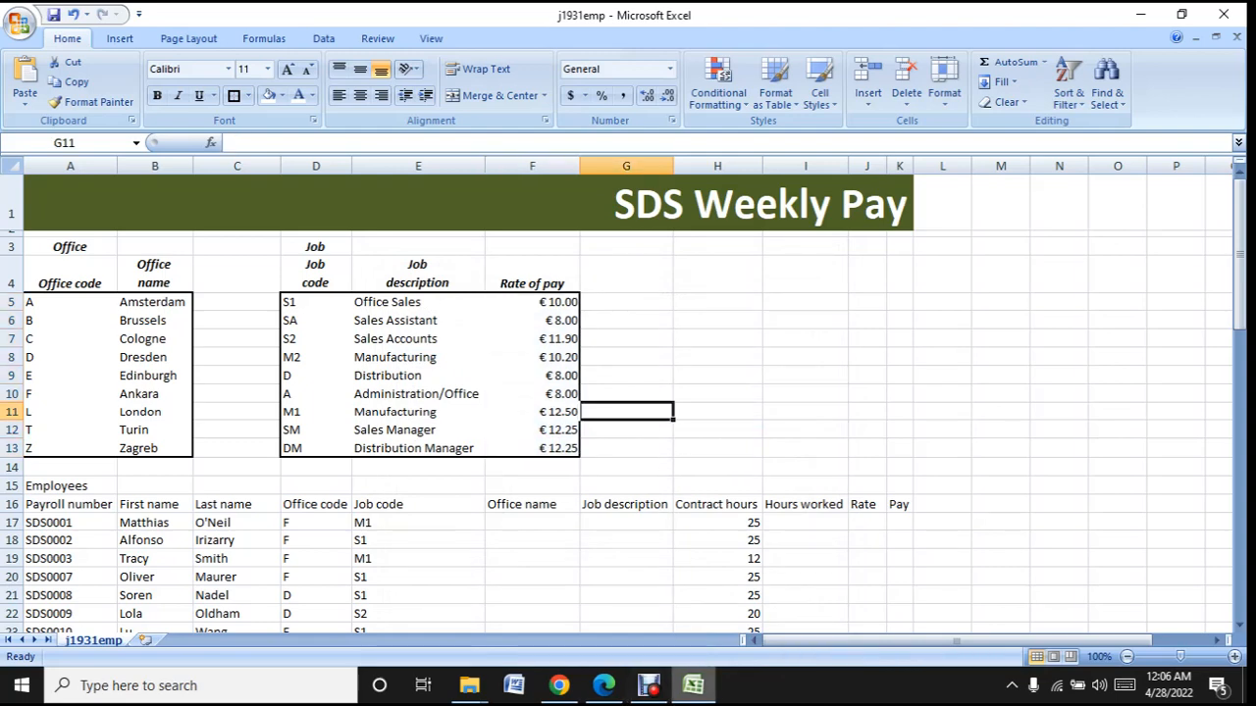
- Make the Employees heading and column headings in rows 15 and 16 bold and italic, centred horizontally and vertically
left_click(712, 693)
left_click(712, 692)
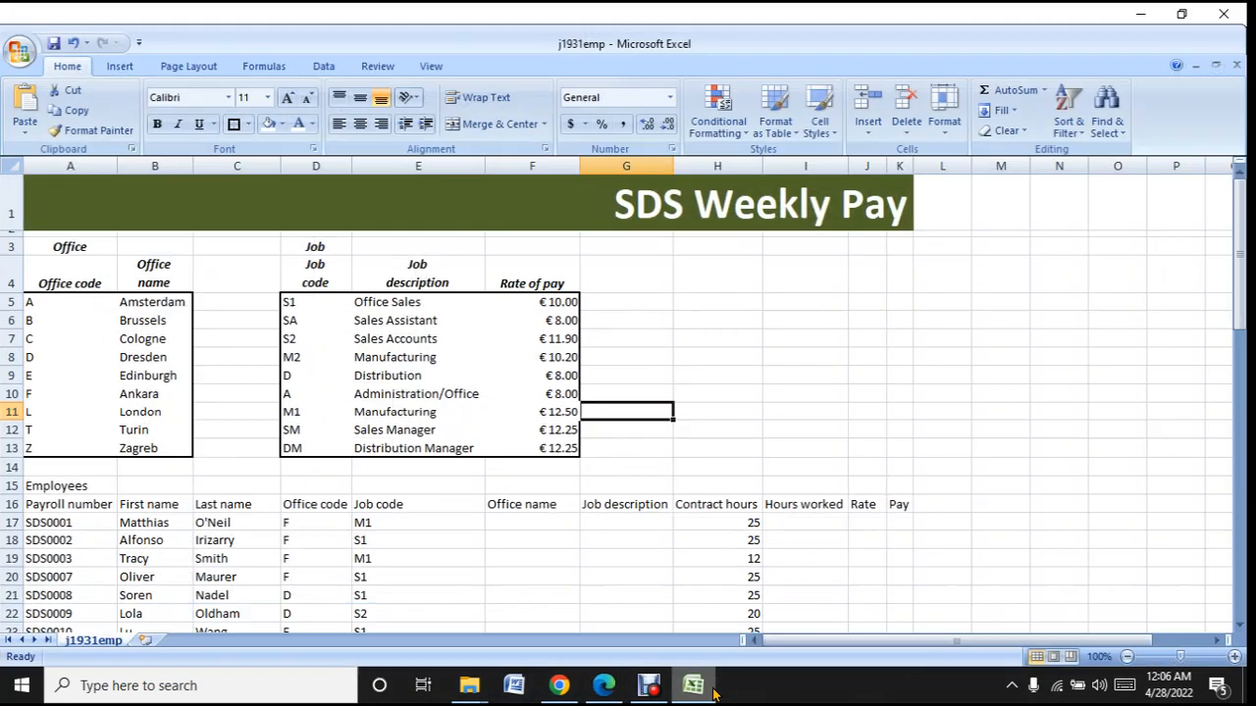
left_click(12, 487)
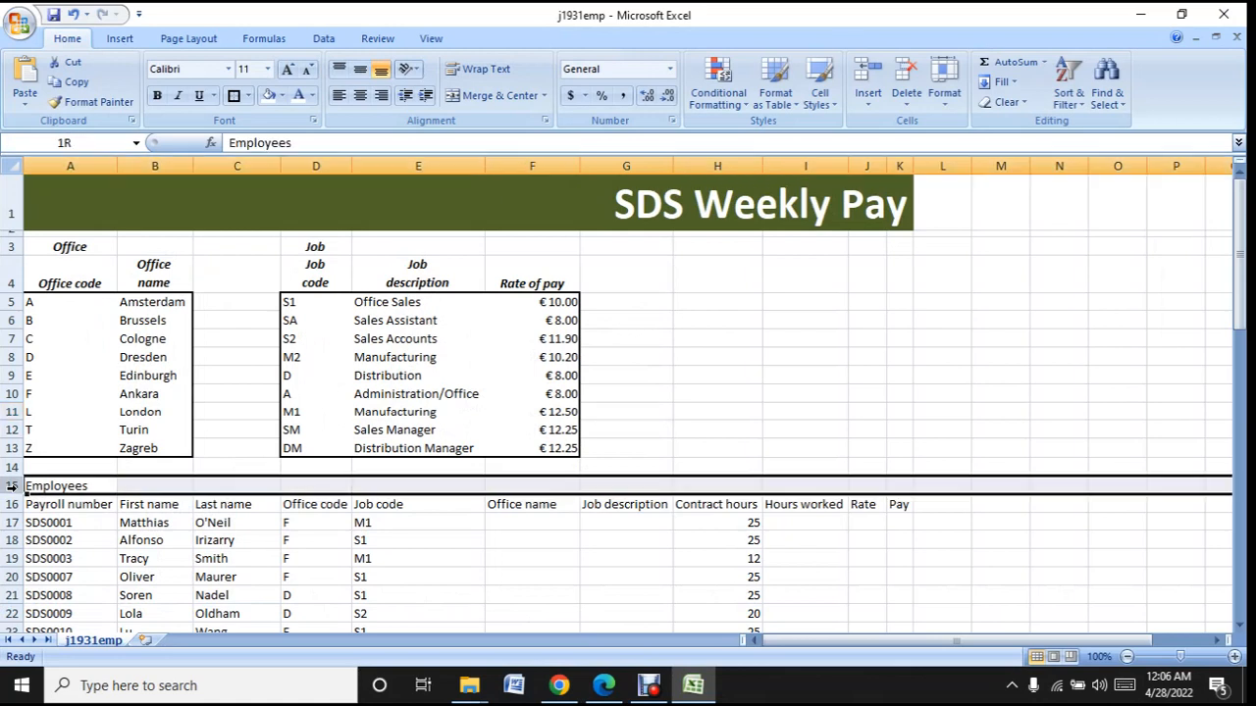
mouse_move(11, 498)
left_mouse_down()
mouse_move(14, 541)
mouse_move(20, 506)
left_mouse_up()
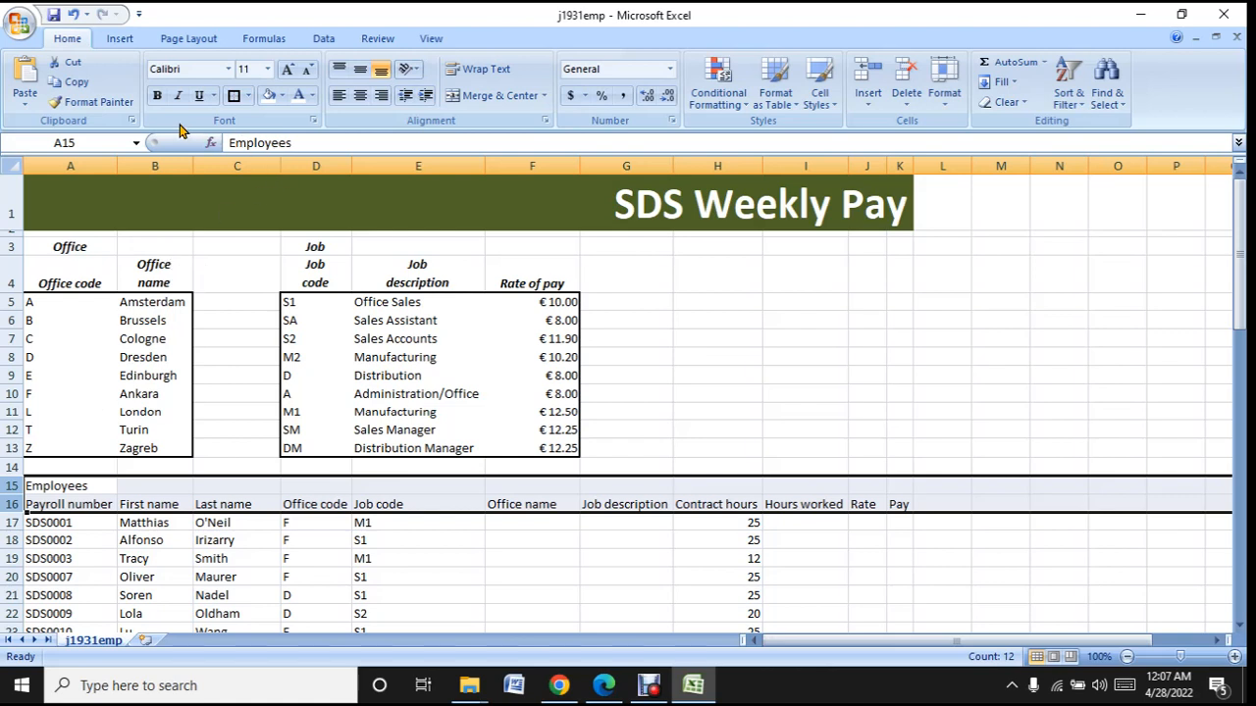
left_click(157, 95)
left_click(179, 95)
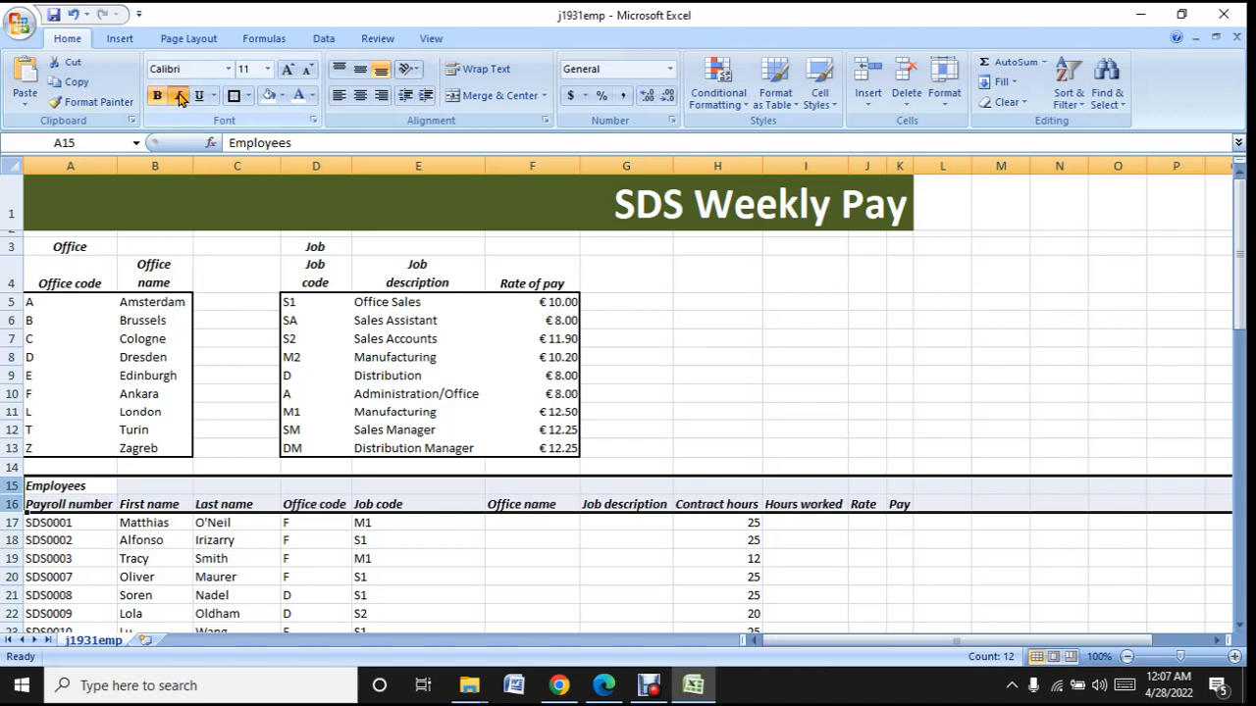
left_click(361, 101)
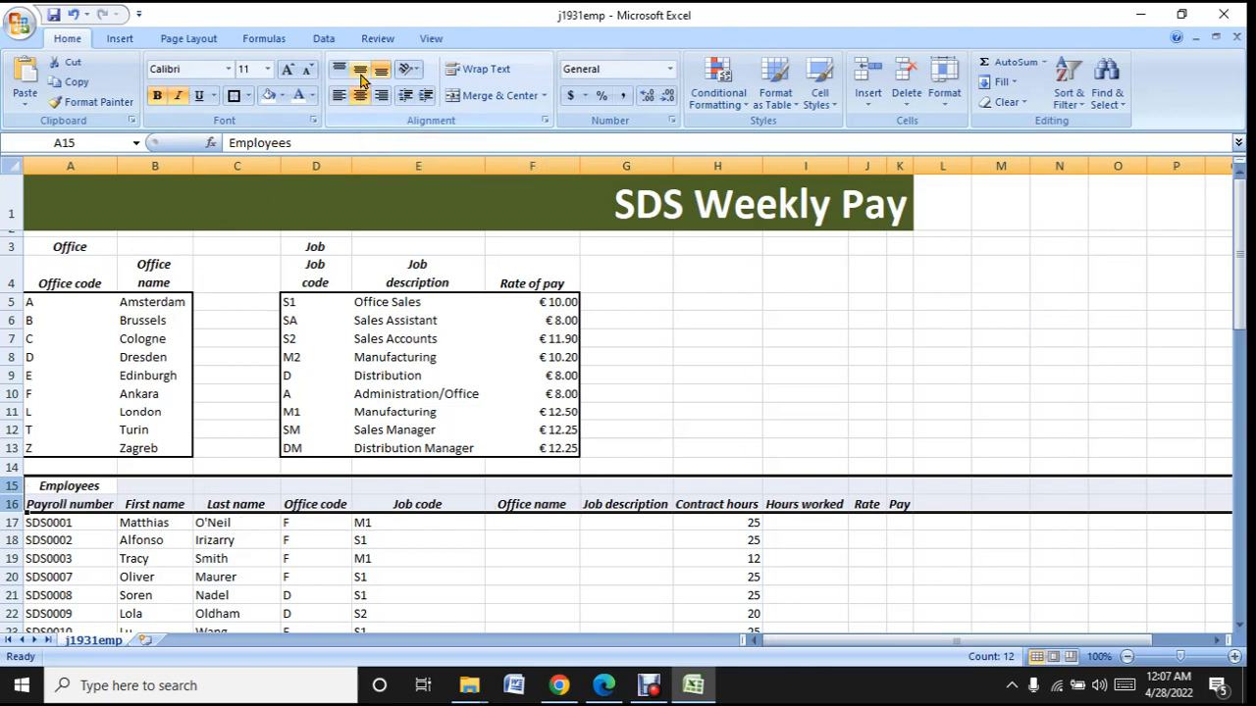
left_click(361, 72)
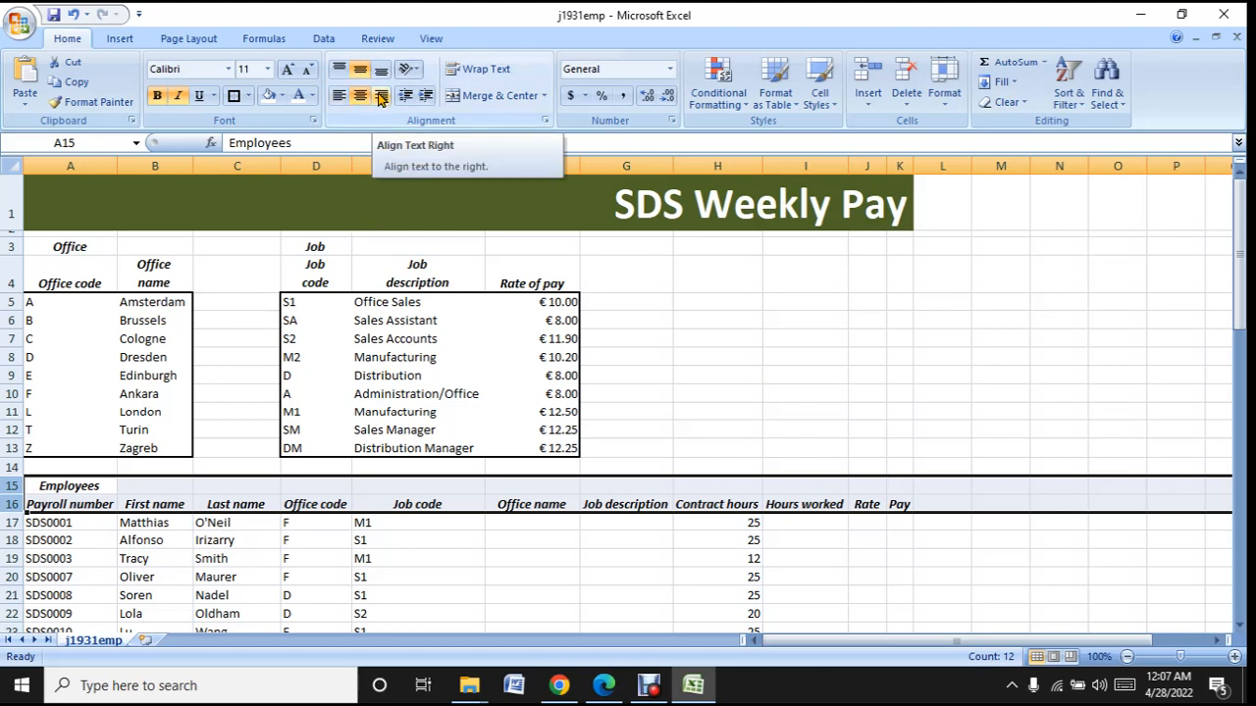
- Compare the employee column headings with the sample in Edge and return to Excel
left_click(690, 560)
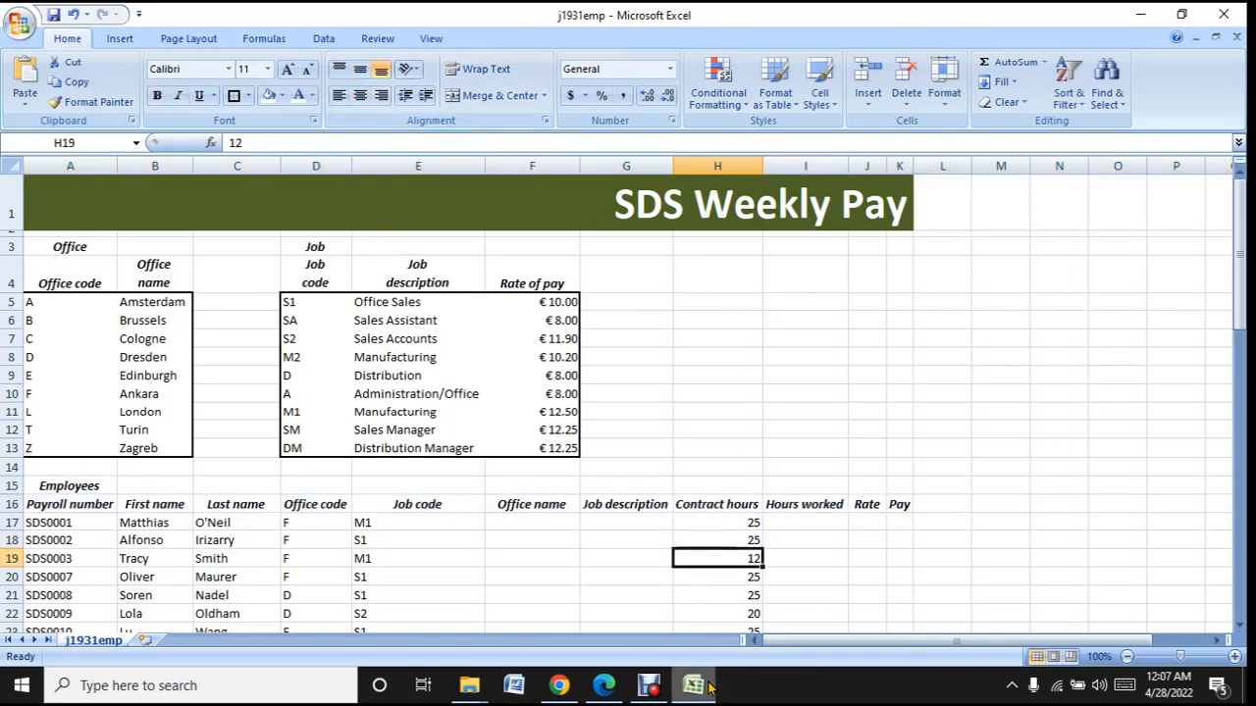
left_click(698, 686)
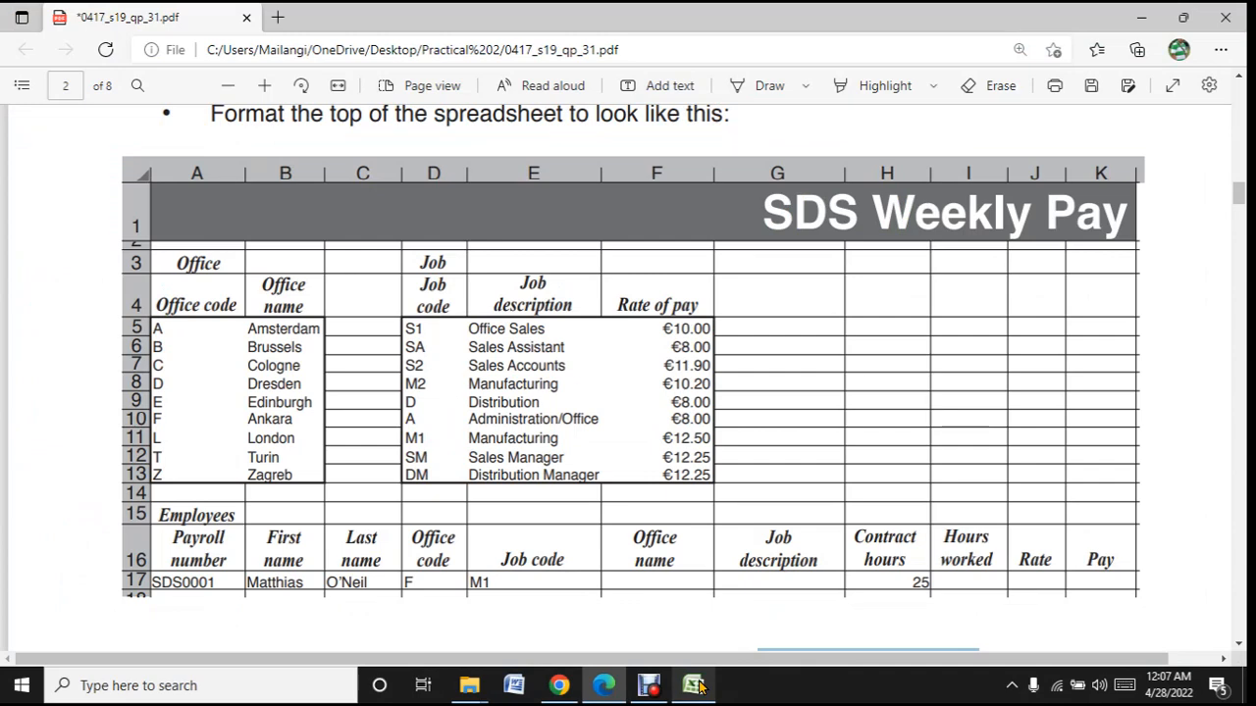
left_click(698, 686)
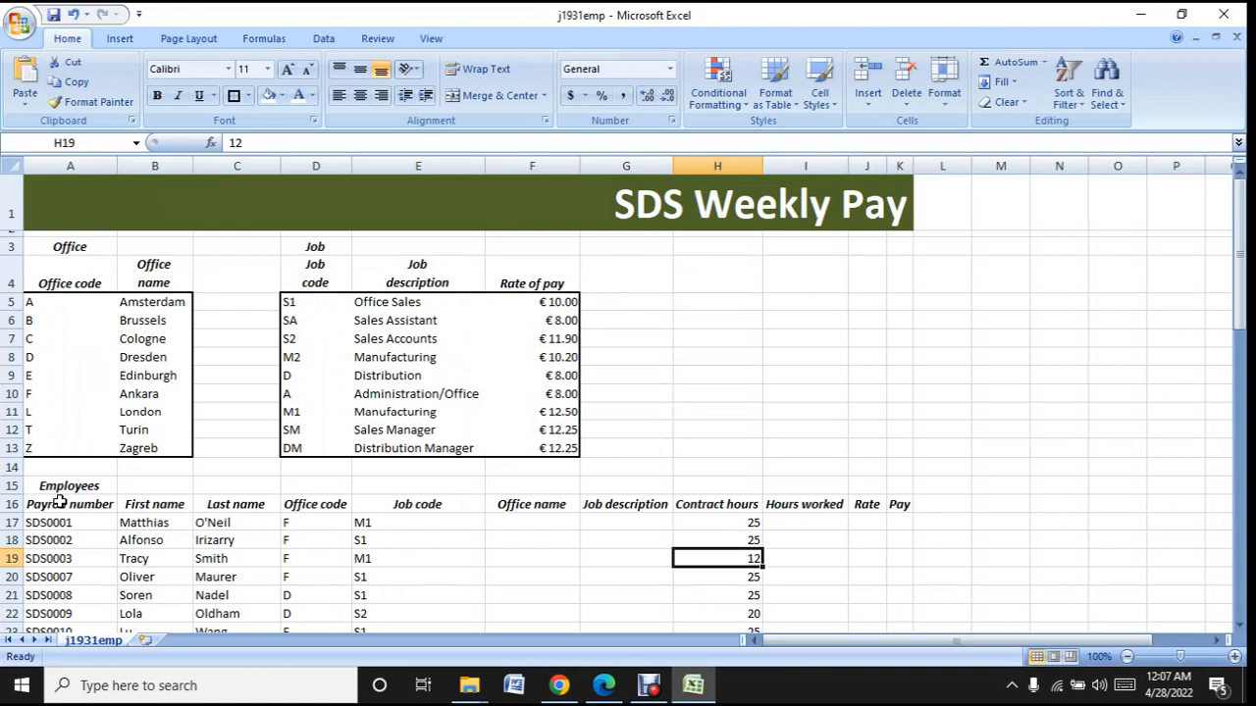
- Turn on text wrapping for the employee column headings in A16:D16 and F16:I16
left_click_drag(61, 504, 314, 507)
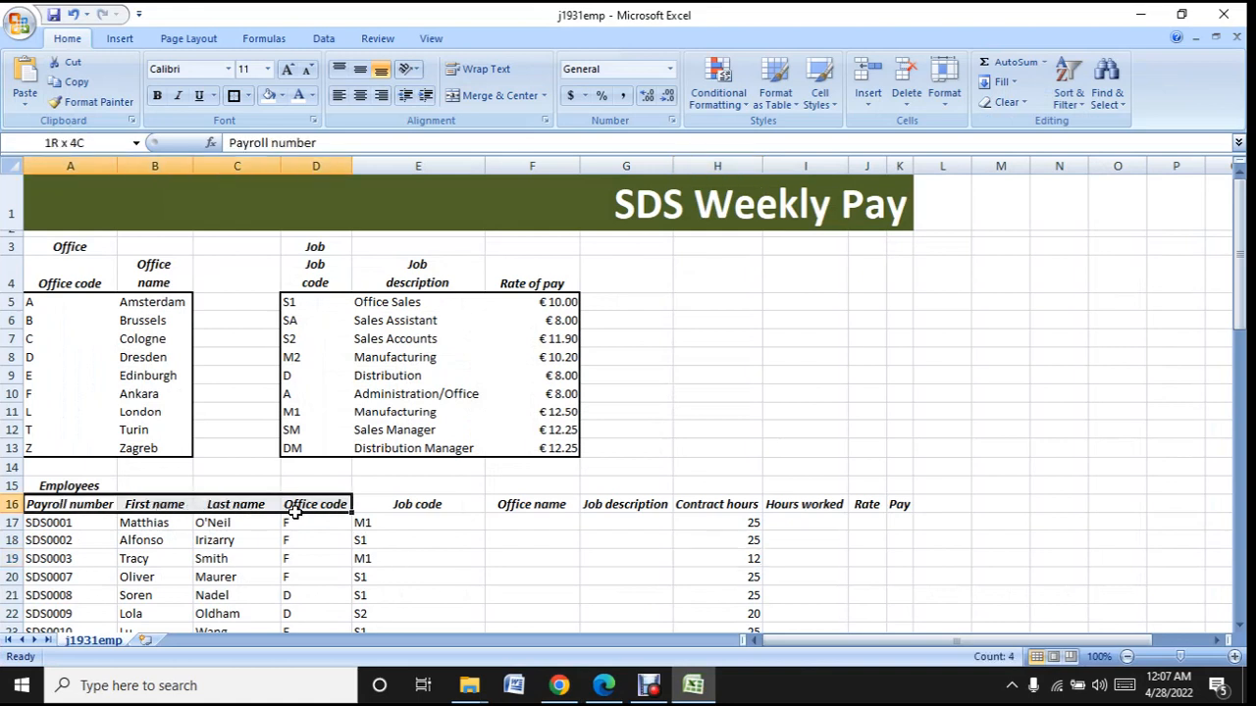
left_click(481, 68)
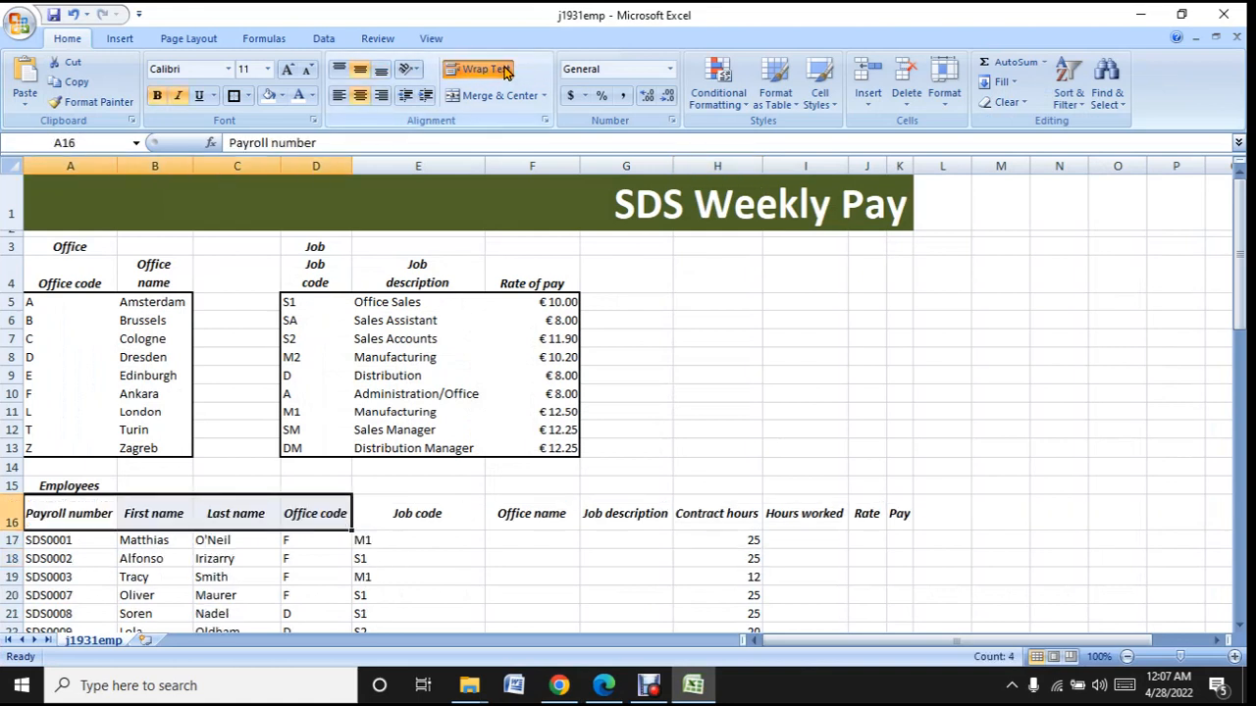
left_click(531, 557)
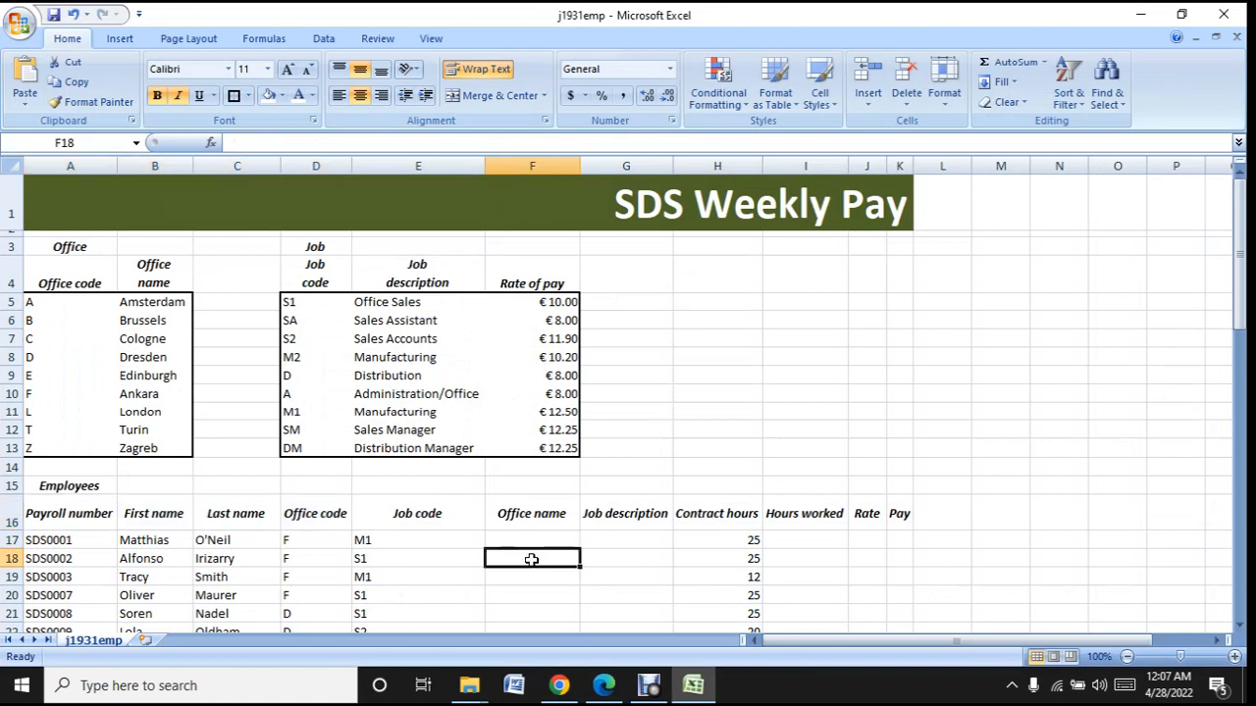
left_click(534, 510)
left_click_drag(588, 510, 788, 513)
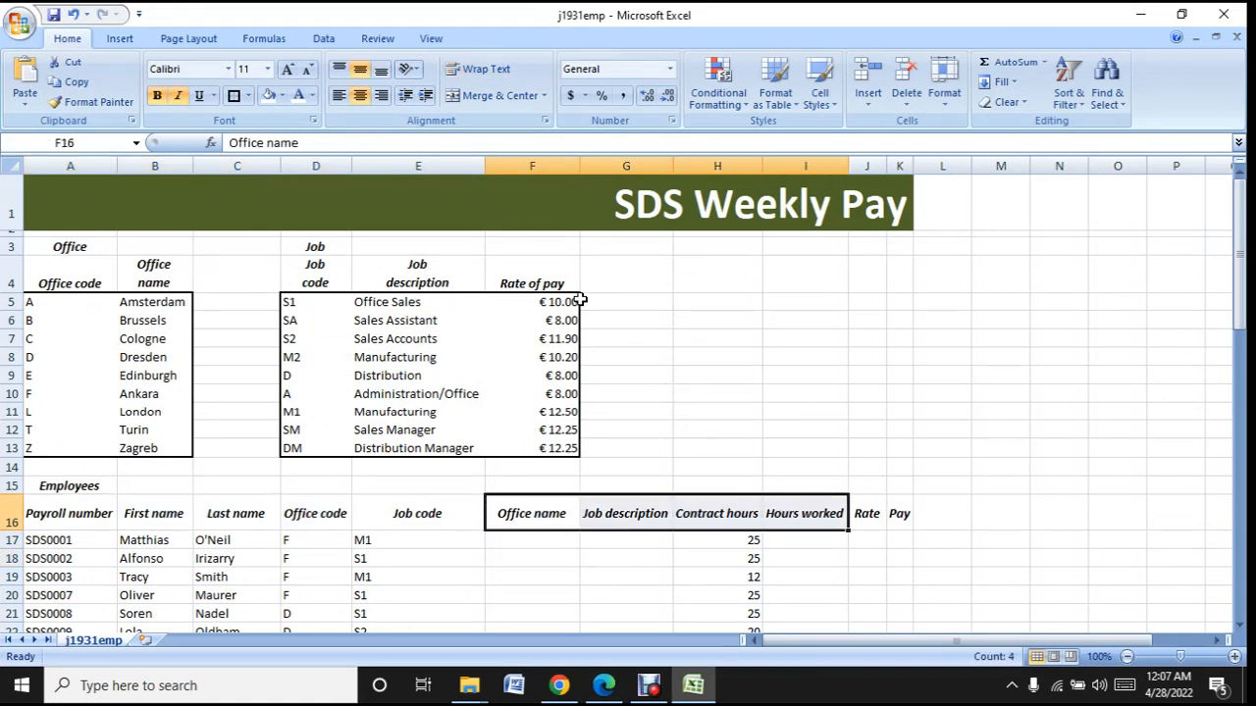
left_click(602, 575)
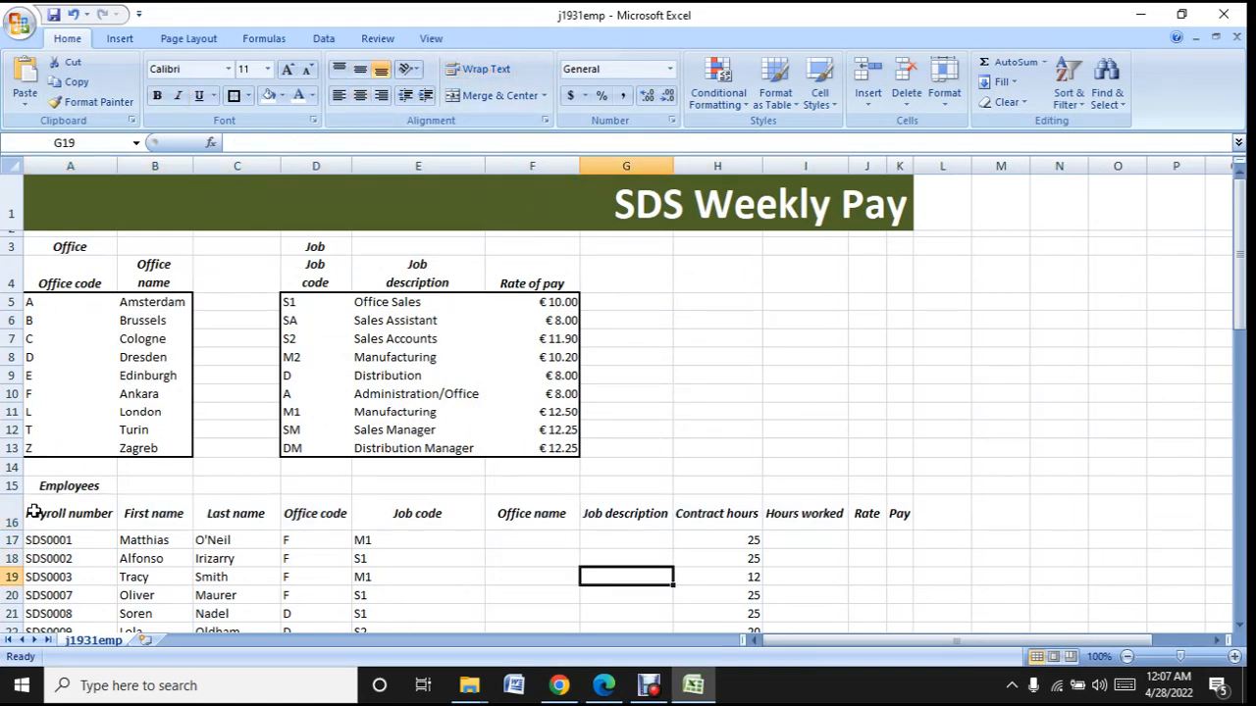
- Narrow column A so the Payroll number heading wraps onto two lines, and AutoFit the widths of all the sheet's columns
left_click(34, 515)
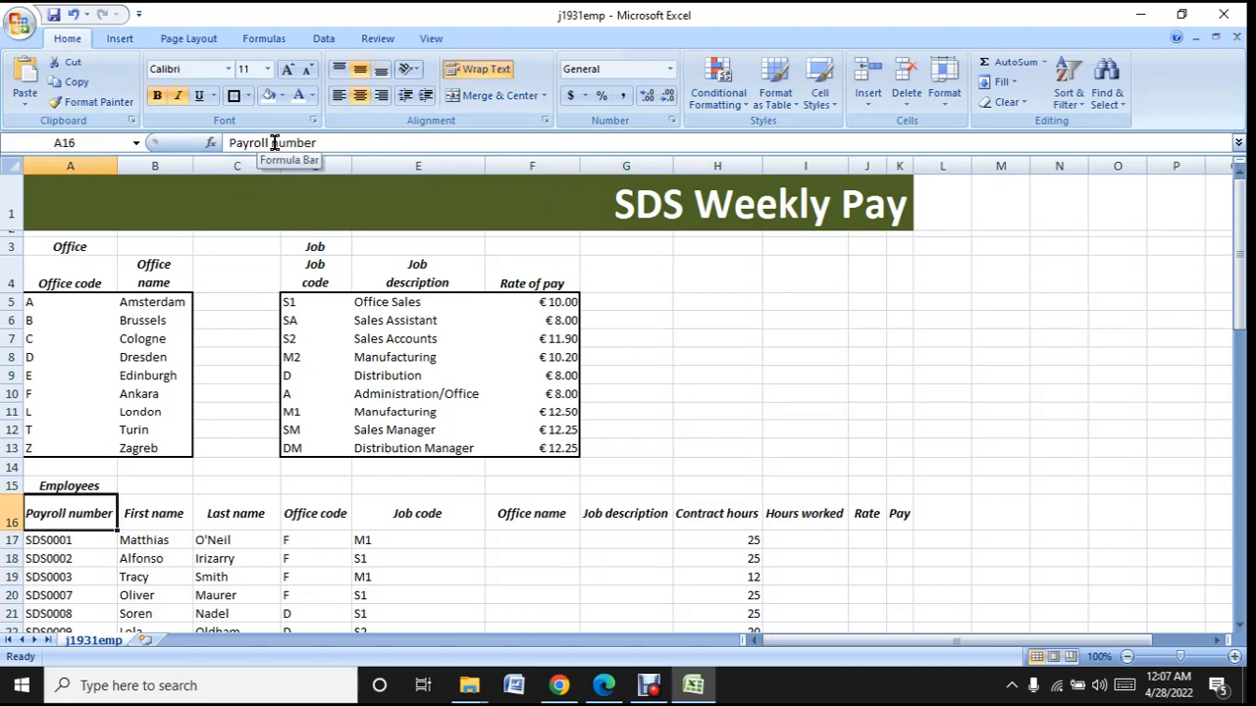
double_click(118, 165)
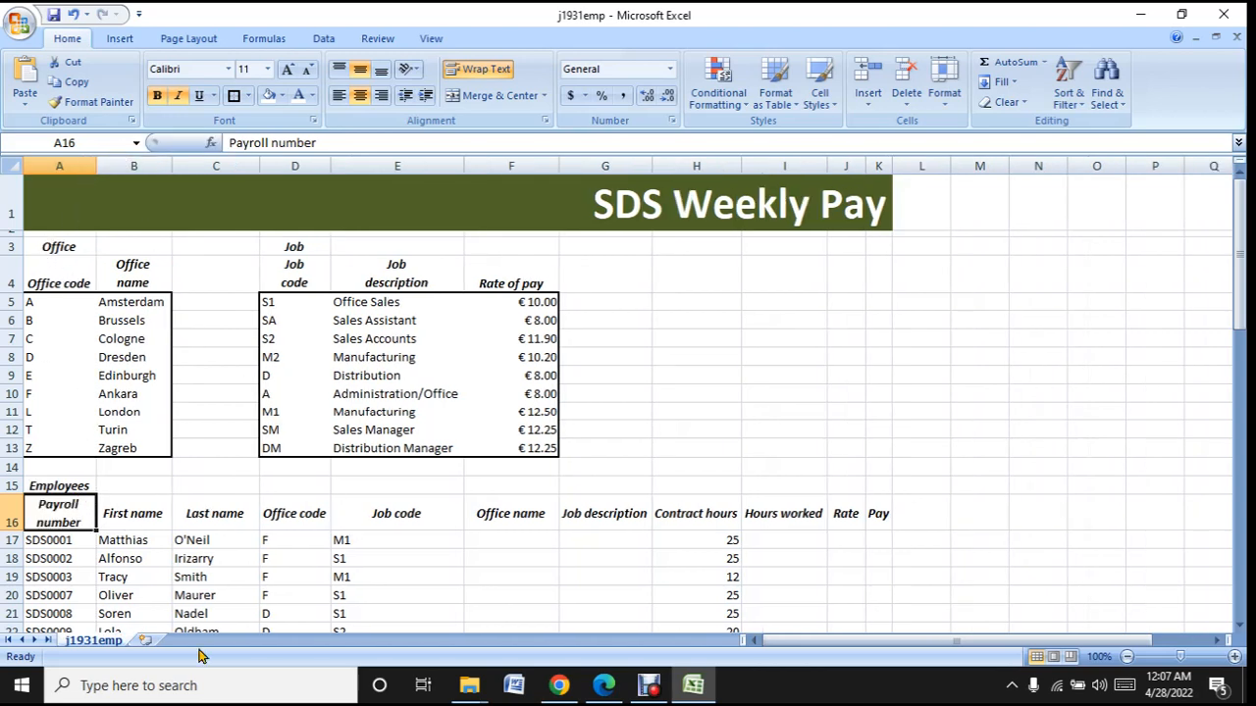
left_click(158, 522)
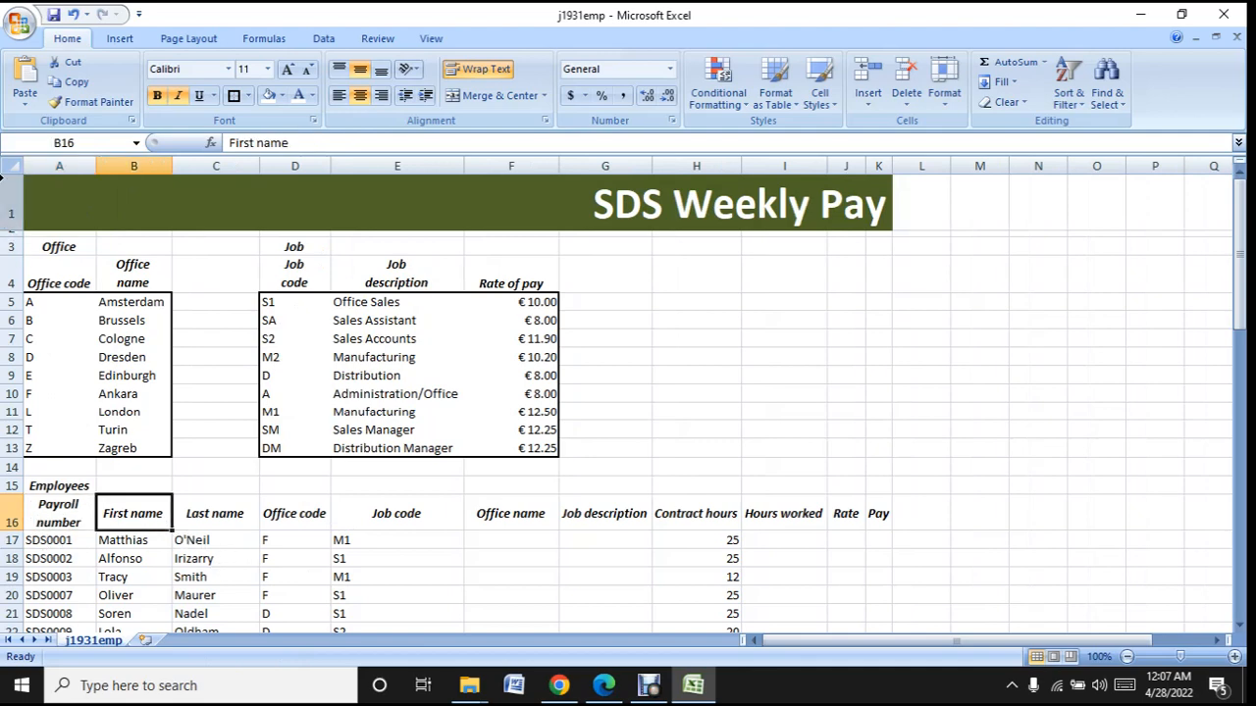
left_click(12, 165)
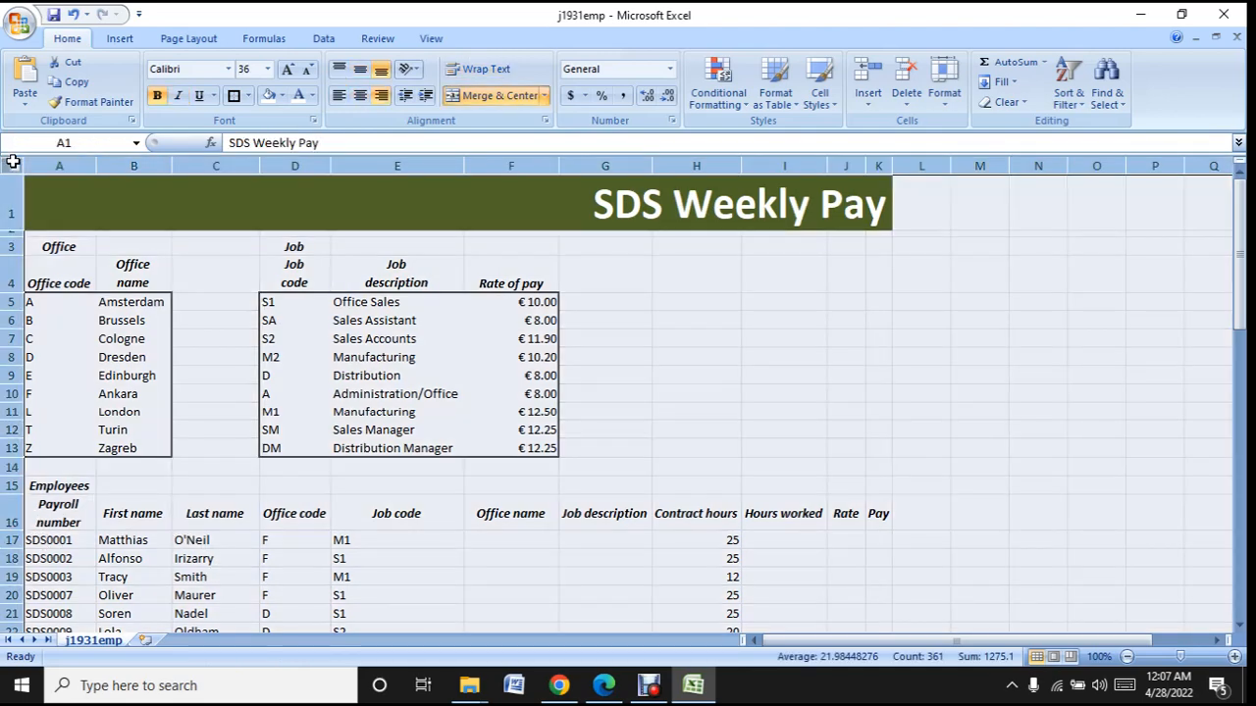
double_click(96, 165)
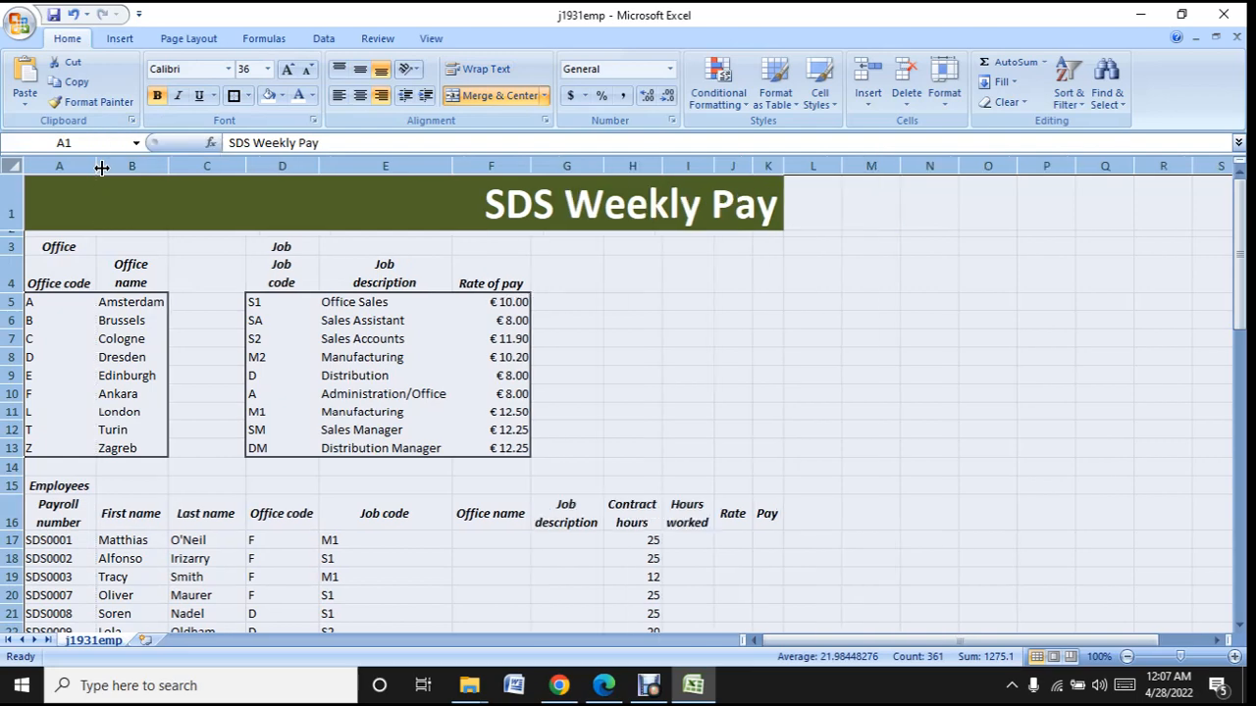
left_click(610, 612)
- Check the sample in Edge, and add extra spaces between the words of the First name and Last name headings in B16 and C16 to split them over two lines
left_click(709, 694)
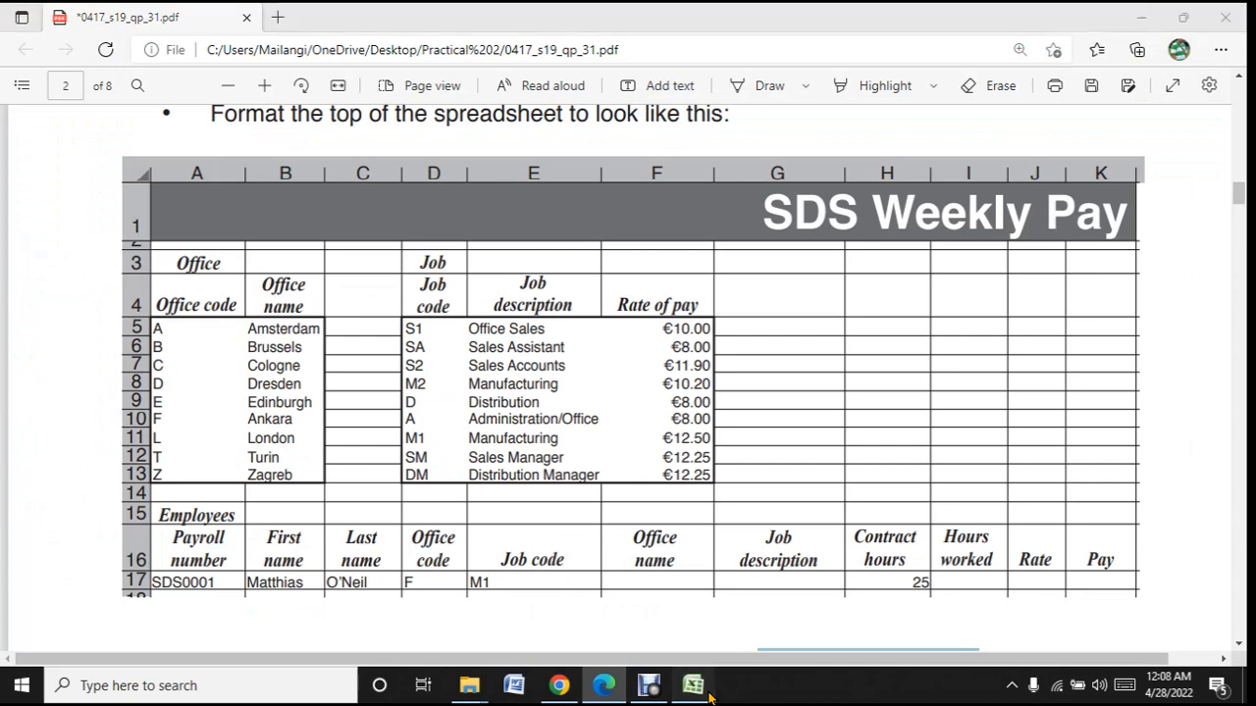
left_click(709, 694)
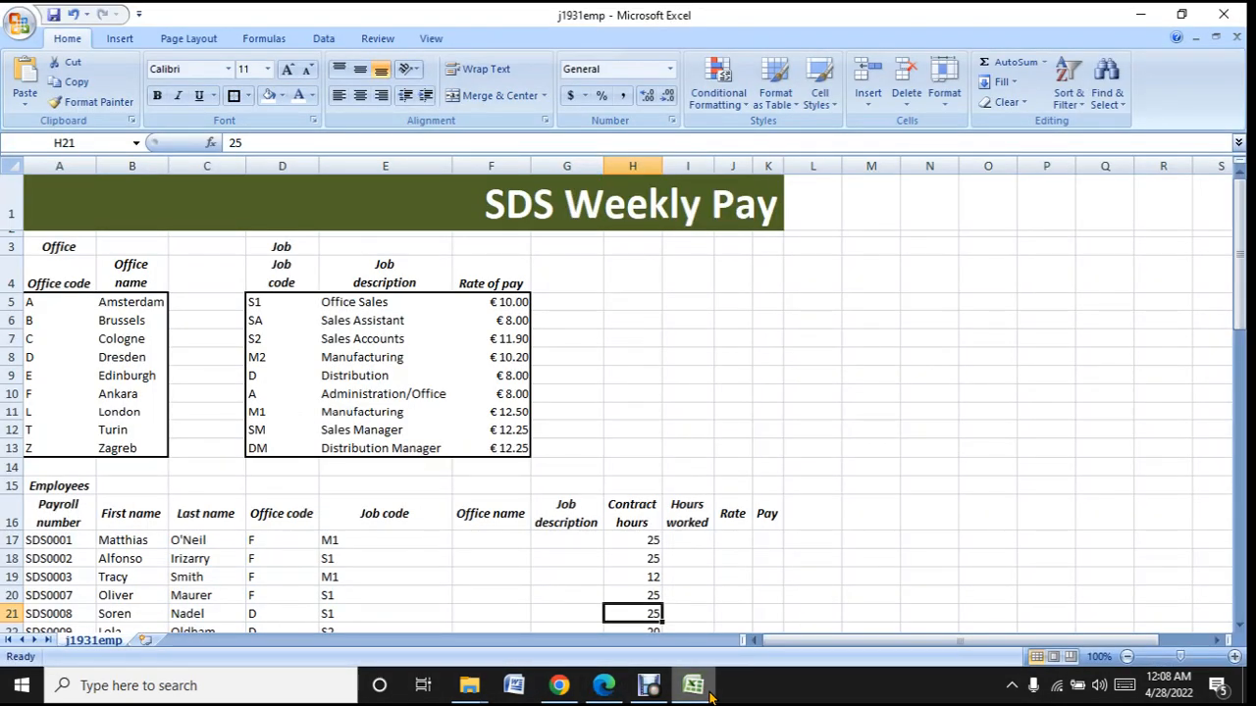
left_click(127, 518)
left_click(254, 142)
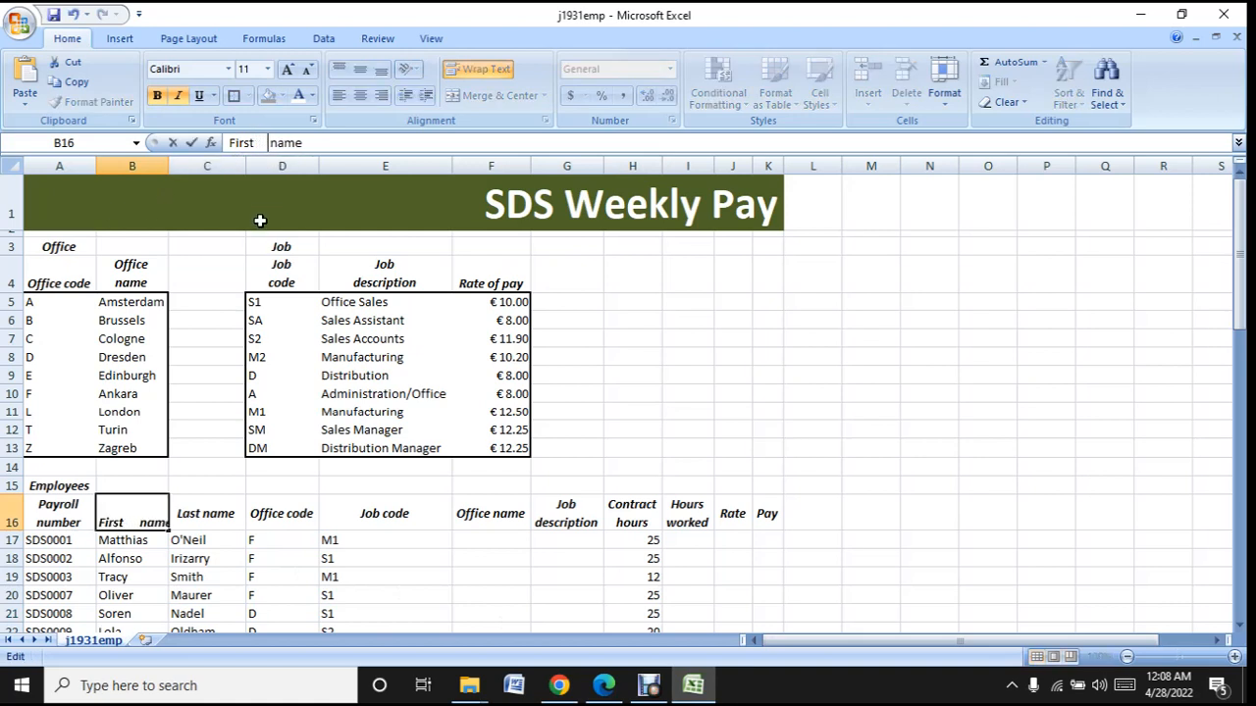
left_click(212, 482)
left_click(212, 513)
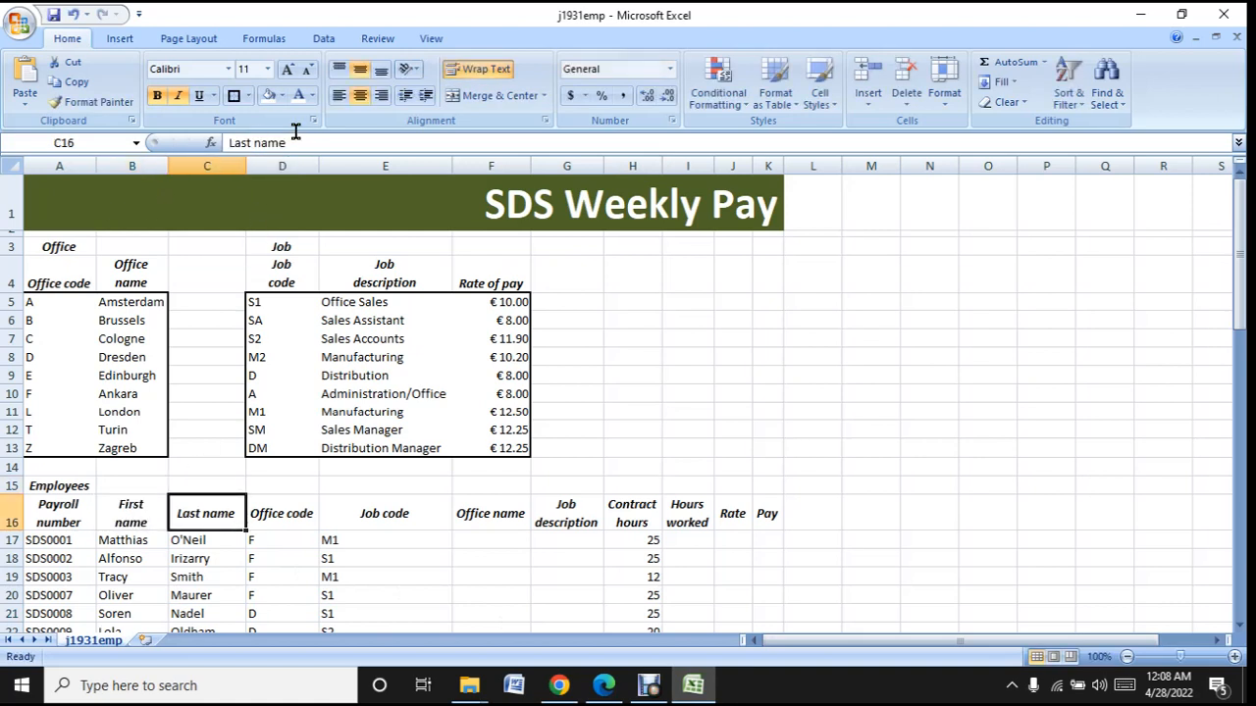
left_click(255, 142)
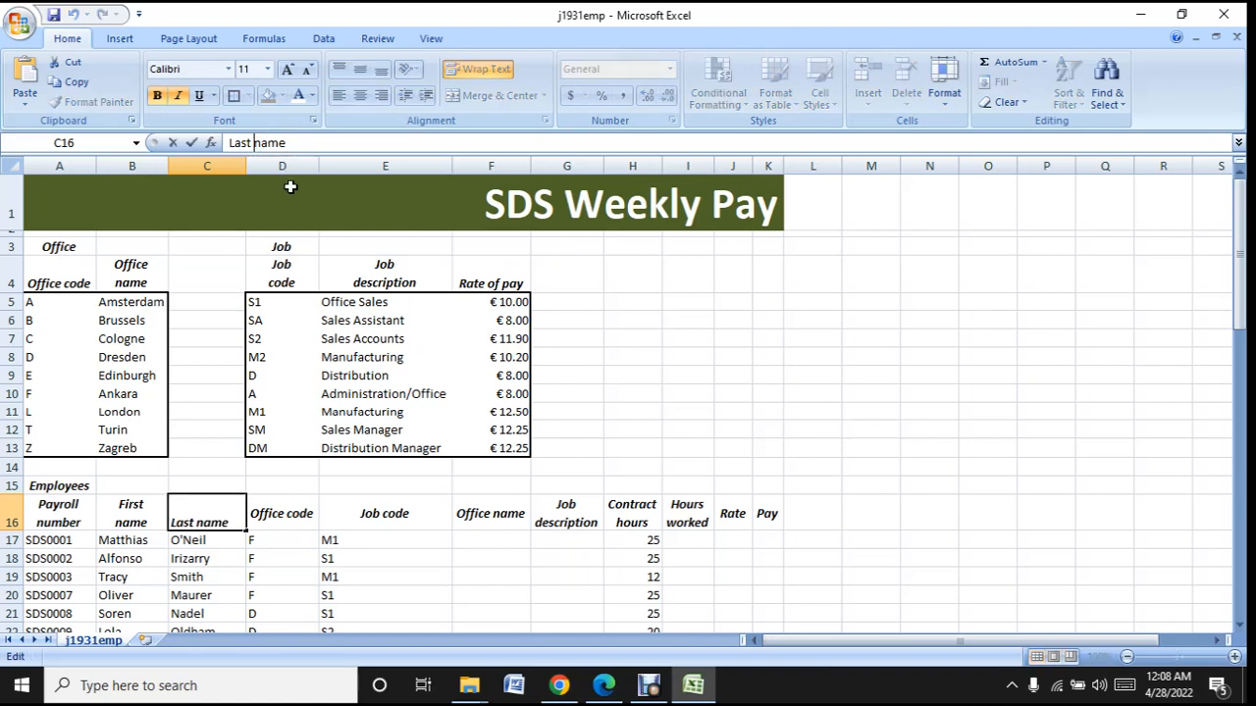
left_click(199, 557)
- Split the Office code and Office name headings in D16 and F16 over two lines with extra spaces, checking the sample in Edge
left_click(300, 508)
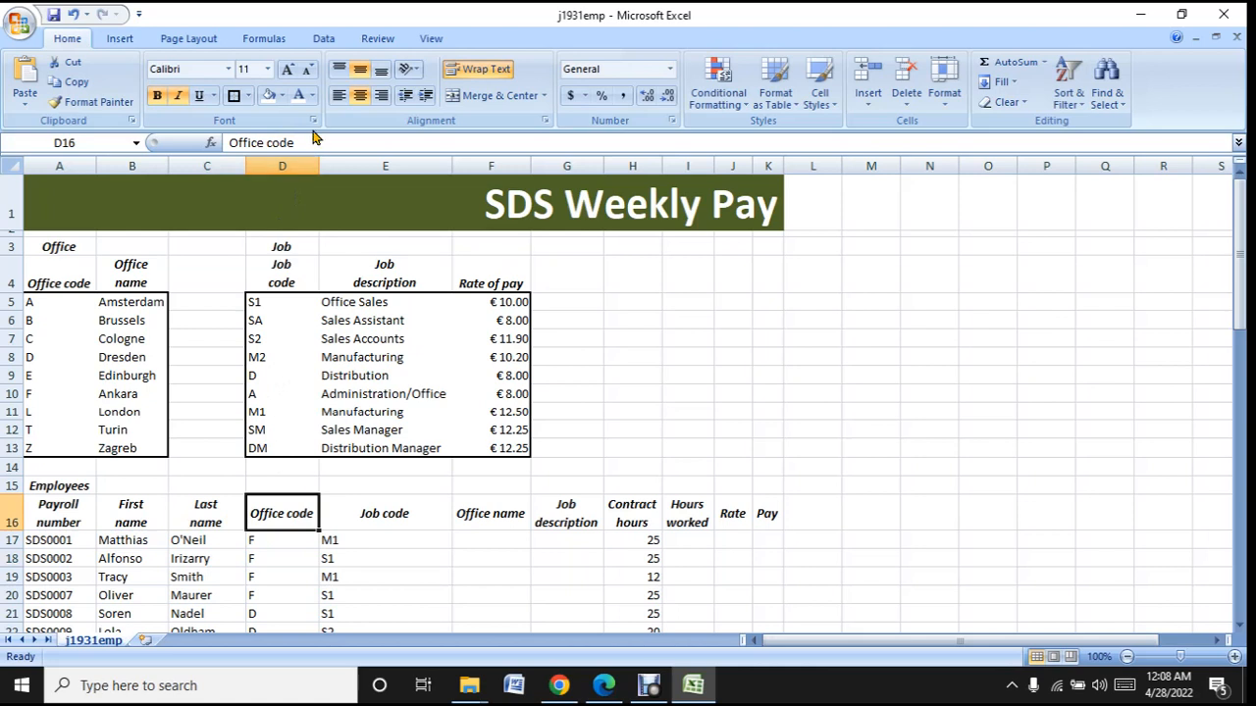
left_click(271, 143)
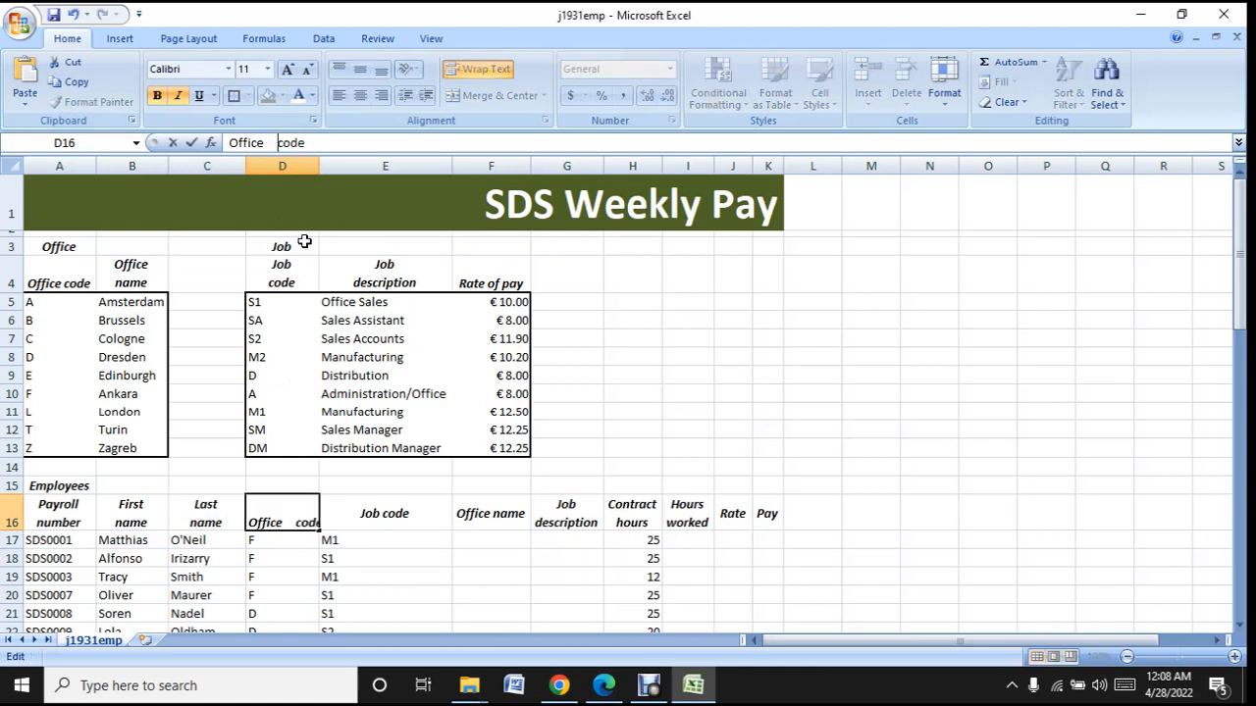
left_click(347, 558)
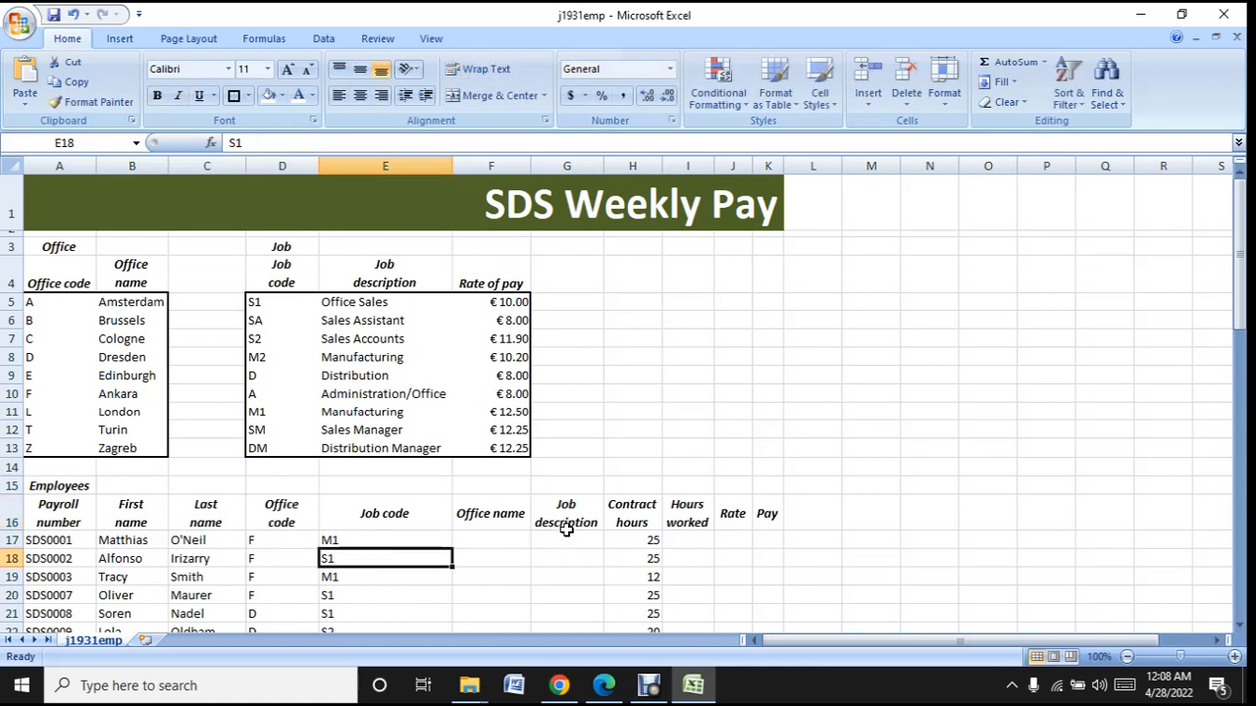
left_click(498, 518)
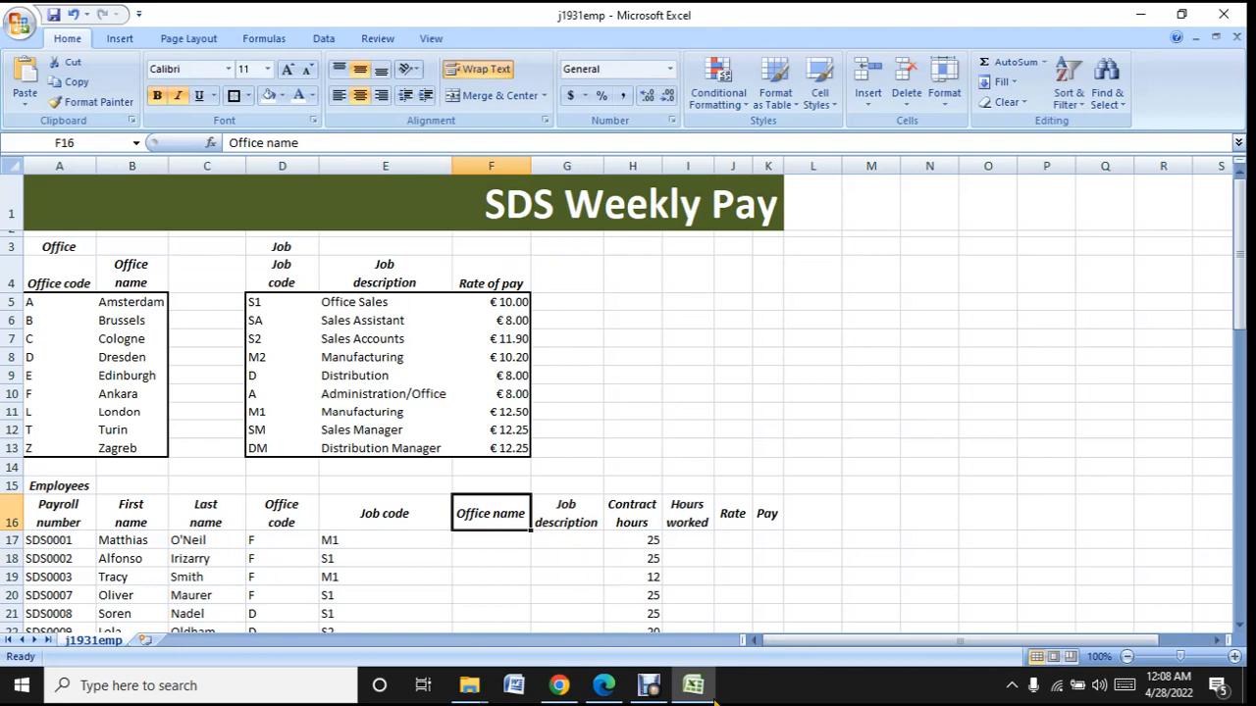
left_click(702, 693)
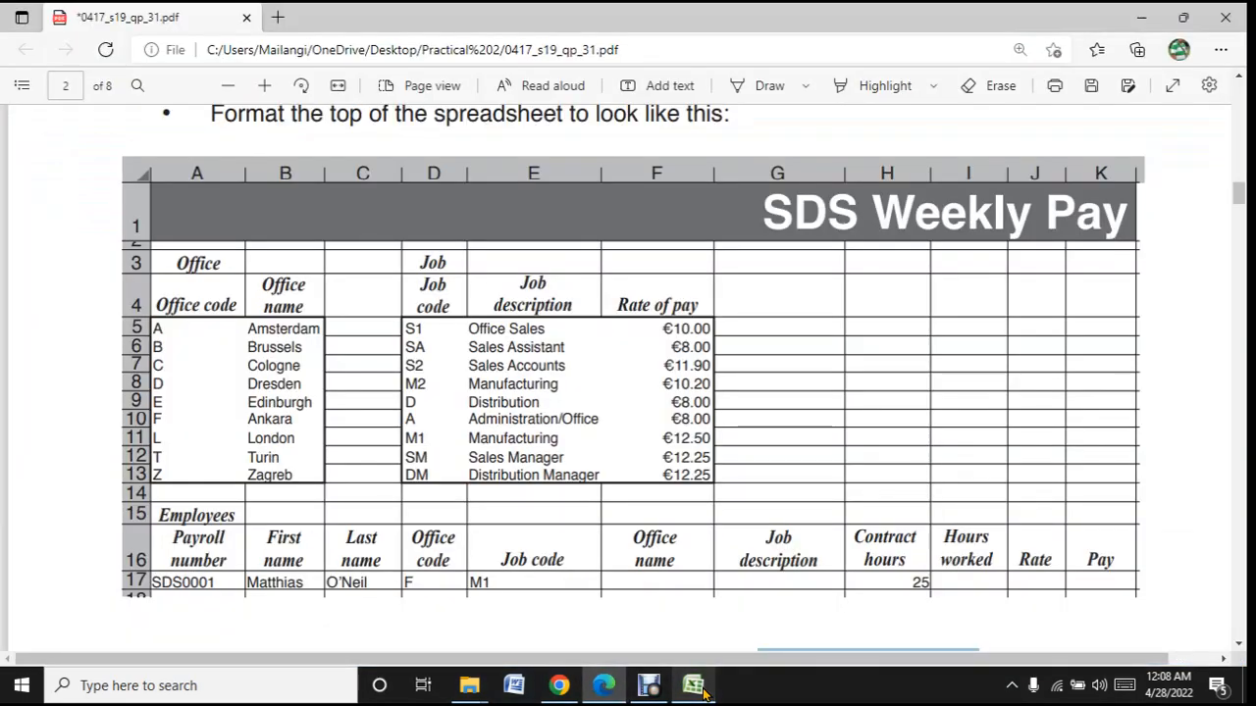
left_click(698, 688)
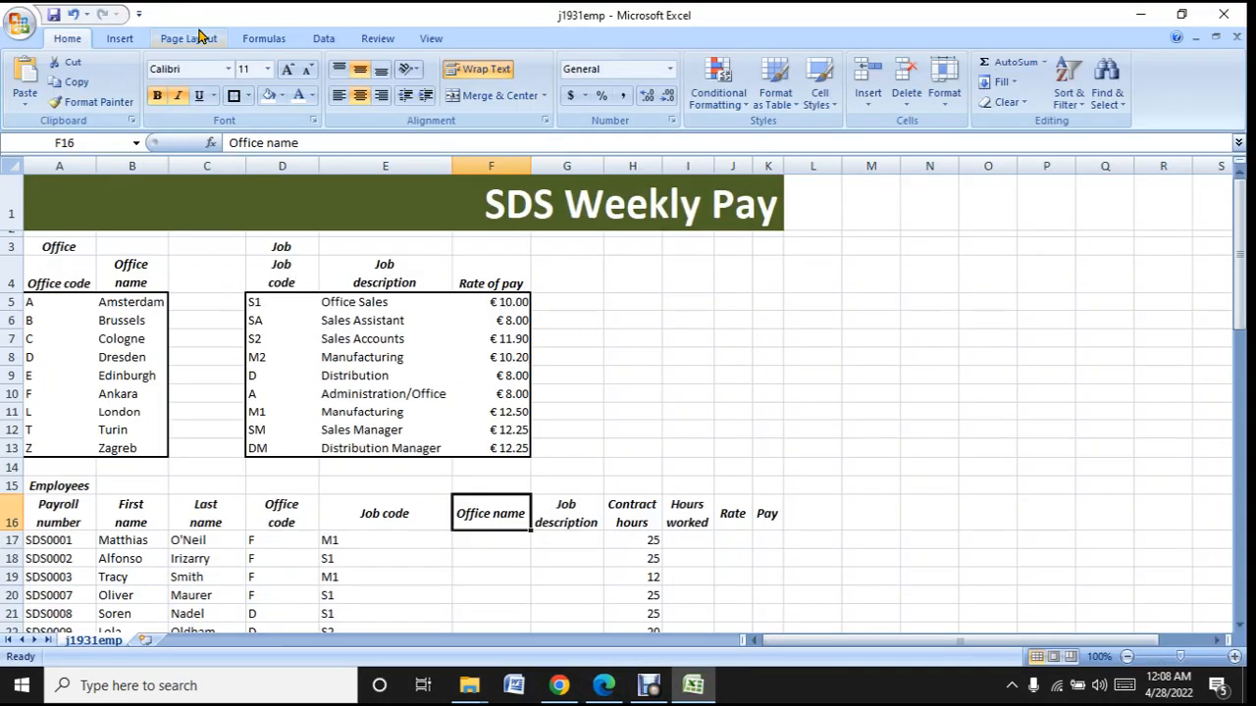
left_click(267, 142)
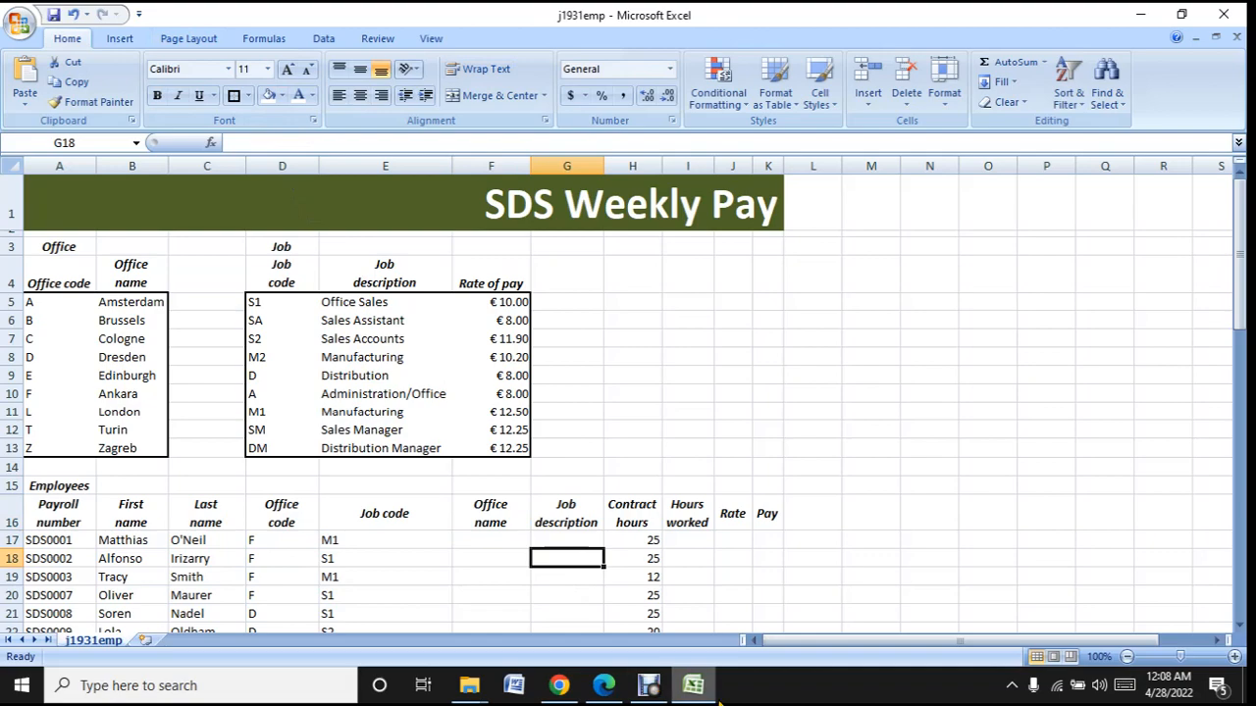
- Compare the employee headings and rows in the worksheet with the sample in Edge and return to Excel
left_click(655, 687)
left_click(697, 685)
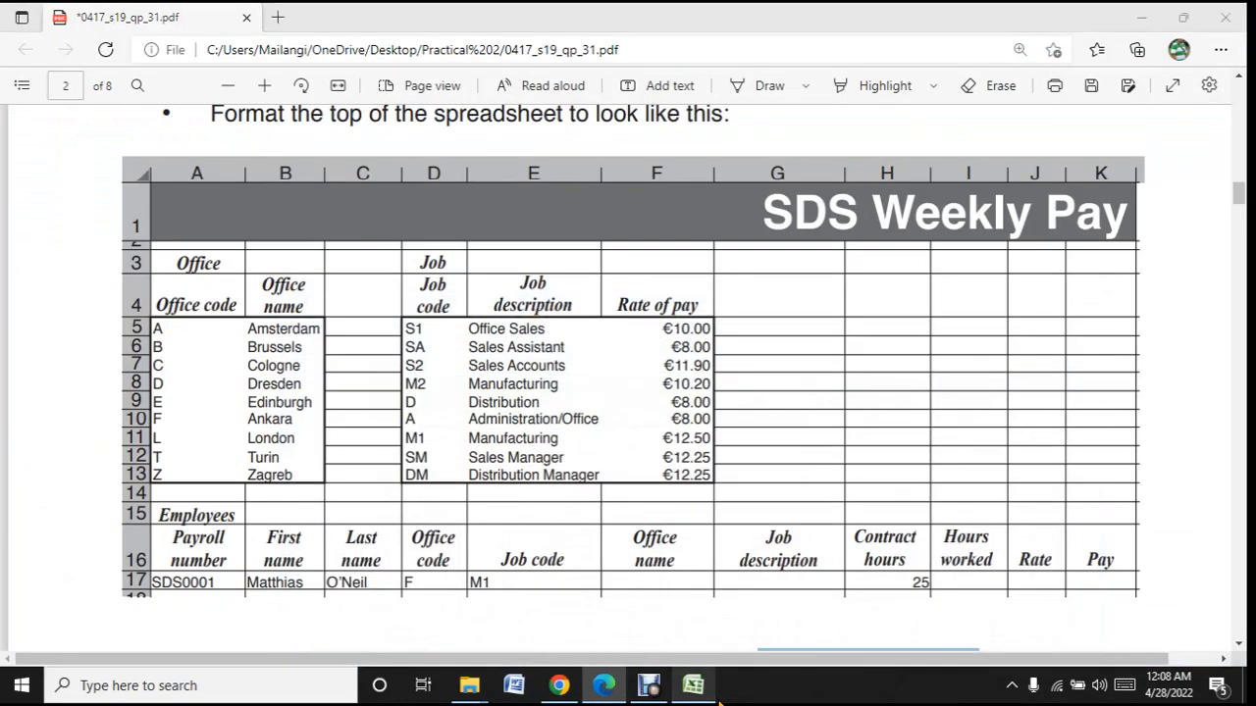
scroll(658, 588, "down", 2)
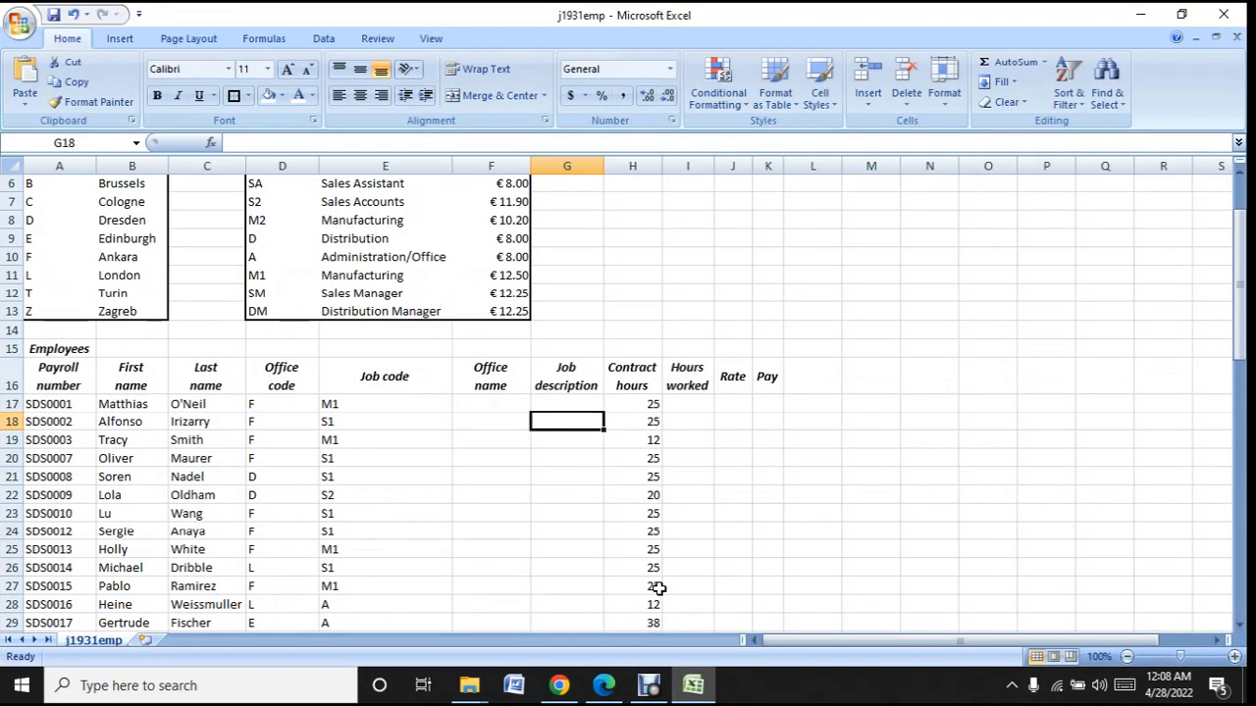
scroll(659, 587, "up", 2)
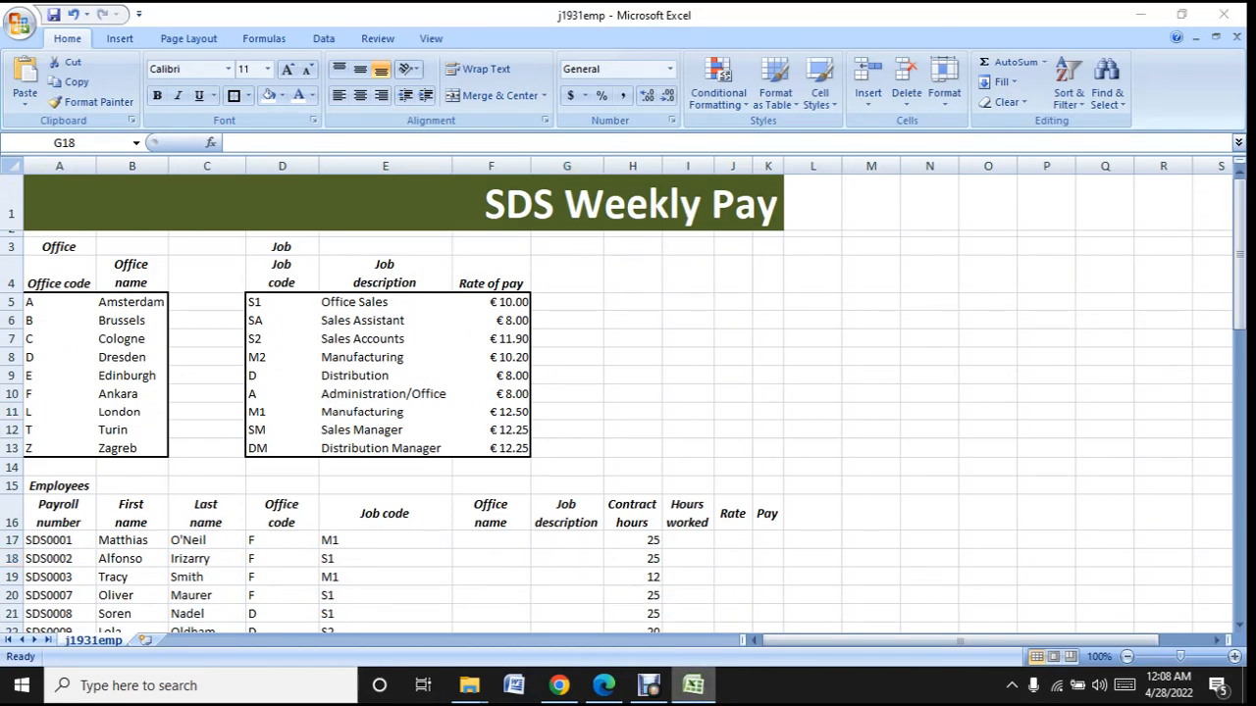
left_click(656, 687)
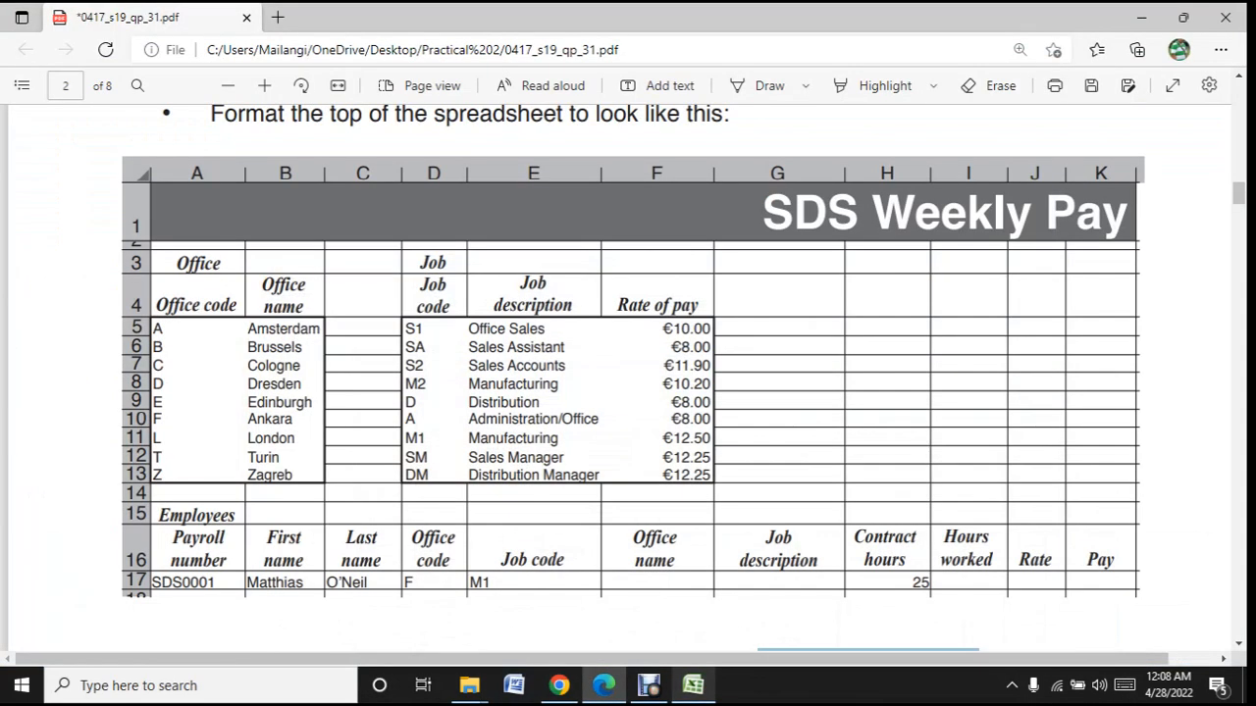
left_click(694, 686)
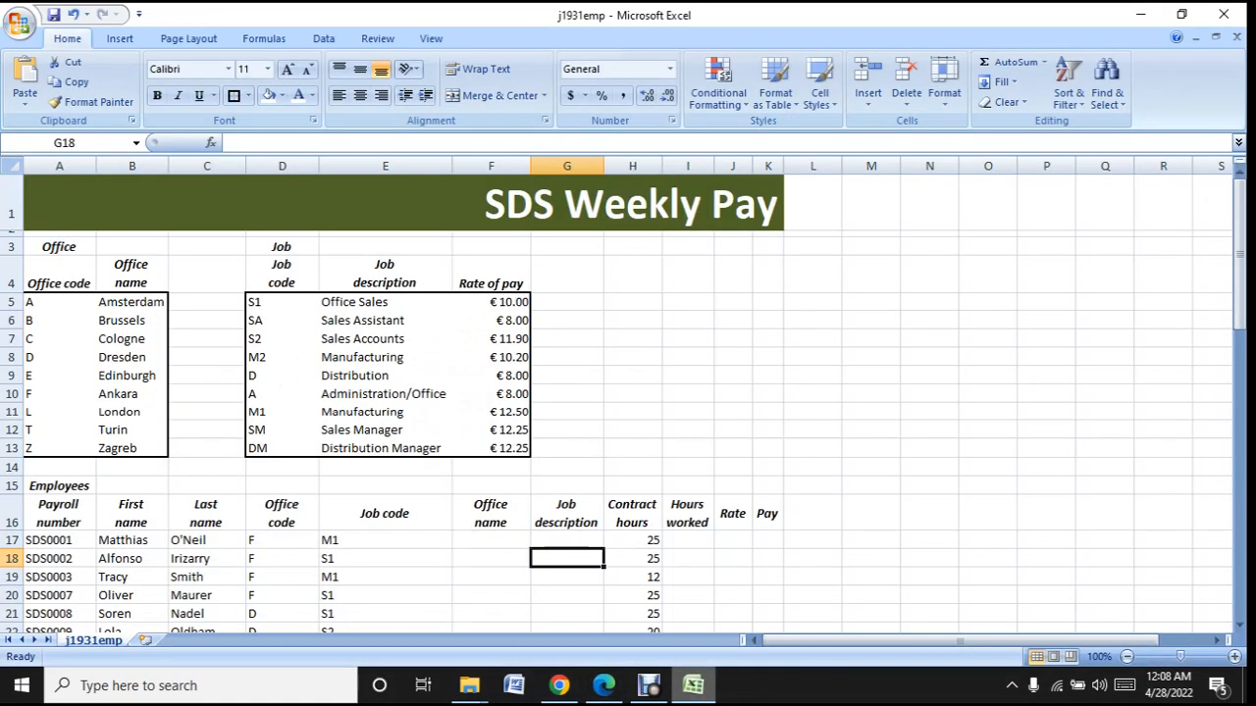
- Enlarge the worksheet view to 120% and check the whole formatted top section against the sample in Edge
left_click(1234, 657)
left_click(1236, 657)
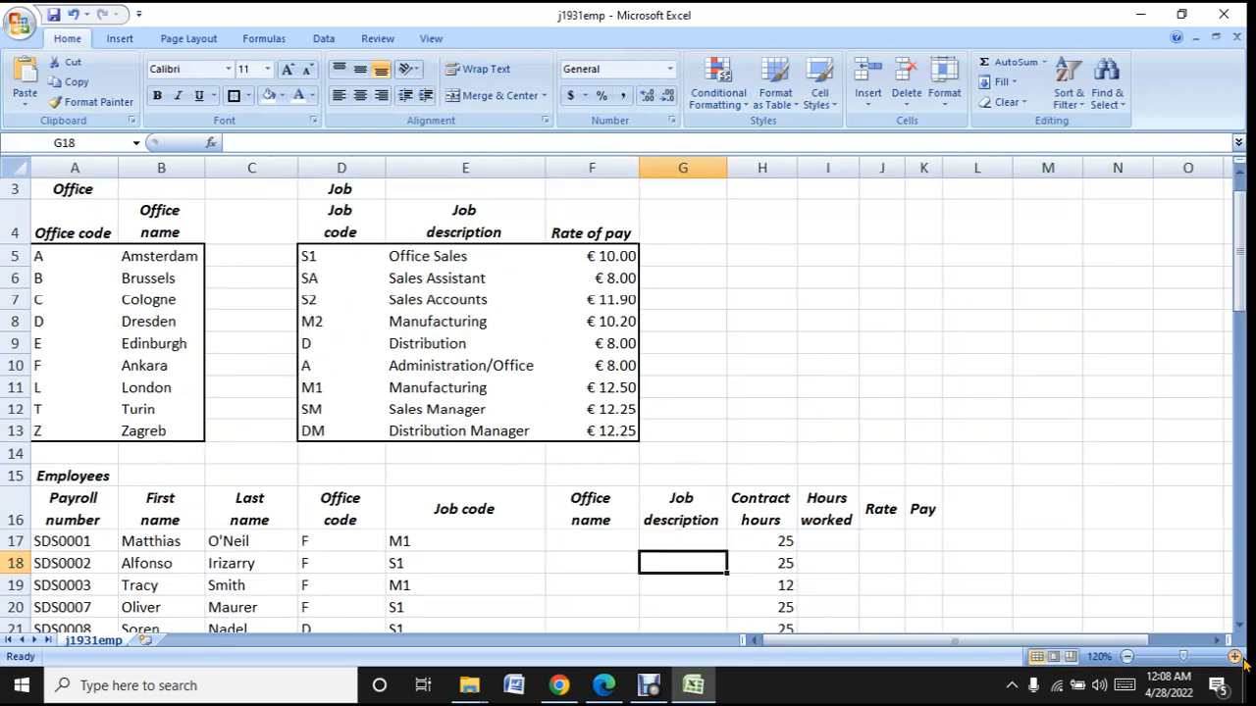
scroll(1037, 560, "up", 1)
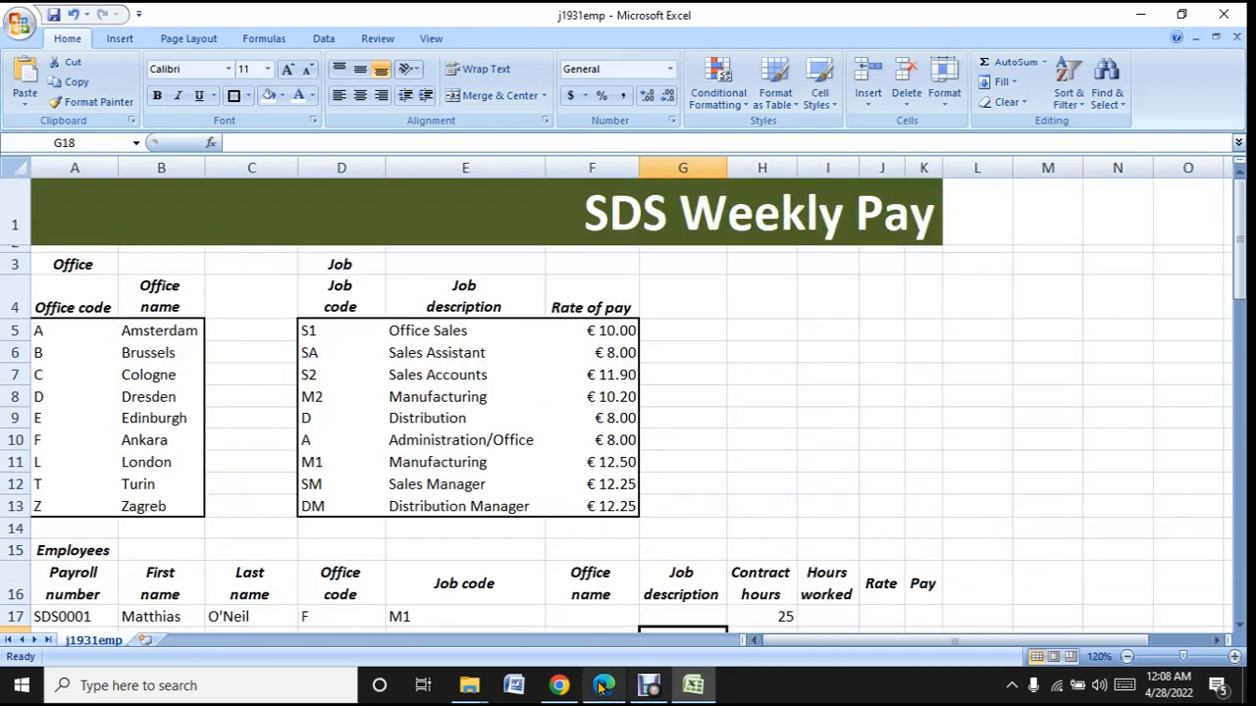
mouse_move(660, 680)
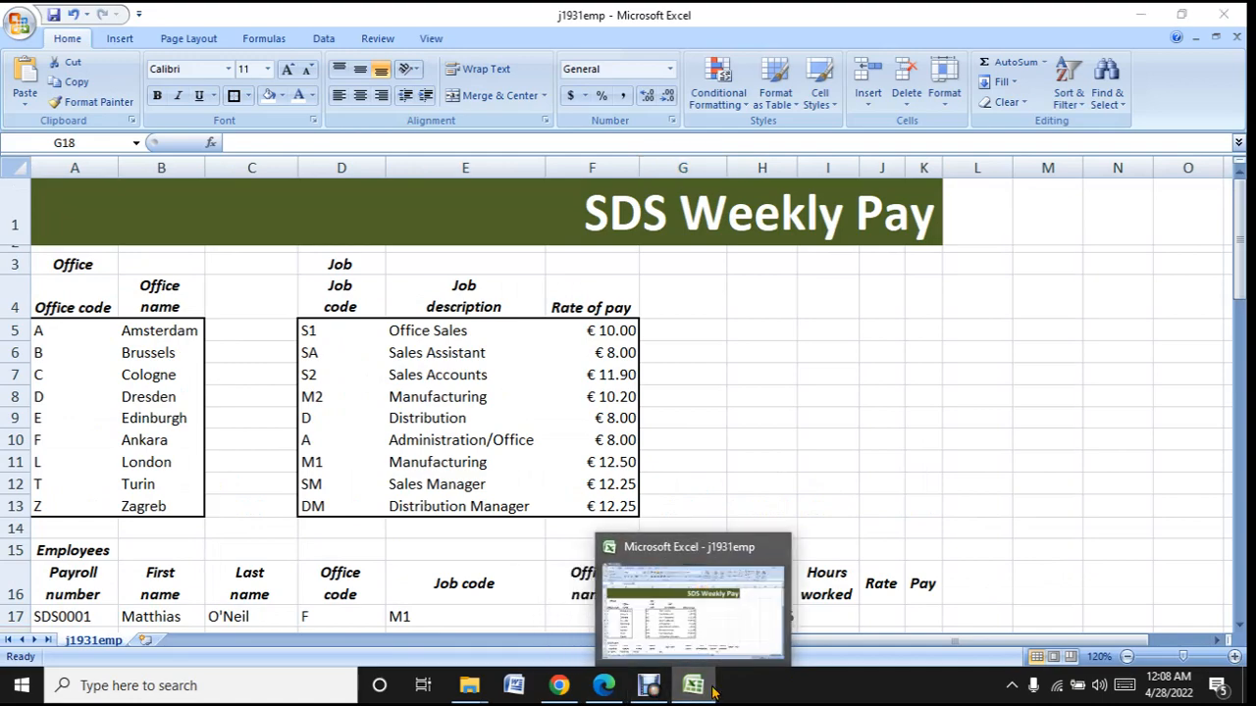
left_click(694, 686)
left_click(697, 688)
left_click(712, 693)
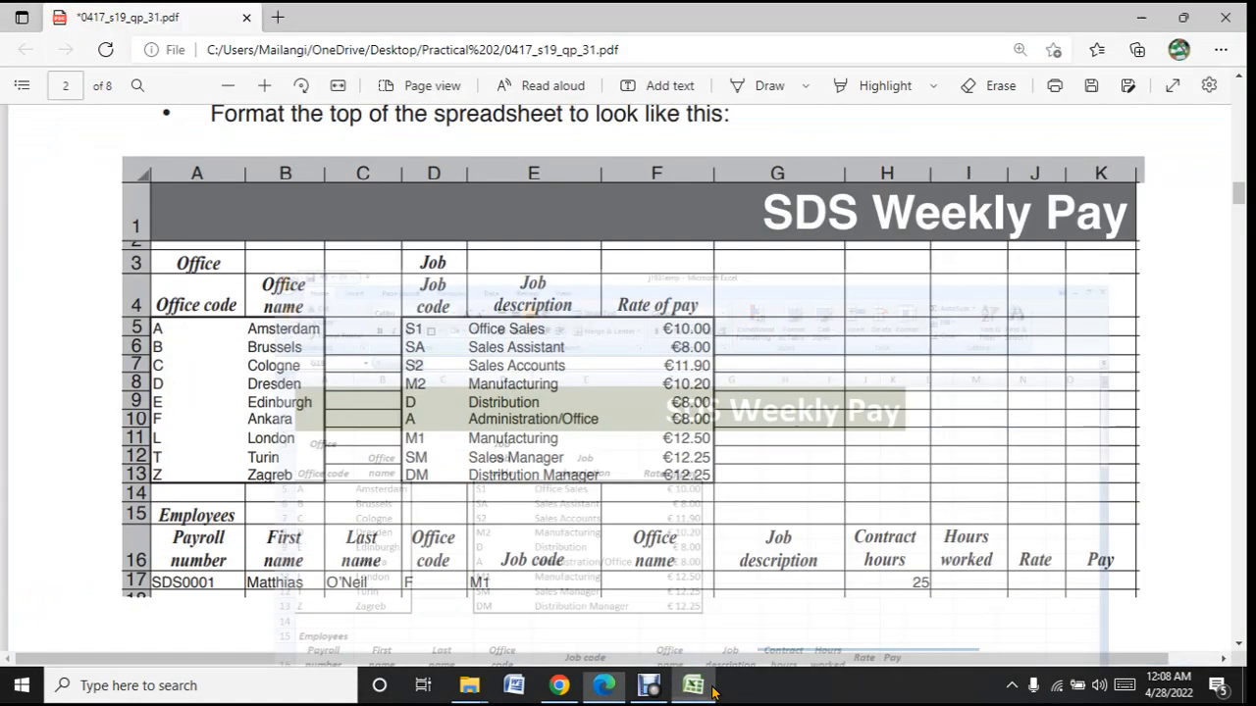
left_click(713, 692)
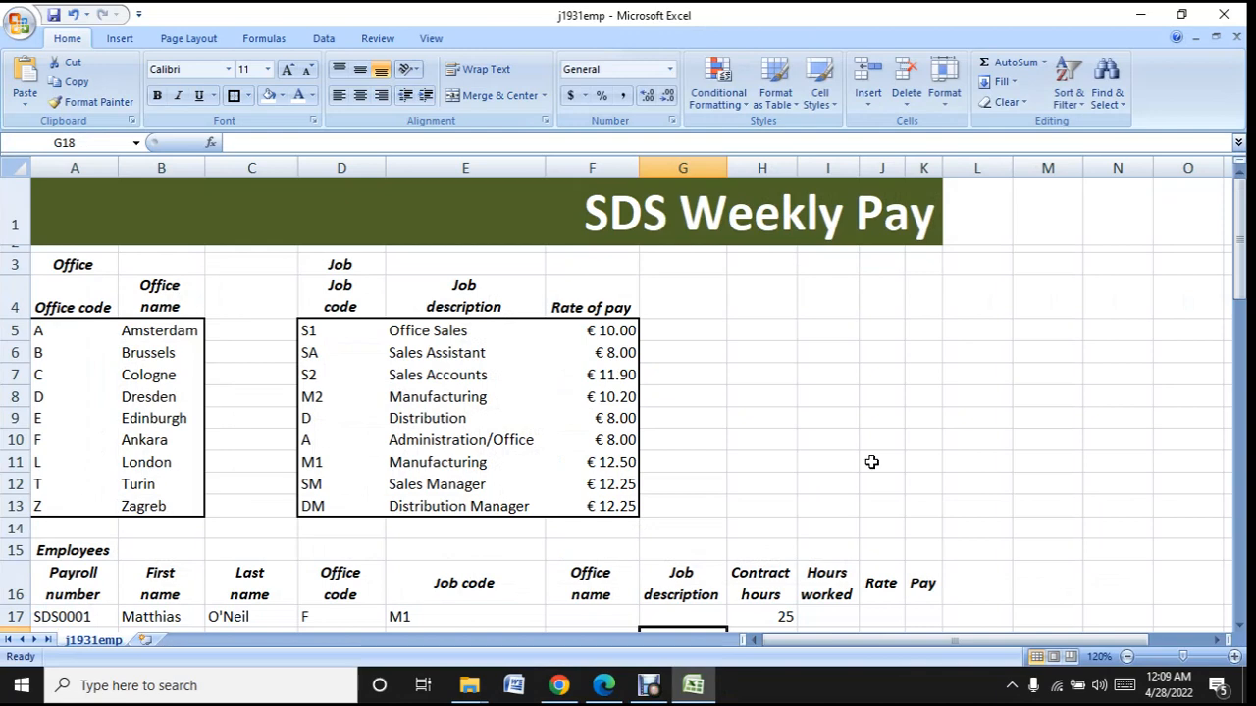
- Switch to Edge and read the question paper's instructions on cell A1's colours and the file name for saving the spreadsheet
left_click(605, 687)
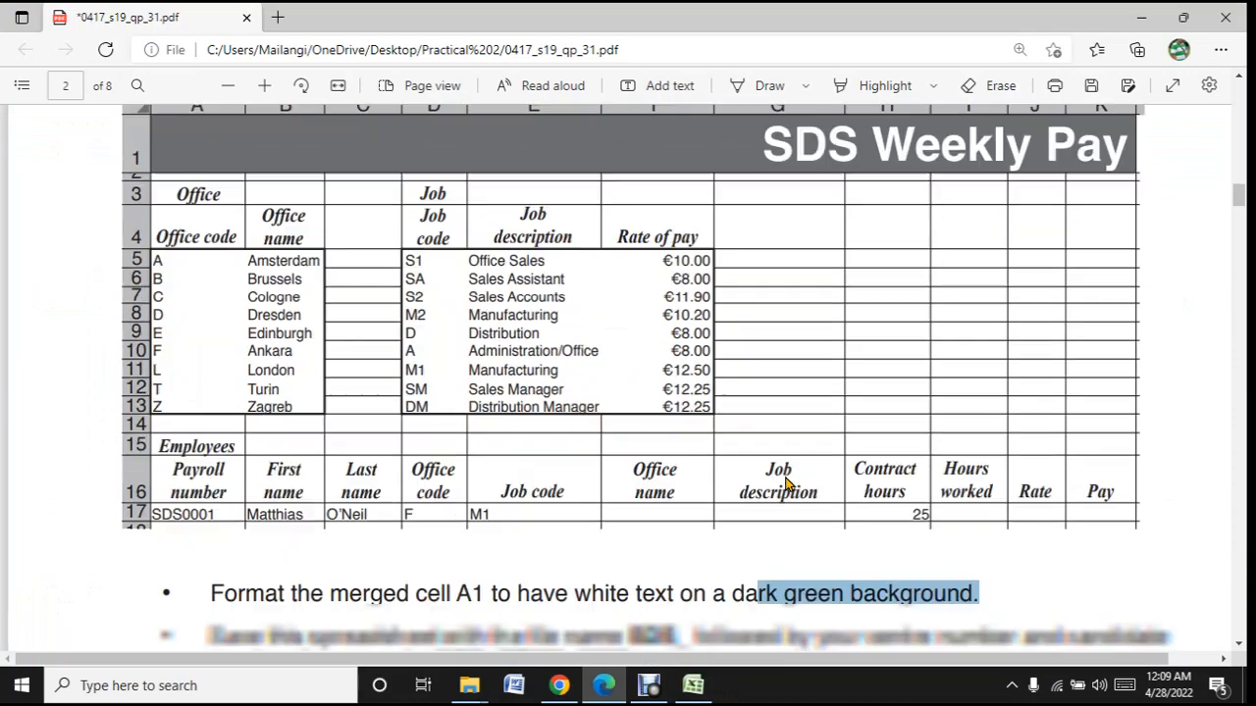
scroll(784, 483, "down", 4)
scroll(785, 483, "up", 2)
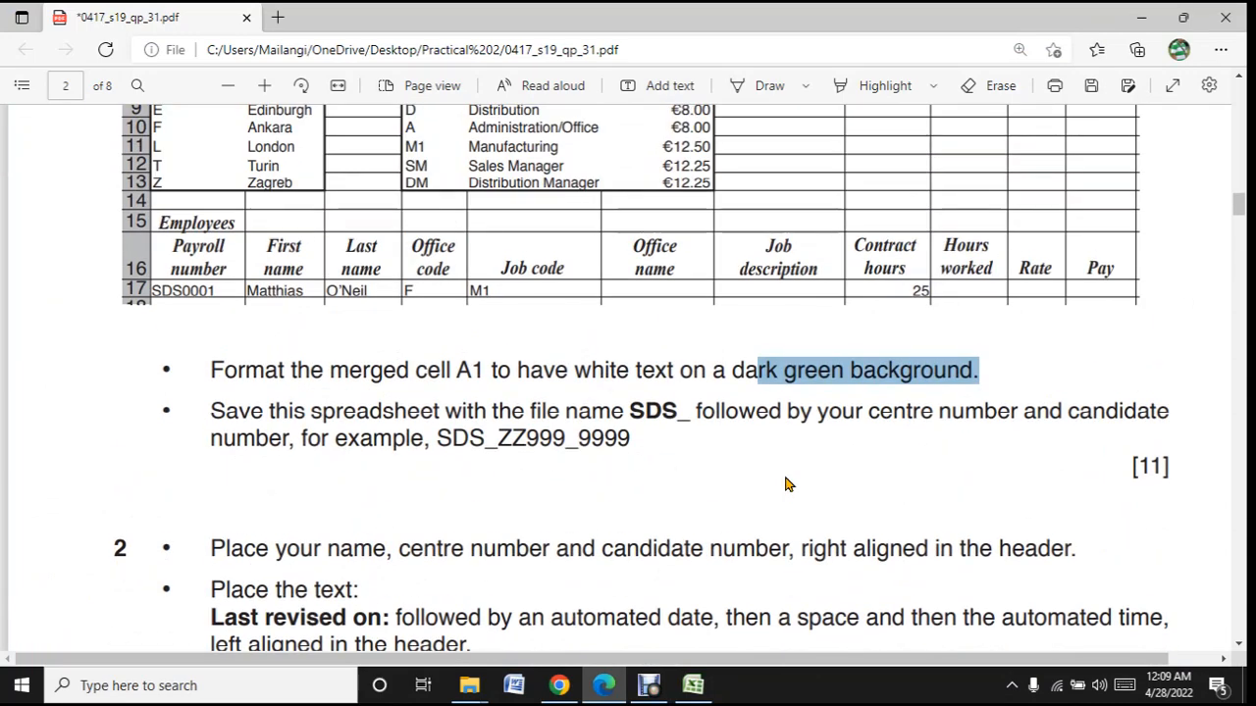
scroll(785, 482, "up", 1)
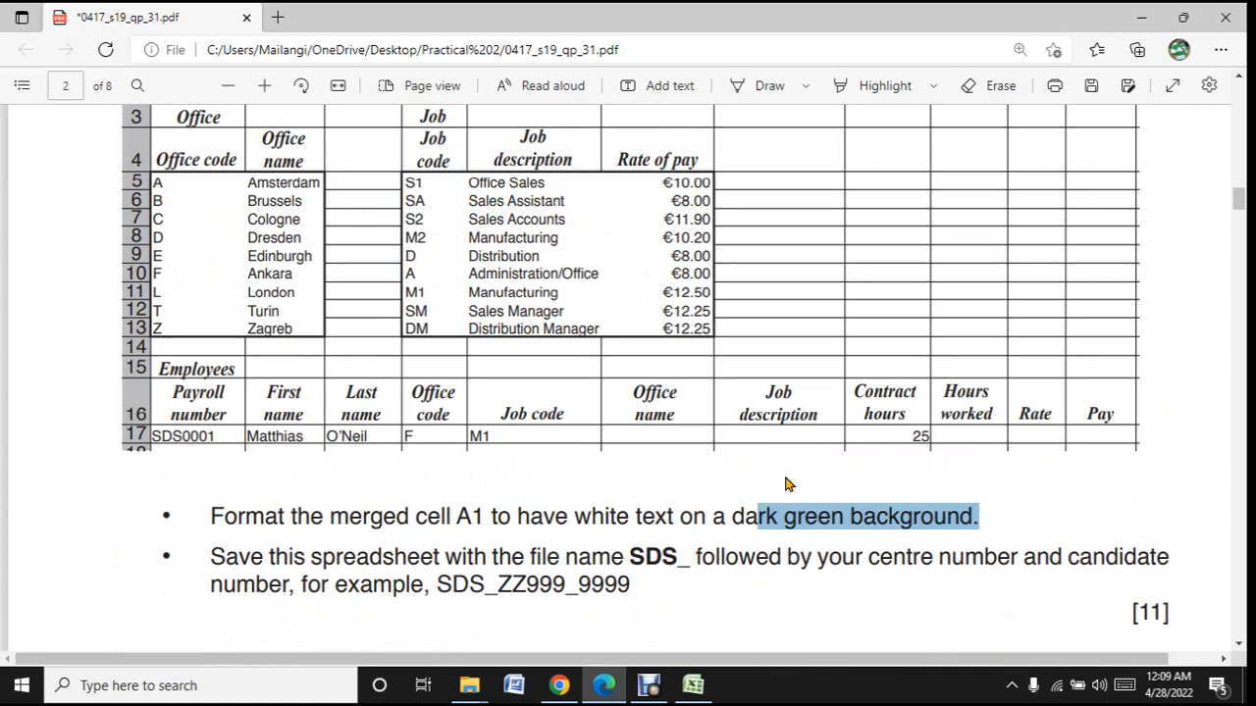
- Return to Excel, then switch to File Explorer, closing the Debut folder window and bringing the Practical 2 folder forward
left_click(785, 483)
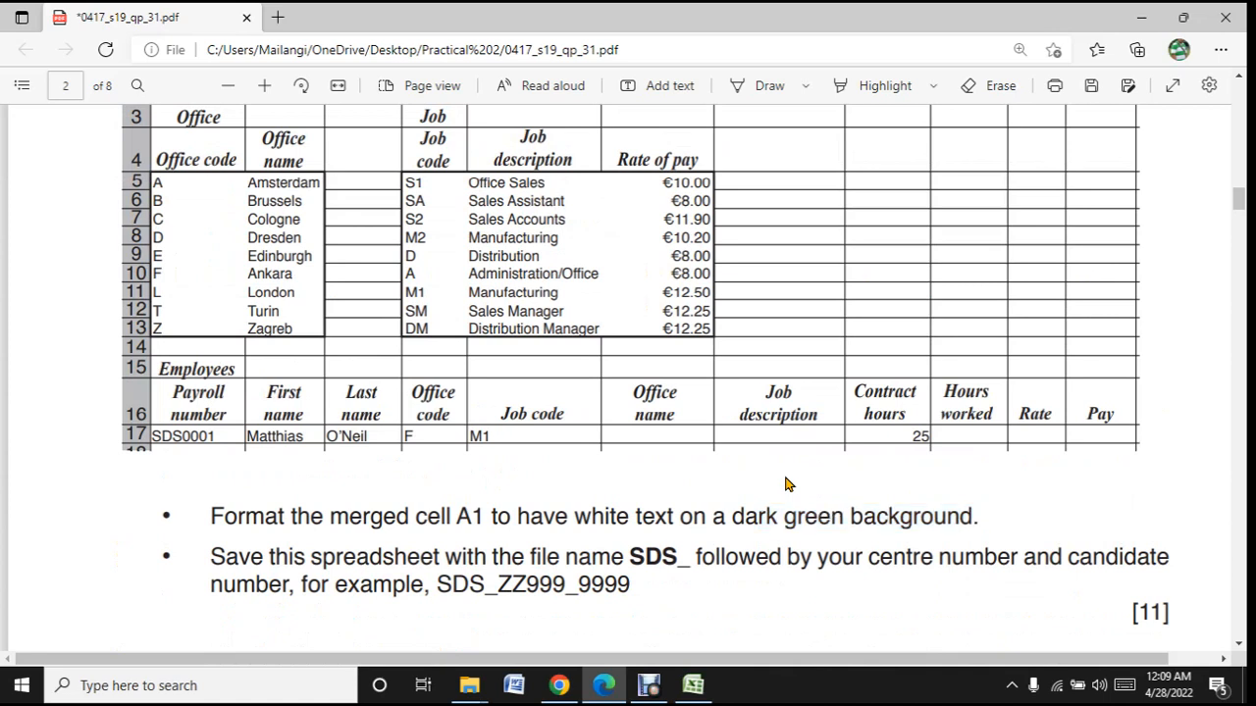
left_click(693, 684)
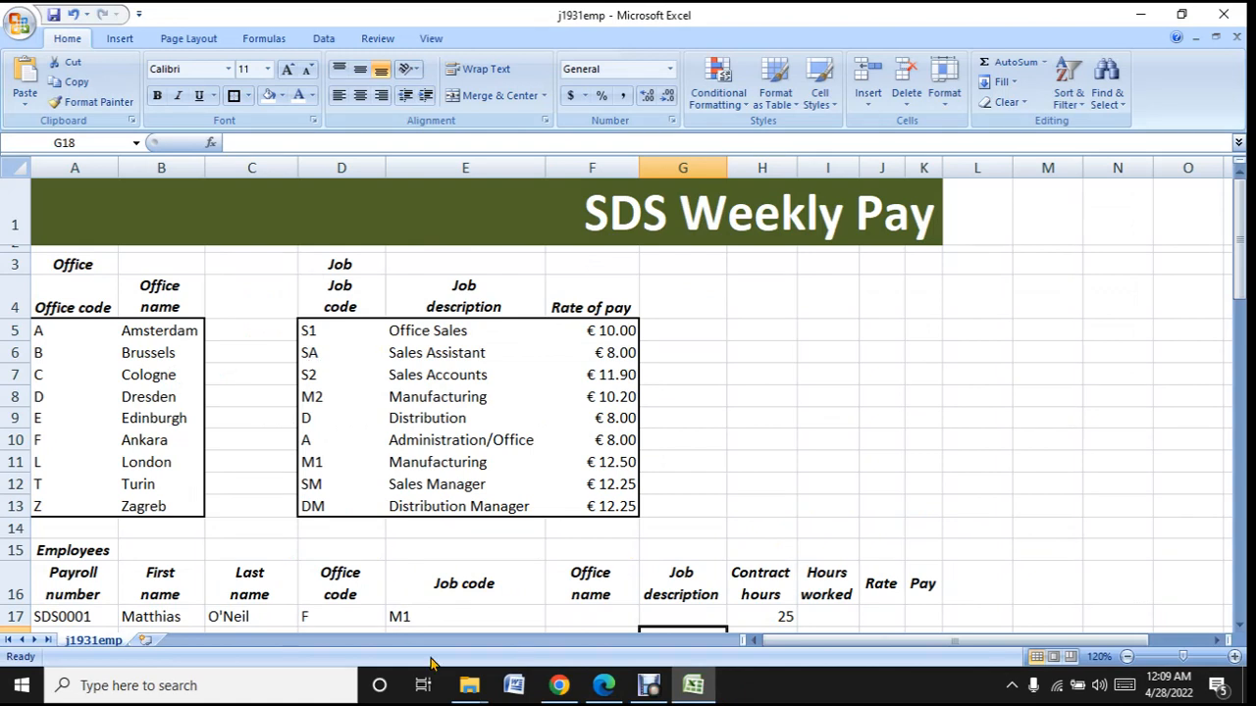
mouse_move(469, 685)
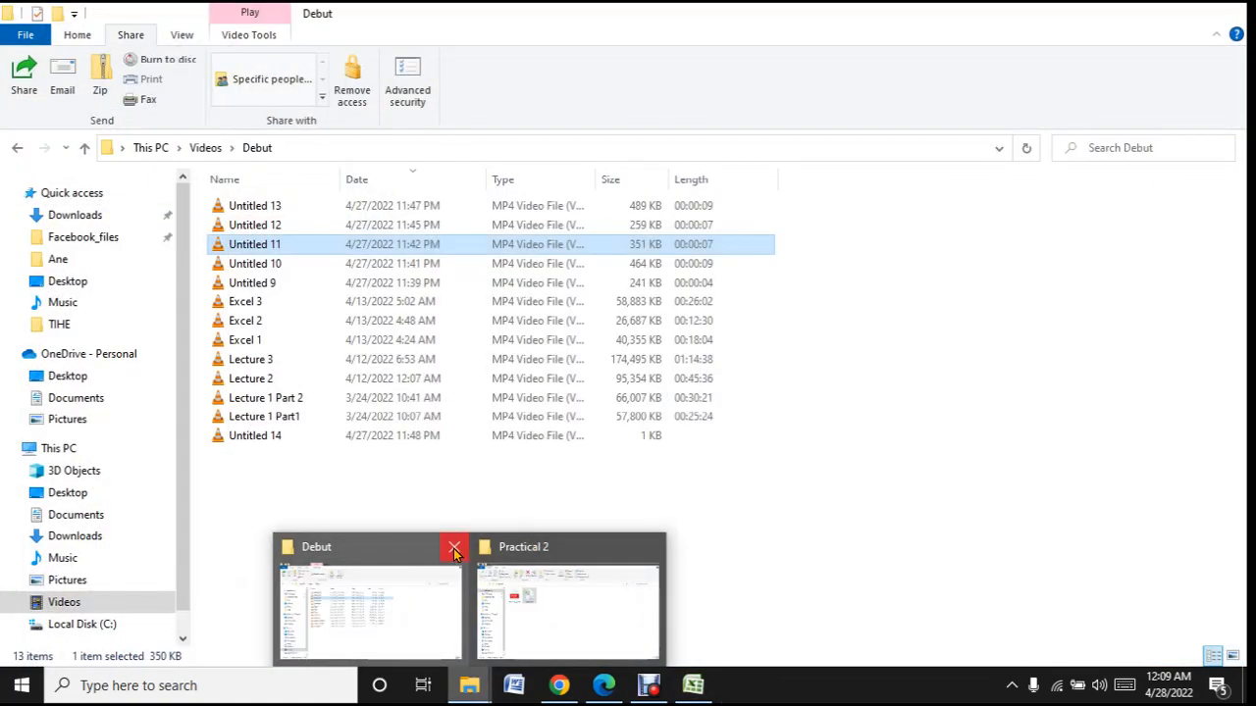
left_click(451, 547)
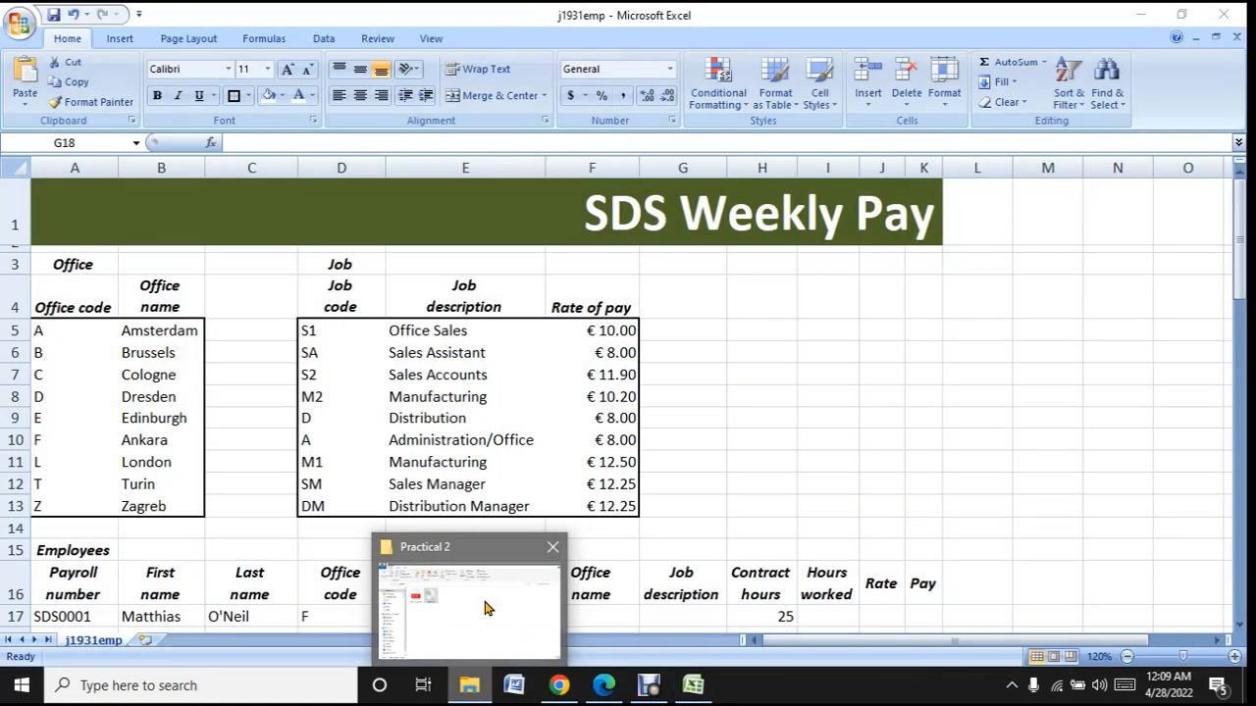
left_click(484, 603)
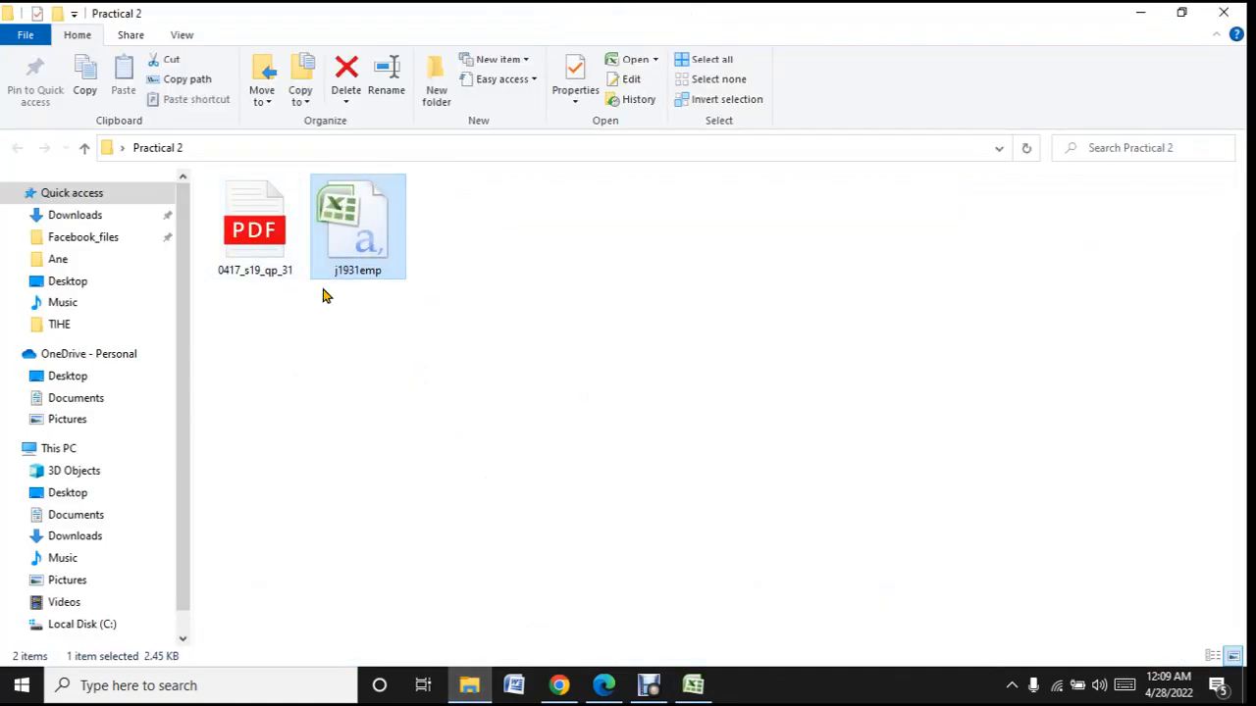
- Check the file type of j1931emp in its properties and close them
right_click(379, 253)
left_click(525, 659)
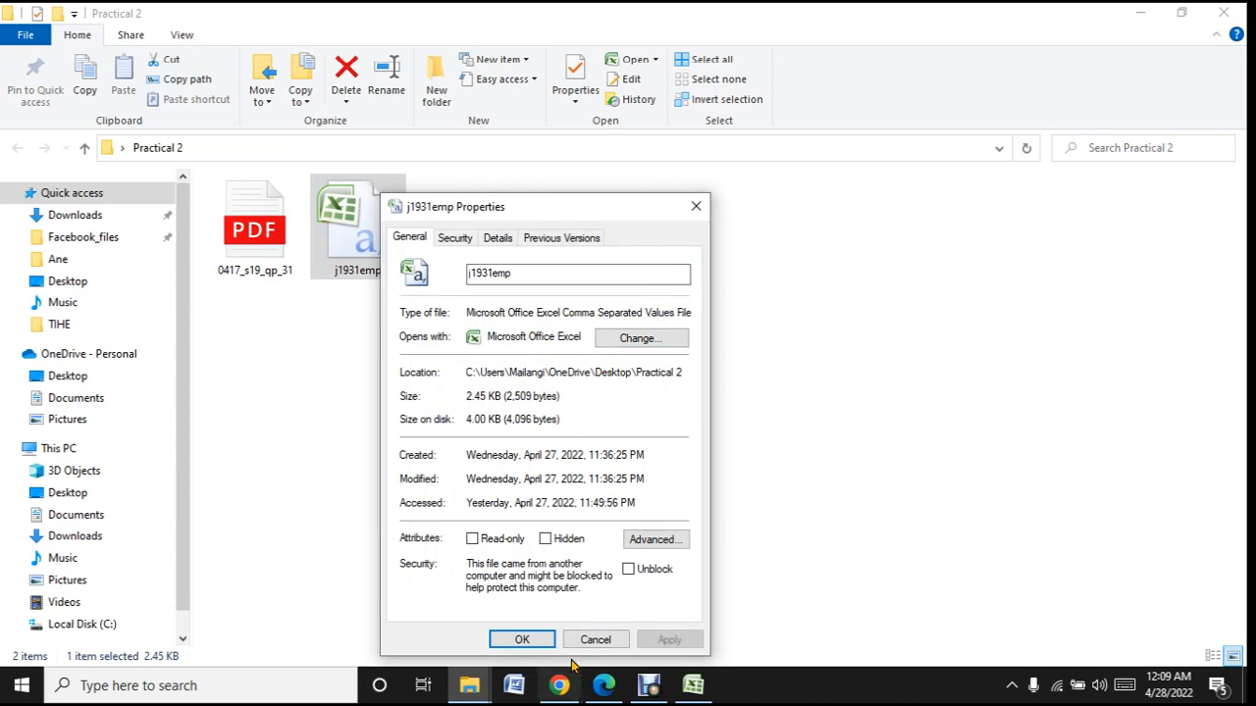
left_click(521, 640)
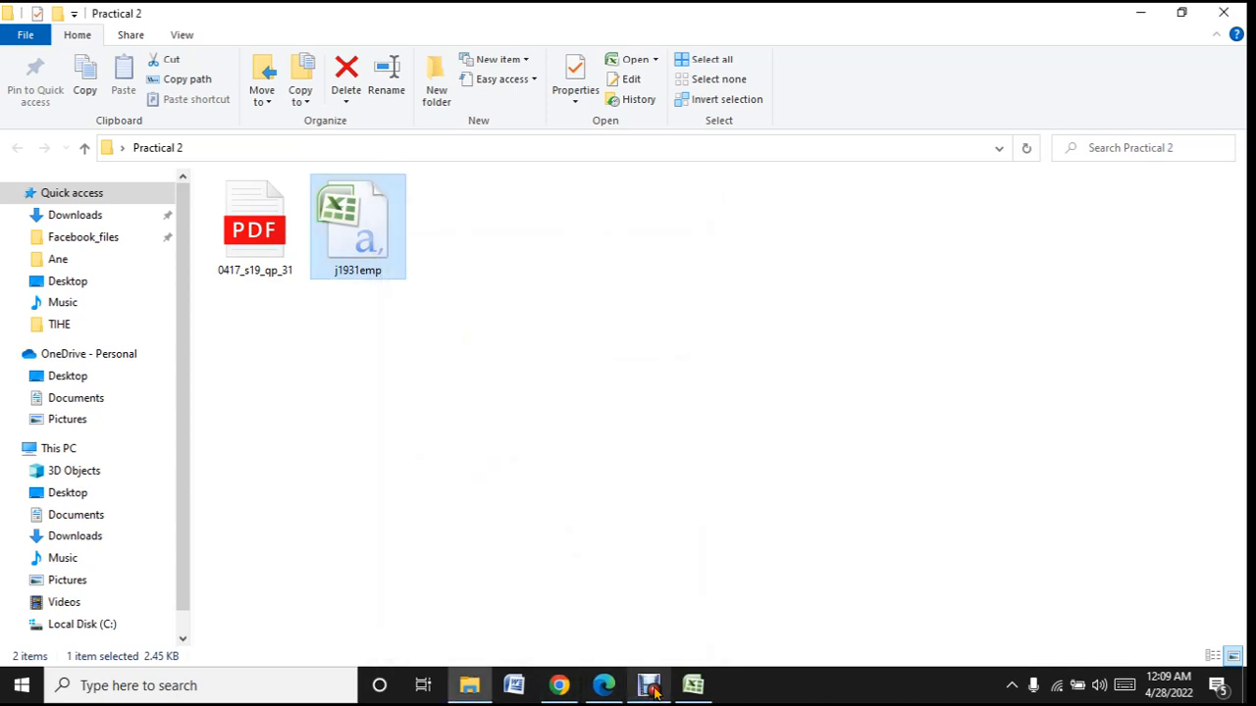
- Switch to Edge and reread Task 2, examining the j1931emp.csv file extension, the formatting sample and the saving instruction
left_click(603, 684)
scroll(563, 511, "up", 5)
scroll(563, 512, "up", 3)
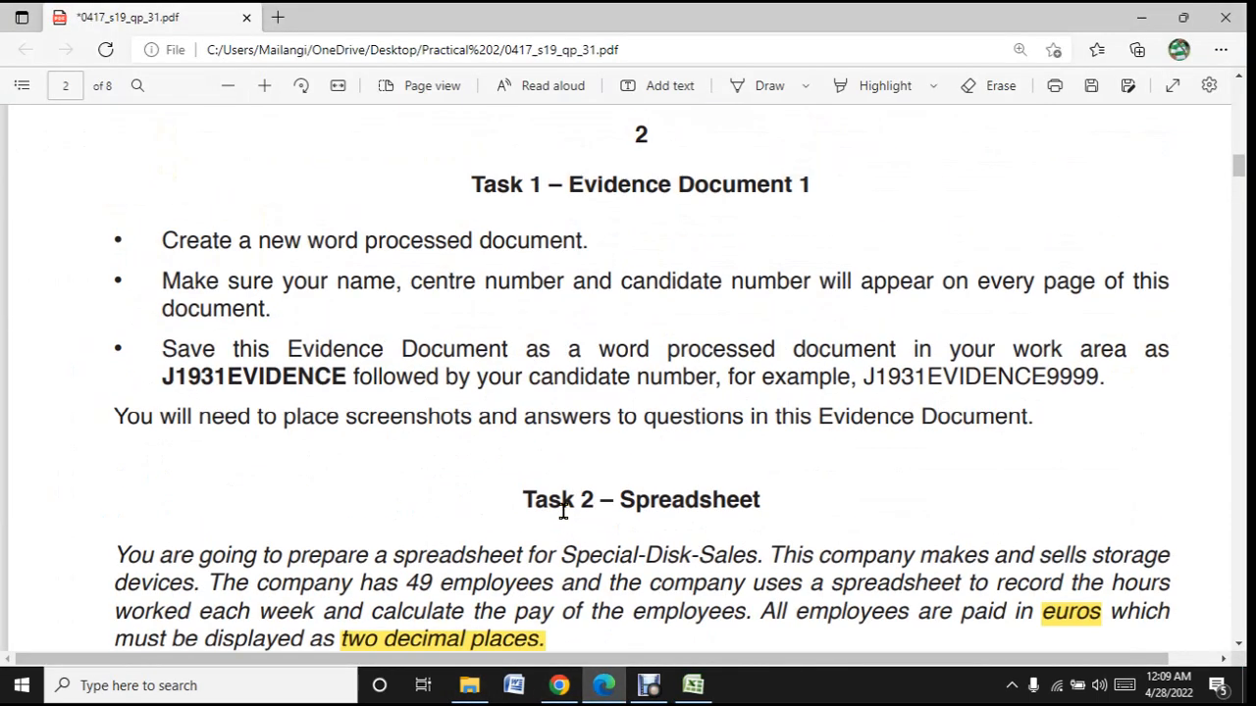
scroll(563, 511, "down", 3)
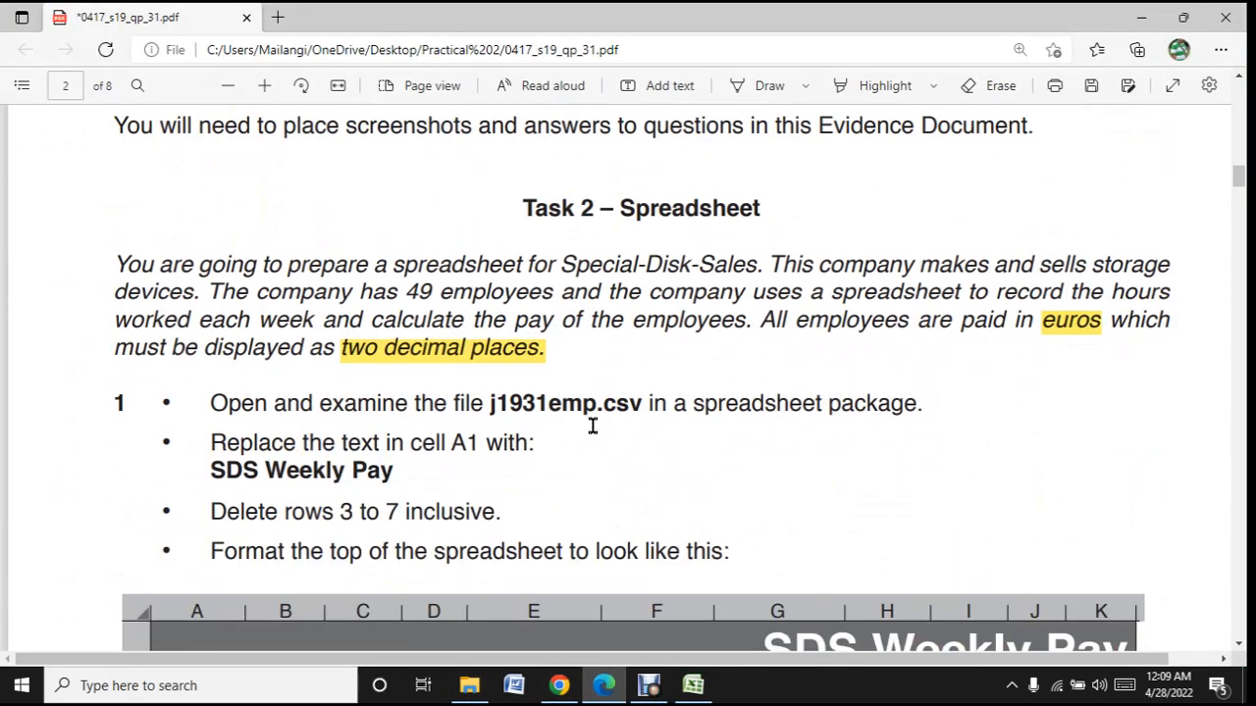
left_click_drag(606, 401, 653, 401)
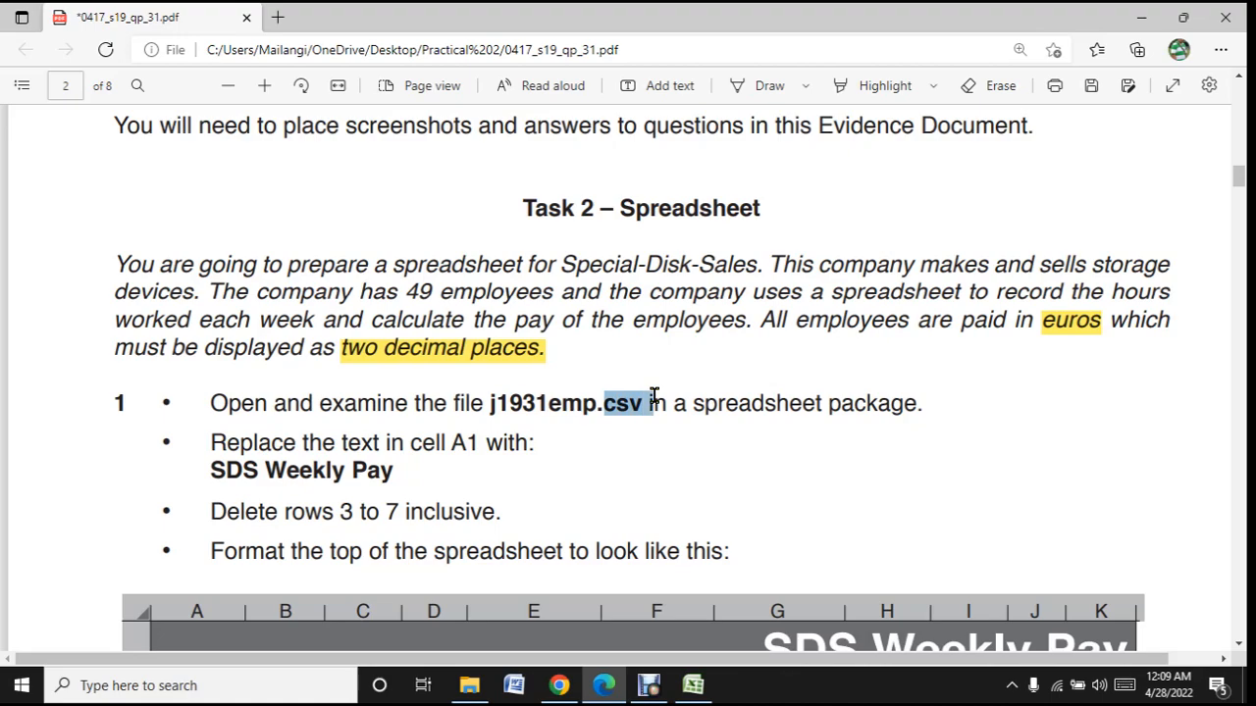
scroll(620, 458, "down", 7)
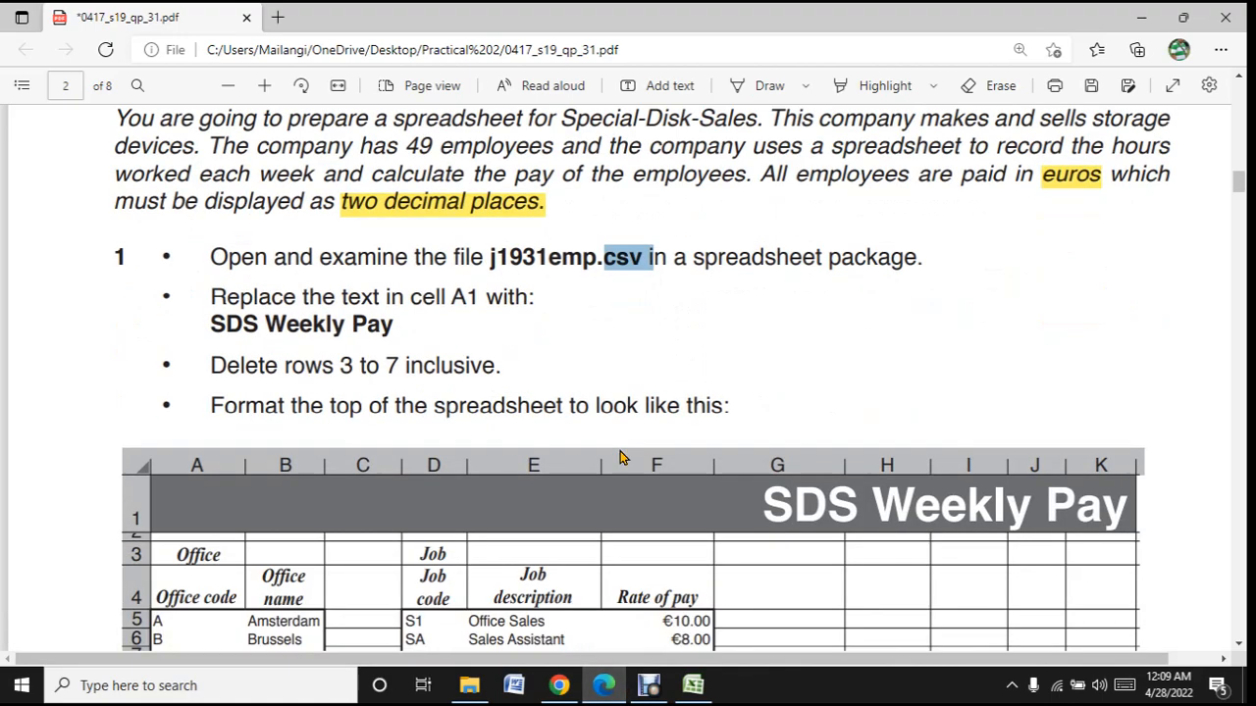
scroll(620, 458, "up", 3)
scroll(620, 458, "down", 3)
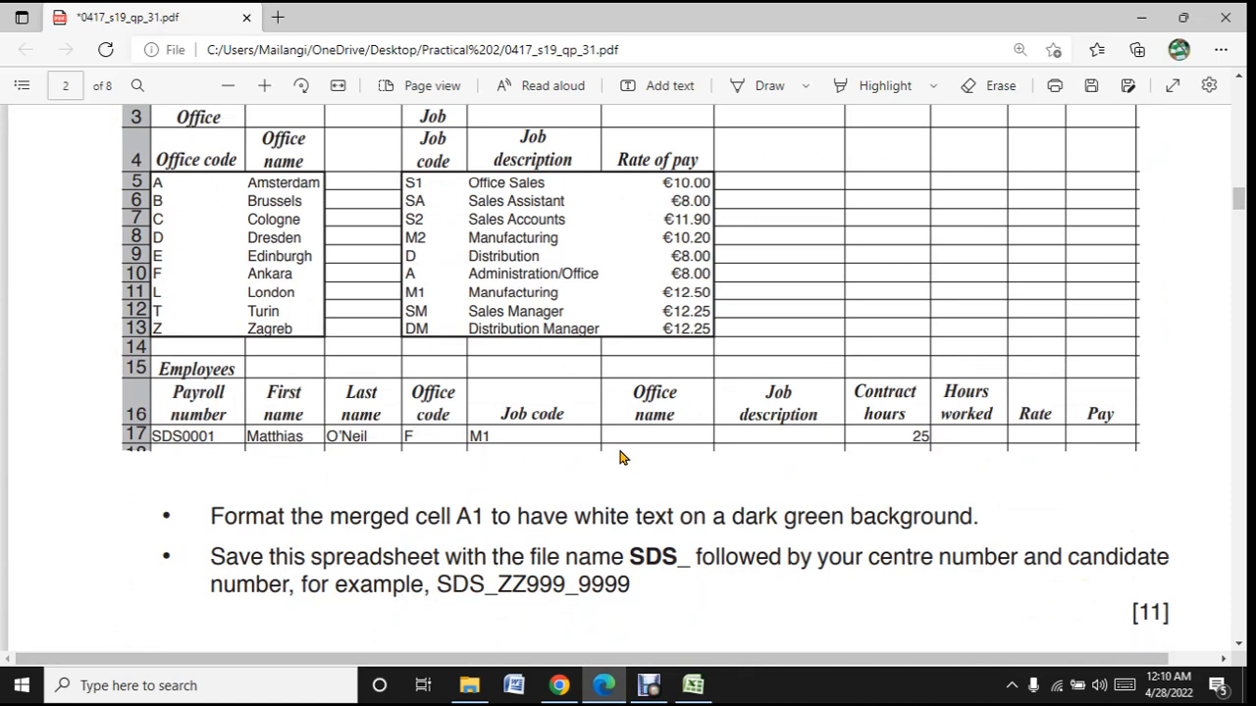
scroll(620, 457, "up", 3)
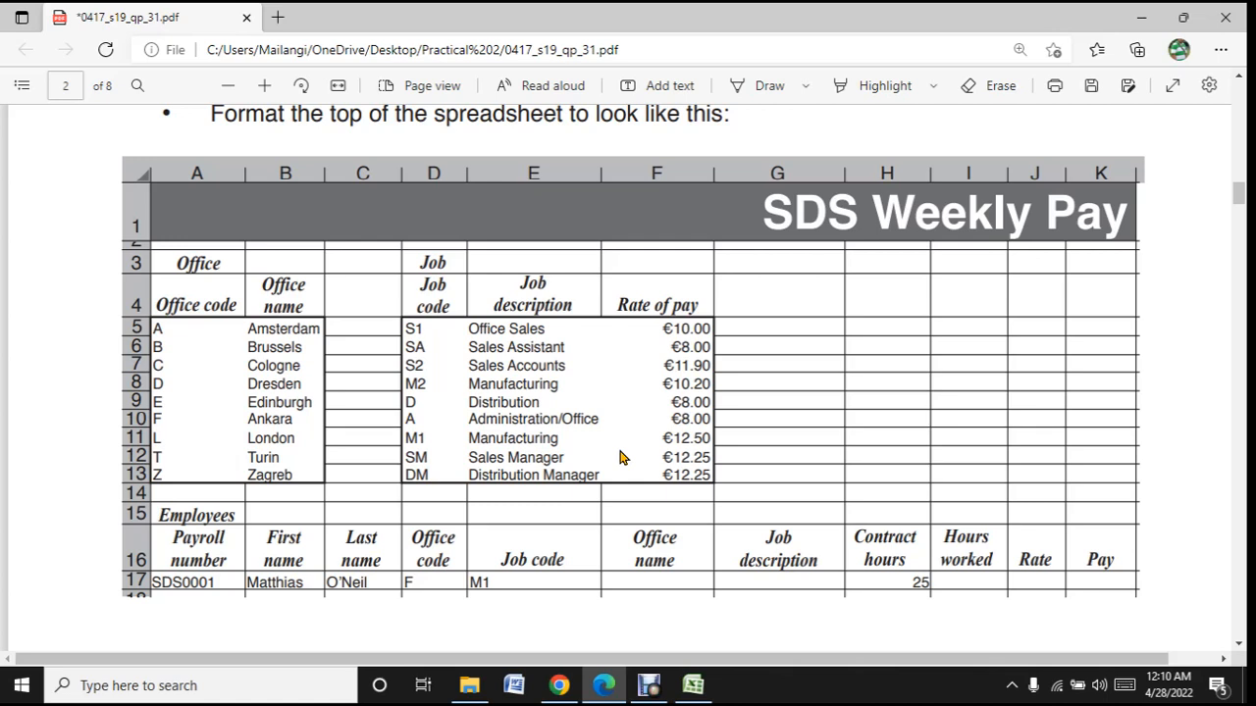
- Copy the sample name SDS_ZZ999_9999 from the question paper, then switch to Excel and paste it as the file name for saving a copy
scroll(620, 457, "down", 5)
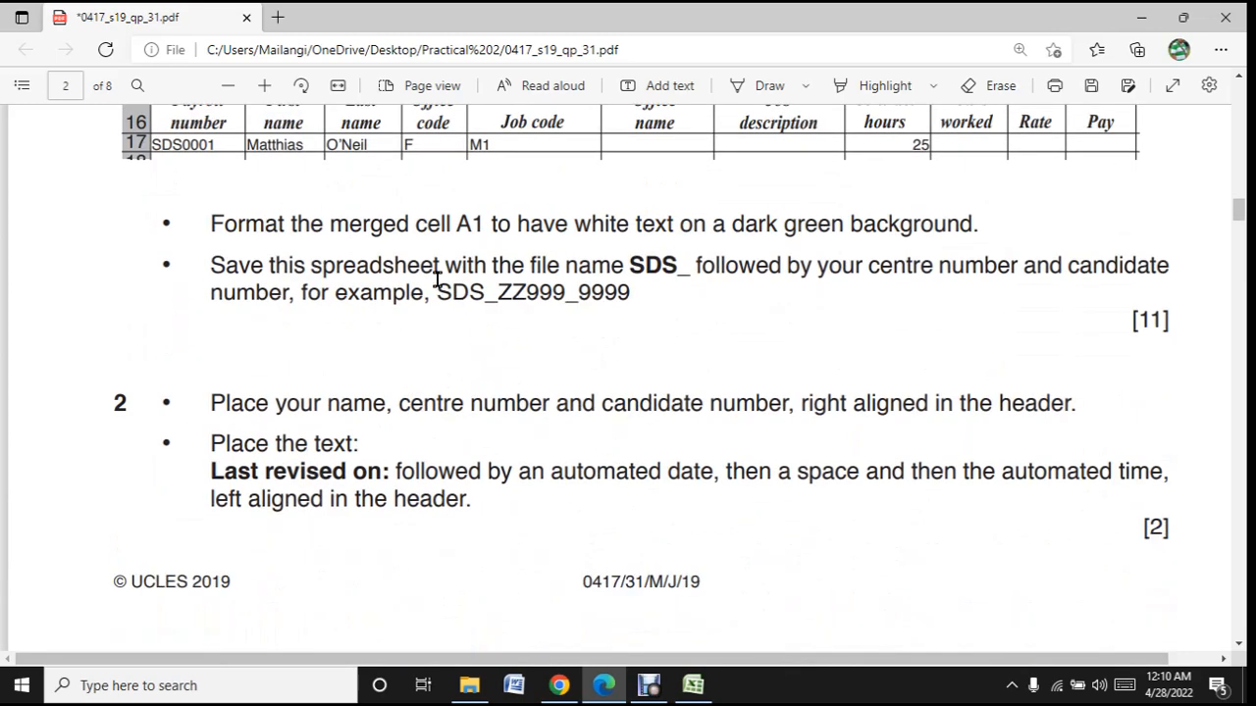
left_click_drag(438, 281, 625, 291)
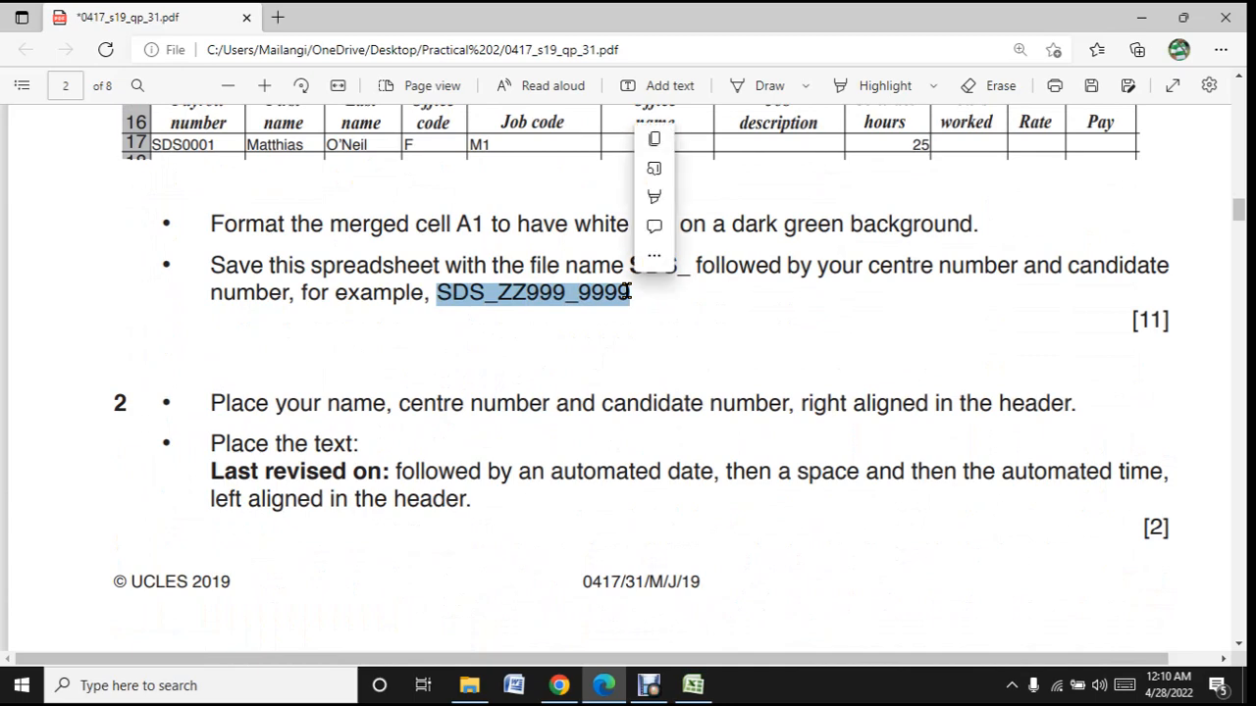
key("ctrl+c")
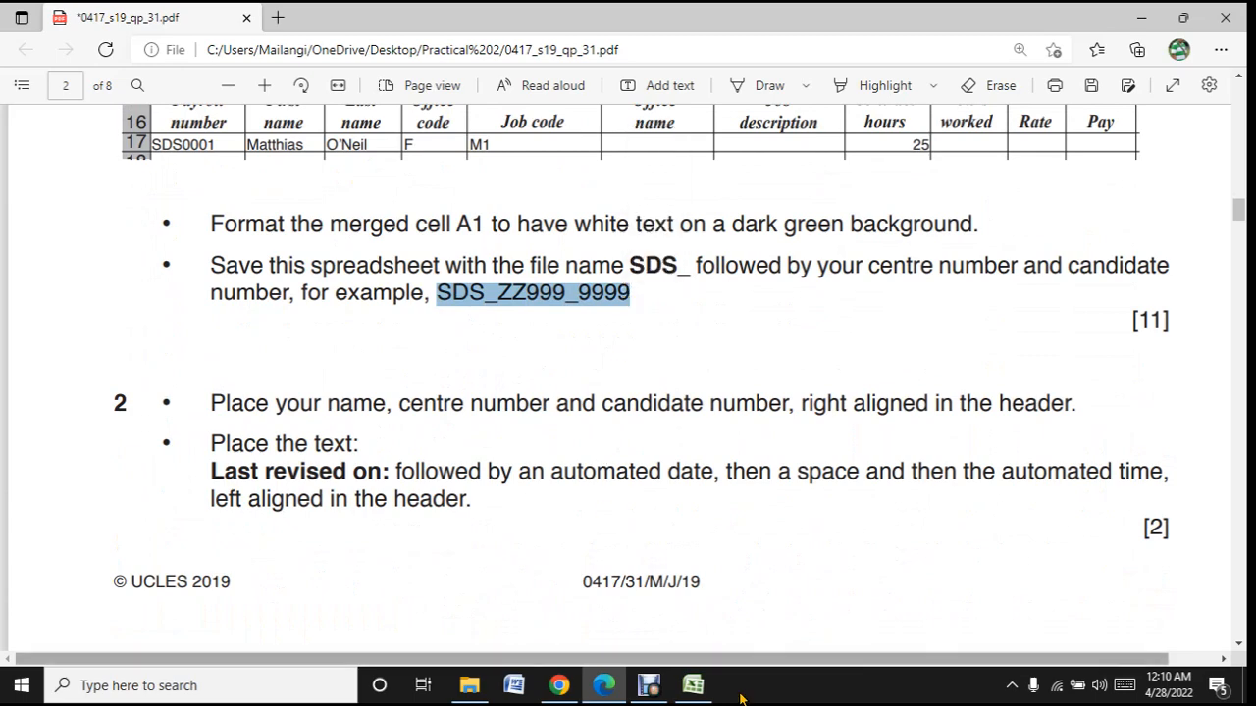
left_click(697, 687)
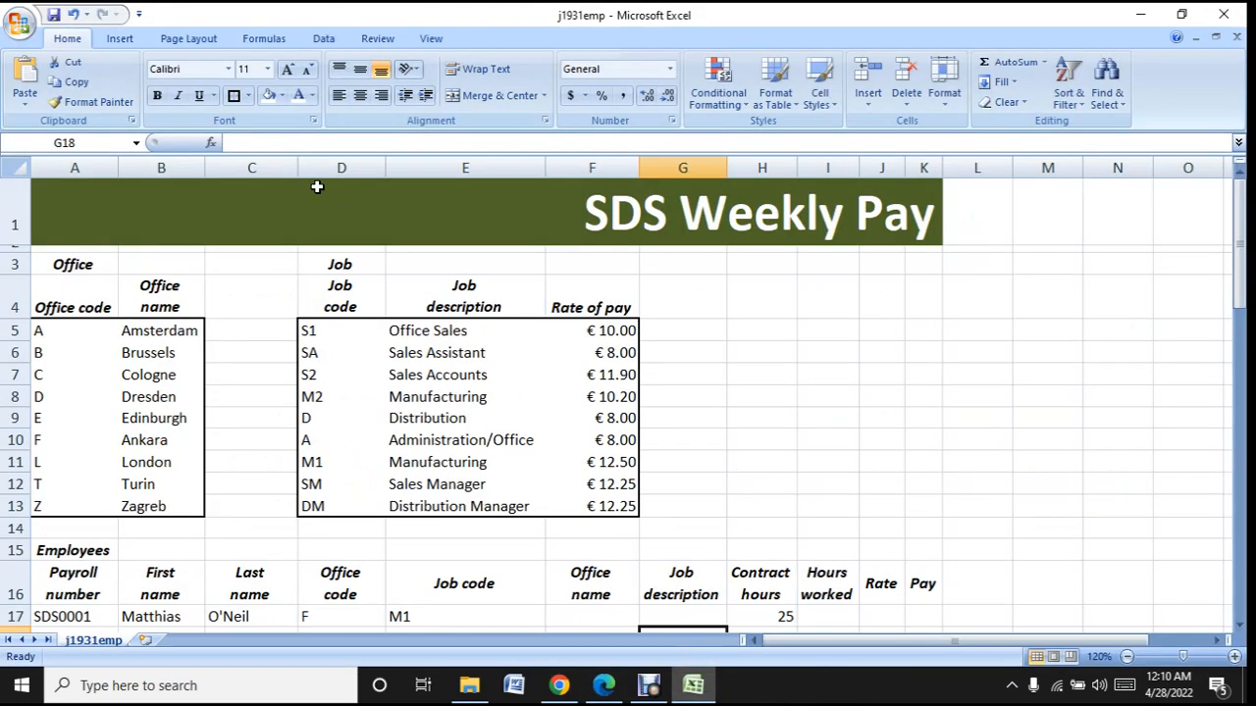
left_click(15, 24)
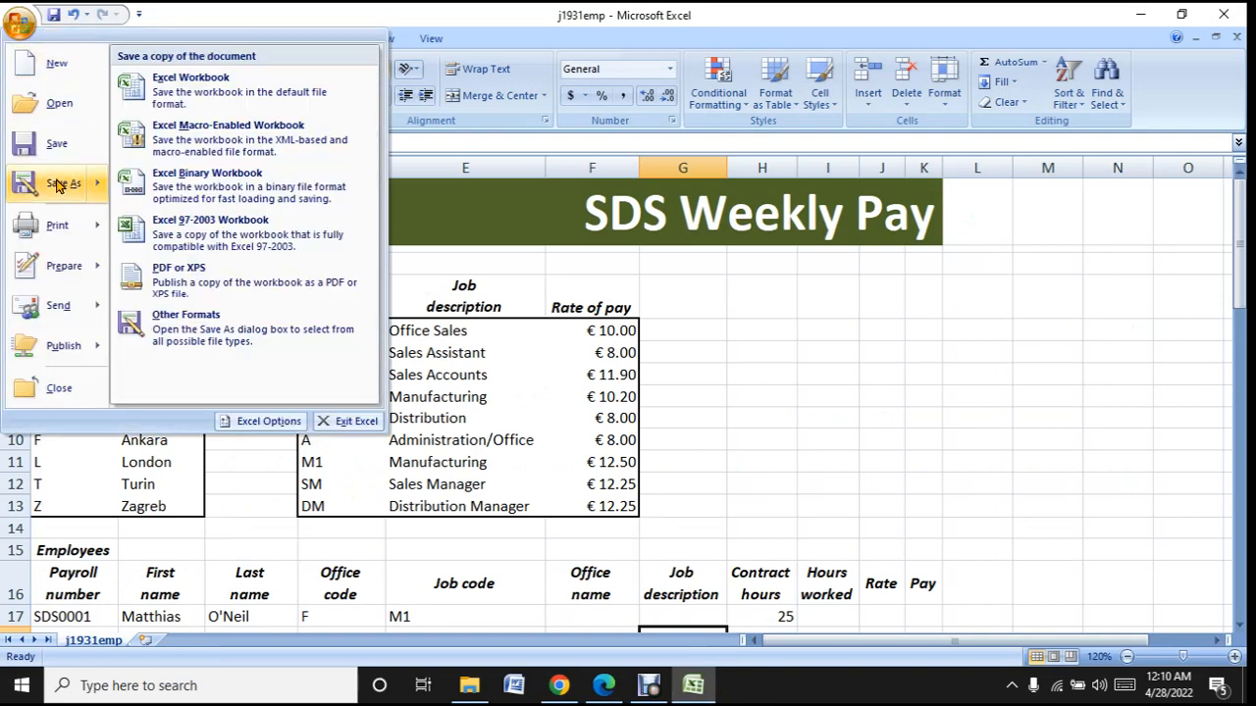
left_click(59, 185)
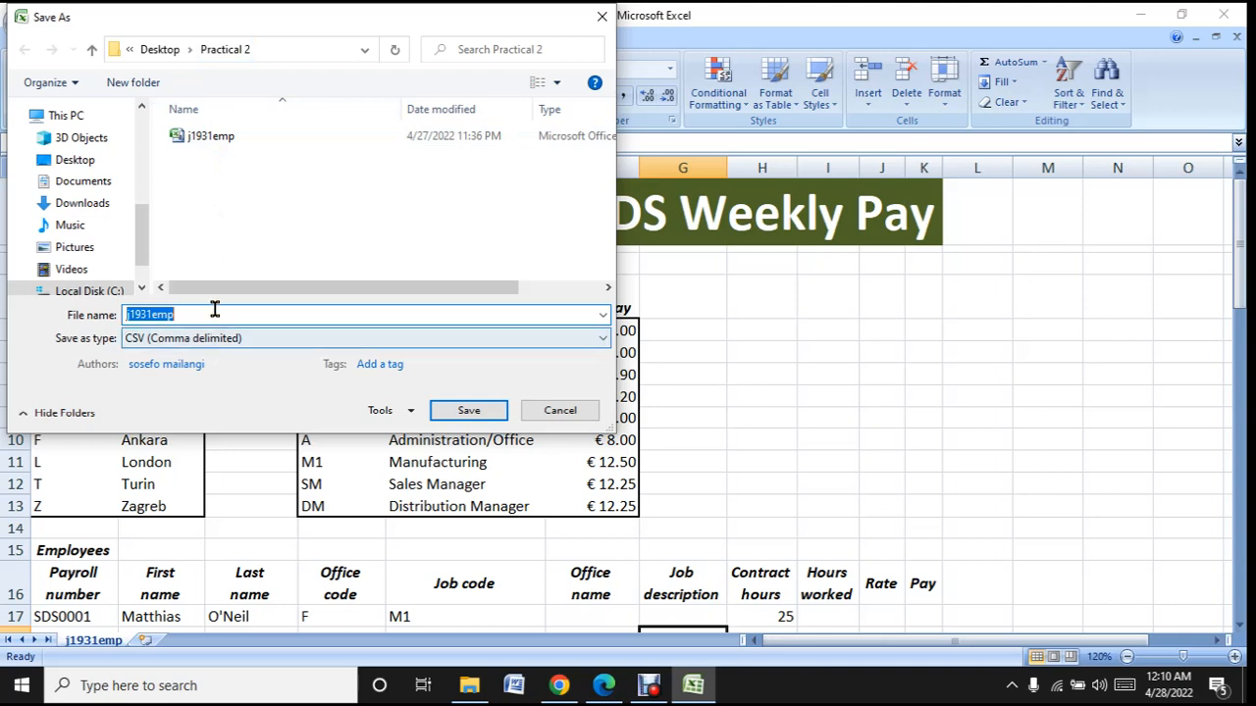
key("ctrl+v")
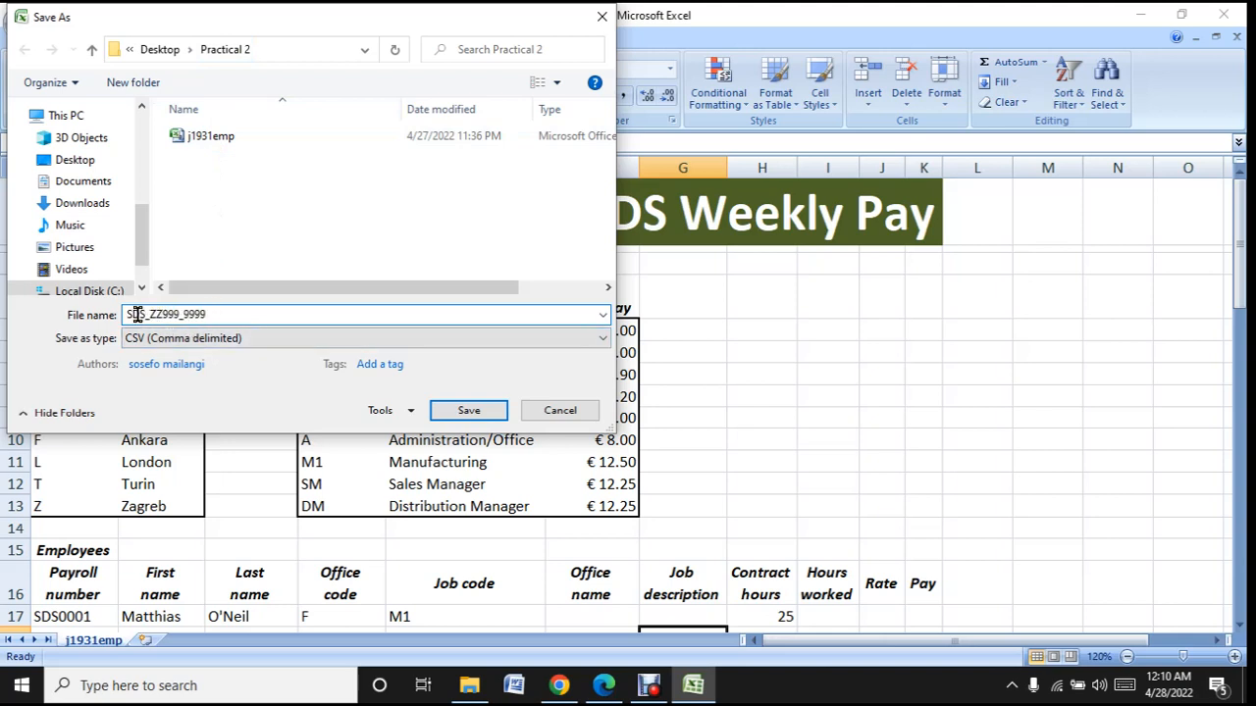
- Change the centre and candidate number parts so that the file name reads SDS_TO003_1234
left_click(183, 314)
key("BackSpace")
key("BackSpace")
key("BackSpace")
key("BackSpace")
key("BackSpace")
type("TO003")
key("BackSpace")
key("BackSpace")
key("BackSpace")
key("BackSpace")
type("1234")
- Set the file type to Excel Workbook and save the spreadsheet in the Practical 2 folder
left_click(602, 339)
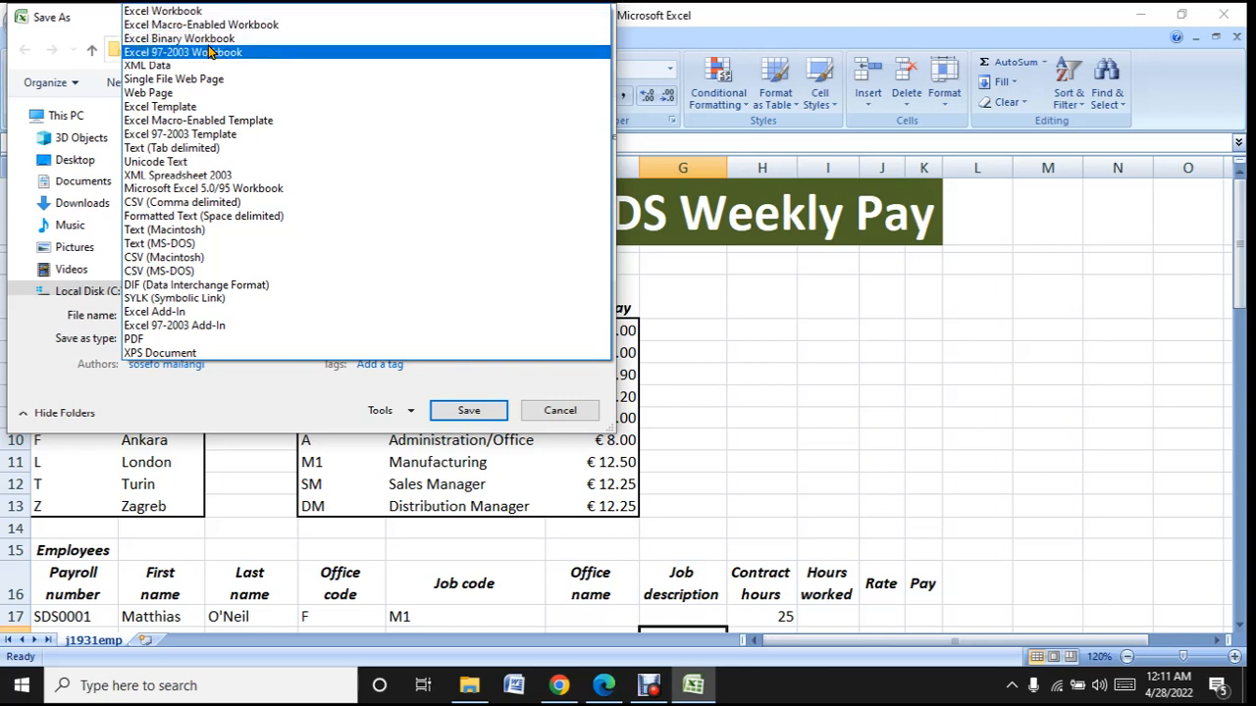
left_click(280, 12)
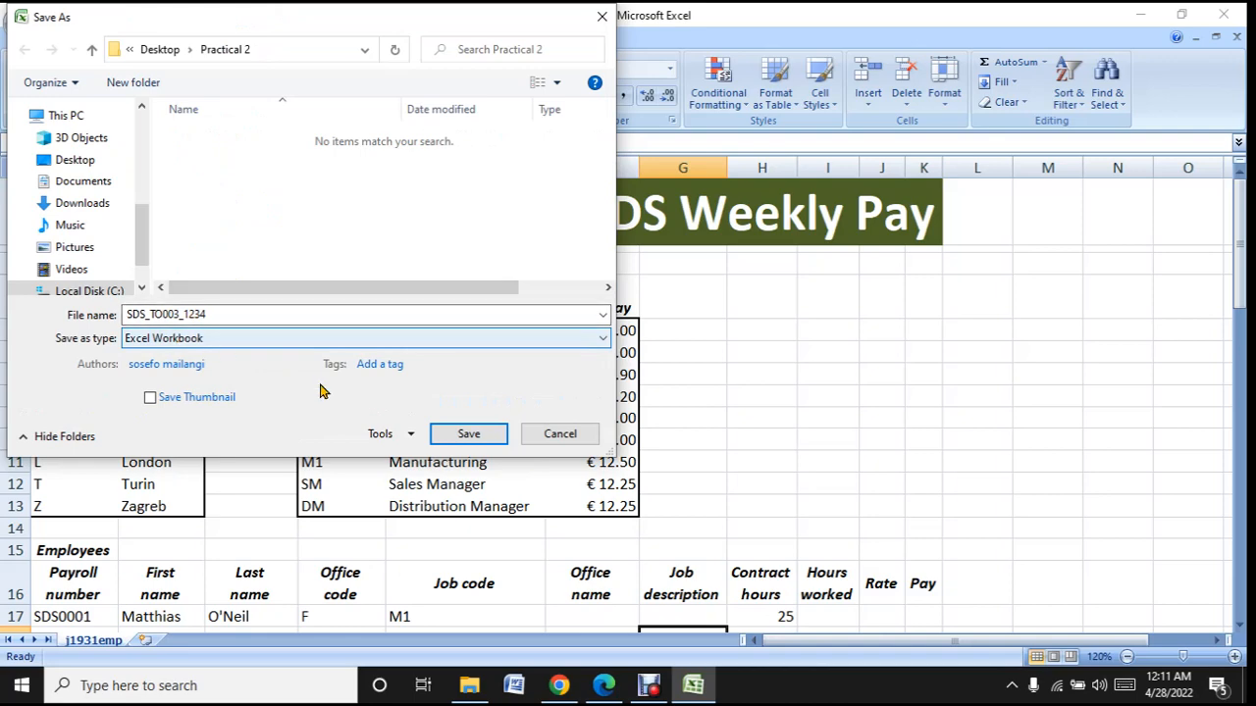
left_click(475, 445)
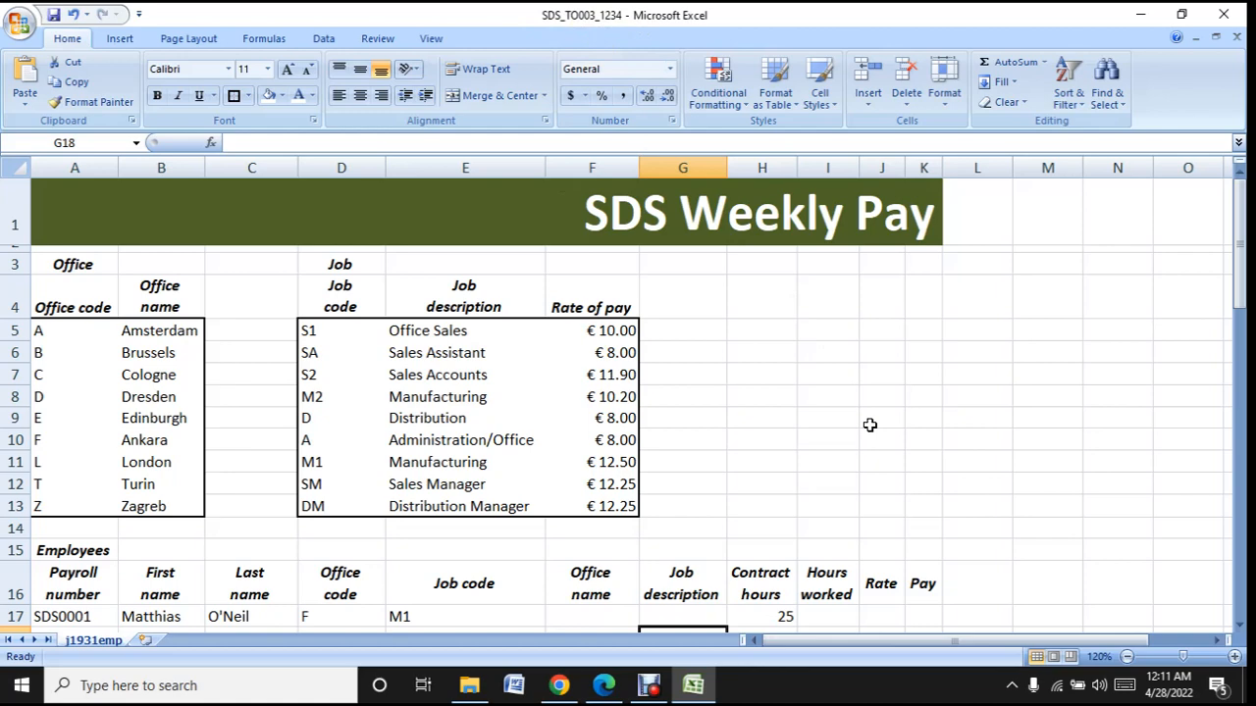
- Switch to Edge and read question 2's instructions on the right-aligned and left-aligned header content
scroll(869, 425, "down", 2)
scroll(870, 425, "up", 2)
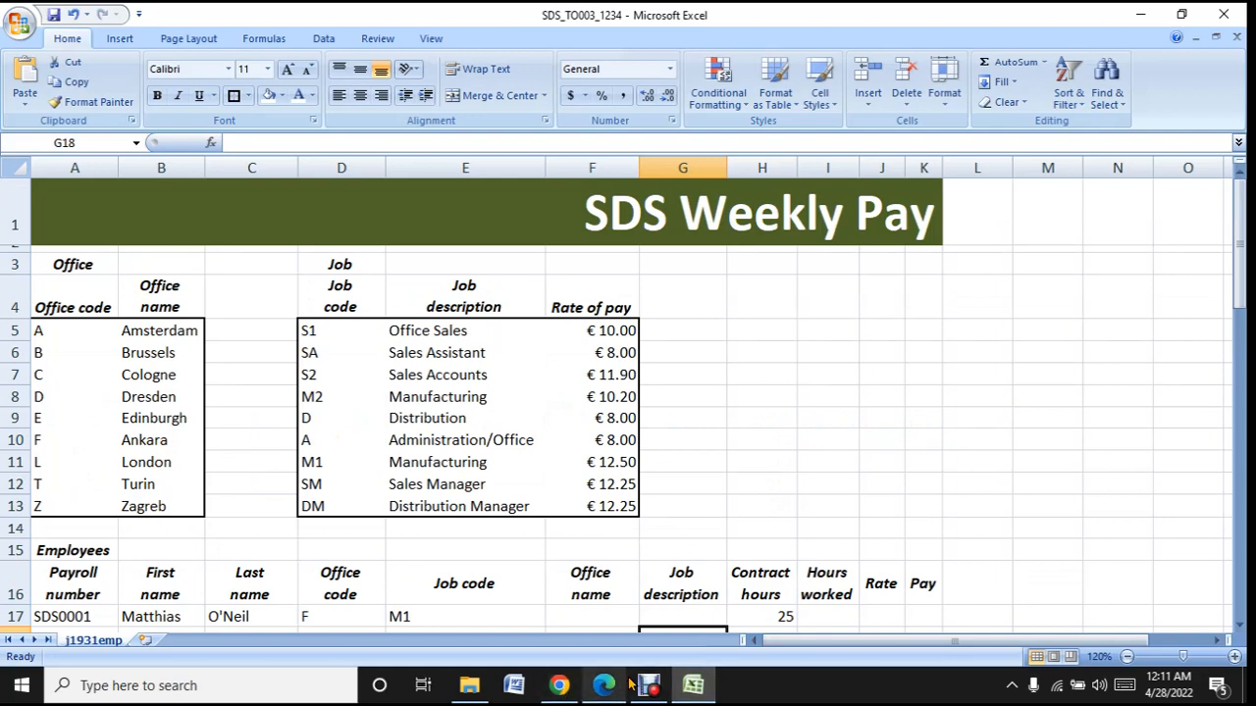
mouse_move(603, 687)
left_click(594, 559)
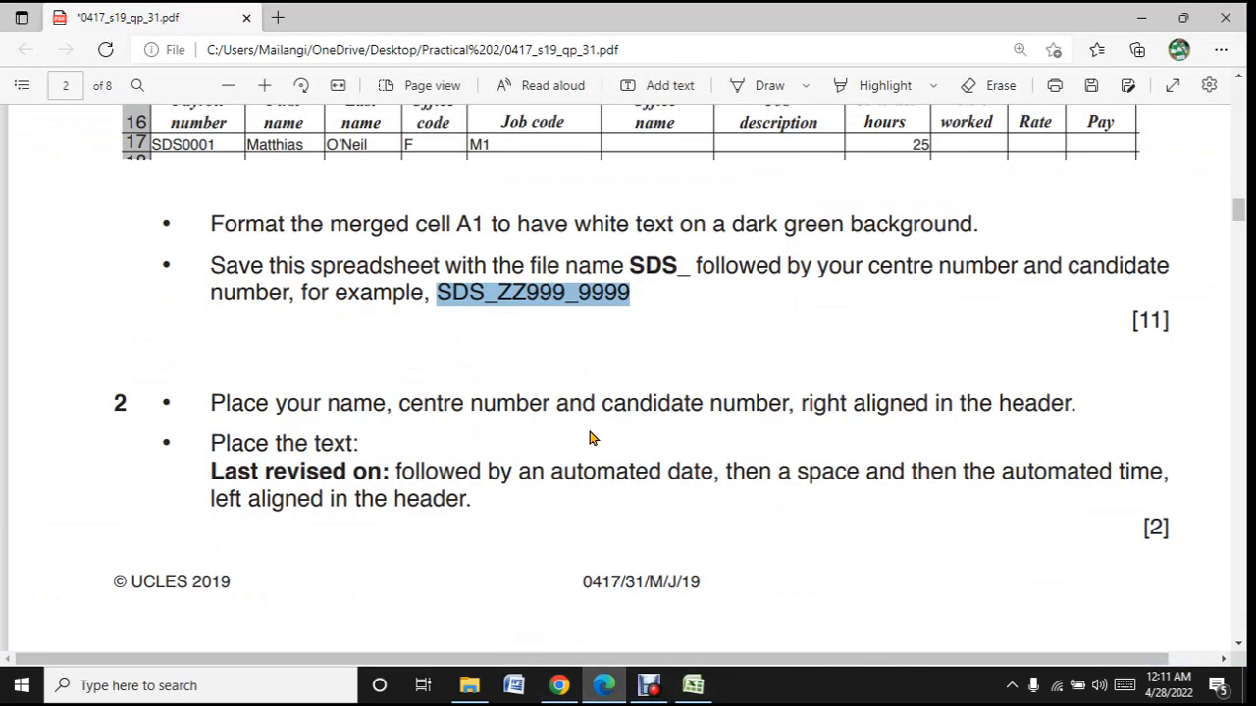
scroll(590, 437, "down", 6)
scroll(590, 438, "up", 3)
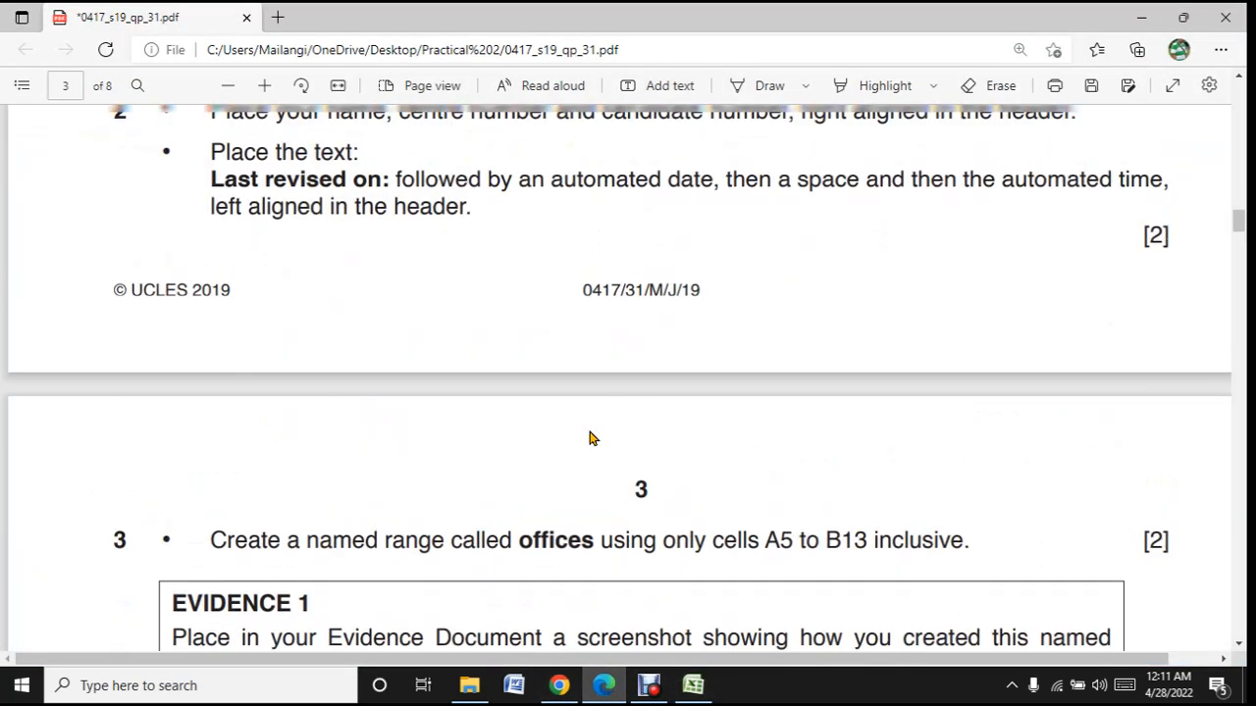
scroll(590, 438, "up", 3)
scroll(590, 437, "down", 1)
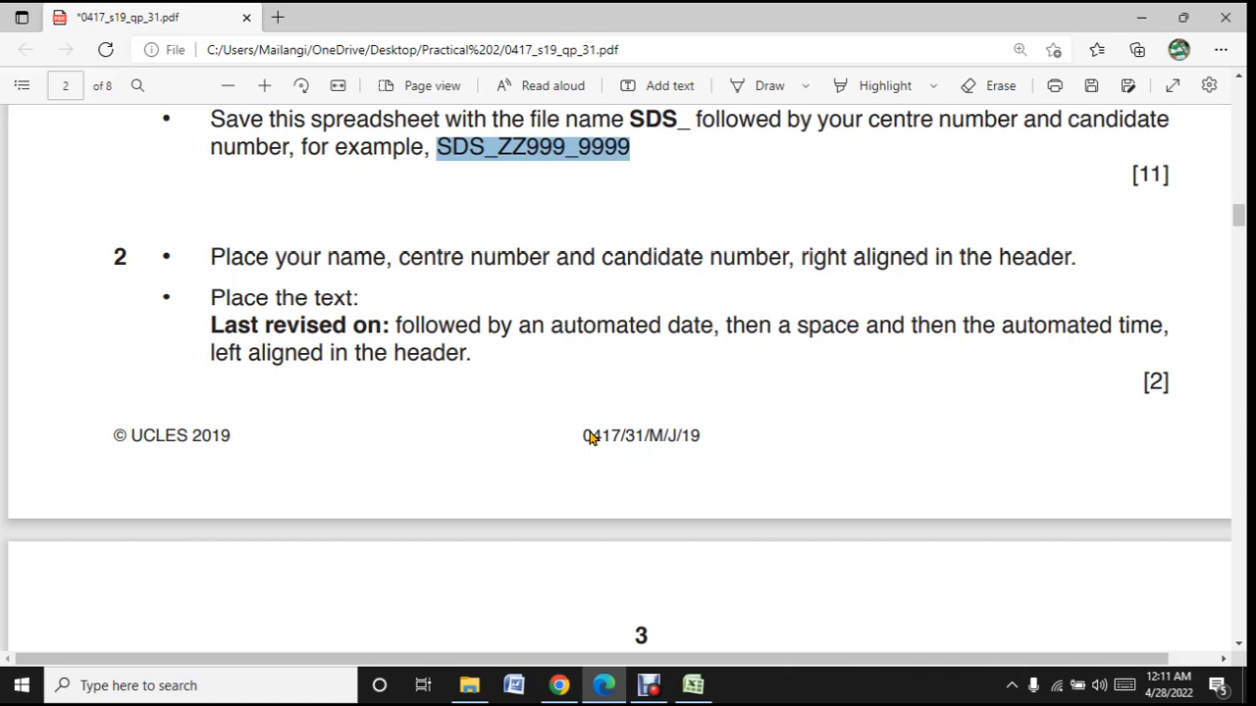
- Return to Excel and open the worksheet's page header for editing
left_click(693, 684)
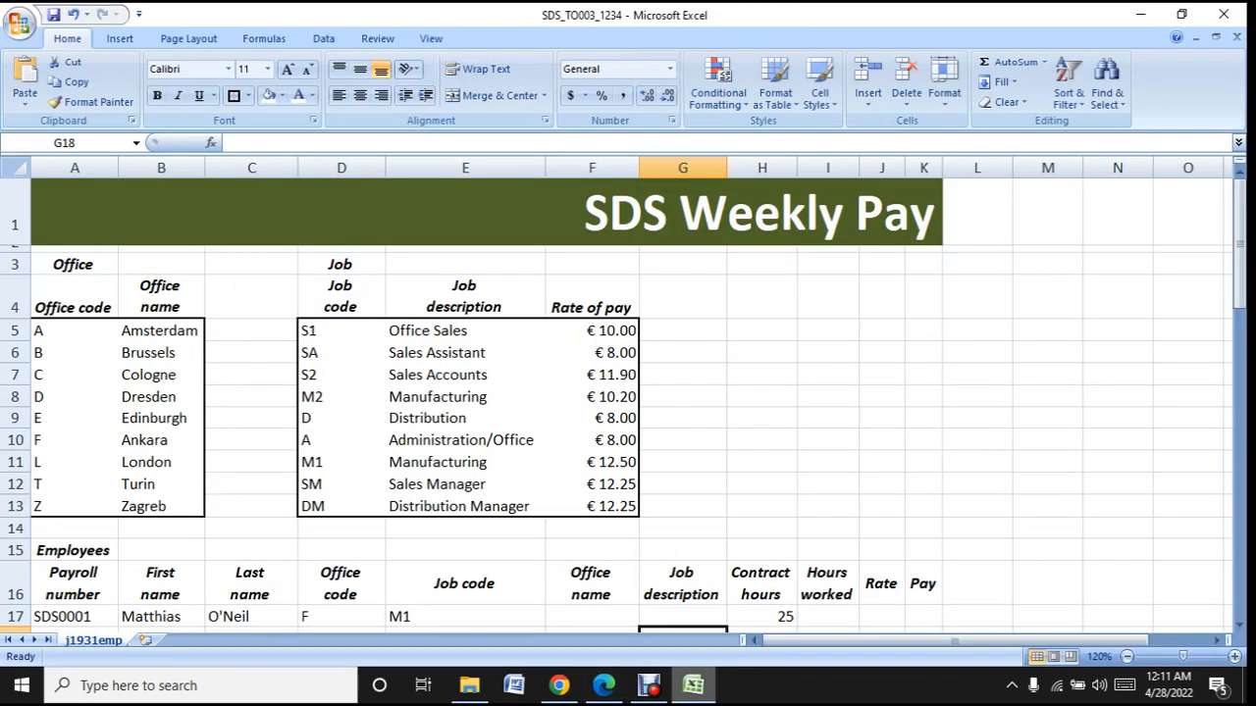
left_click(116, 41)
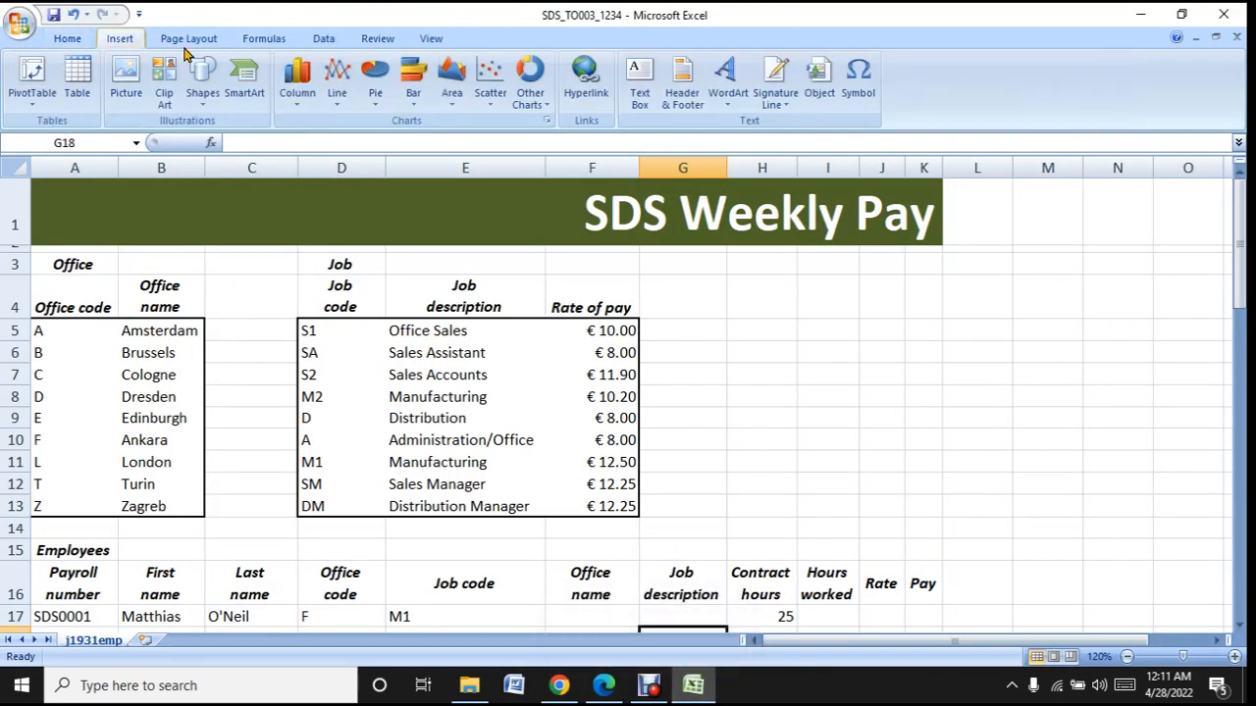
left_click(700, 84)
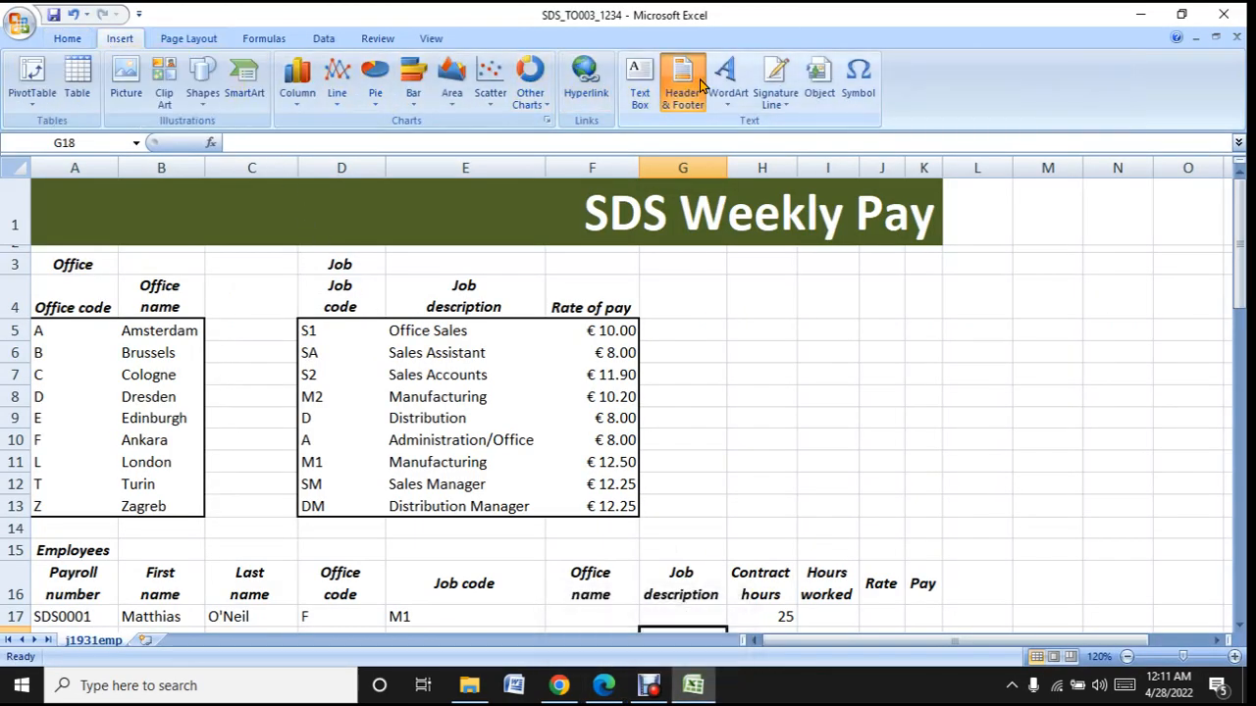
left_click(168, 240)
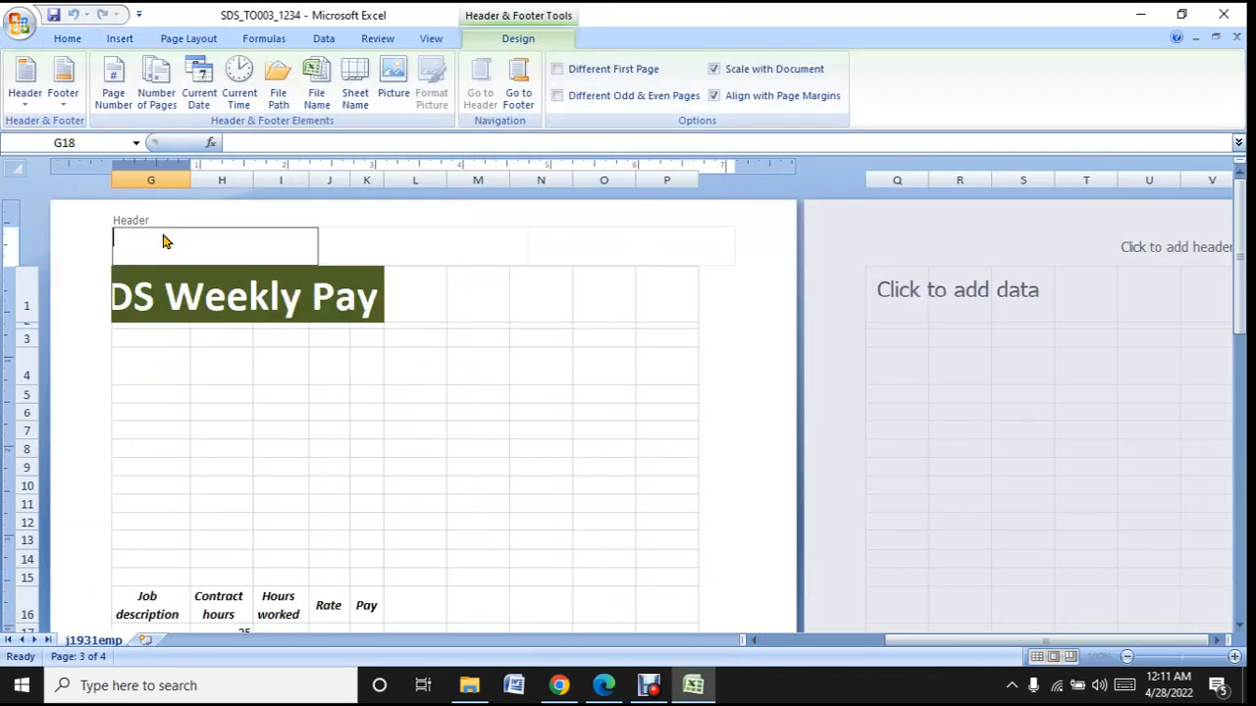
left_click(412, 245)
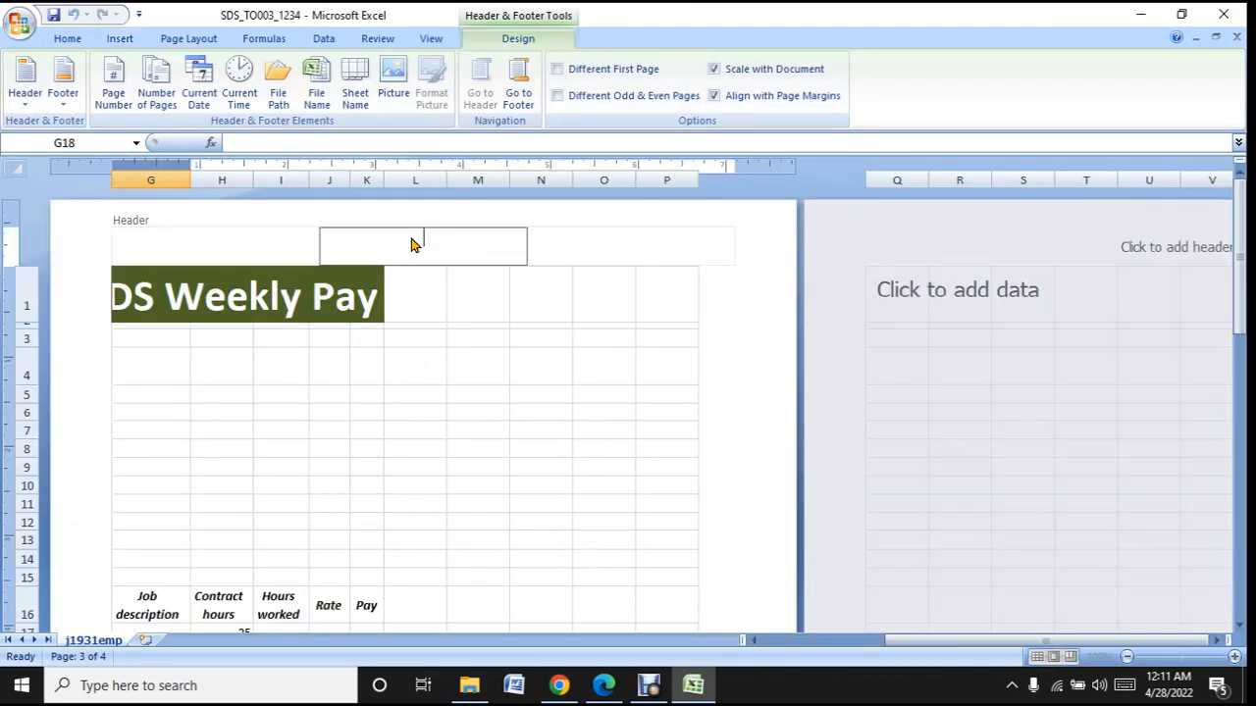
- Enter the candidate's name, centre number and candidate number, separated by commas, in the right section of the header
left_click(584, 236)
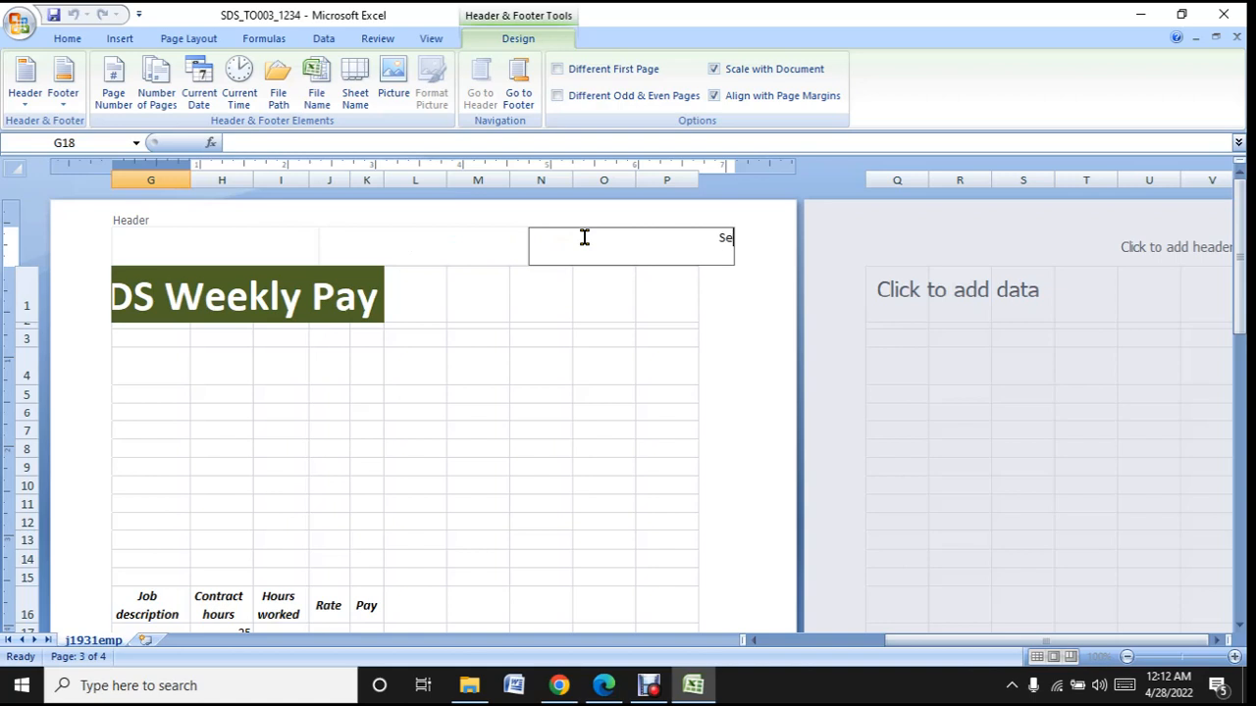
left_click(613, 306)
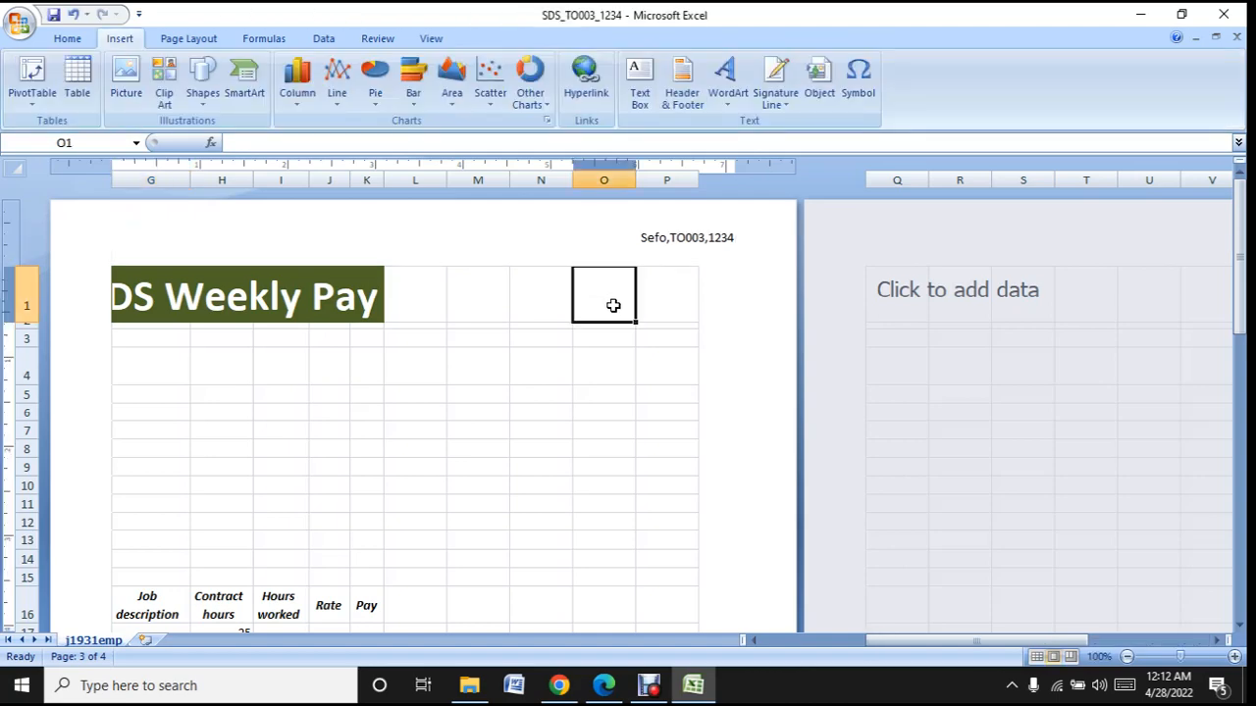
- Copy "Last revised on:" from the question paper in Edge and paste it into the left header section in Excel, removing any extra letter
left_click(690, 693)
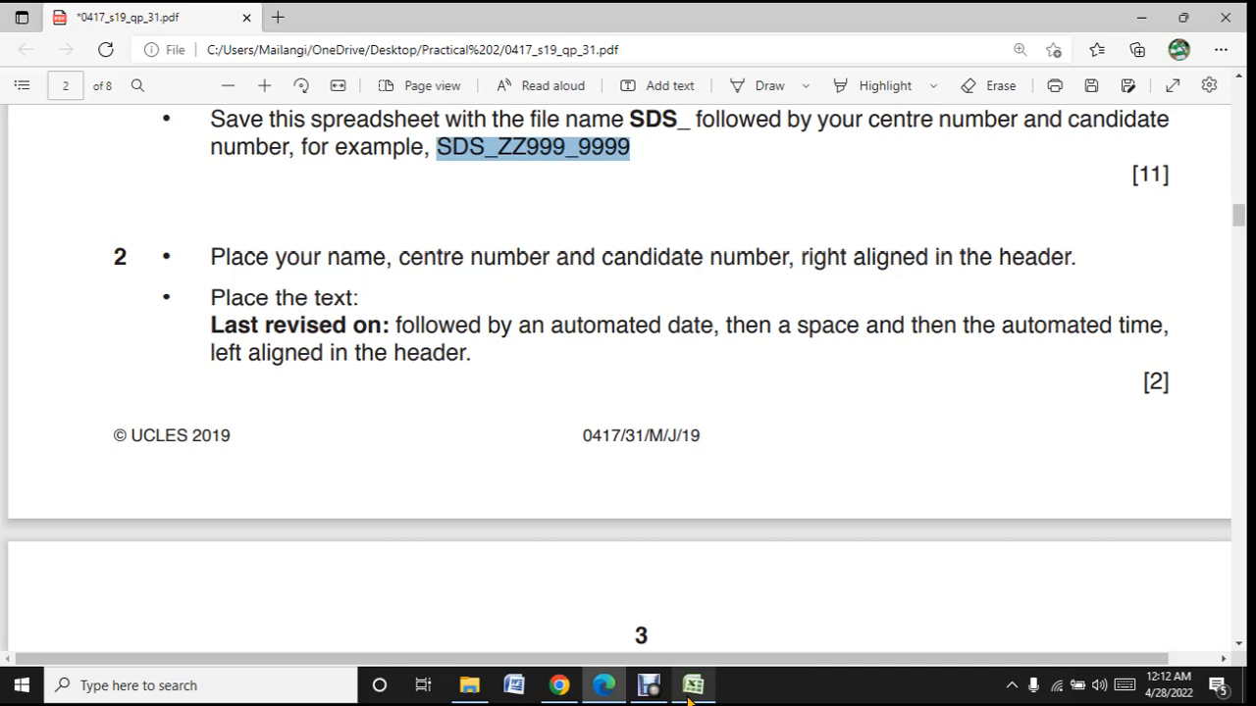
left_click_drag(206, 321, 400, 324)
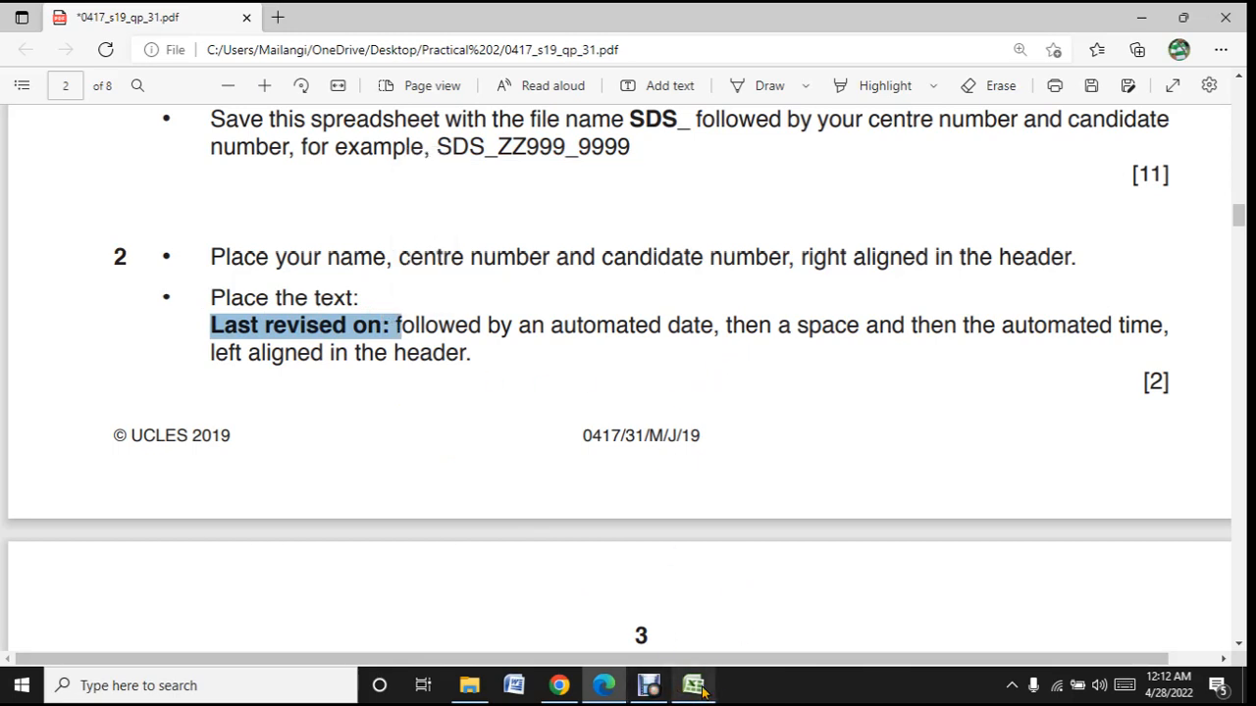
left_click(608, 579)
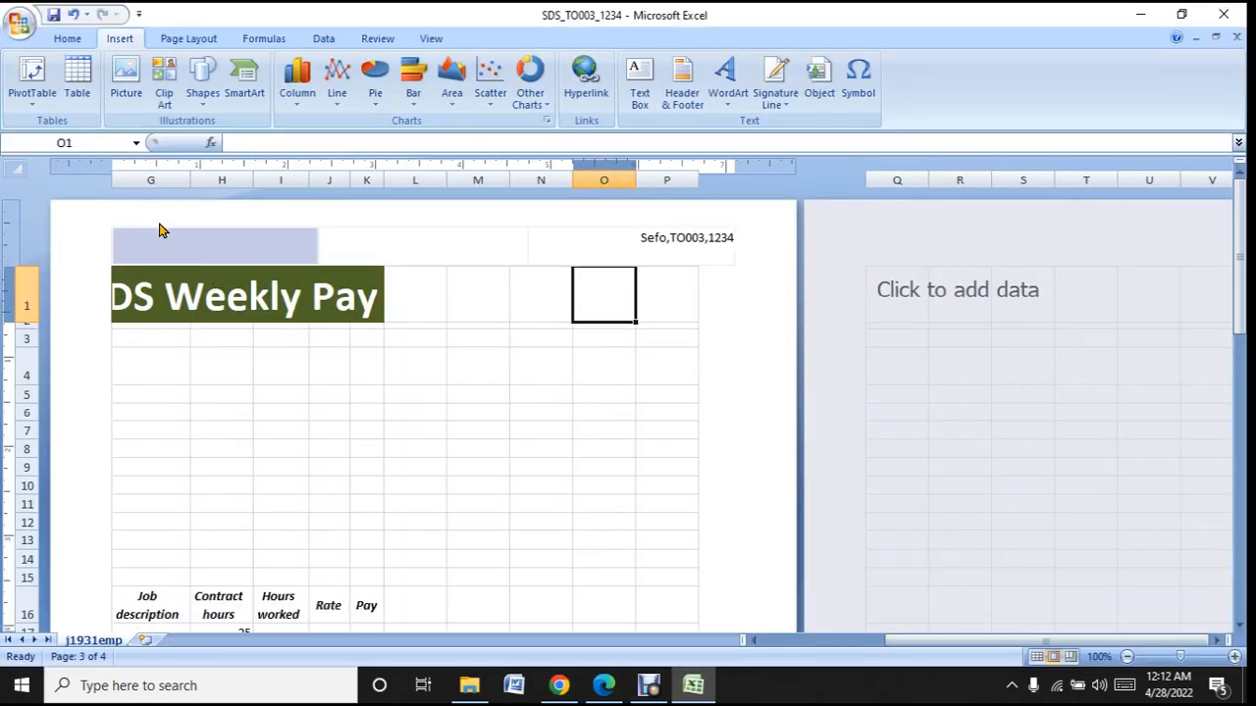
left_click(159, 241)
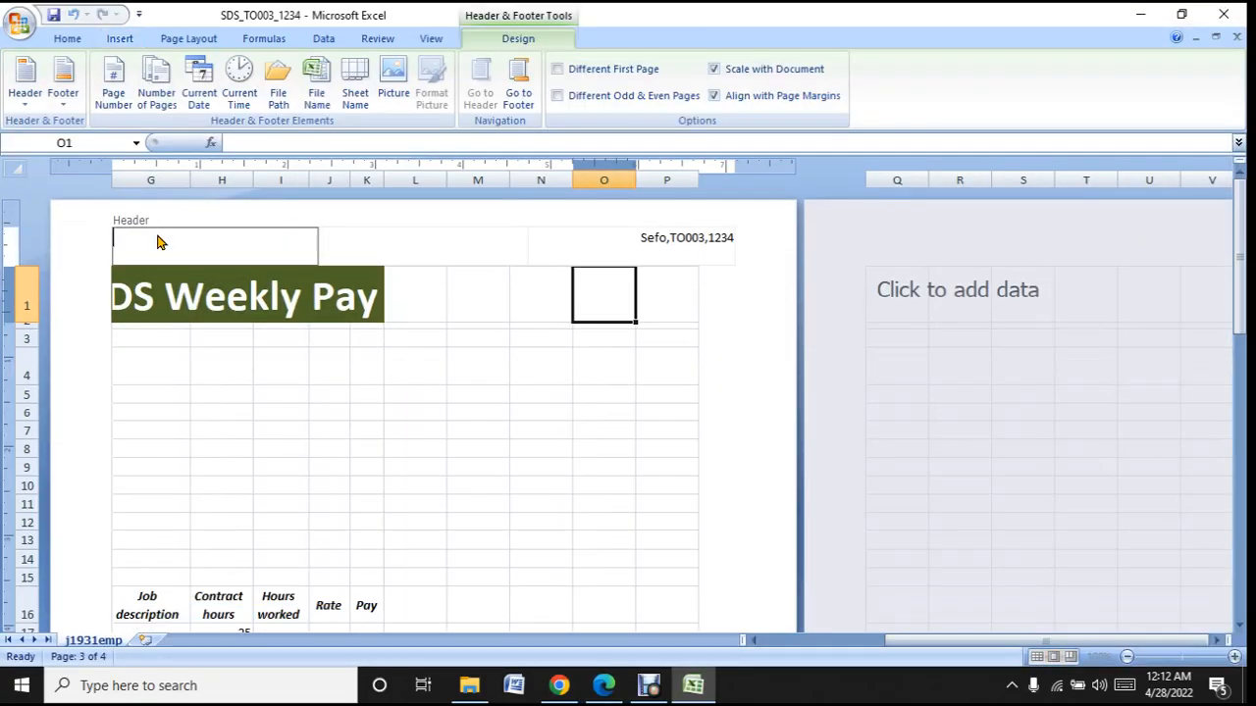
type("Last revised on: f")
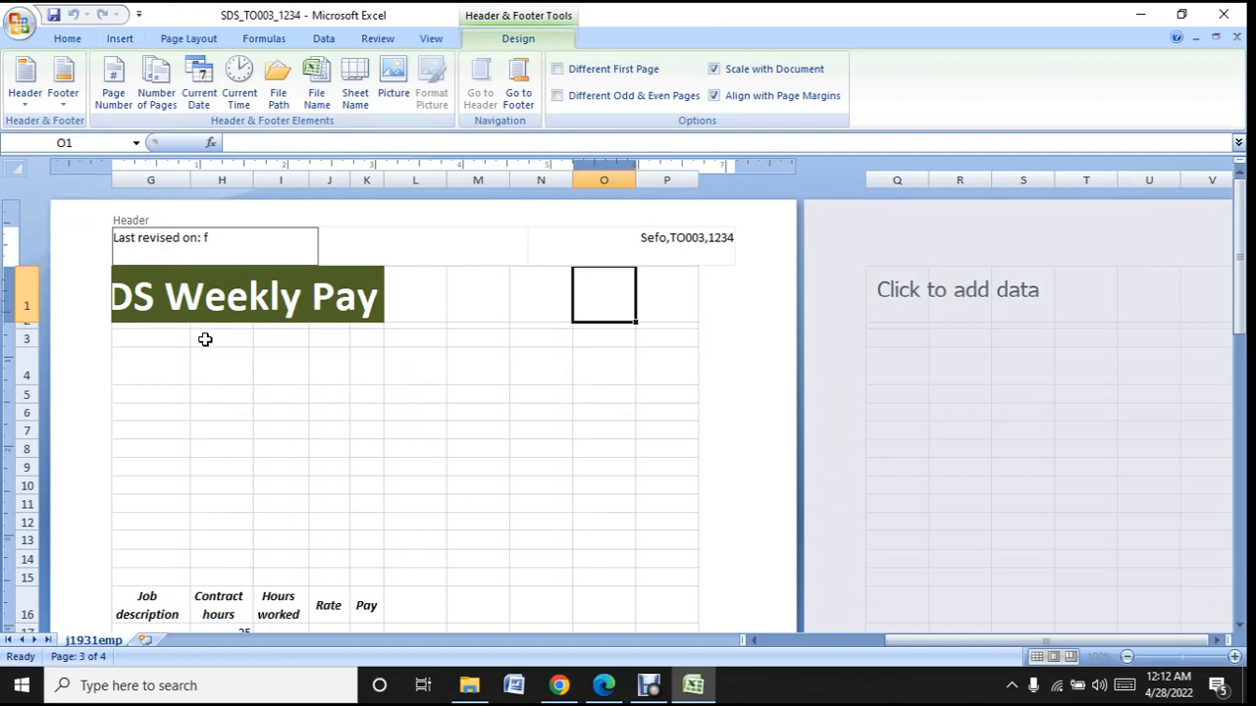
key("BackSpace")
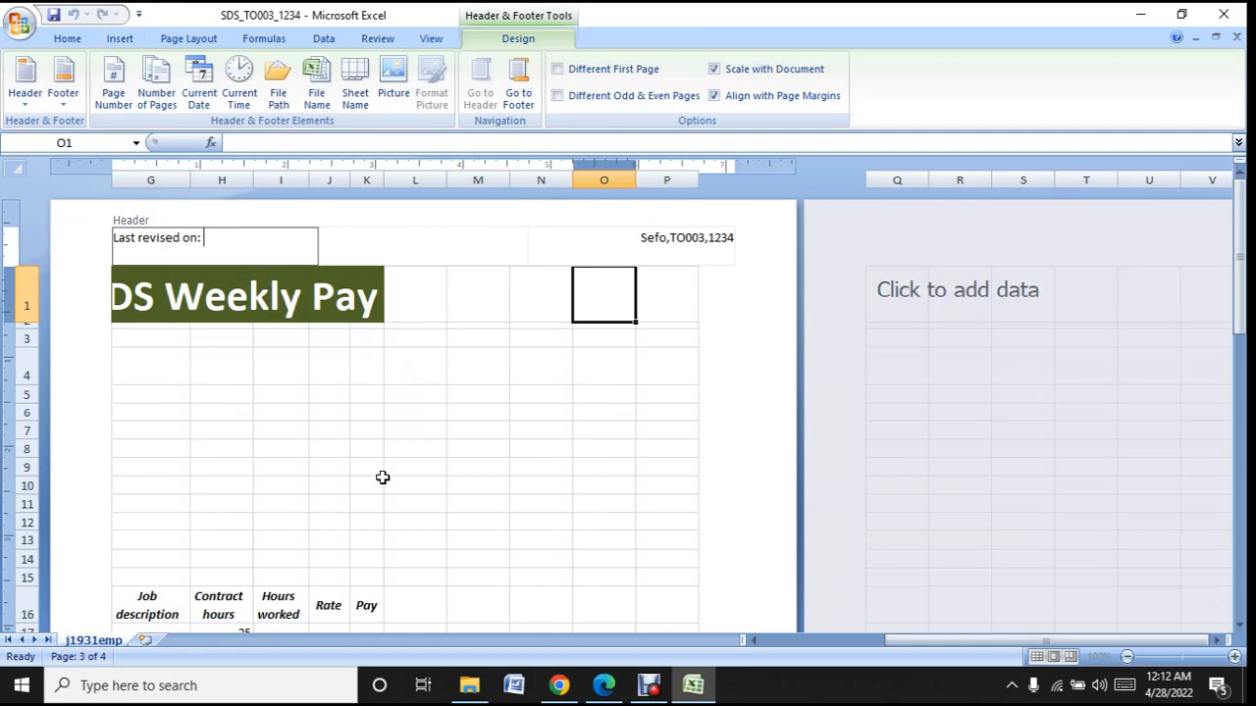
- Recheck the question paper's header instruction and add the automated current date after "Last revised on:"
left_click(694, 699)
left_click(694, 699)
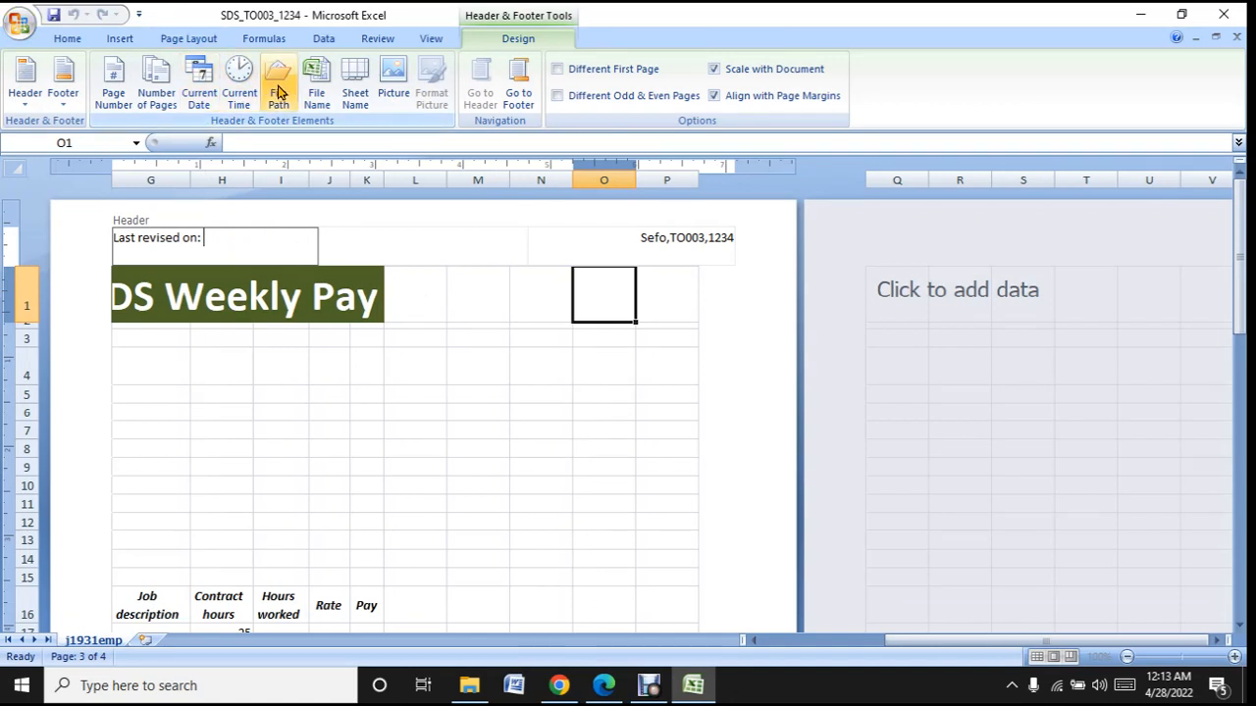
left_click(193, 105)
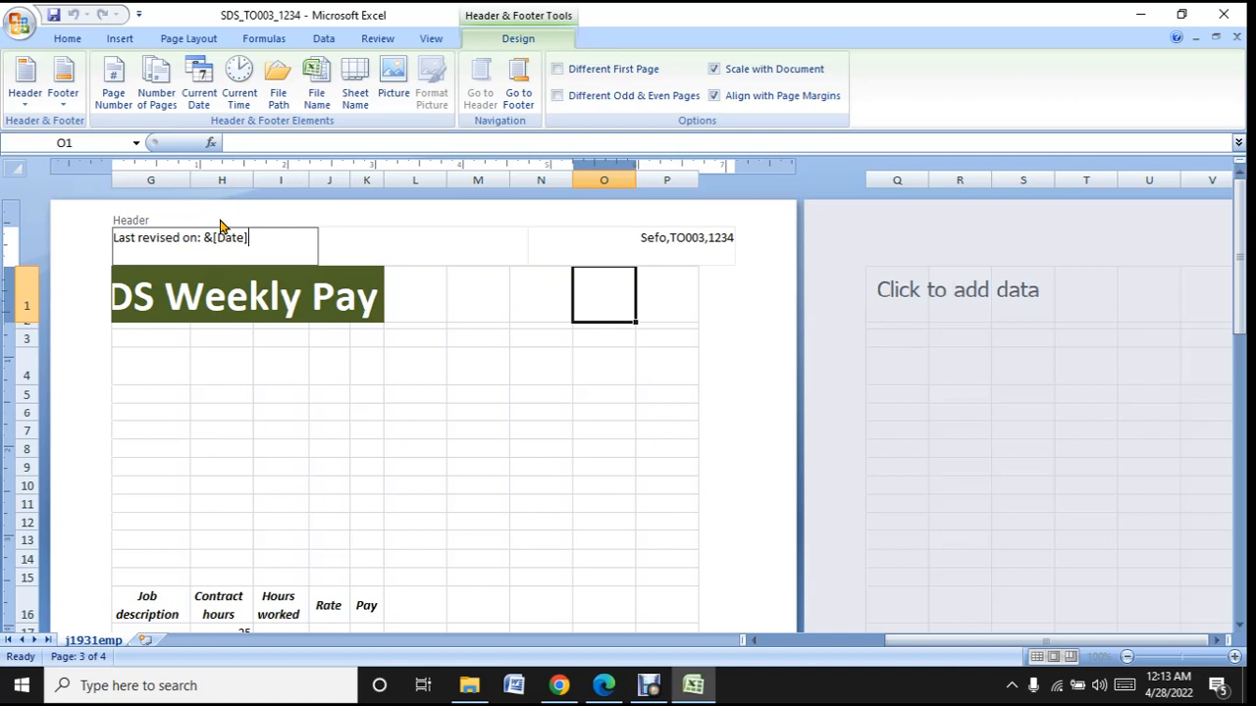
left_click(437, 244)
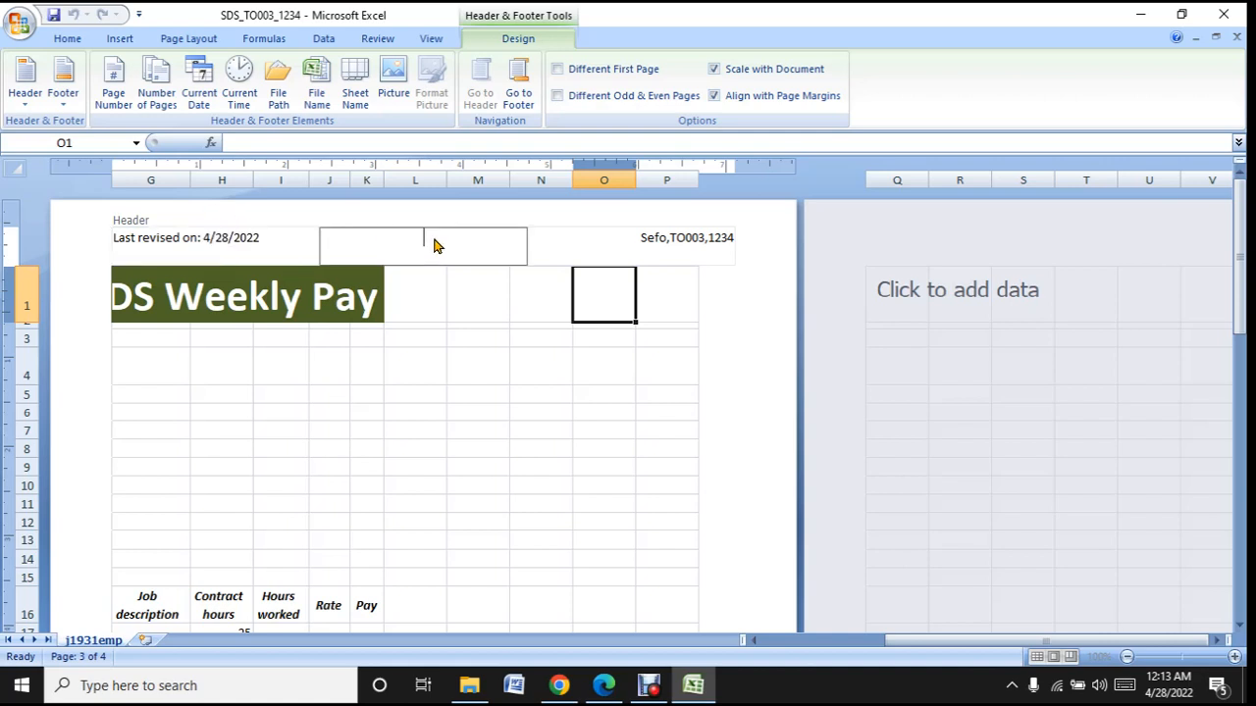
- Reopen the left header section, recheck the instruction, and add a space and the automated current time after the date
left_click(274, 241)
left_click(275, 240)
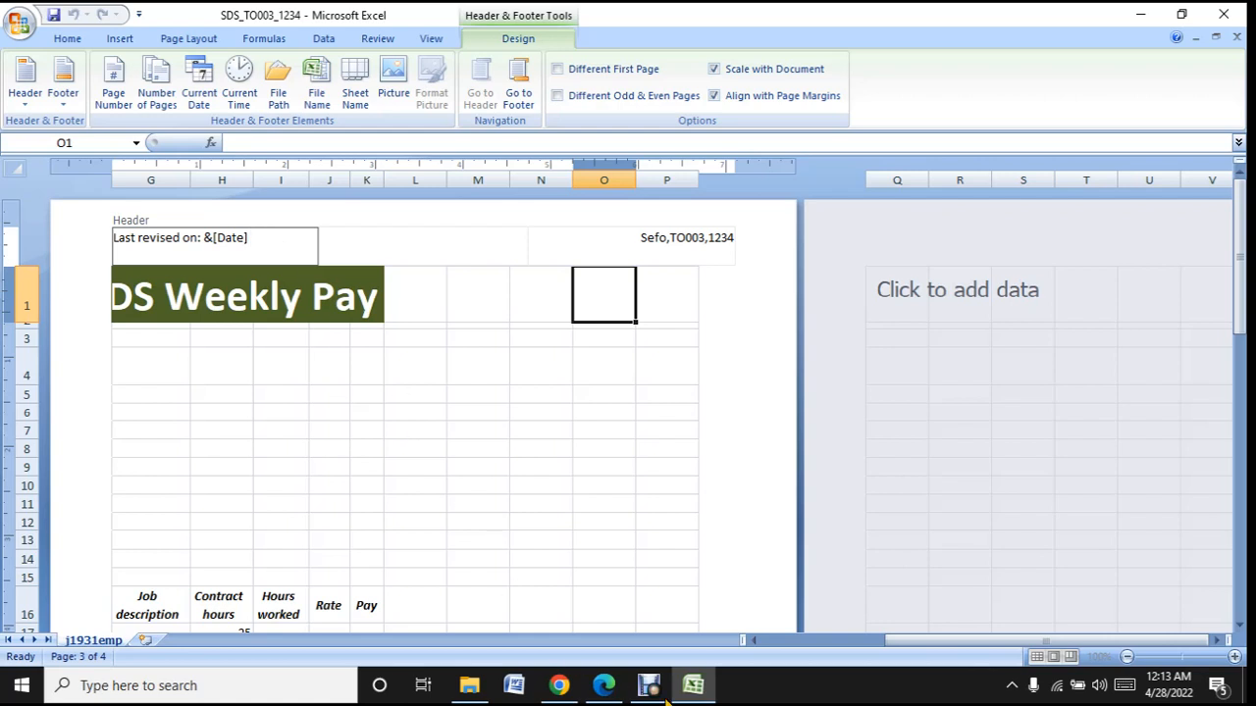
left_click(705, 689)
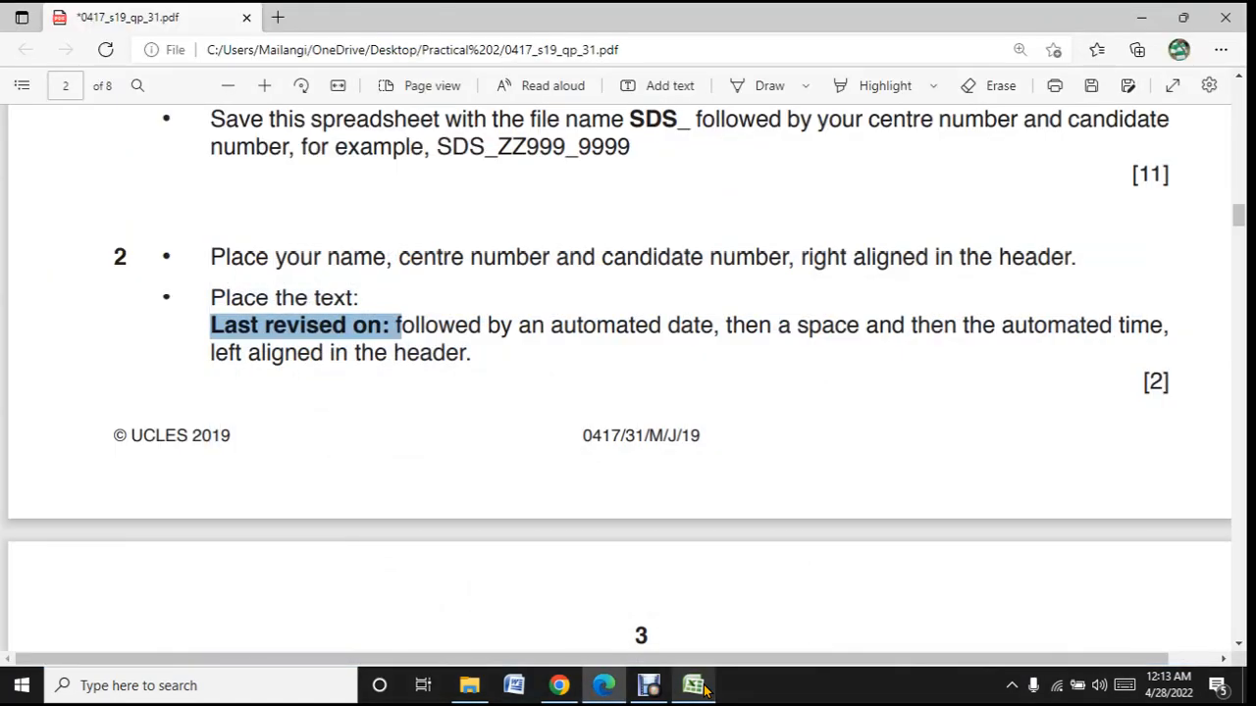
left_click(705, 689)
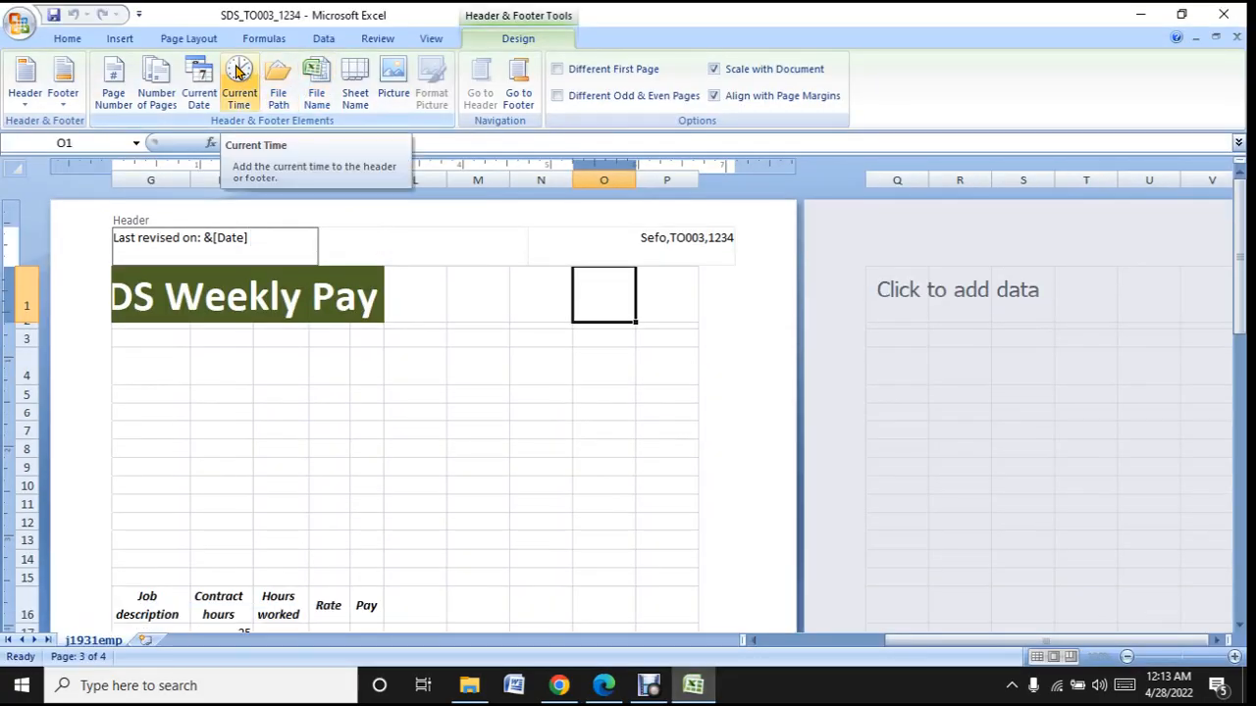
left_click(236, 71)
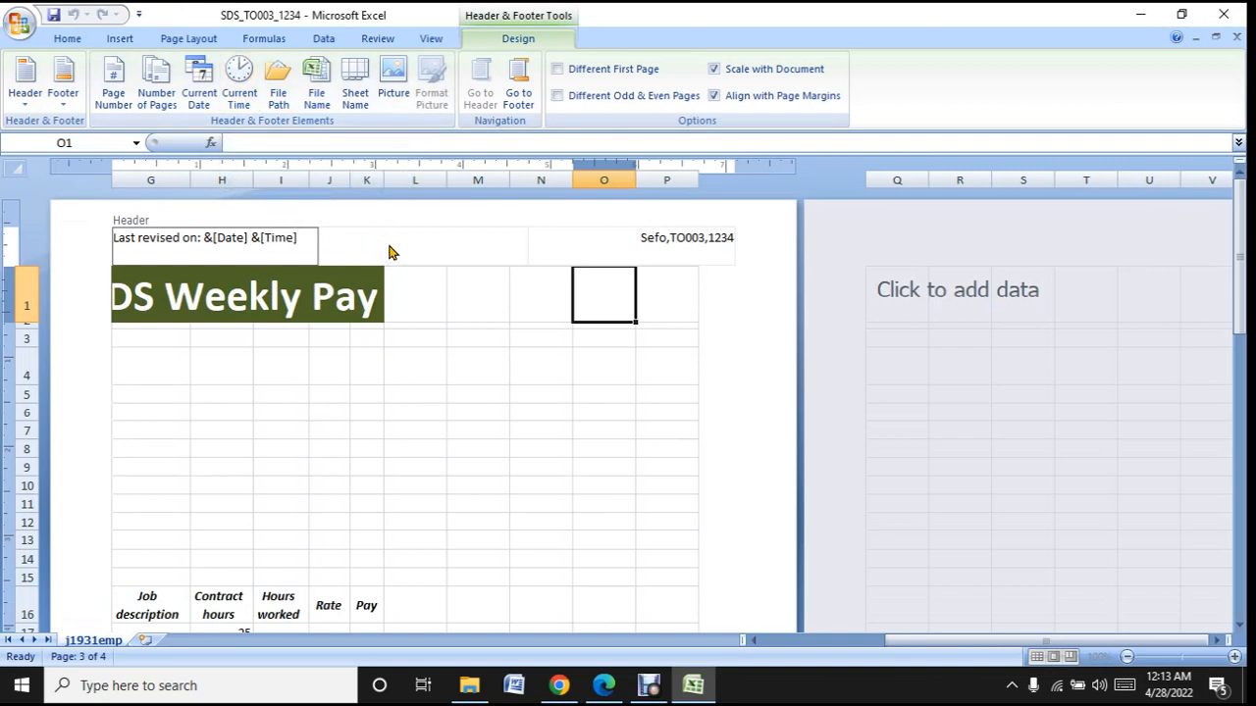
- Recheck the header instruction in the question paper in Edge and review the left, centre and right header sections in Excel
left_click(694, 686)
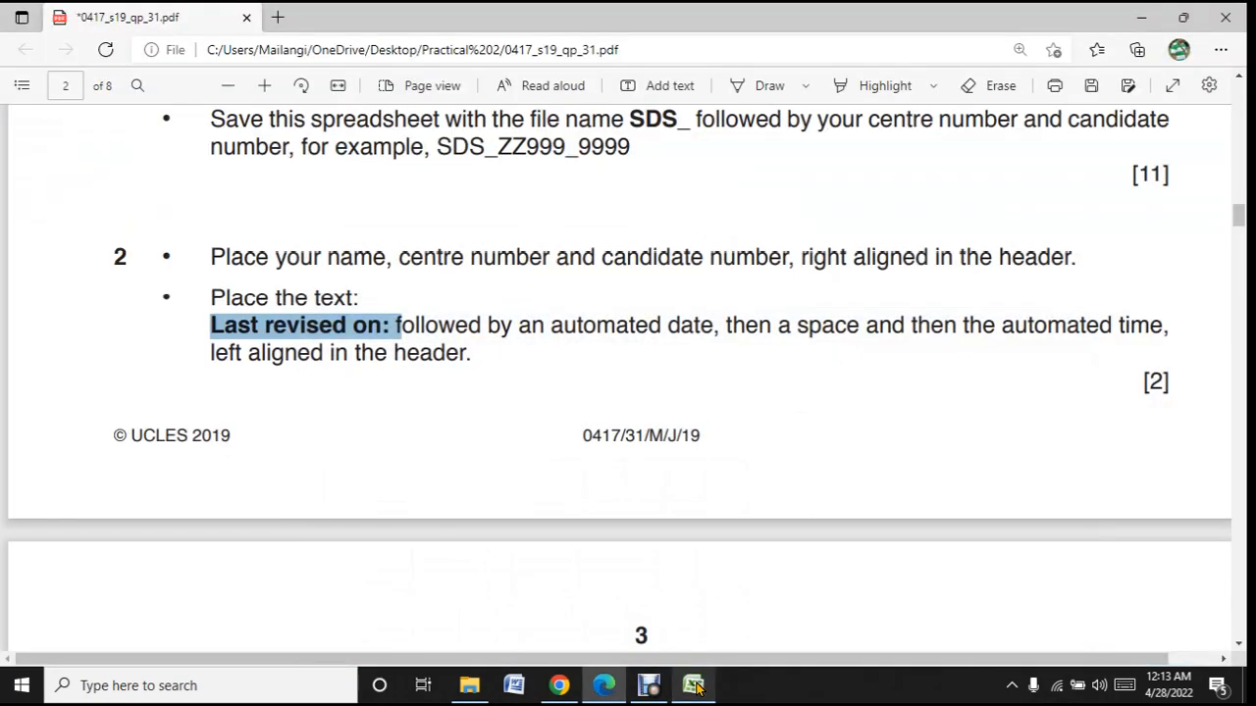
left_click(693, 686)
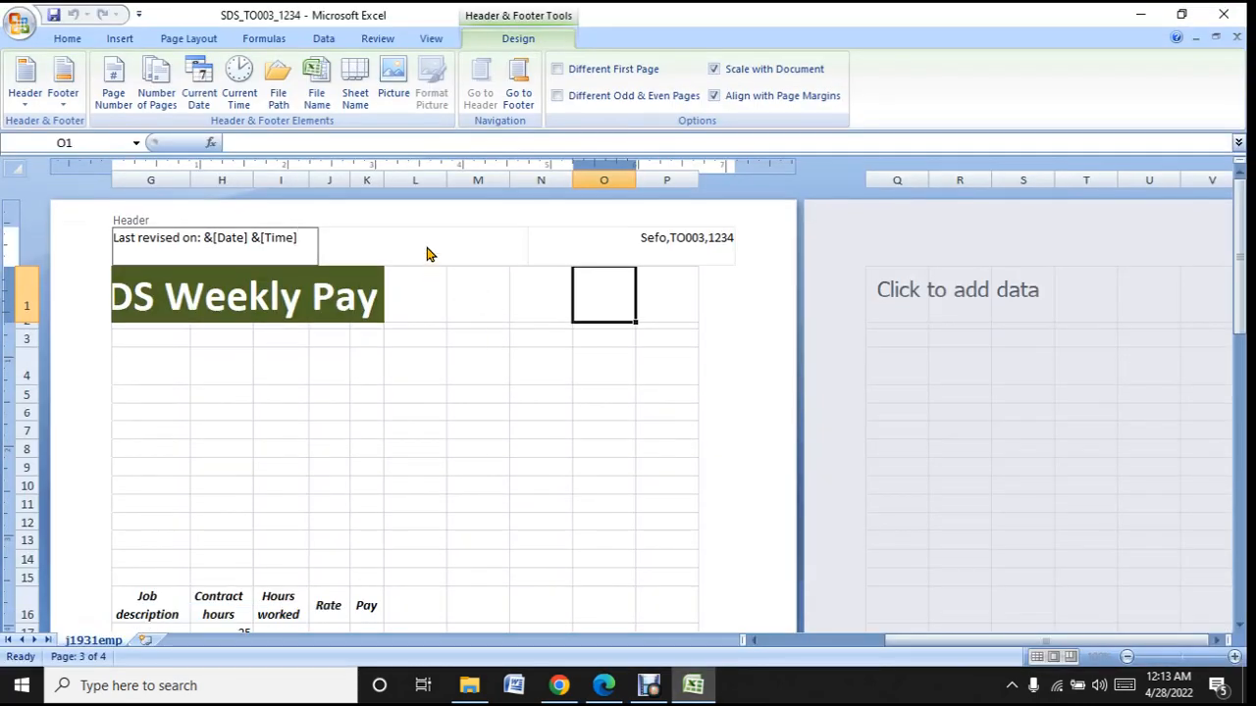
left_click(437, 236)
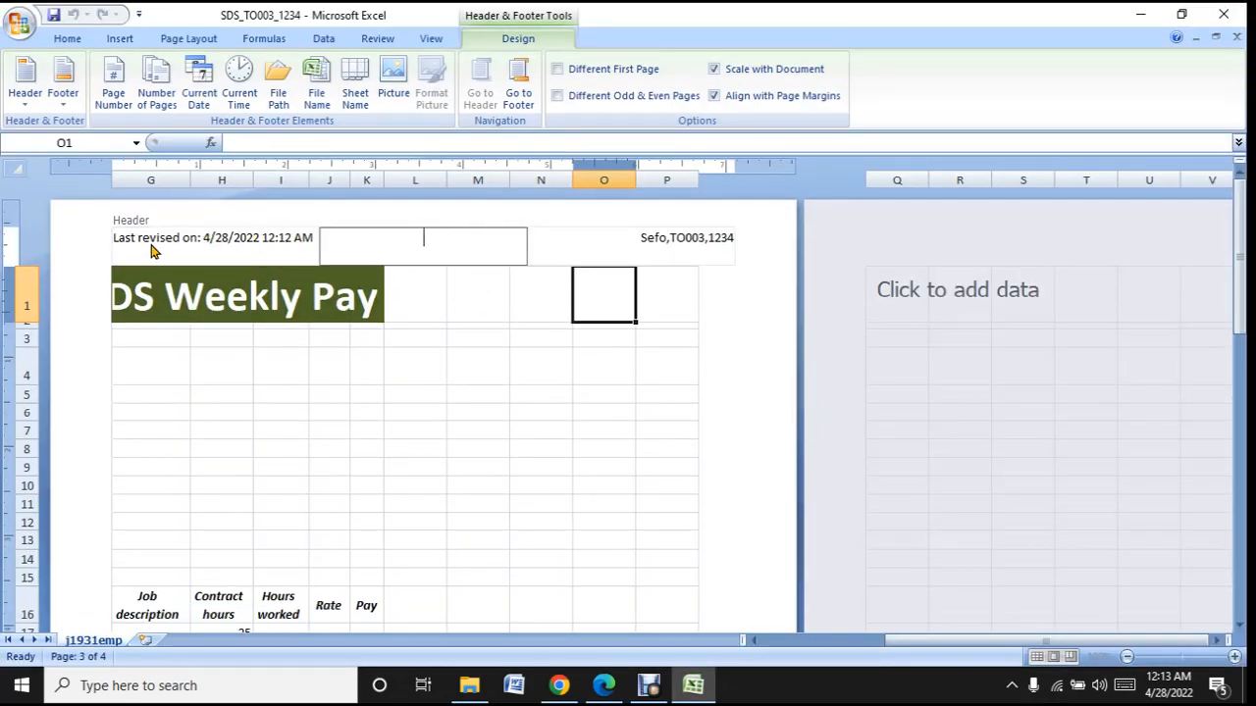
left_click(684, 244)
- Switch to the question paper in Edge and read tasks 3 to 5 on page 3
left_click(694, 685)
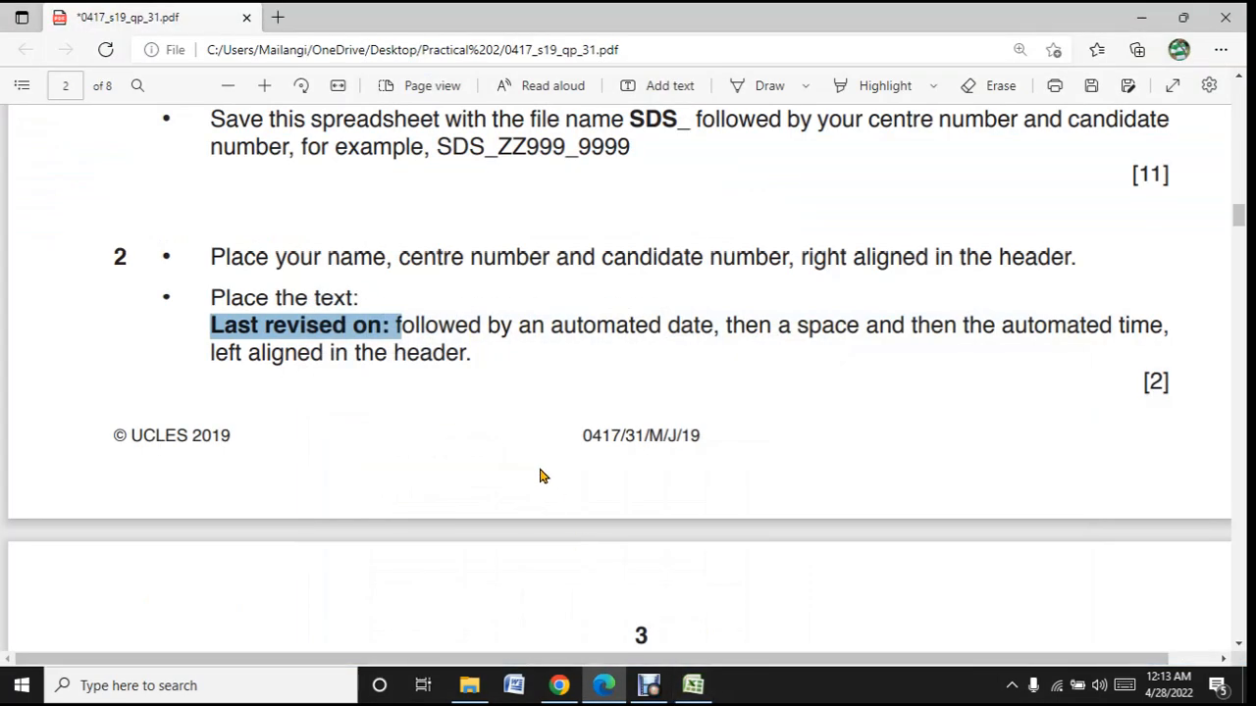
scroll(512, 451, "down", 3)
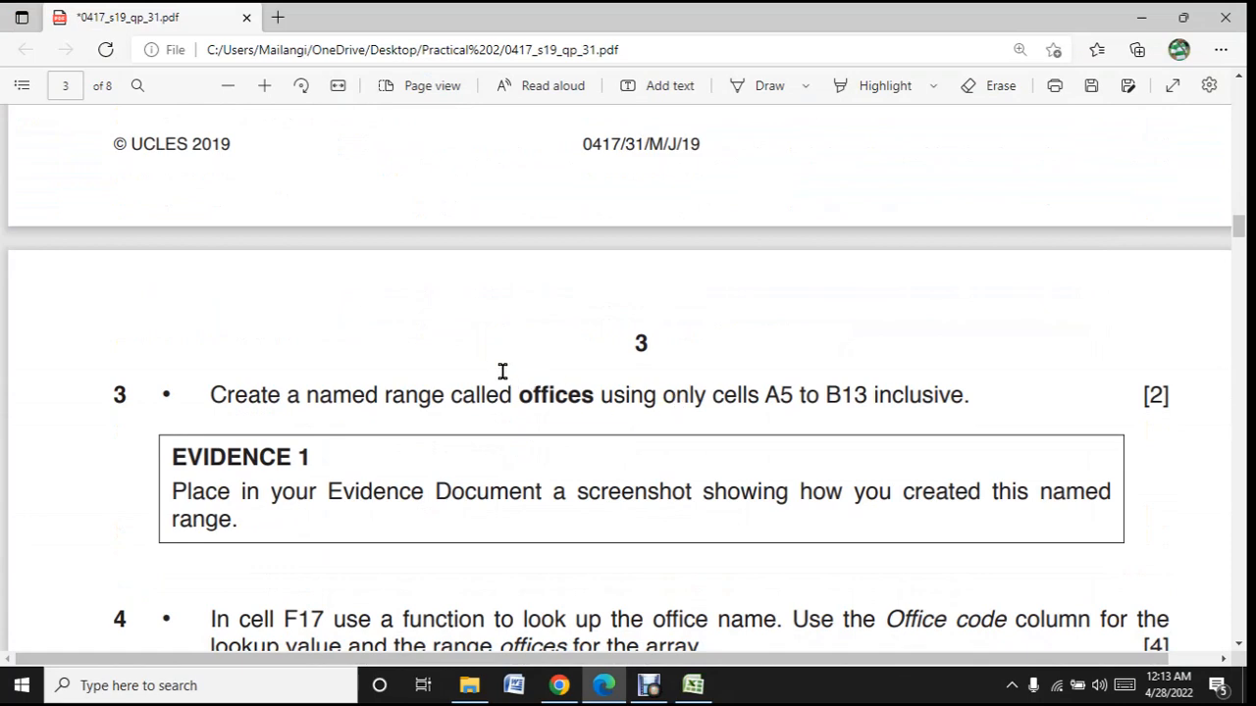
scroll(501, 370, "down", 2)
scroll(500, 370, "down", 2)
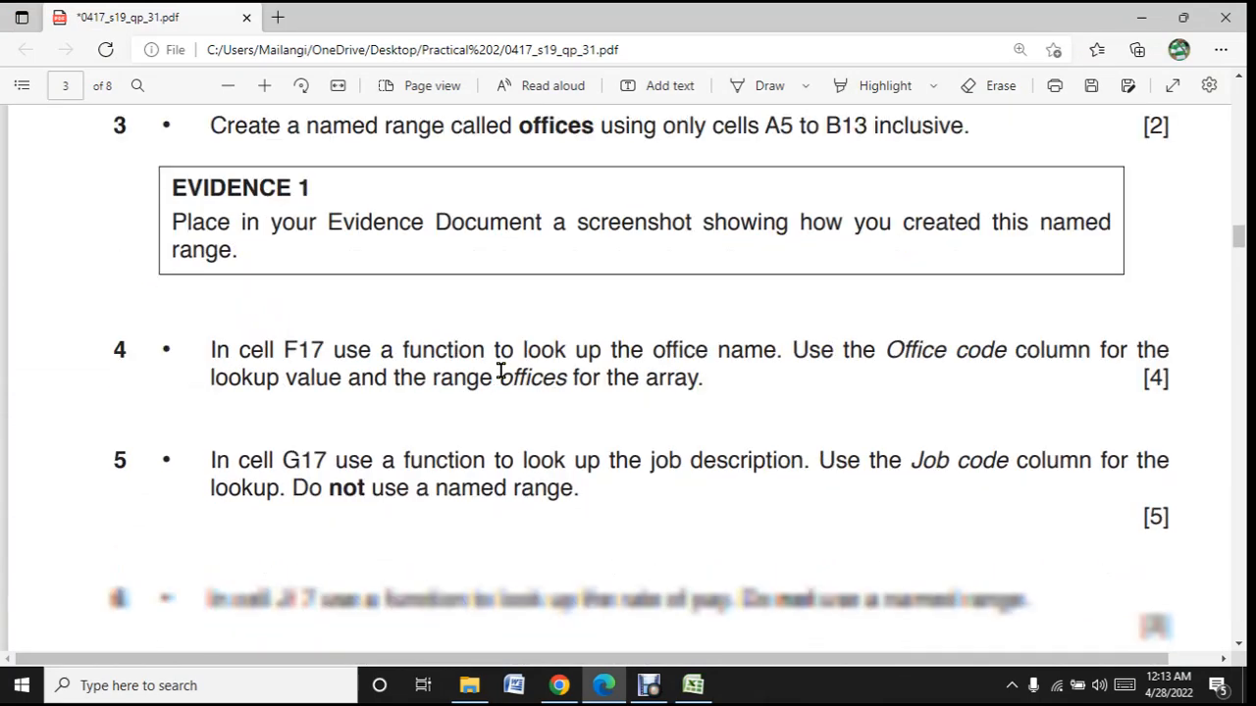
scroll(500, 367, "up", 2)
left_click(703, 687)
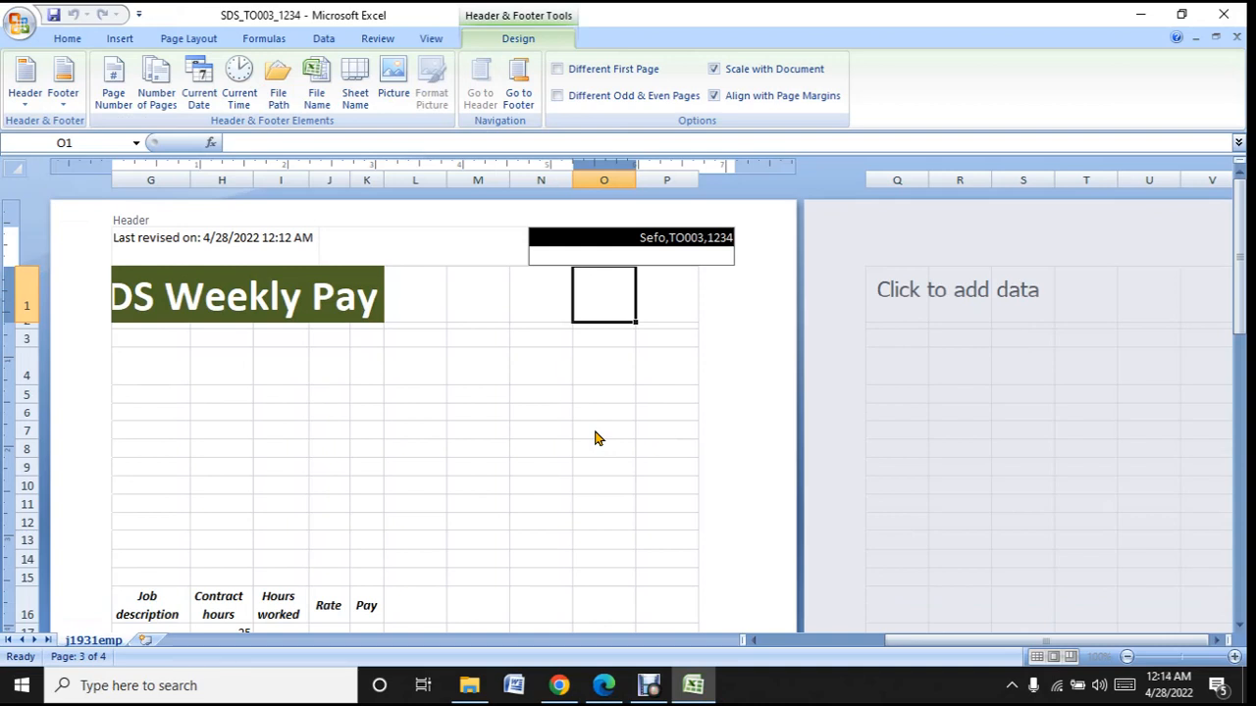
- Return to the Excel worksheet, exit header editing and switch from Page Layout to Normal view
left_click(182, 362)
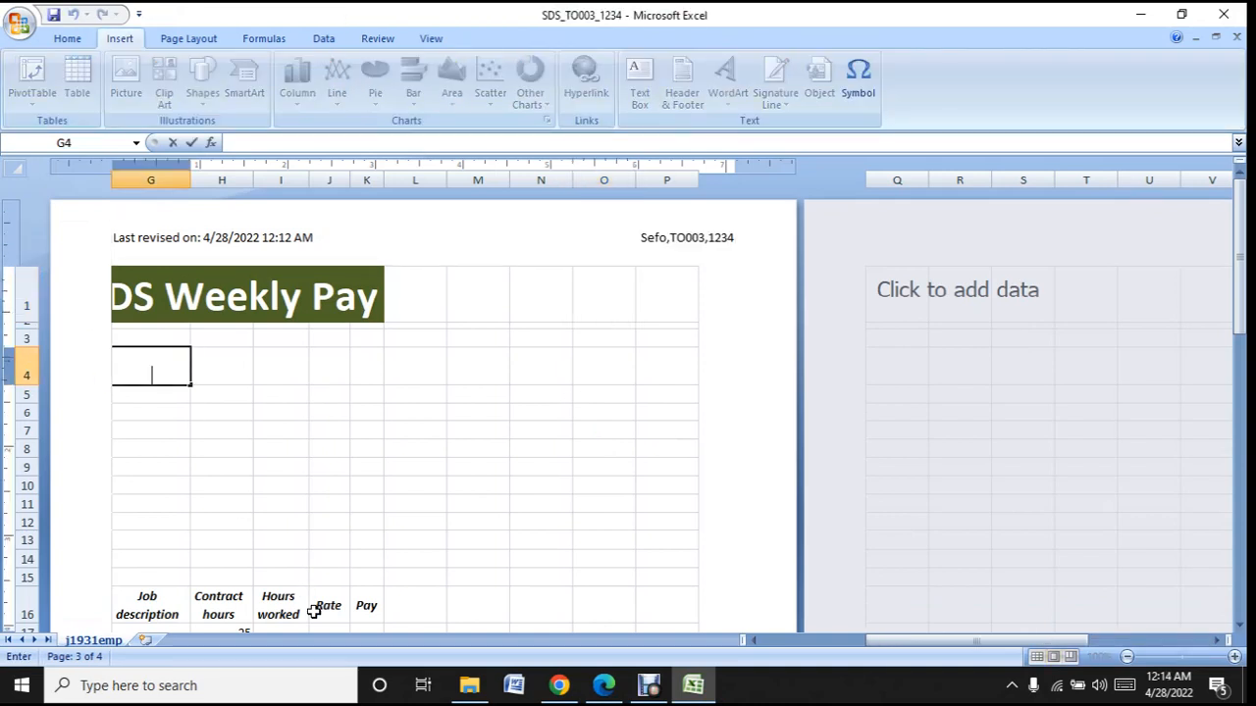
left_click_drag(928, 645, 813, 657)
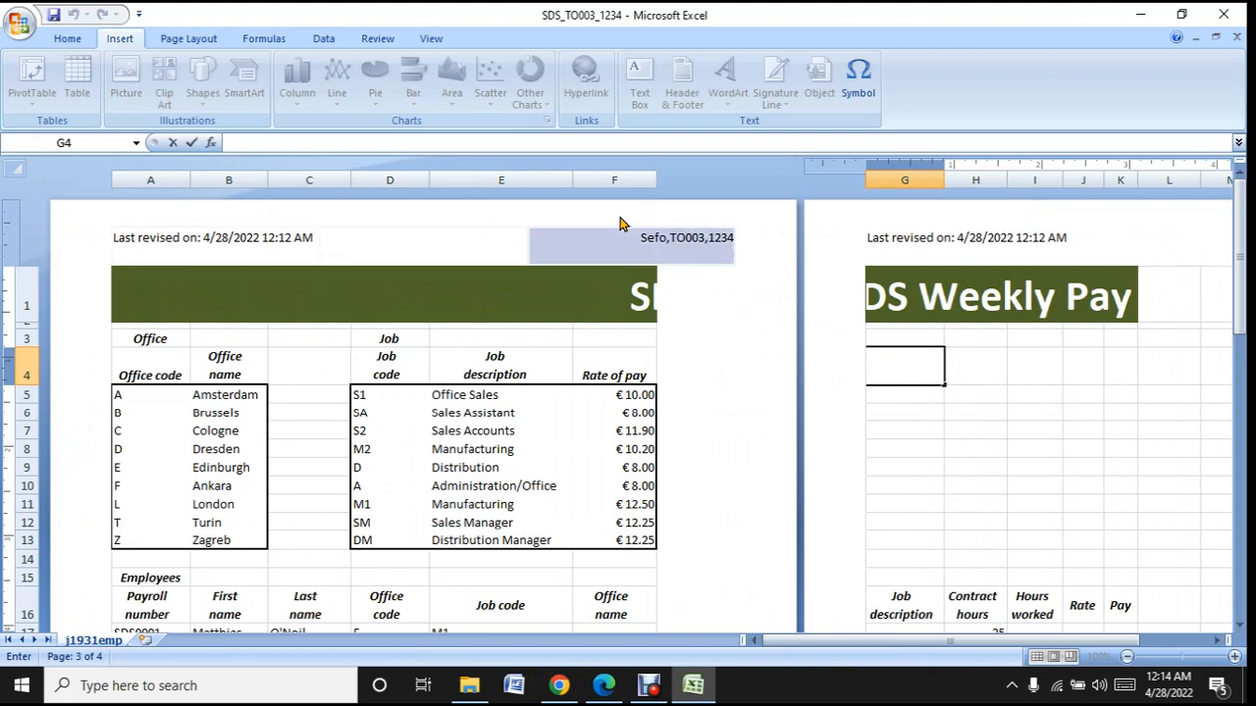
left_click(433, 39)
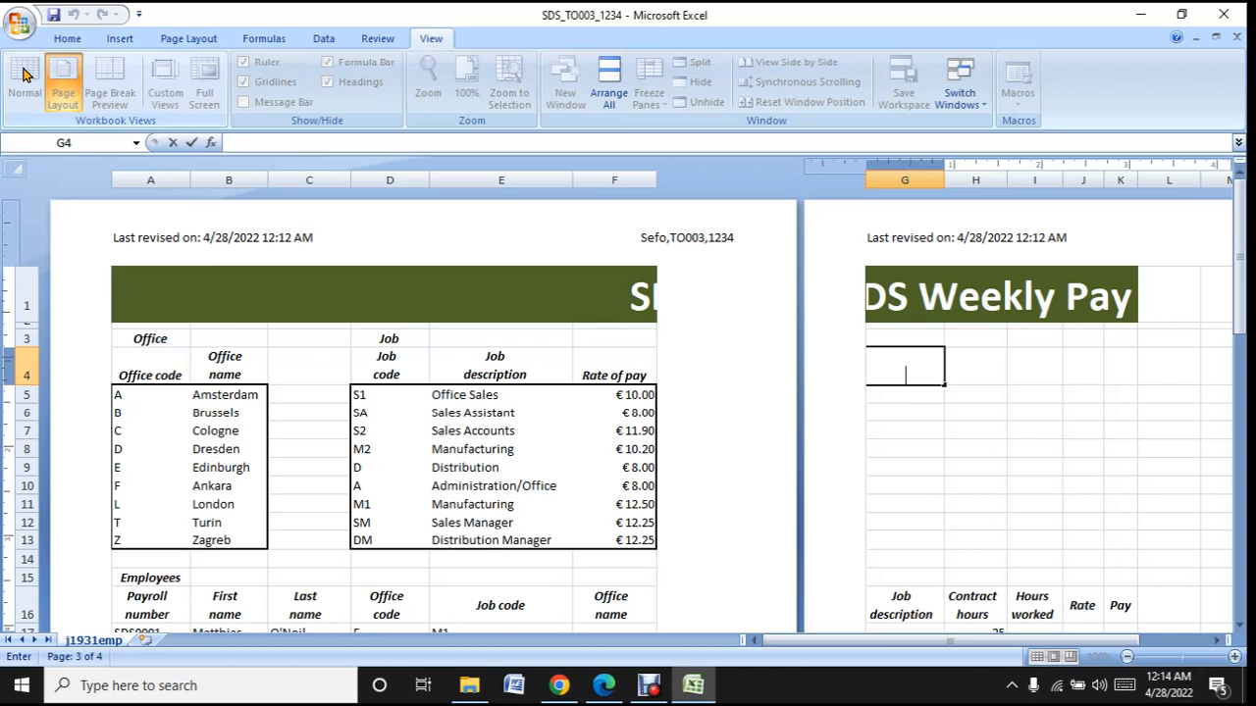
left_click(465, 428)
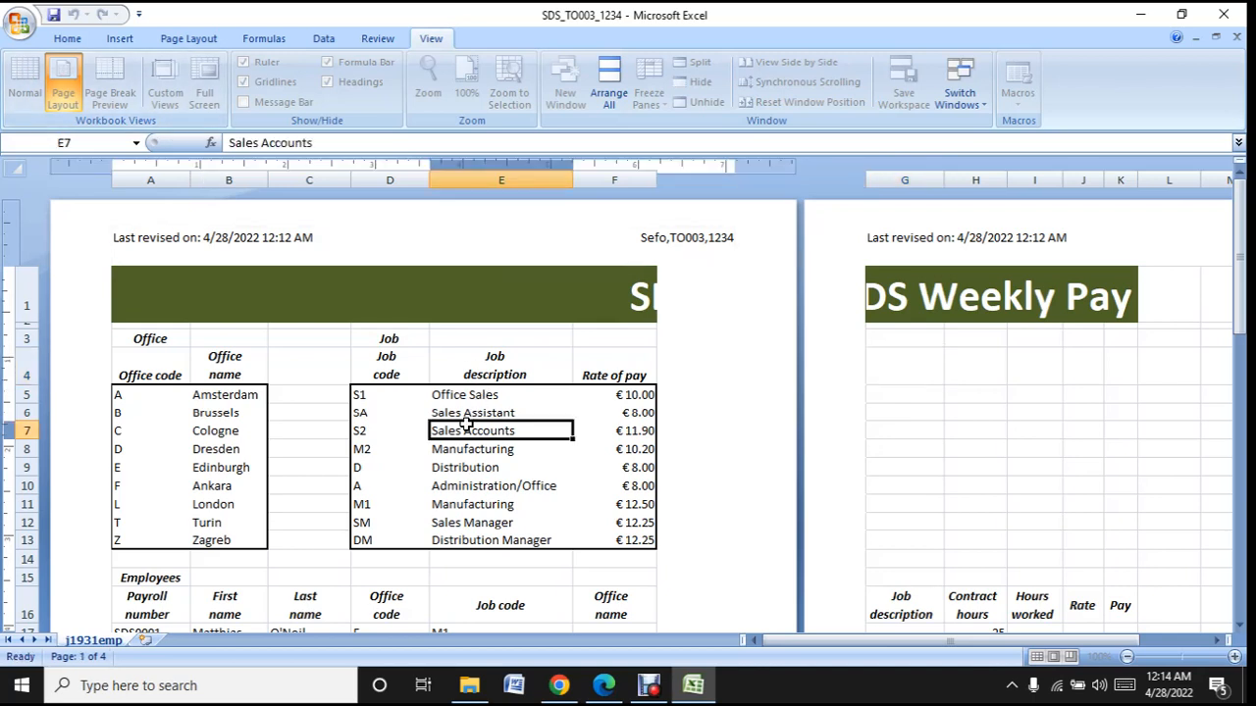
left_click(27, 79)
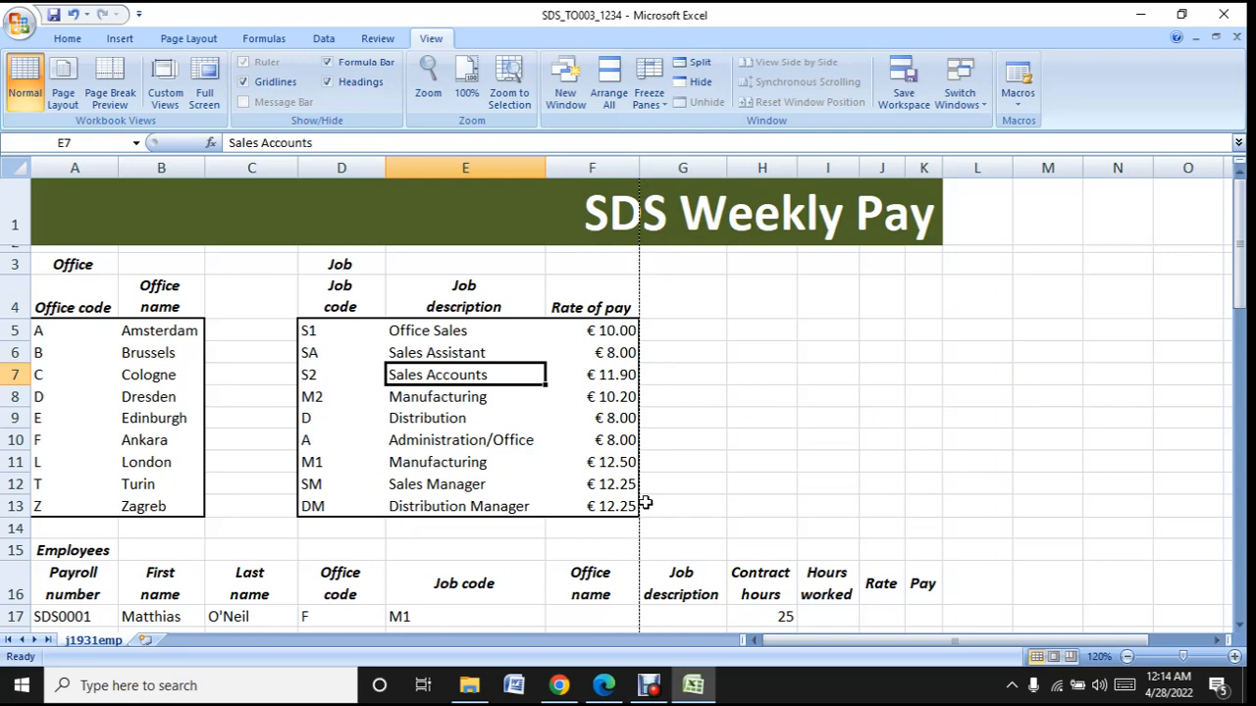
scroll(645, 499, "down", 5)
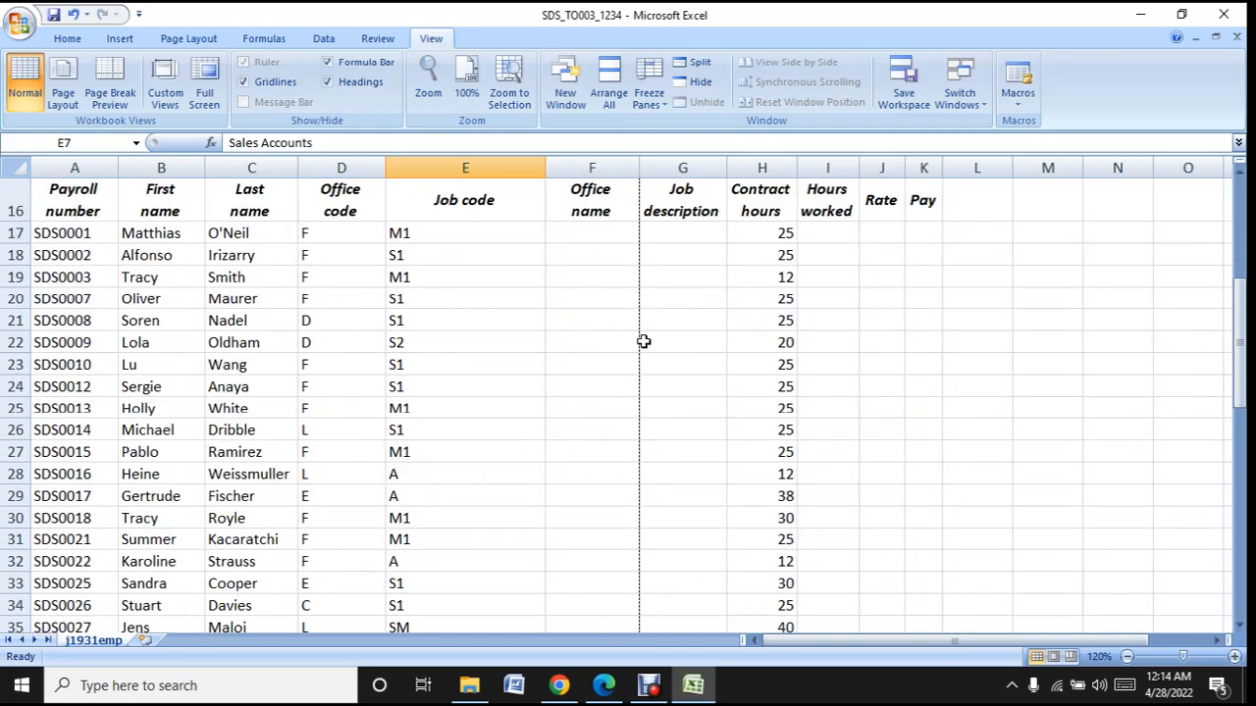
scroll(647, 341, "up", 5)
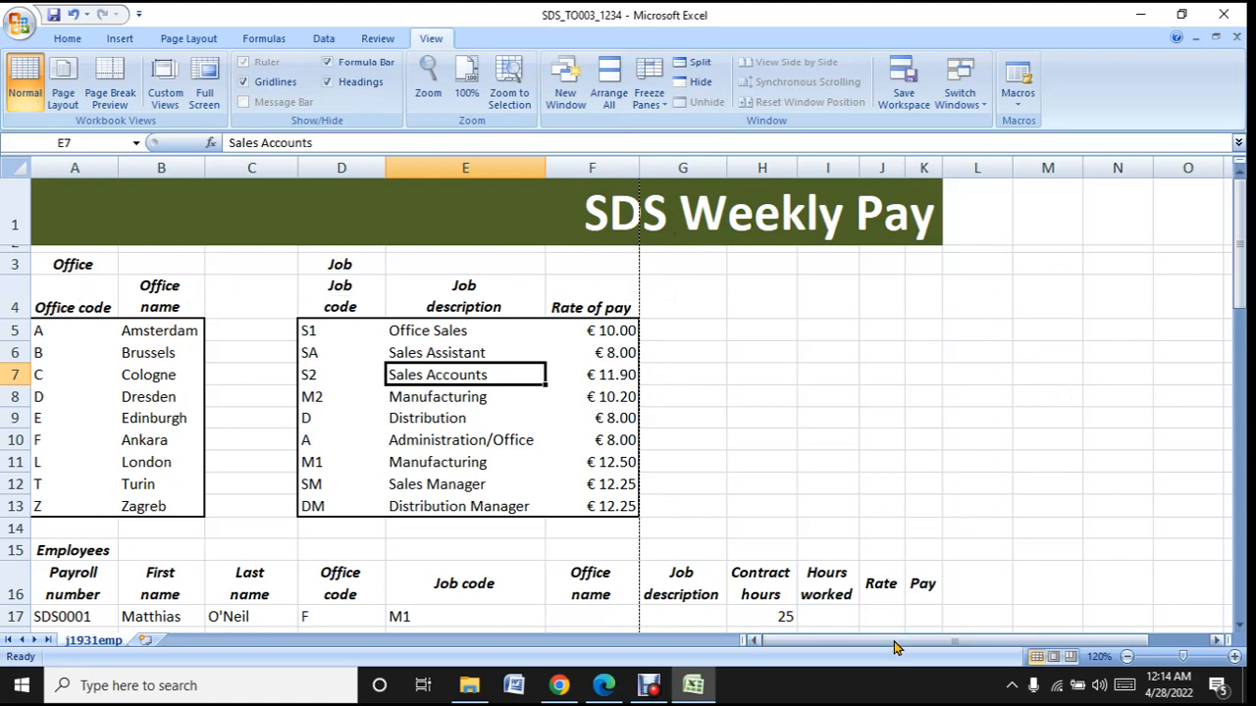
left_click_drag(903, 642, 878, 658)
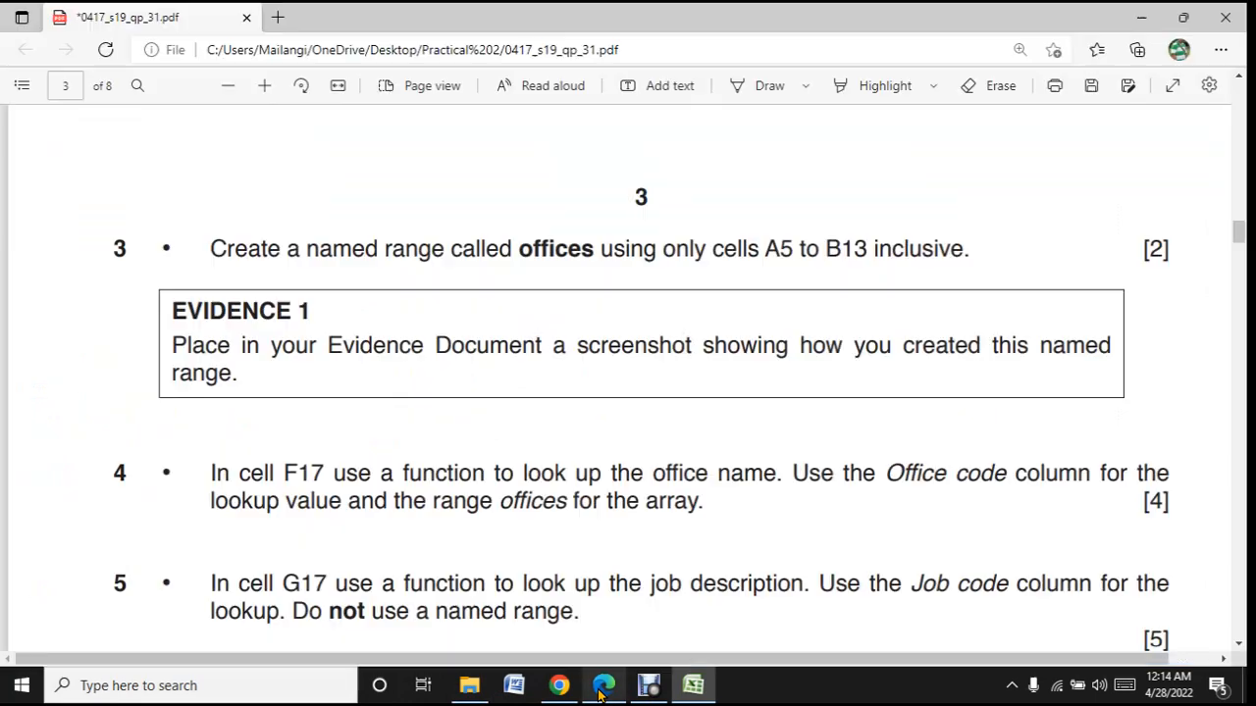
- Read task 3 in the question paper in Edge and highlight the cell range "A5 to B13" in its instruction
left_click(603, 685)
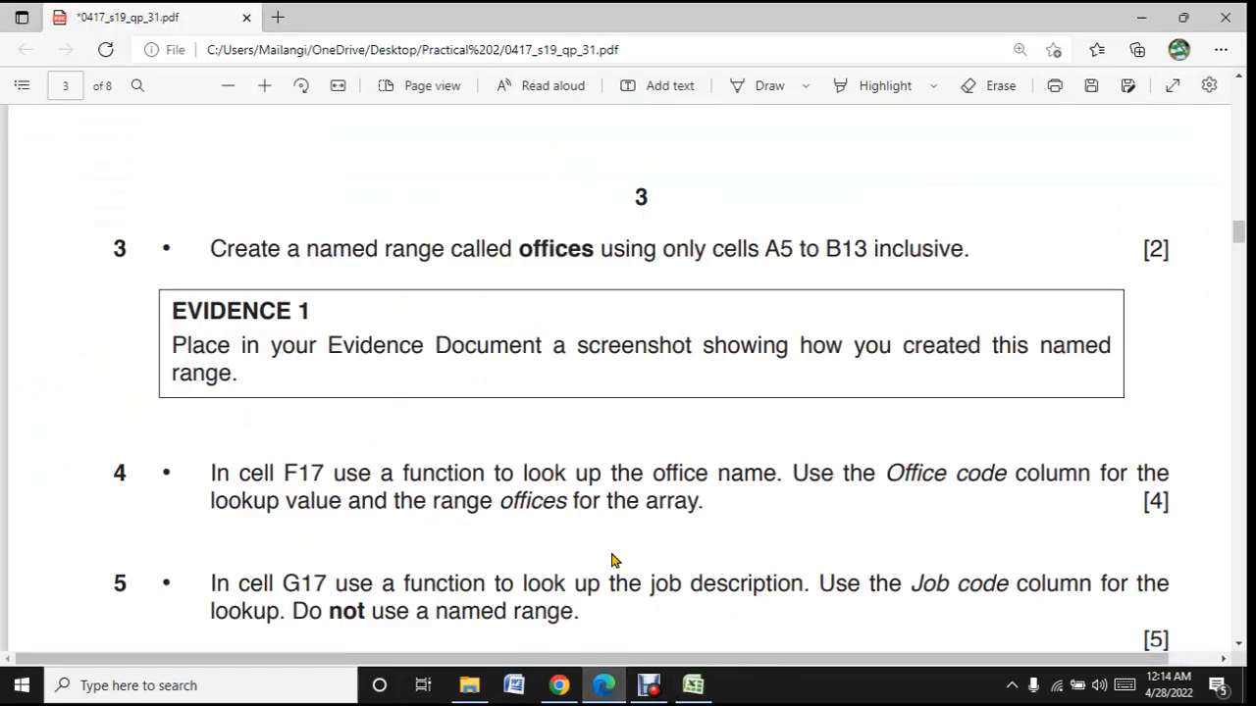
scroll(611, 560, "down", 3)
scroll(611, 560, "up", 3)
left_click(693, 683)
left_click(692, 677)
left_click_drag(765, 249, 876, 253)
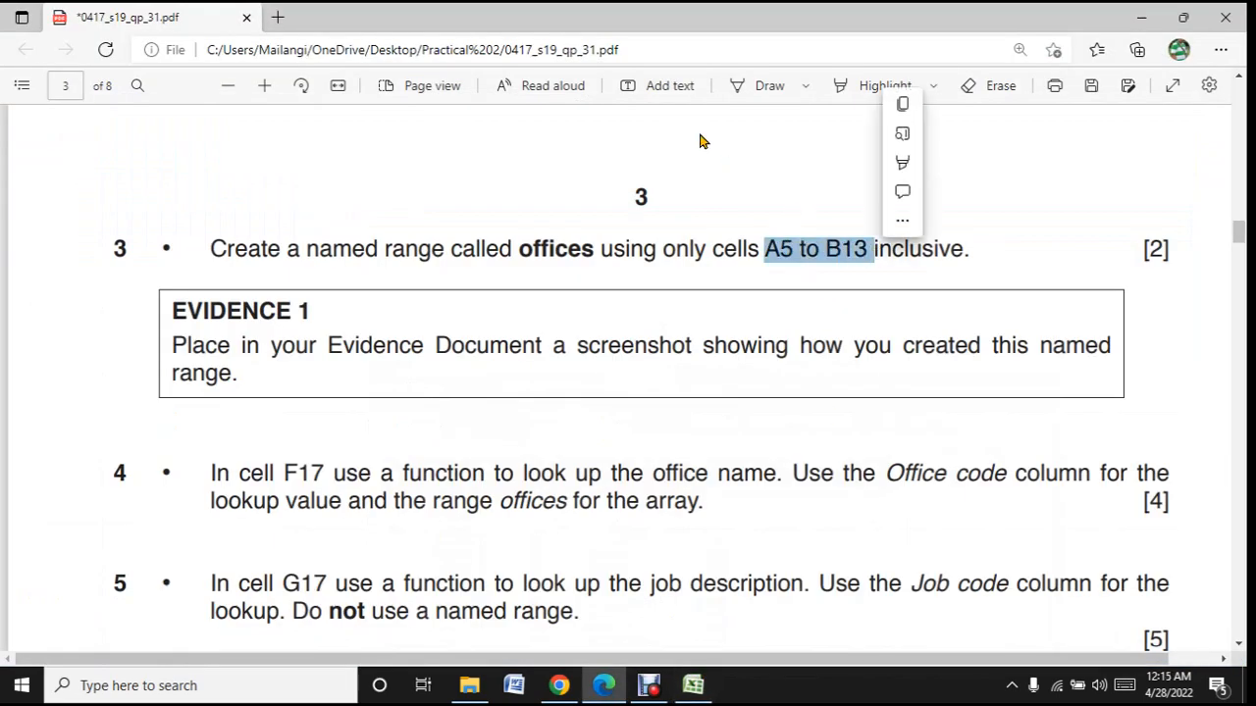
- Select cells A5 to B13 in the Excel worksheet and recheck the required range name in the question paper
left_click(703, 681)
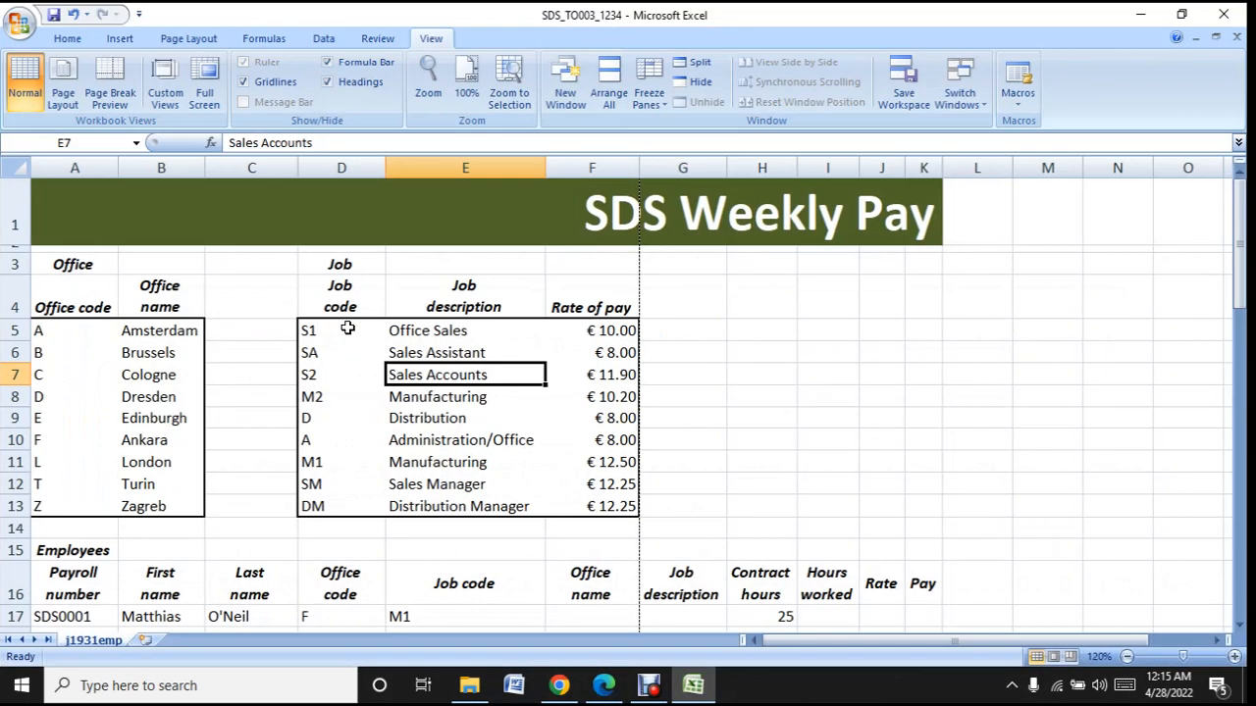
left_click(46, 330)
left_click_drag(46, 330, 159, 510)
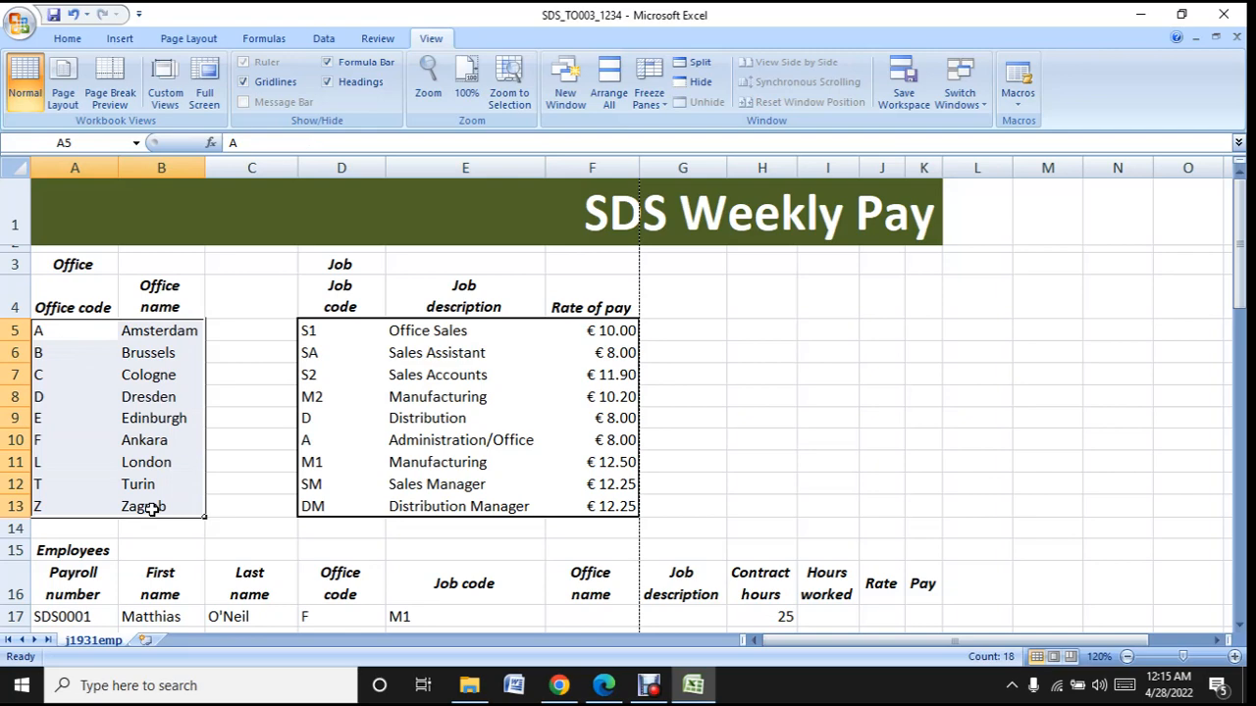
left_click(704, 694)
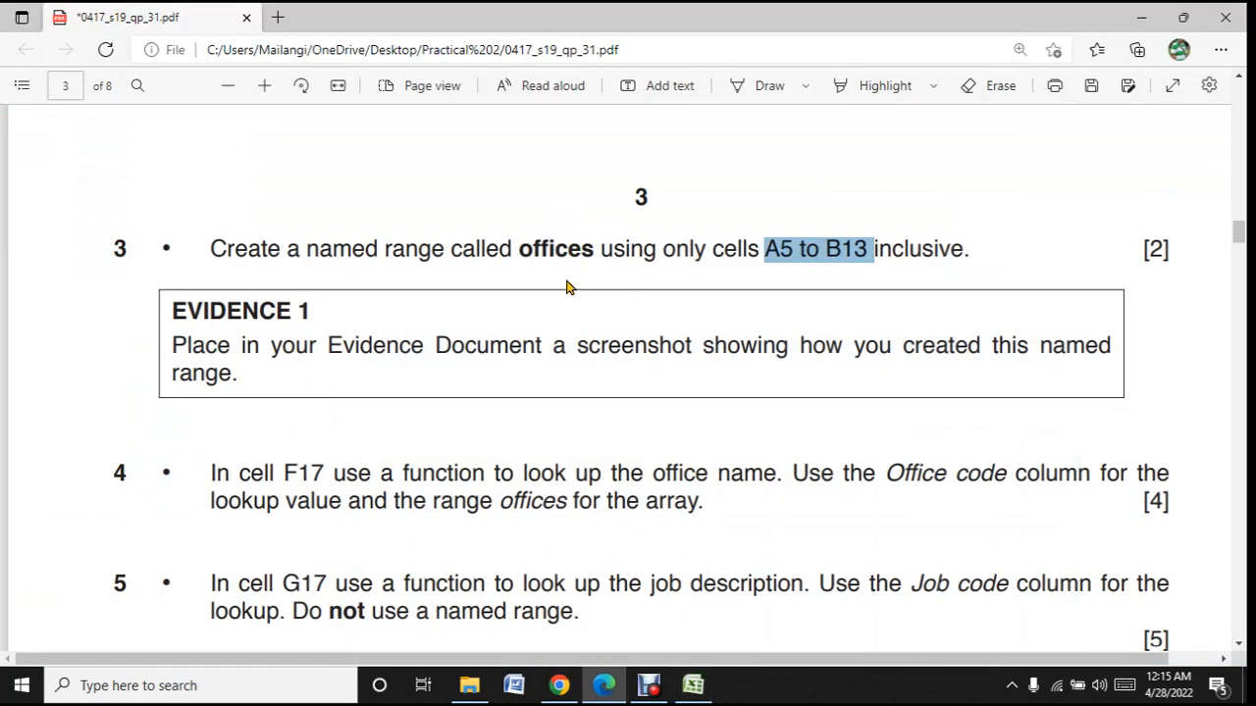
left_click(693, 686)
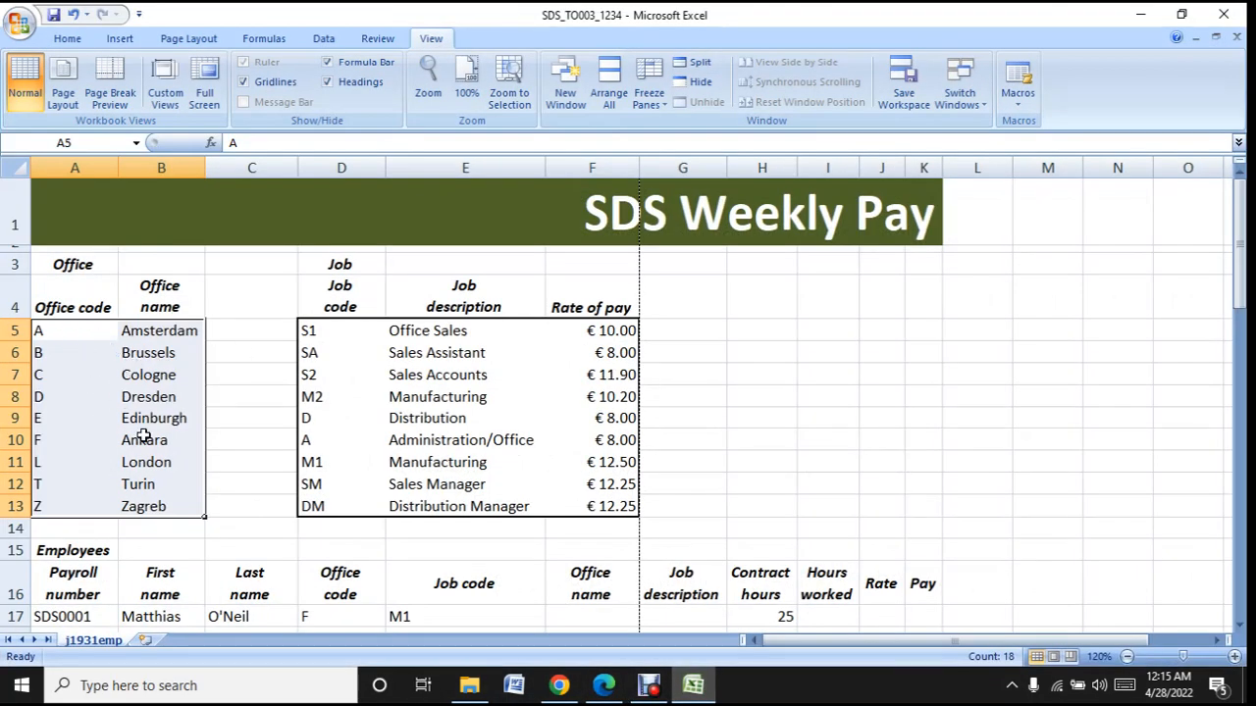
right_click(95, 409)
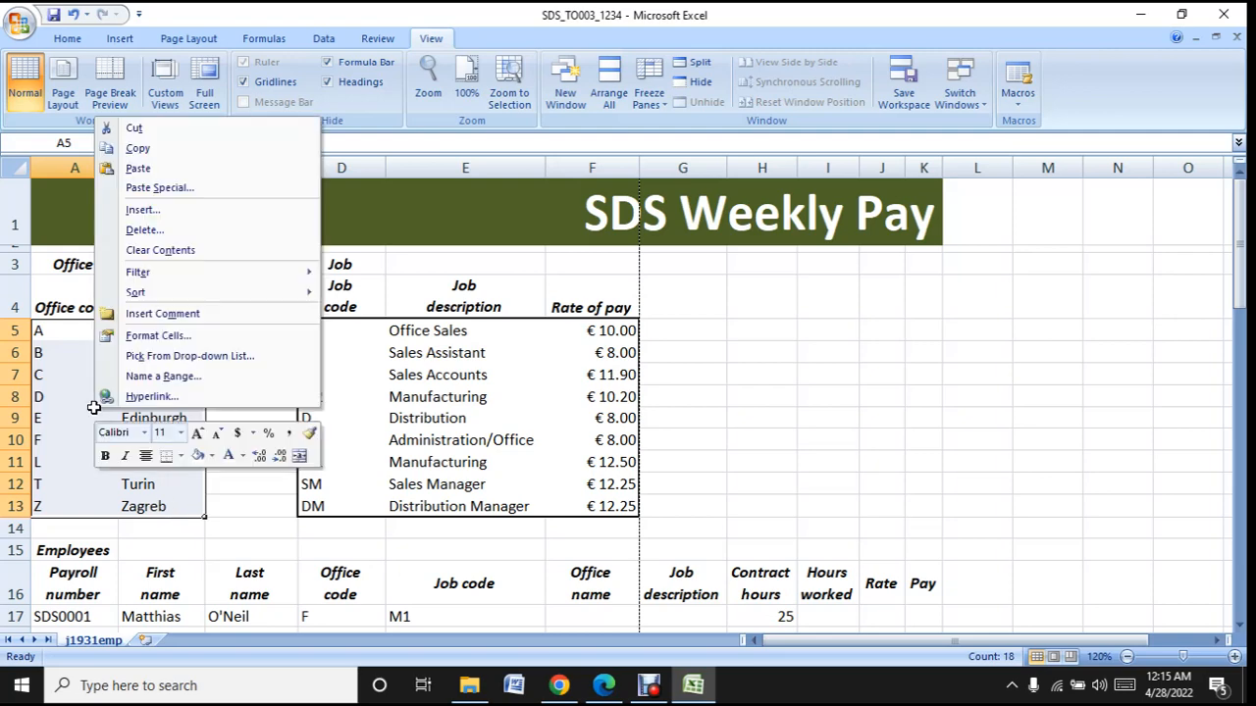
left_click(163, 376)
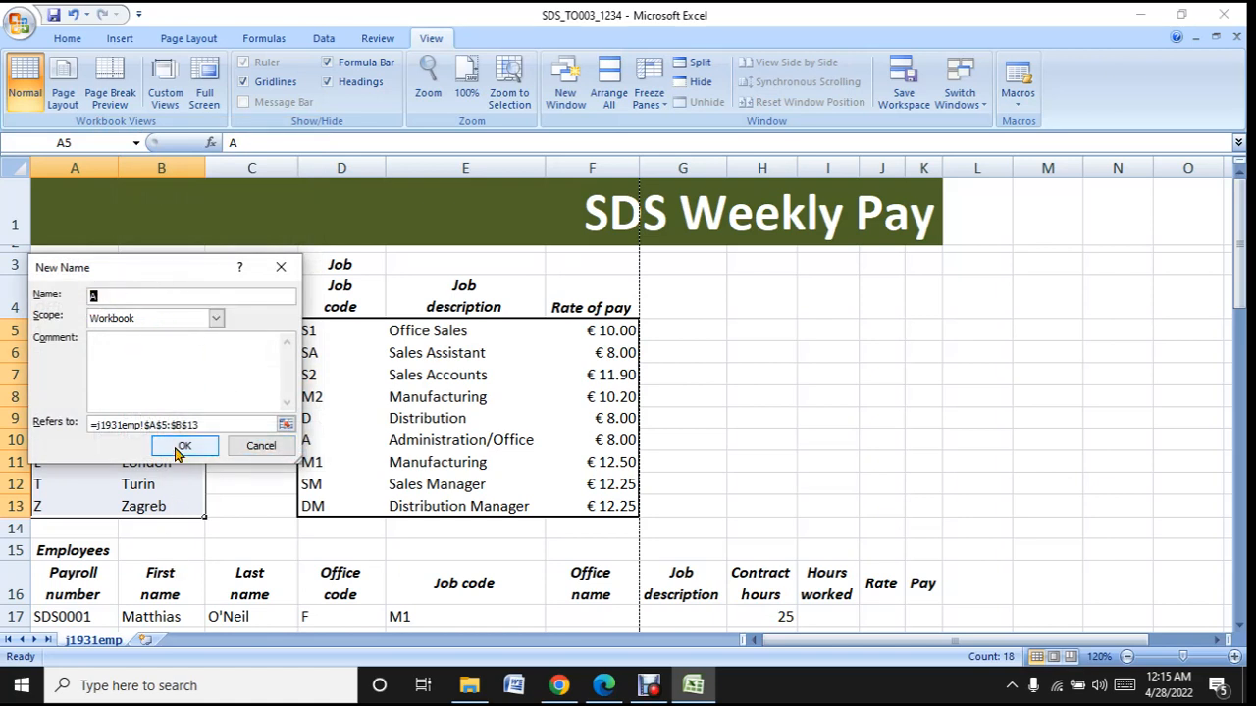
left_click(247, 453)
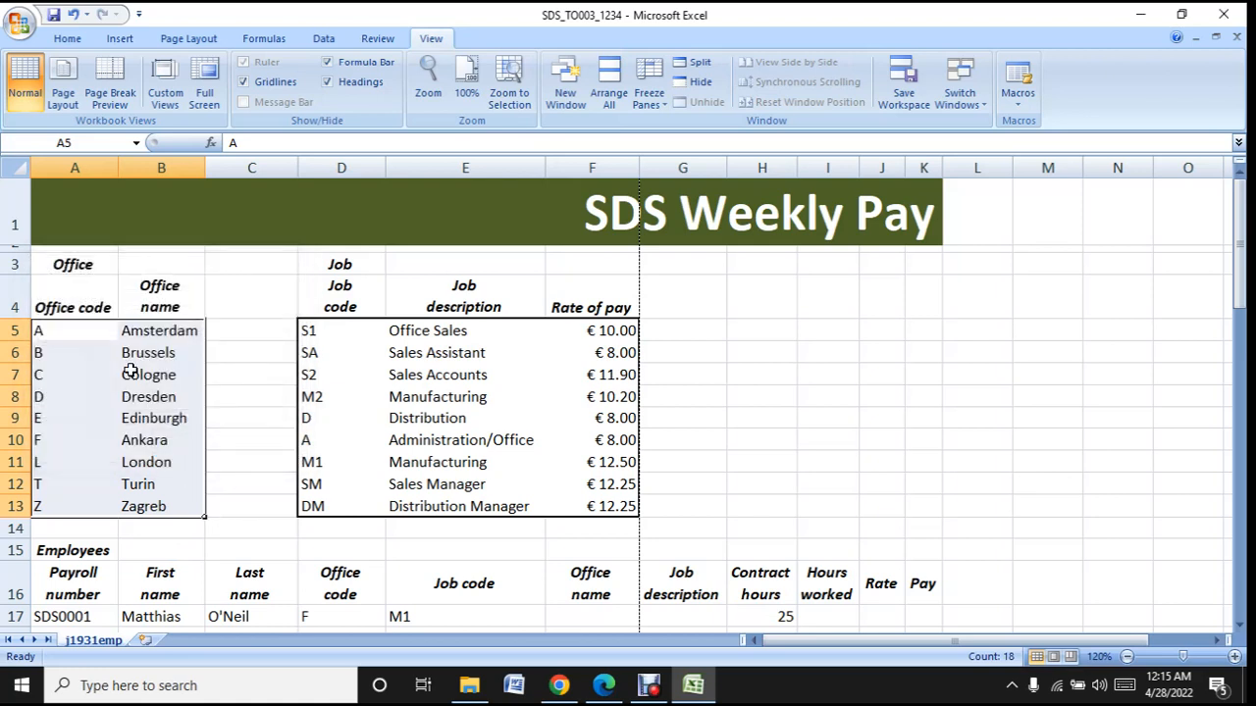
- Name the selected range A5 to B13 "offices"
left_click(85, 143)
type("offices")
key("Return")
- Check the new named range by moving to cells outside it and recalling offices by its name
left_click(255, 298)
left_click(255, 353)
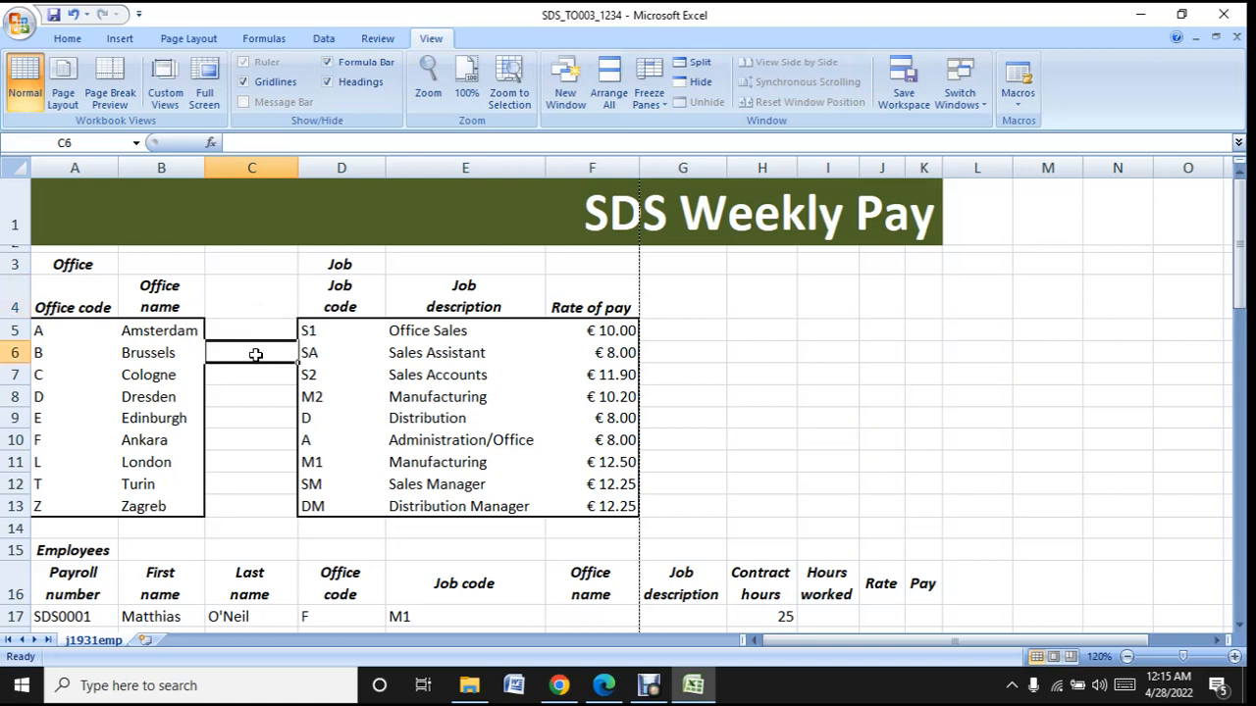
left_click(255, 417)
left_click(261, 304)
left_click(224, 260)
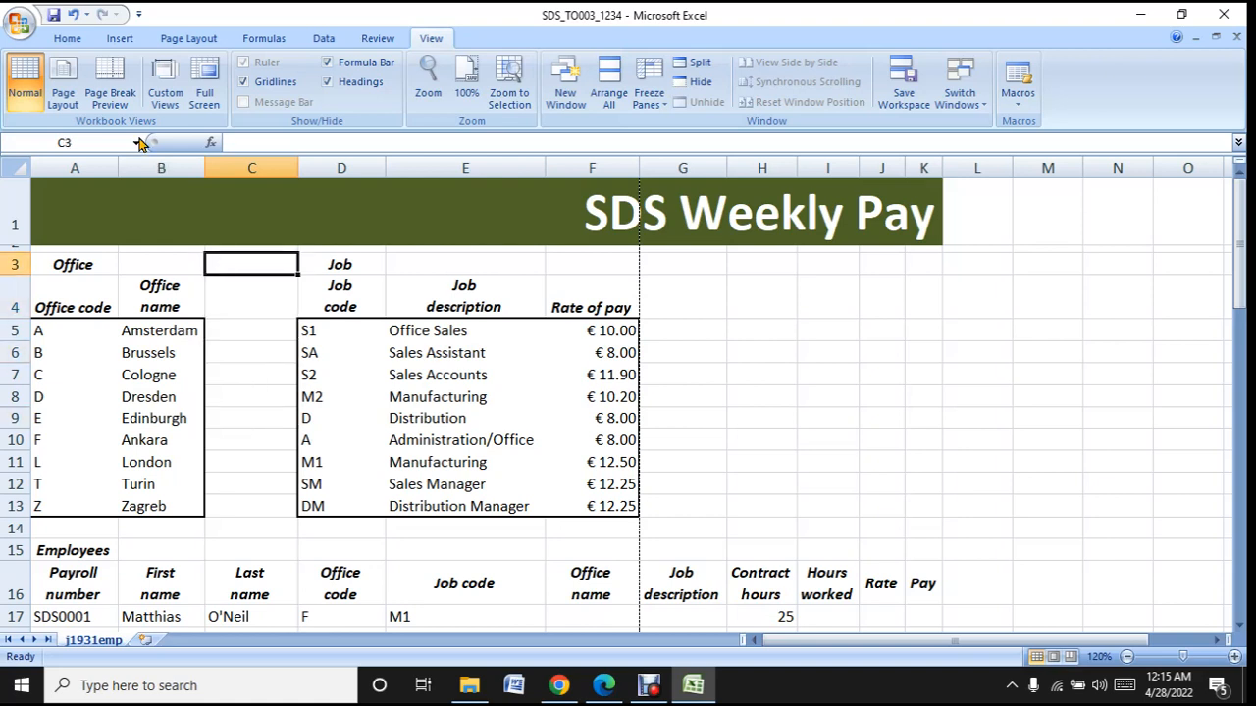
left_click(137, 144)
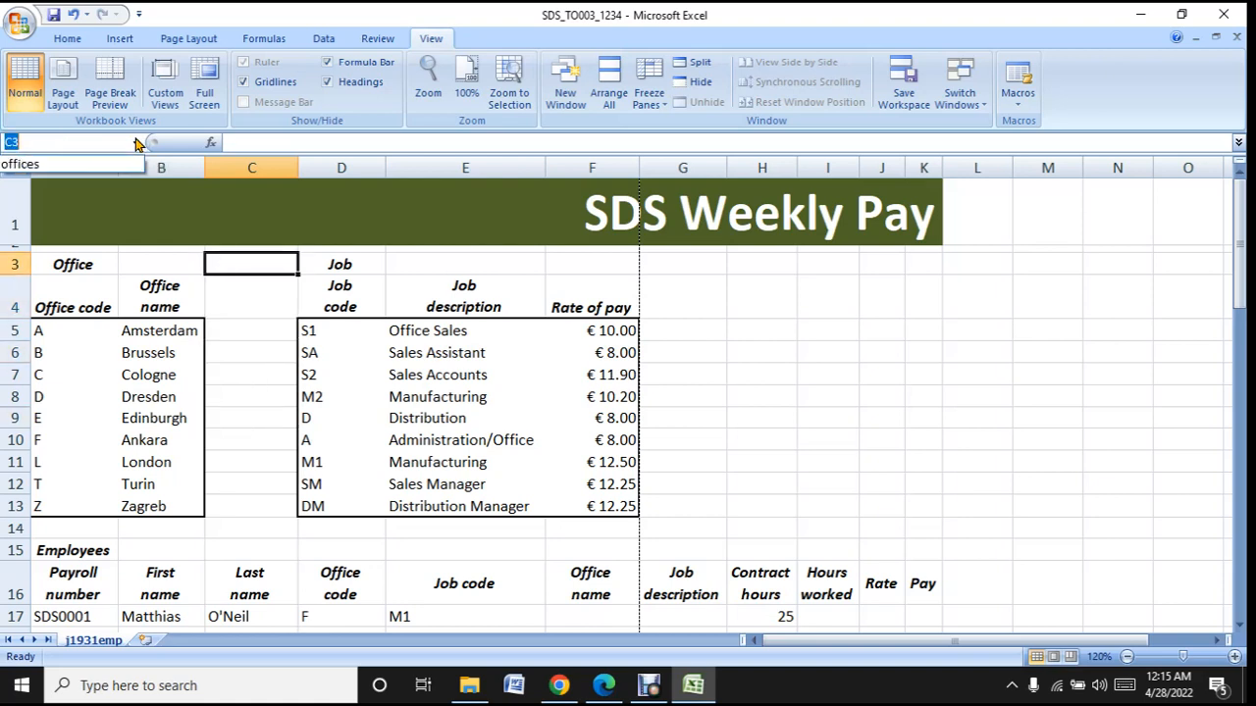
left_click(53, 164)
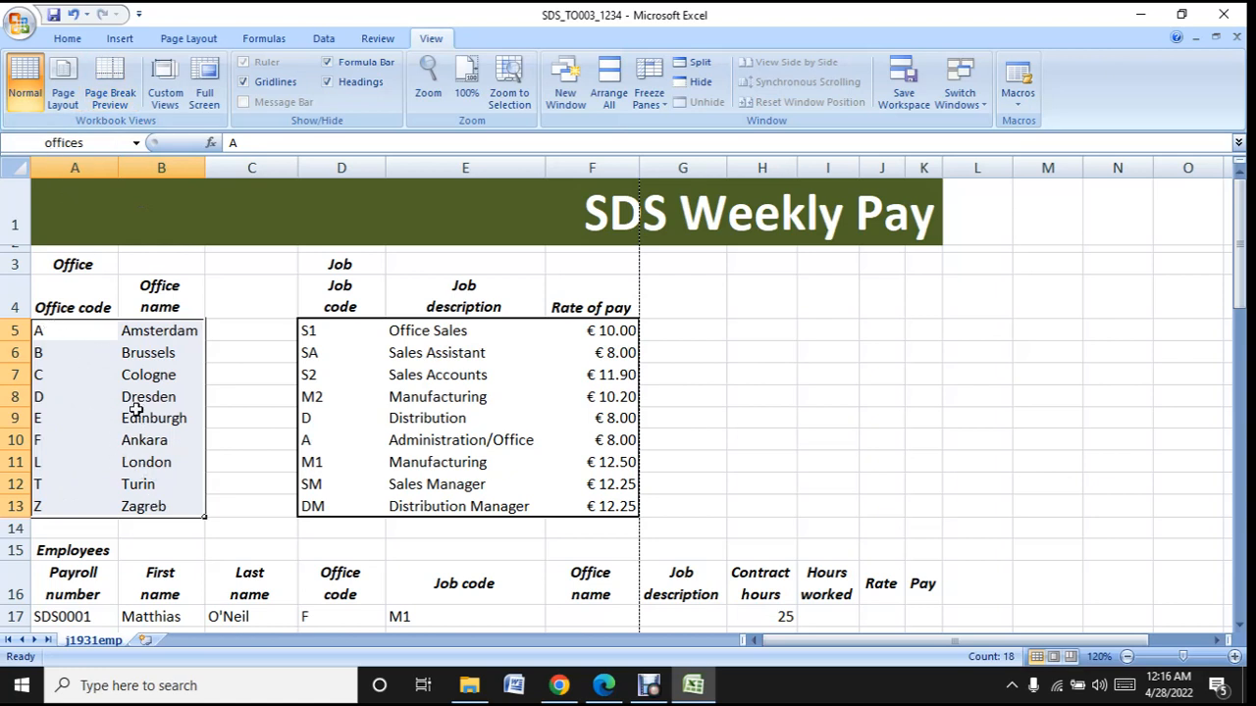
- Reselect cells A5 to B13 to check their range name, and return to task 3 in the question paper in Edge
left_click(229, 389)
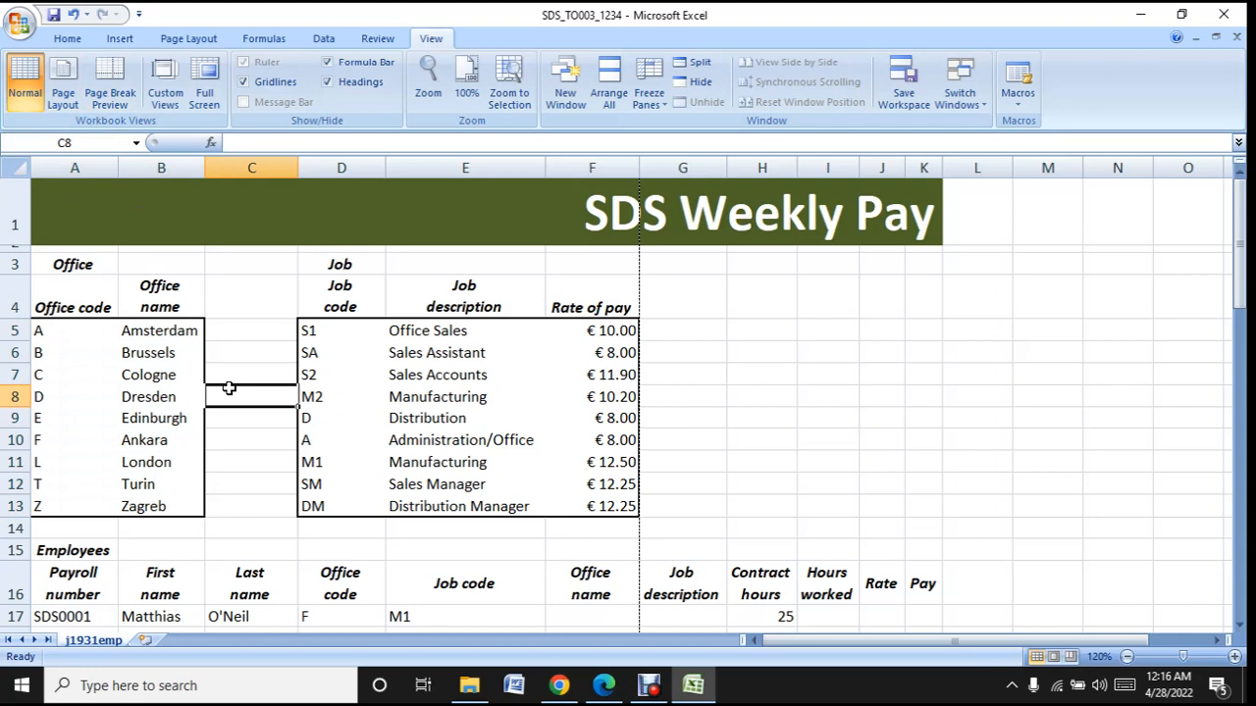
left_click(285, 506)
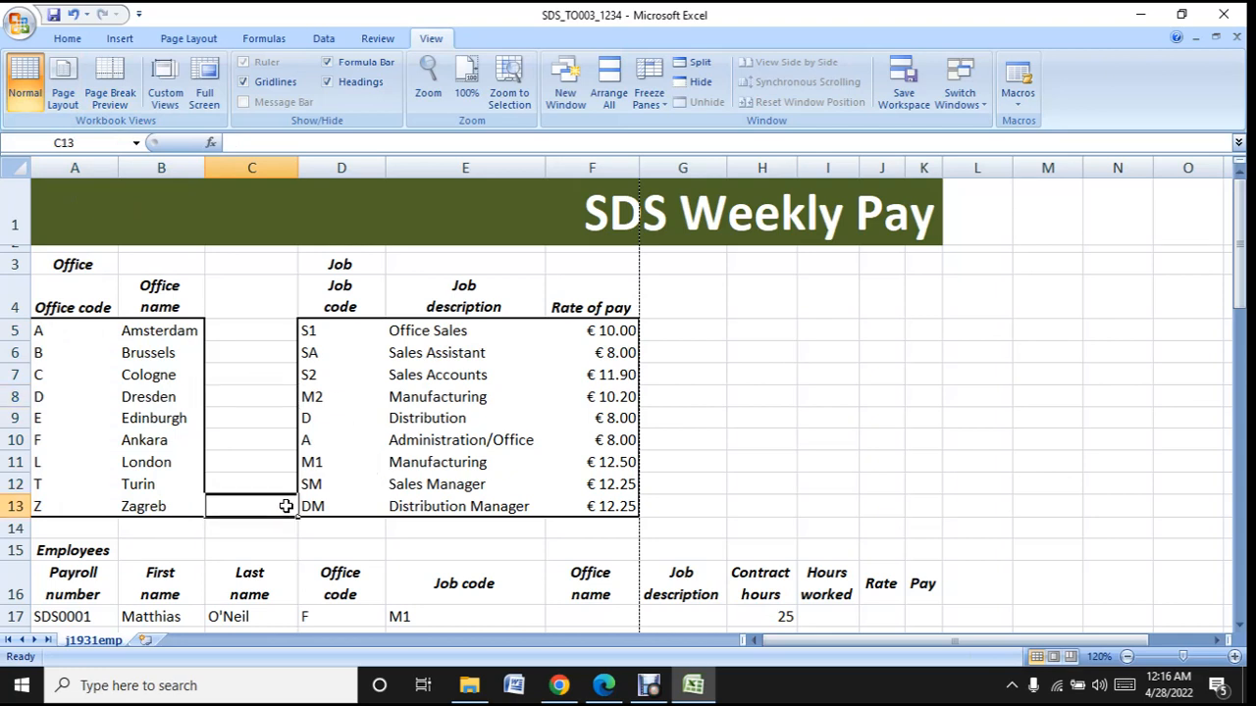
left_click_drag(59, 329, 142, 506)
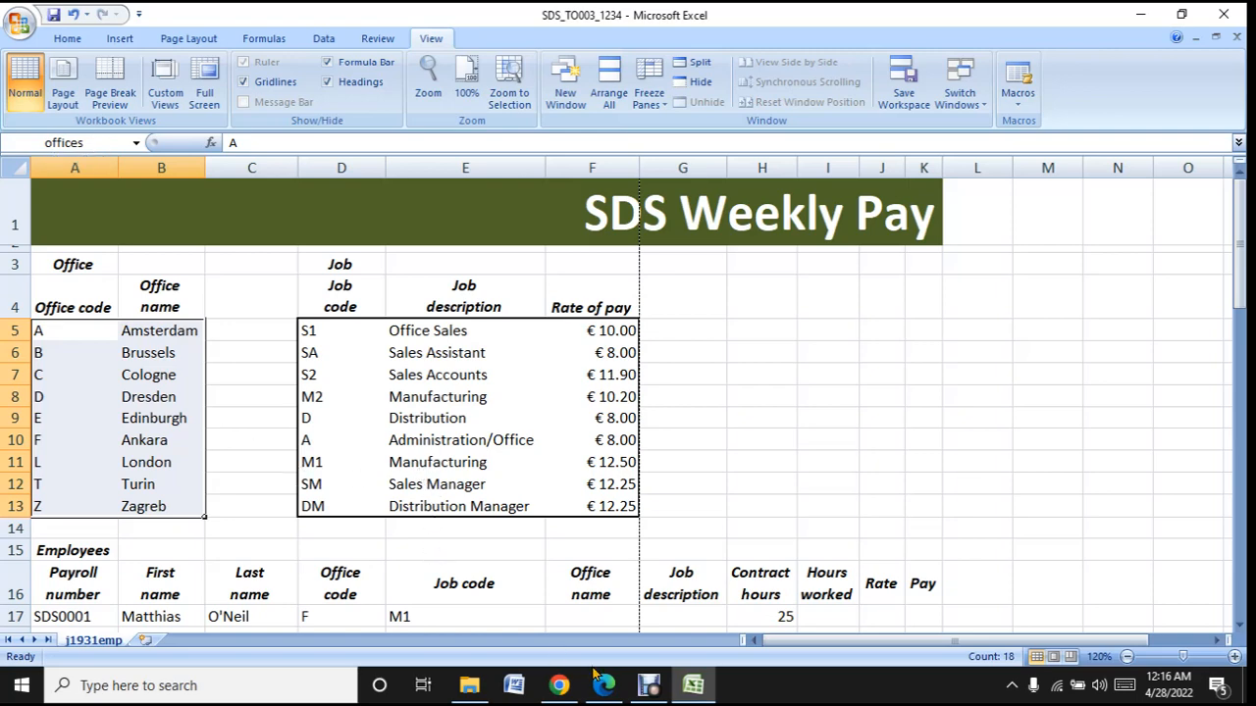
left_click(690, 687)
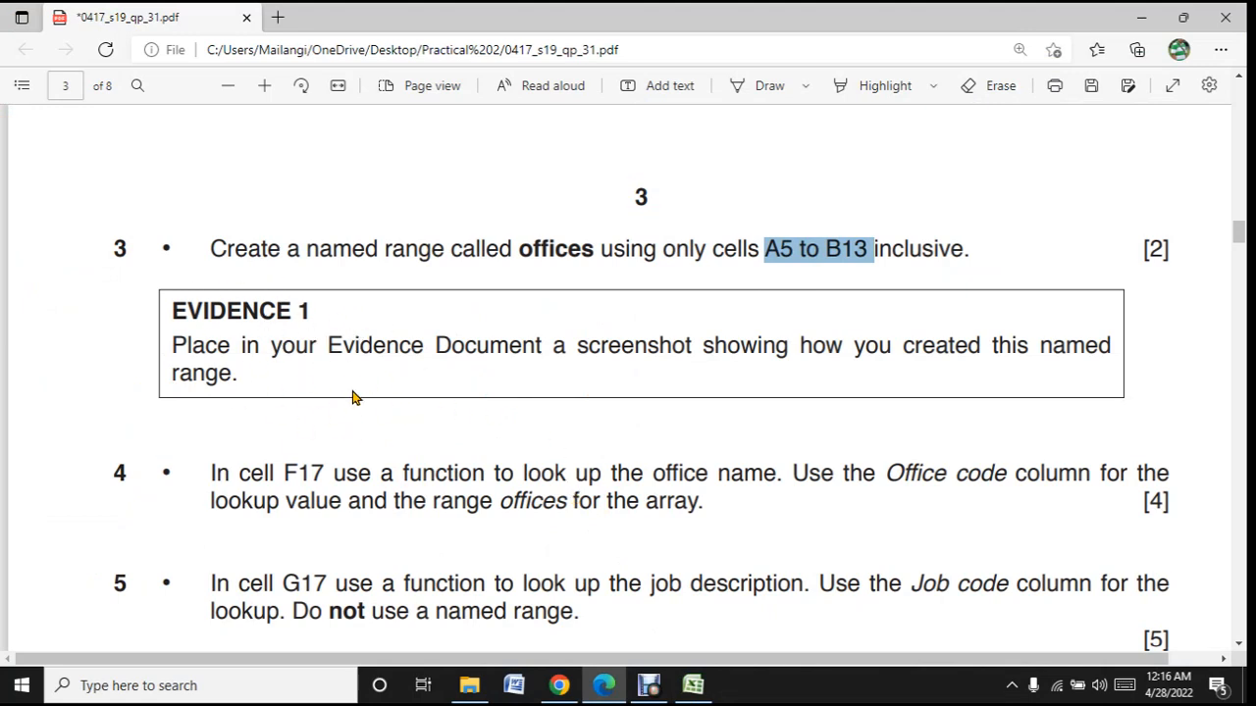
left_click(978, 251)
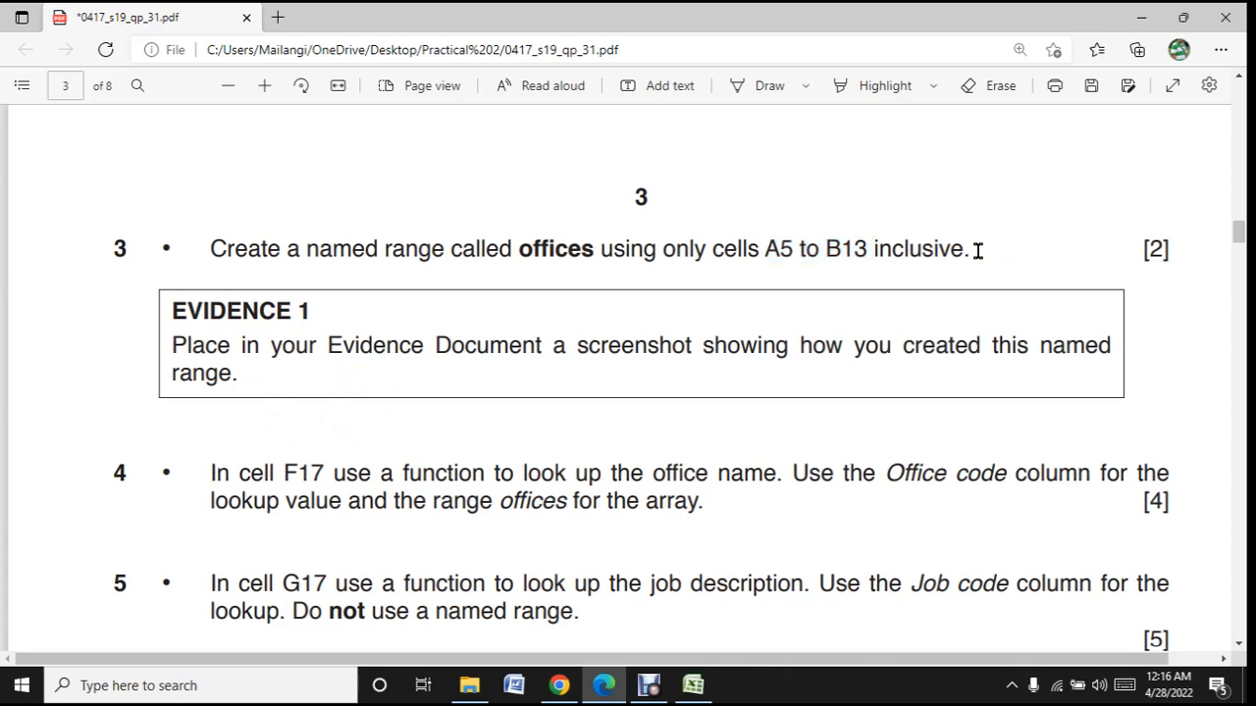
- Highlight "F17 use a function to look up the office name", "Office code" and the range "offices" in task 4 of the question paper
scroll(339, 421, "down", 4)
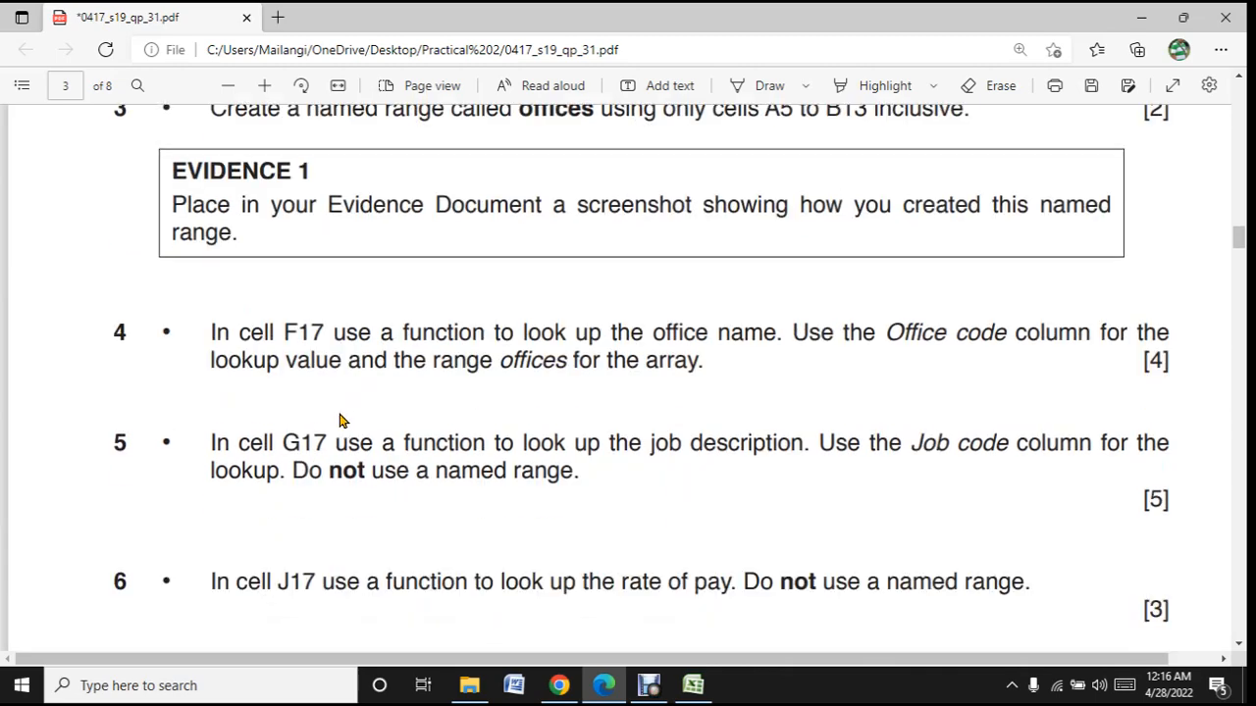
scroll(340, 421, "down", 15)
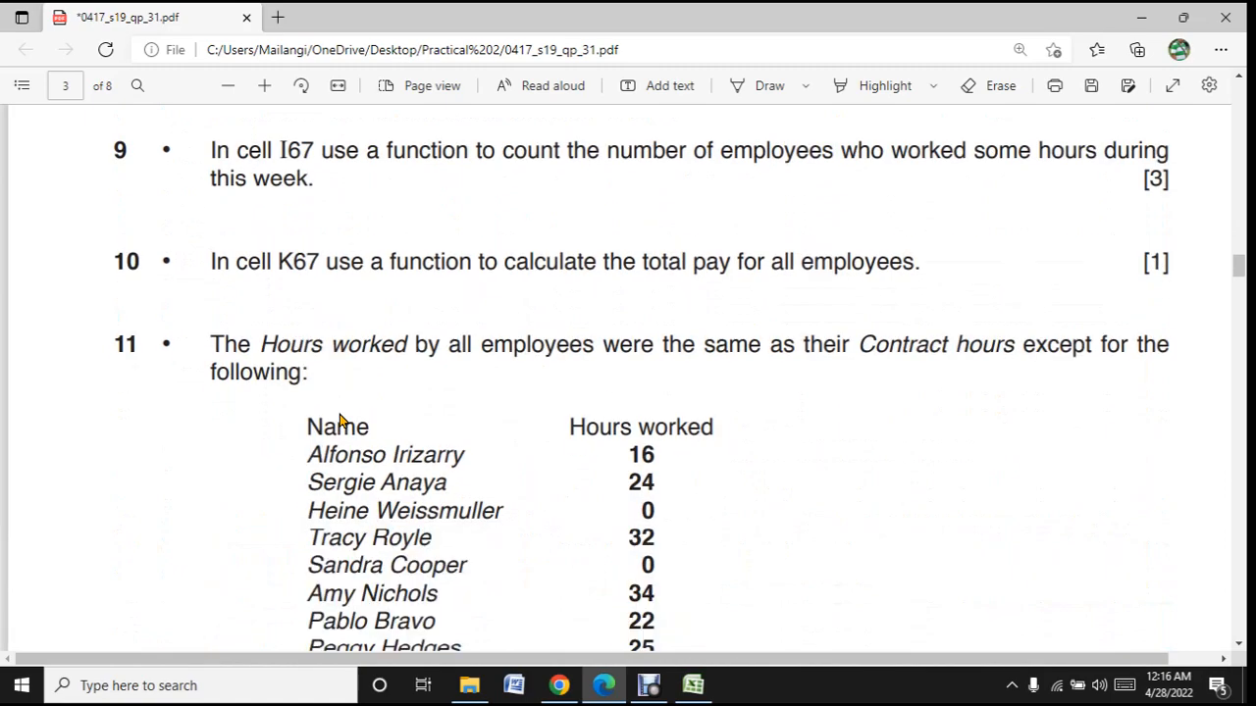
scroll(339, 420, "up", 12)
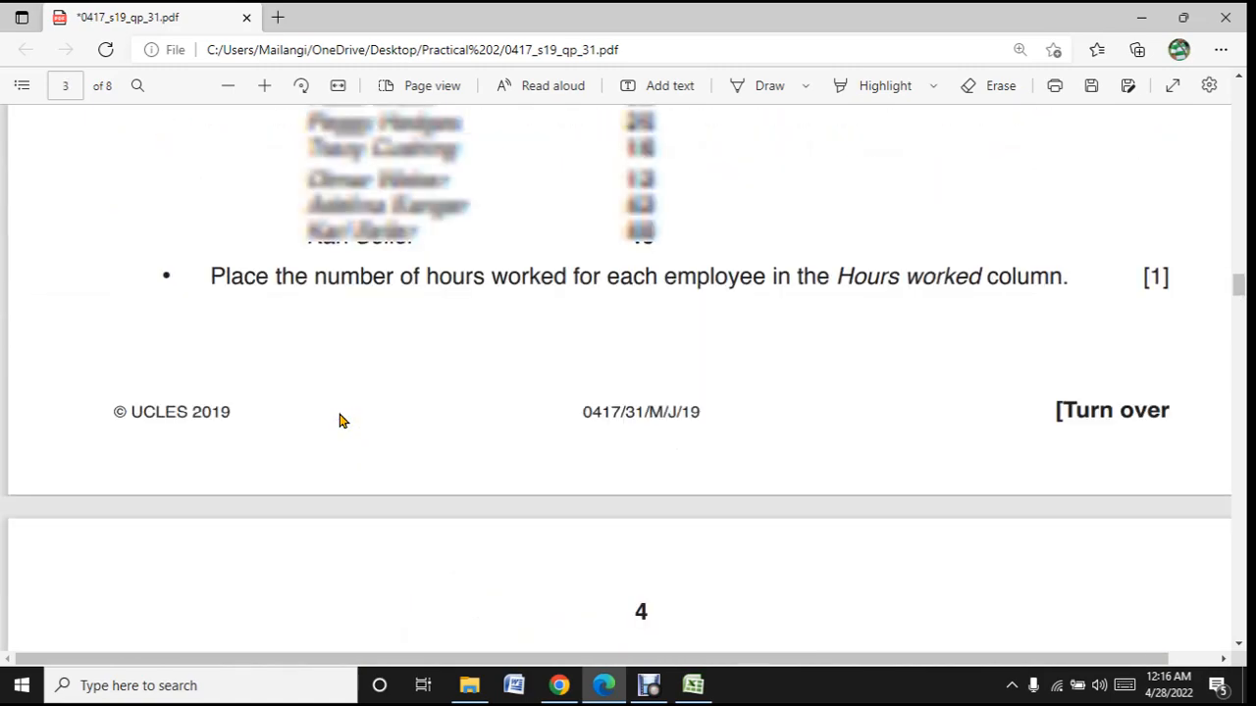
scroll(340, 420, "up", 2)
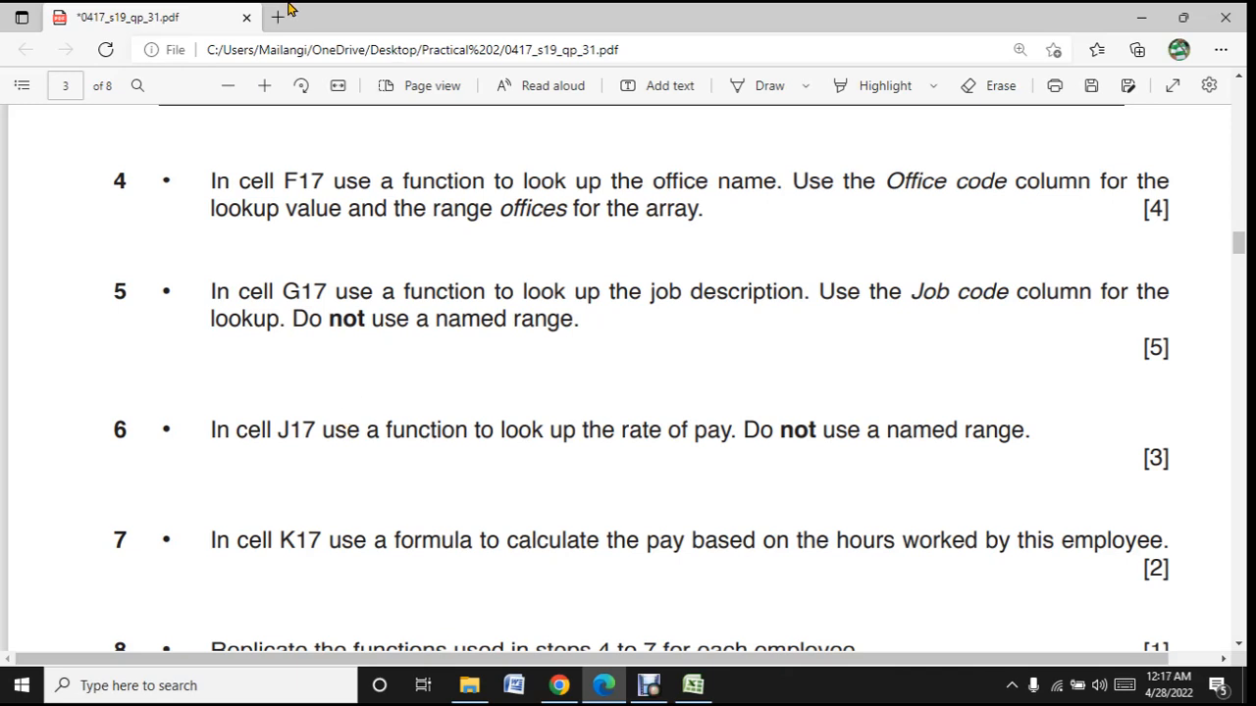
left_click(871, 86)
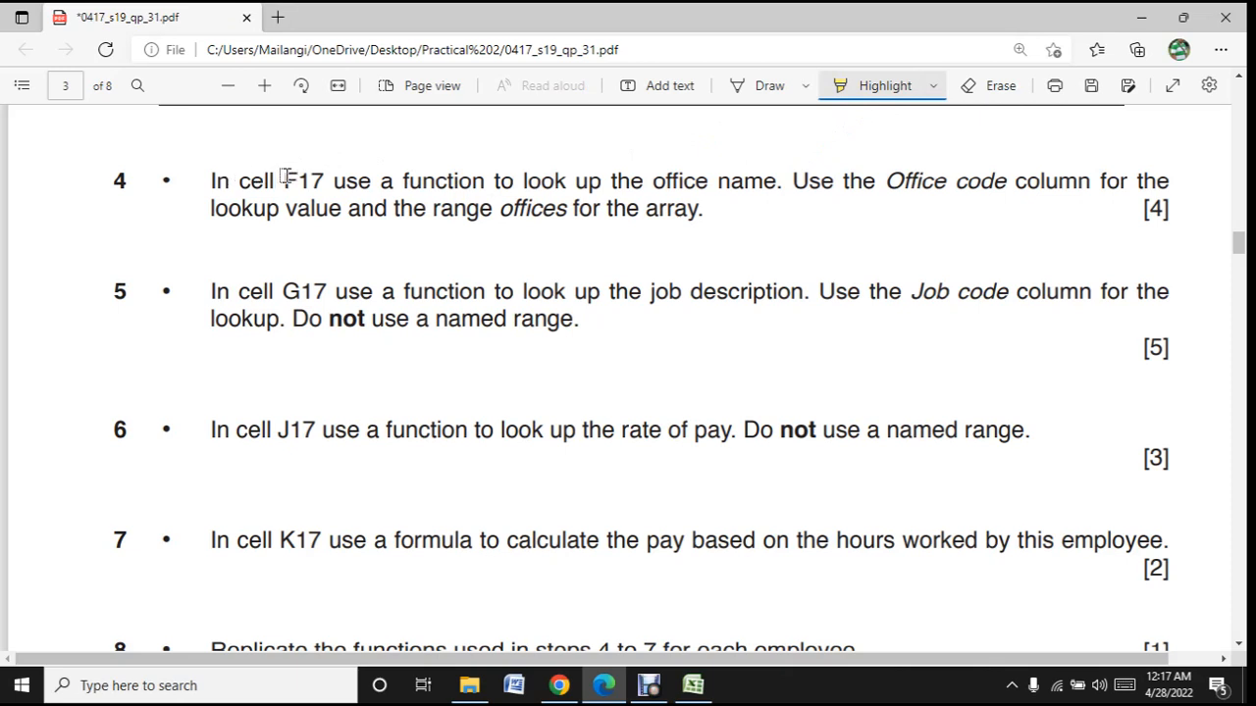
left_click_drag(284, 177, 791, 183)
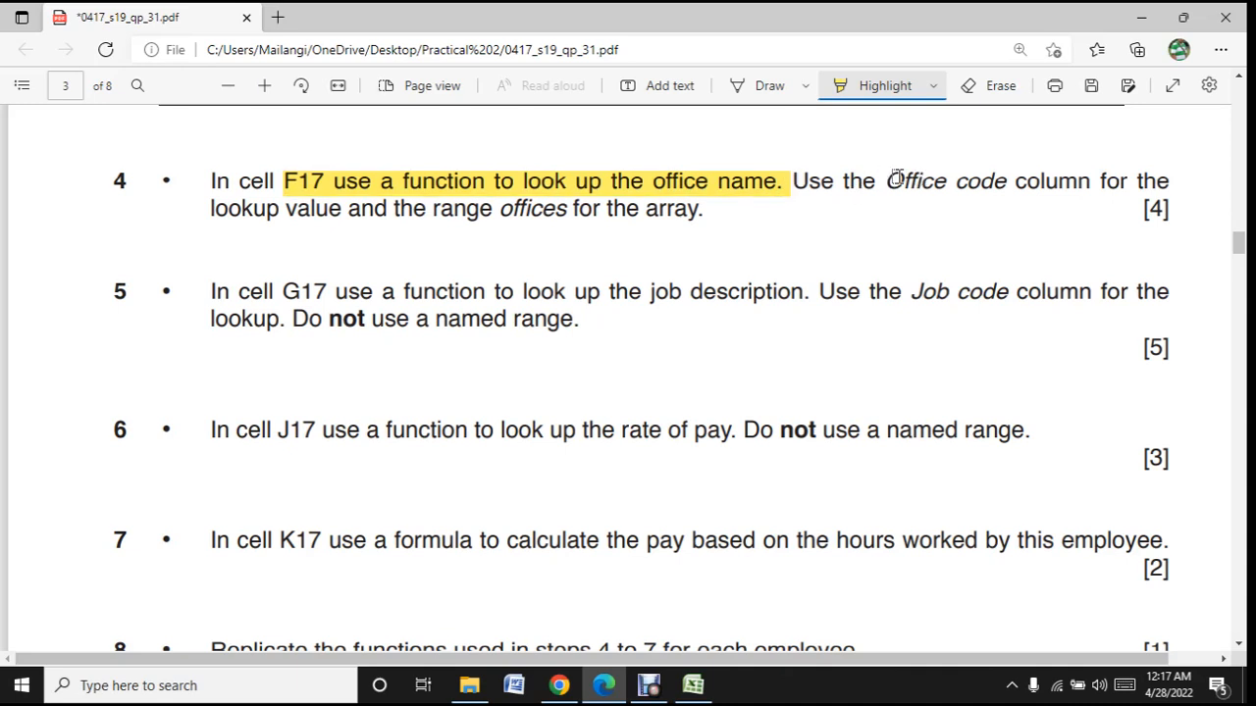
left_click_drag(893, 181, 1012, 178)
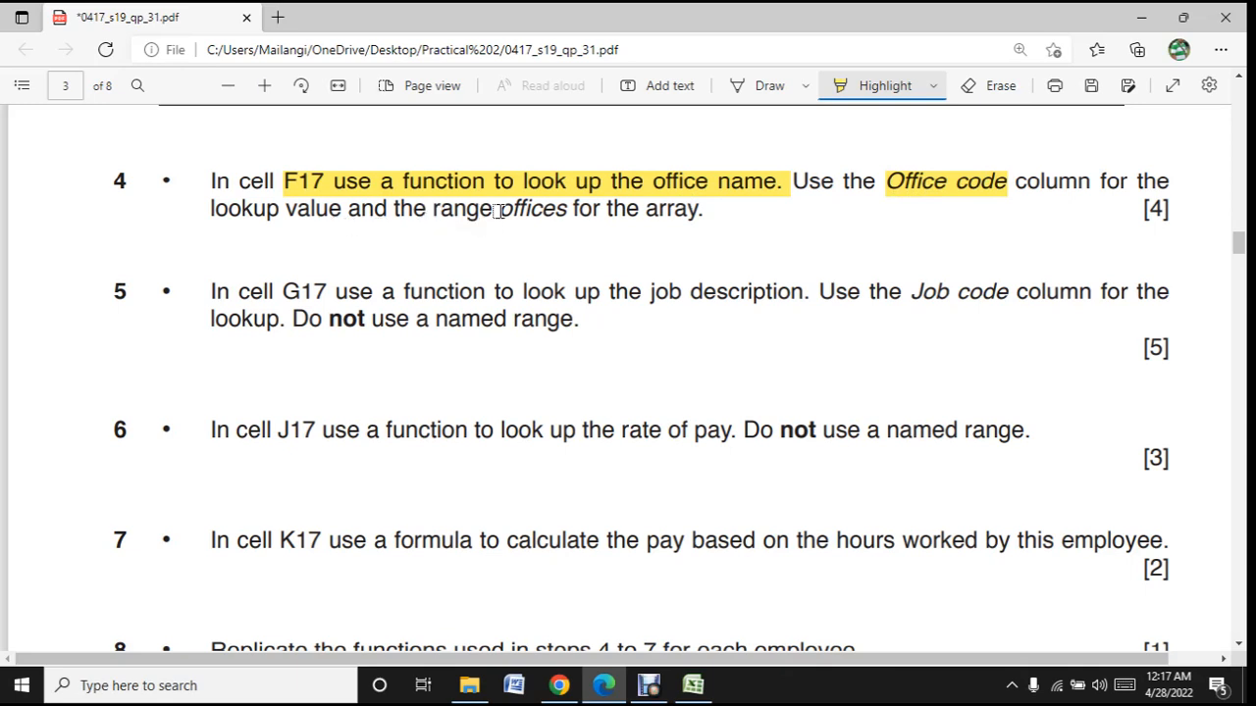
left_click_drag(420, 210, 571, 219)
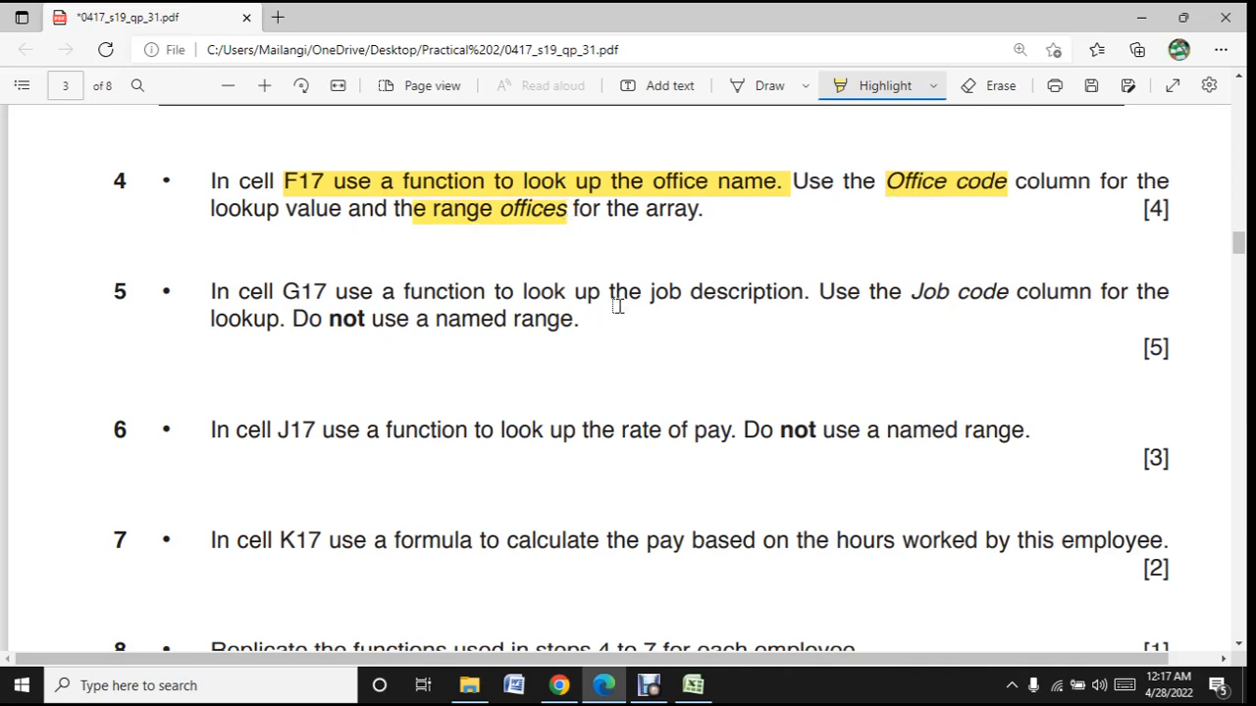
left_click(868, 90)
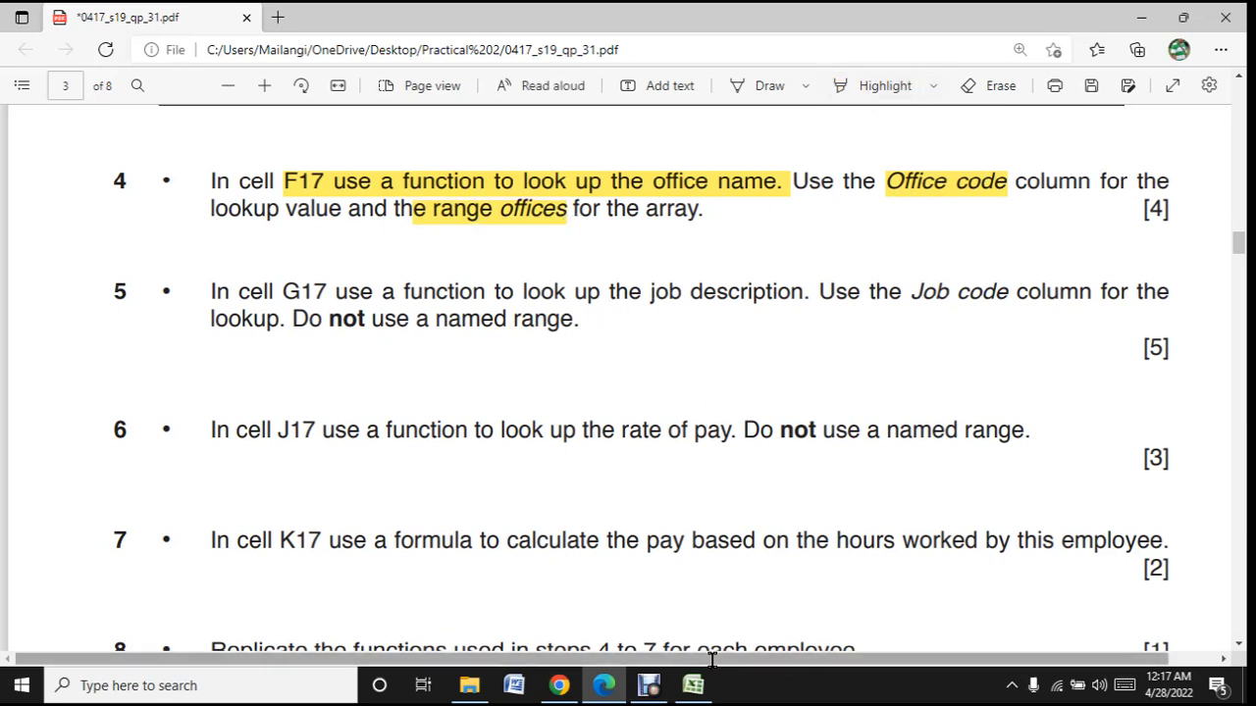
- Switch to Excel and compare the office code in D17 with the office table entry in A10 and B10 needed for F17
left_click(693, 685)
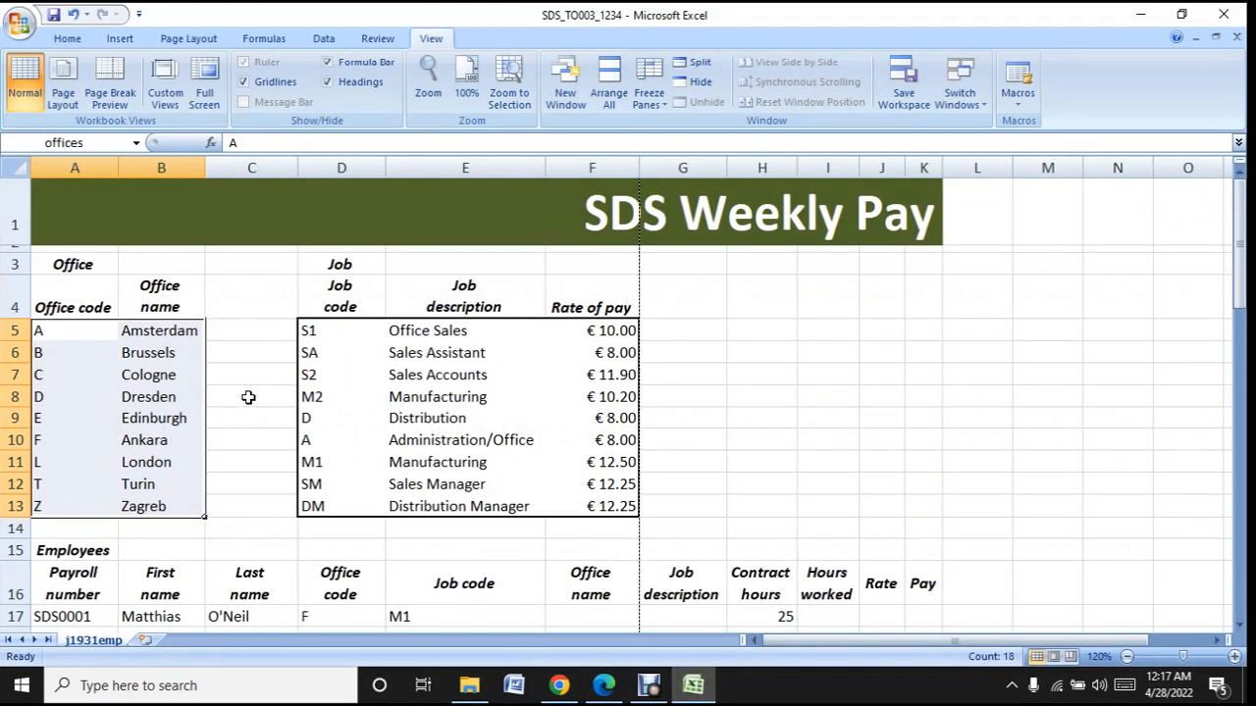
scroll(249, 396, "down", 2)
scroll(364, 345, "up", 2)
scroll(558, 513, "down", 2)
left_click(605, 453)
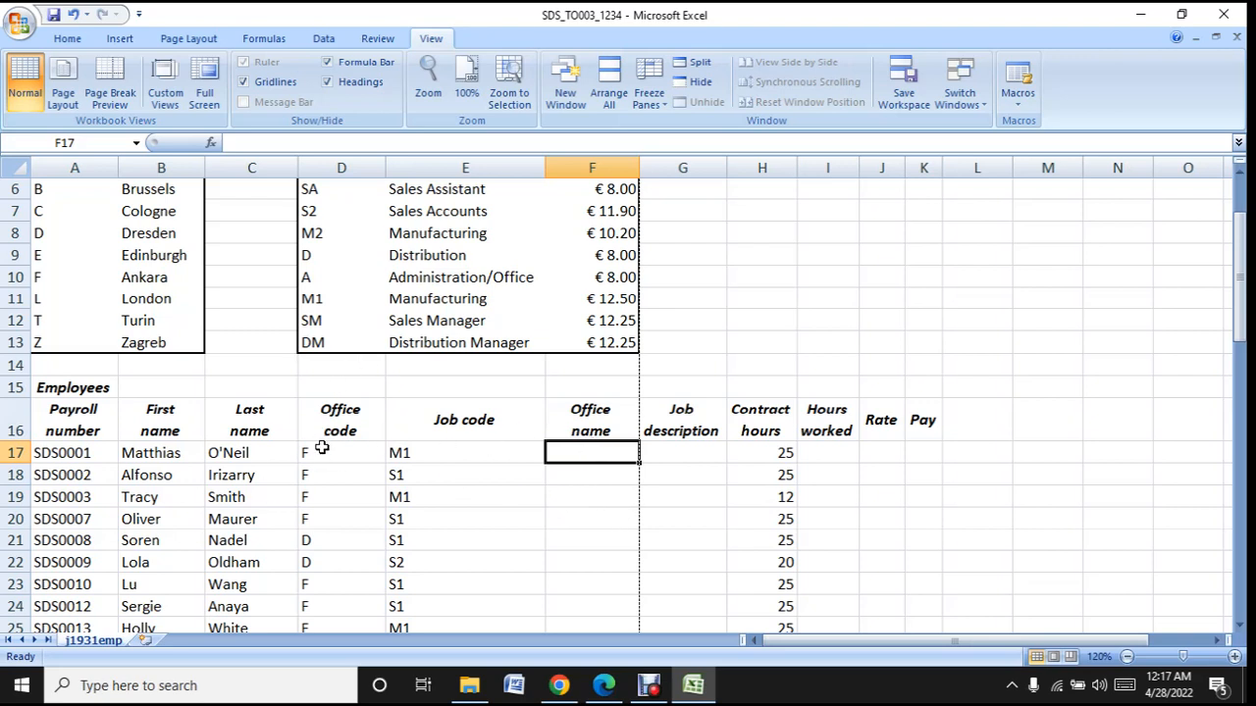
scroll(578, 446, "up", 2)
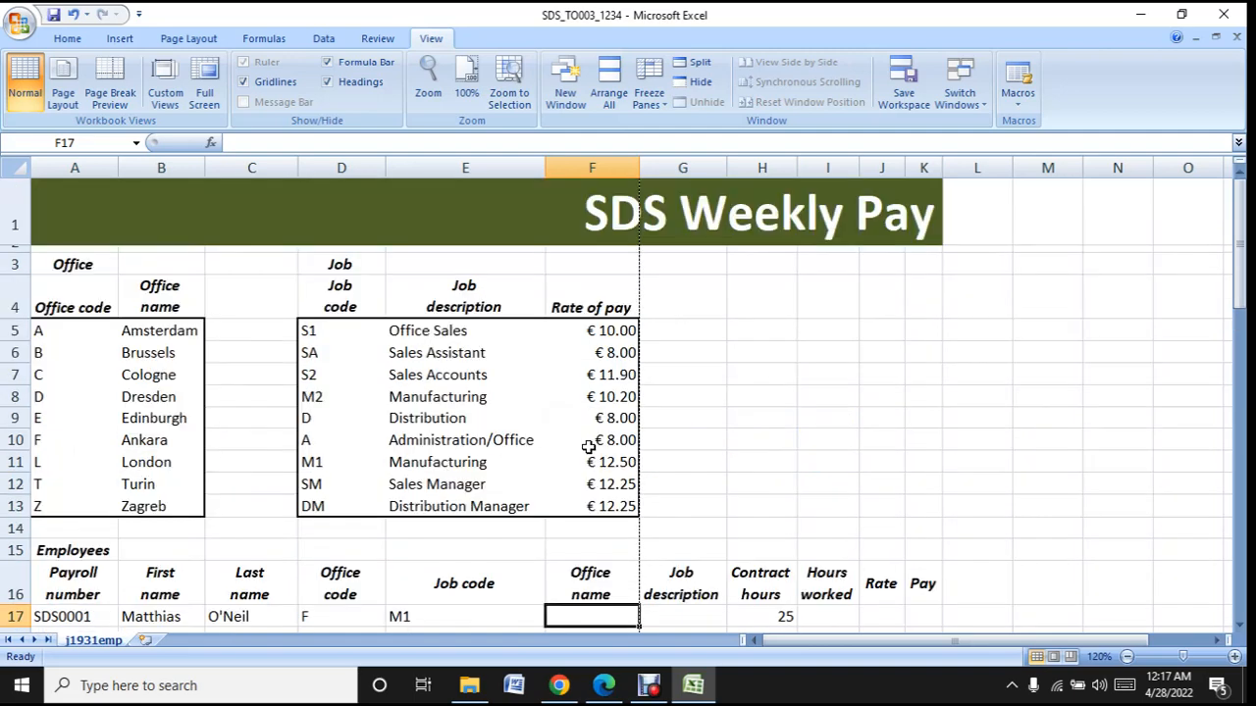
left_click(57, 440)
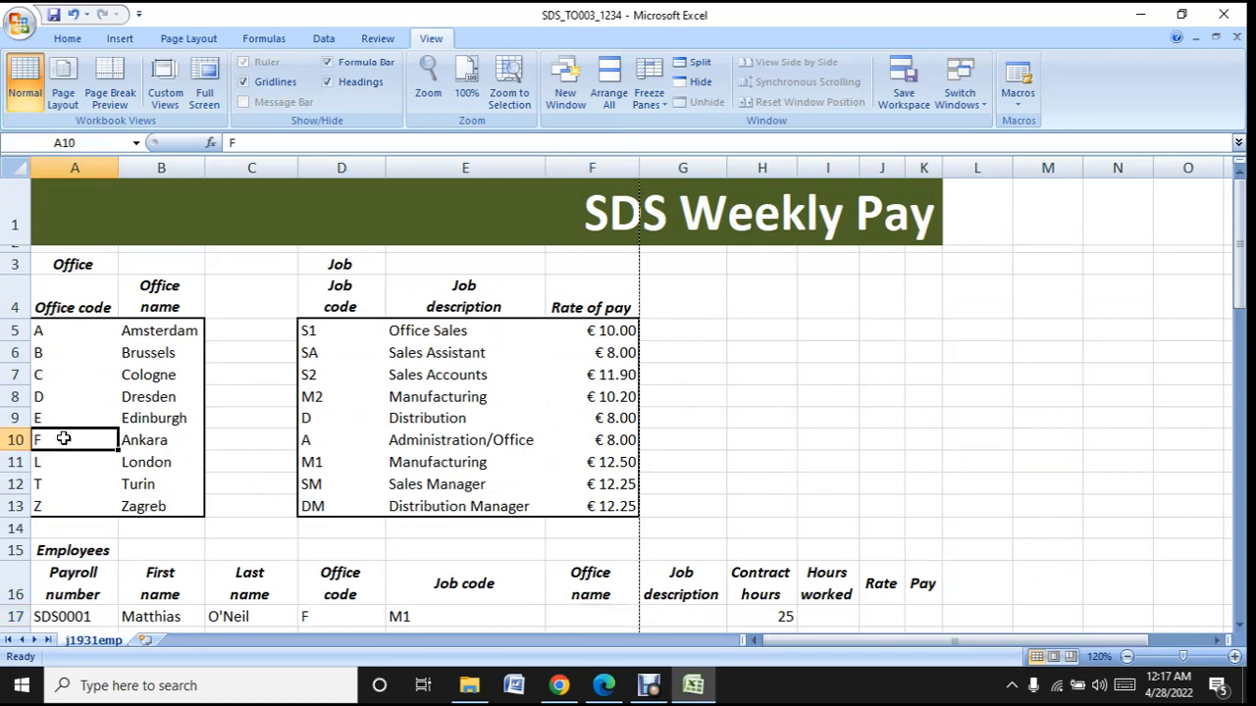
left_click(167, 445)
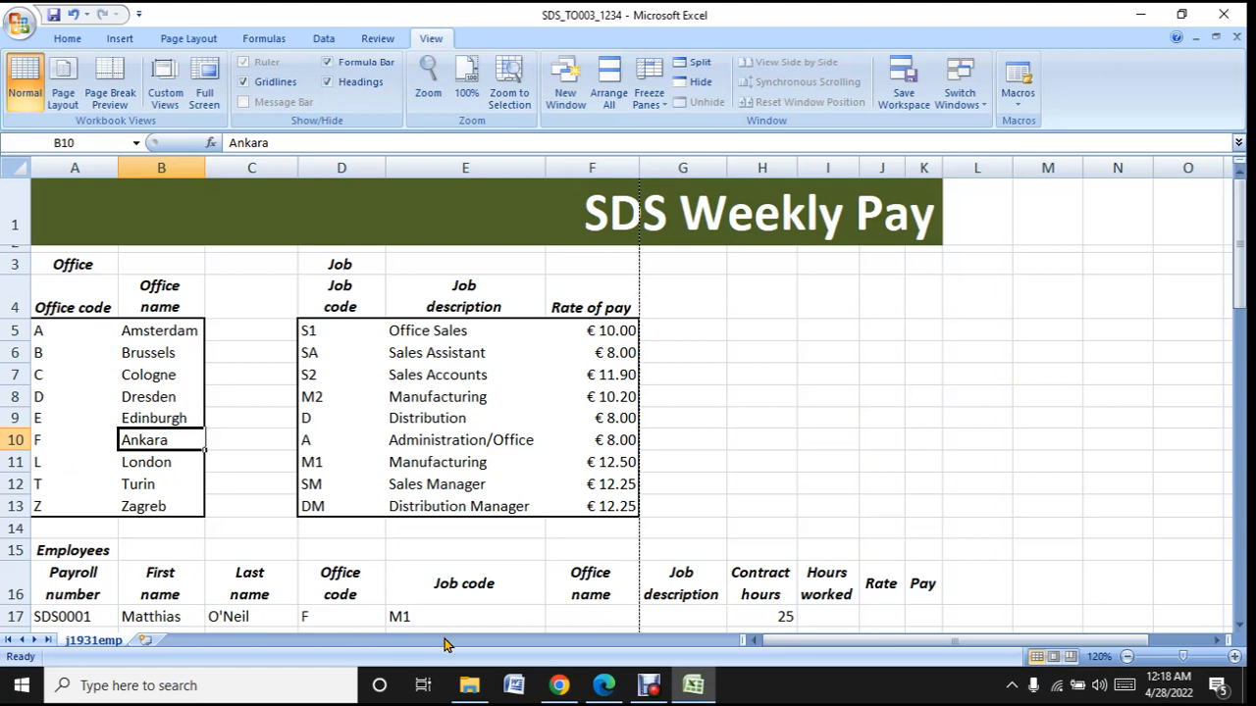
left_click(576, 618)
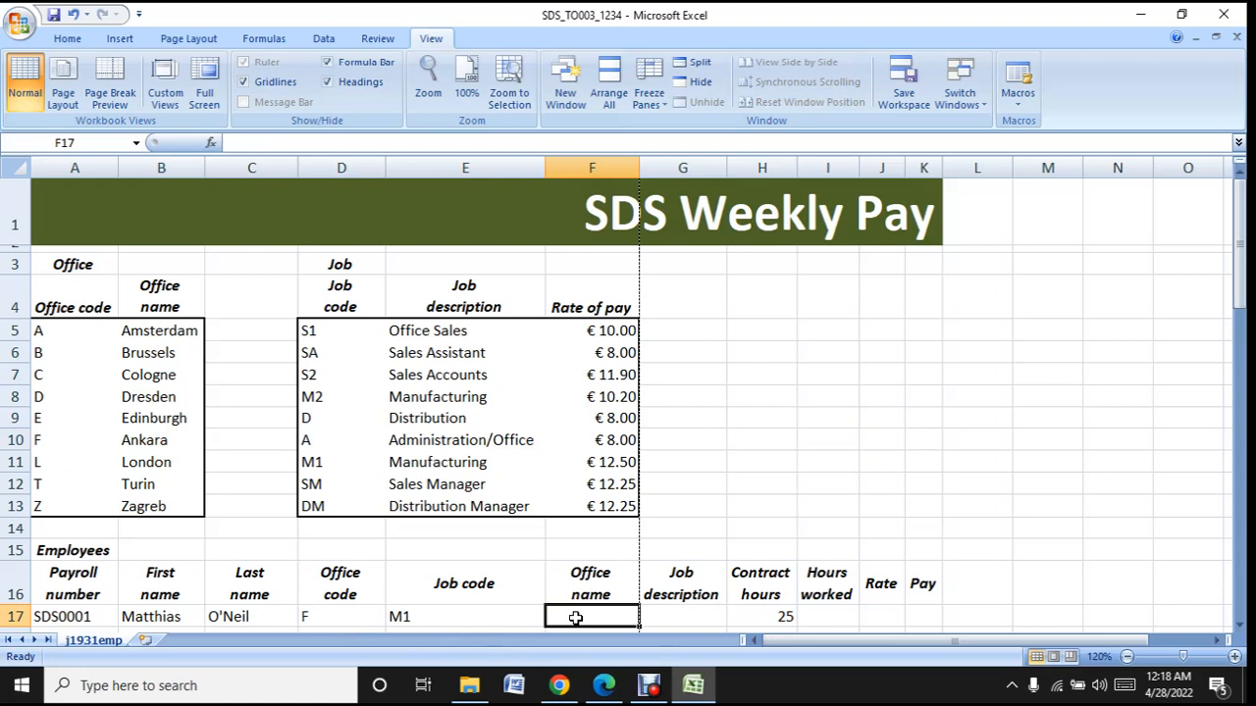
left_click(336, 620)
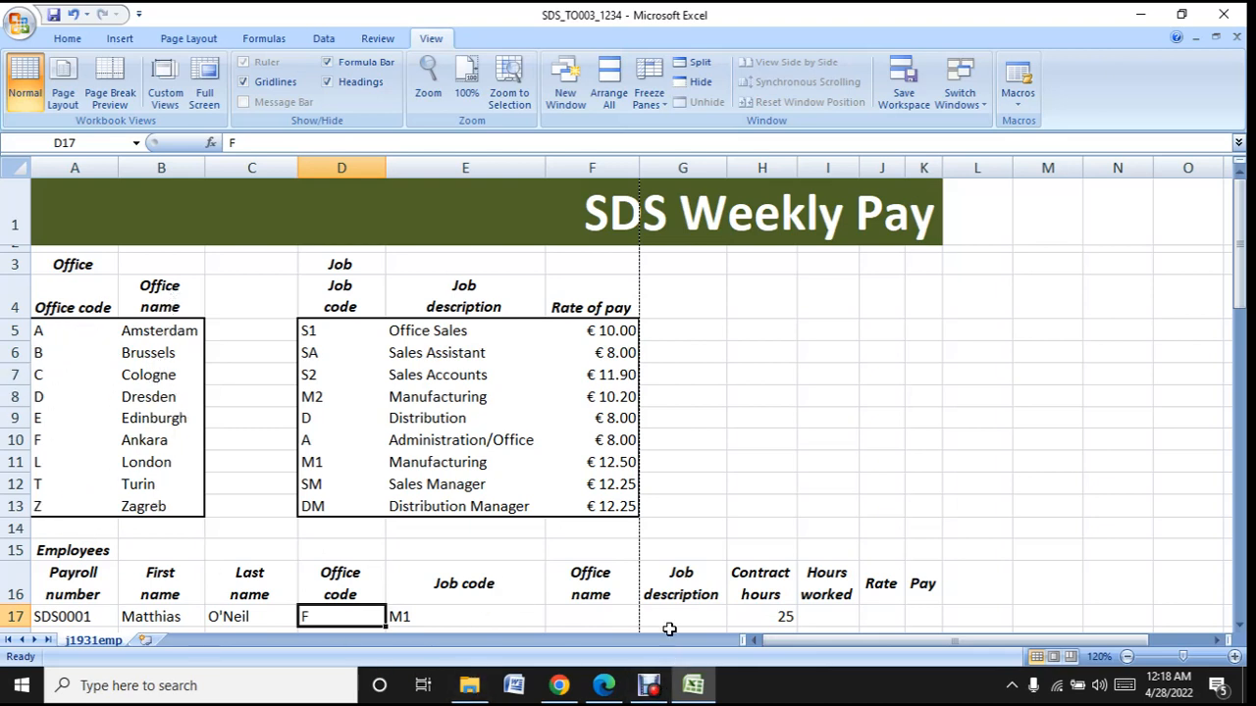
- Start a VLOOKUP formula in cell F17 with the office code in D17 as the lookup value
left_click(571, 617)
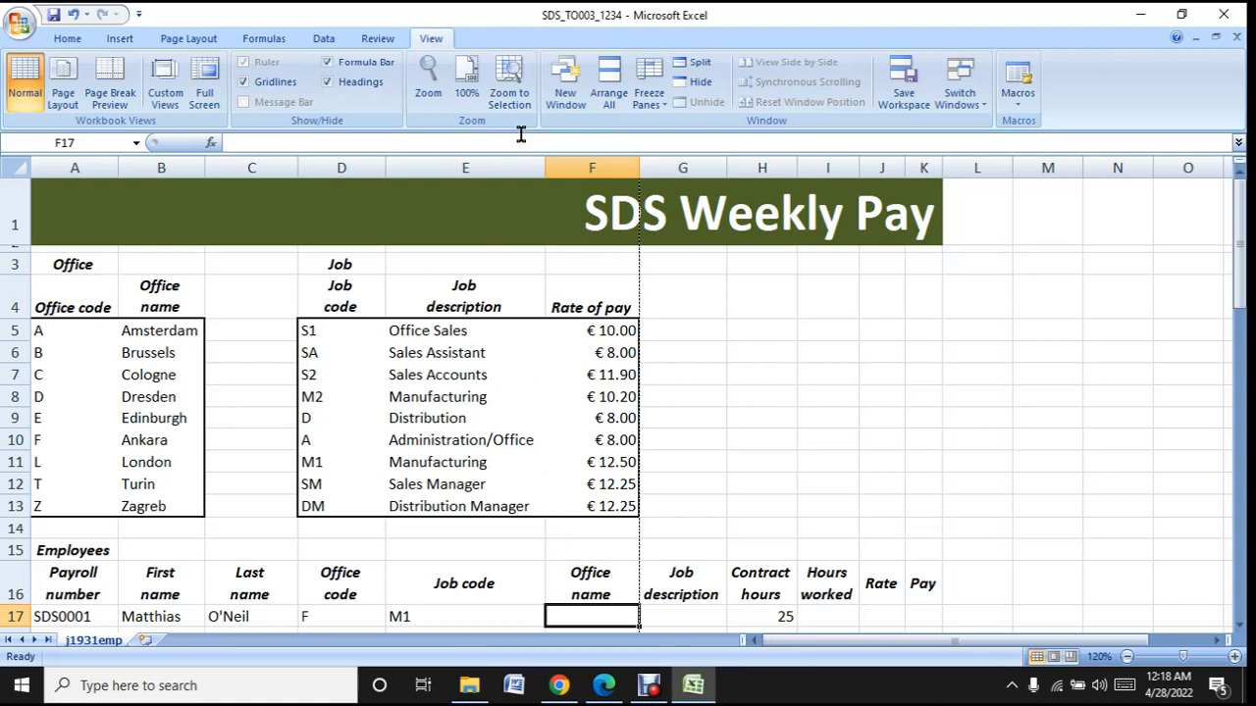
key("F2")
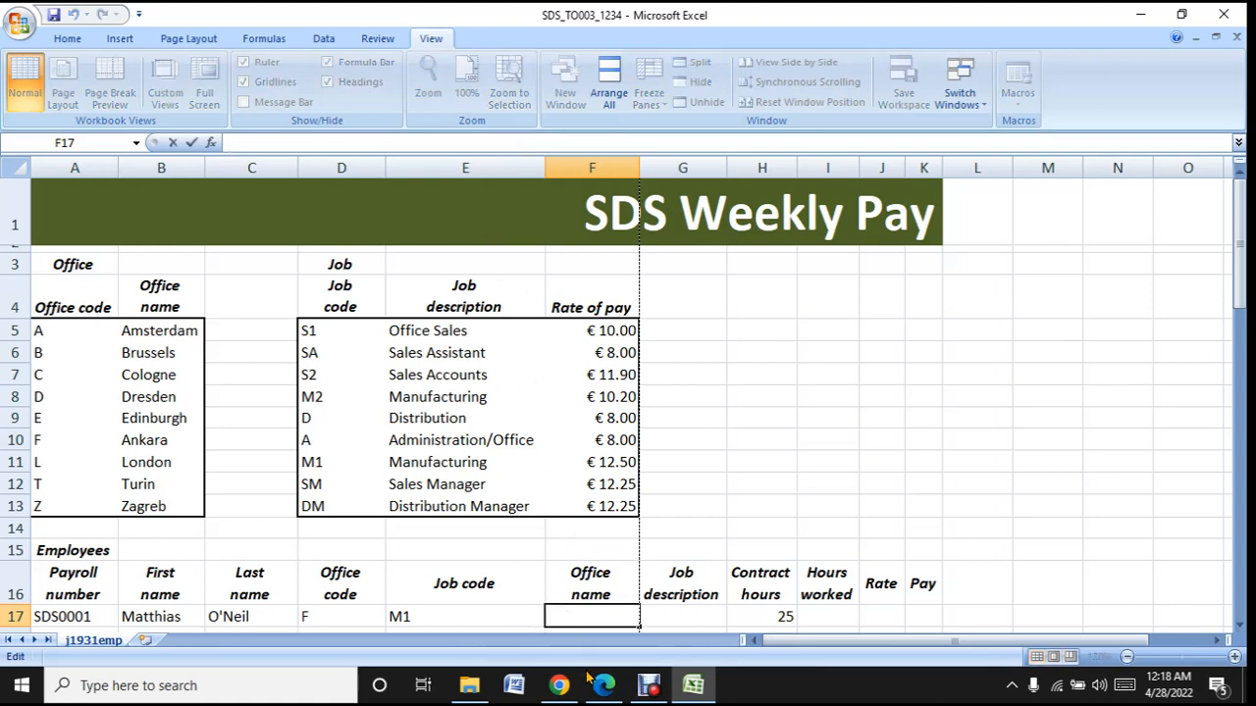
type("=")
key("BackSpace")
type("=vloo")
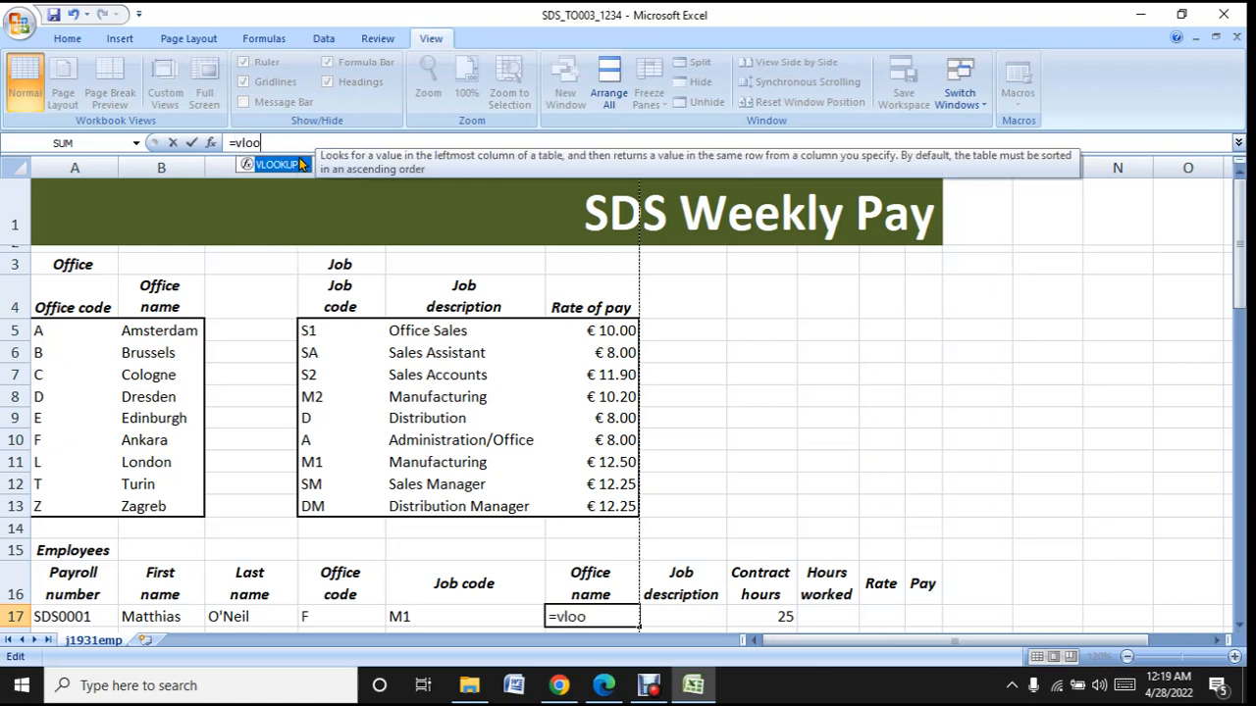
double_click(271, 166)
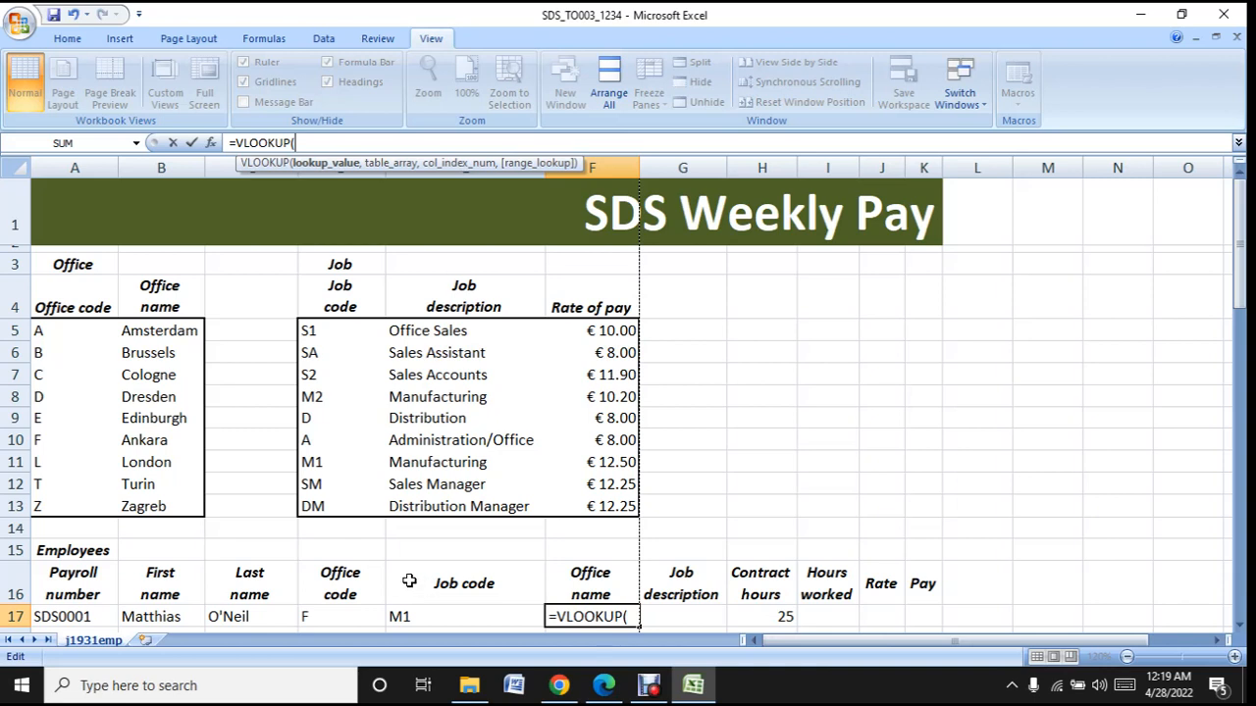
left_click(333, 619)
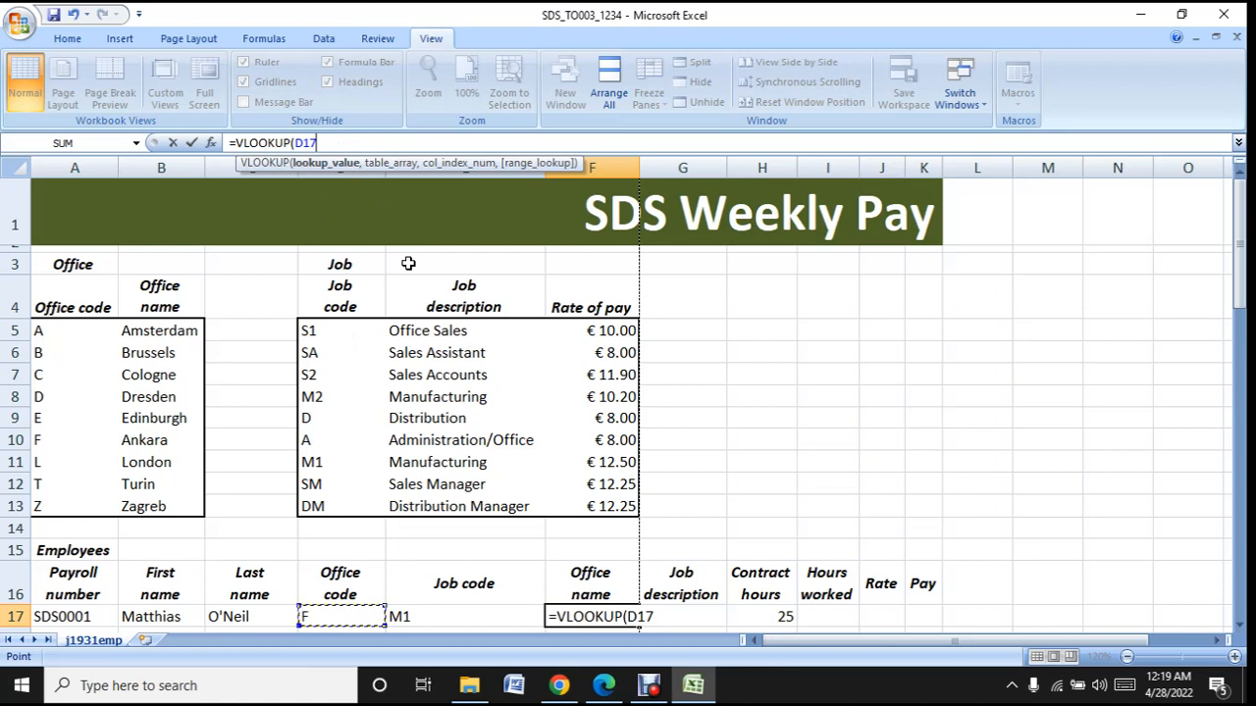
type(",")
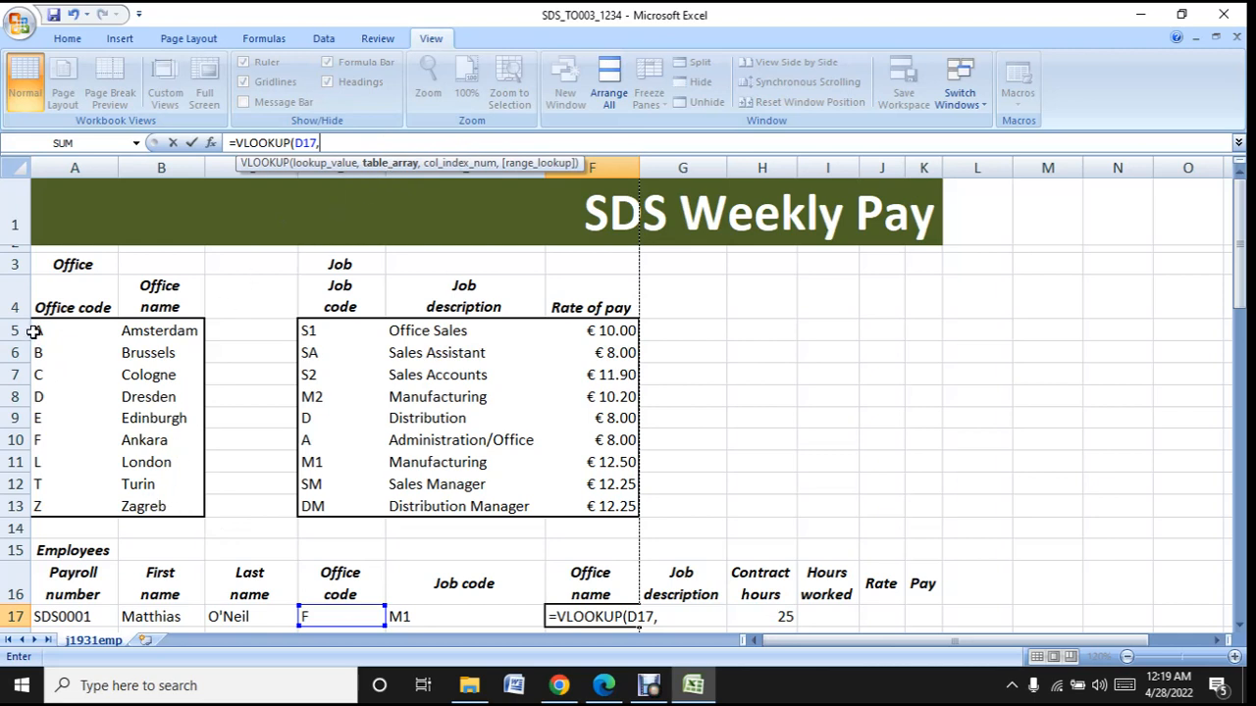
- Use the named range offices as the table array of the VLOOKUP formula in F17
left_click(136, 144)
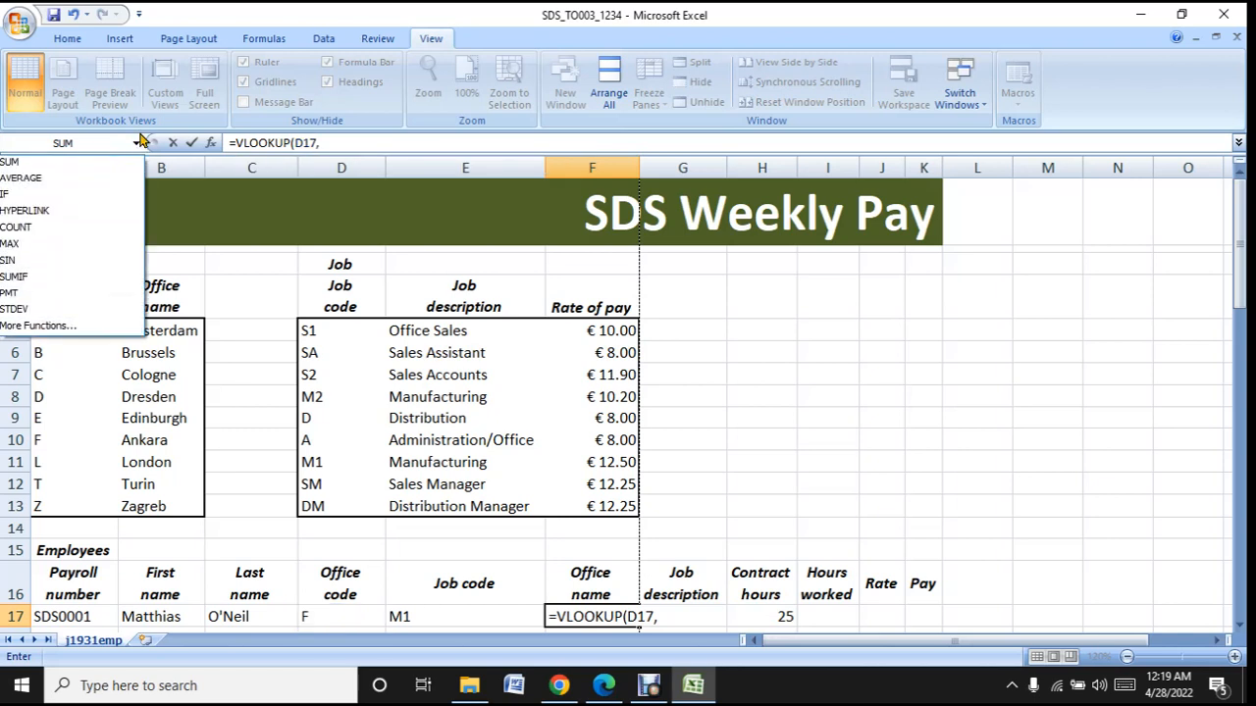
left_click(139, 142)
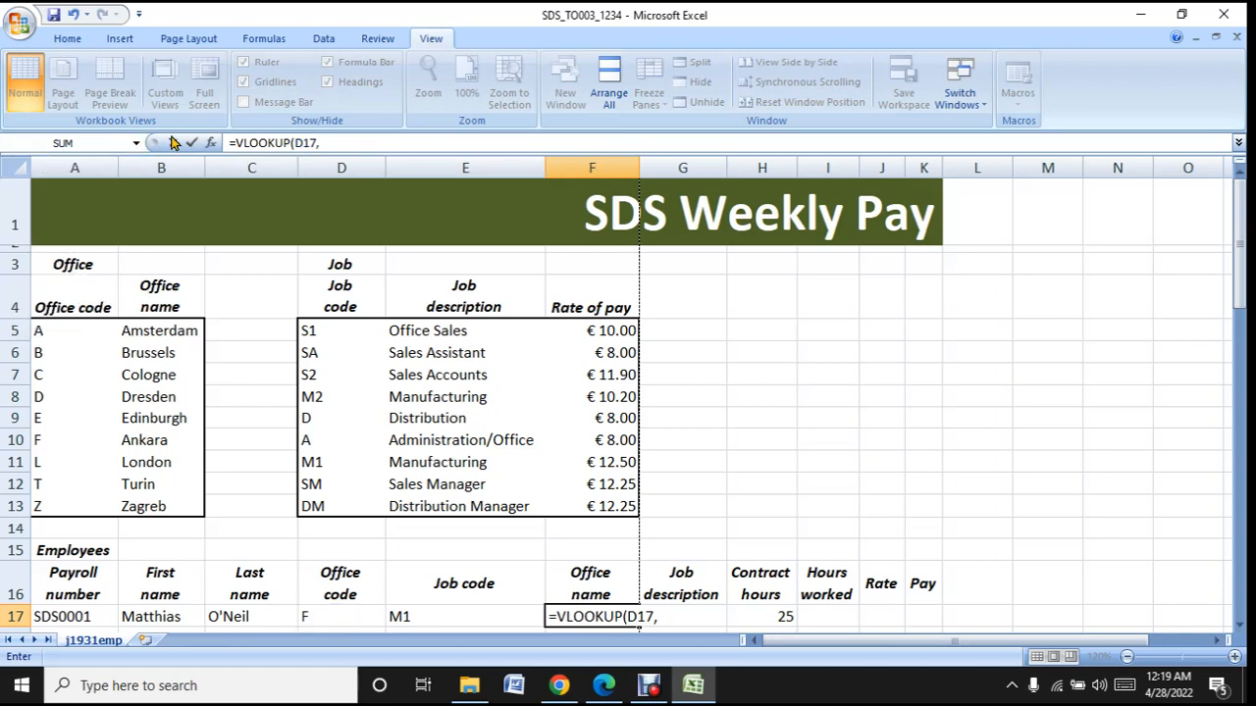
left_click(343, 143)
type("offices")
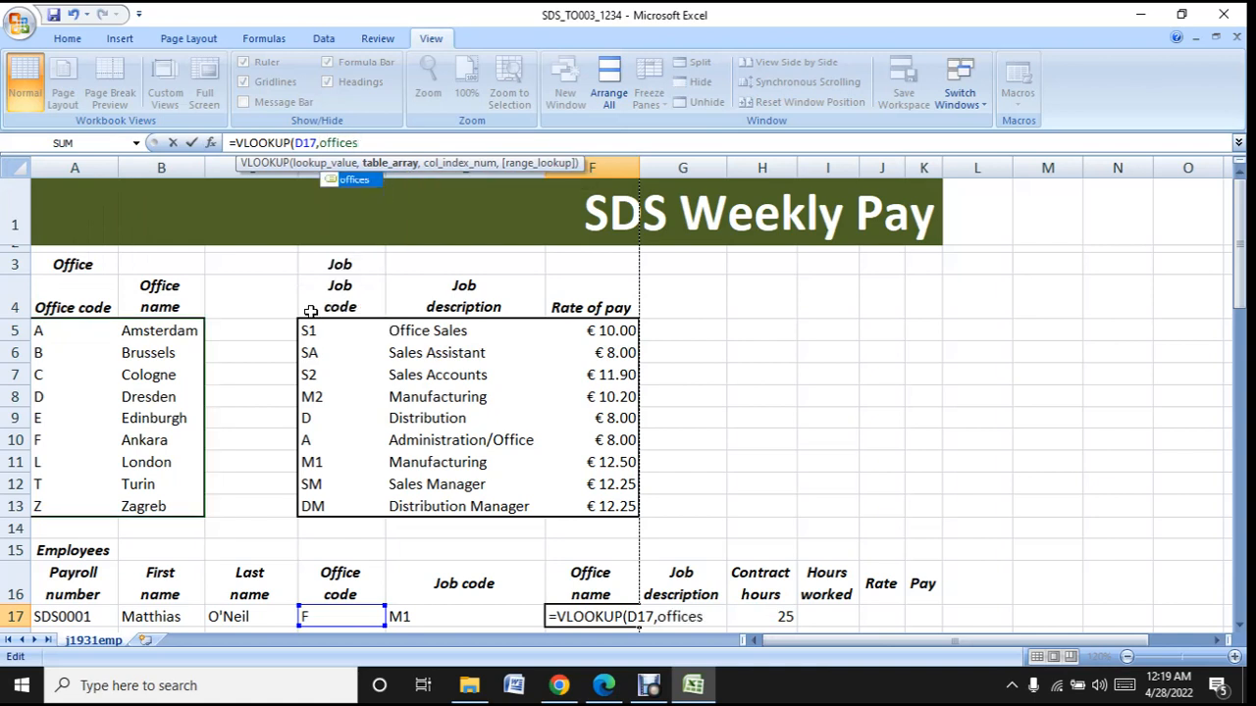
double_click(361, 184)
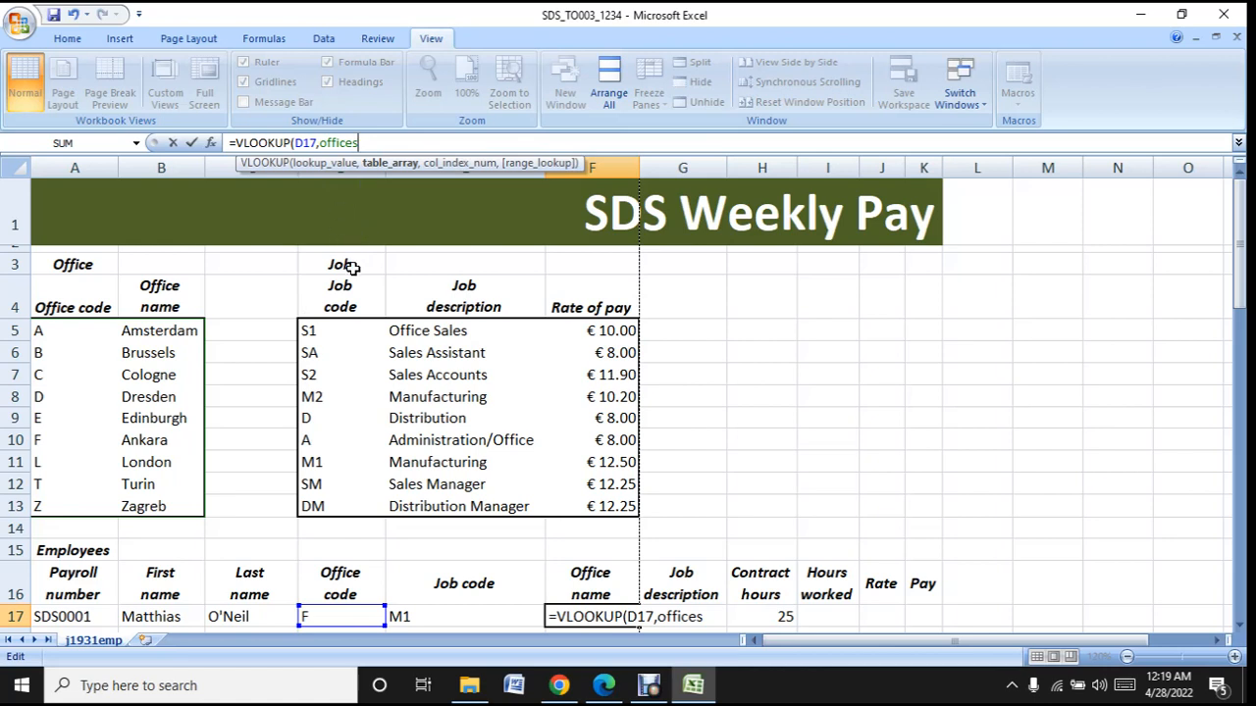
- Complete the F17 VLOOKUP with column index 2 and FALSE for an exact match, and reselect the cell to review its formula
type(",2")
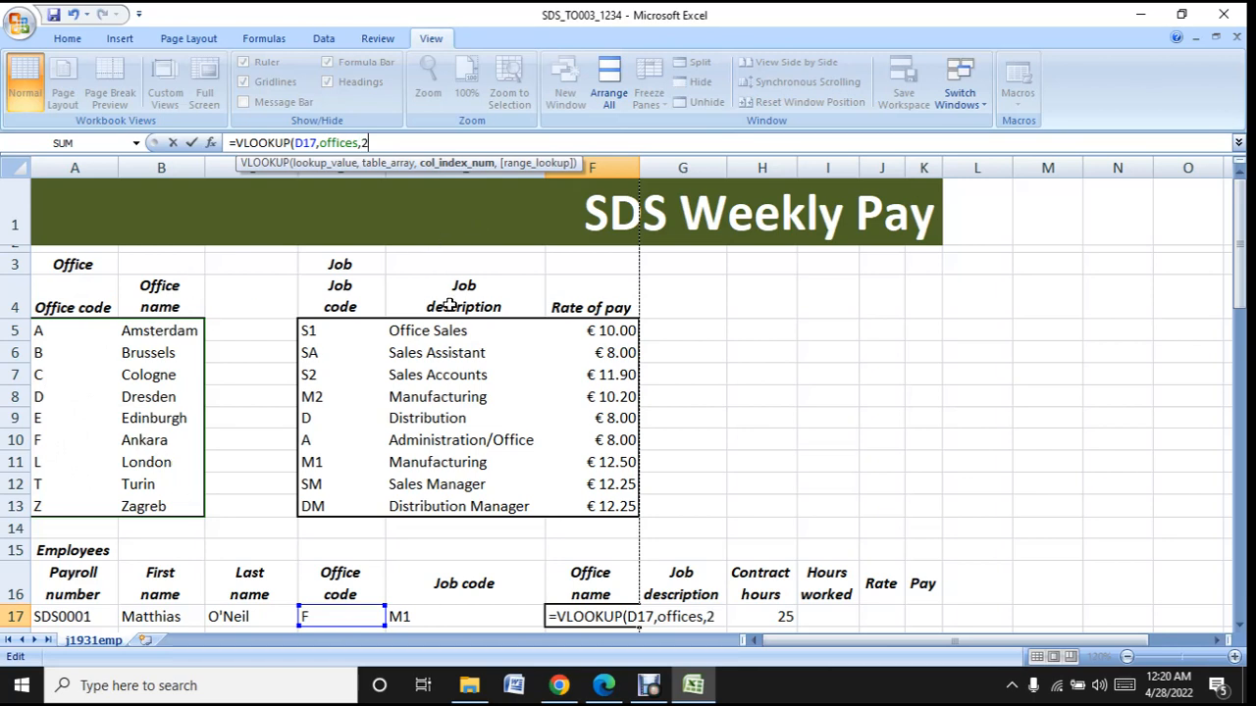
type(",")
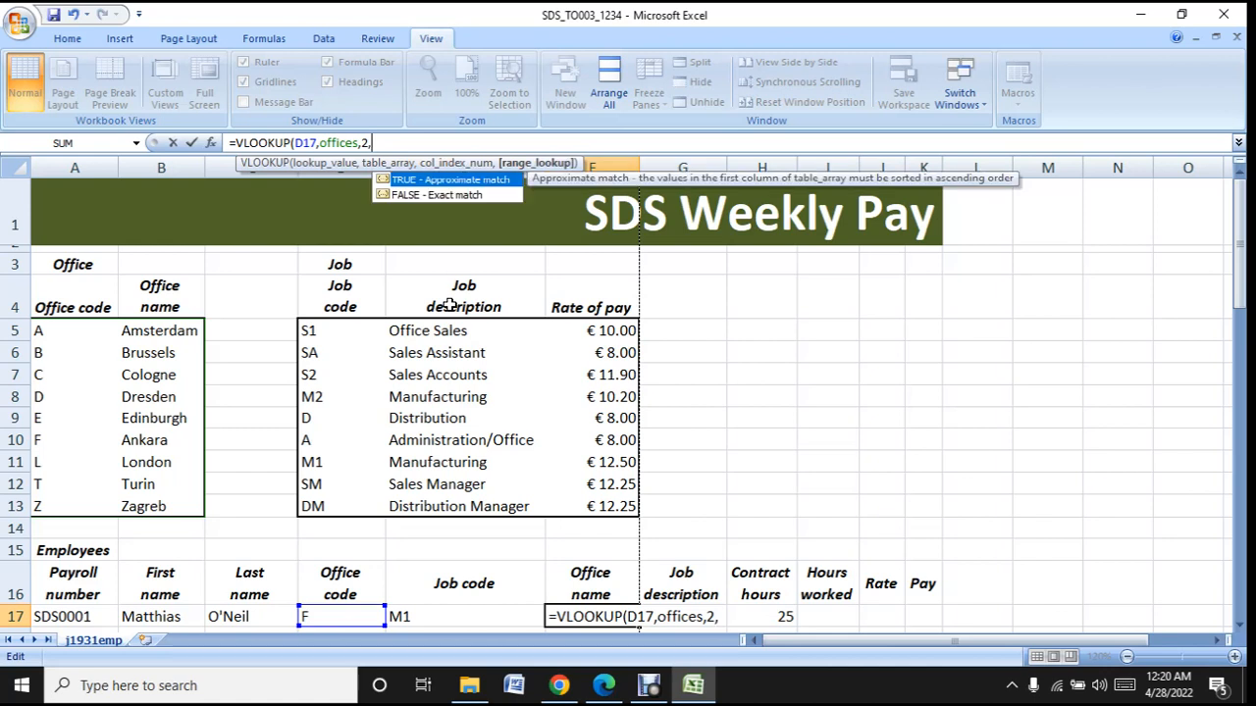
double_click(432, 195)
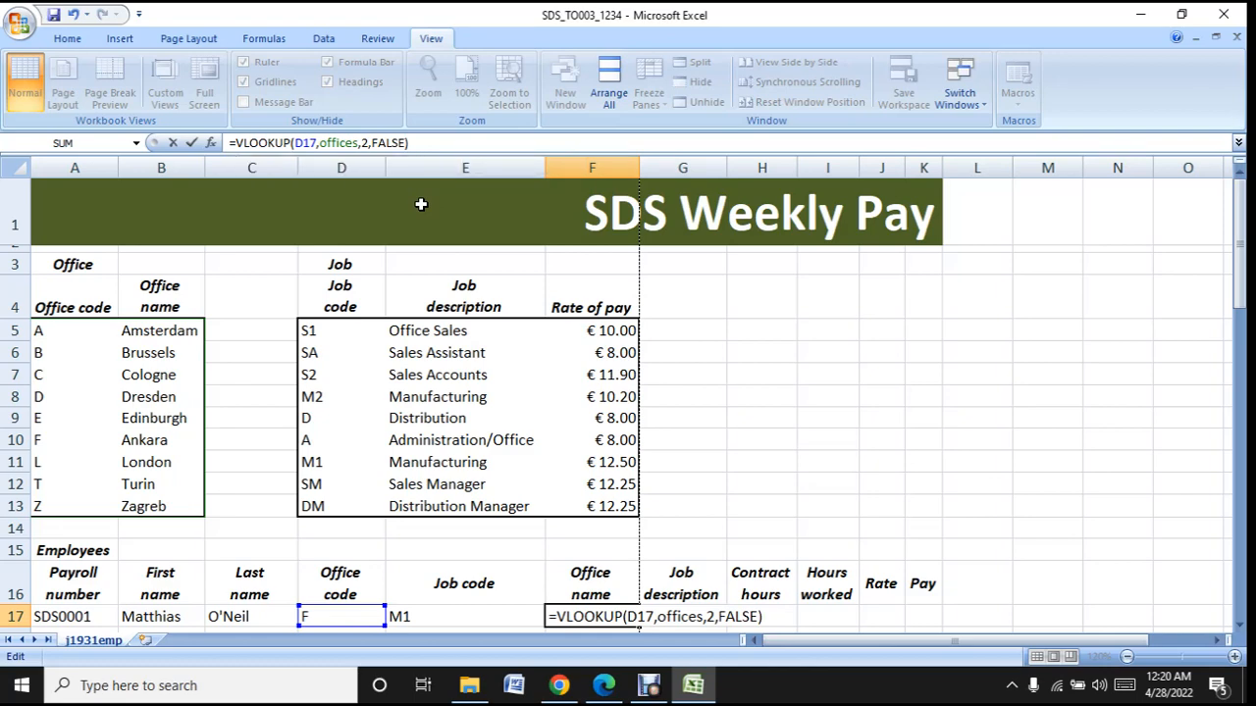
key("Return")
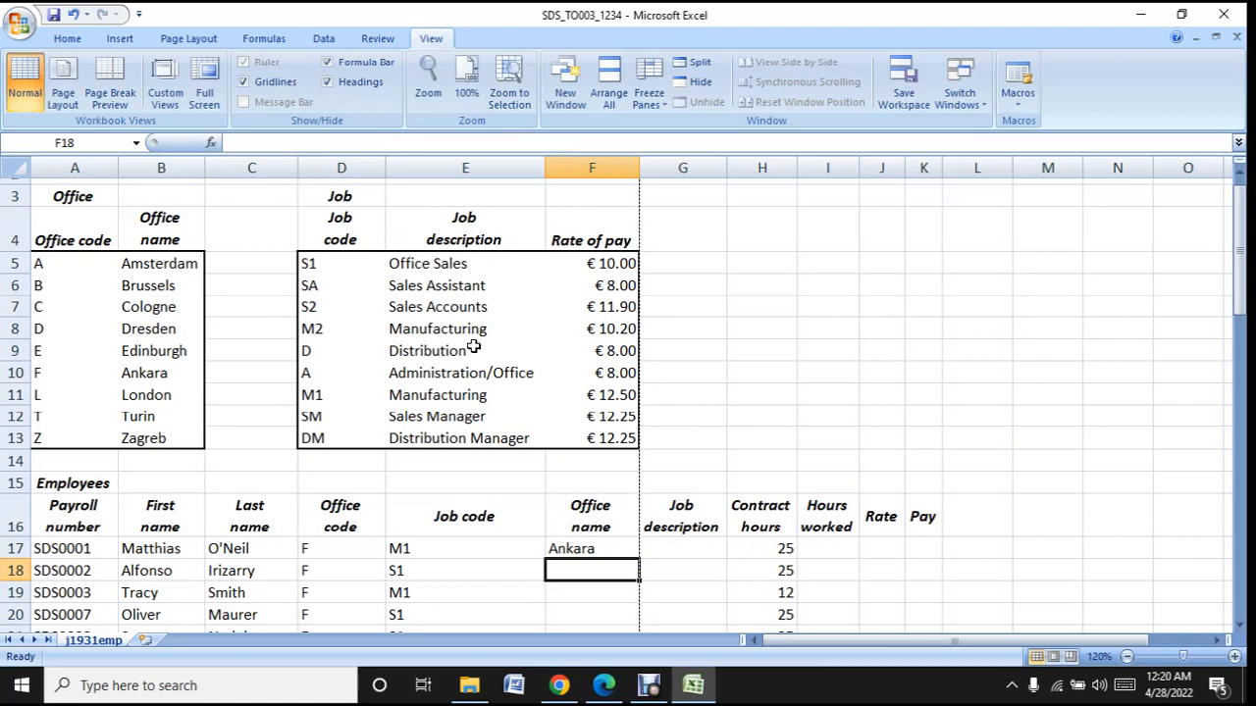
left_click(597, 554)
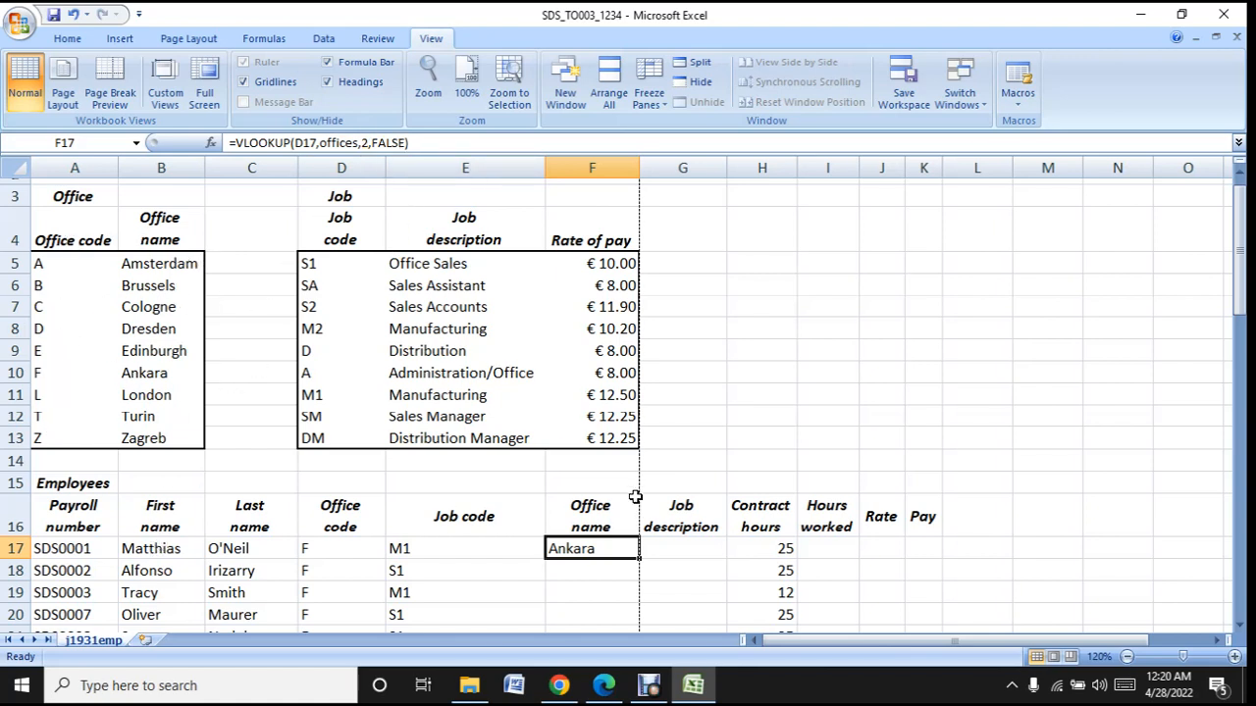
- Return to the question paper in Edge and highlight "Do not use a named range." in task 5
left_click(710, 696)
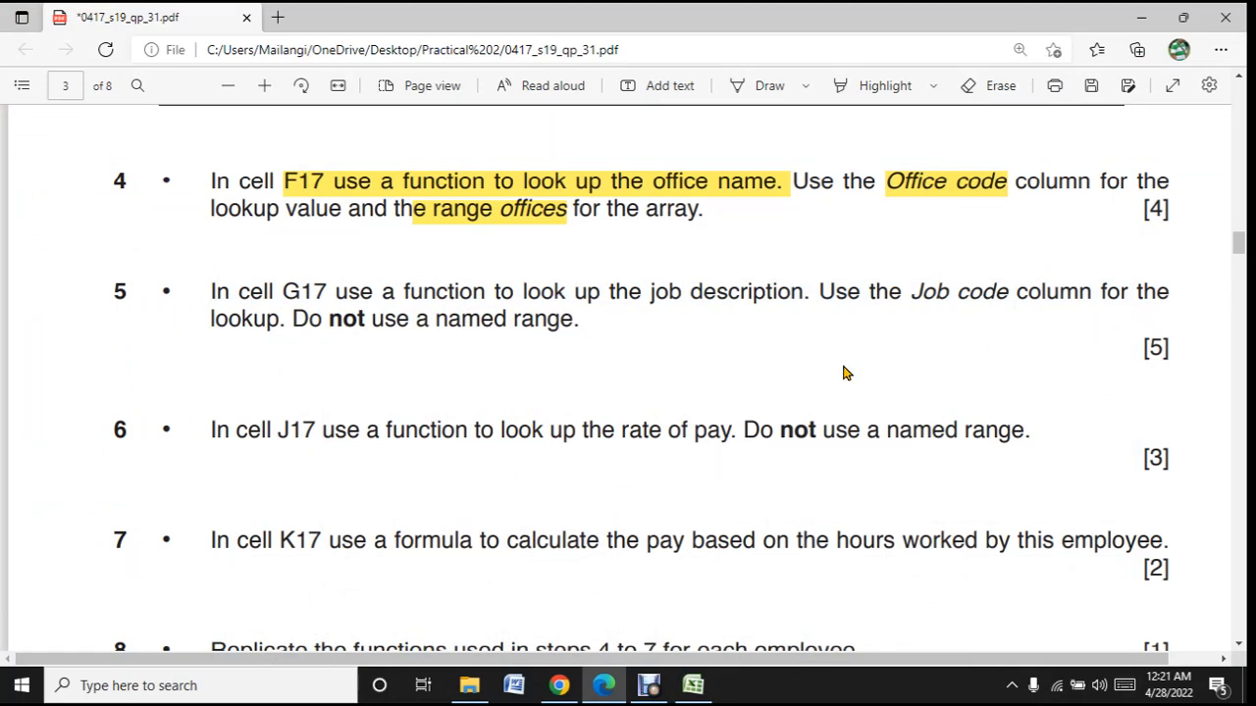
scroll(846, 373, "down", 2)
scroll(846, 373, "up", 2)
scroll(846, 373, "down", 2)
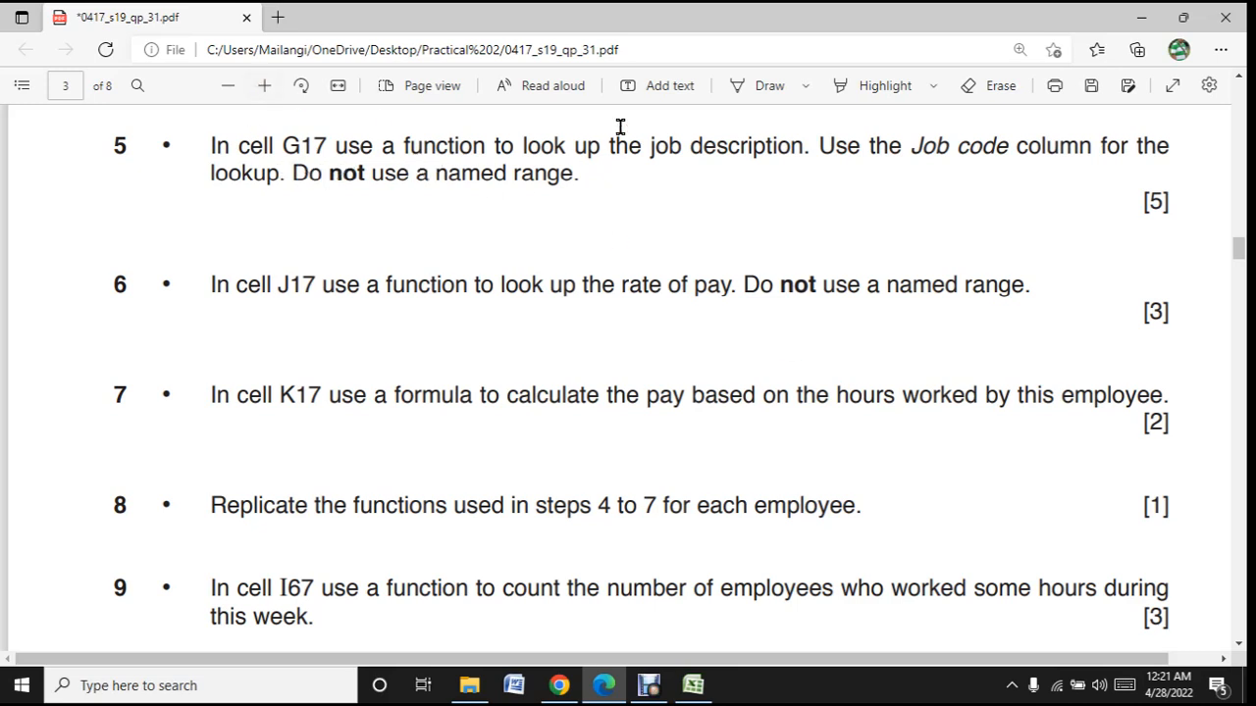
left_click(854, 86)
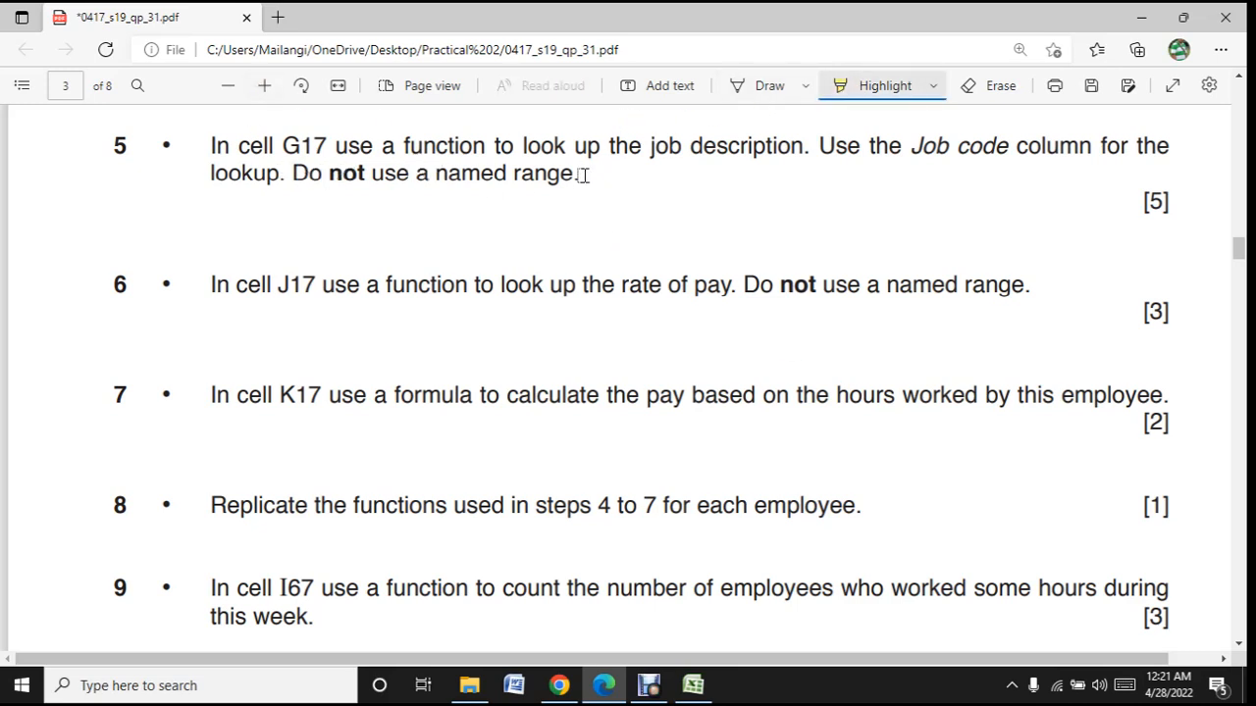
mouse_move(589, 173)
left_mouse_down()
mouse_move(343, 147)
mouse_move(284, 174)
left_mouse_up()
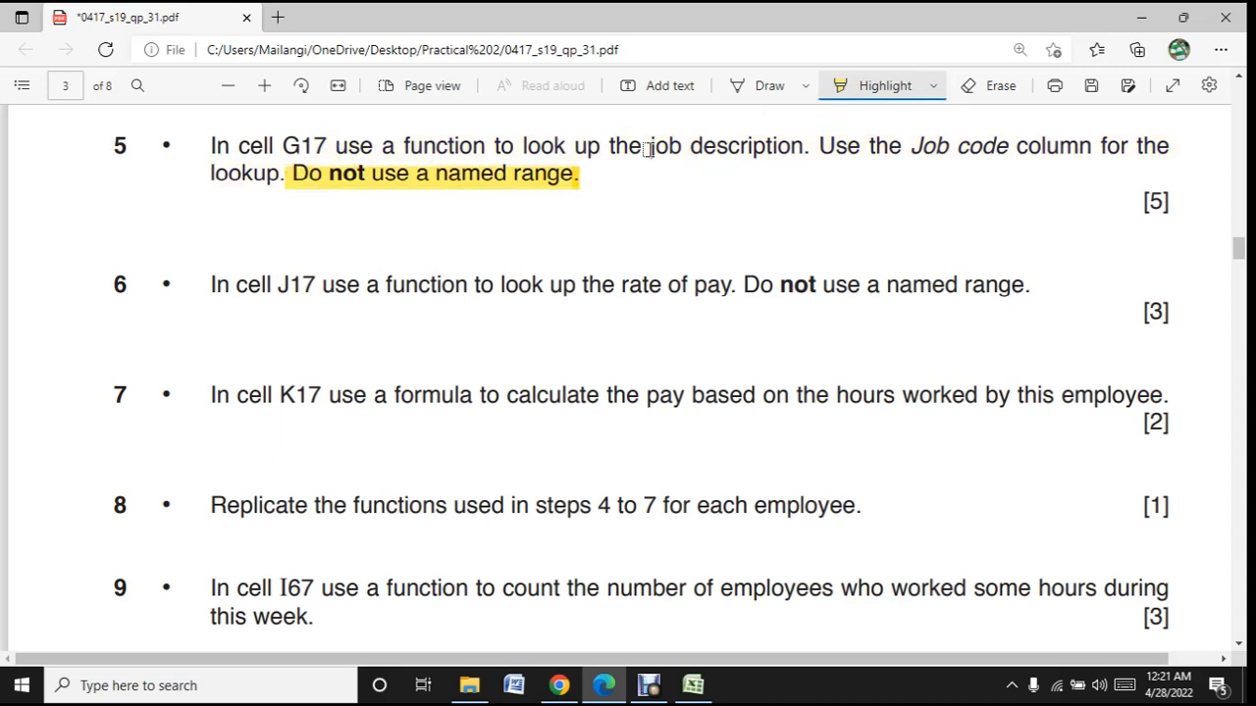
- Highlight "job description" and "Job code column" in task 5 of the question paper, and switch back to the Excel workbook
left_click_drag(644, 147, 808, 149)
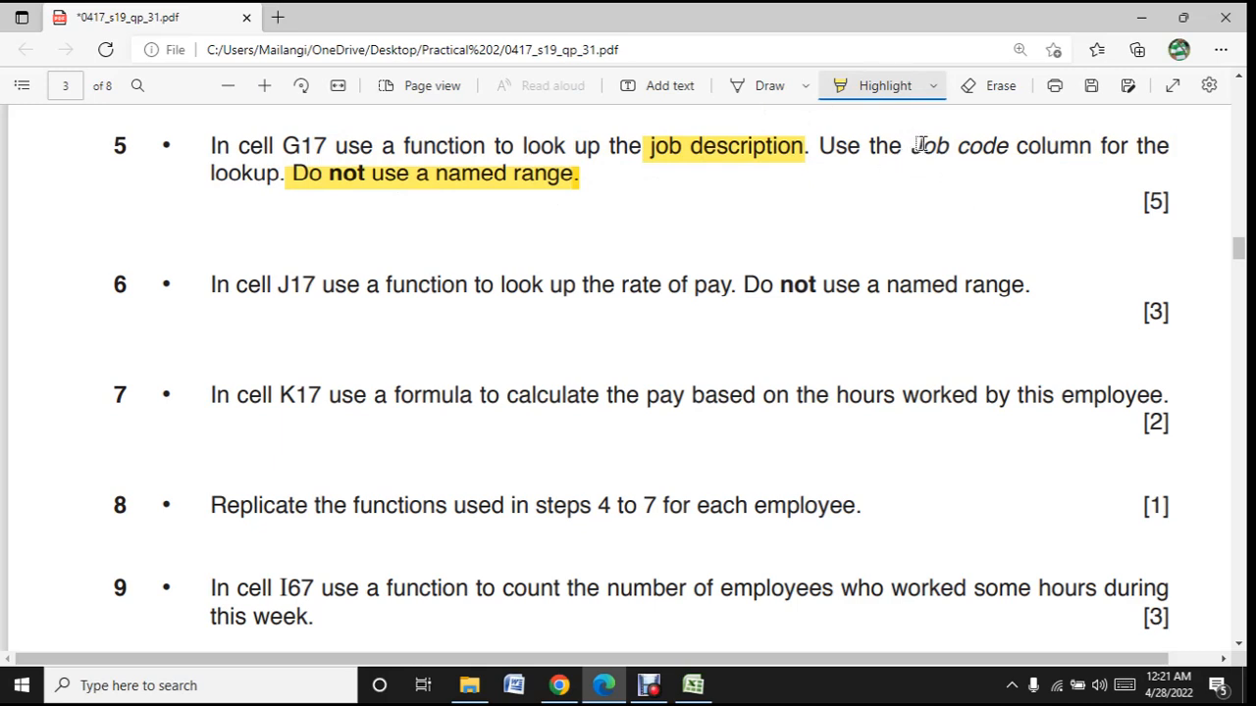
left_click_drag(920, 145, 1099, 143)
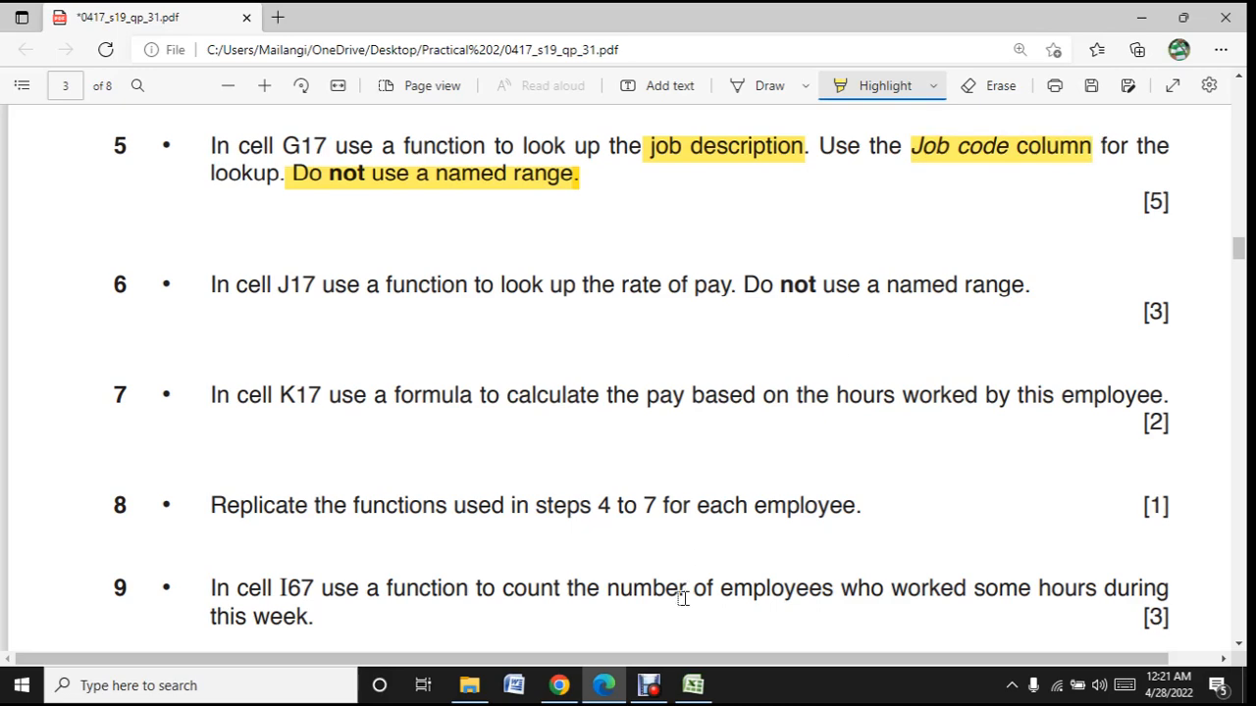
left_click(693, 684)
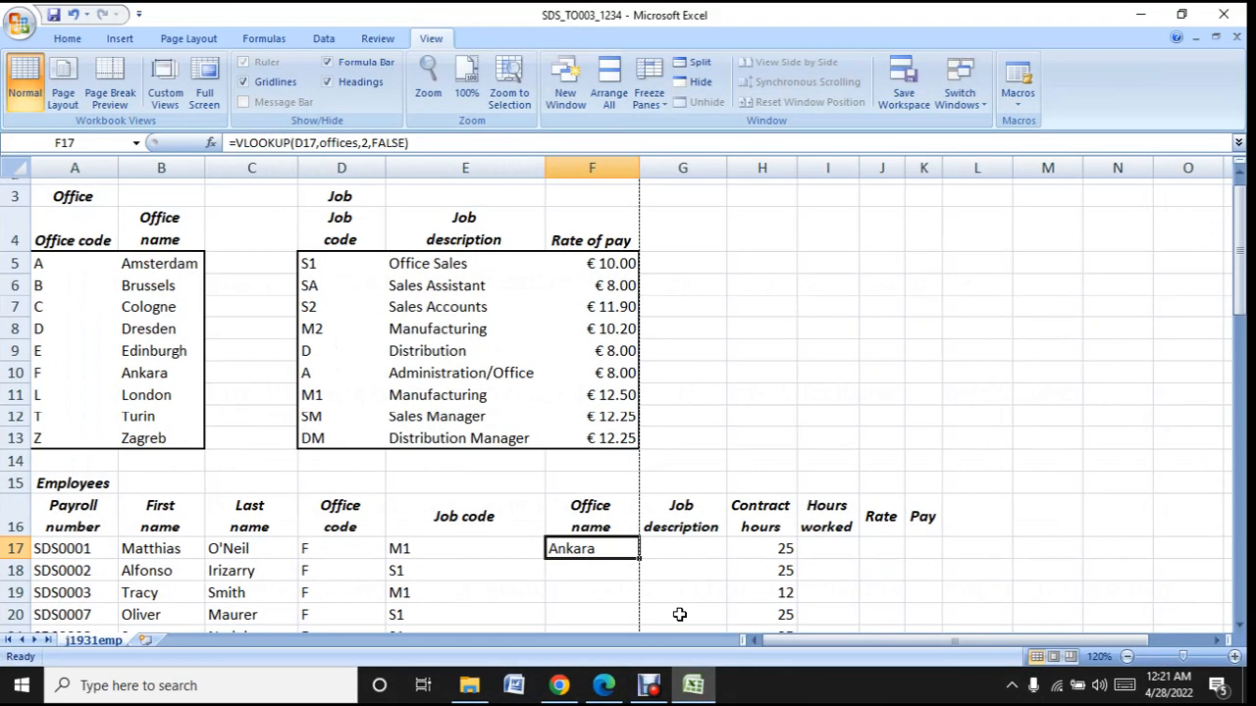
- Start a VLOOKUP formula in cell G17 with the job code in E17 as the lookup value
scroll(679, 614, "down", 1)
left_click(692, 431)
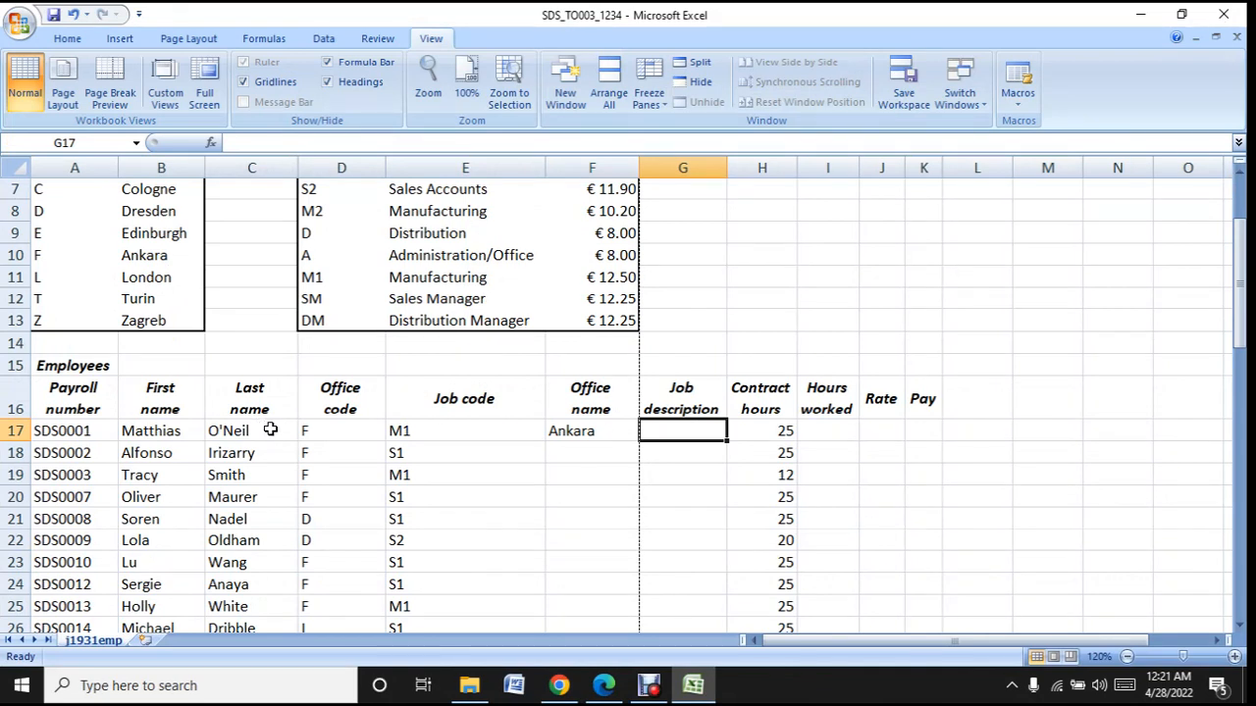
left_click(432, 431)
left_click(671, 433)
scroll(671, 432, "up", 2)
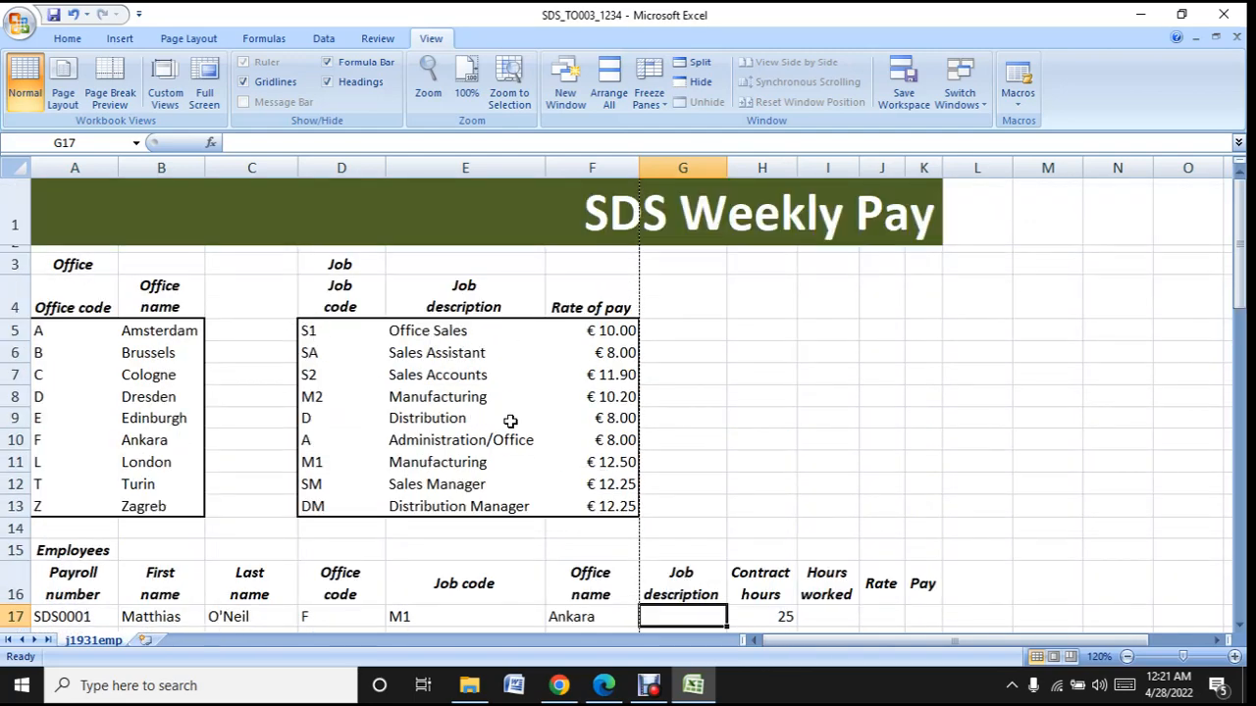
scroll(628, 488, "down", 2)
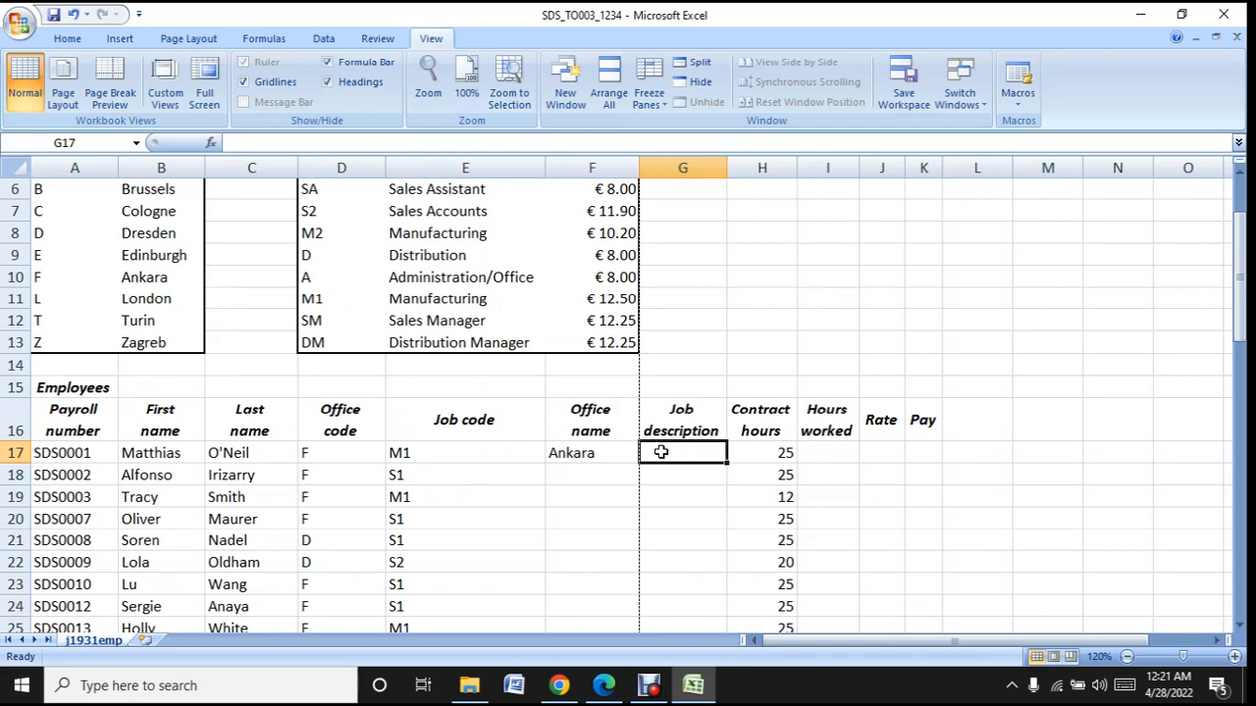
scroll(663, 452, "up", 2)
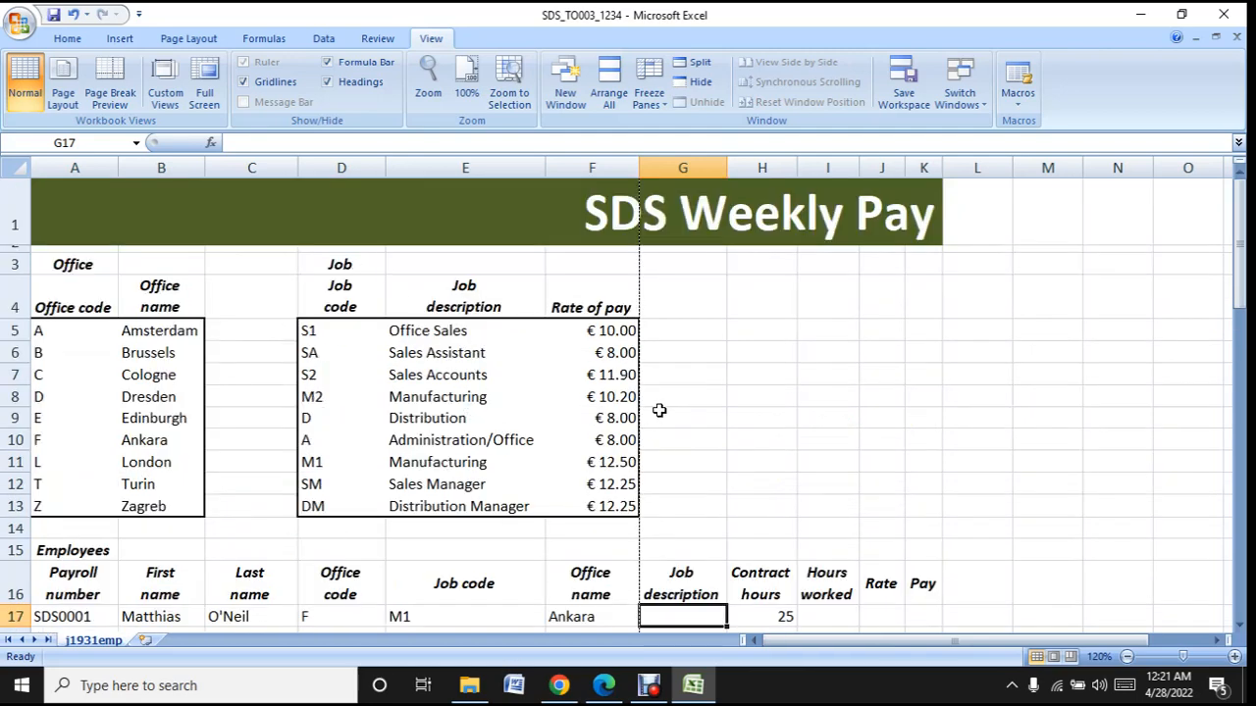
type("=")
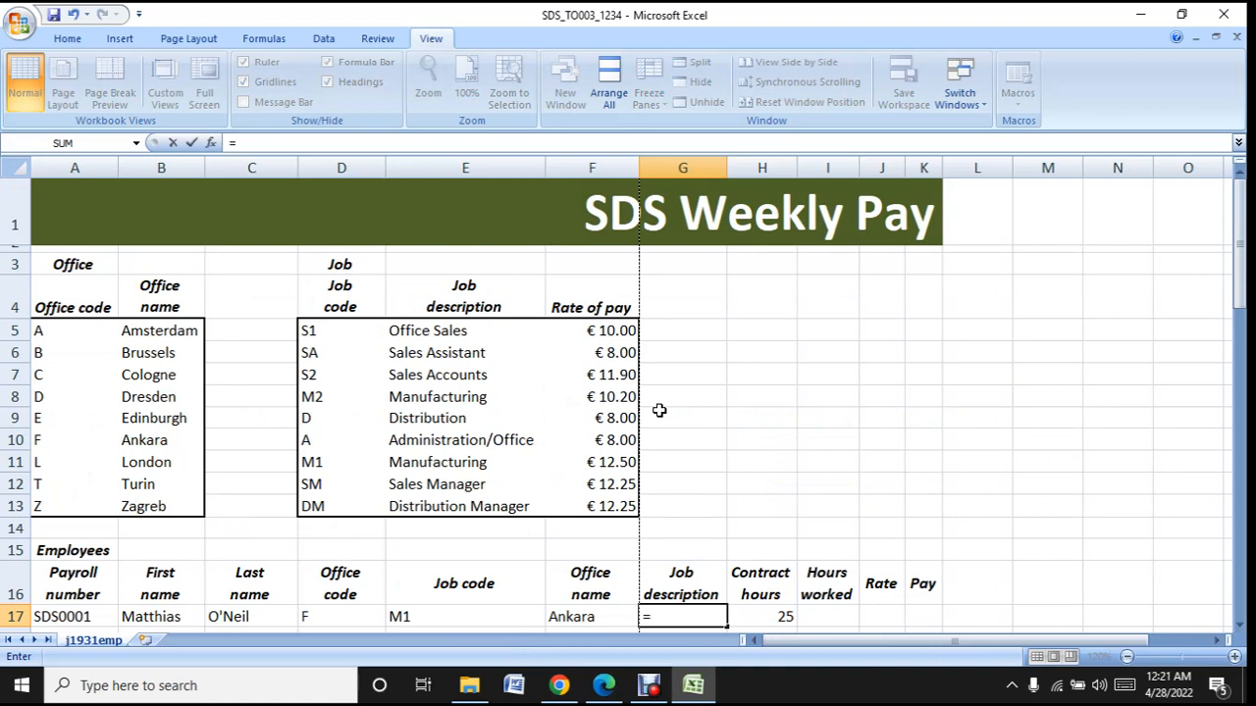
key("BackSpace")
type("=vloo")
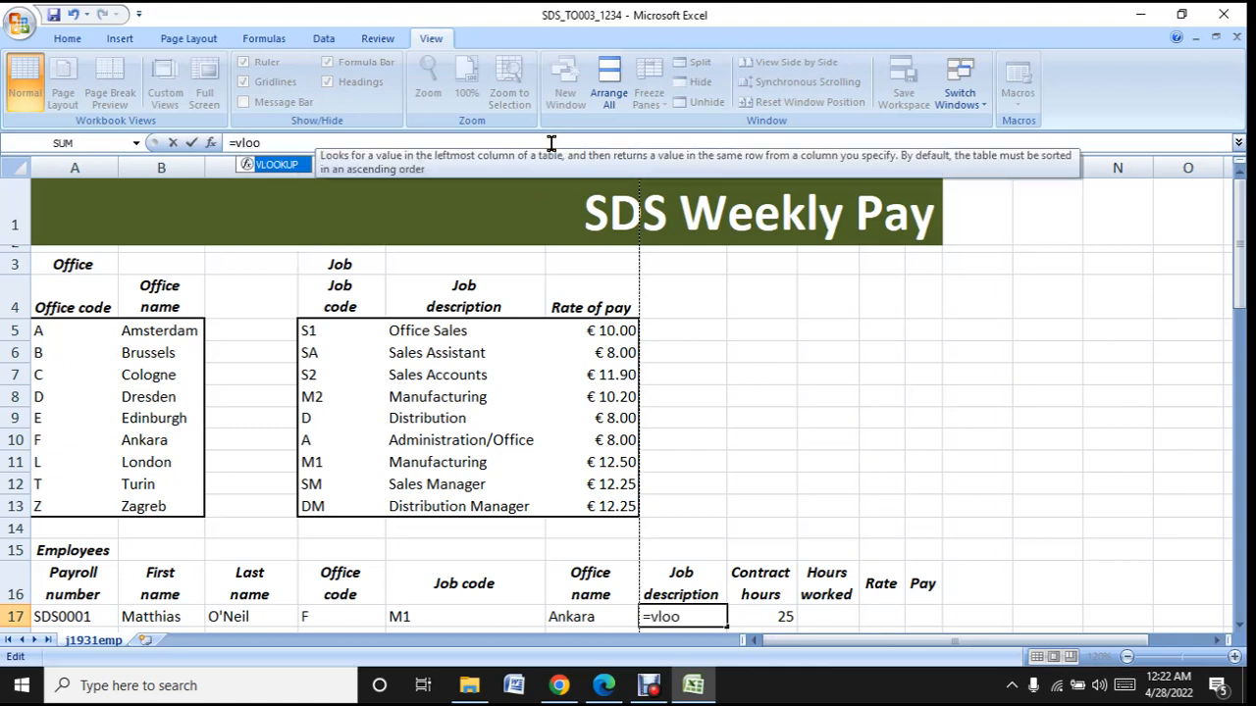
double_click(265, 163)
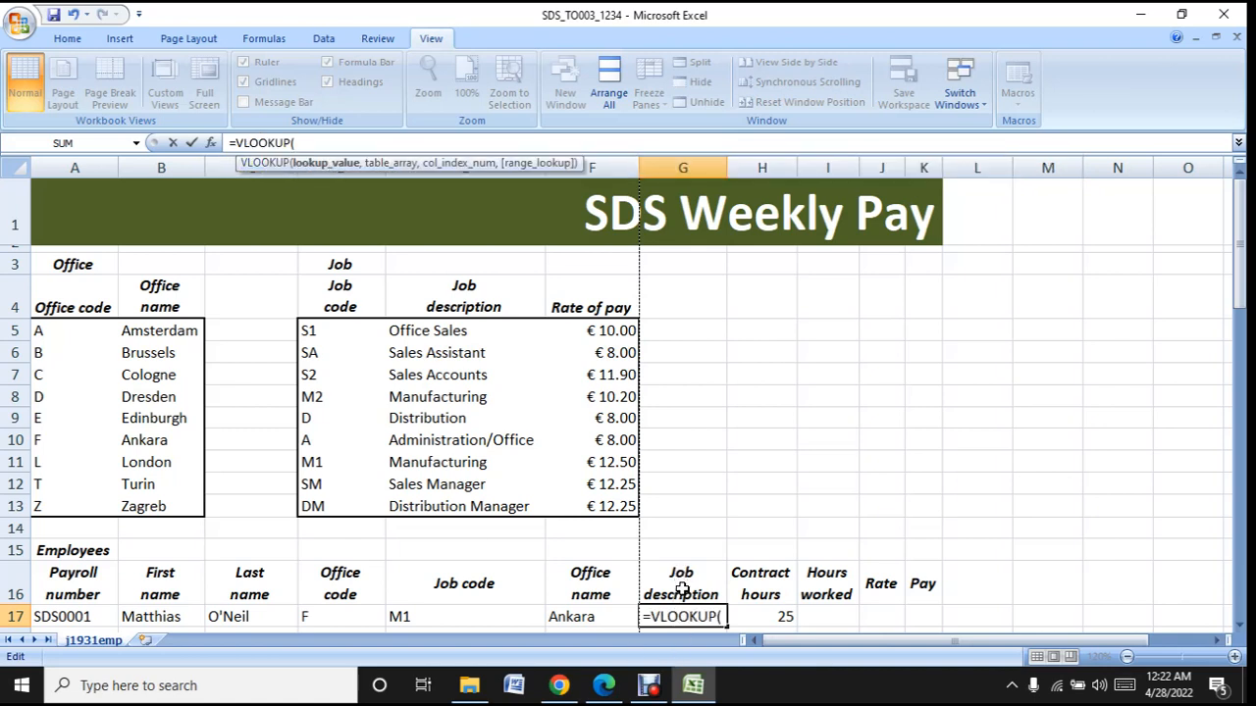
left_click(426, 616)
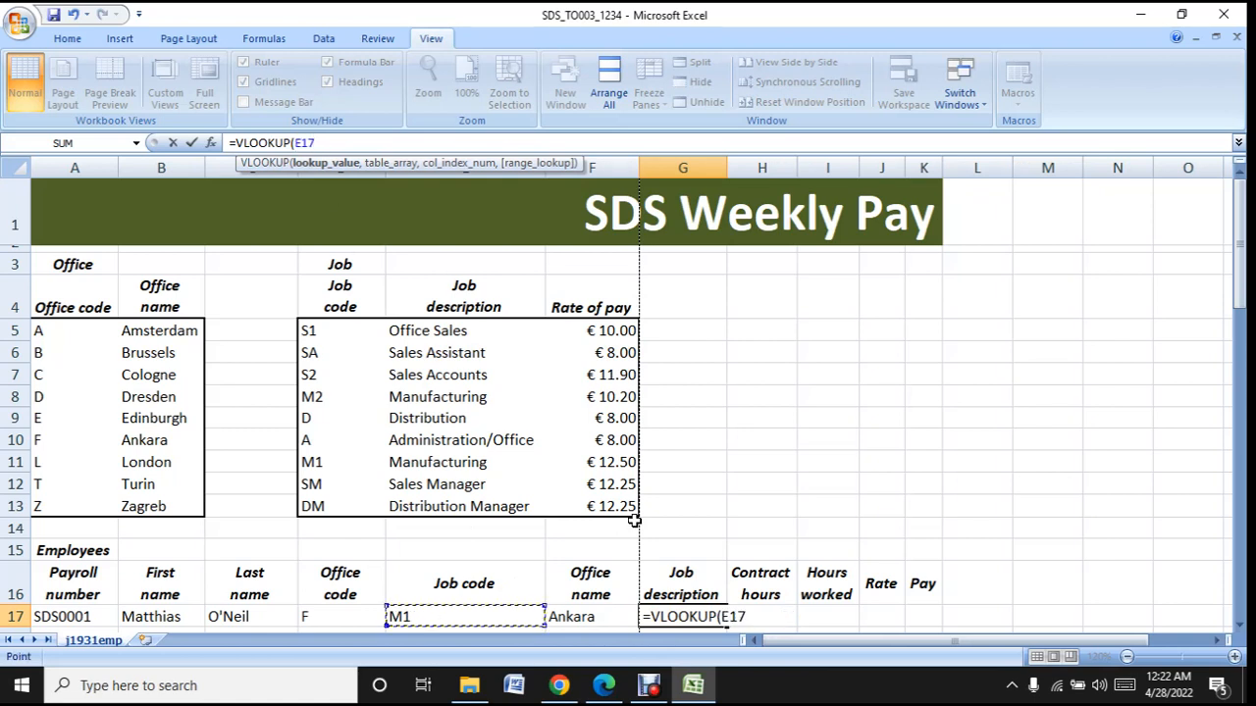
- Use the job codes and descriptions in D5:E13 as the table array of the G17 VLOOKUP
type(",")
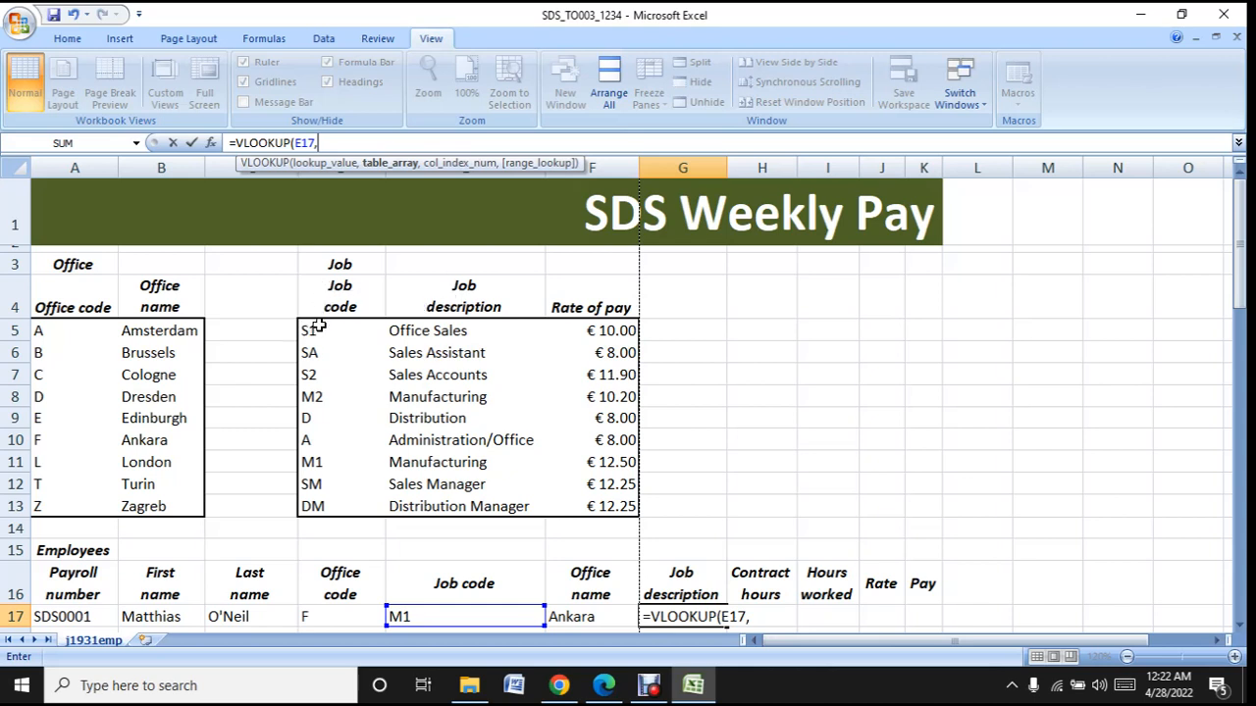
left_click_drag(319, 326, 600, 517)
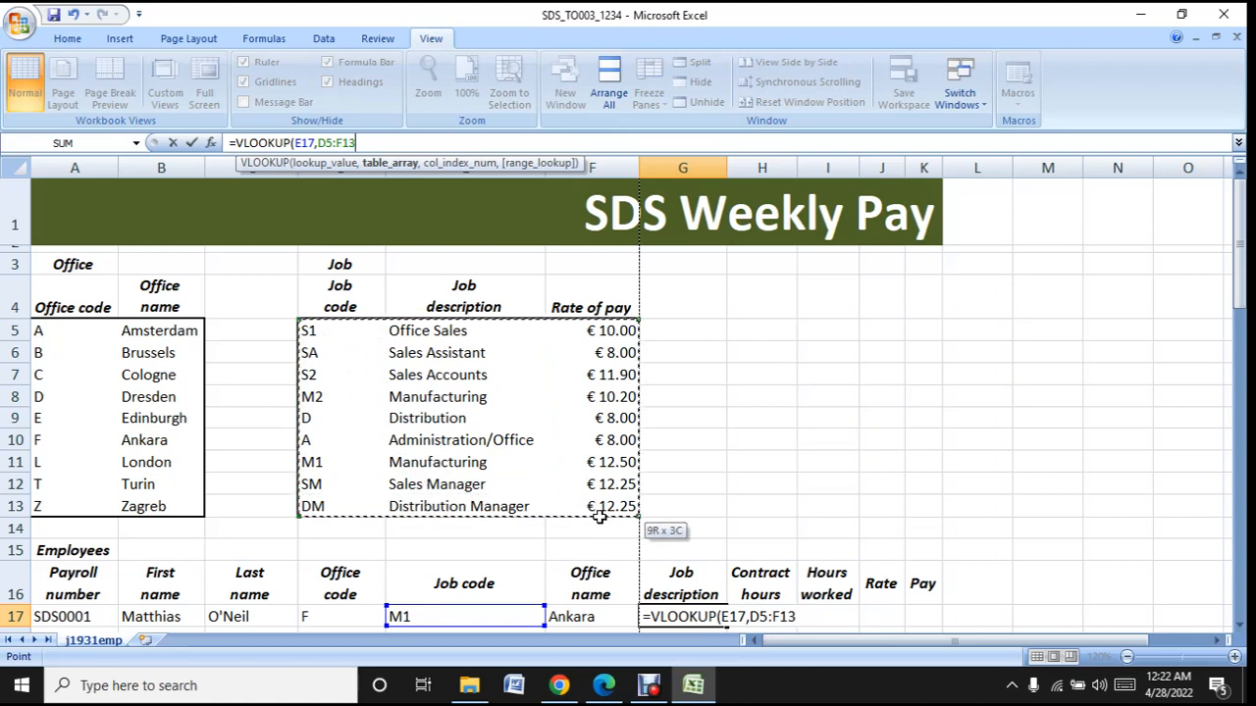
left_click_drag(599, 517, 467, 496)
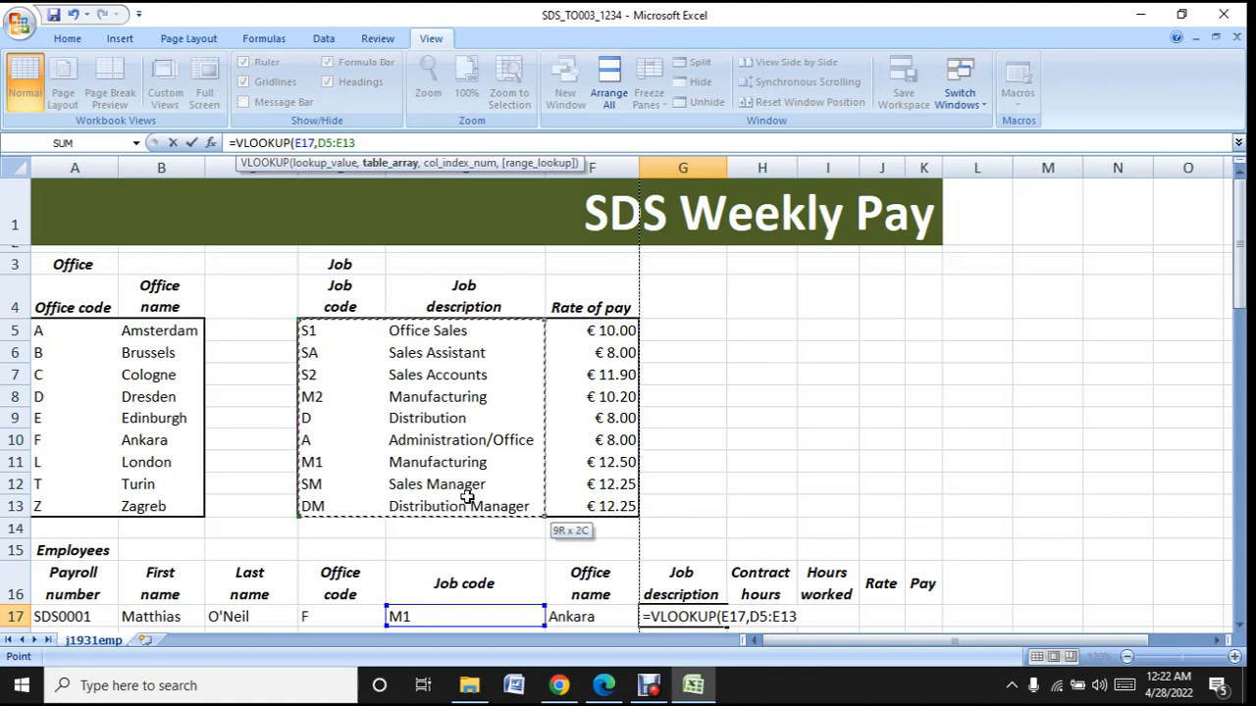
left_click_drag(467, 497, 467, 496)
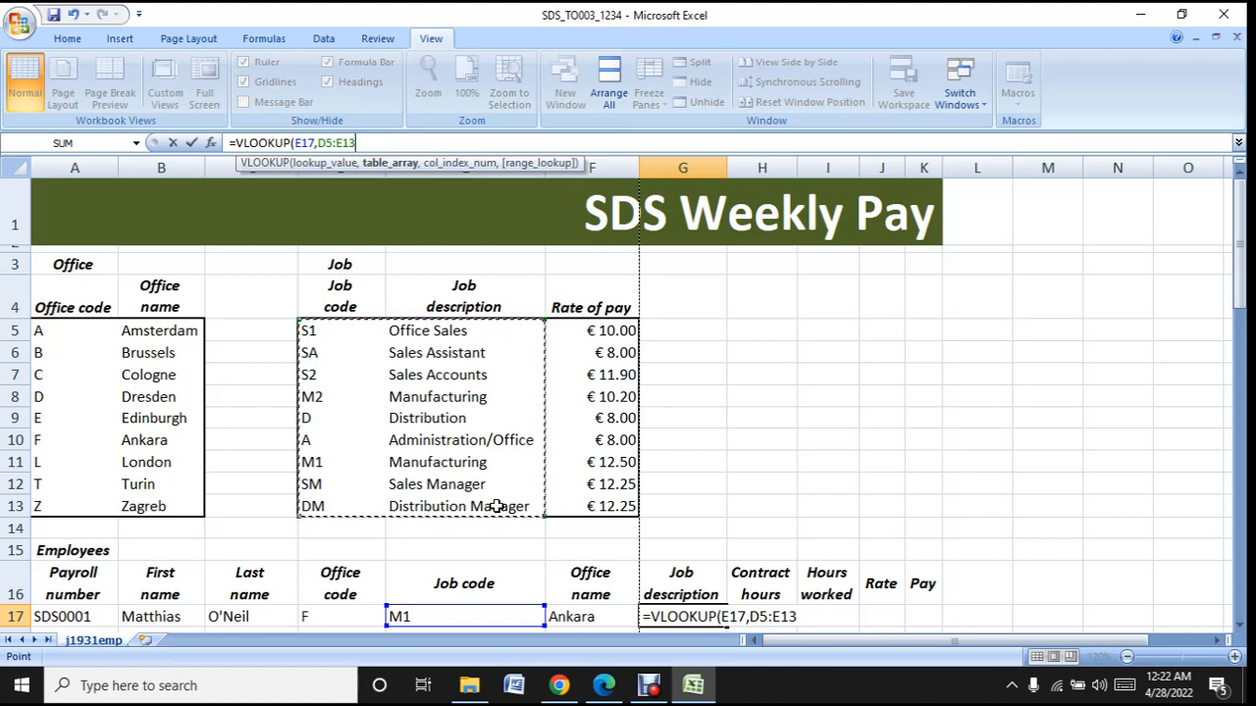
- Complete the G17 VLOOKUP with column index 2 and FALSE for an exact match, and fit column G's width to its contents
type(",")
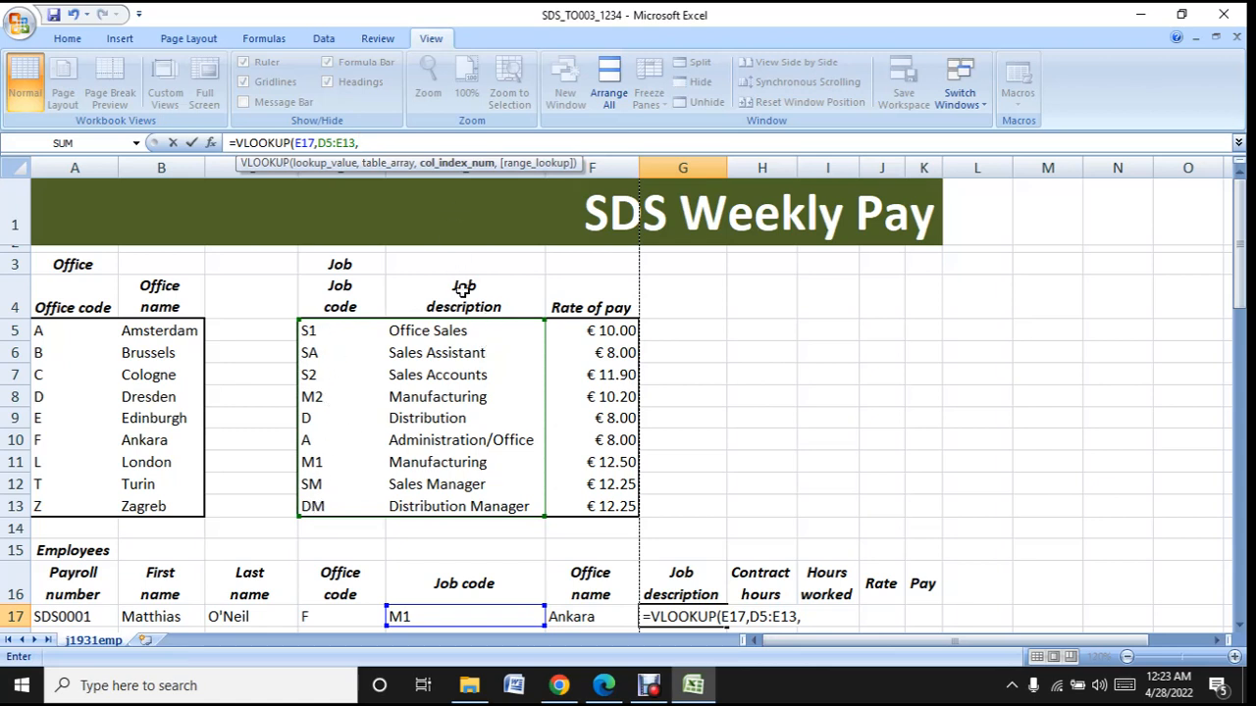
type("2,")
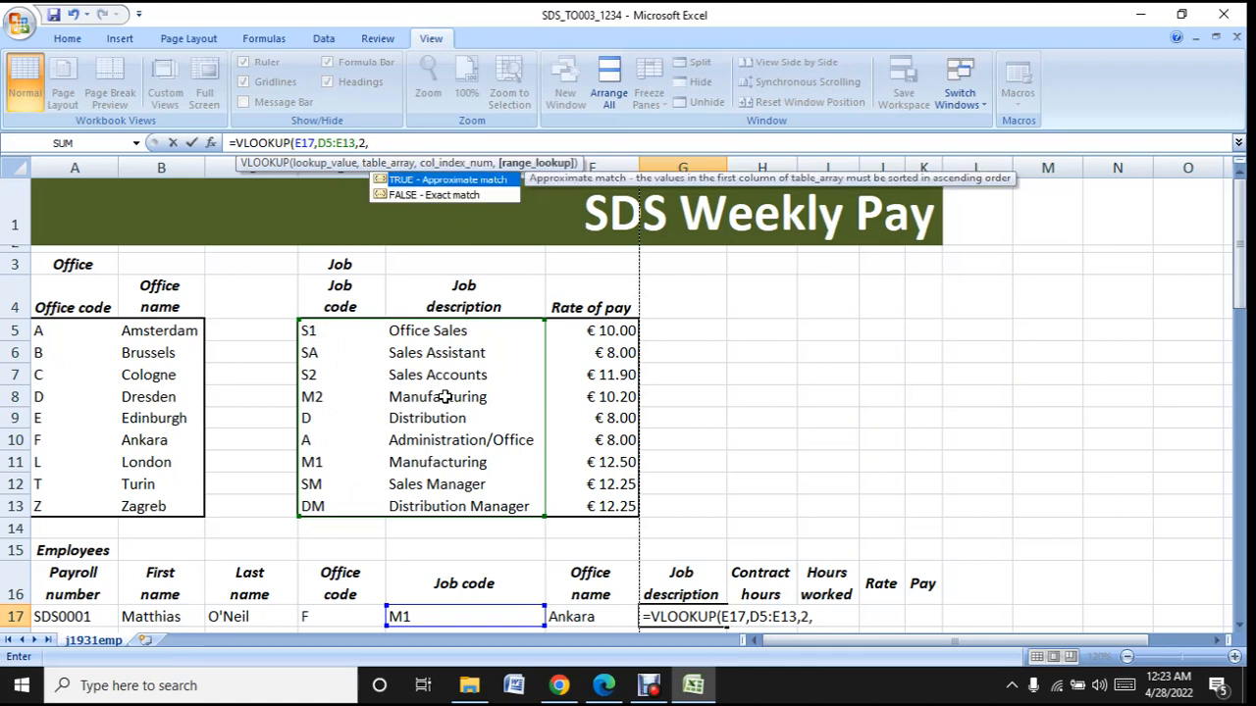
double_click(451, 196)
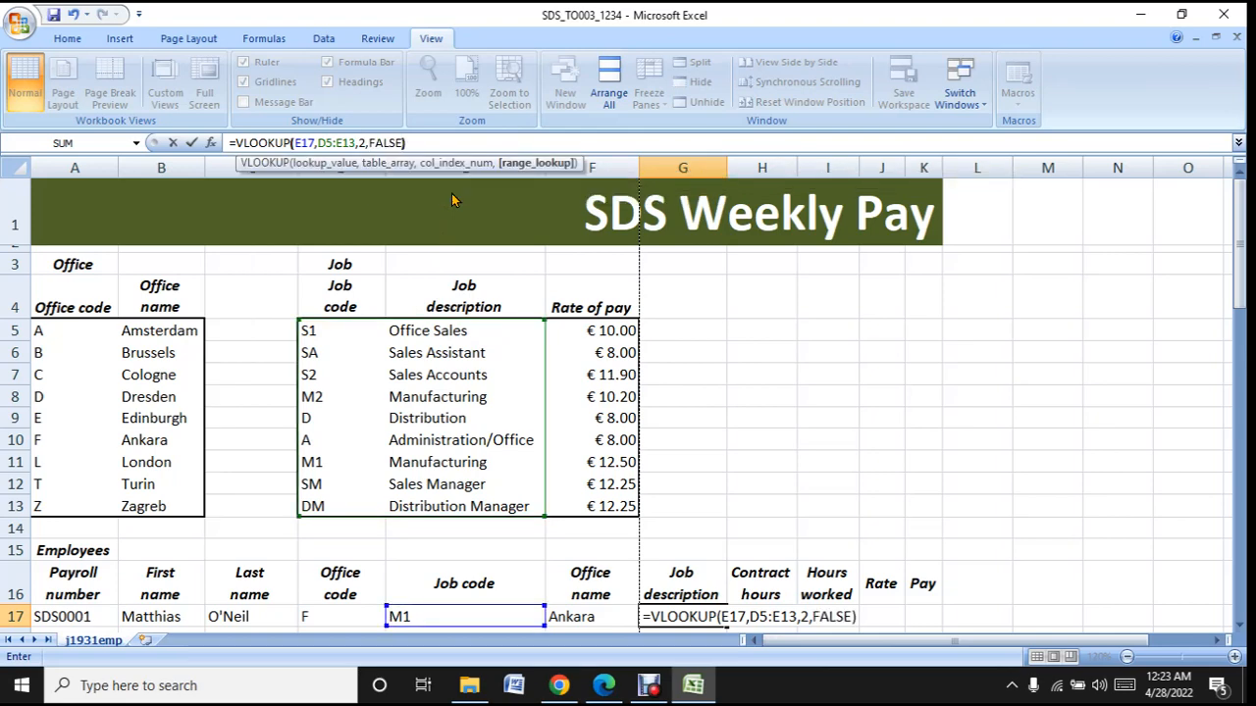
key("Return")
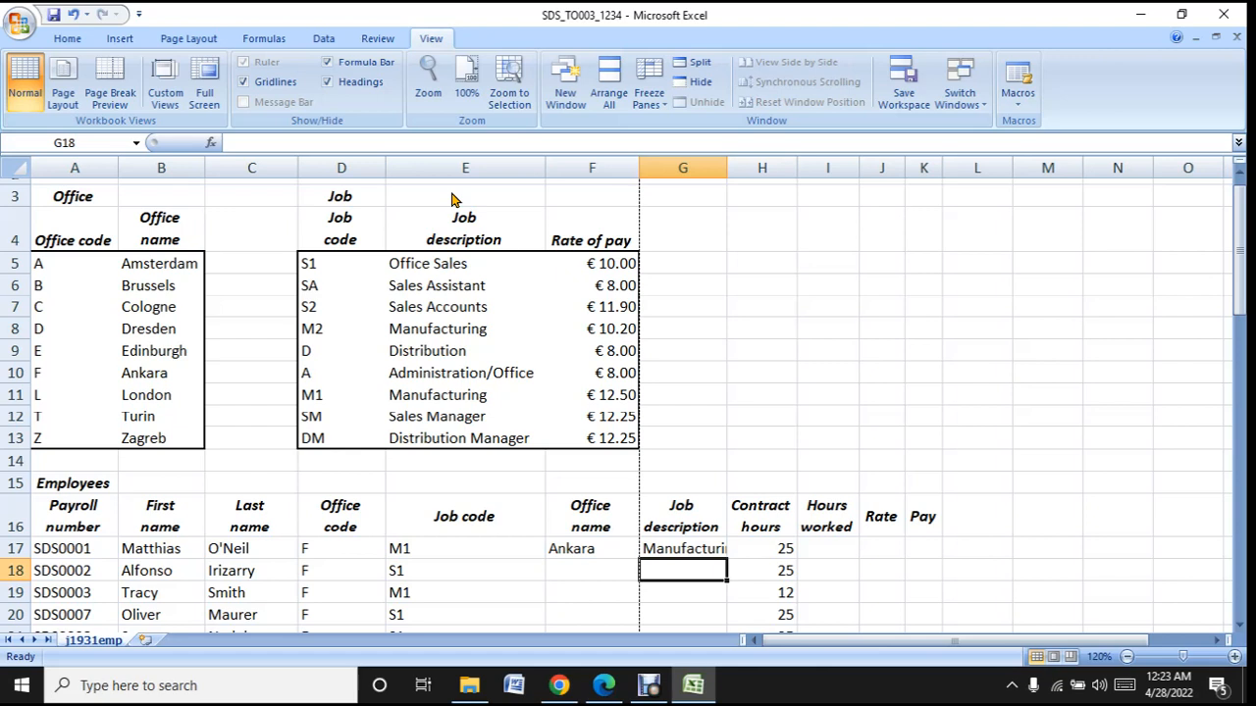
double_click(727, 167)
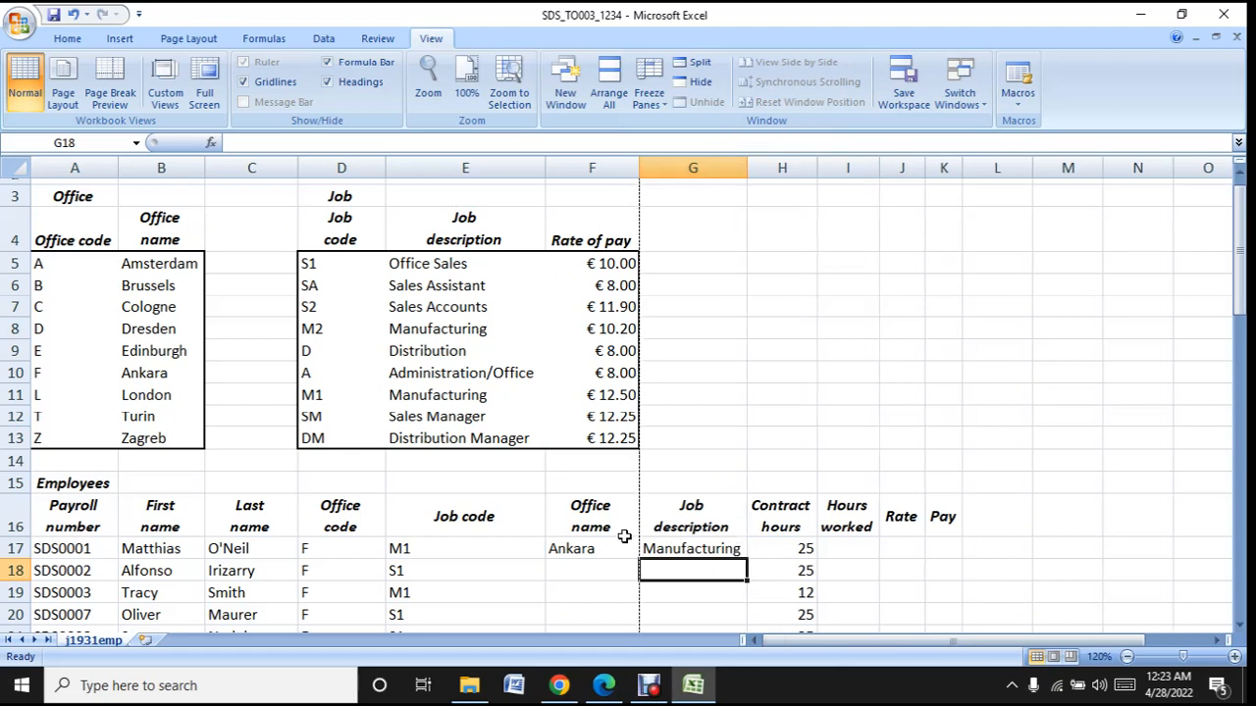
- Check the lookups in G17 and F17 by tracing the codes in E17 and D17 through the job and office tables
left_click(419, 552)
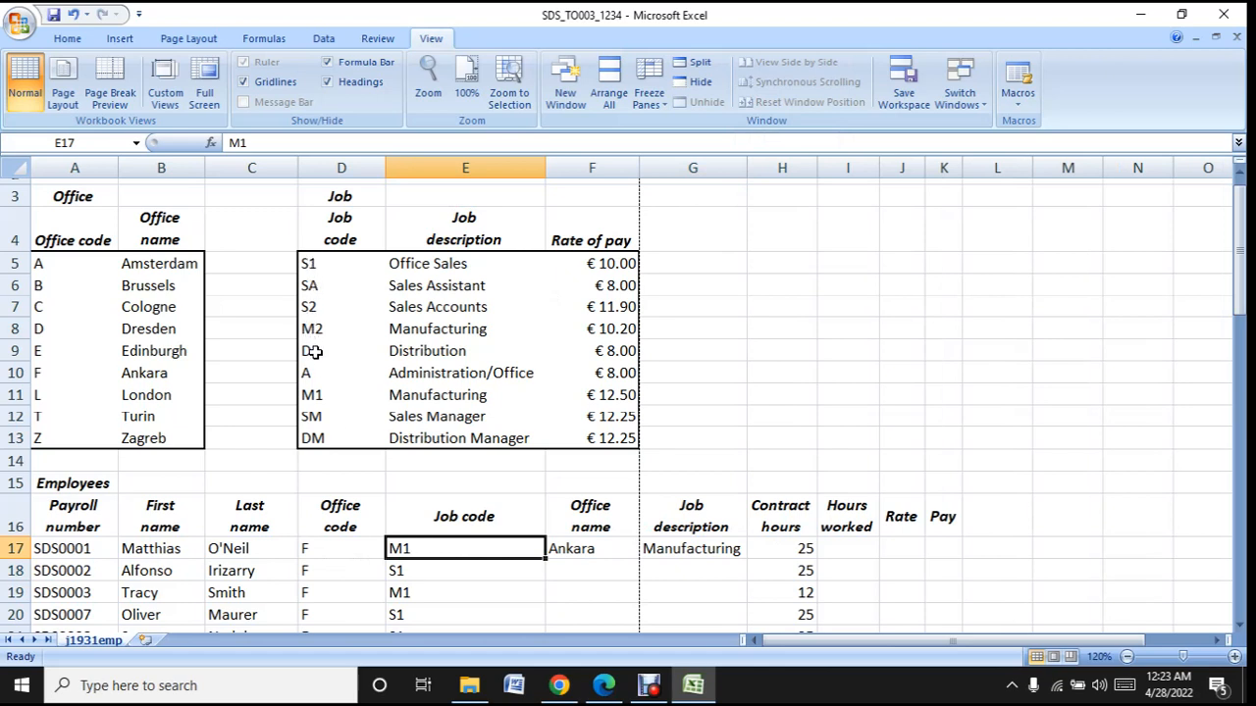
left_click(320, 392)
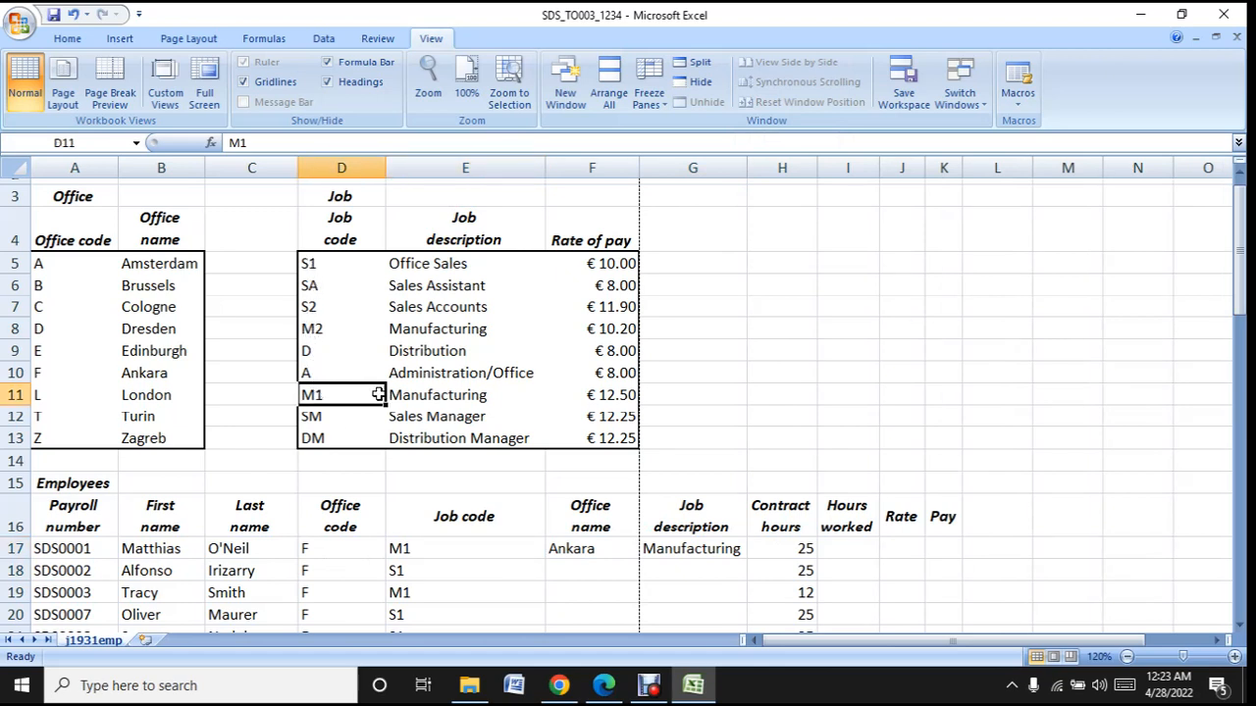
left_click(444, 396)
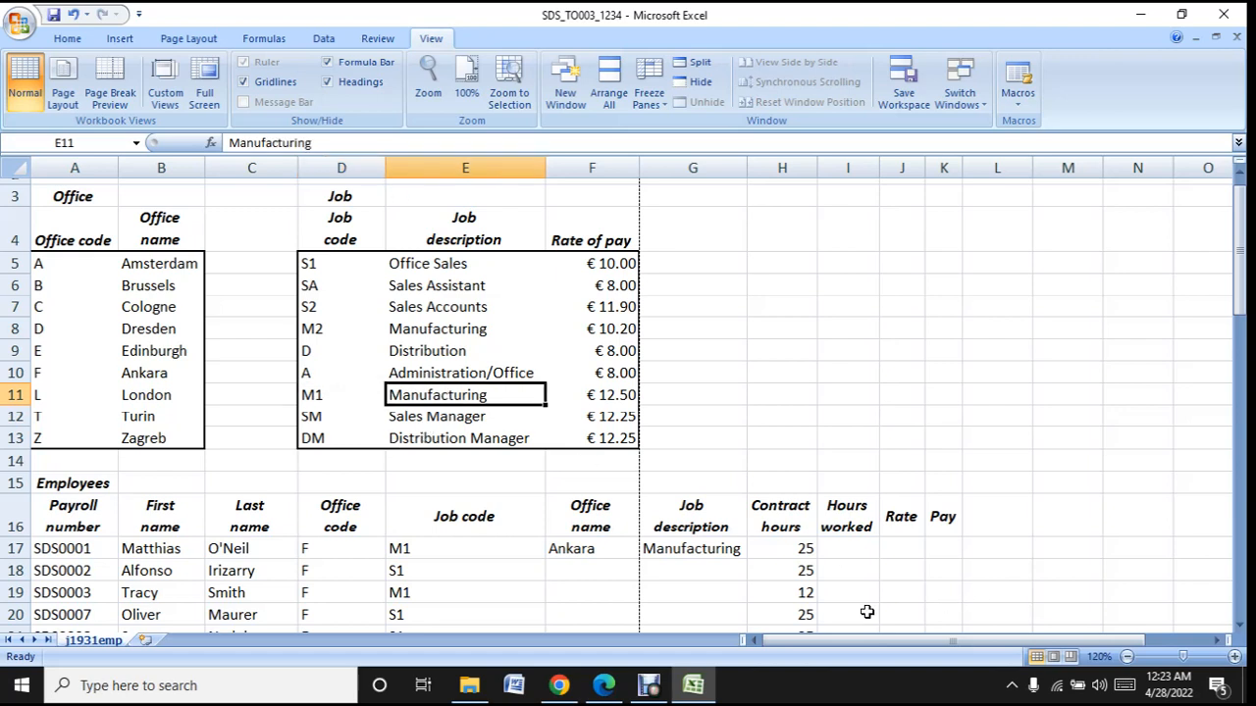
left_click(703, 546)
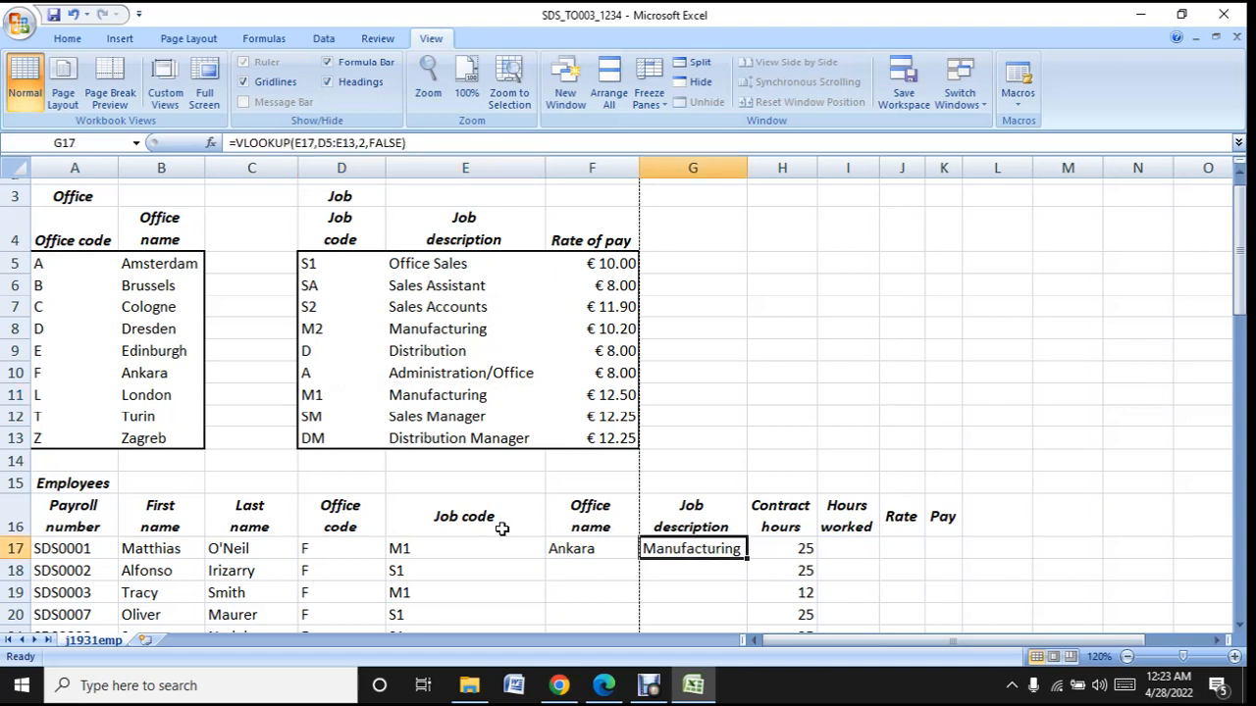
left_click(344, 551)
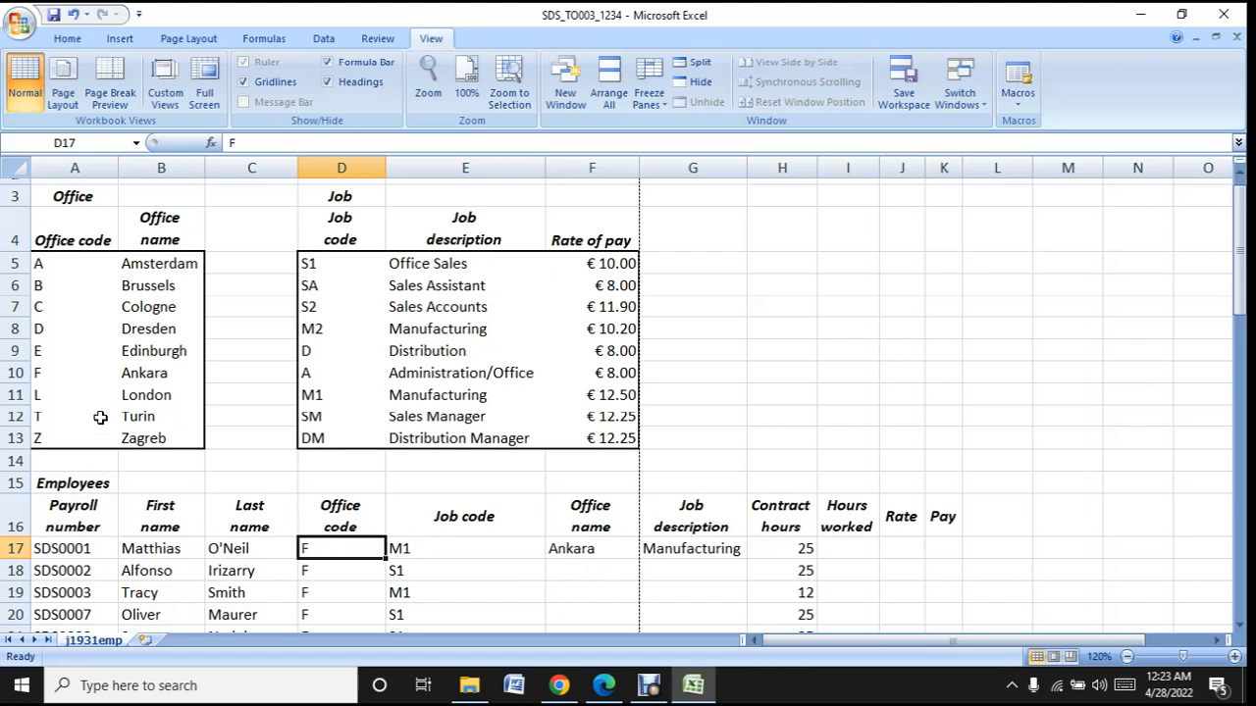
left_click(61, 377)
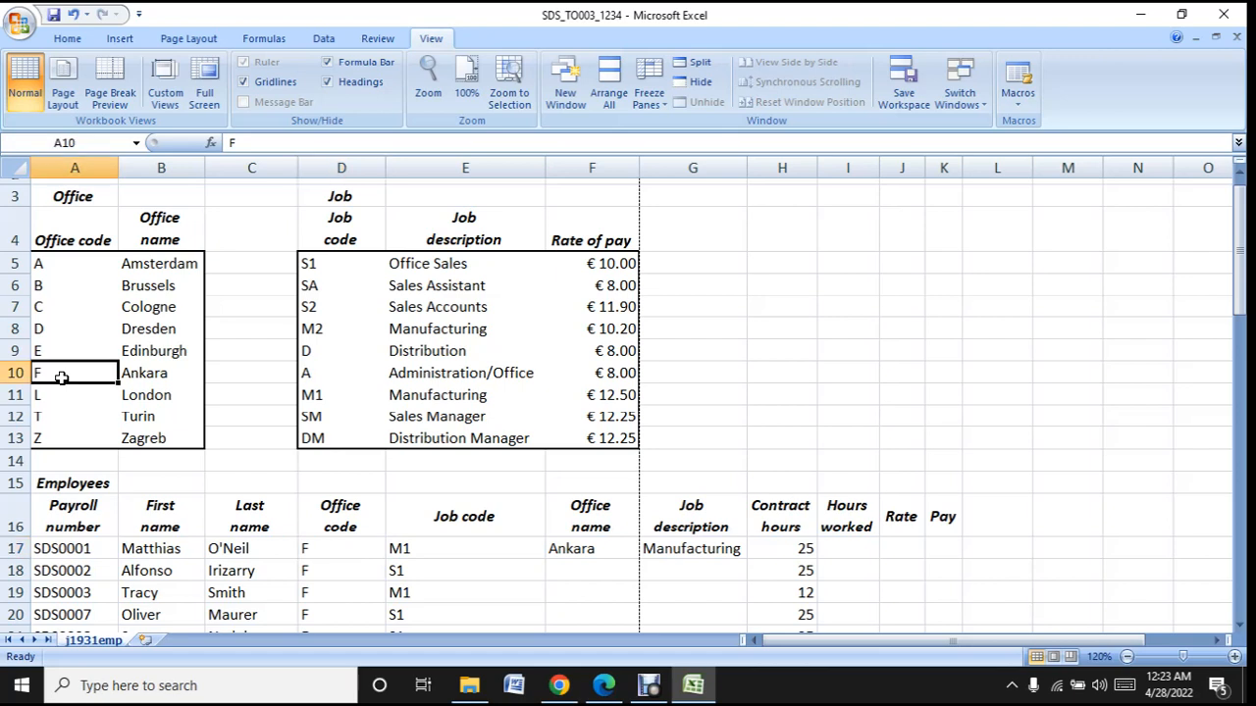
left_click(173, 374)
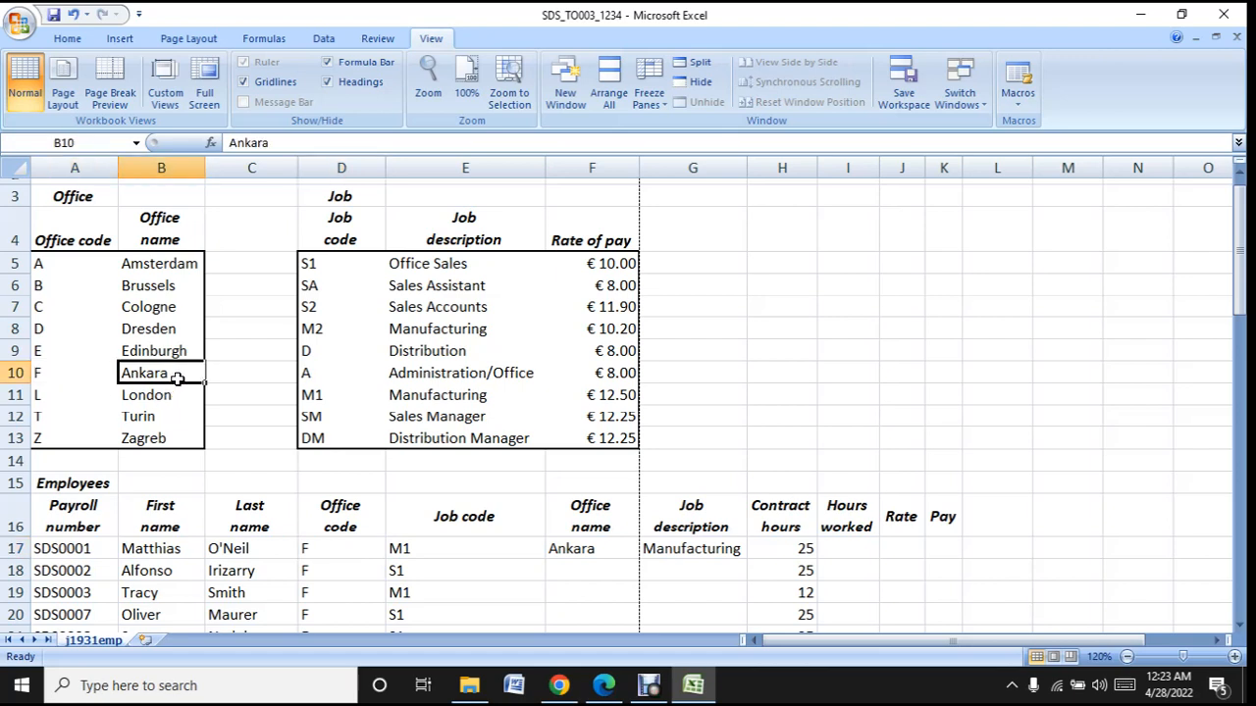
left_click(594, 551)
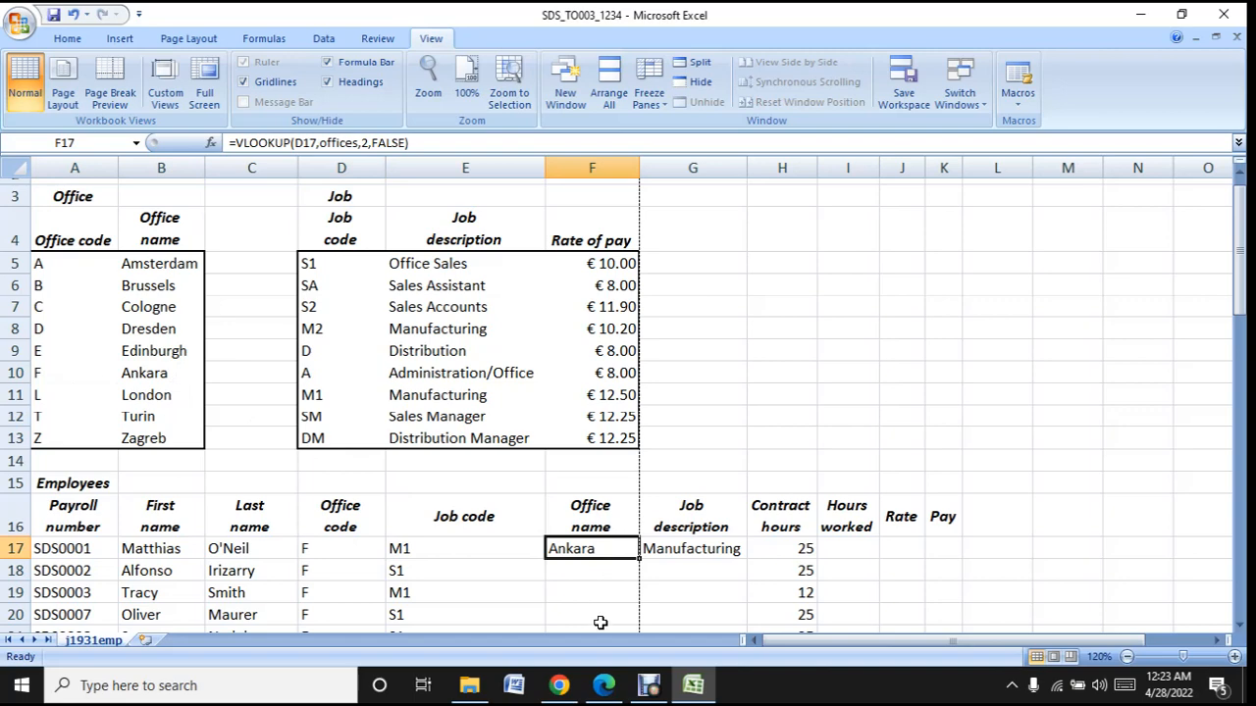
- Read task 6 about the rate of pay in the question paper in Edge and return to the Excel workbook
scroll(601, 623, "down", 1)
left_click(697, 699)
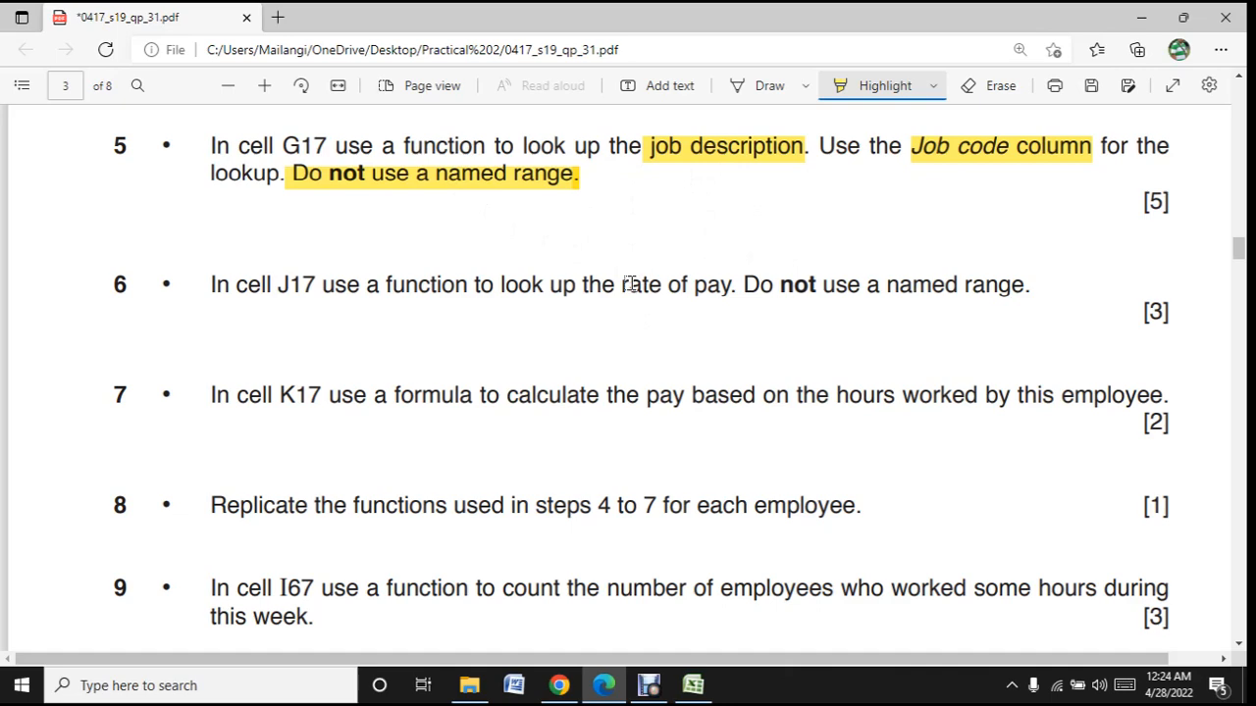
left_click(707, 690)
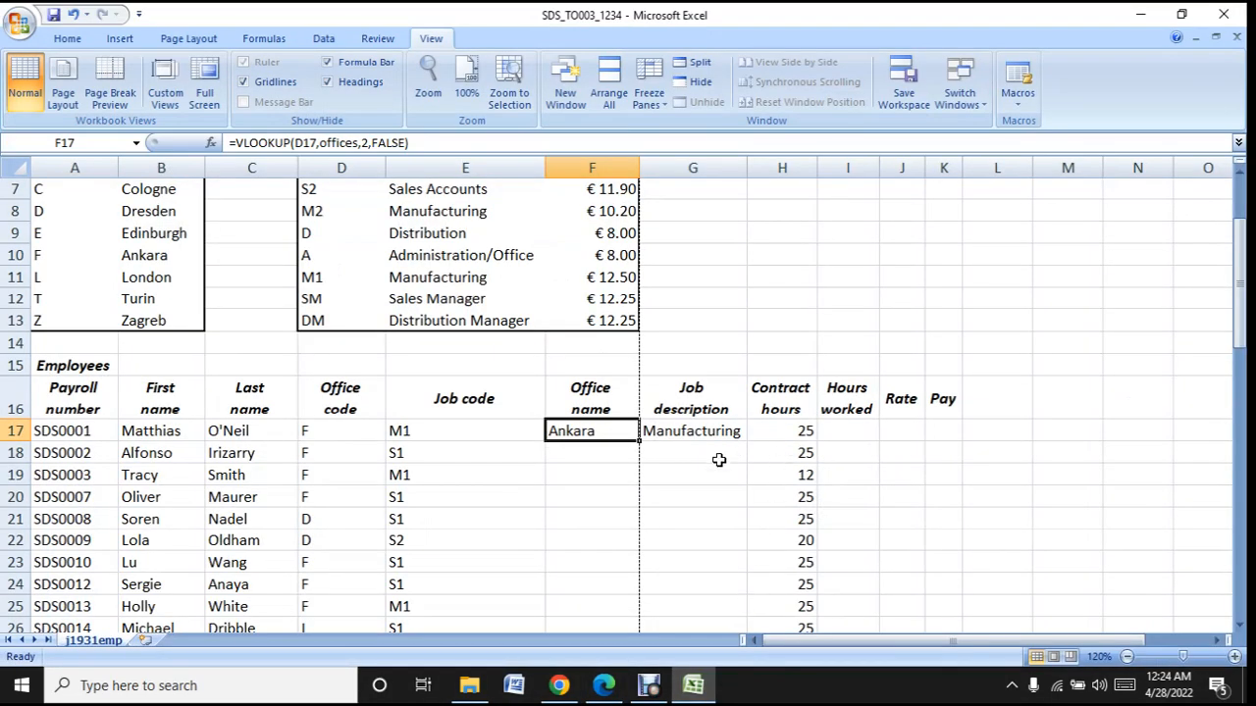
- Select cell J17 for the rate of pay lookup, keeping the office and job tables in view
left_click(908, 432)
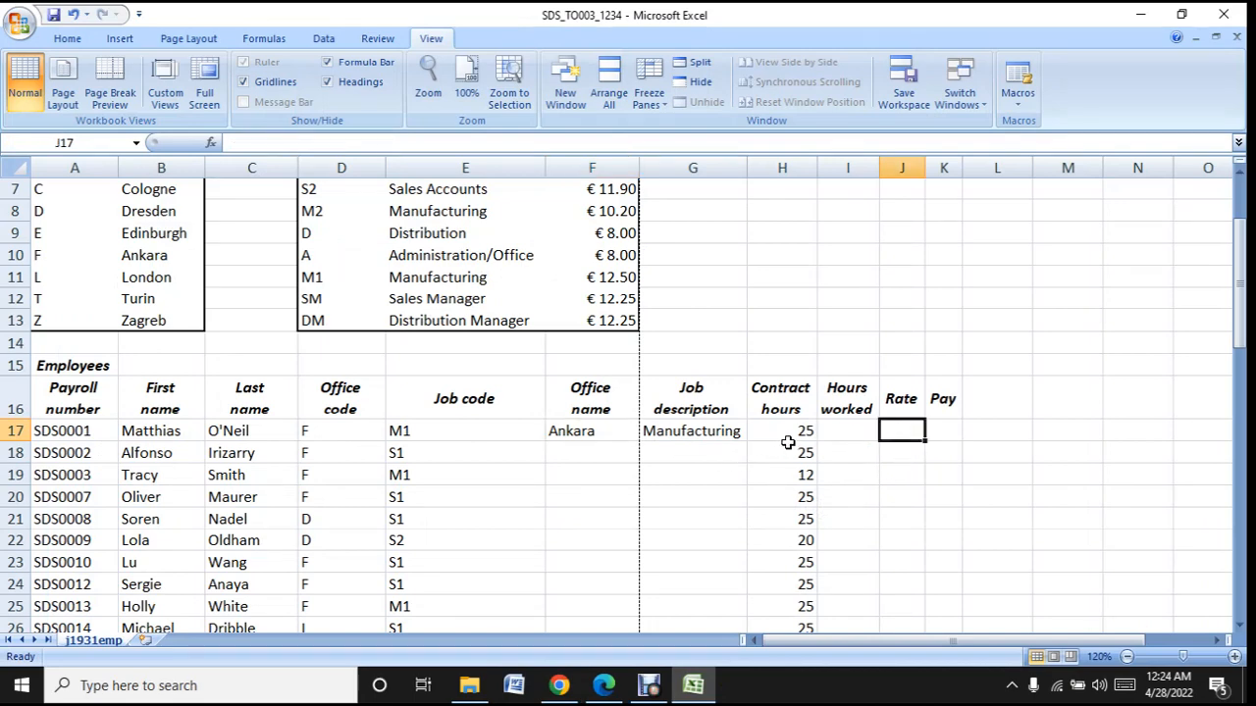
scroll(788, 442, "up", 2)
scroll(787, 442, "up", 1)
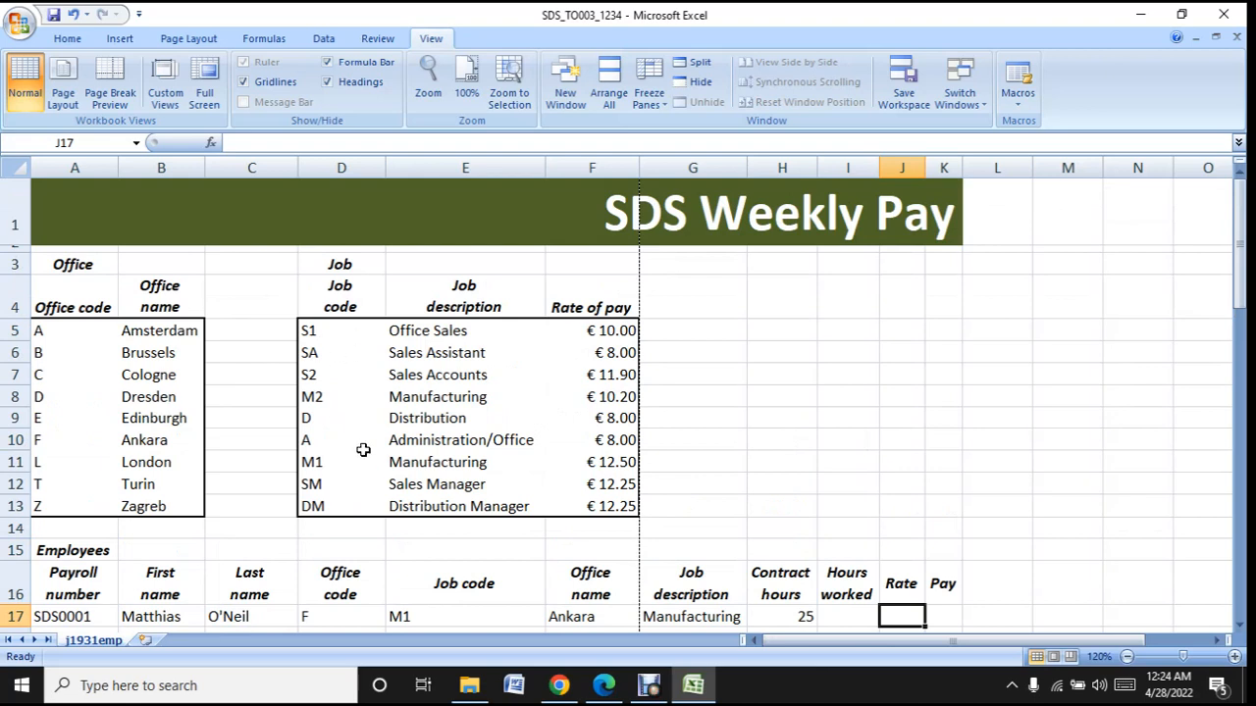
left_click(245, 144)
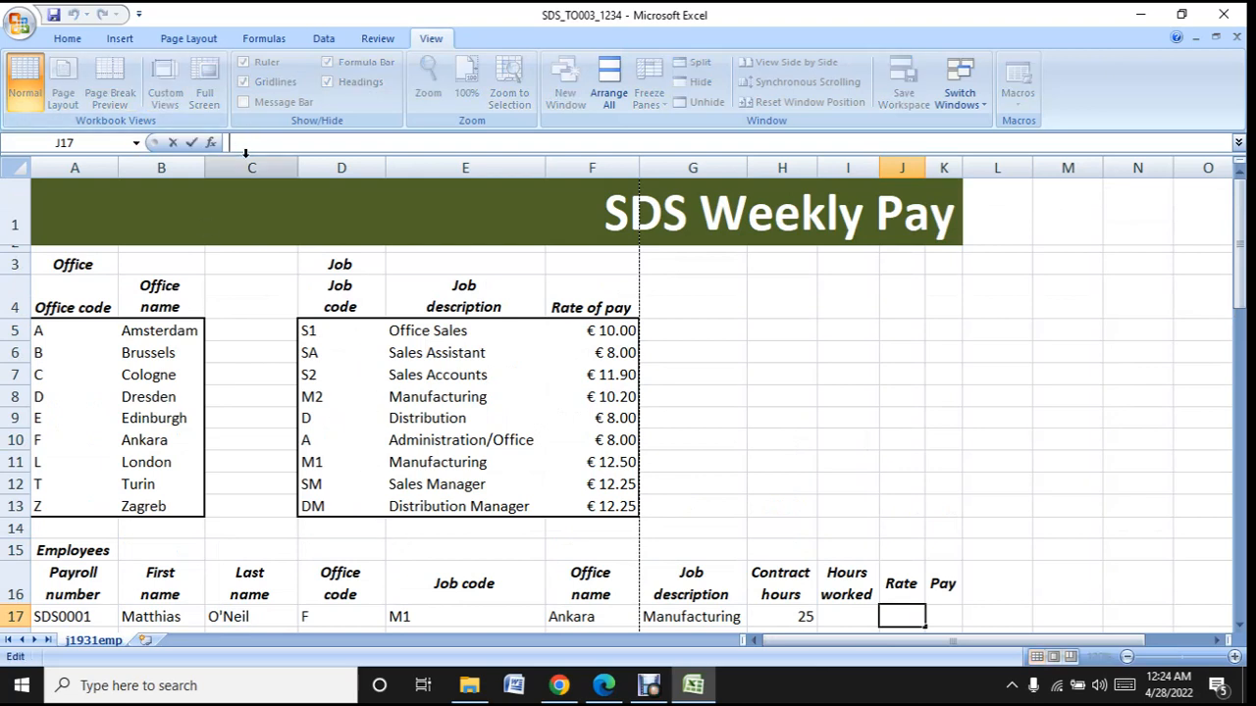
type("=vlook")
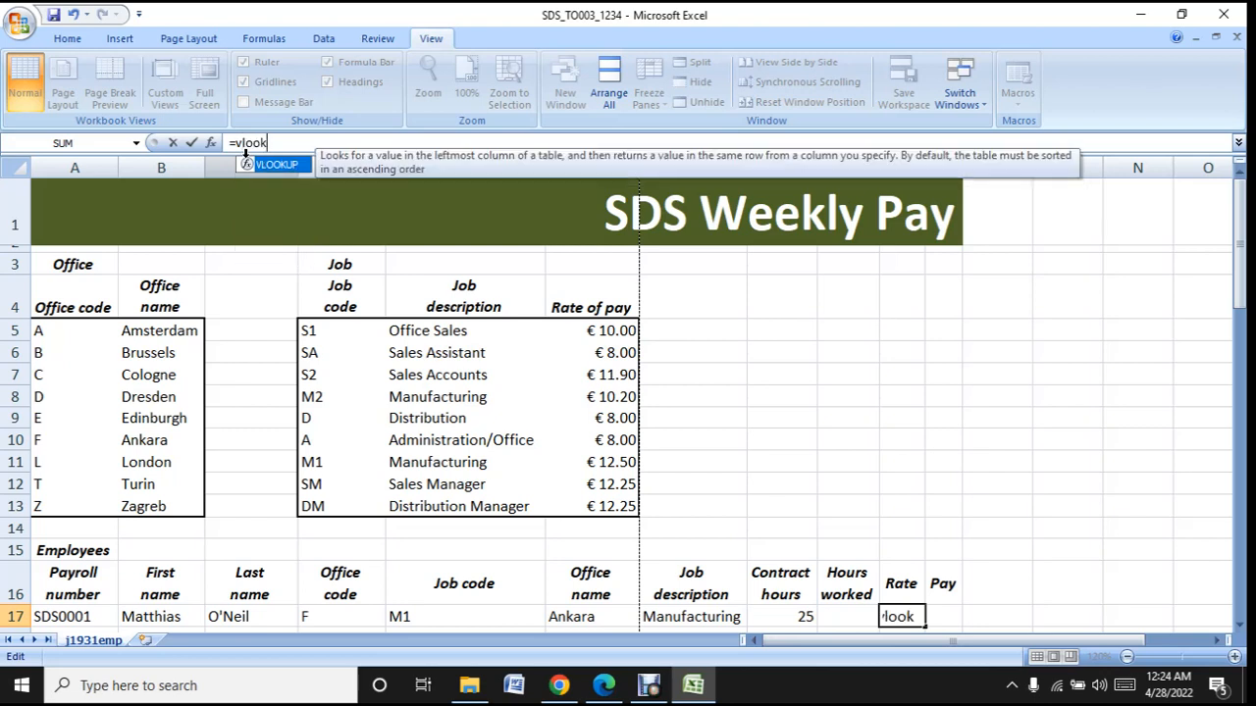
left_click(283, 168)
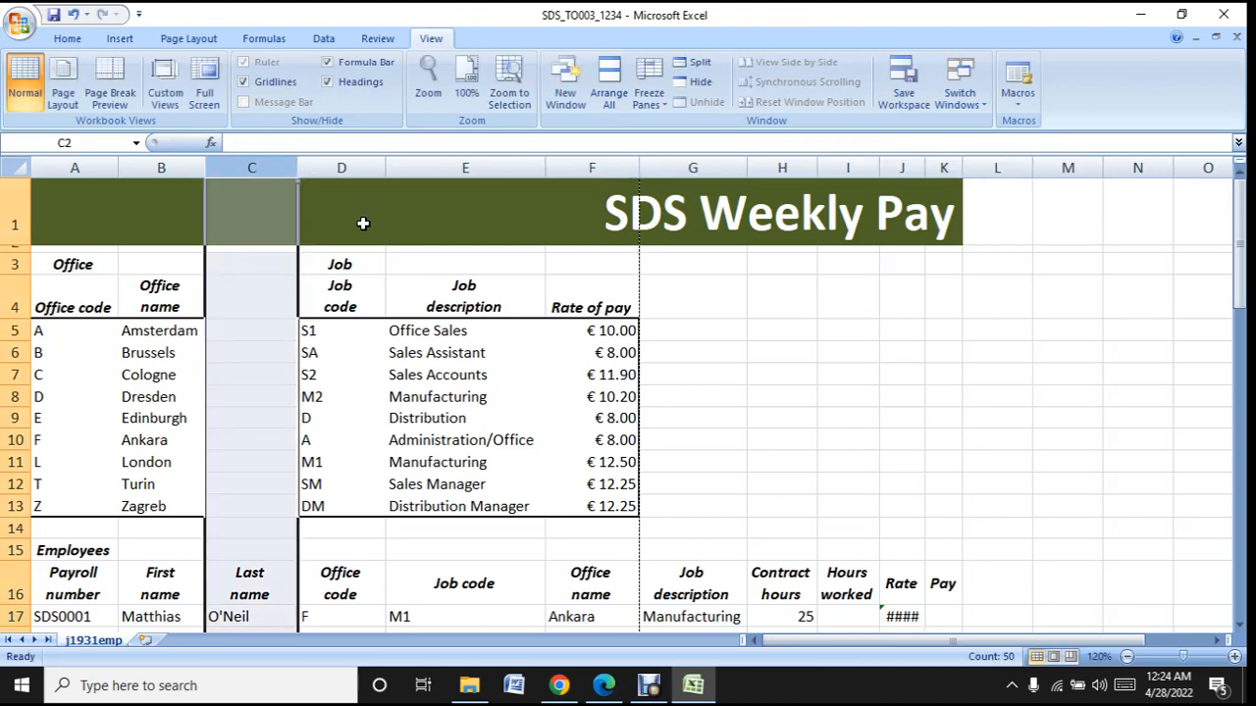
left_click(75, 15)
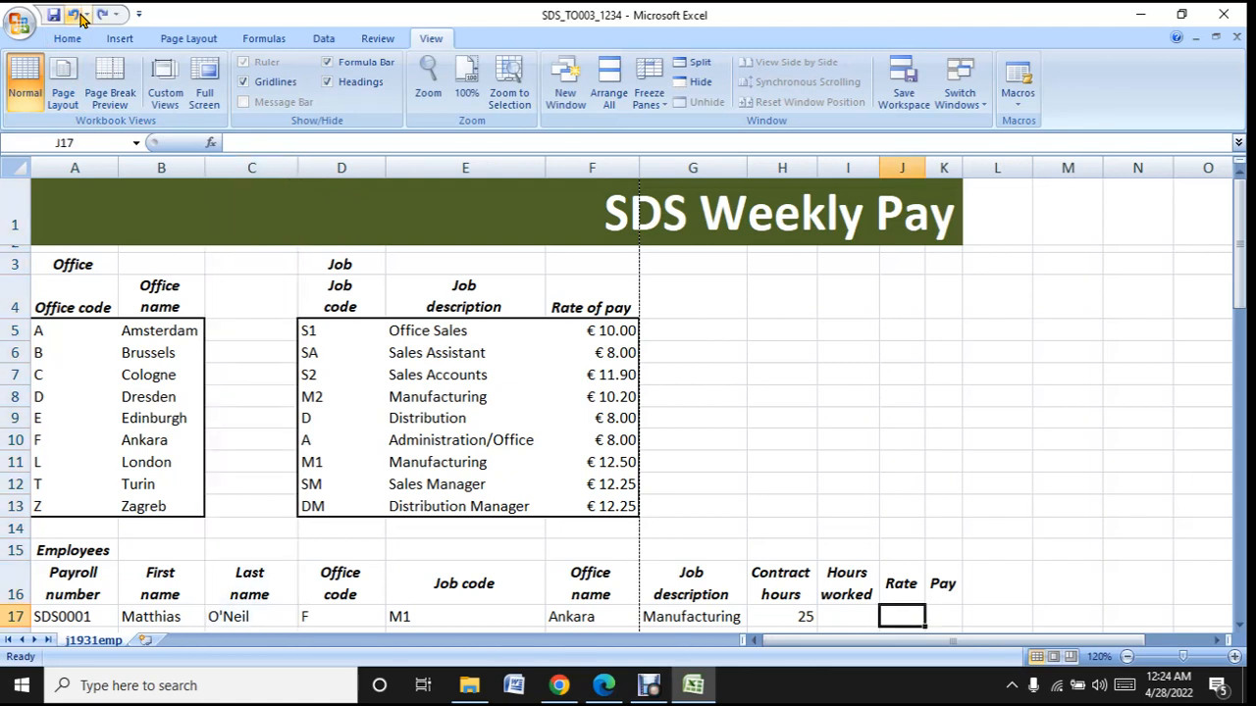
- Start a VLOOKUP function in J17 with the job code in E17 as the lookup value
left_click(235, 142)
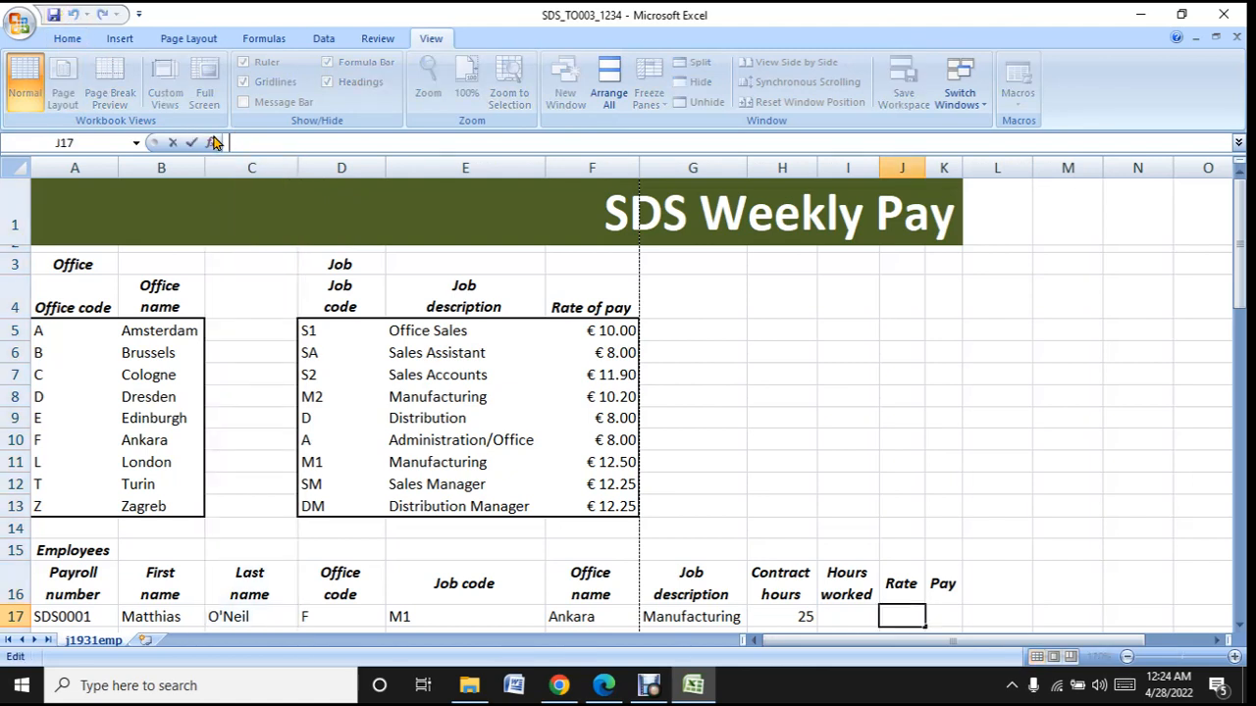
type("=")
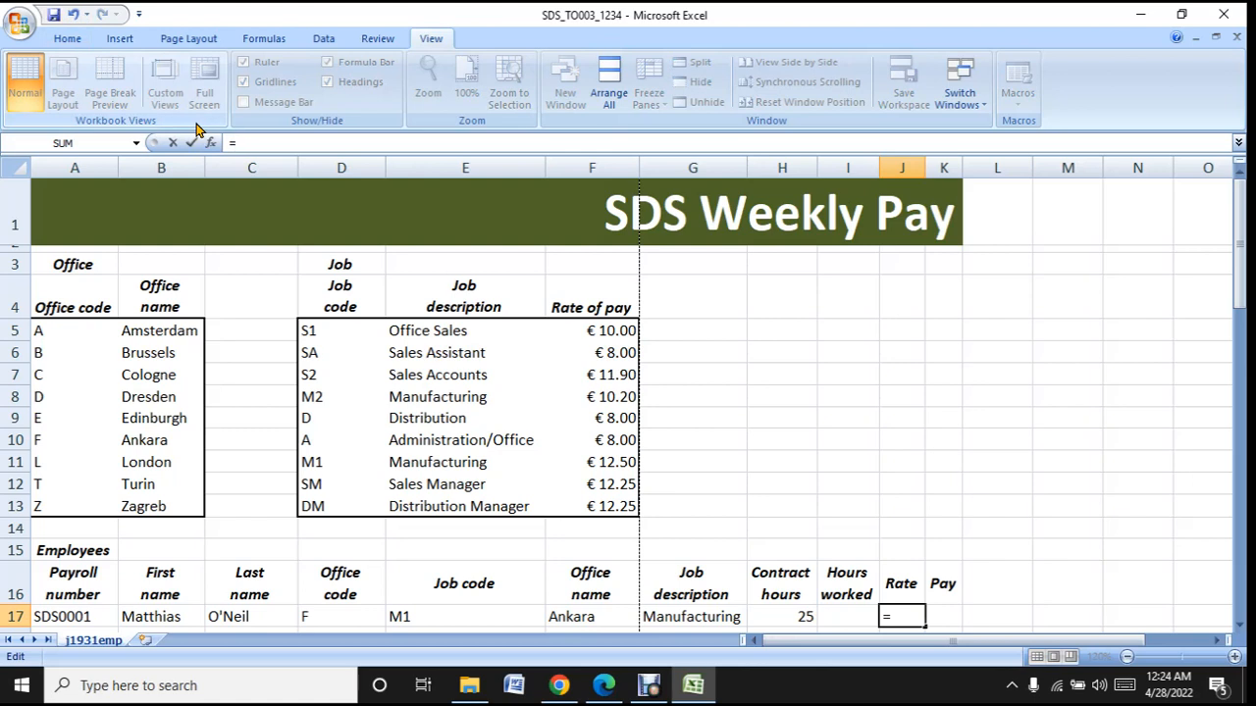
type("vloo")
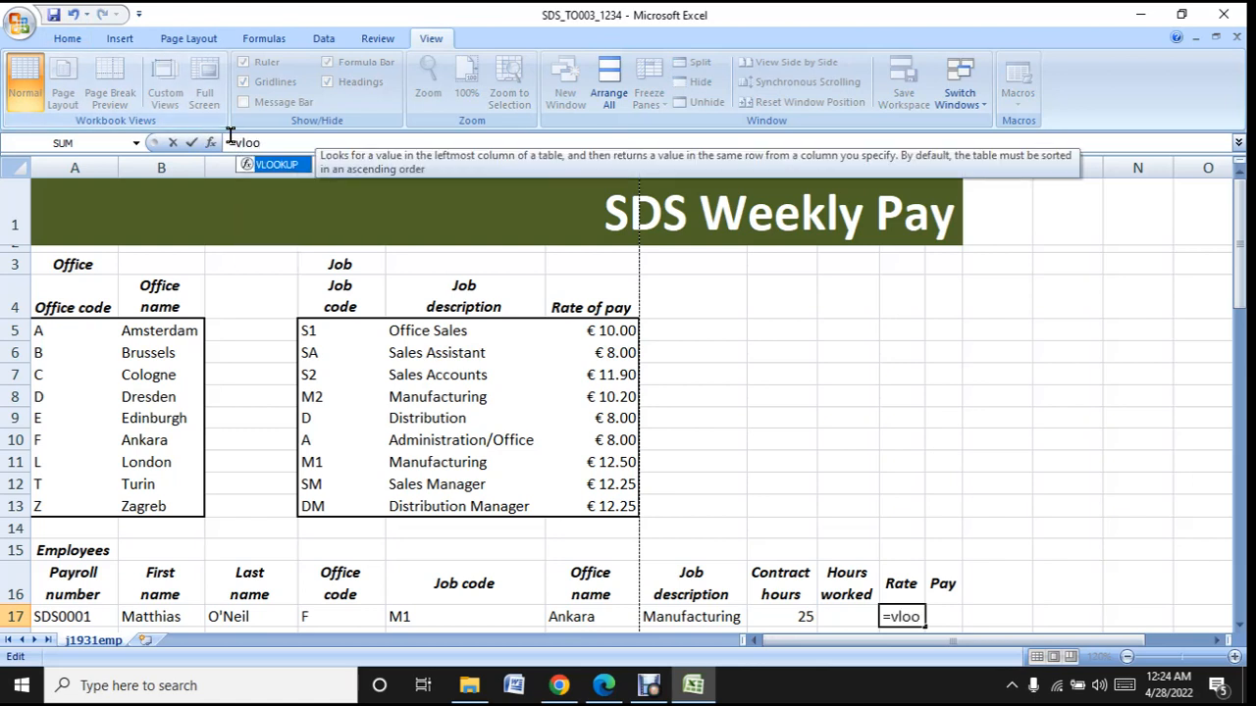
double_click(273, 164)
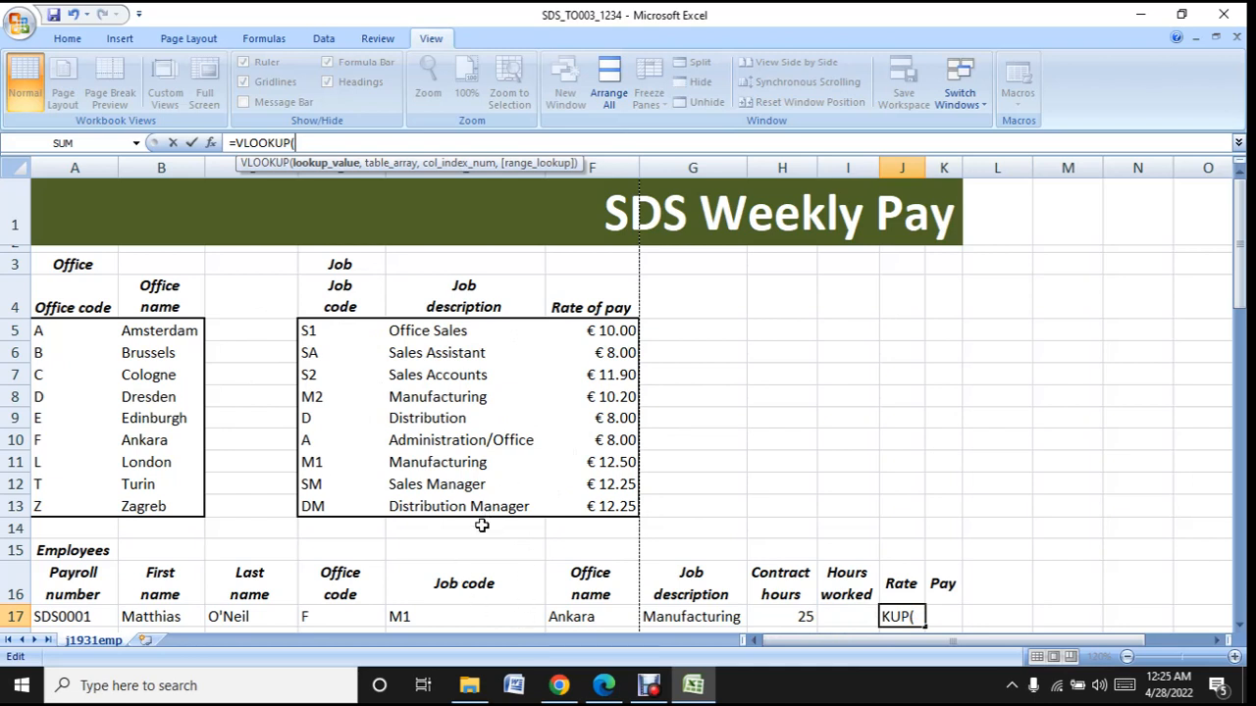
left_click(438, 620)
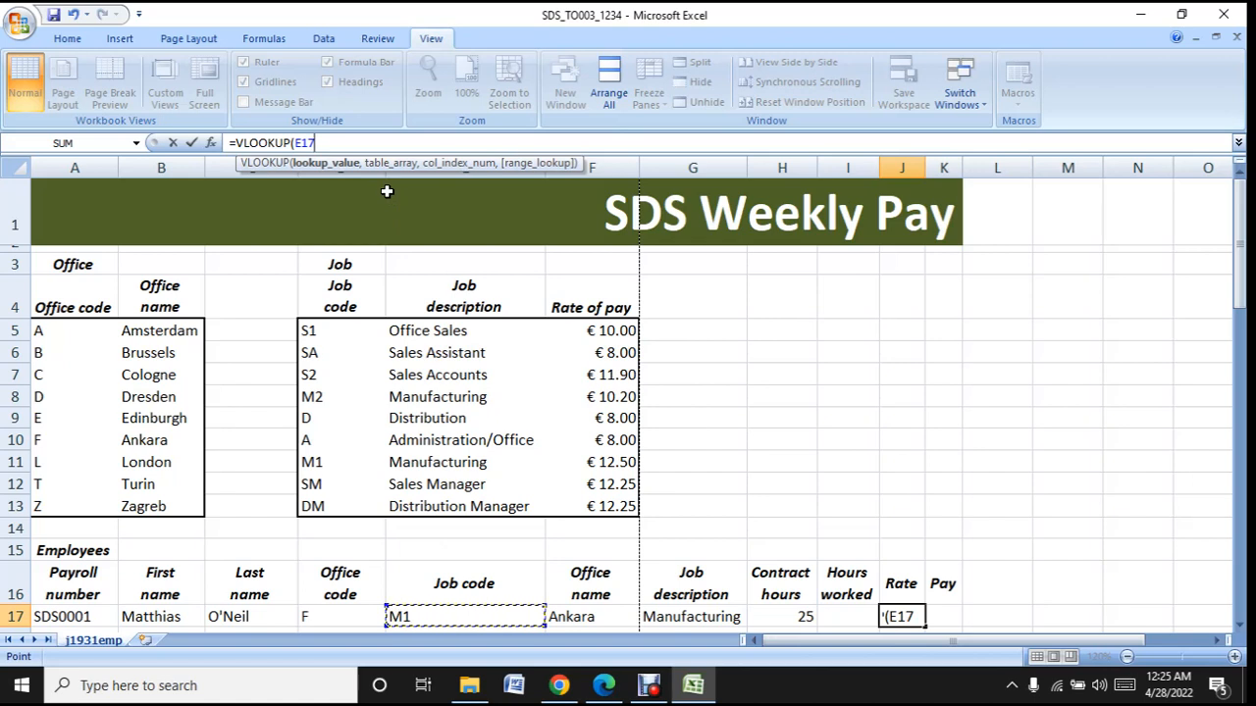
type(",")
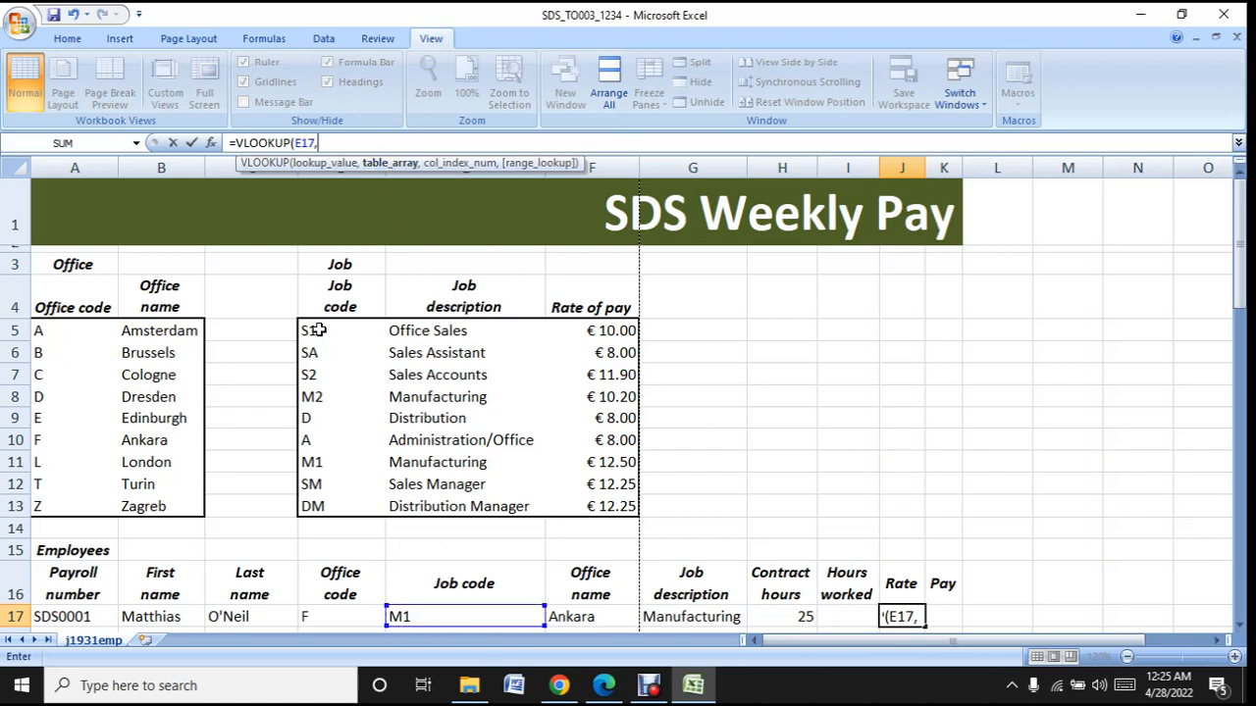
- Complete the J17 VLOOKUP with D5:F13 as the table array, column index 3 and FALSE for an exact match
left_click_drag(319, 330, 616, 350)
left_click_drag(613, 350, 625, 506)
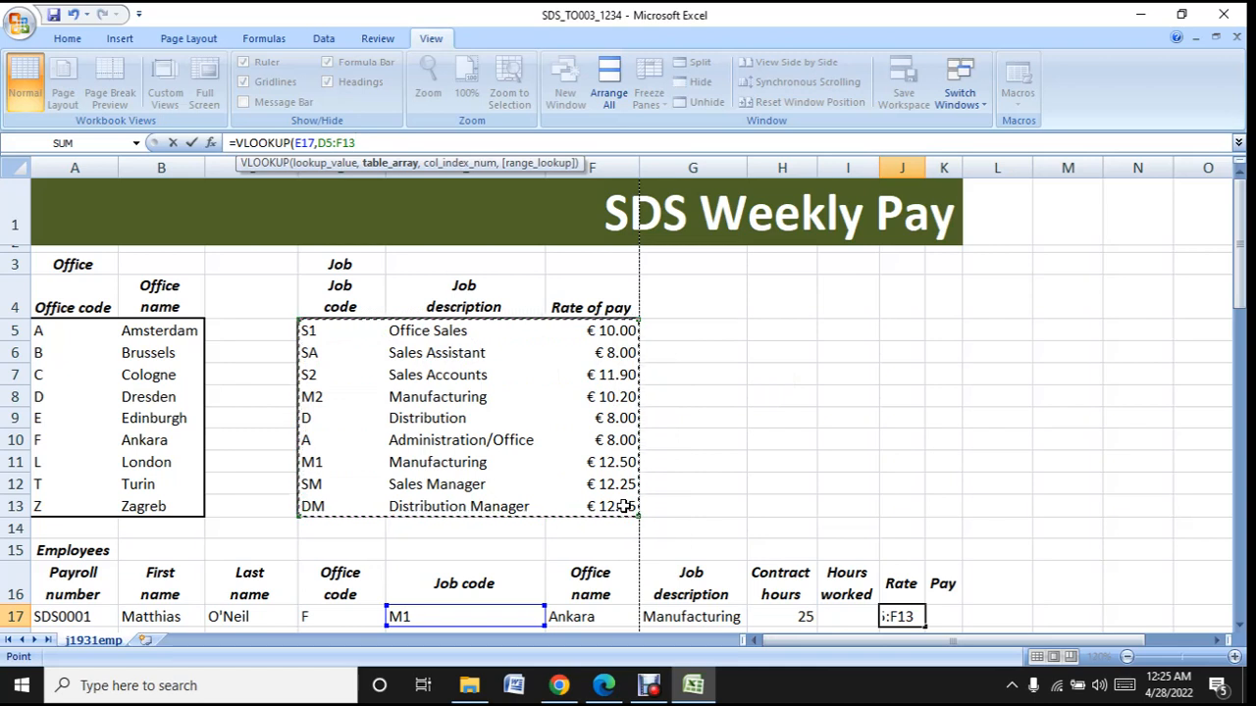
type(",")
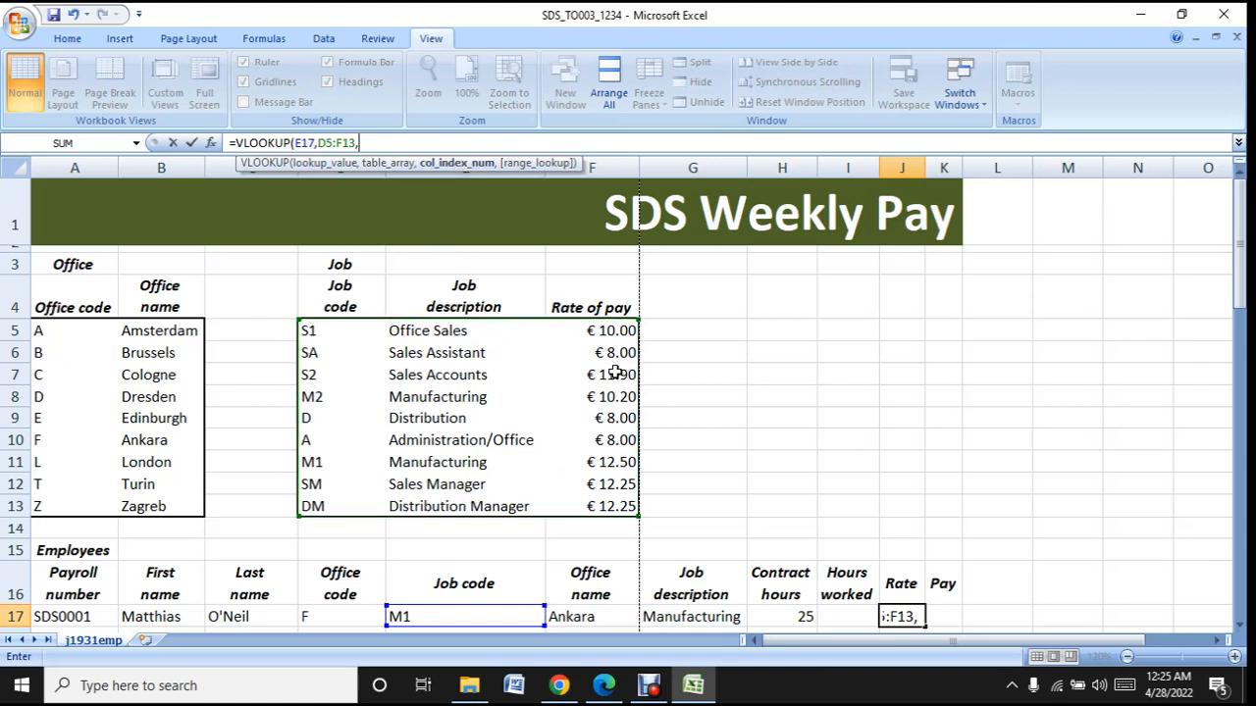
type("3,")
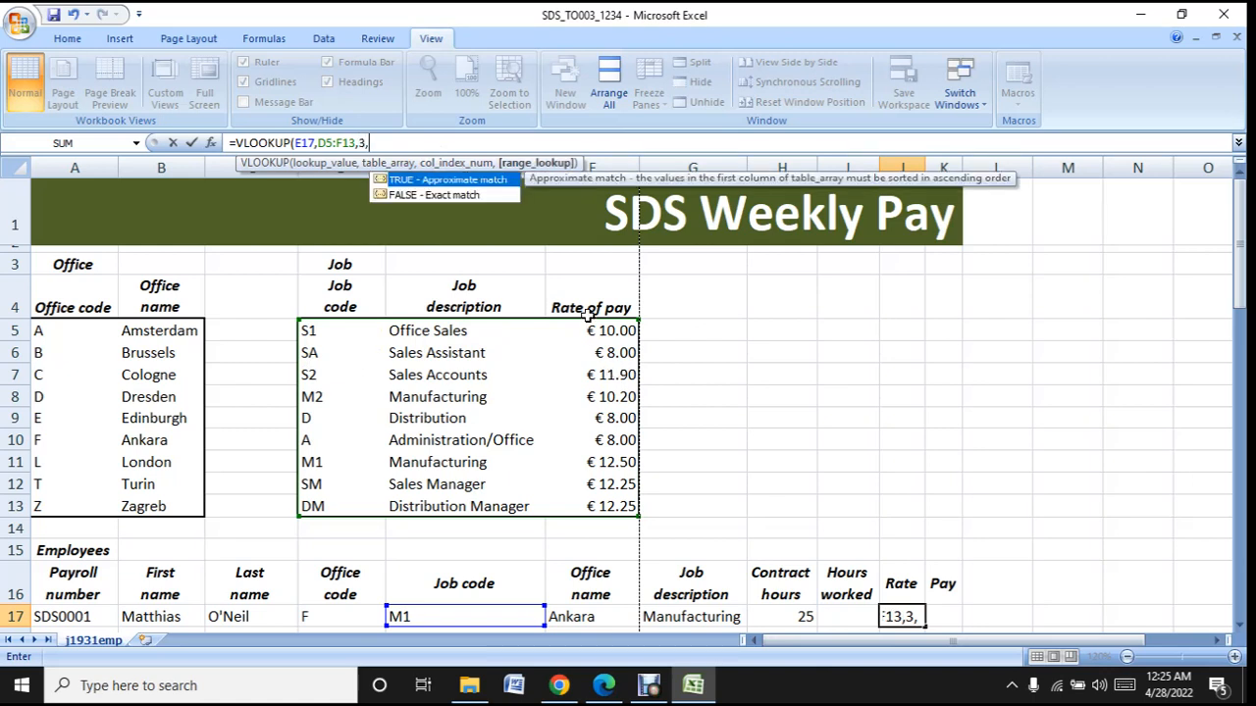
double_click(467, 195)
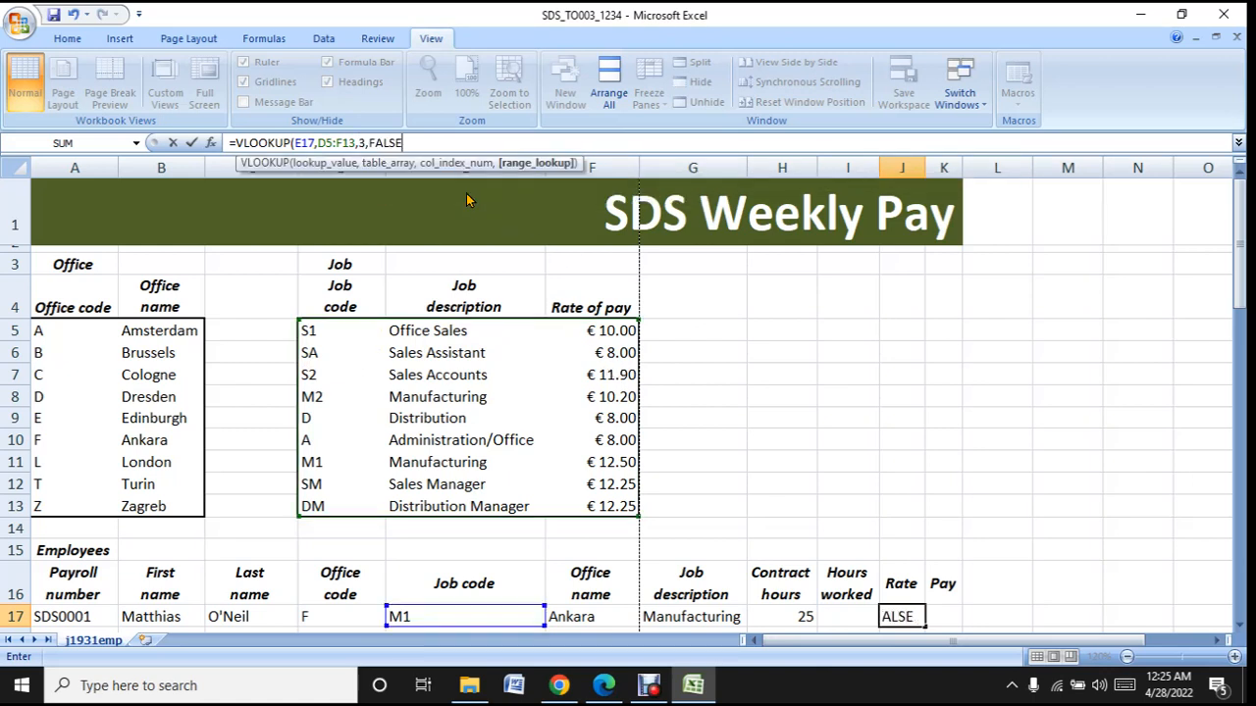
type(")")
key("Return")
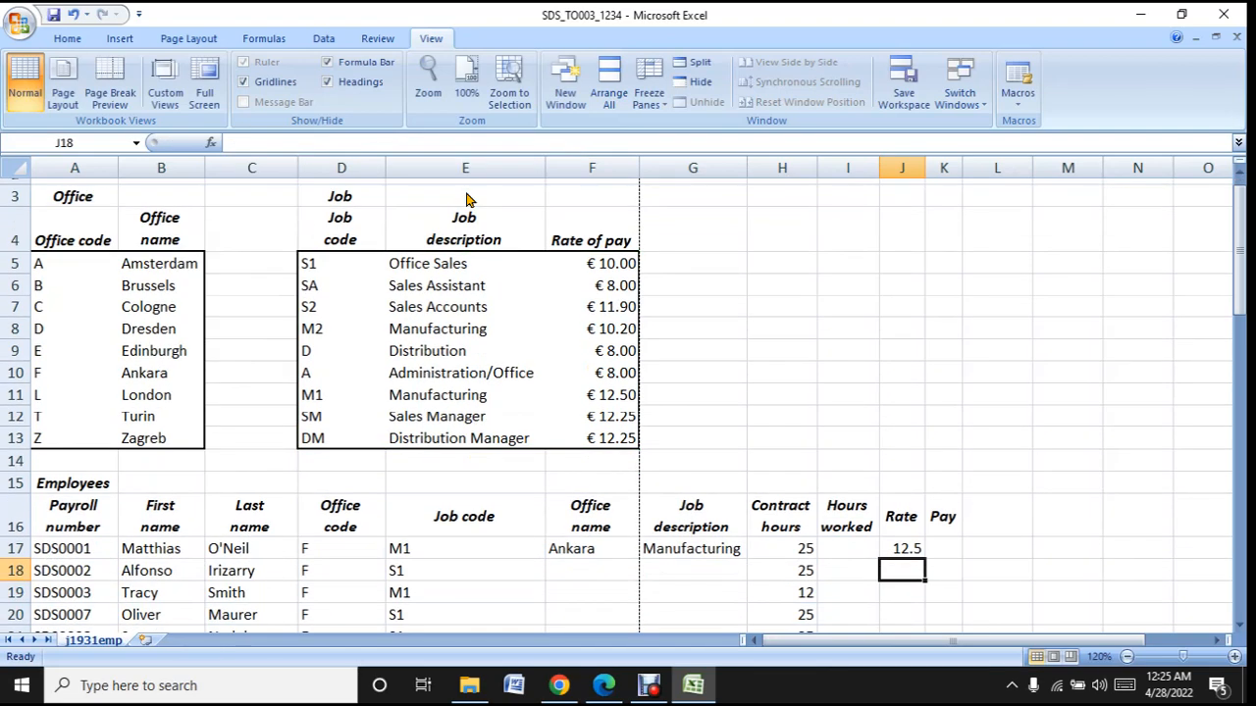
- Check the J17 rate lookup by tracing the job code in E17 through the job table to its rate of pay
left_click(900, 553)
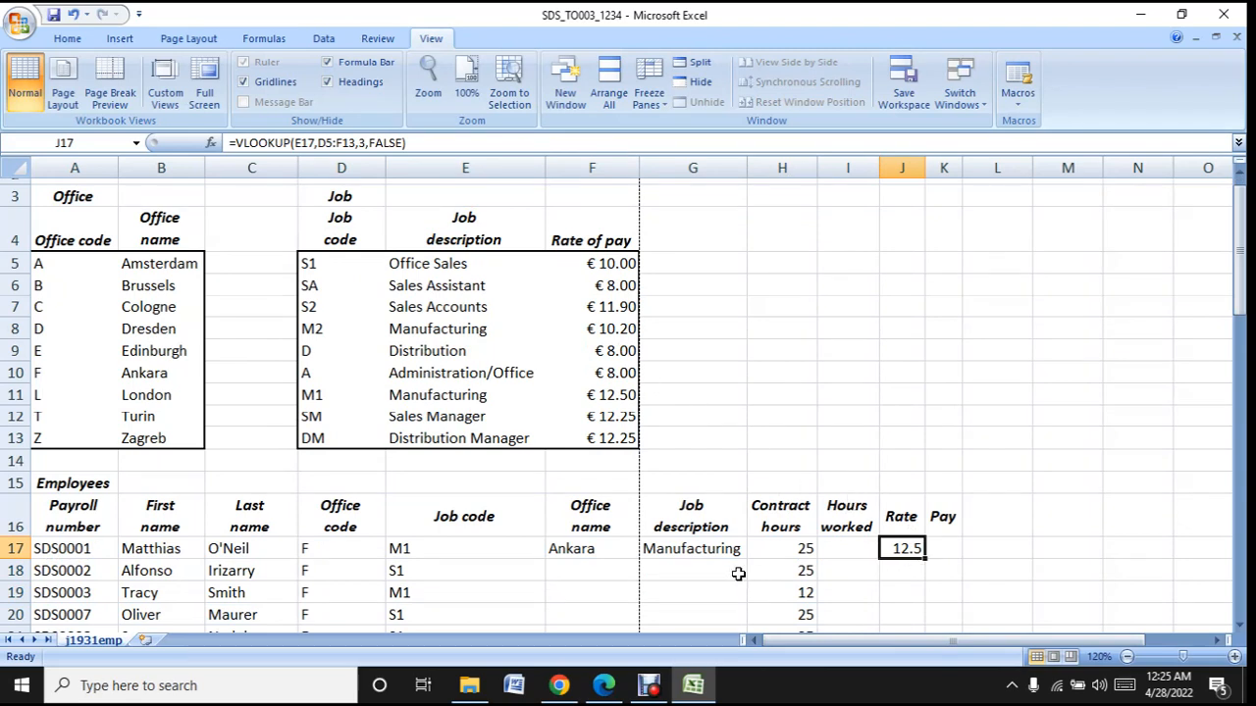
left_click(489, 547)
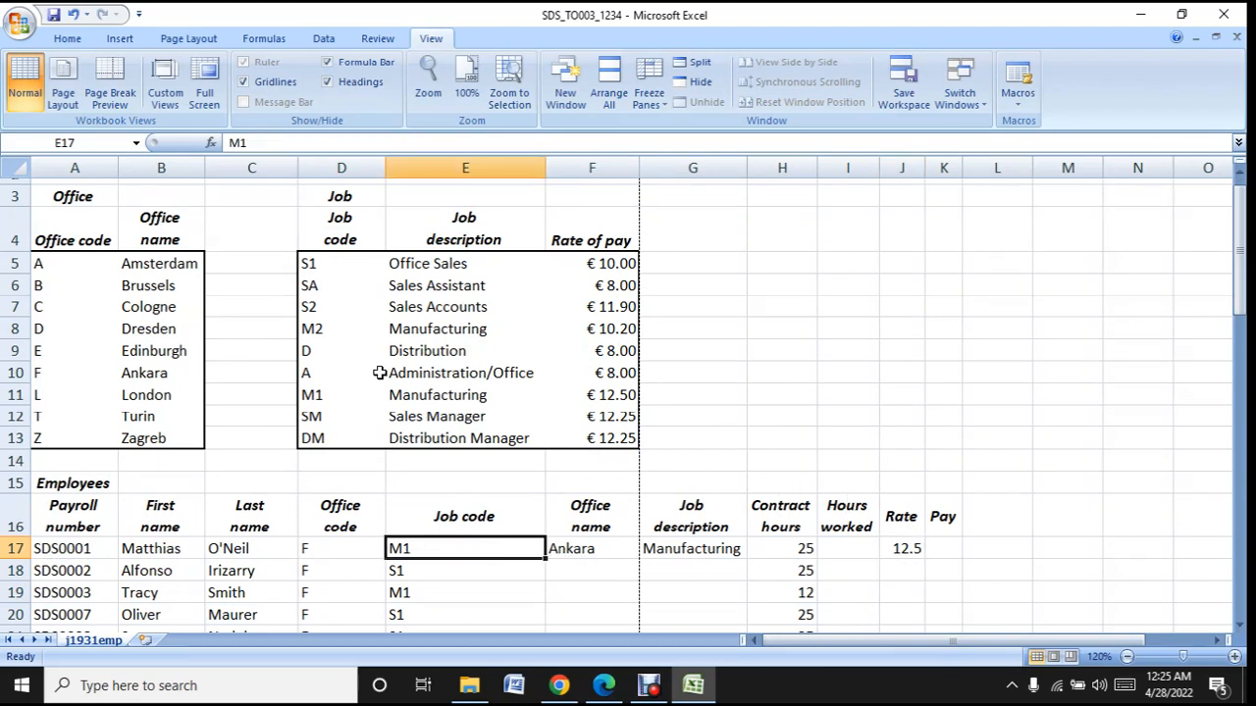
left_click(331, 395)
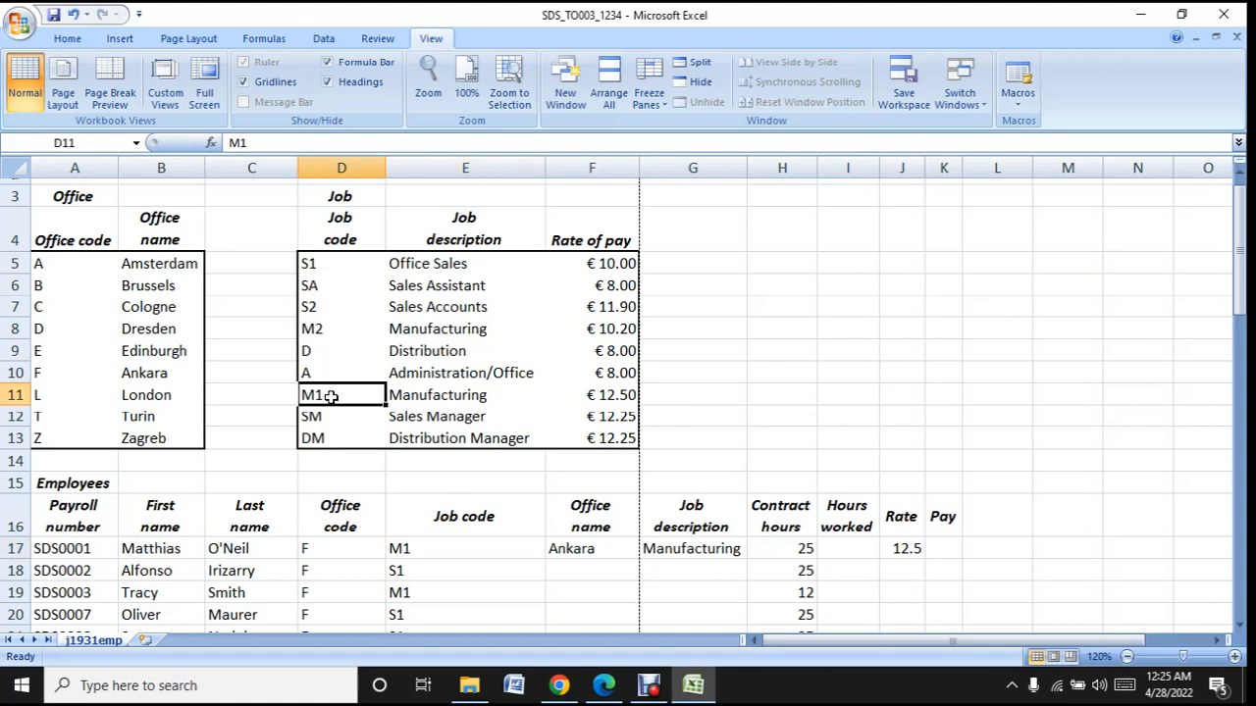
left_click(602, 395)
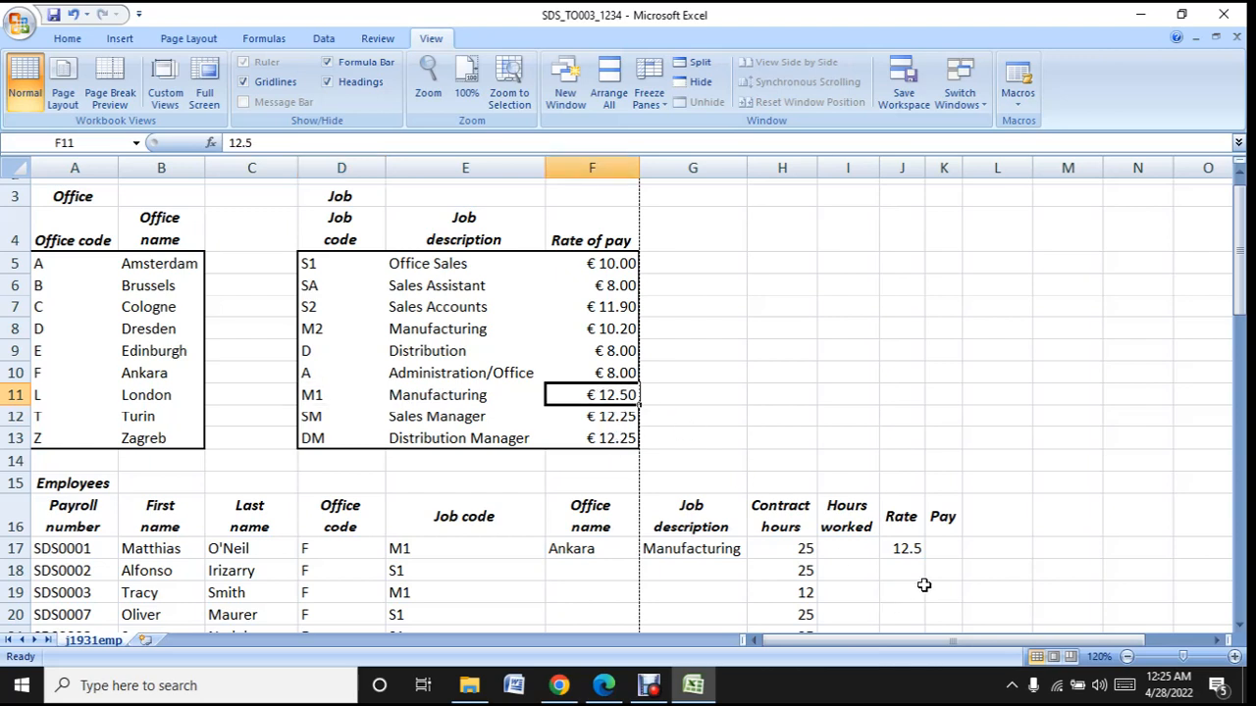
left_click(914, 552)
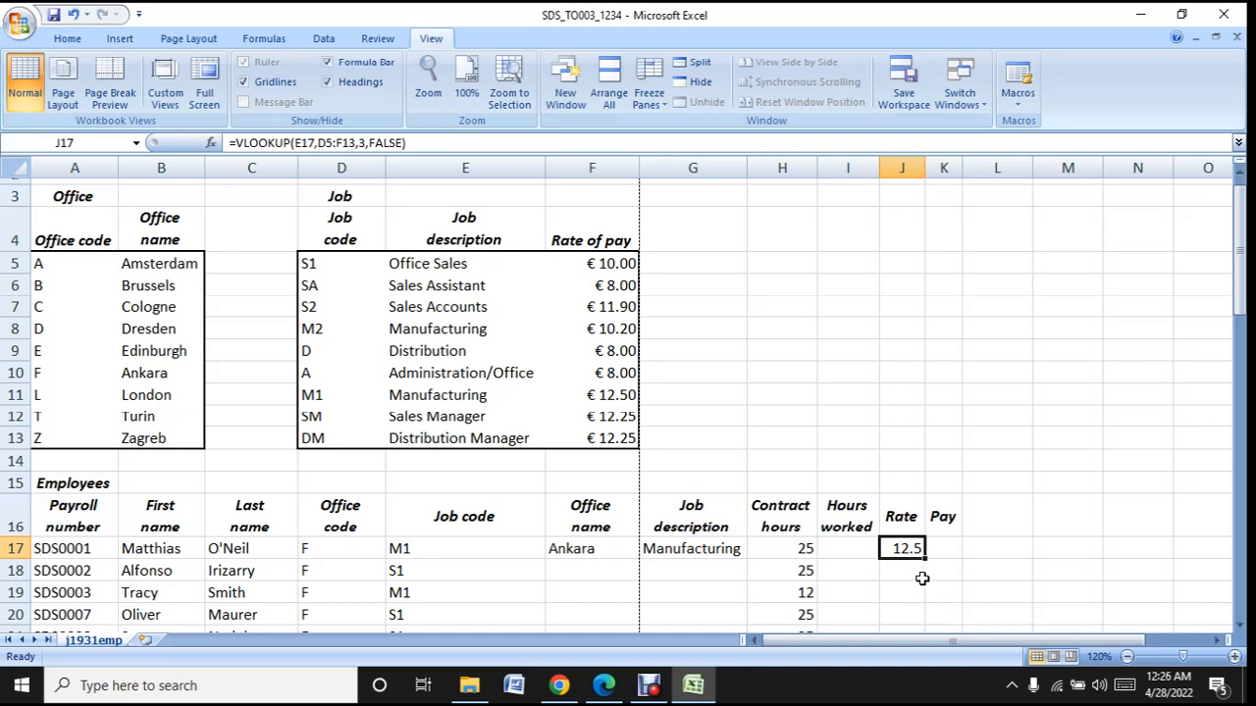
scroll(930, 582, "down", 1)
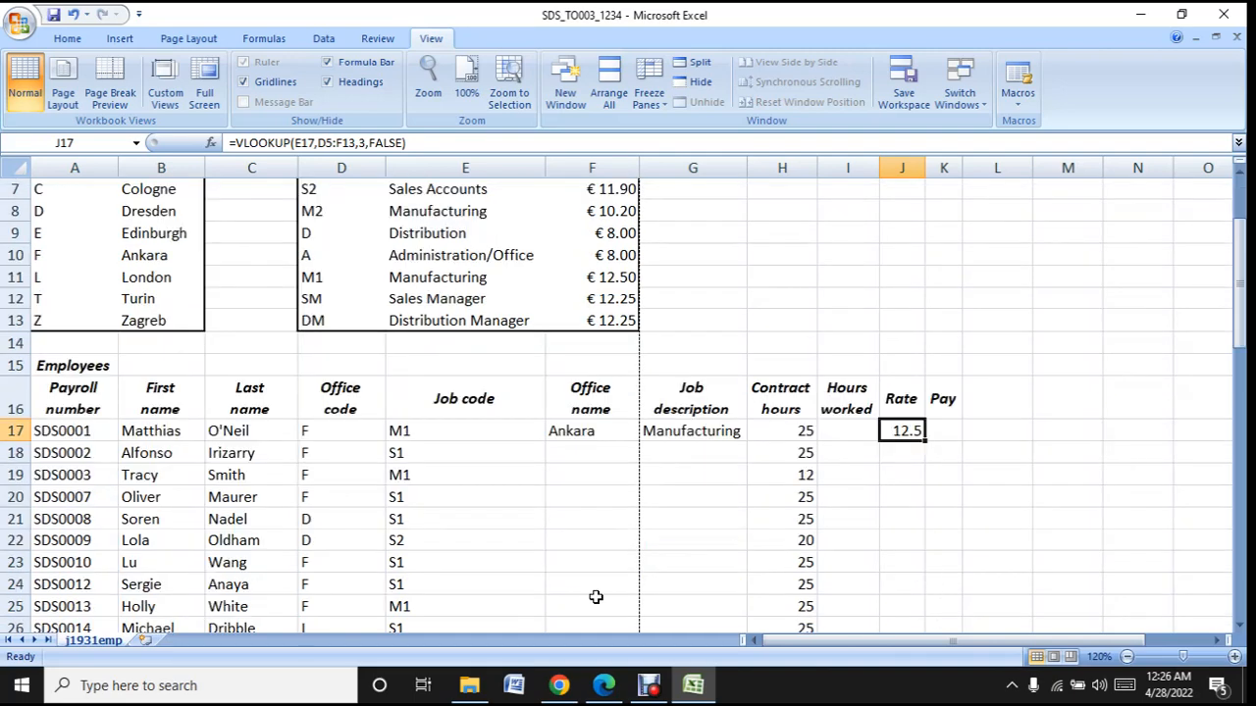
- Read task 7 about calculating the pay in the question paper in Edge and return to the Excel workbook
left_click(694, 685)
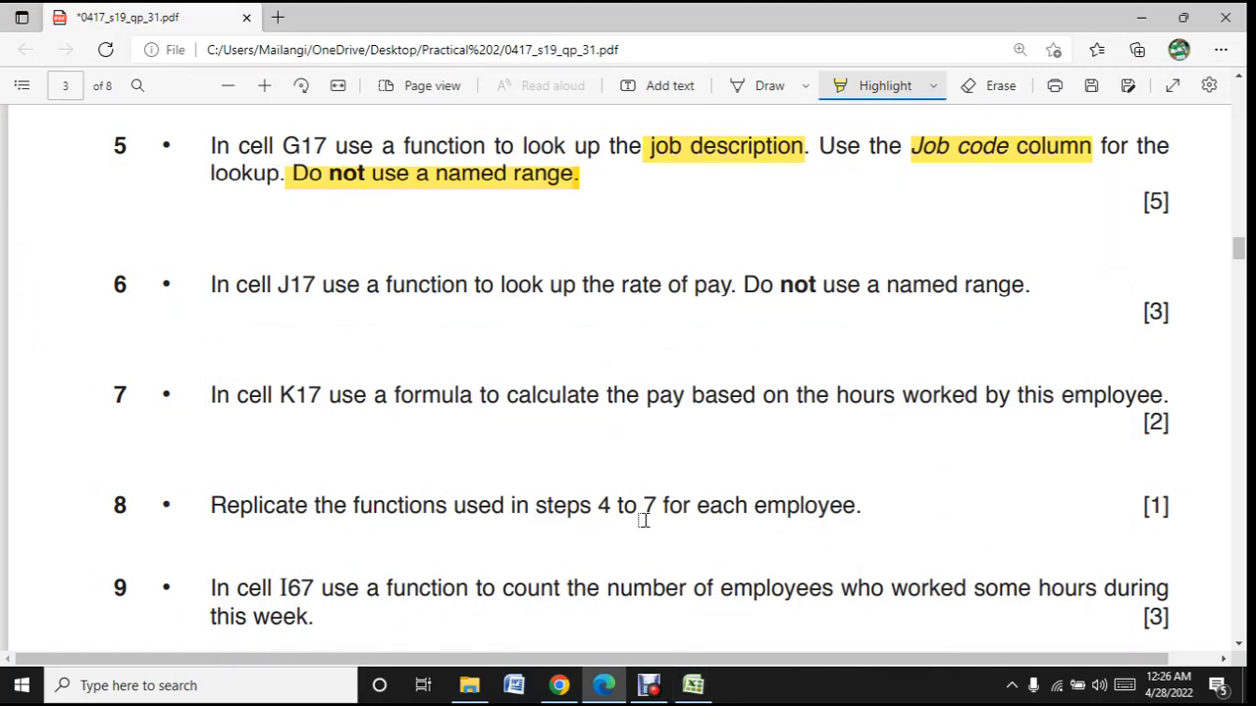
scroll(644, 520, "down", 3)
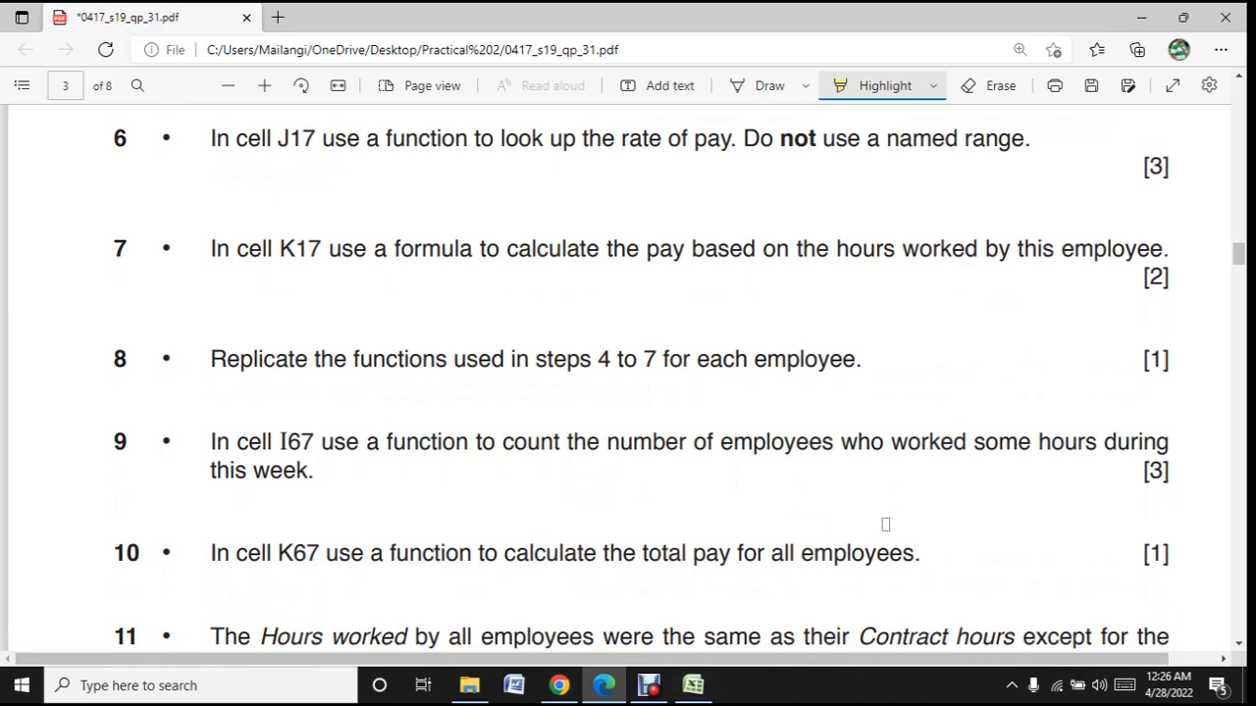
left_click(692, 685)
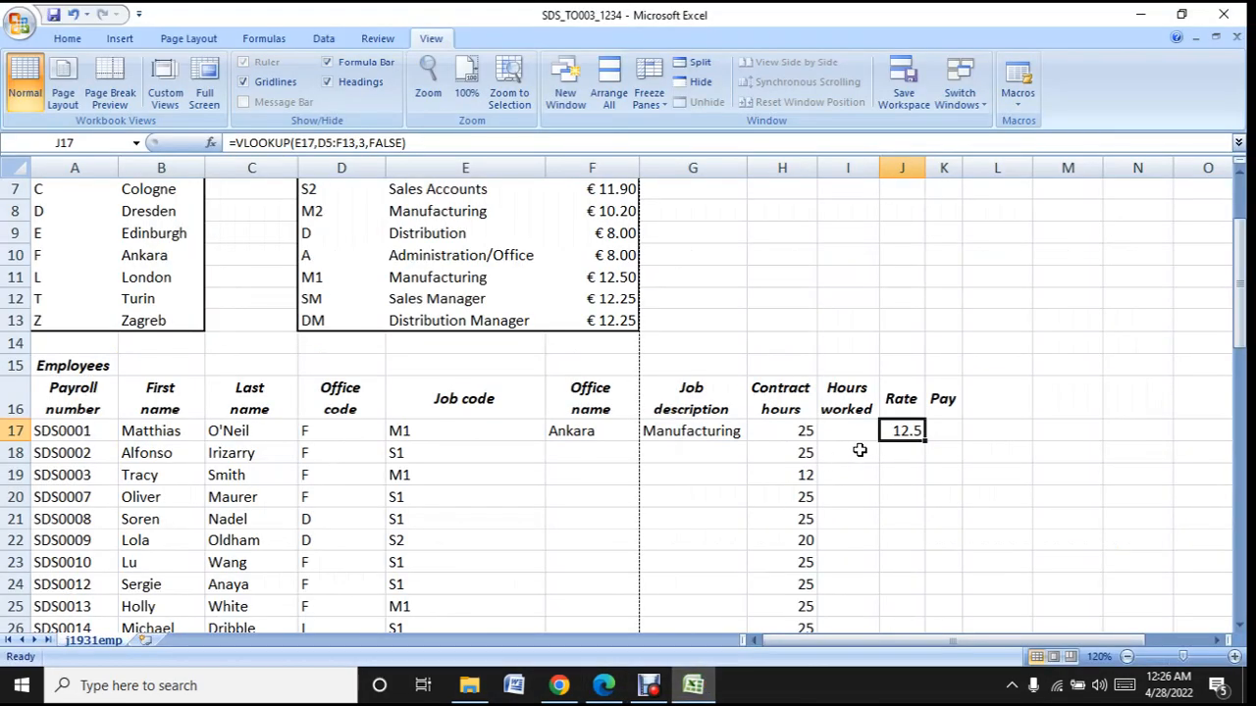
- Examine the Hours worked cell I17 and the Rate cell J17 as operands for the pay formula, ending on K17
left_click(943, 432)
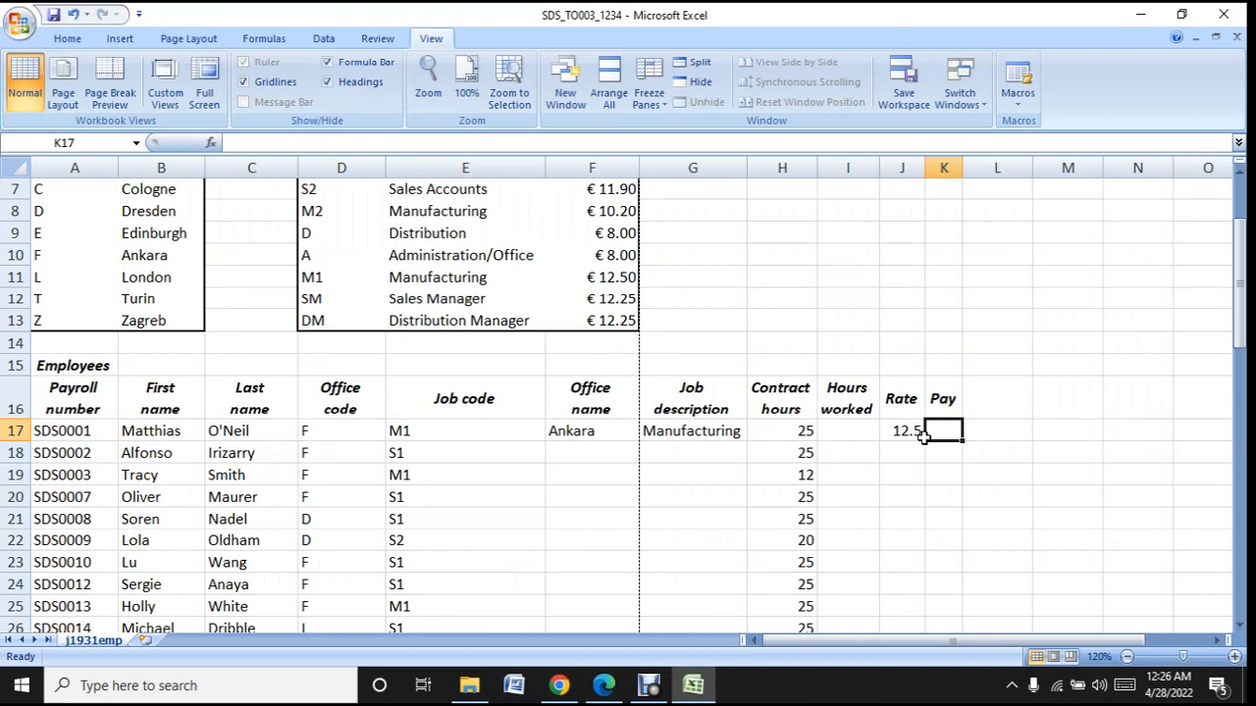
left_click(855, 430)
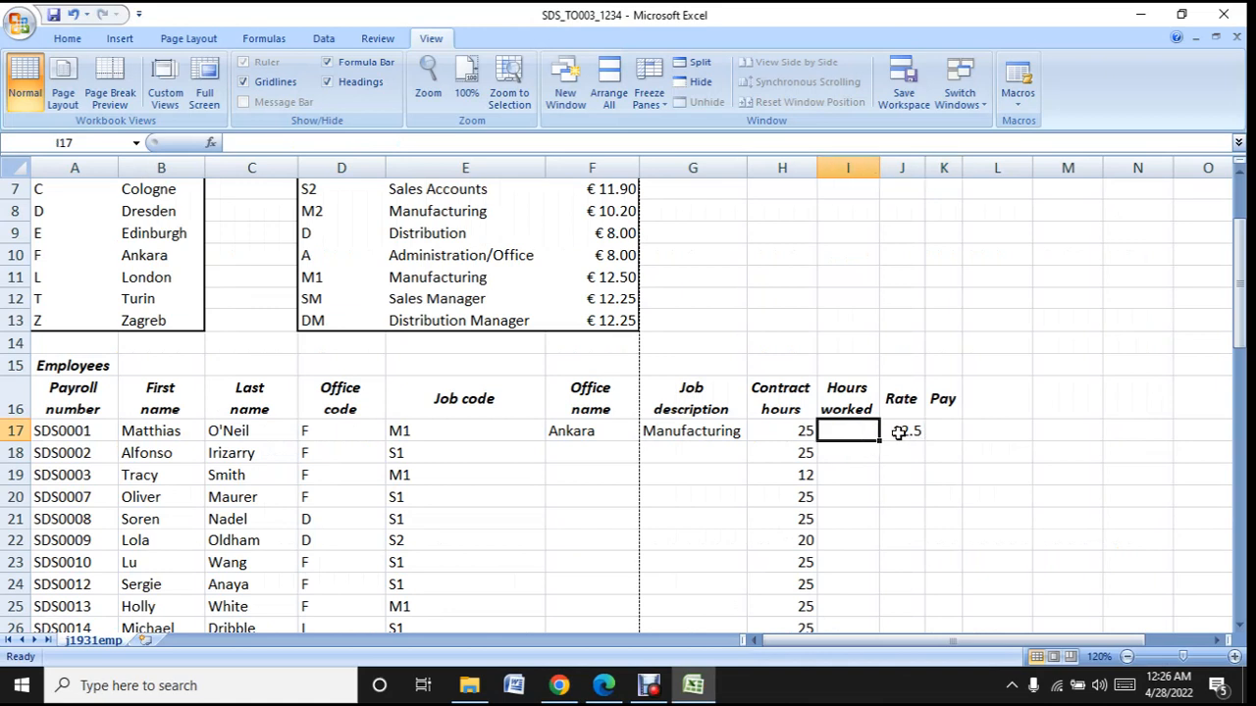
left_click(901, 431)
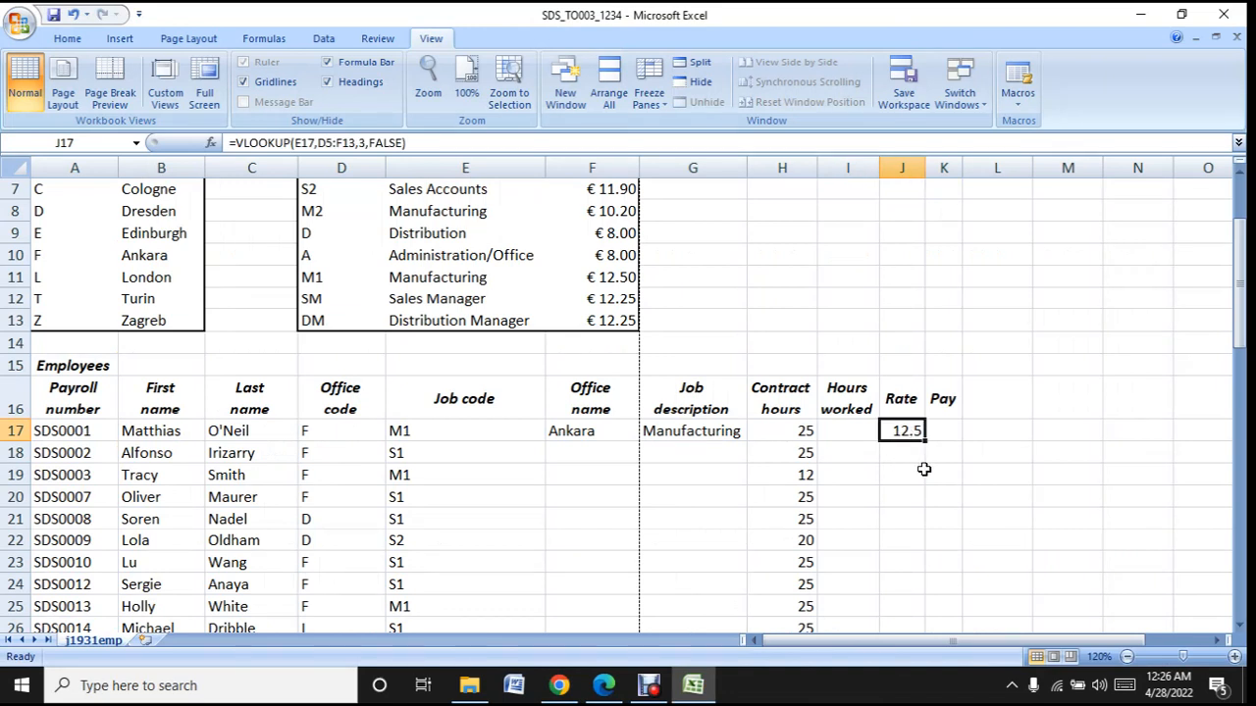
left_click(842, 429)
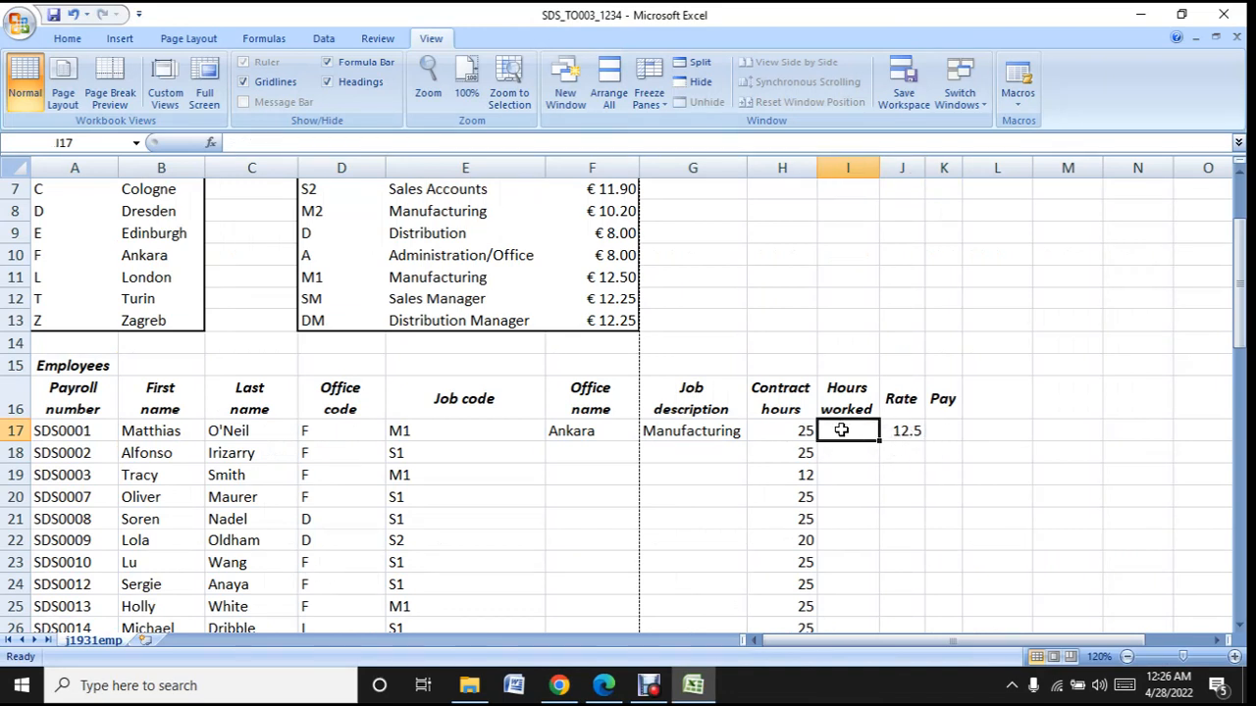
left_click(904, 430)
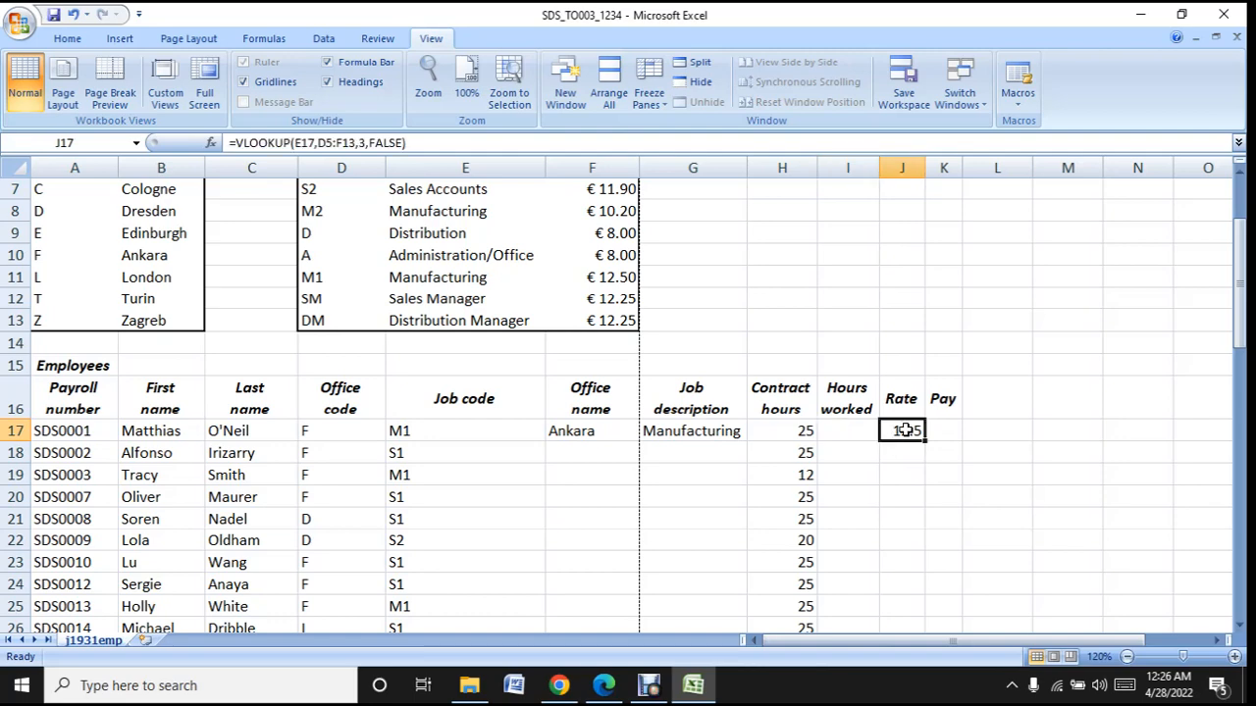
left_click(960, 428)
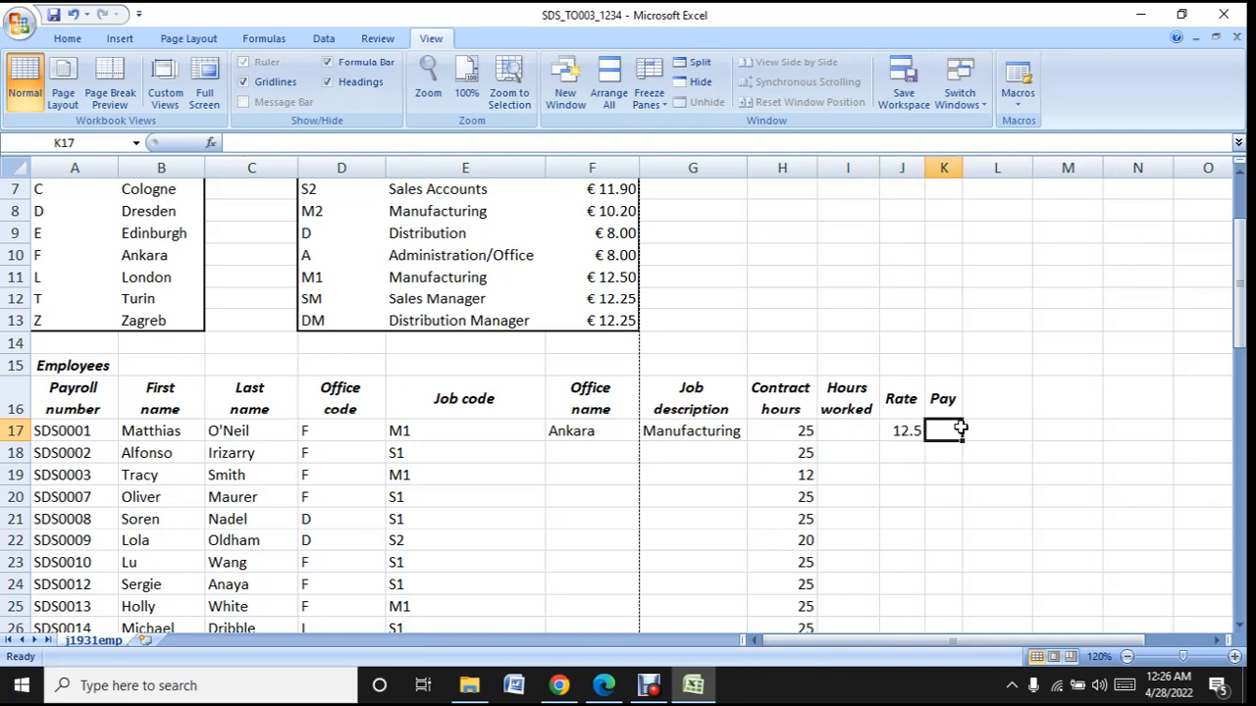
- Highlight "hours worked" in task 7 of the question paper in Edge and return to the Excel workbook
left_click(700, 695)
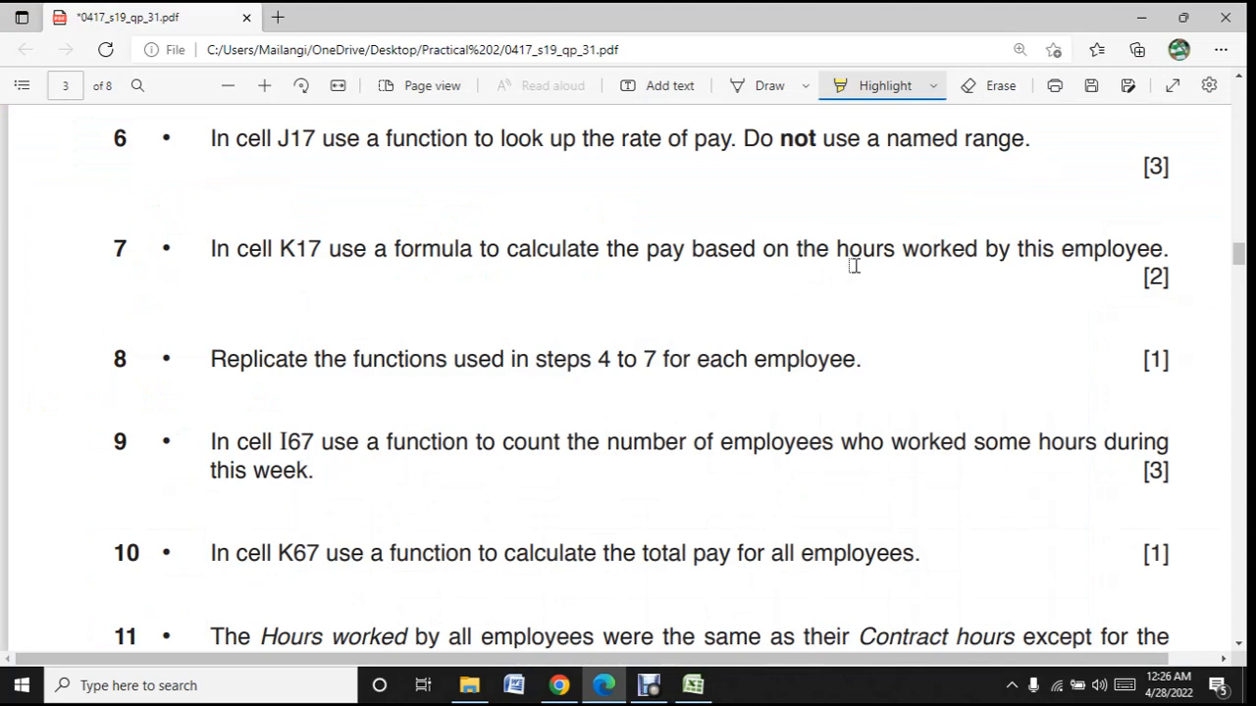
left_click_drag(834, 249, 971, 256)
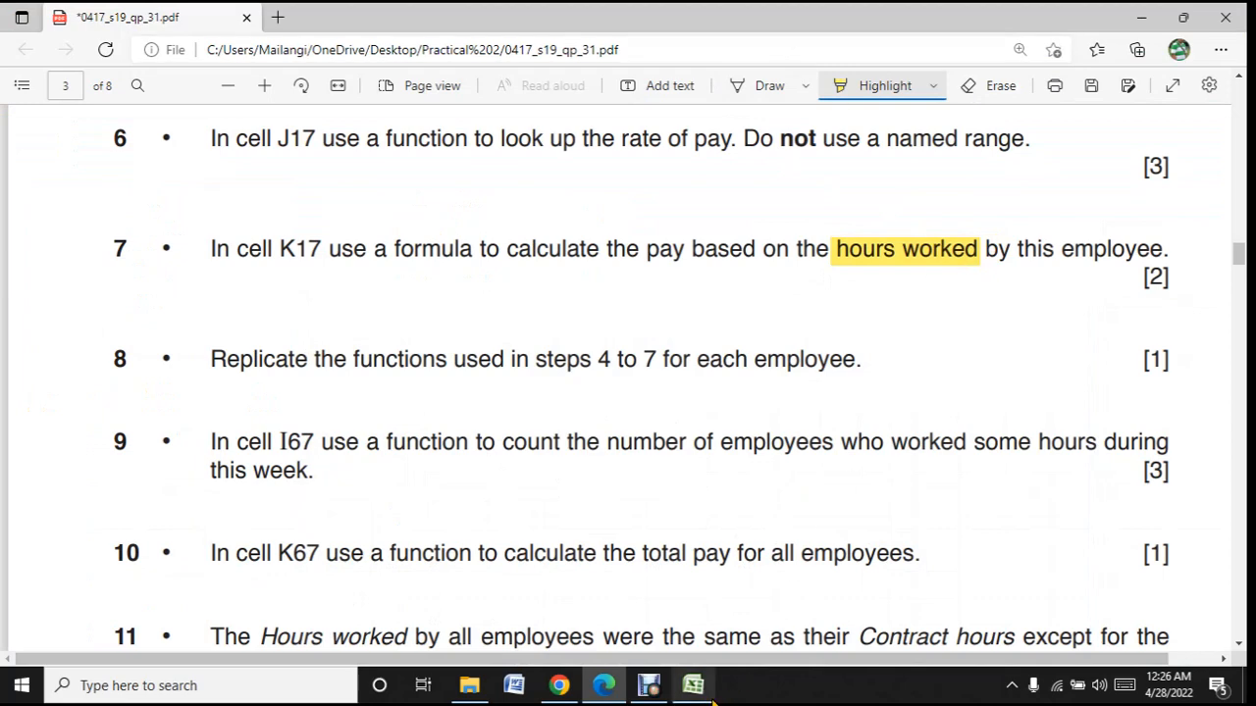
left_click(704, 699)
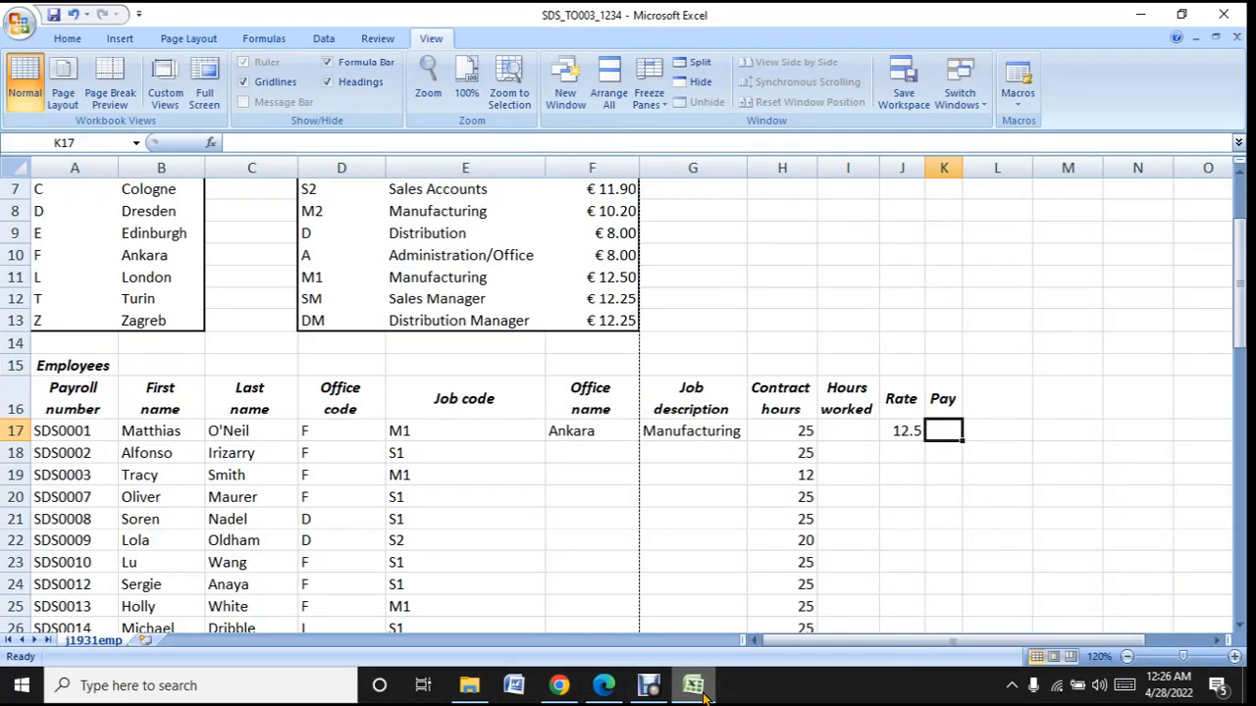
- Calculate the pay in K17 by multiplying hours worked by rate with the formula =I17*J17
type("=")
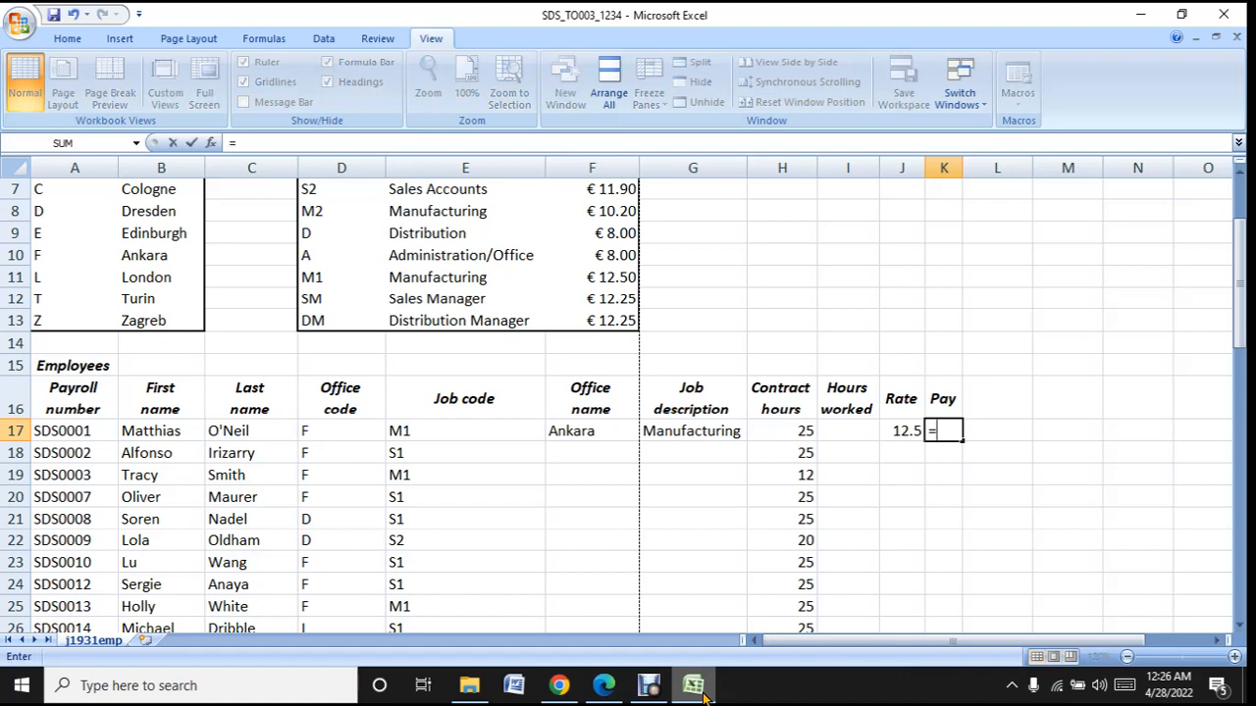
left_click(861, 439)
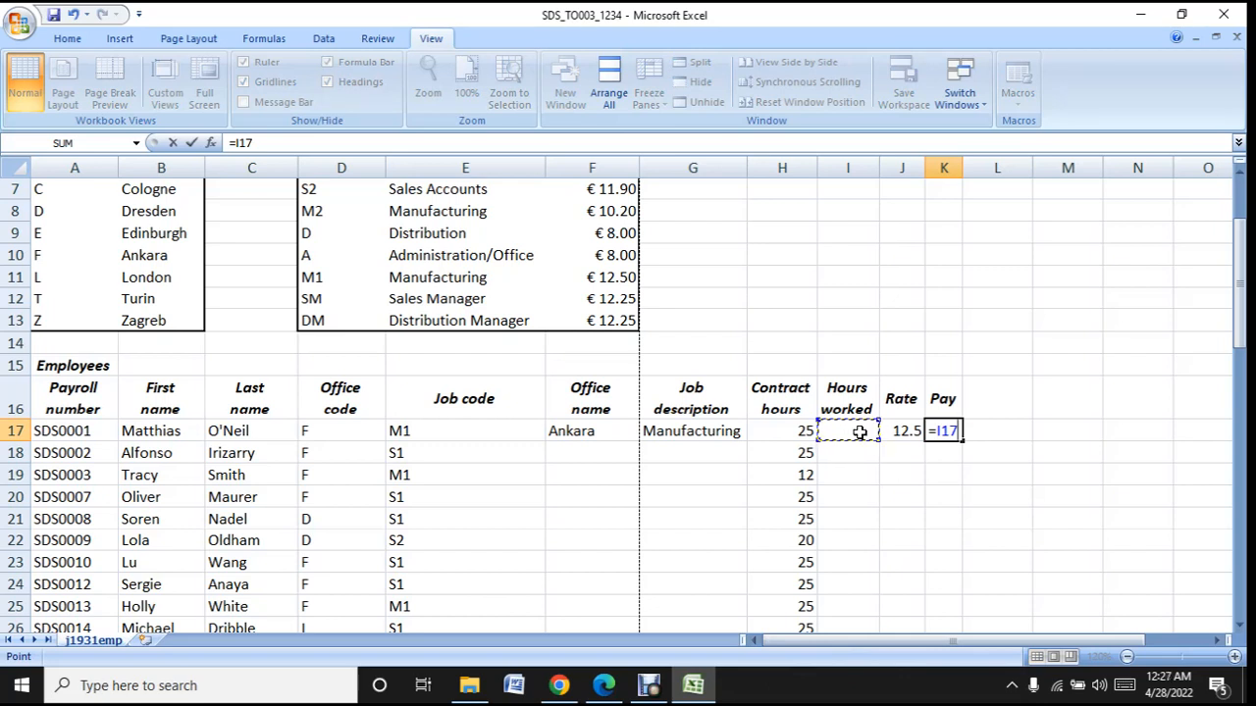
type("*")
left_click(907, 430)
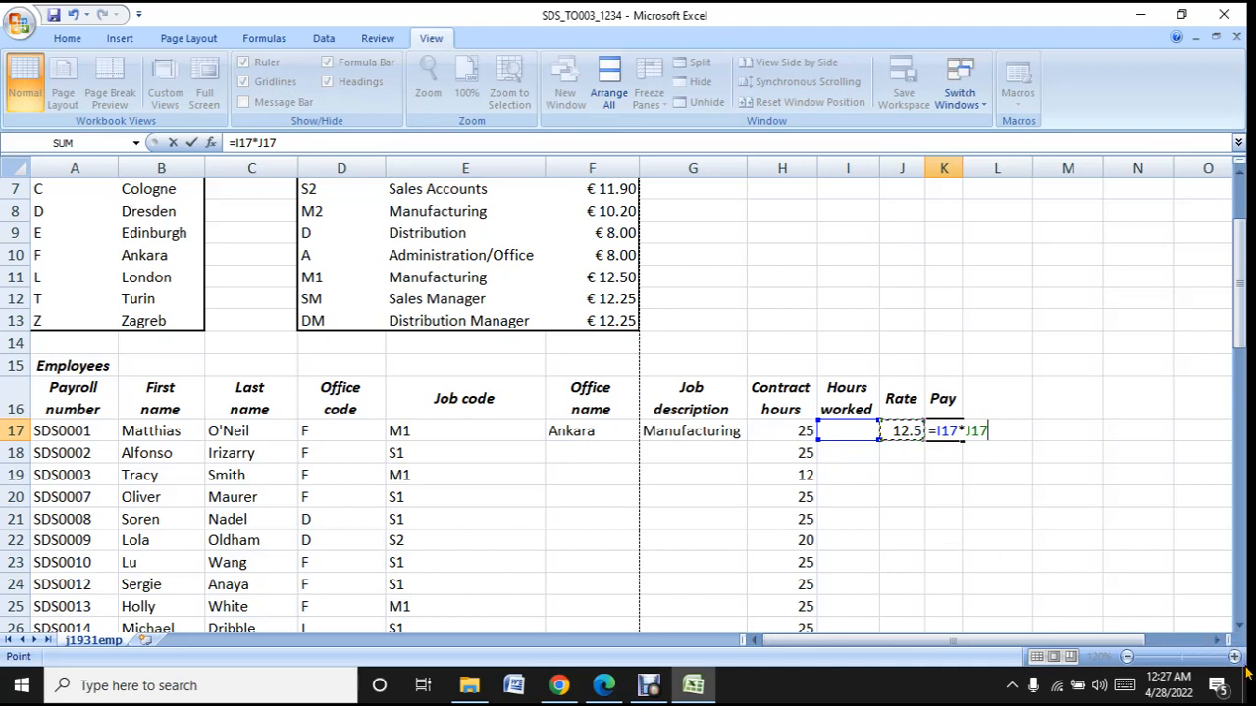
key("Return")
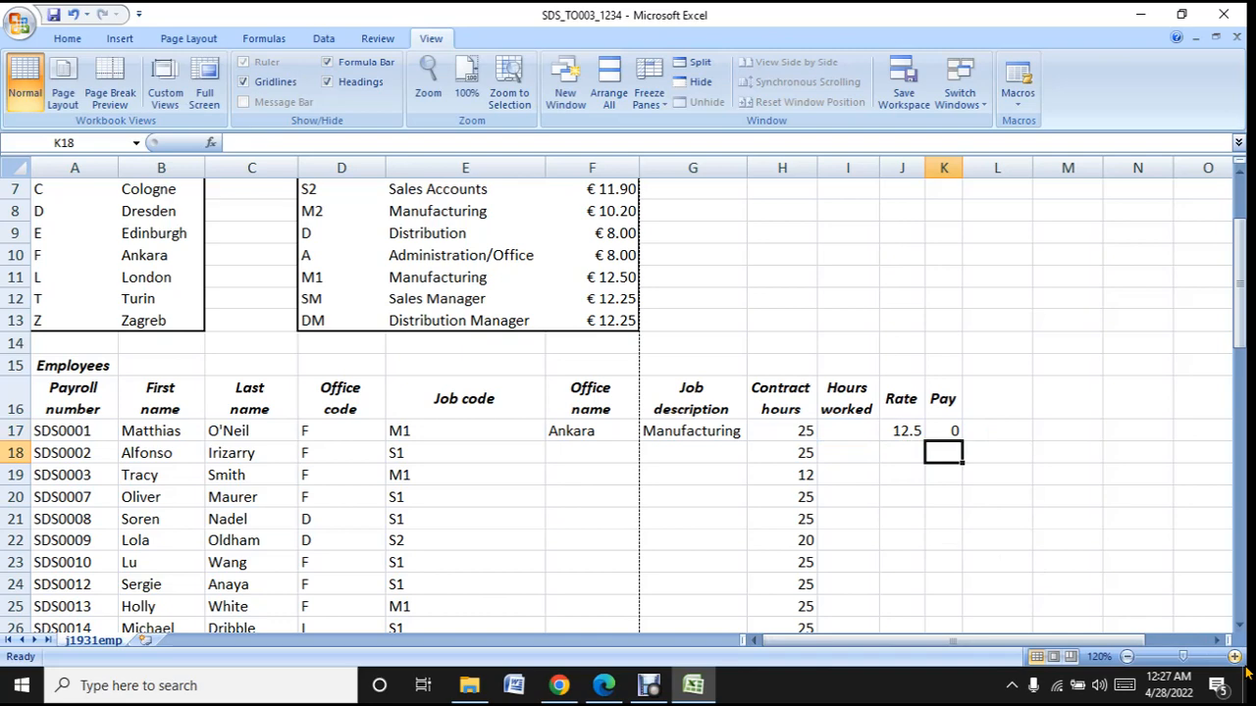
- Review the pay formula in K17 against the hours worked and rate cells it references
left_click(1234, 657)
left_click(1234, 656)
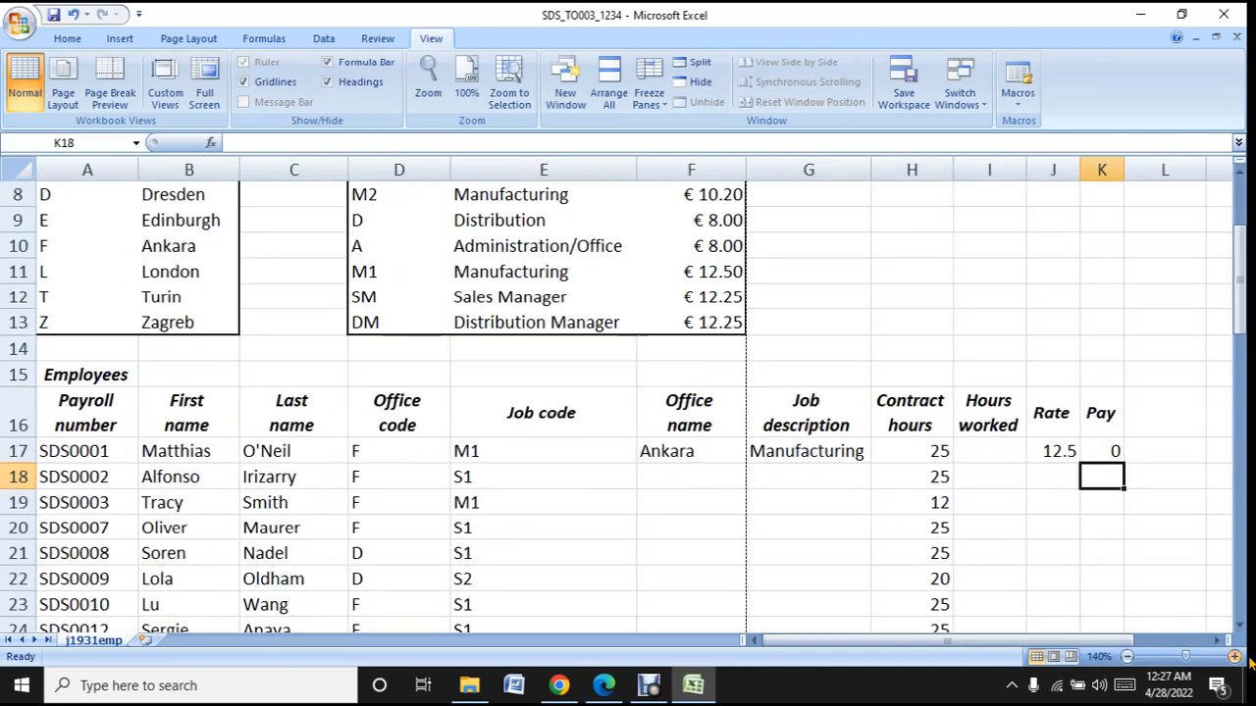
left_click(1112, 451)
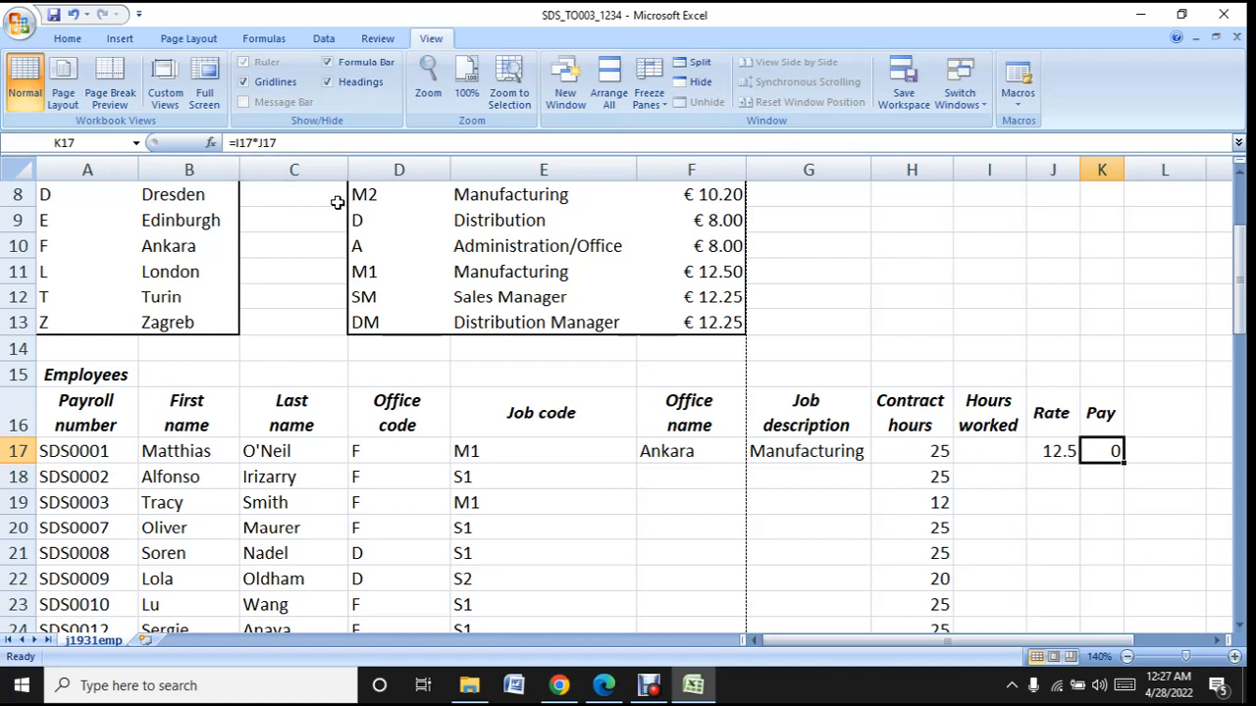
left_click(284, 139)
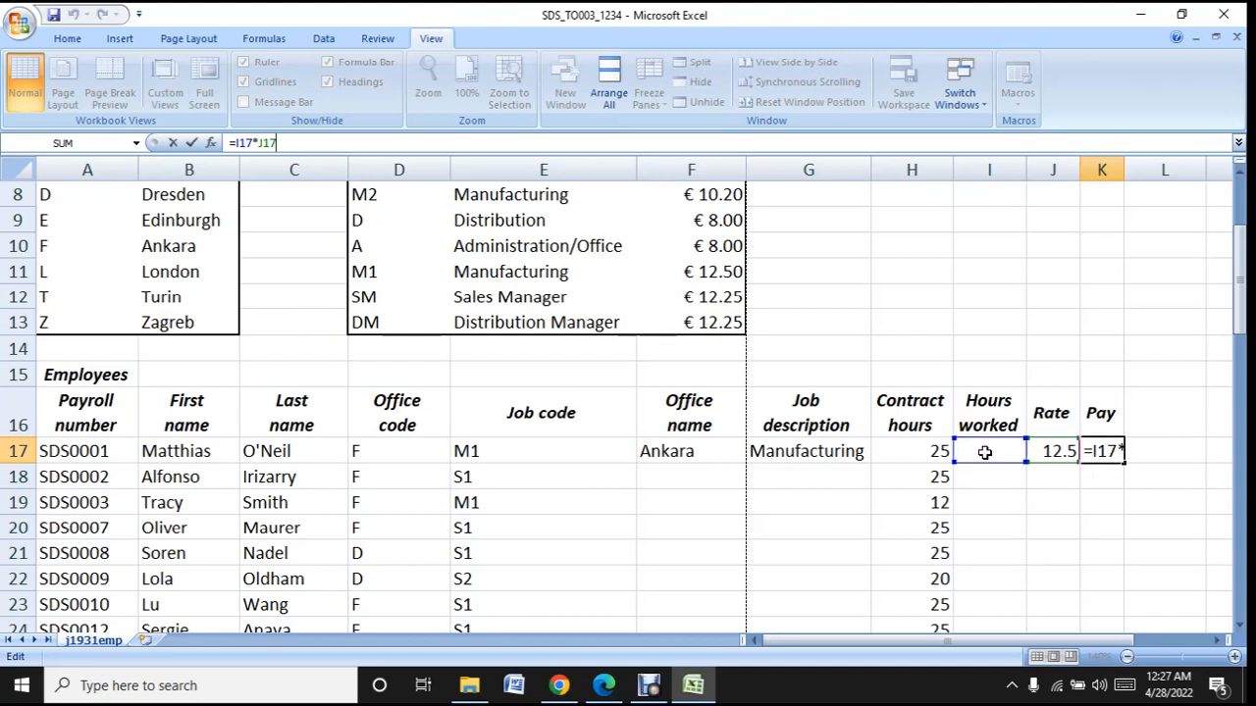
key("Return")
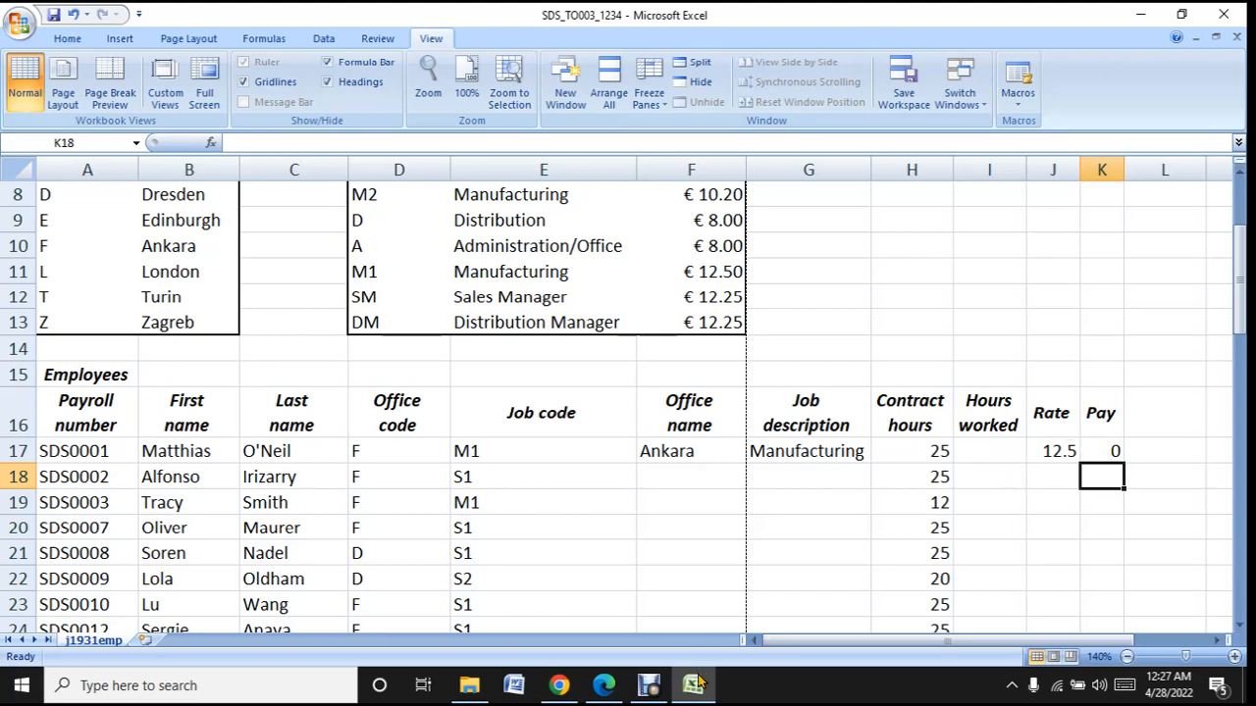
- Highlight task 8 about replicating the functions in the question paper in Edge and return to the Excel workbook
left_click(652, 686)
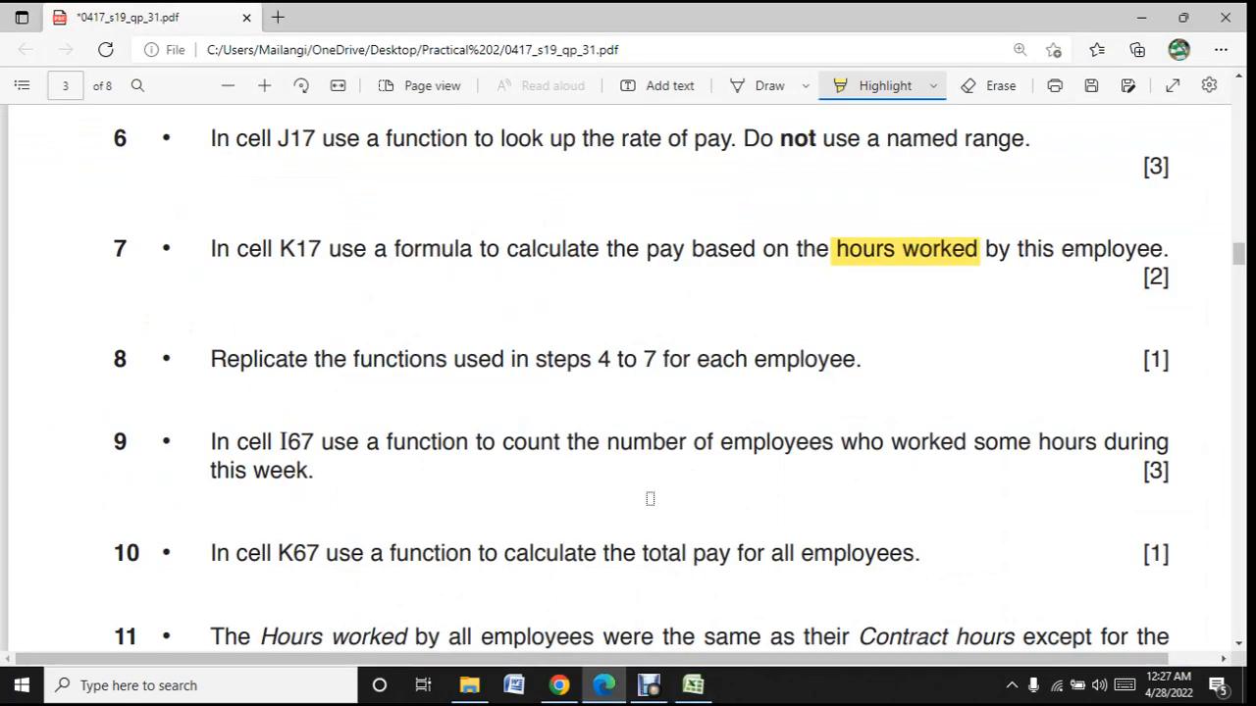
left_click_drag(209, 362, 862, 371)
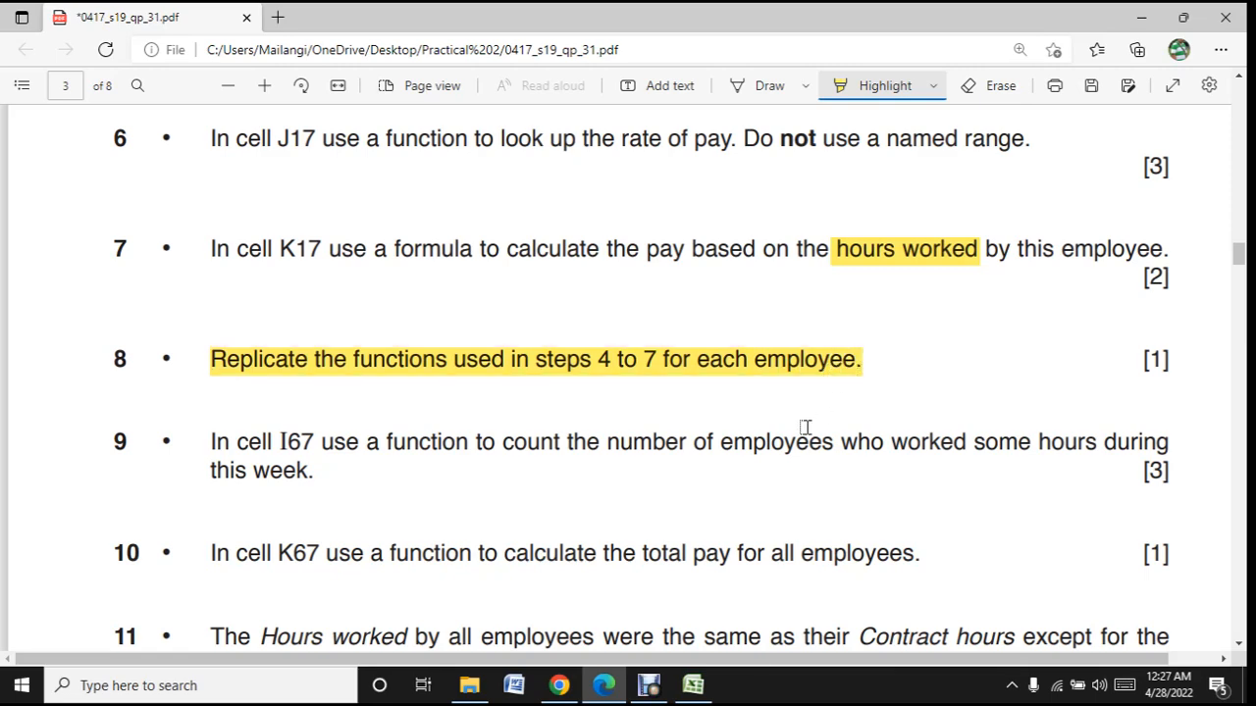
left_click(693, 685)
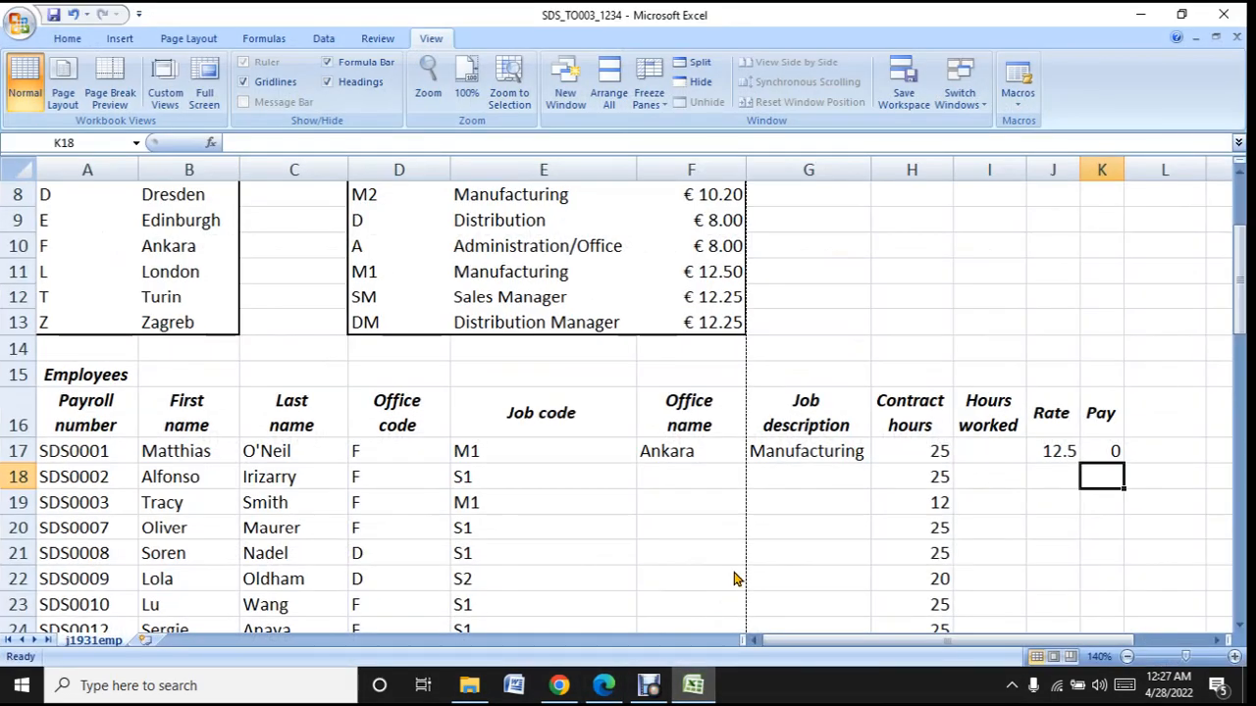
- Copy the office name lookup from F17 down to the last employee in row 65
scroll(734, 578, "down", 2)
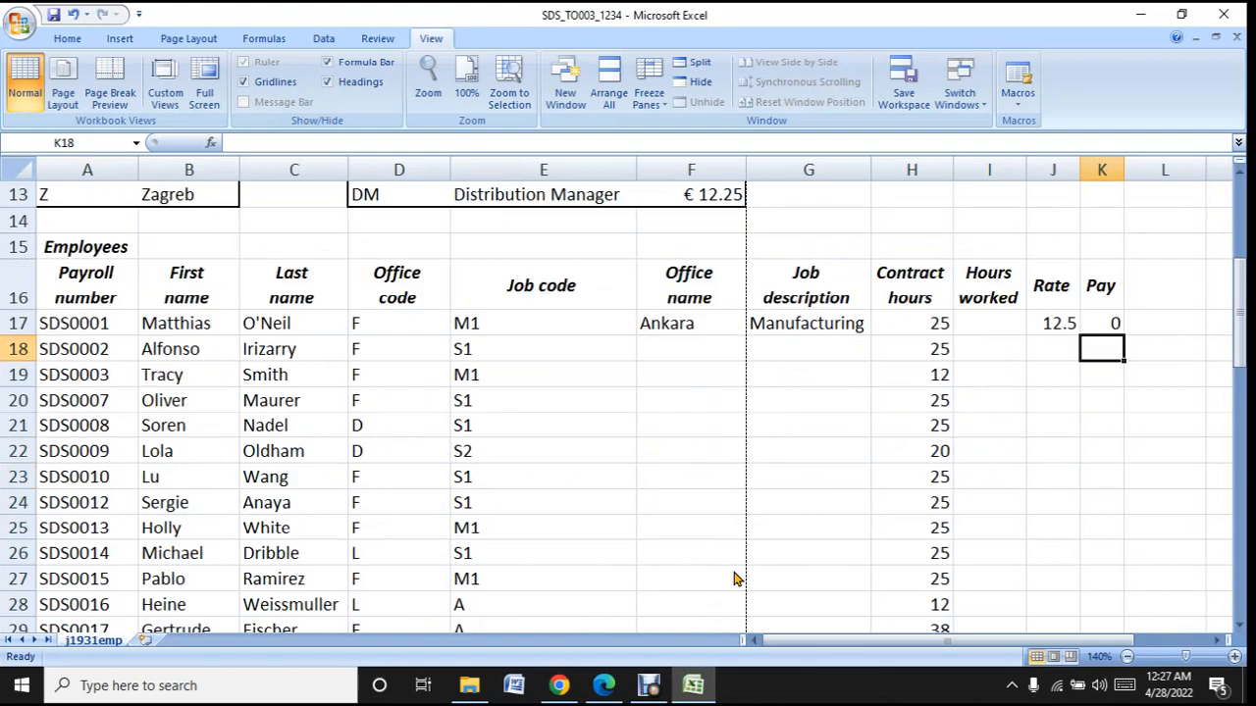
scroll(734, 579, "down", 2)
scroll(733, 579, "up", 2)
left_click(690, 322)
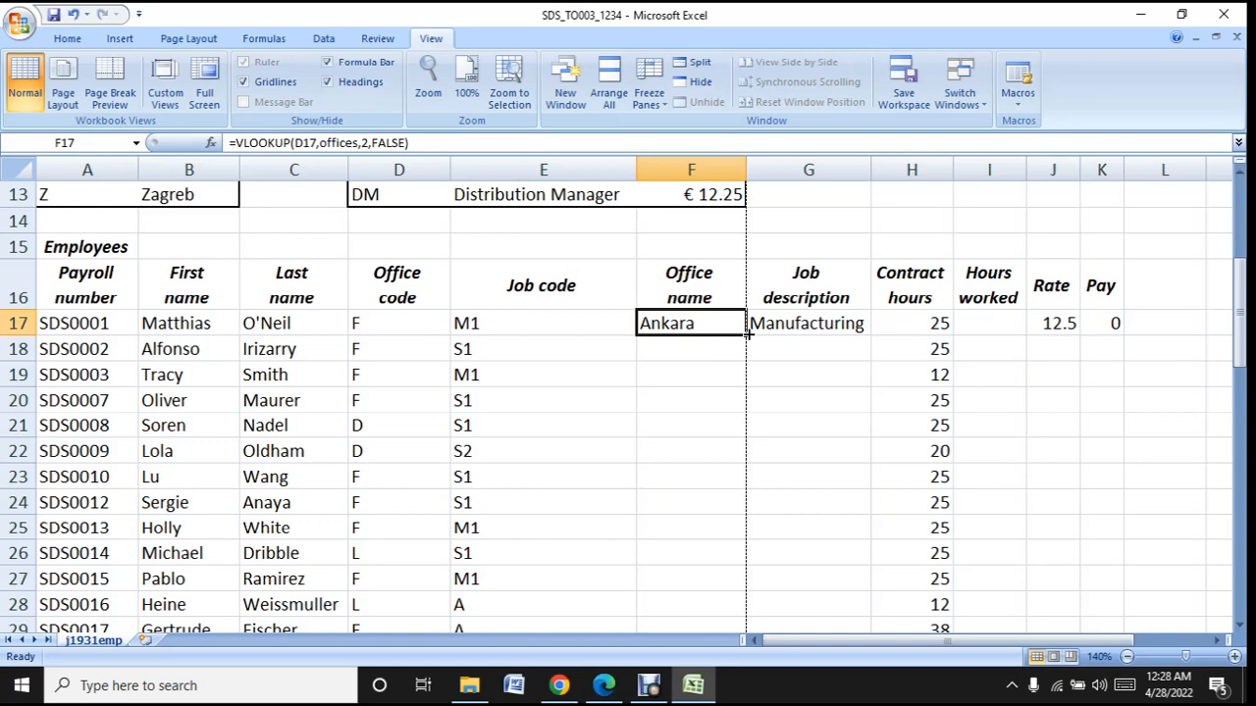
left_click_drag(745, 334, 743, 580)
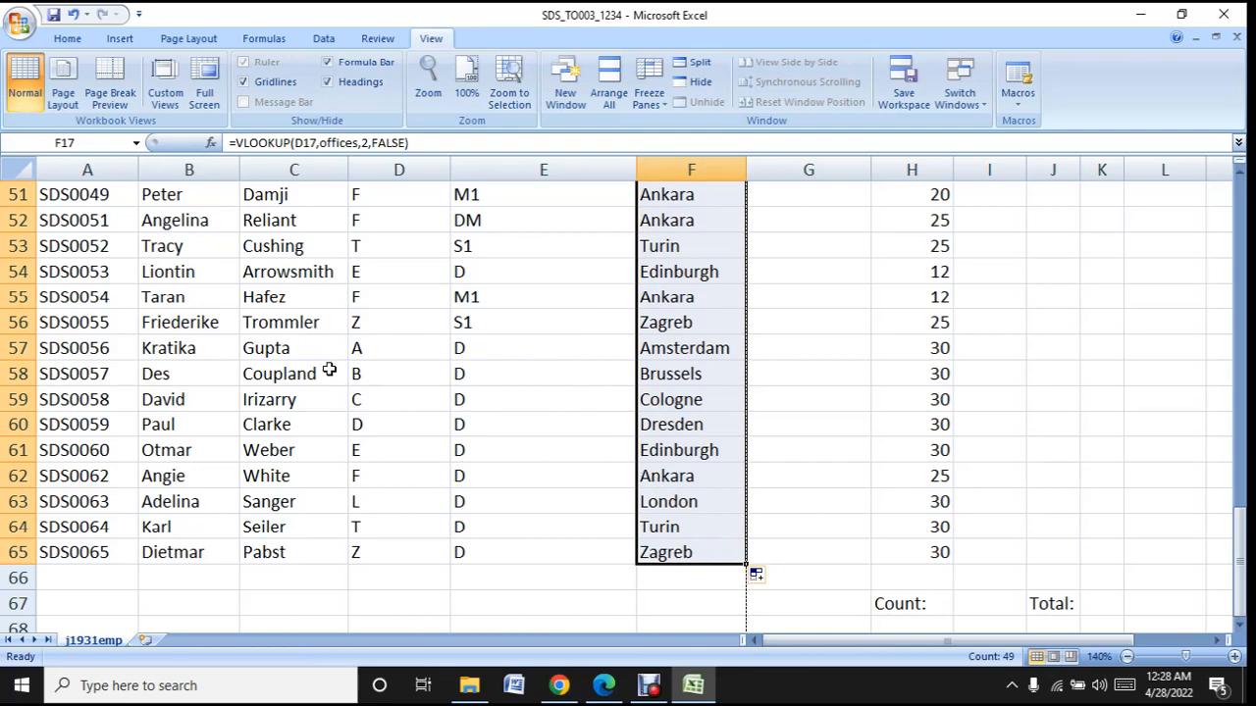
- Copy the job description lookup from G17 down to row 65 and look over the filled column
scroll(559, 408, "up", 12)
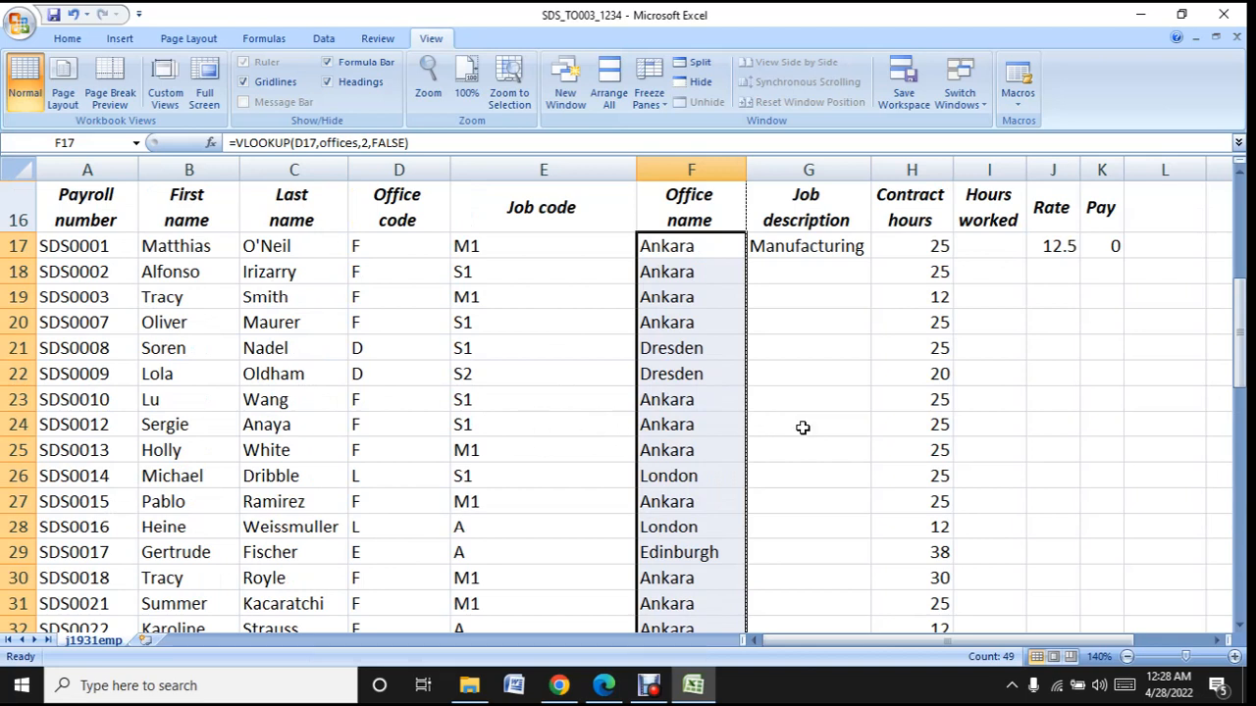
left_click(857, 253)
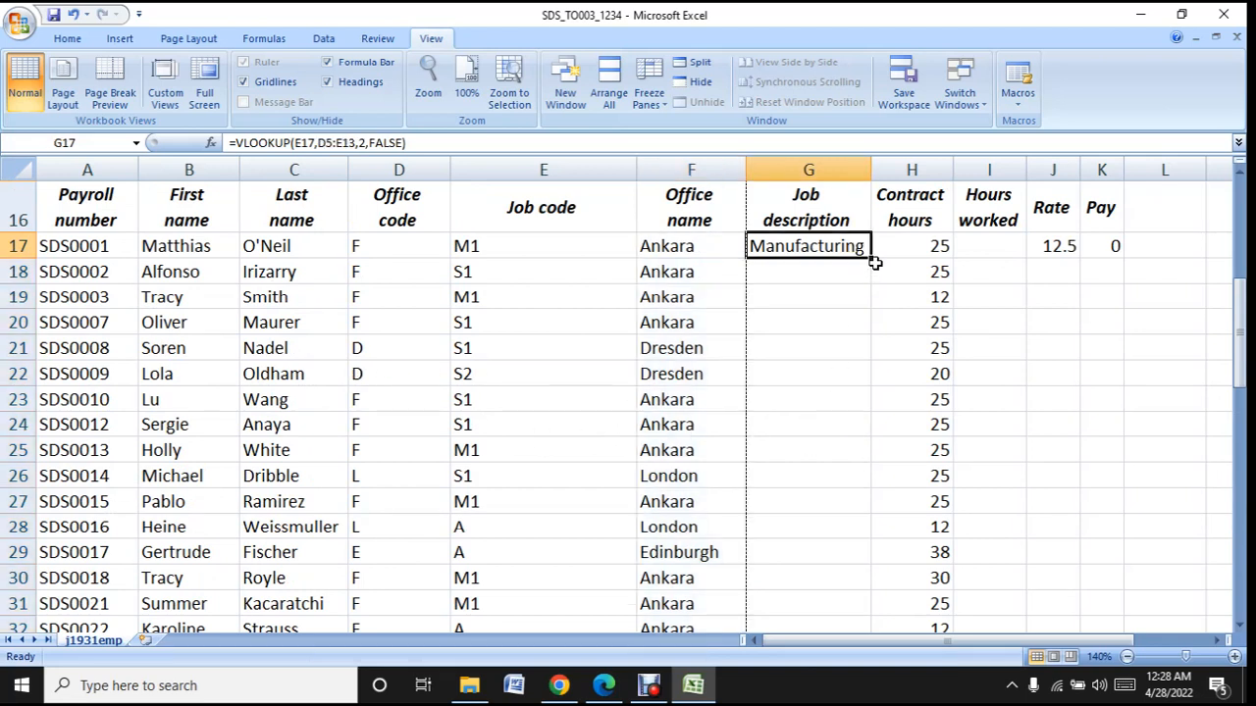
left_click_drag(876, 258, 863, 592)
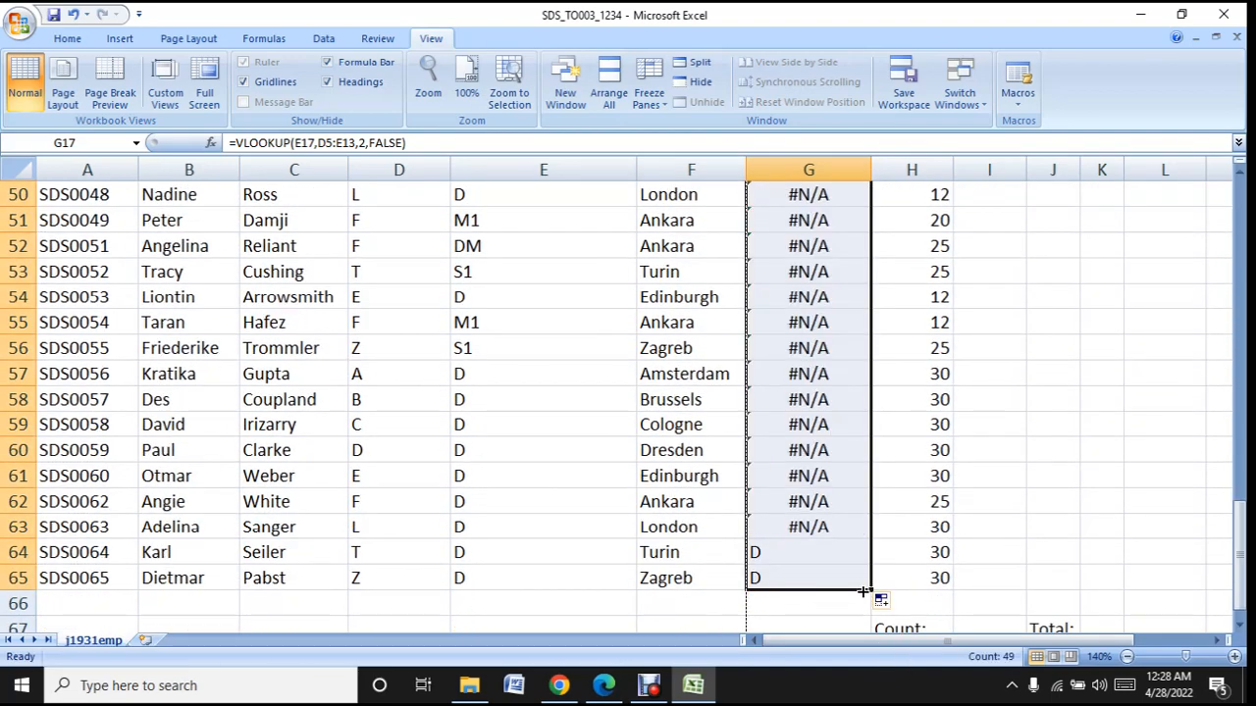
scroll(818, 464, "up", 16)
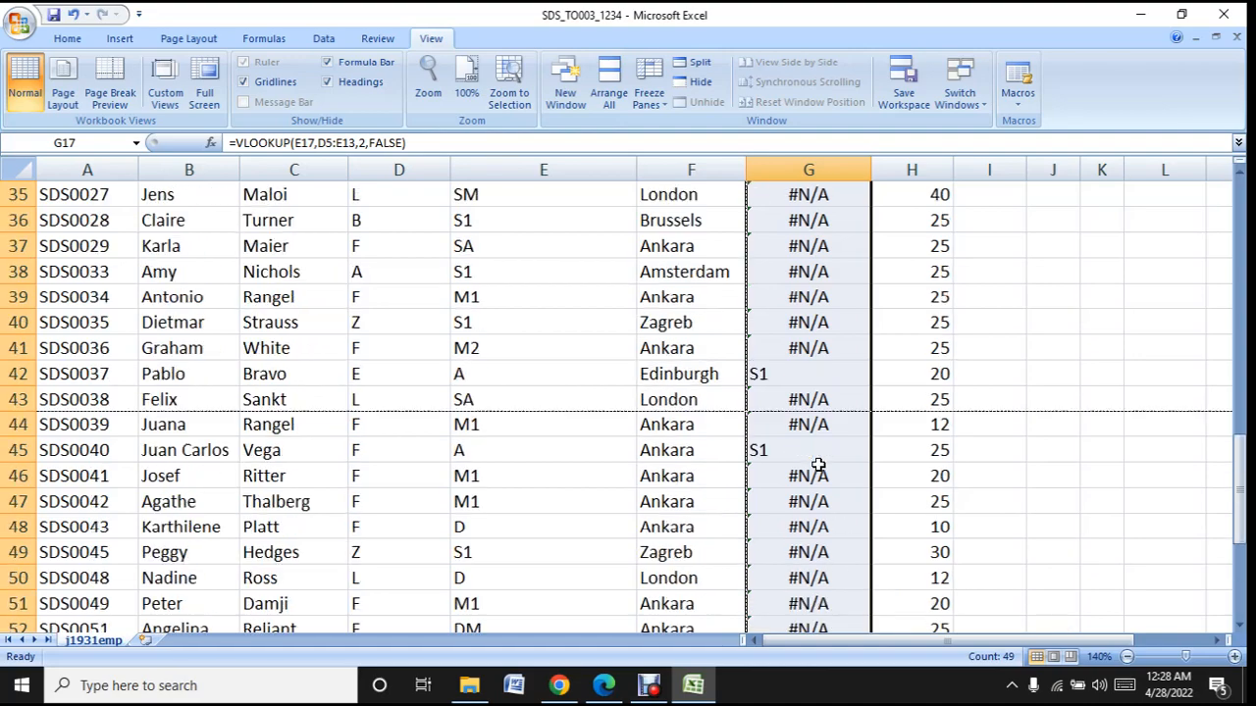
scroll(818, 464, "down", 5)
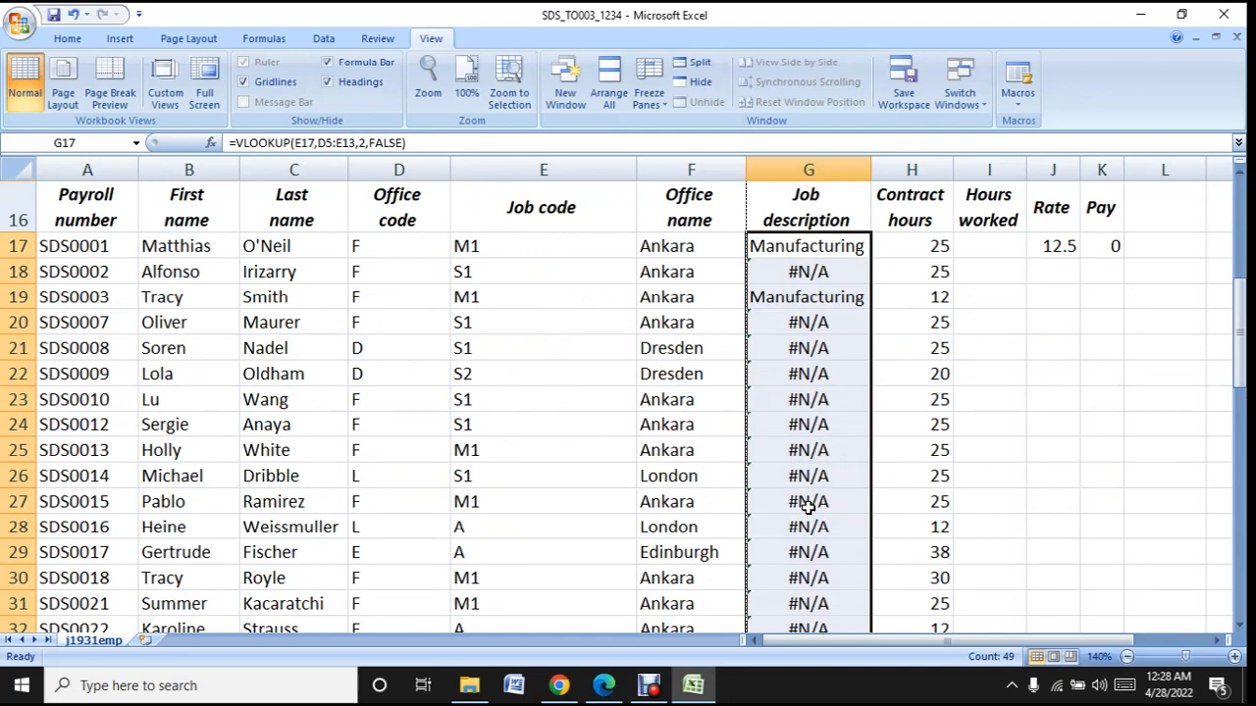
- Examine how the lookup value and the offices named range are written in the Office name formulas between F17 and F27
left_click(687, 271)
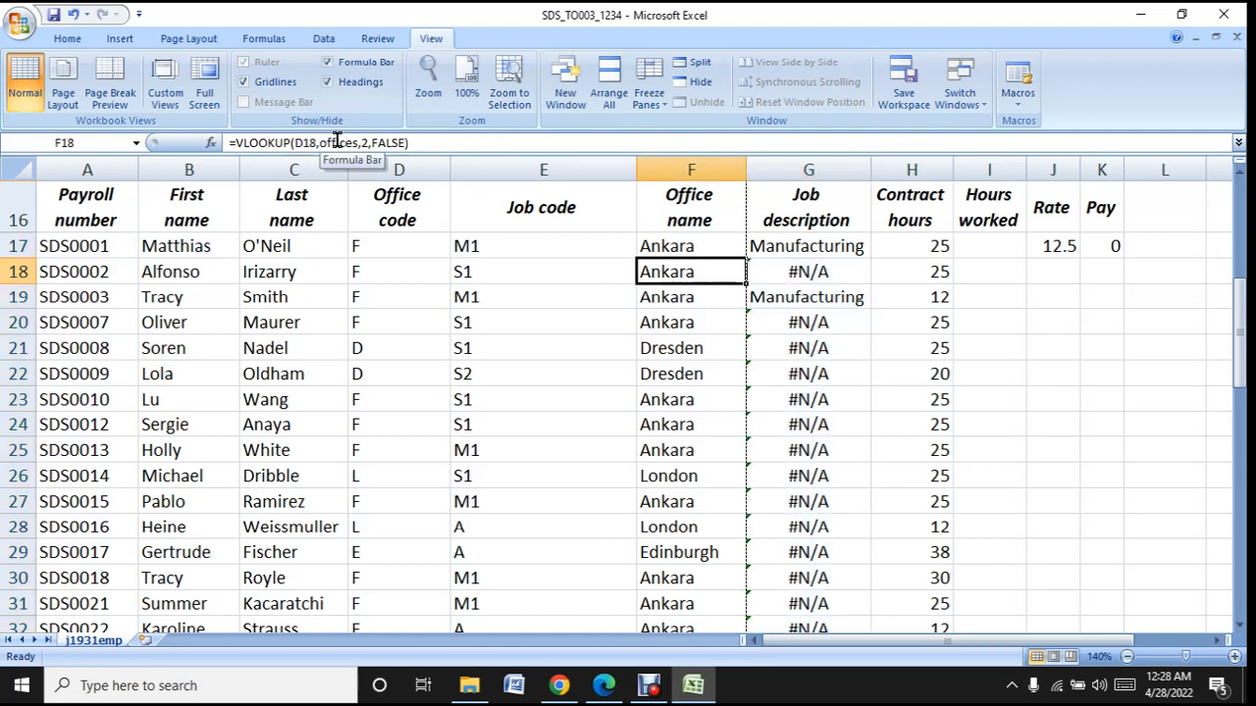
left_click(690, 251)
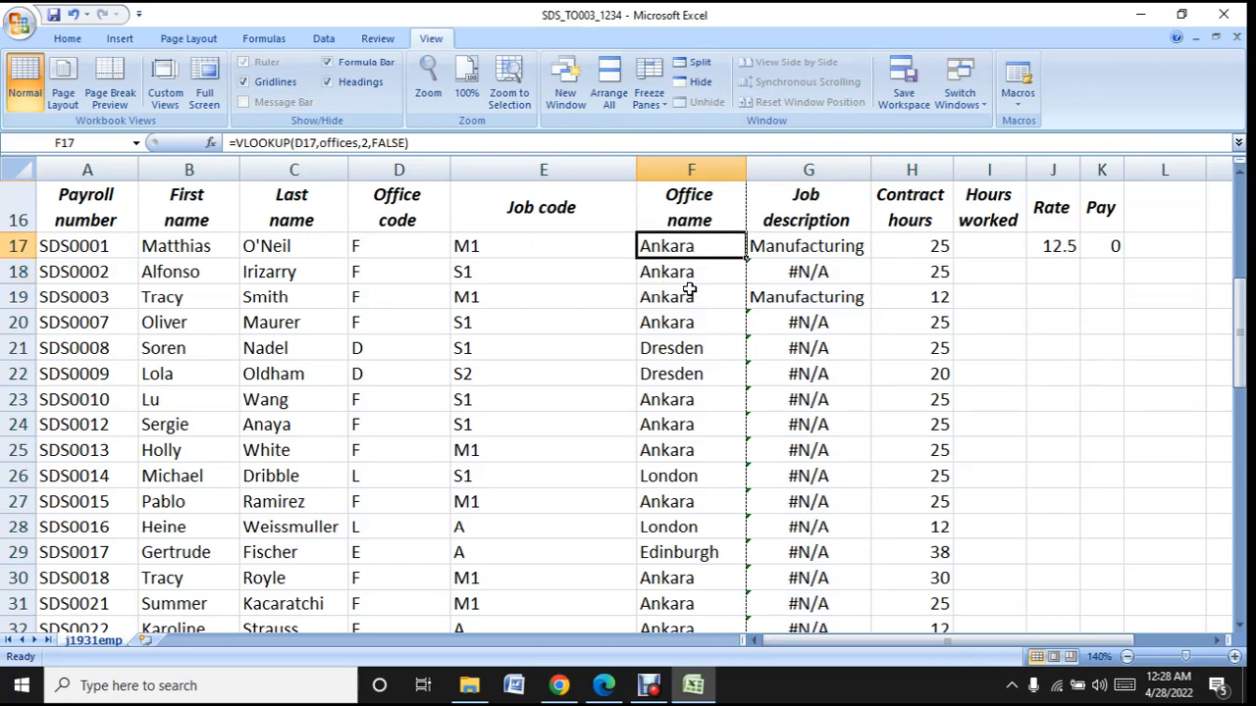
left_click(691, 290)
left_click(706, 337)
left_click(716, 415)
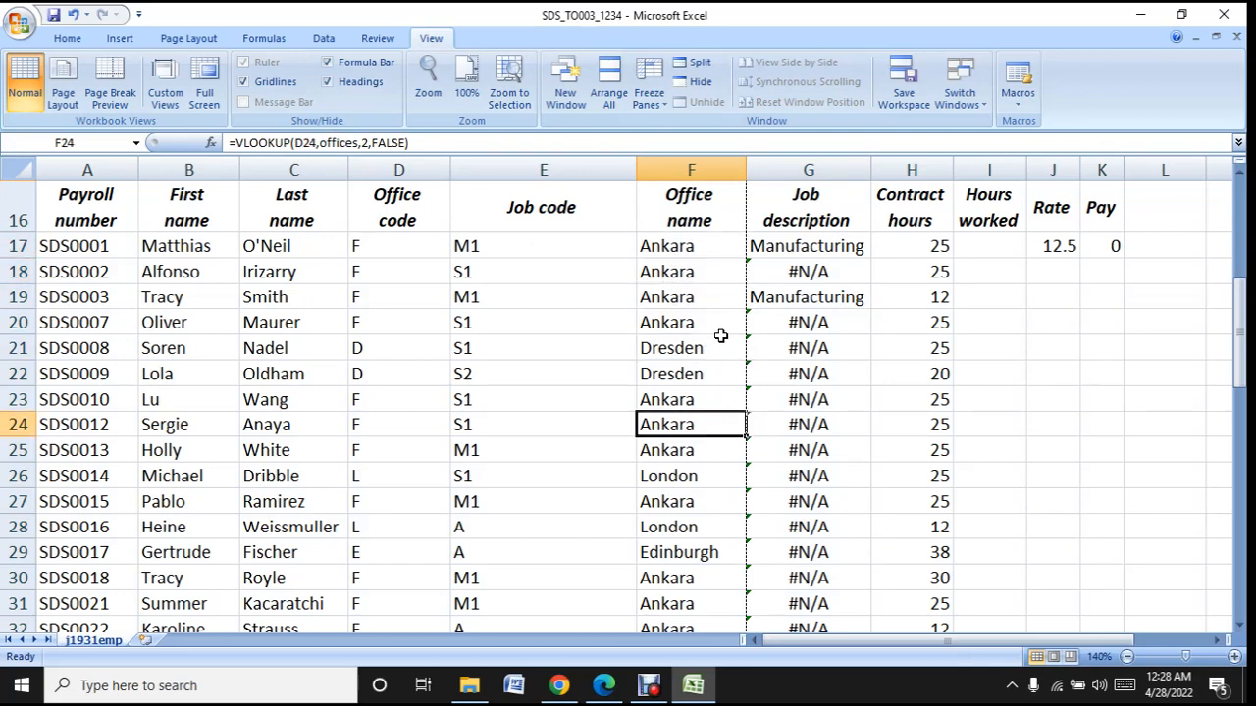
left_click(713, 512)
left_click(721, 252)
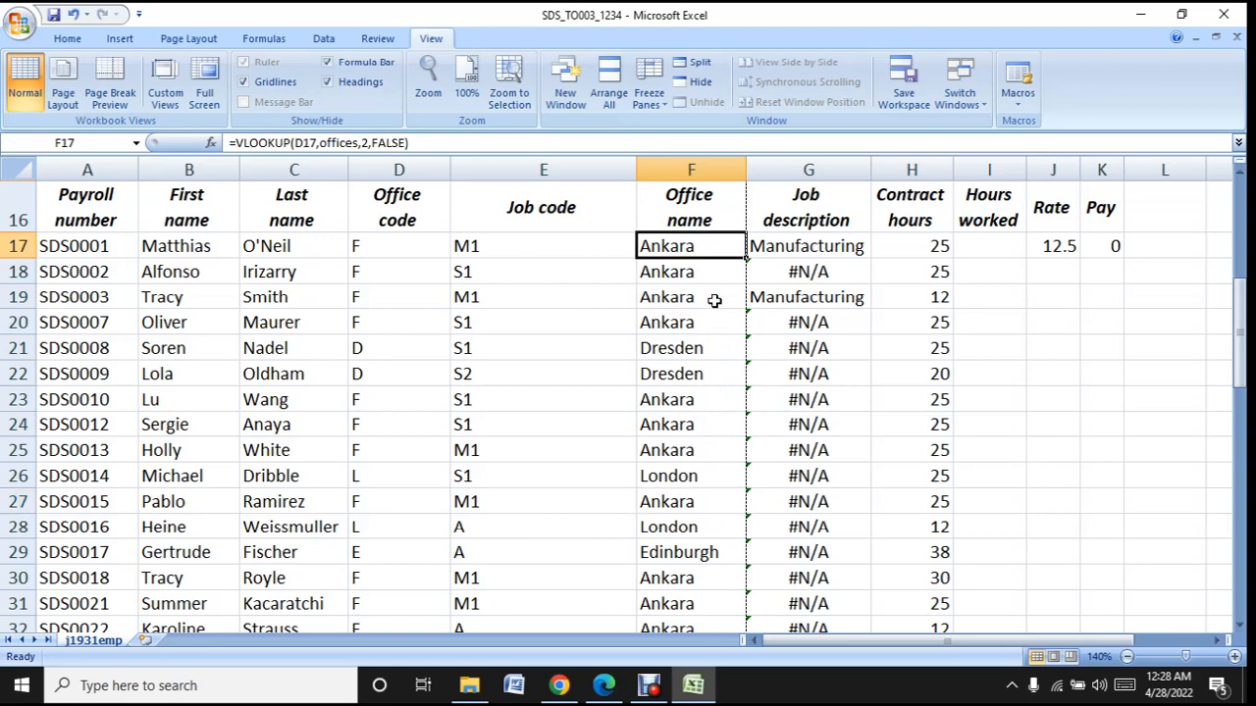
left_click(714, 300)
left_click(717, 373)
left_click(724, 496)
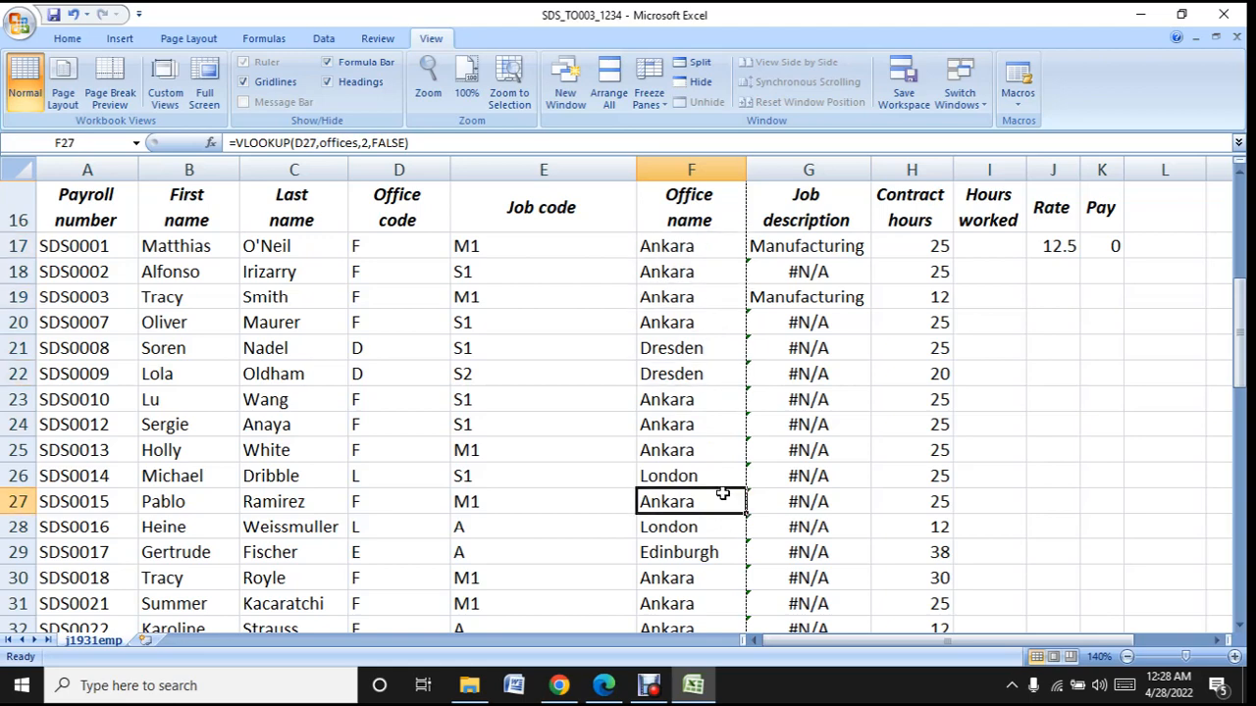
left_click(668, 415)
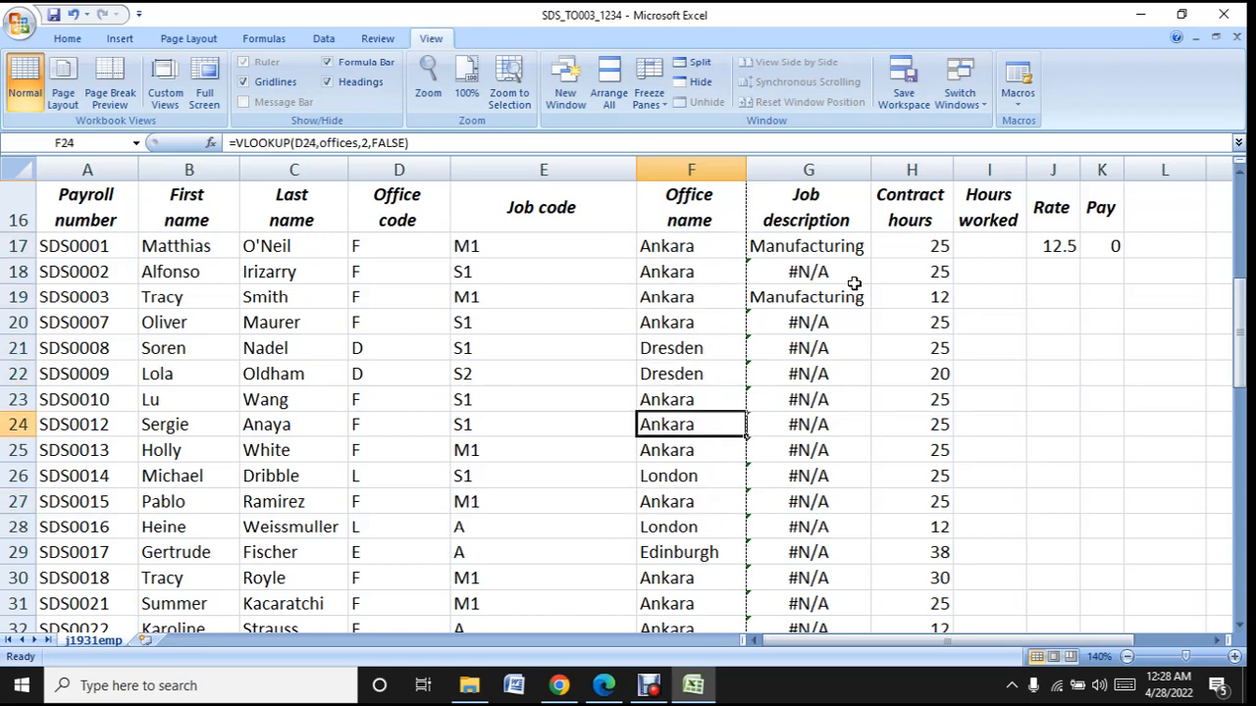
- Compare the lookup table ranges in the Job description formulas from G17 down to about row 27
left_click(827, 252)
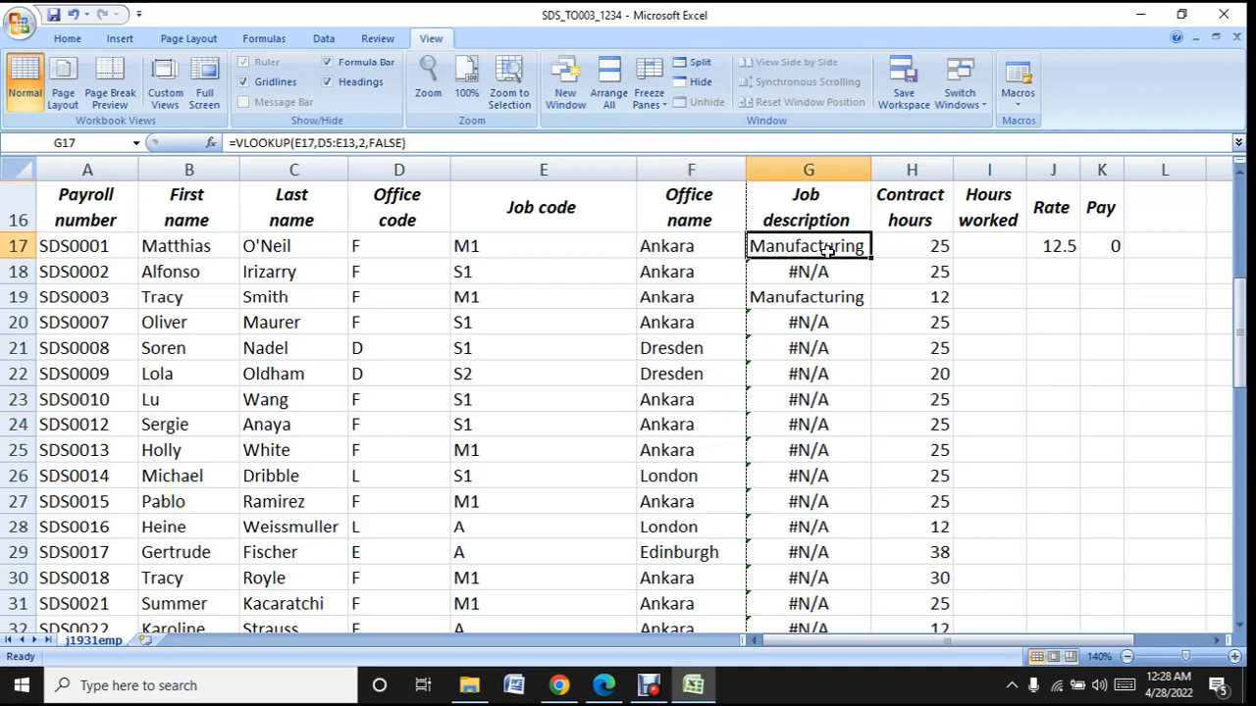
left_click(824, 269)
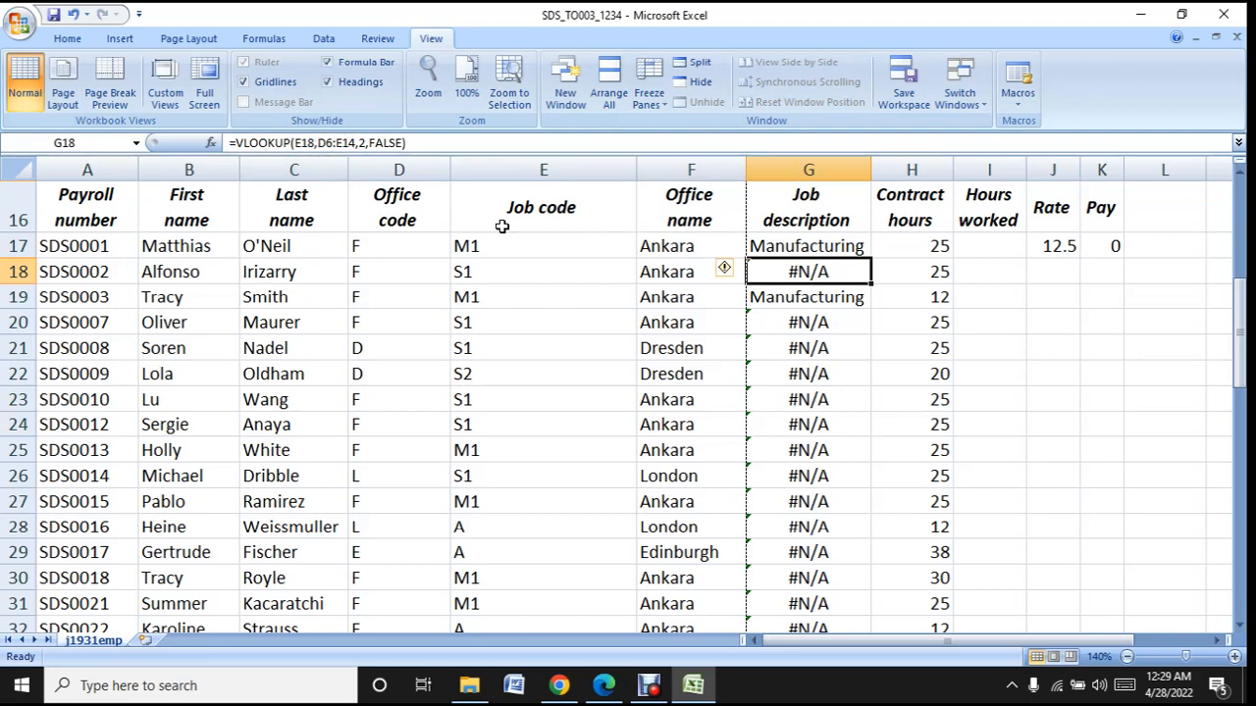
left_click(792, 343)
left_click(799, 381)
left_click(822, 447)
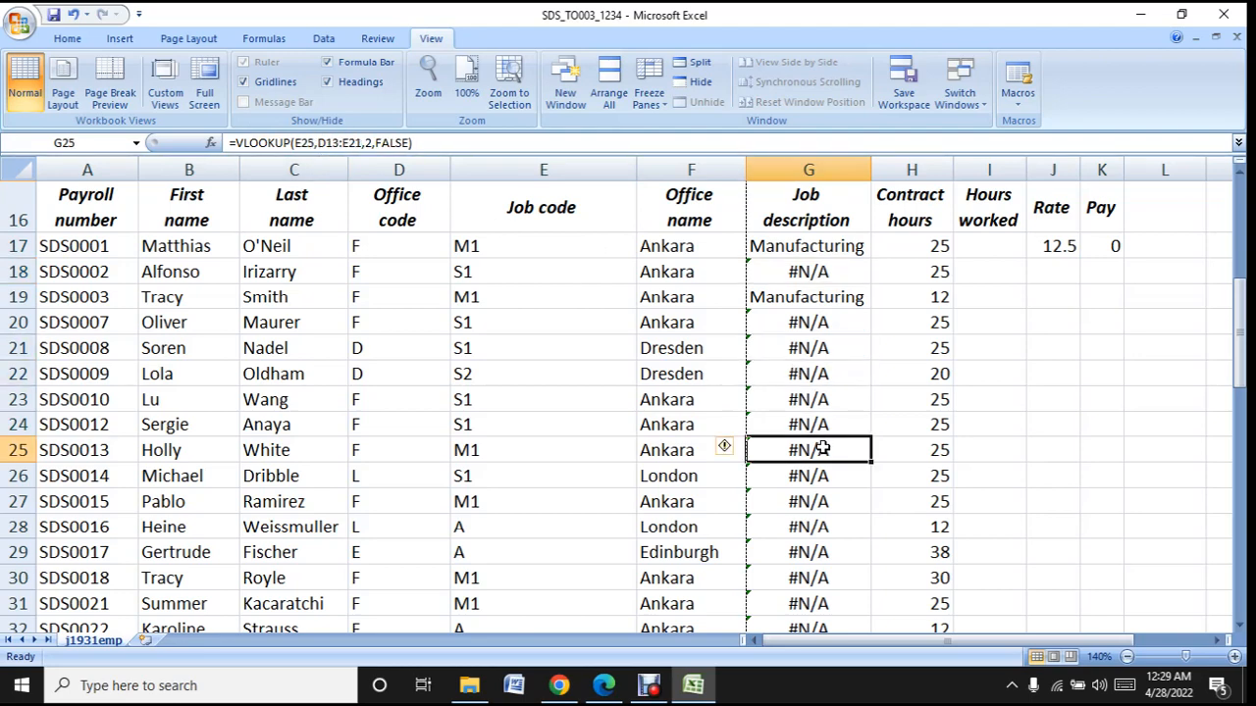
left_click(819, 495)
left_click(821, 337)
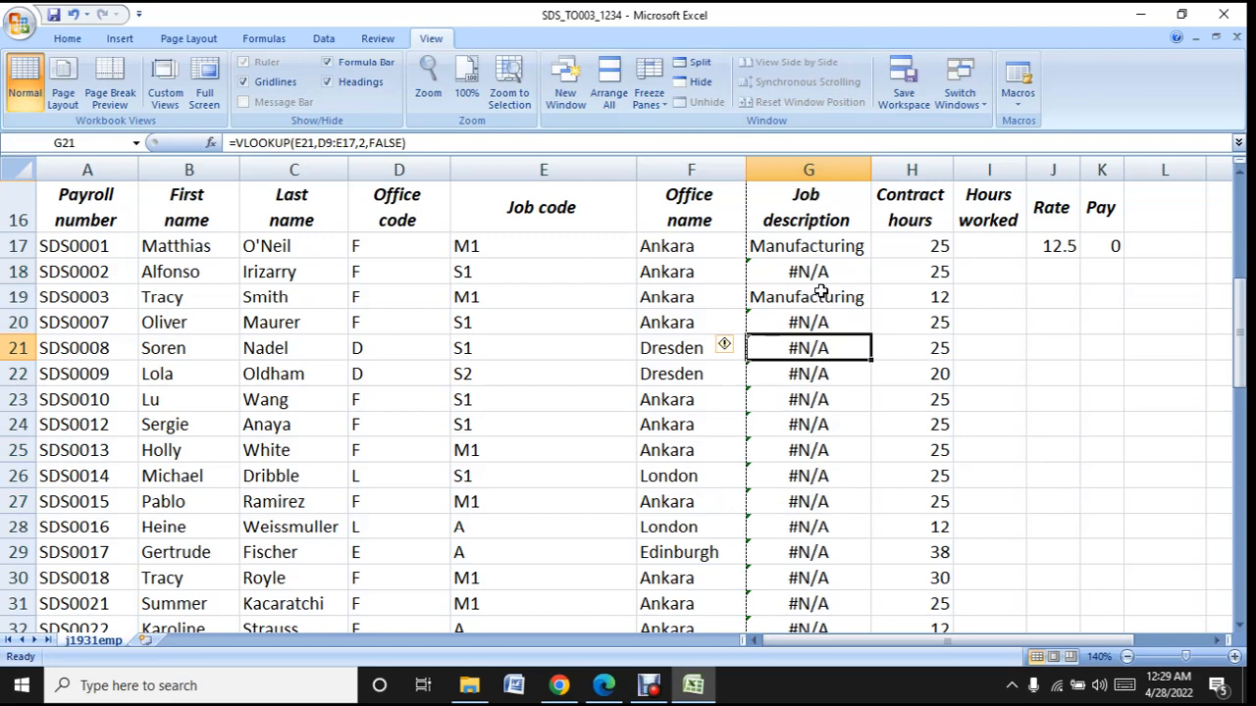
left_click(820, 289)
- Make the job table range in the G17 lookup formula absolute as $D$5:$E$13
left_click(815, 251)
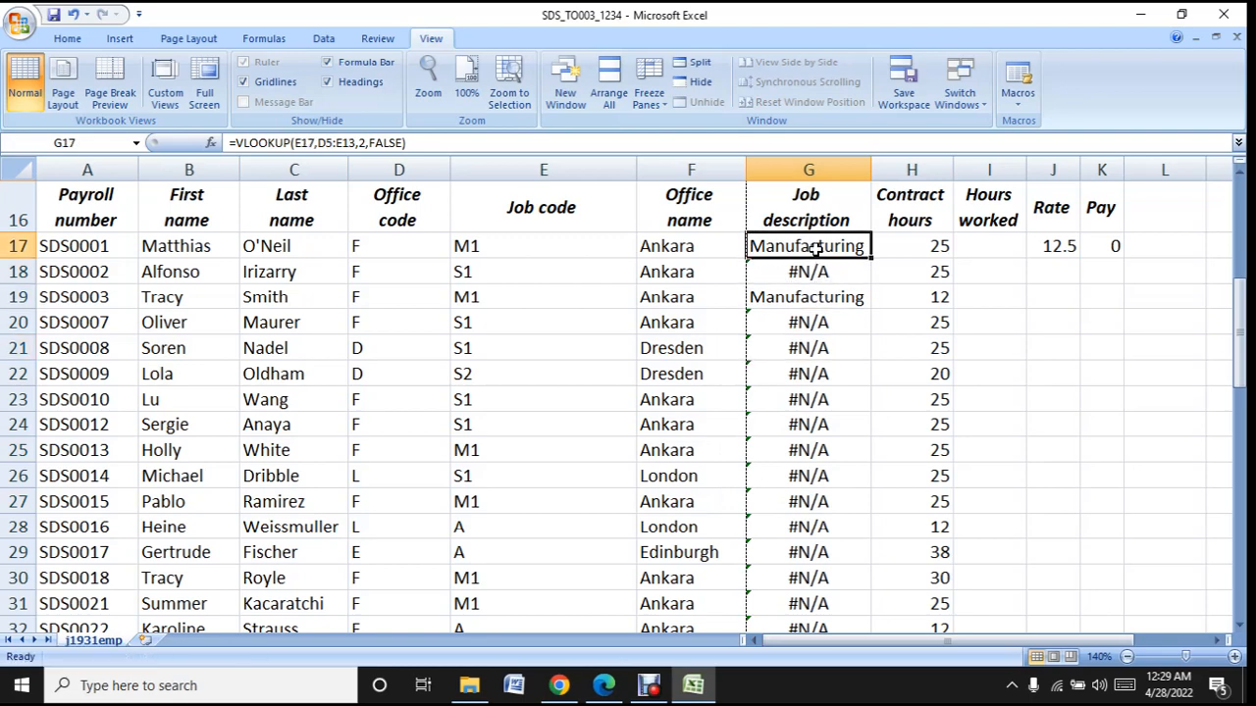
left_click(330, 142)
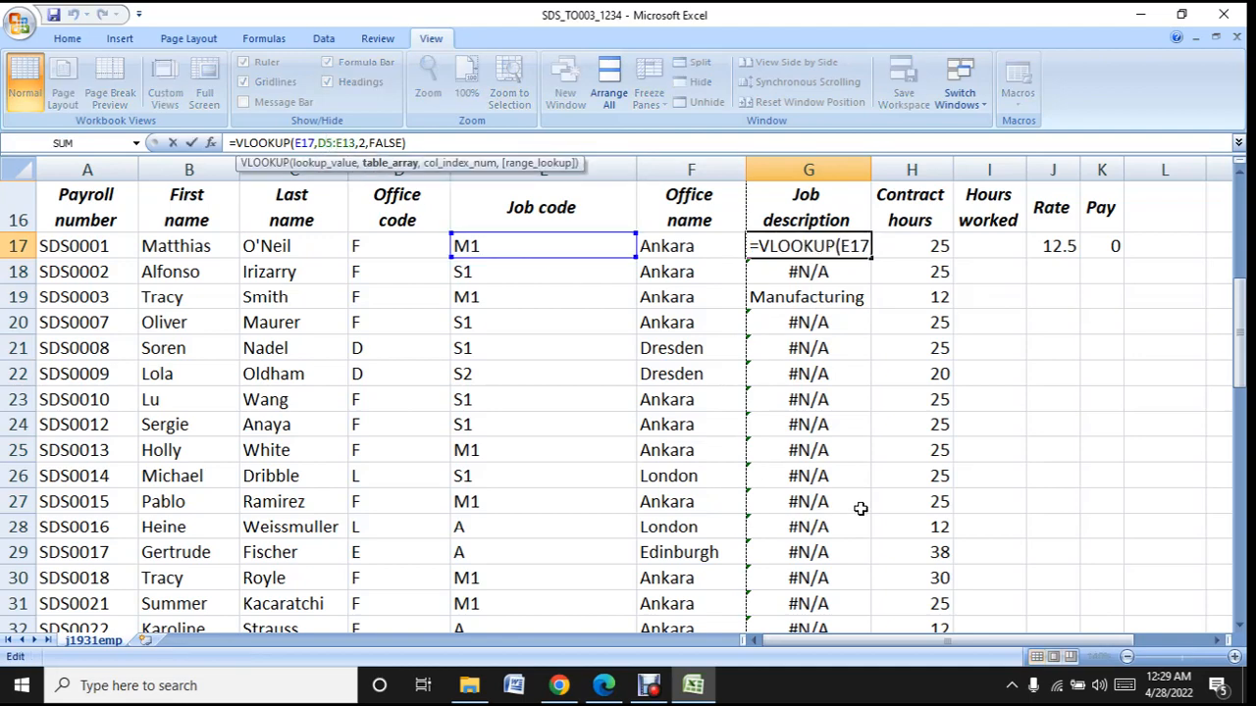
key("Left")
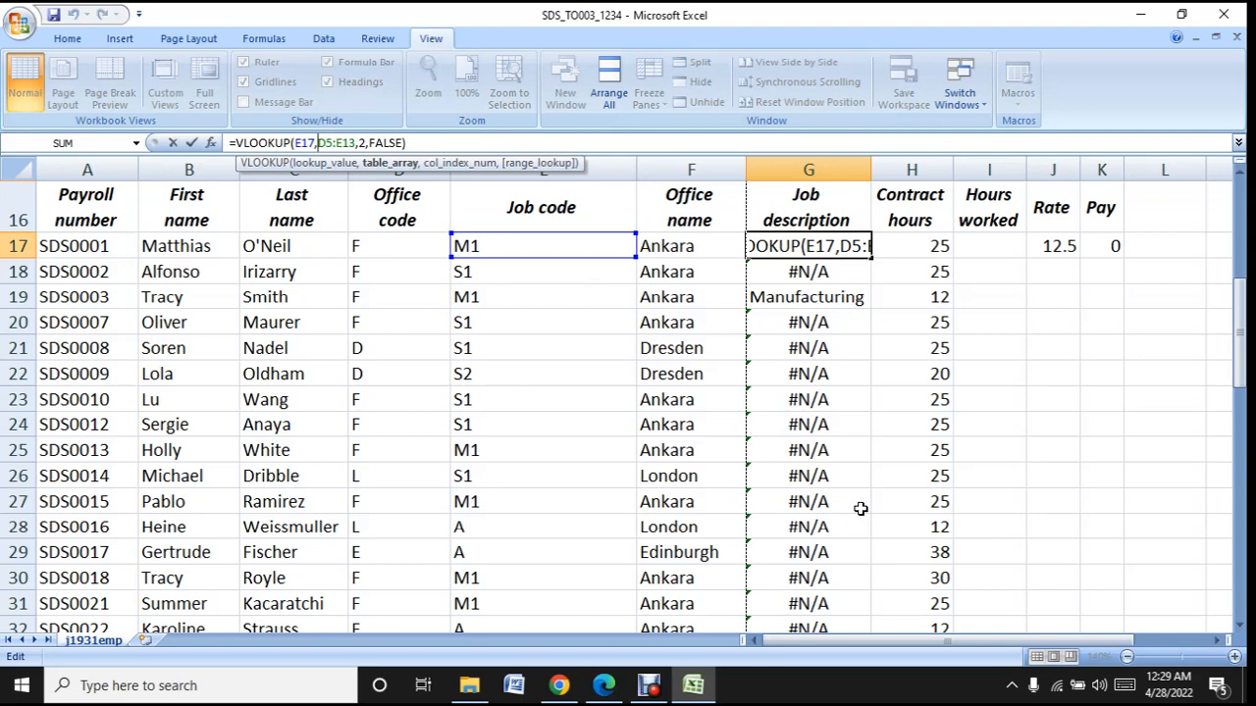
type("$D")
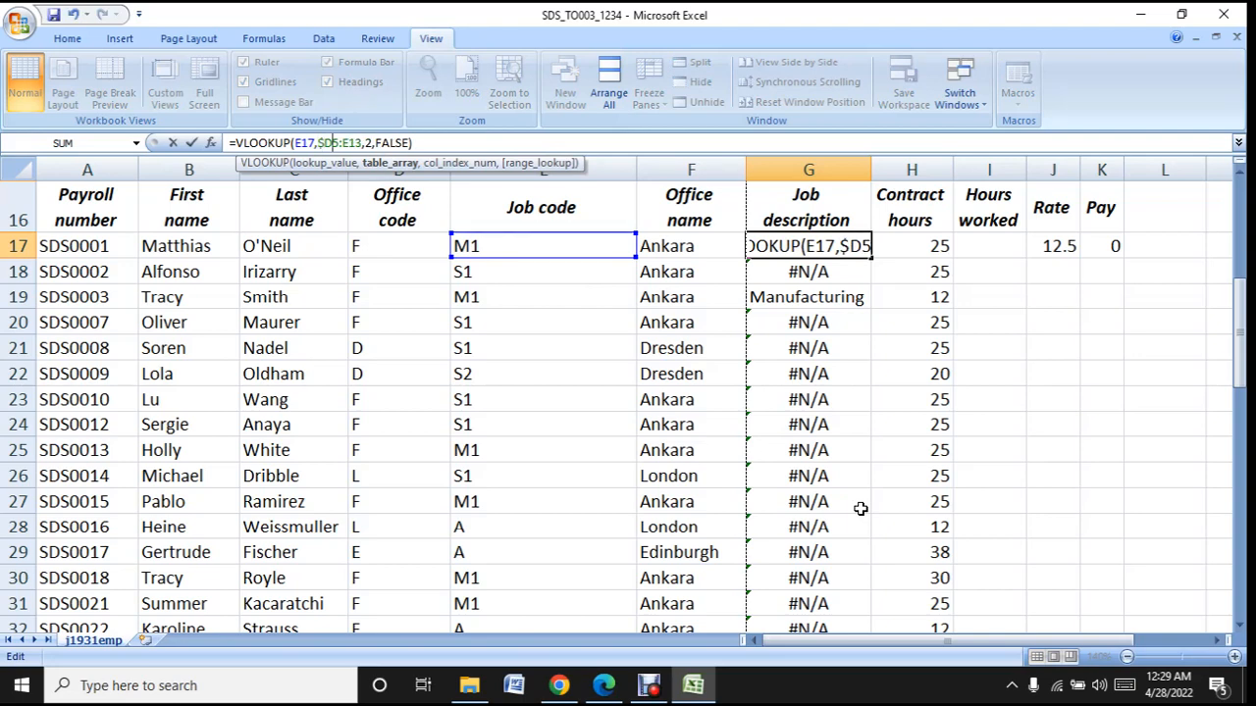
type("$5:")
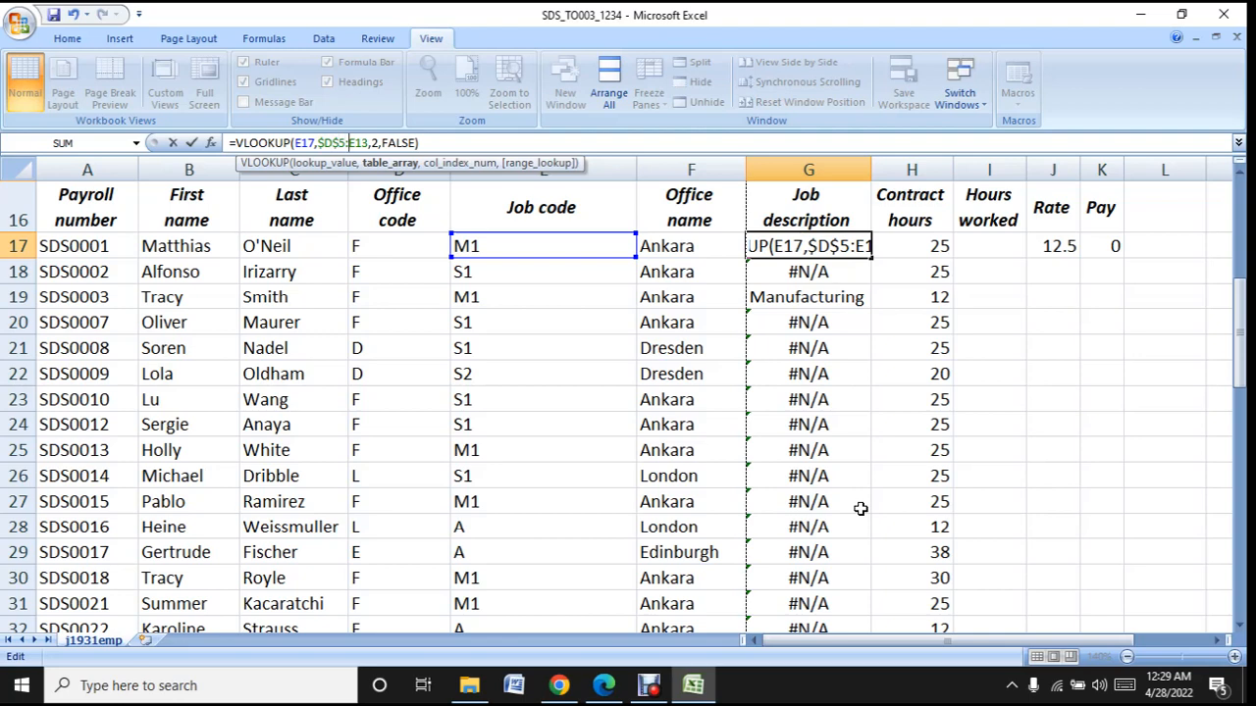
type("$")
key("Right")
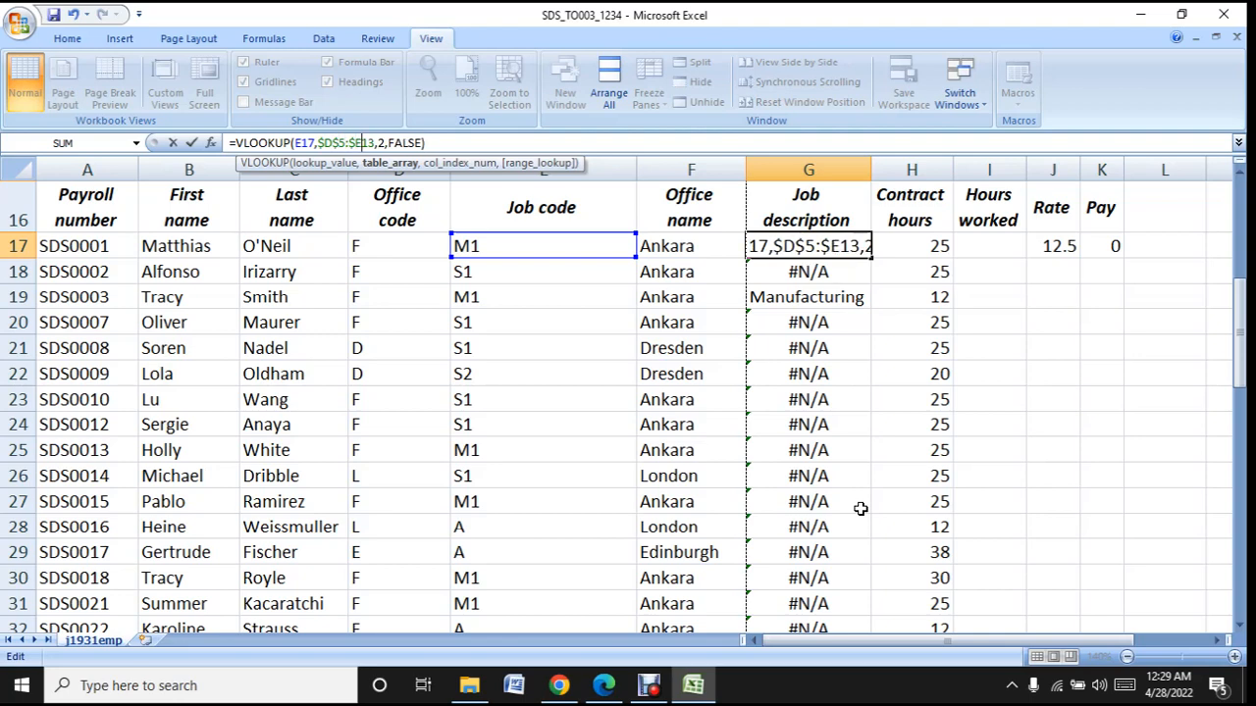
type("$")
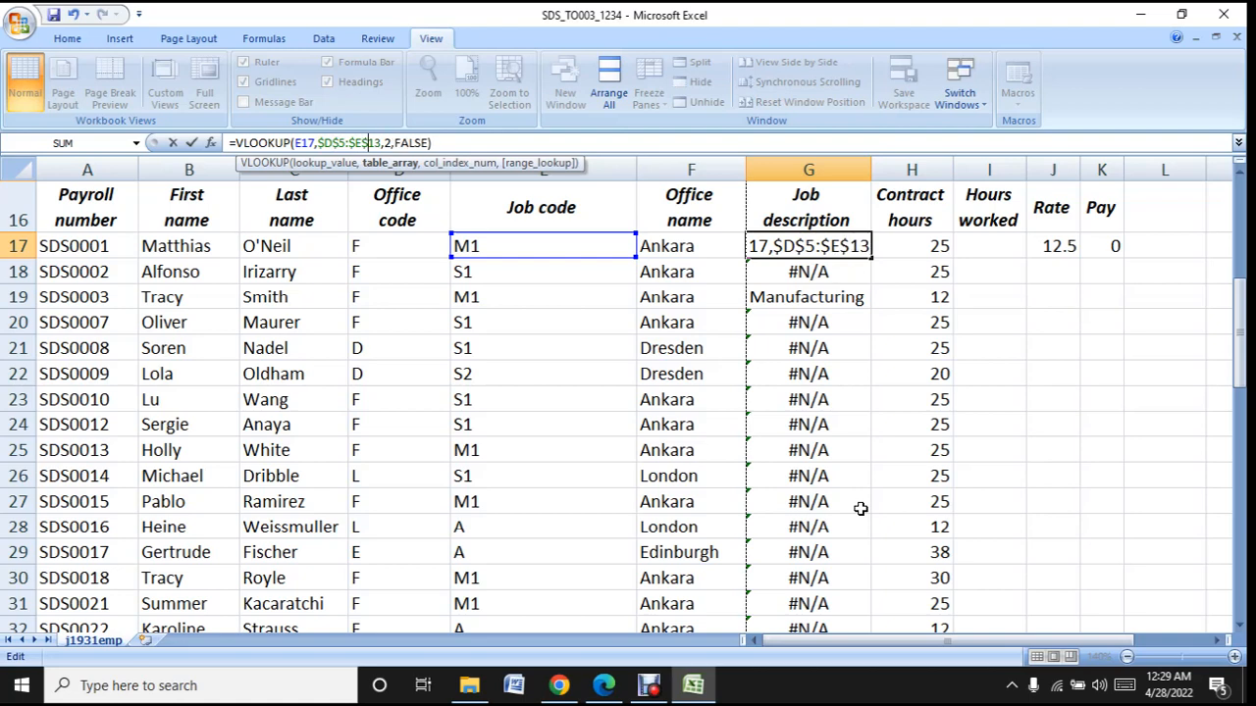
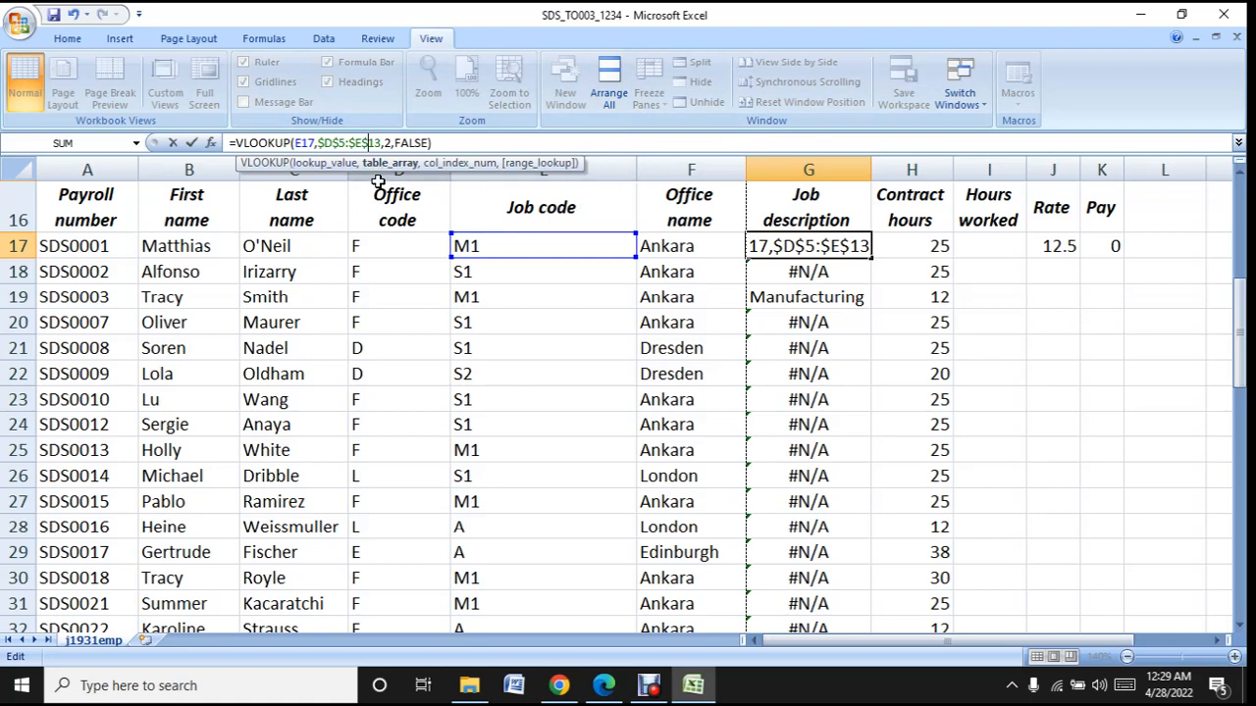
- Confirm the edited G17 lookup, copy it down to row 65 and look over the filled Job description column
key("Return")
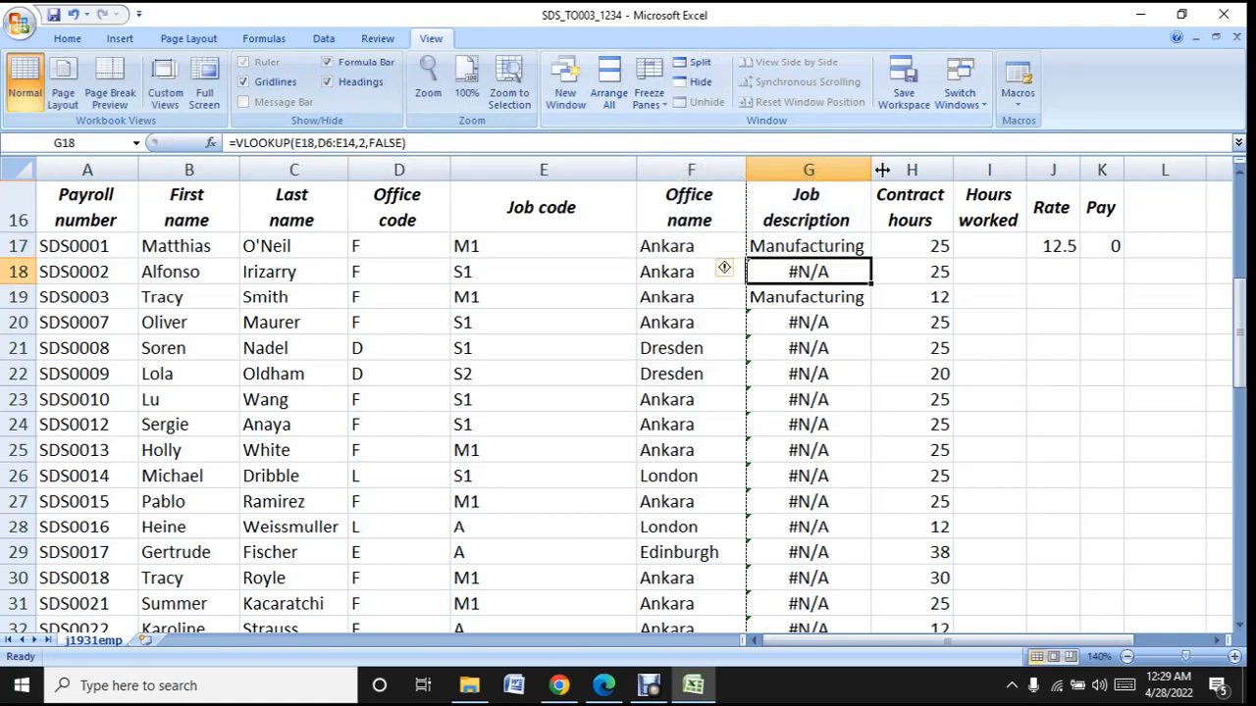
left_click(861, 250)
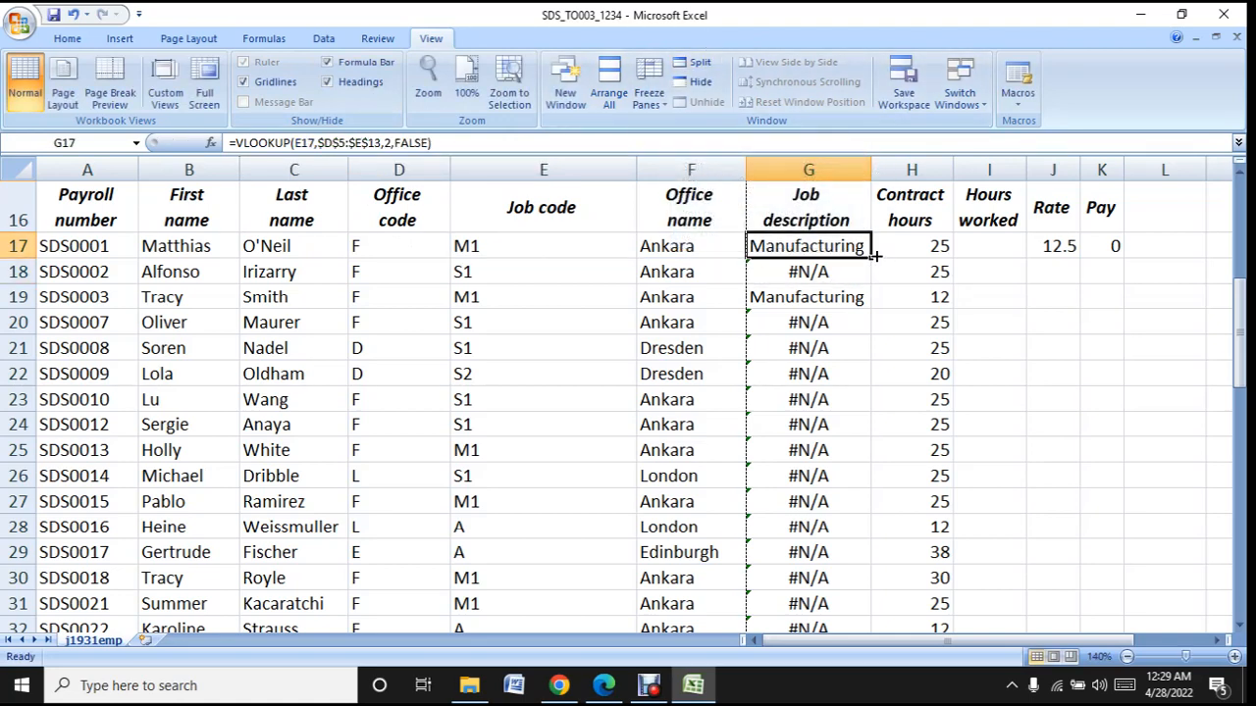
left_click_drag(870, 258, 872, 593)
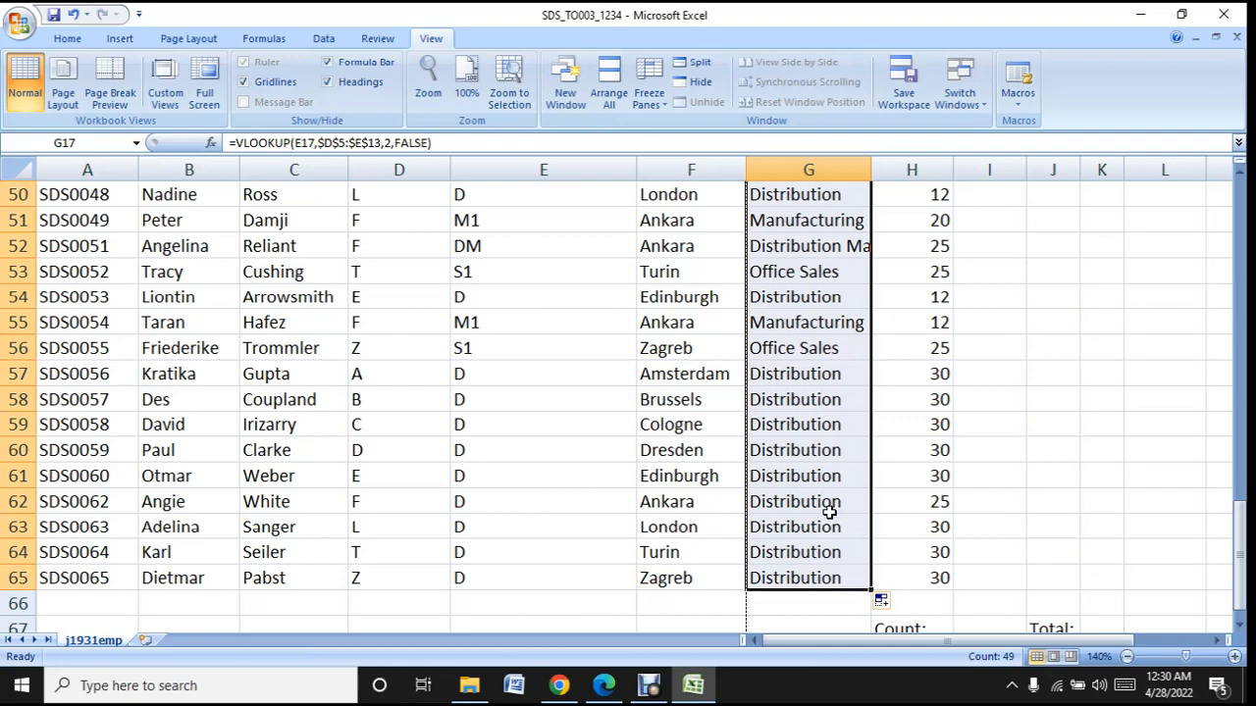
scroll(829, 512, "up", 16)
scroll(829, 513, "down", 3)
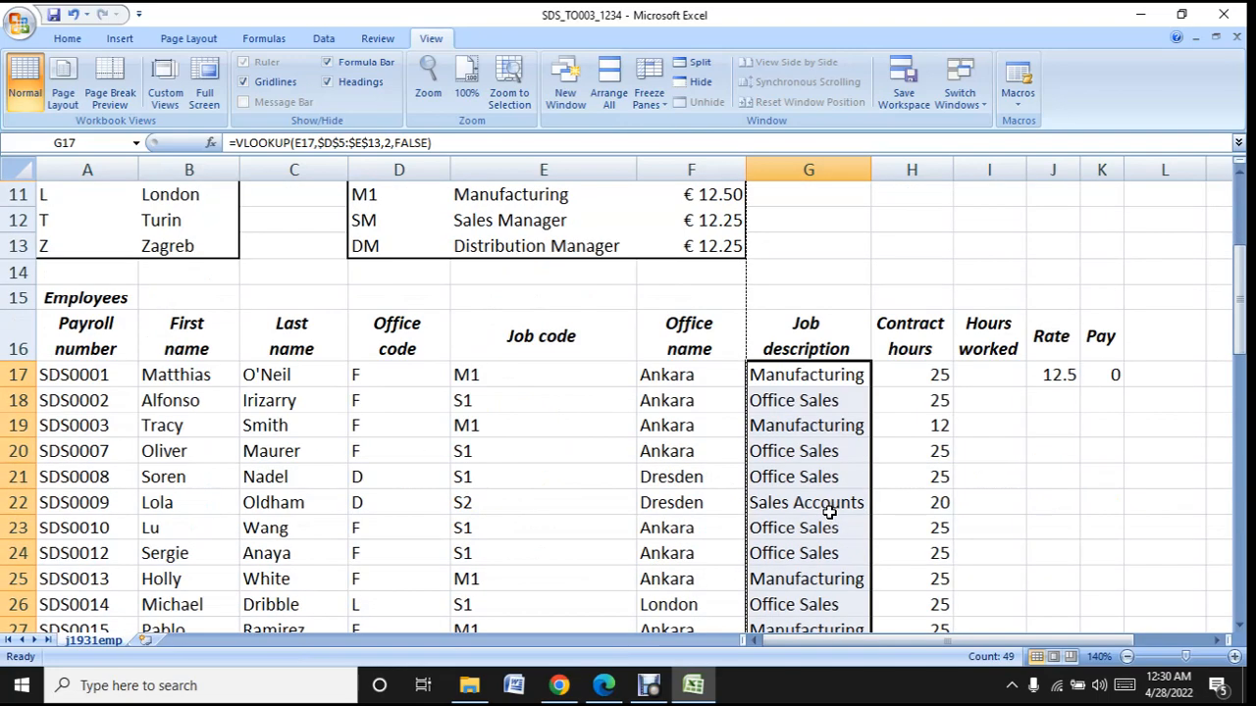
- Copy the rate lookup from J17 down to row 65 and compare the table ranges in the formulas between J18 and J23
left_click(1046, 375)
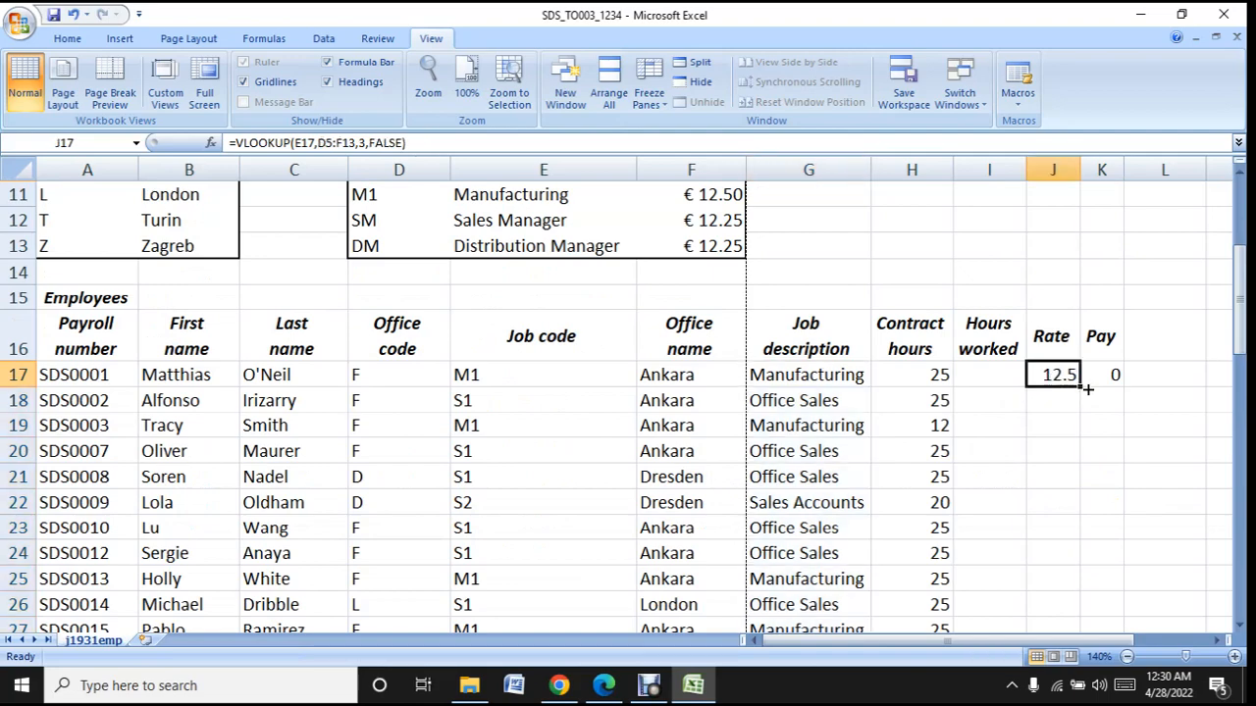
left_click_drag(1081, 387, 1081, 582)
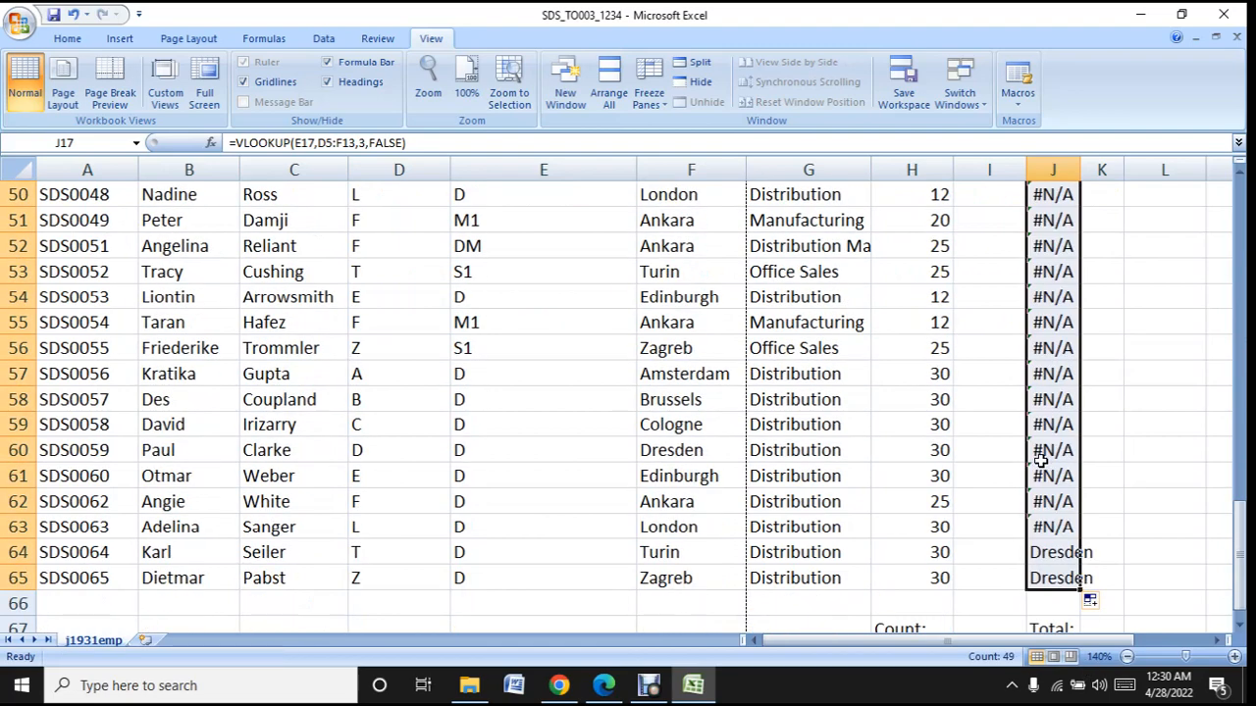
scroll(1045, 421, "up", 16)
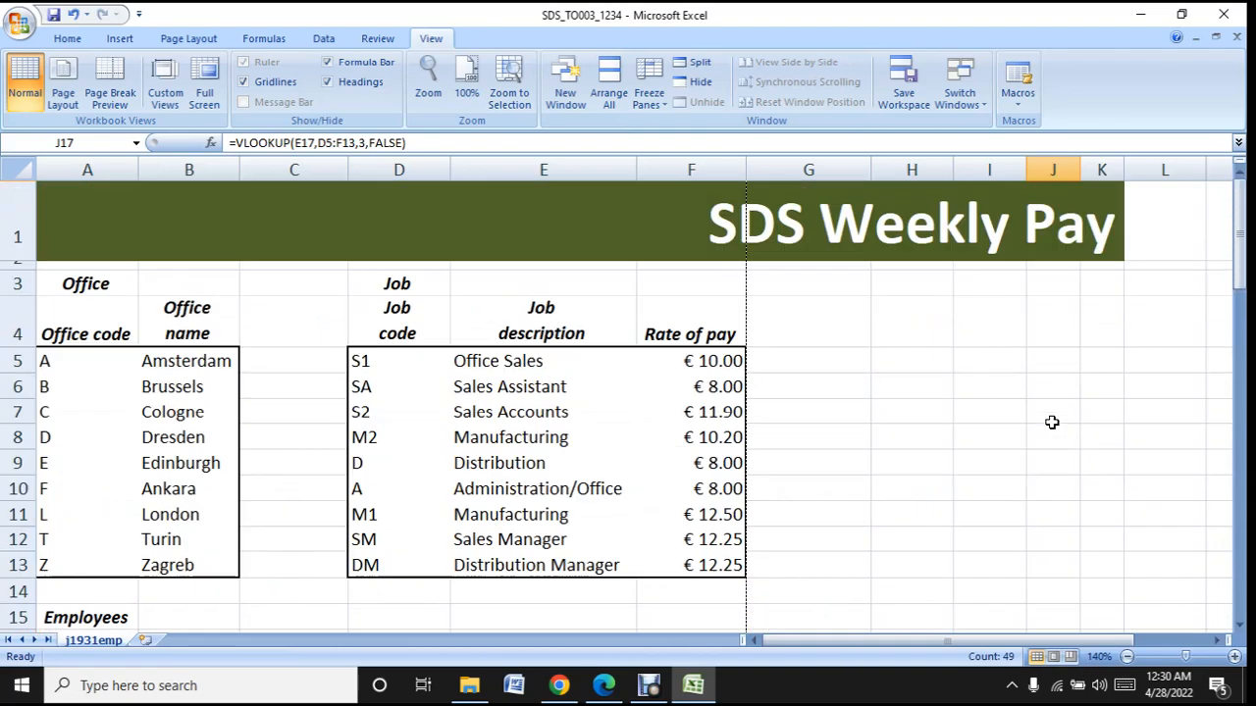
scroll(1051, 421, "down", 3)
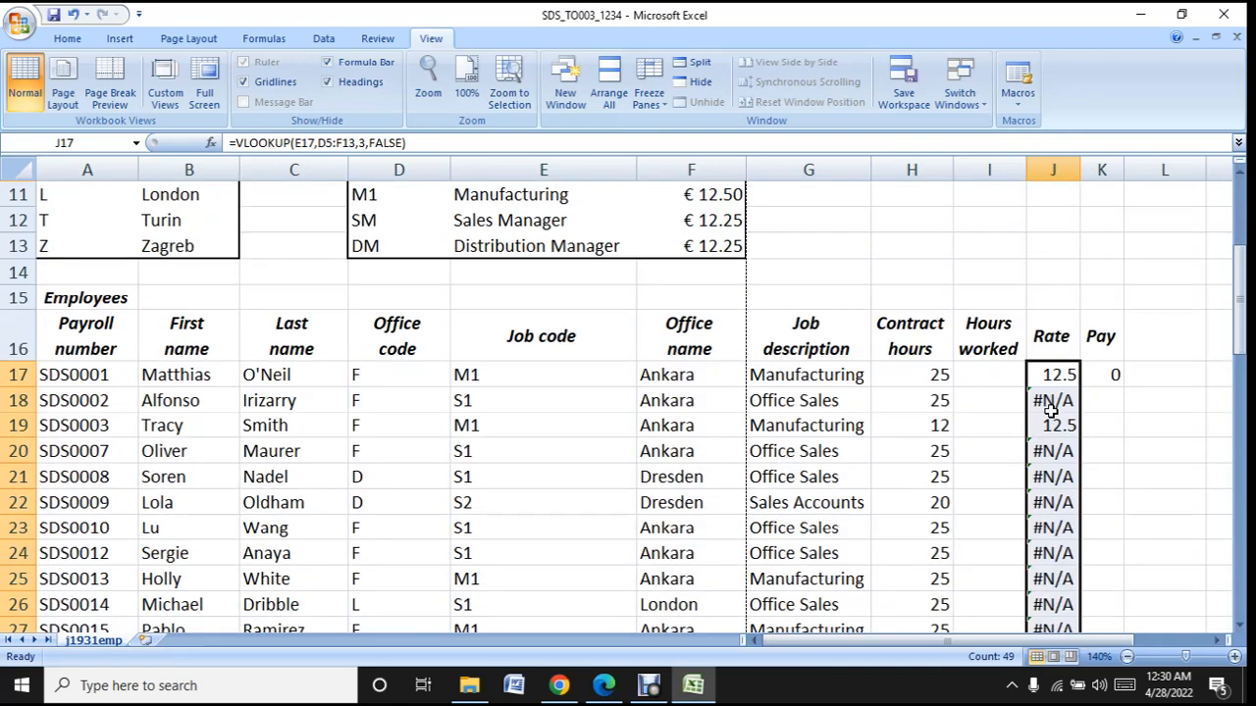
left_click(1053, 400)
left_click(1054, 449)
left_click(1059, 428)
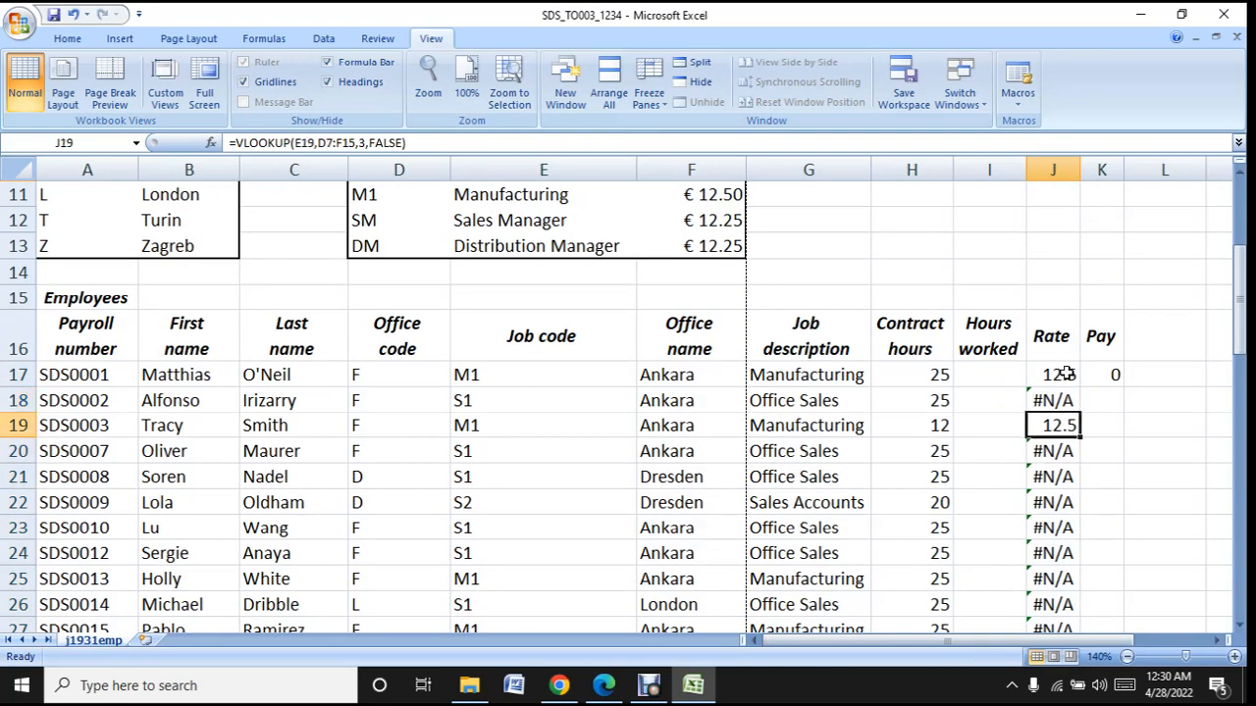
left_click(1064, 526)
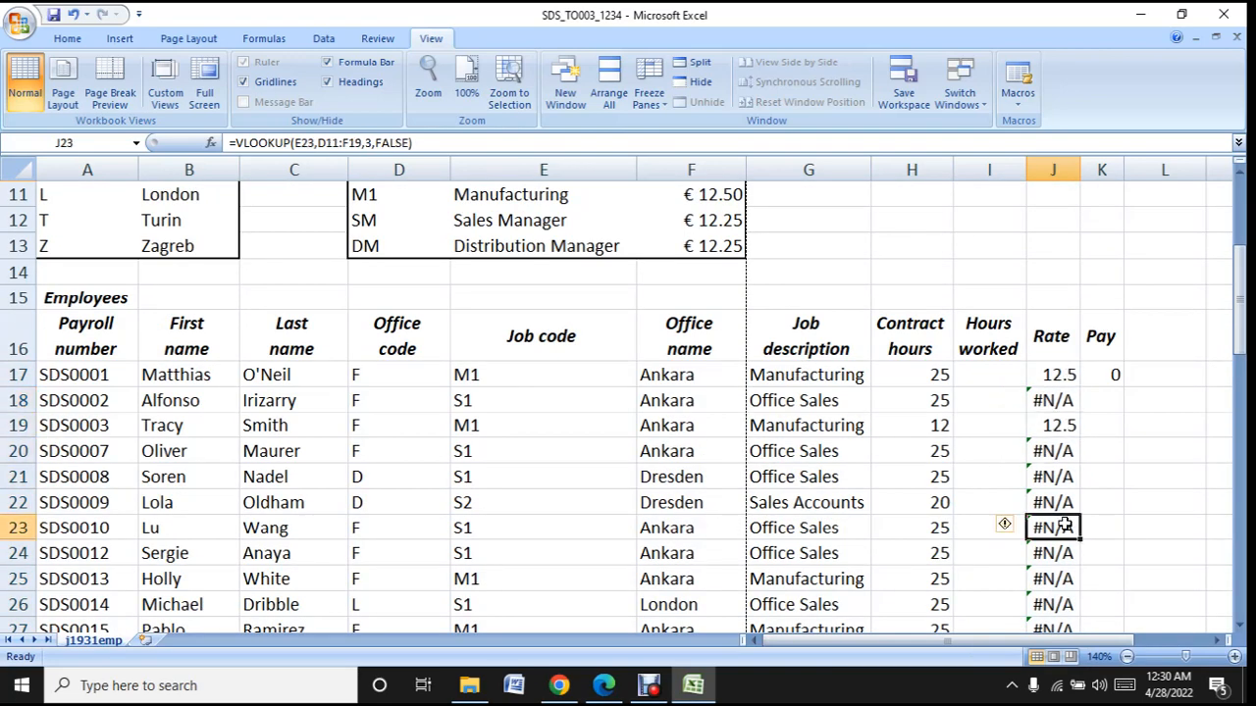
- Make the job table range in the J17 rate lookup absolute as $D$5:$F$13
left_click(1067, 374)
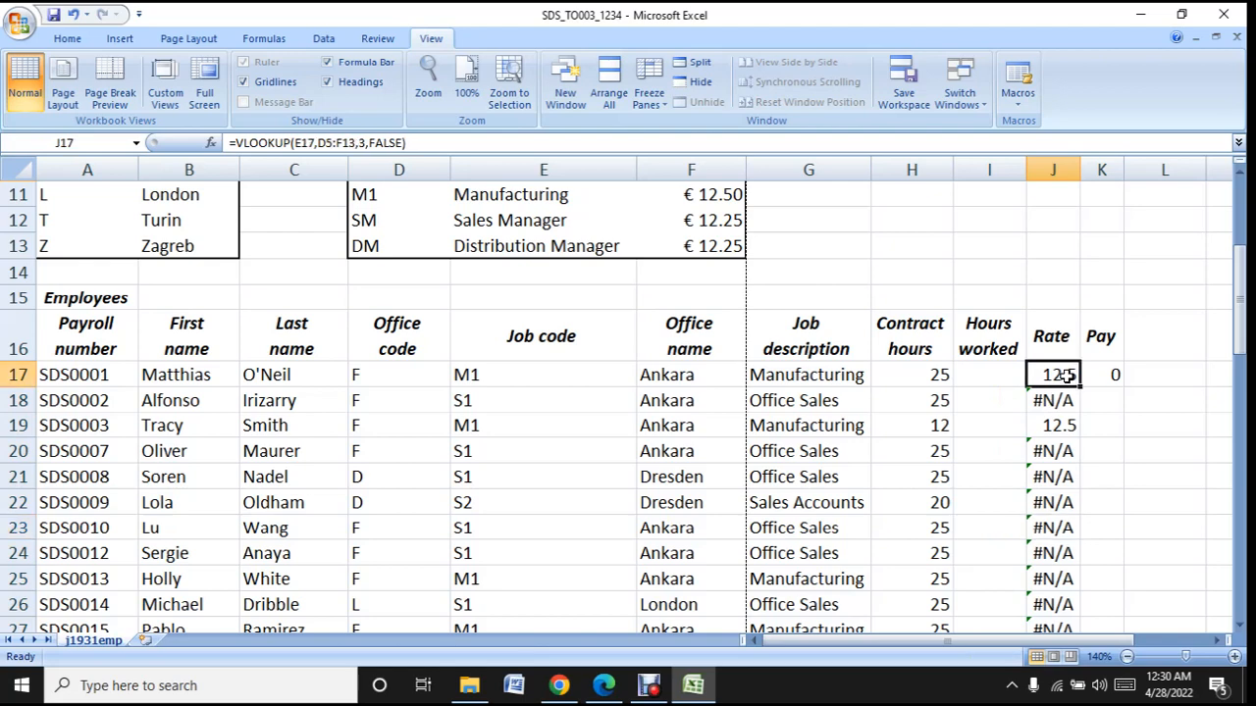
left_click(322, 143)
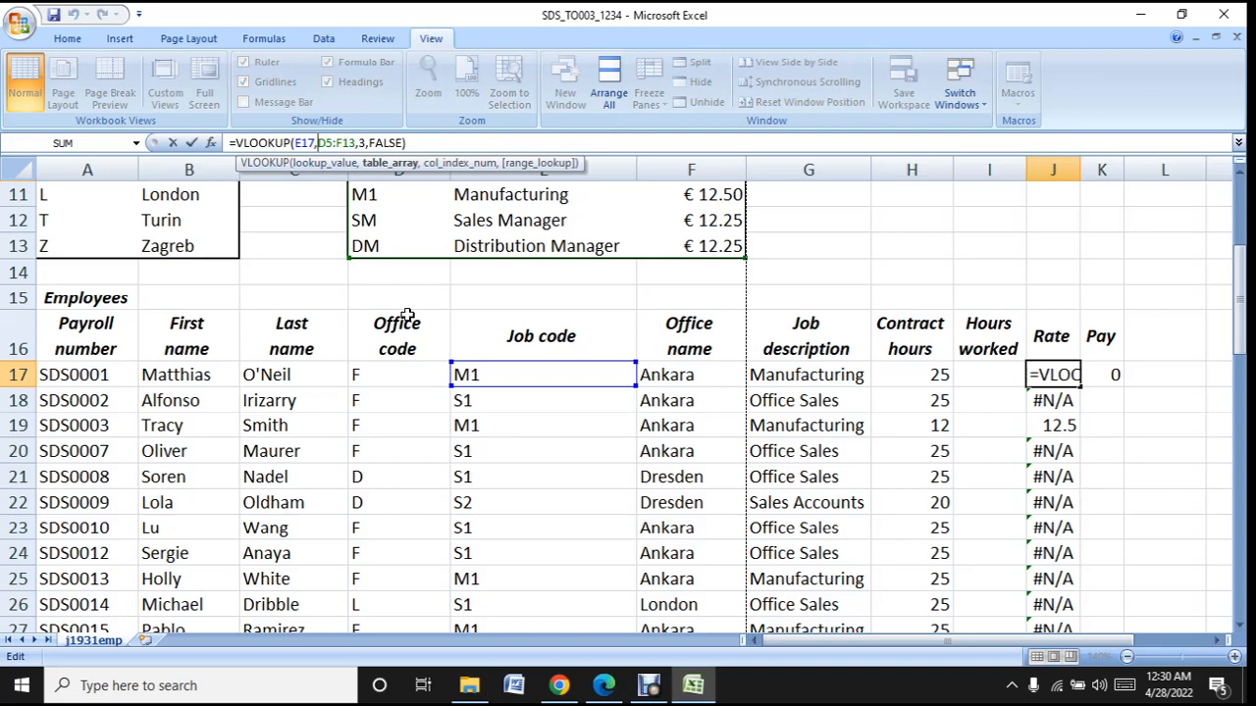
type("$")
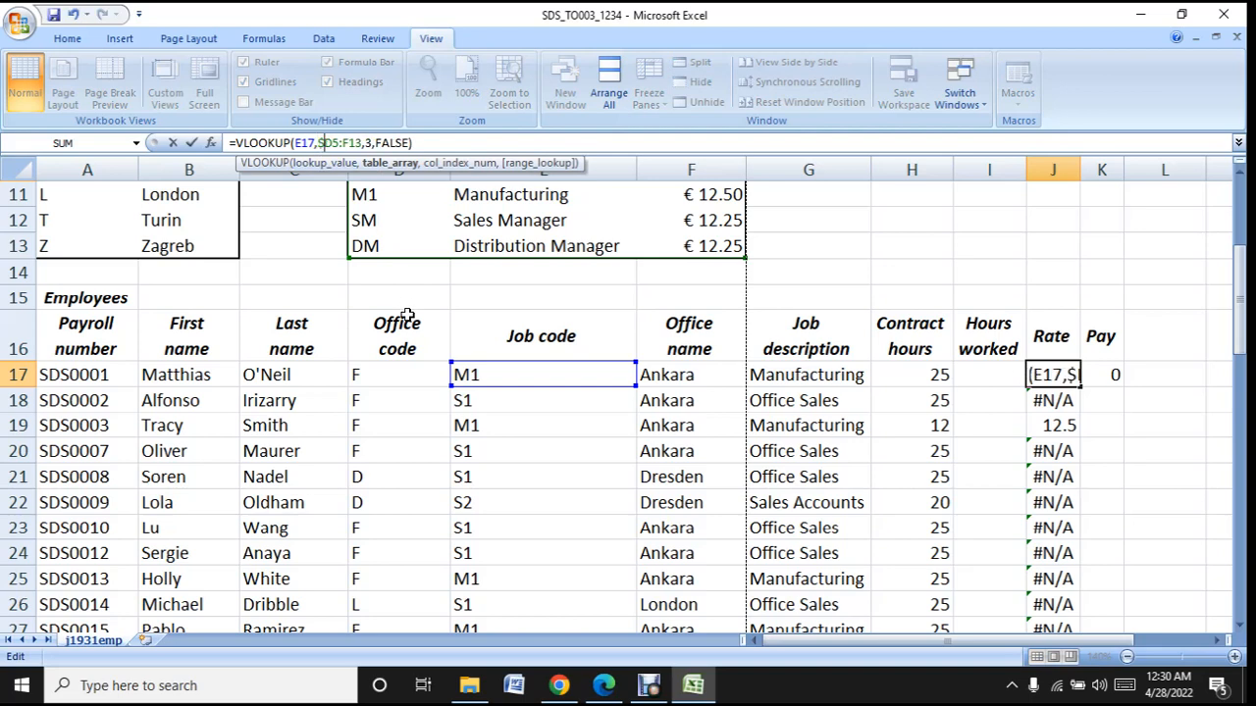
key("Right")
type("$")
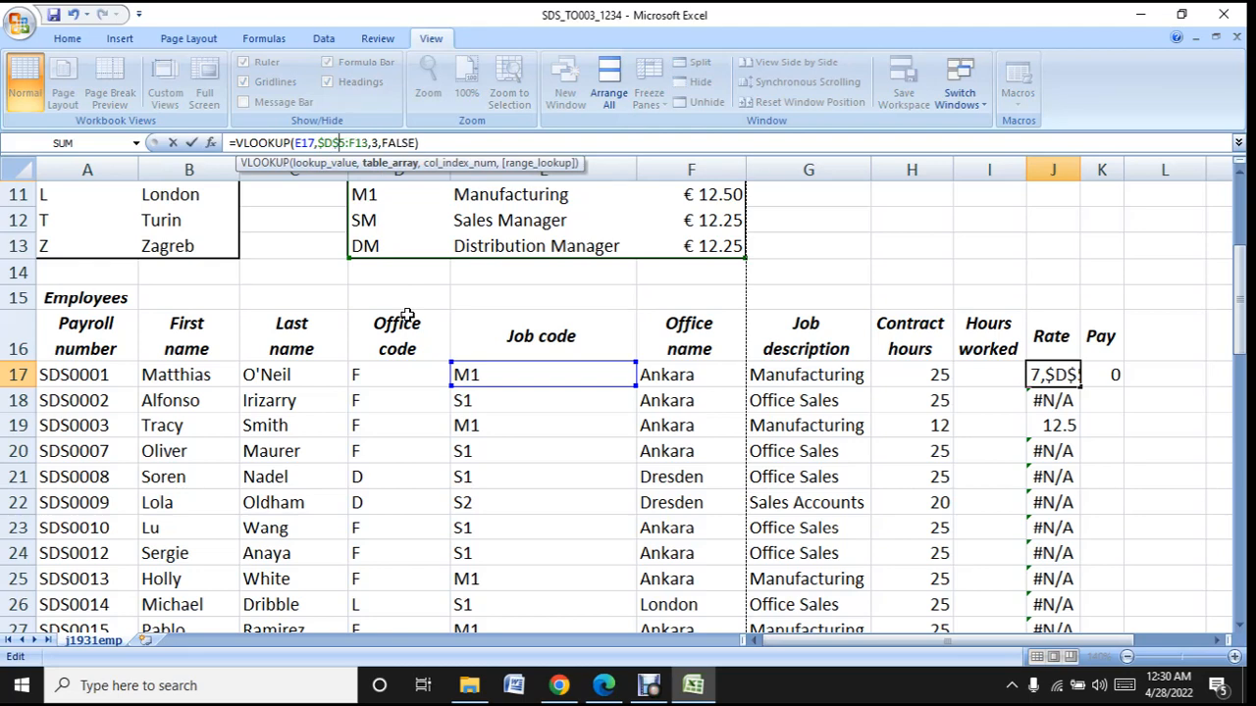
key("Right")
key("Right")
type("$D")
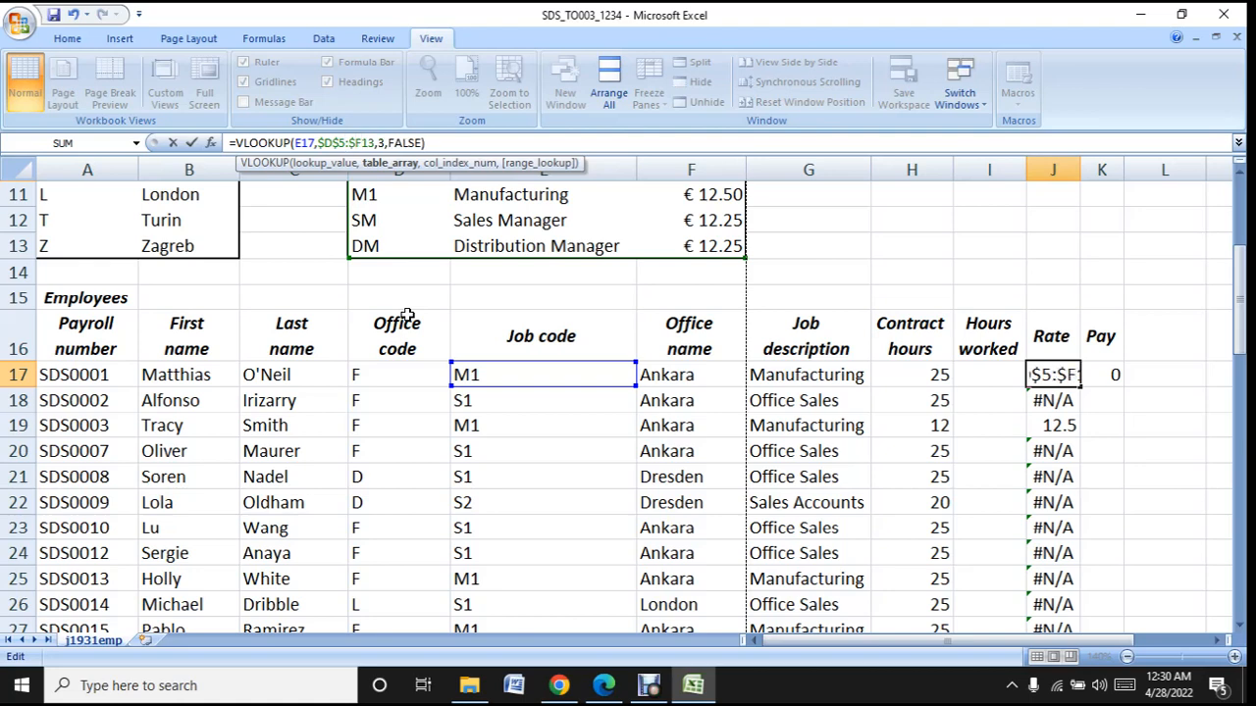
type("$")
key("Return")
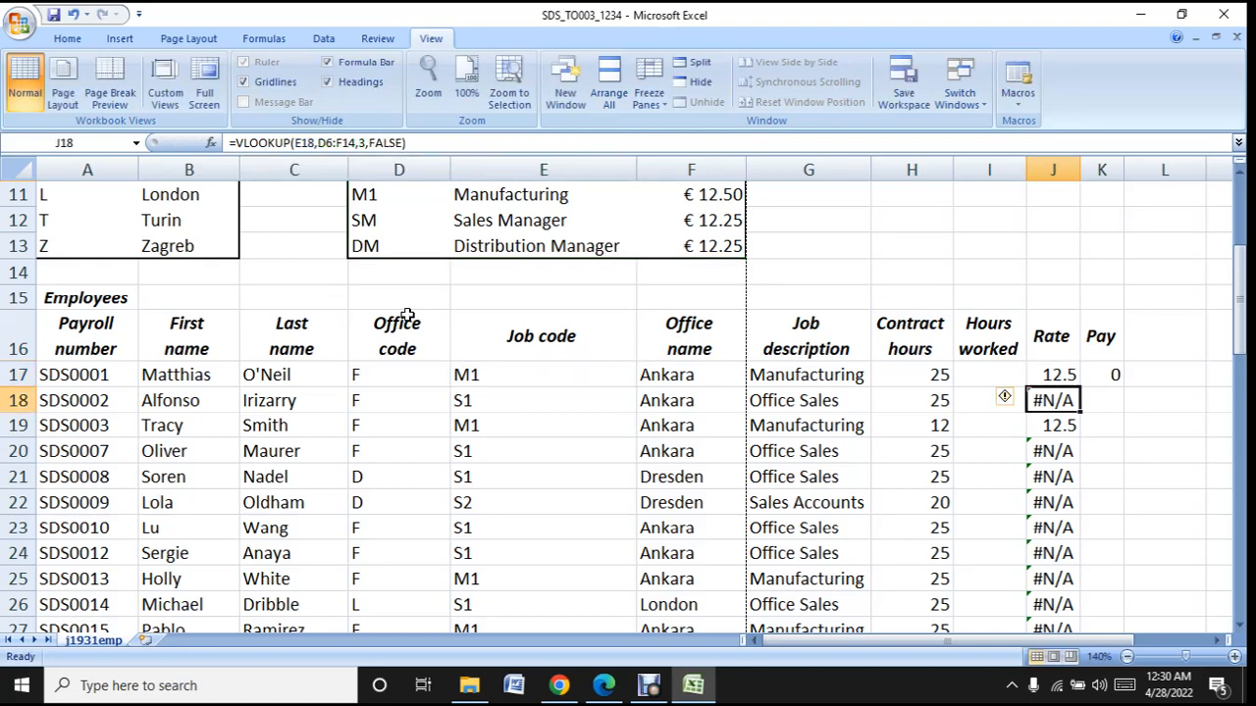
- Copy the rate lookup with the absolute range from J17 down to row 65 and look over the Rate column
left_click(1069, 378)
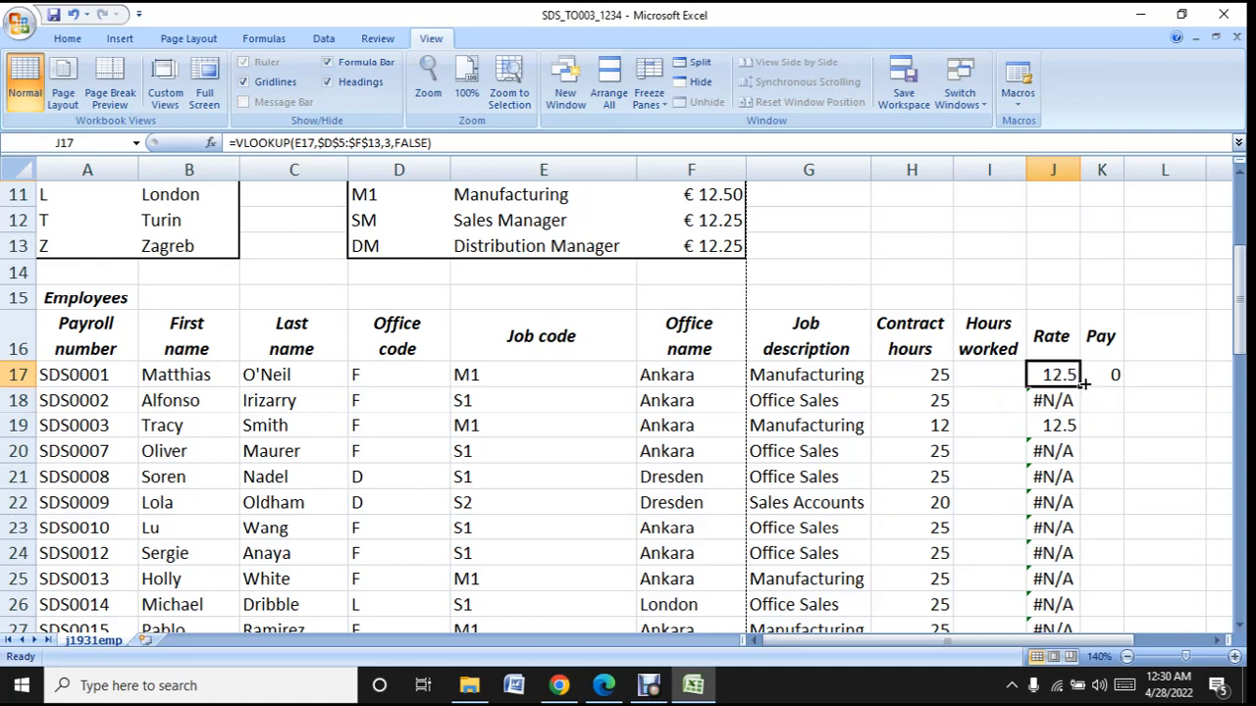
left_click_drag(1084, 385, 1071, 586)
scroll(1064, 598, "up", 7)
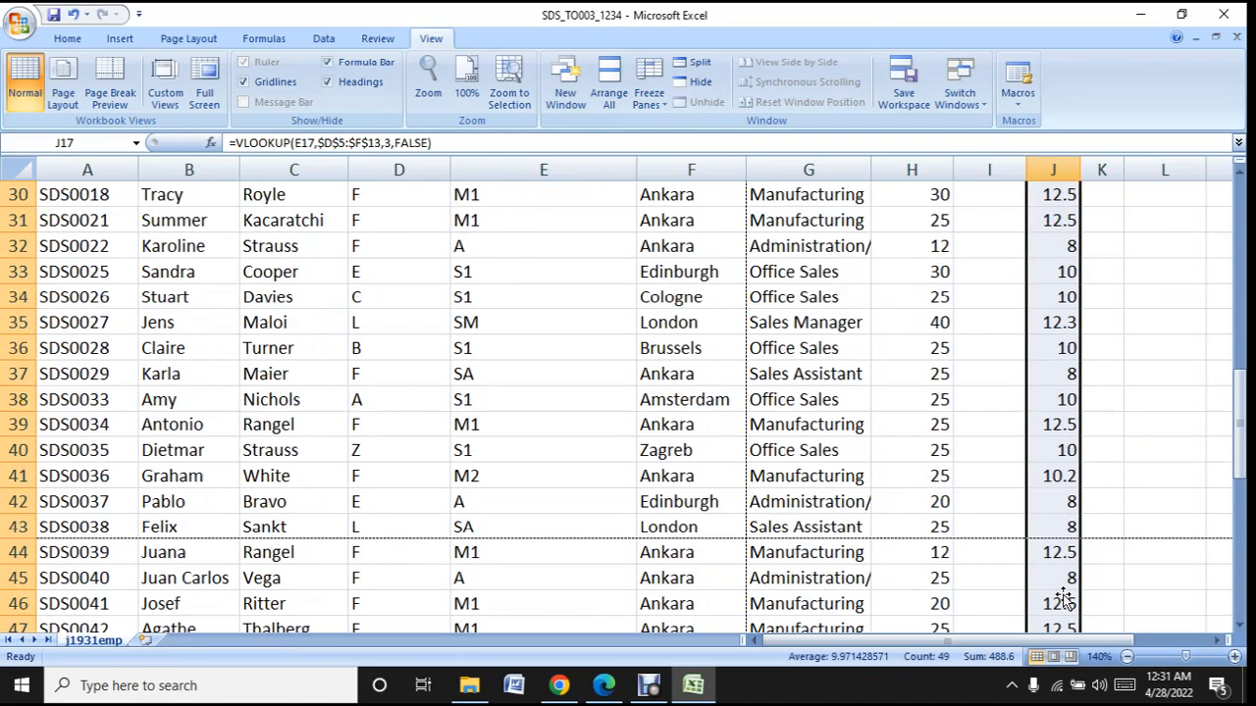
scroll(1064, 599, "up", 7)
- Copy the pay formula =I17*J17 from K17 down to row 65 and look over the Pay column
left_click(1109, 395)
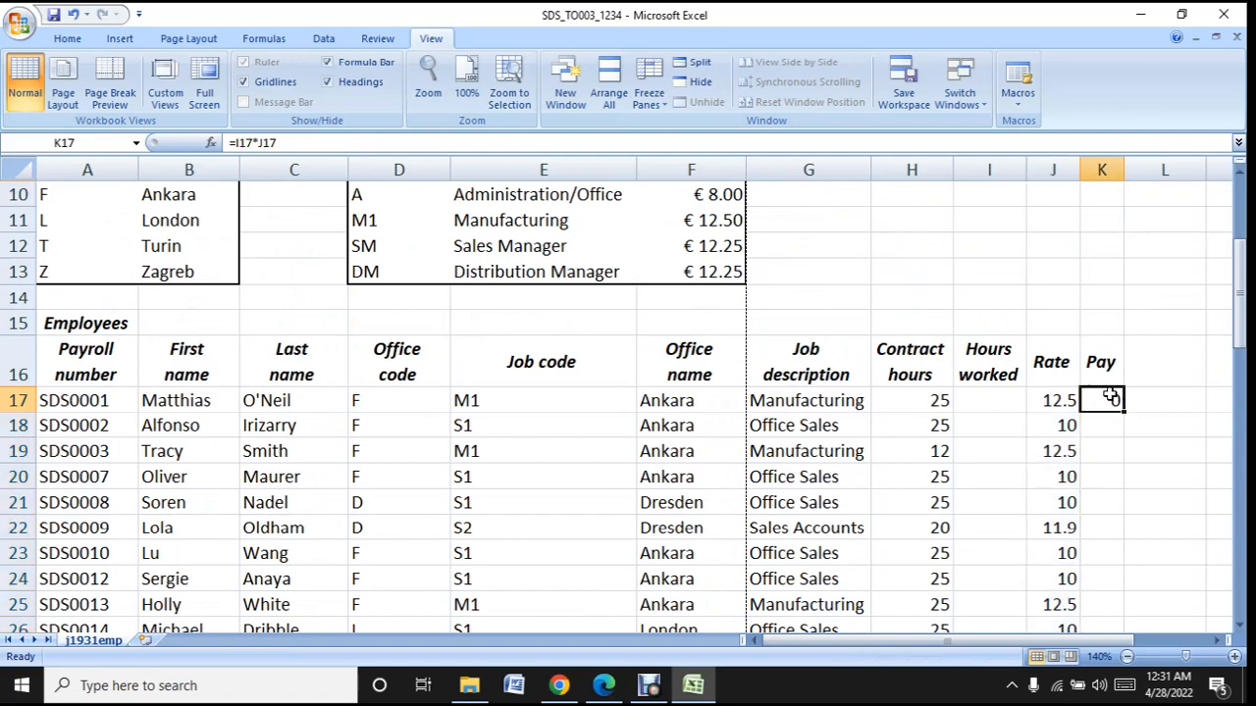
left_click_drag(1126, 412, 1118, 593)
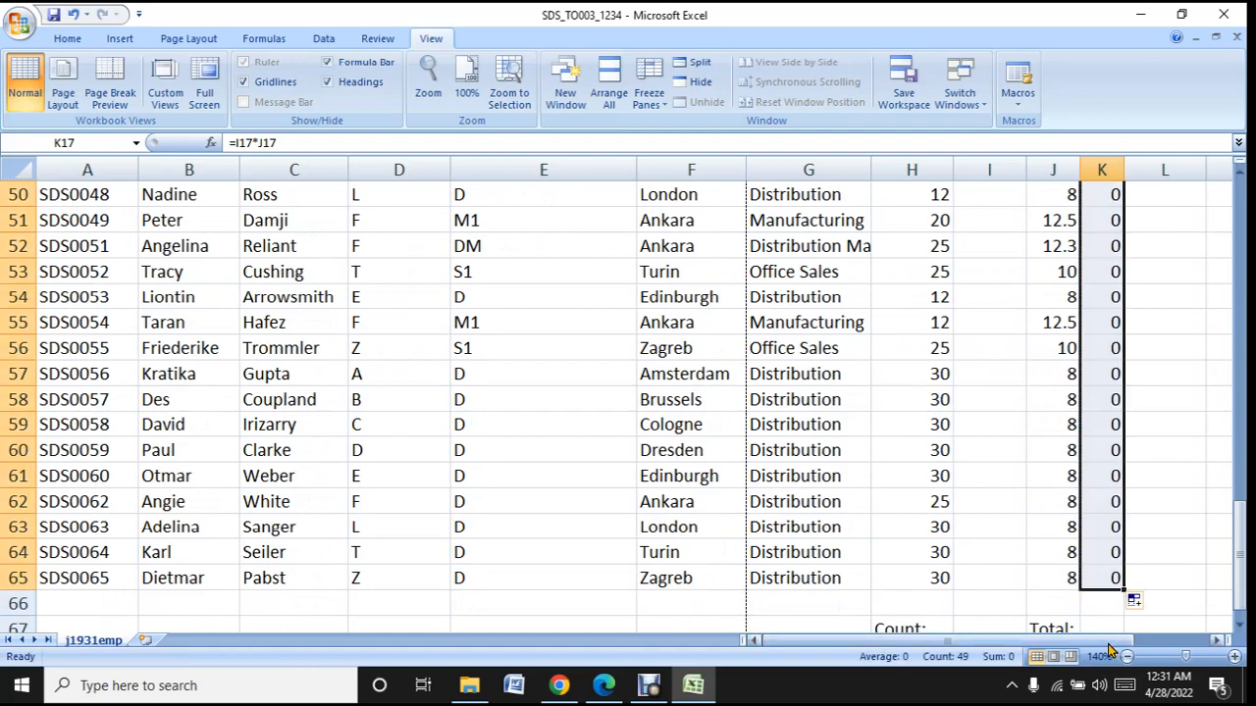
scroll(1099, 640, "up", 16)
scroll(1098, 640, "down", 3)
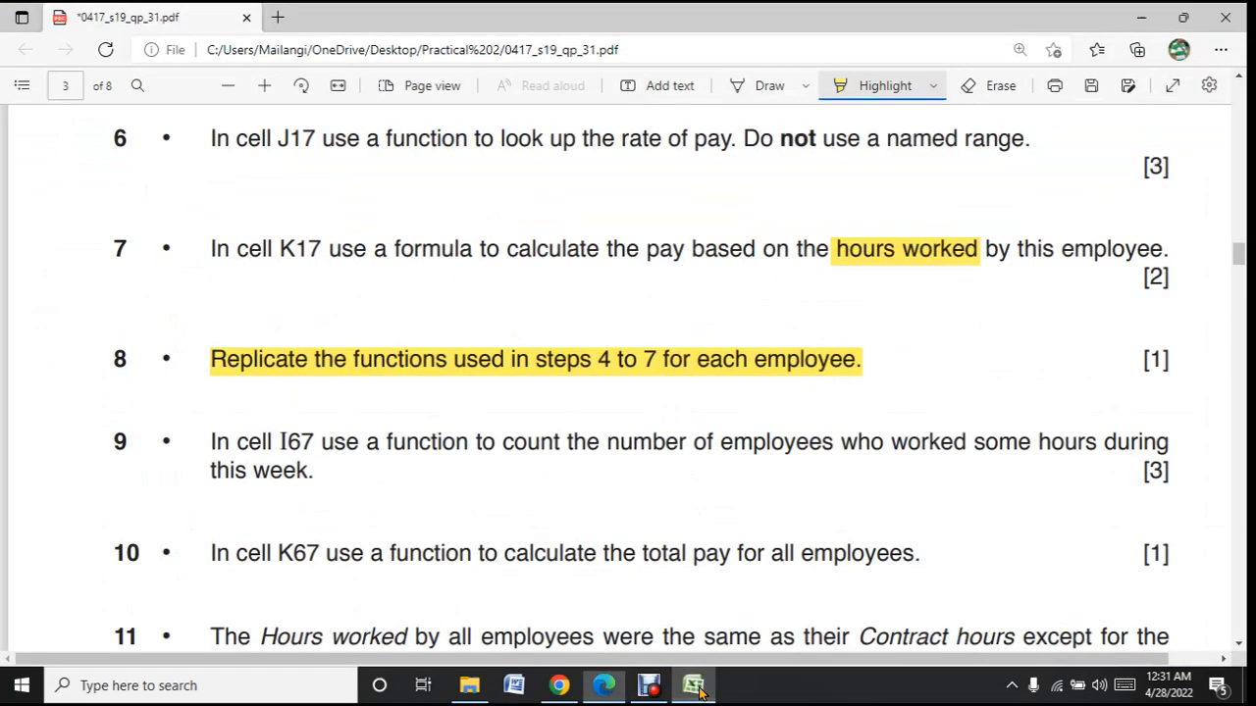
- Switch to the question paper PDF in Edge and highlight the phrase "who worked some hours" in task 9
left_click(694, 685)
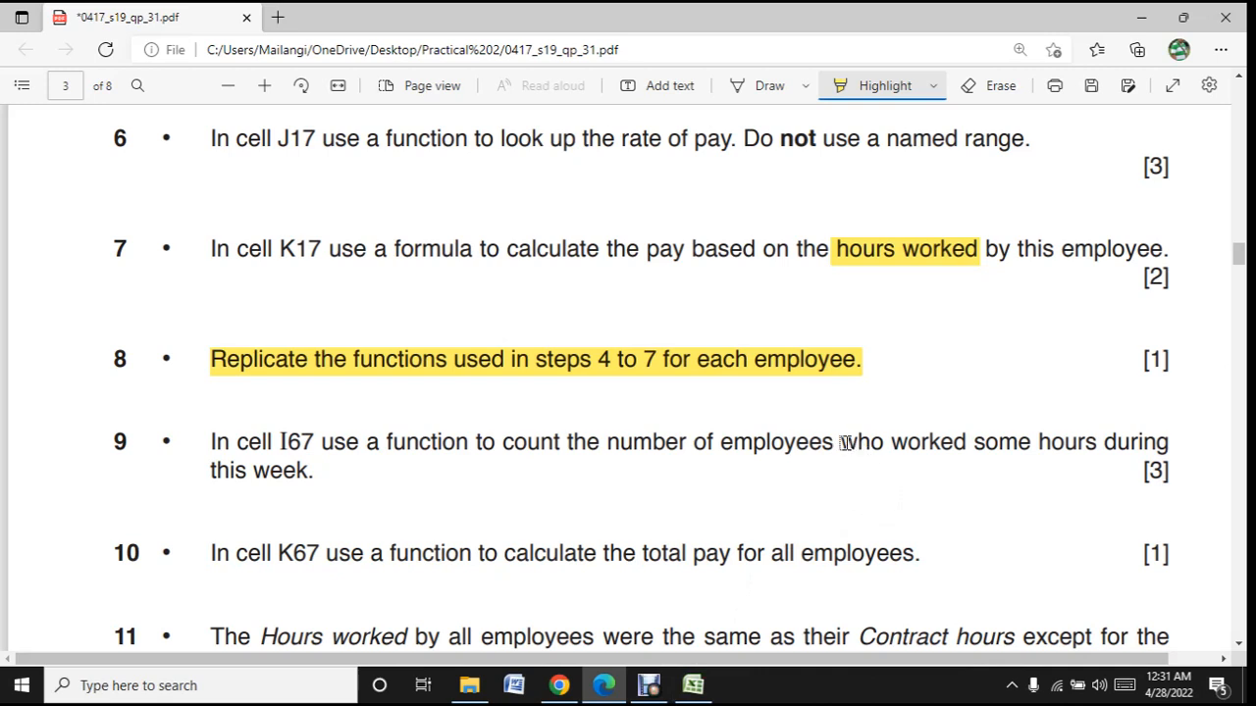
left_click_drag(839, 443, 1118, 443)
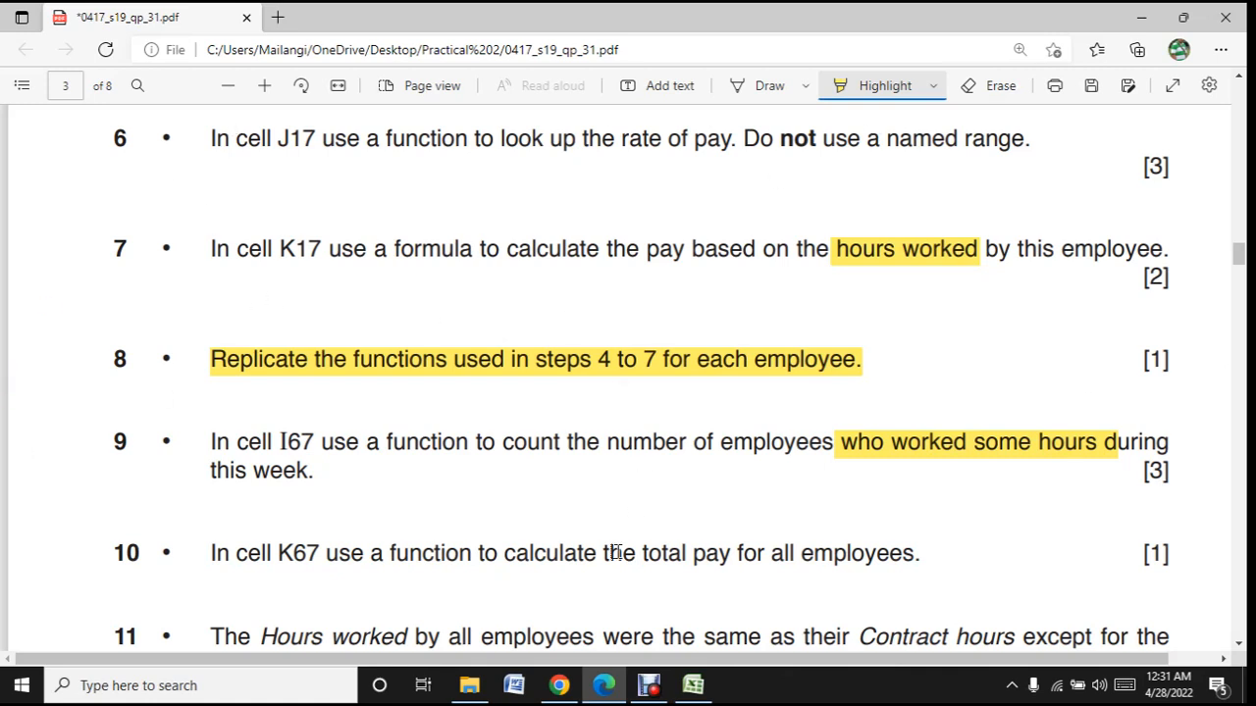
- Switch back to the Excel workbook, select the Count cell I67 and look over the empty Hours worked column
mouse_move(720, 695)
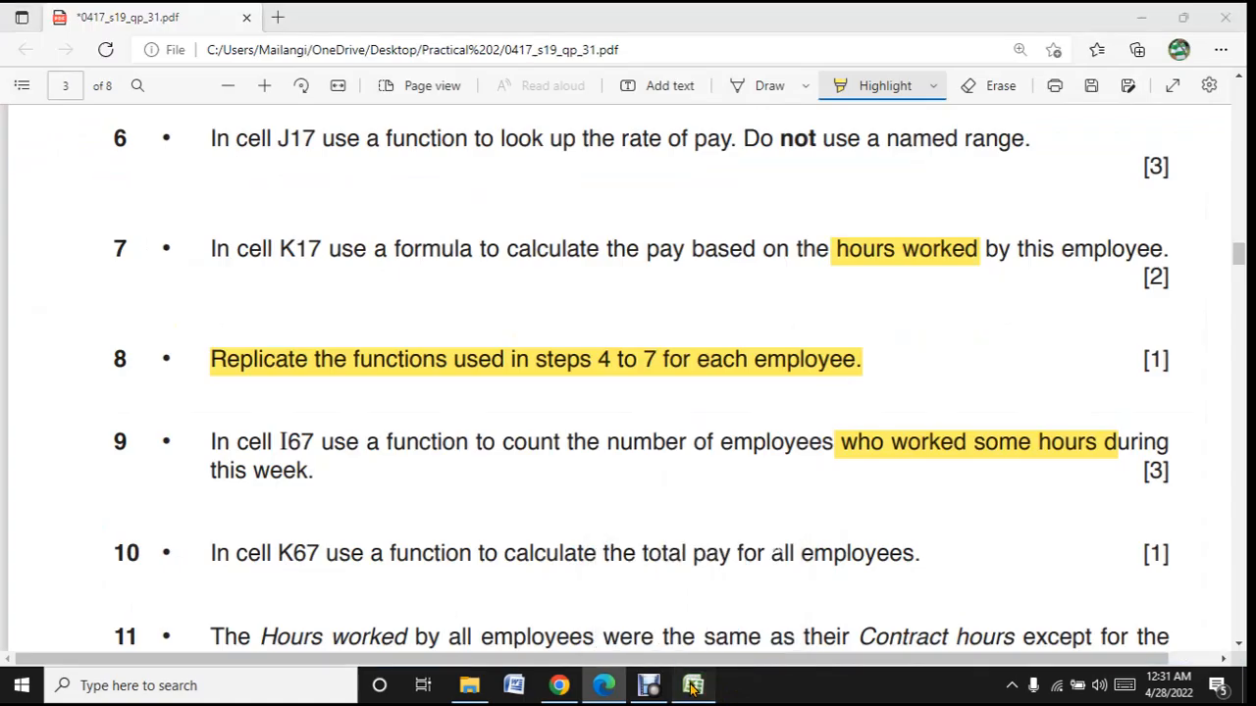
left_click(692, 687)
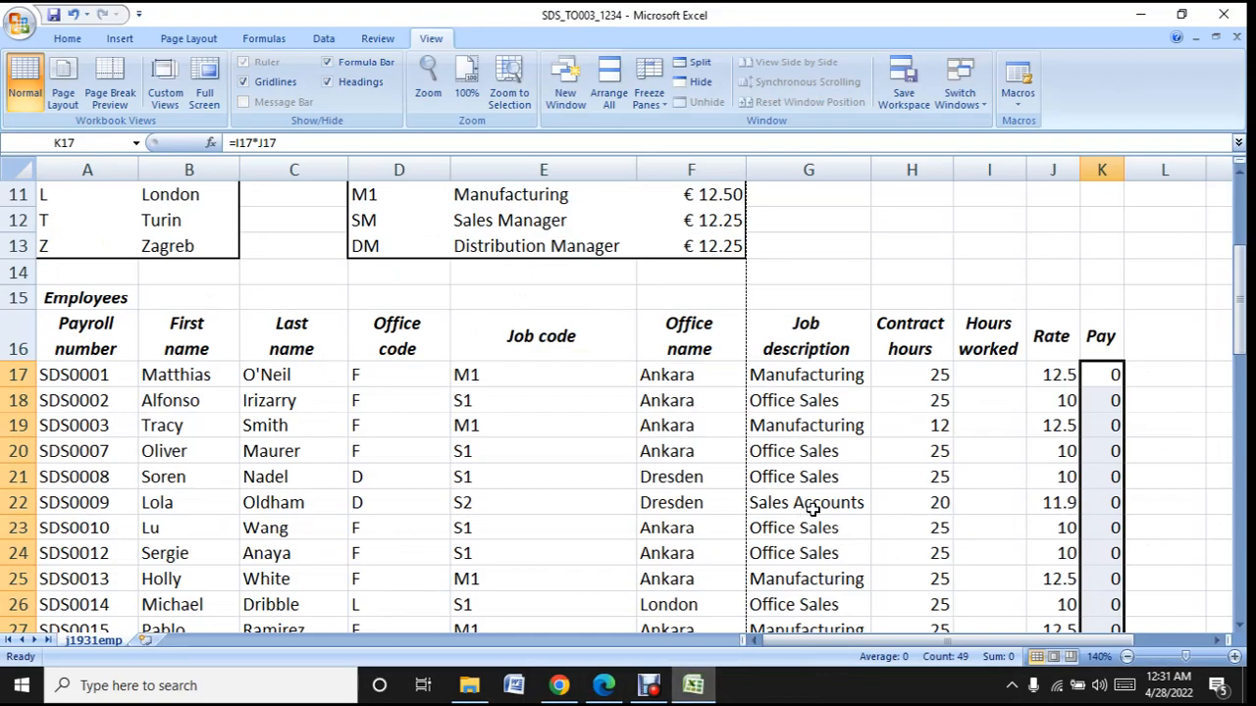
scroll(813, 509, "down", 17)
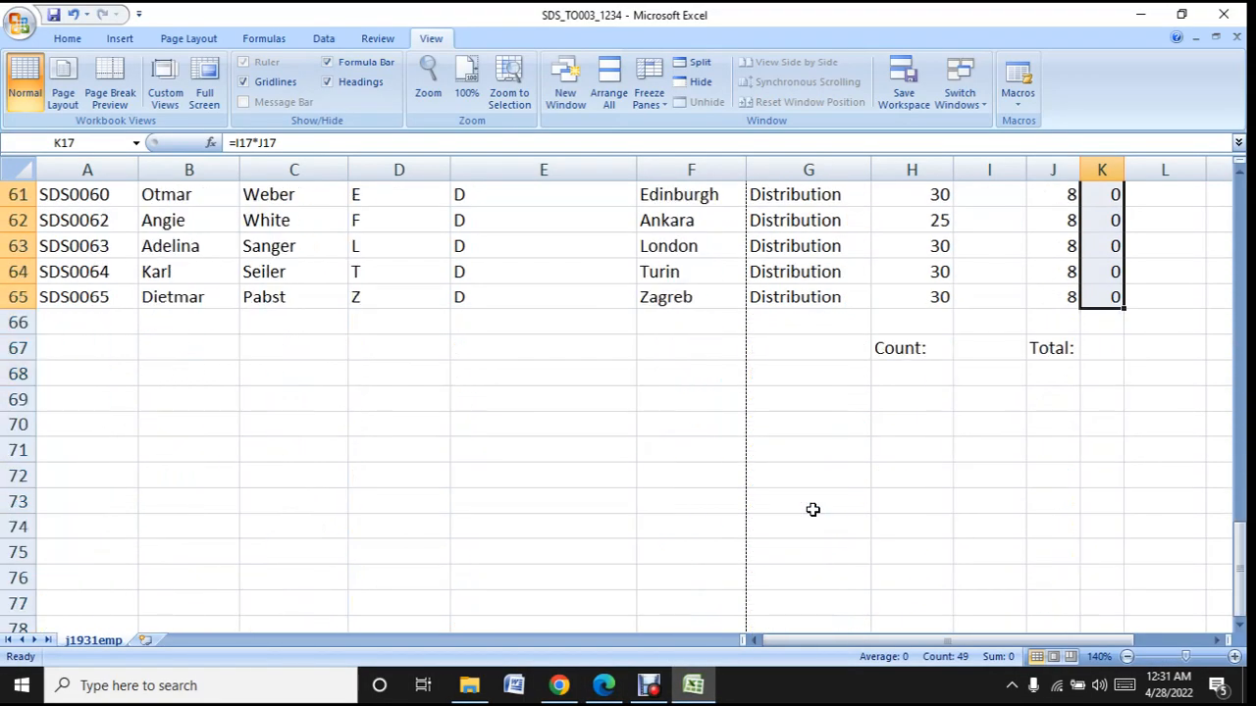
left_click(993, 350)
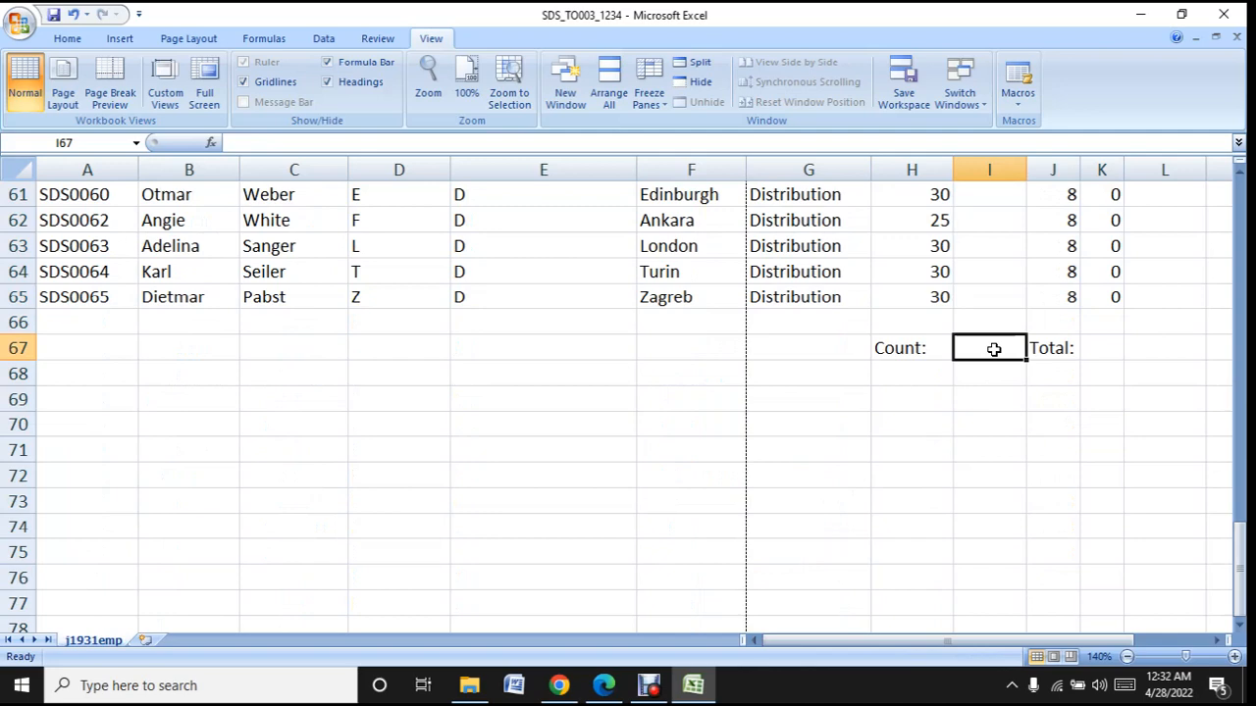
scroll(993, 349, "up", 18)
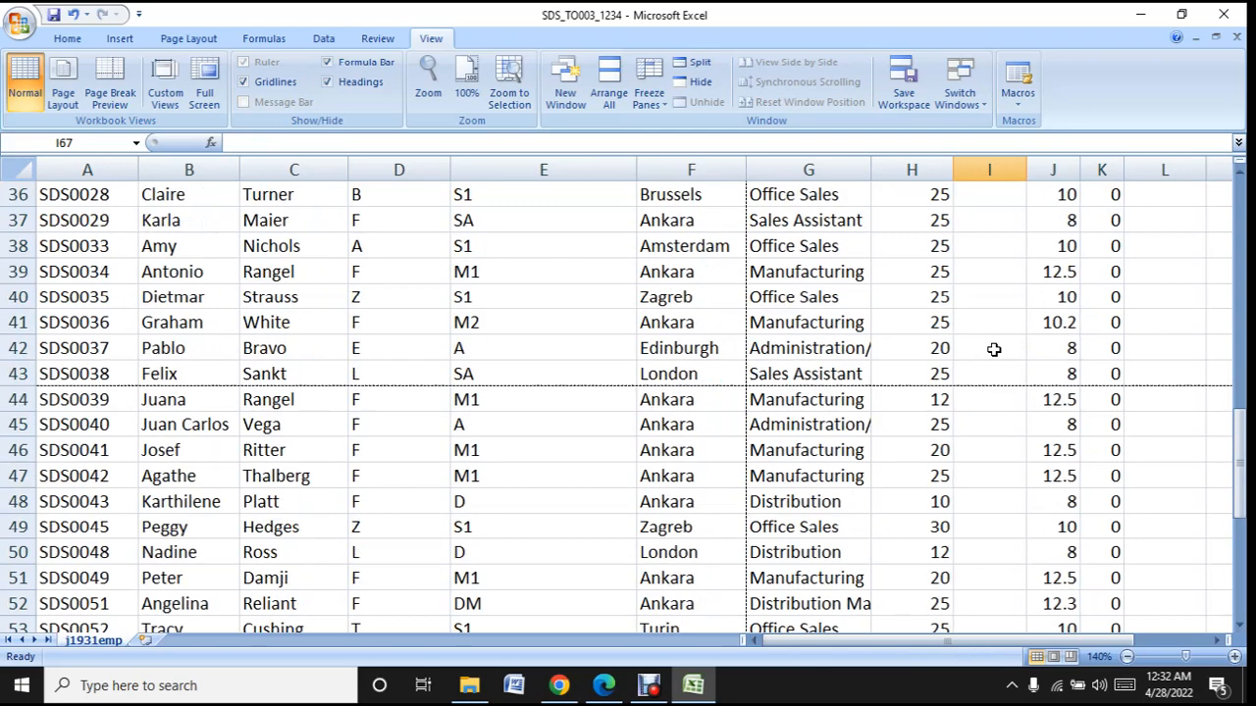
scroll(993, 349, "down", 3)
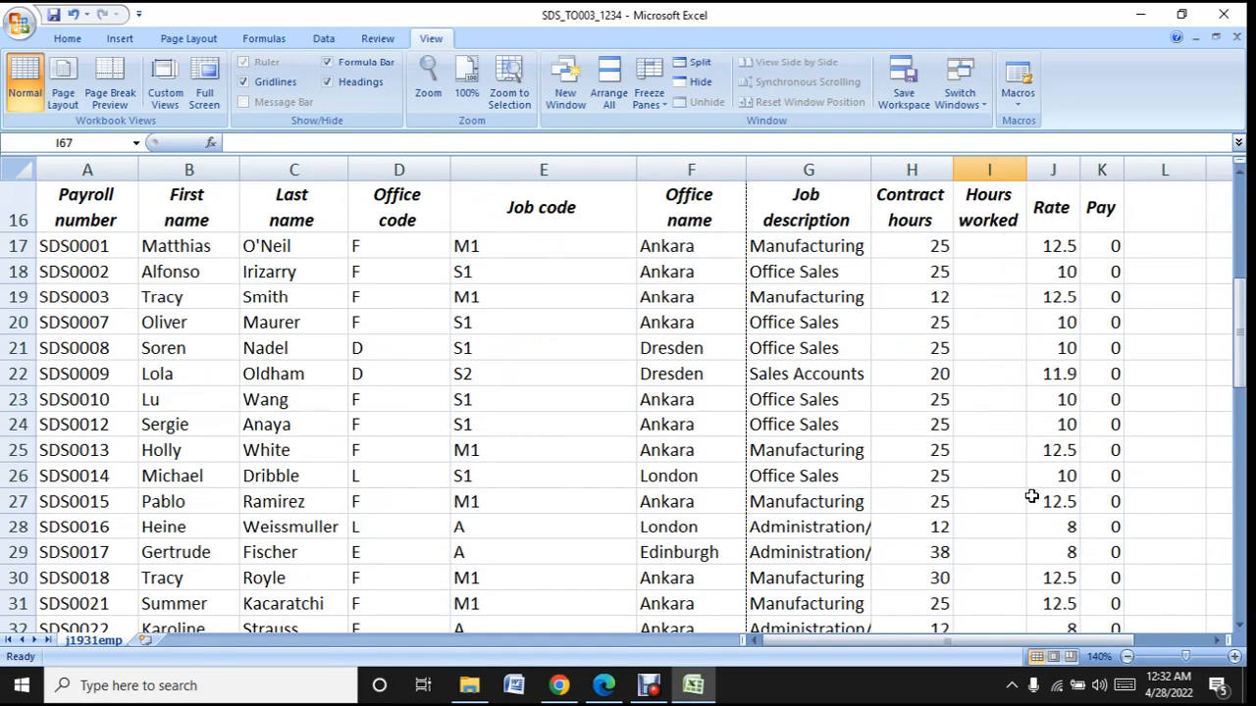
scroll(1036, 495, "down", 15)
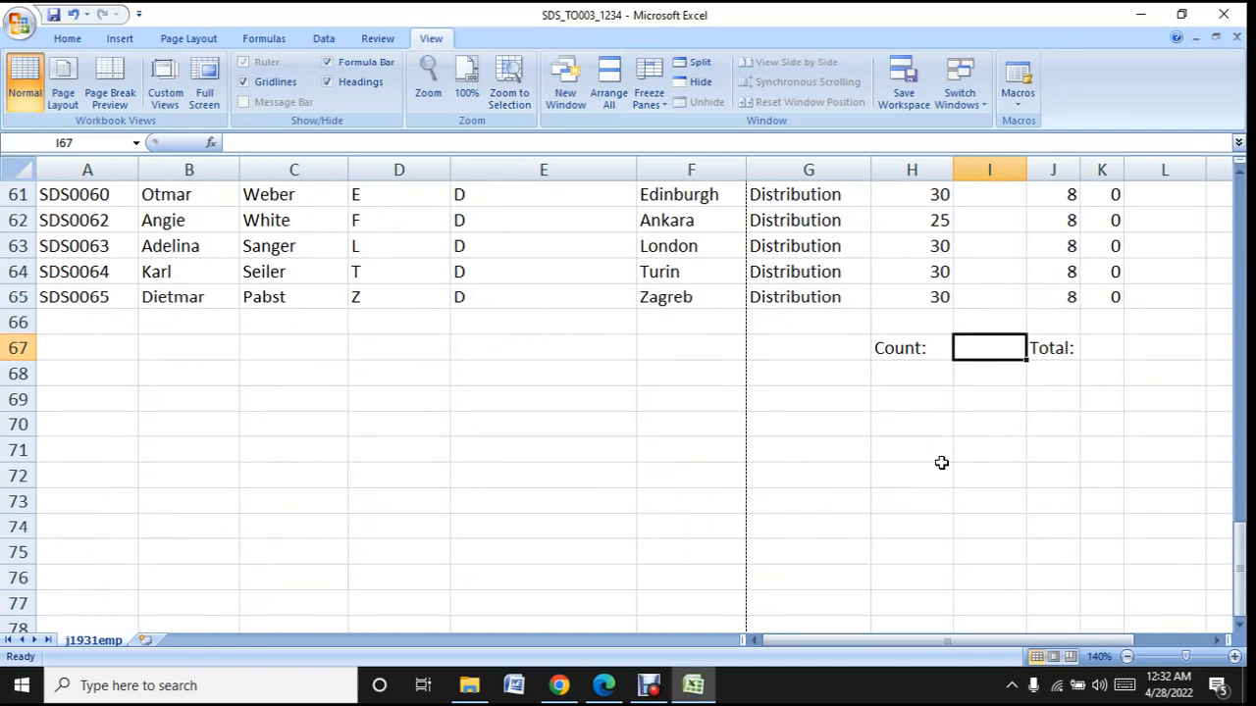
- Start a COUNTIF function in I67 after reading the descriptions of COUNTA, COUNTBLANK and COUNTIF
type("=")
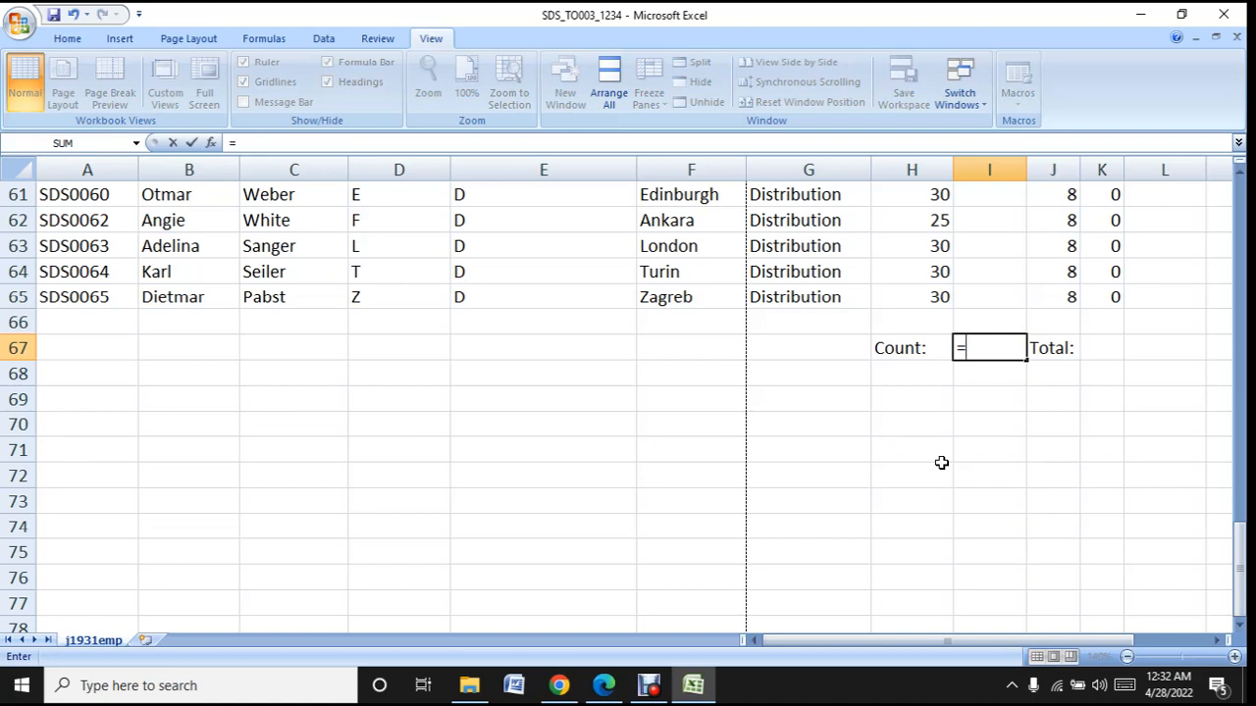
type("c")
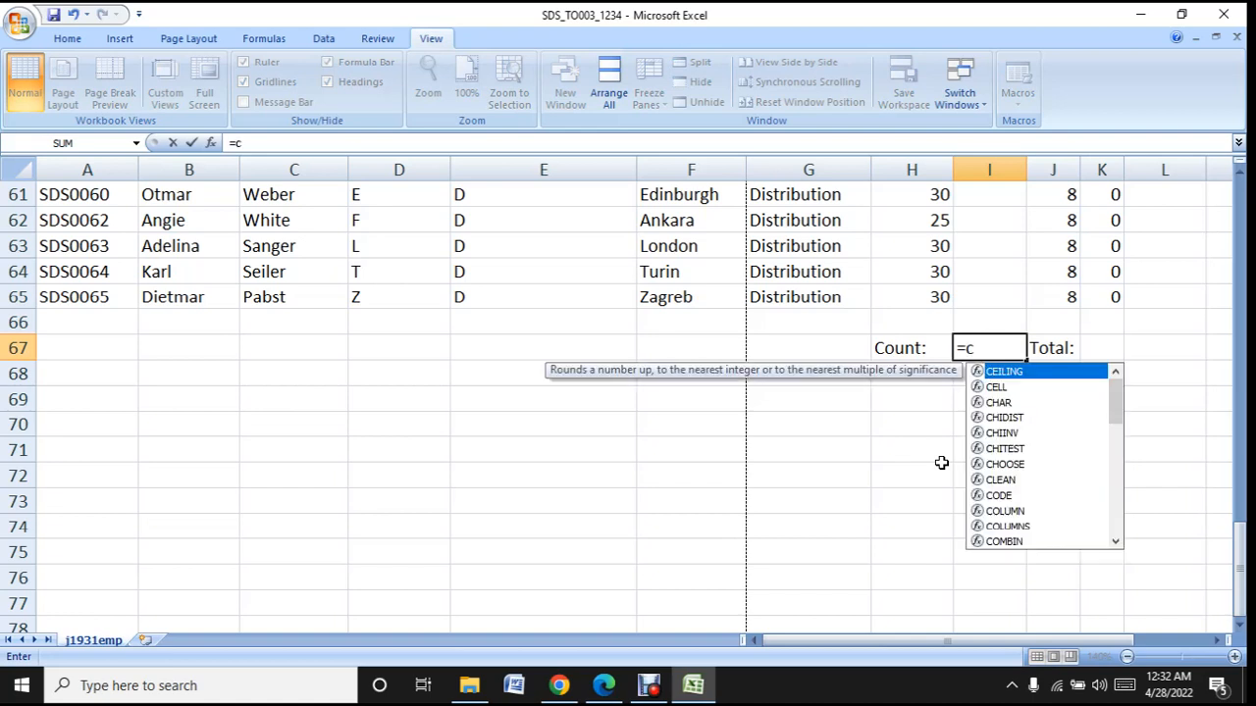
type("ou")
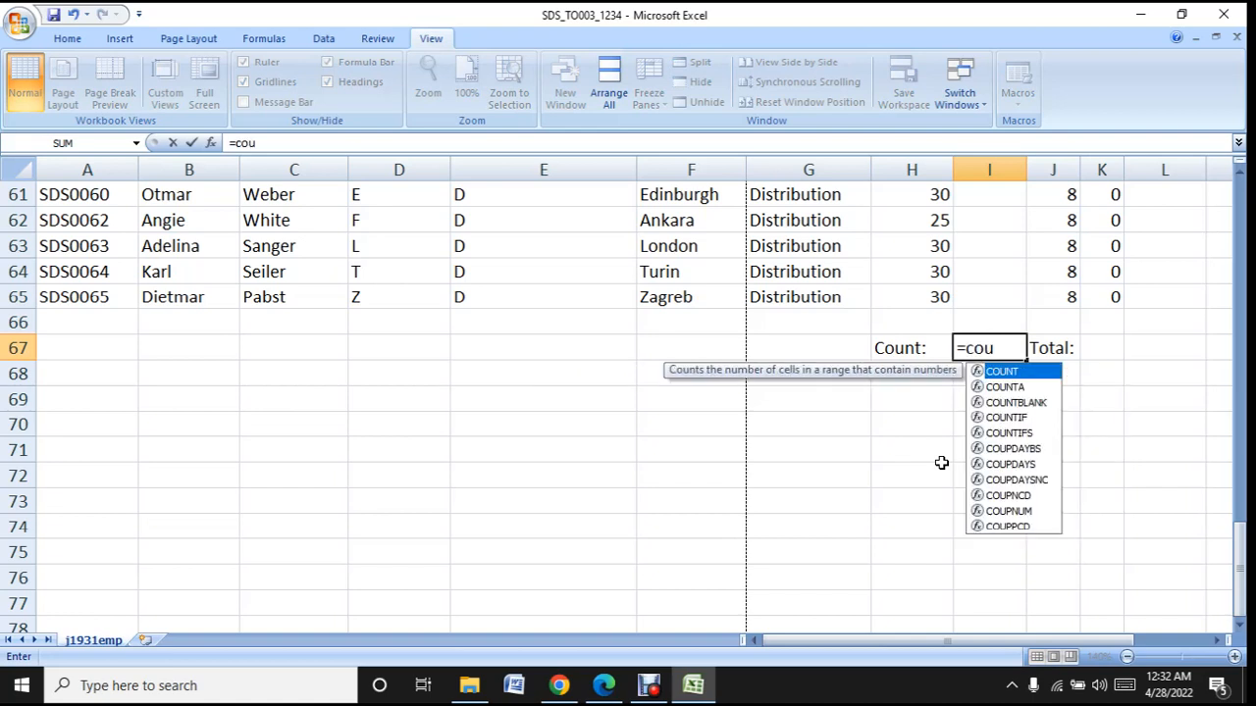
type("n")
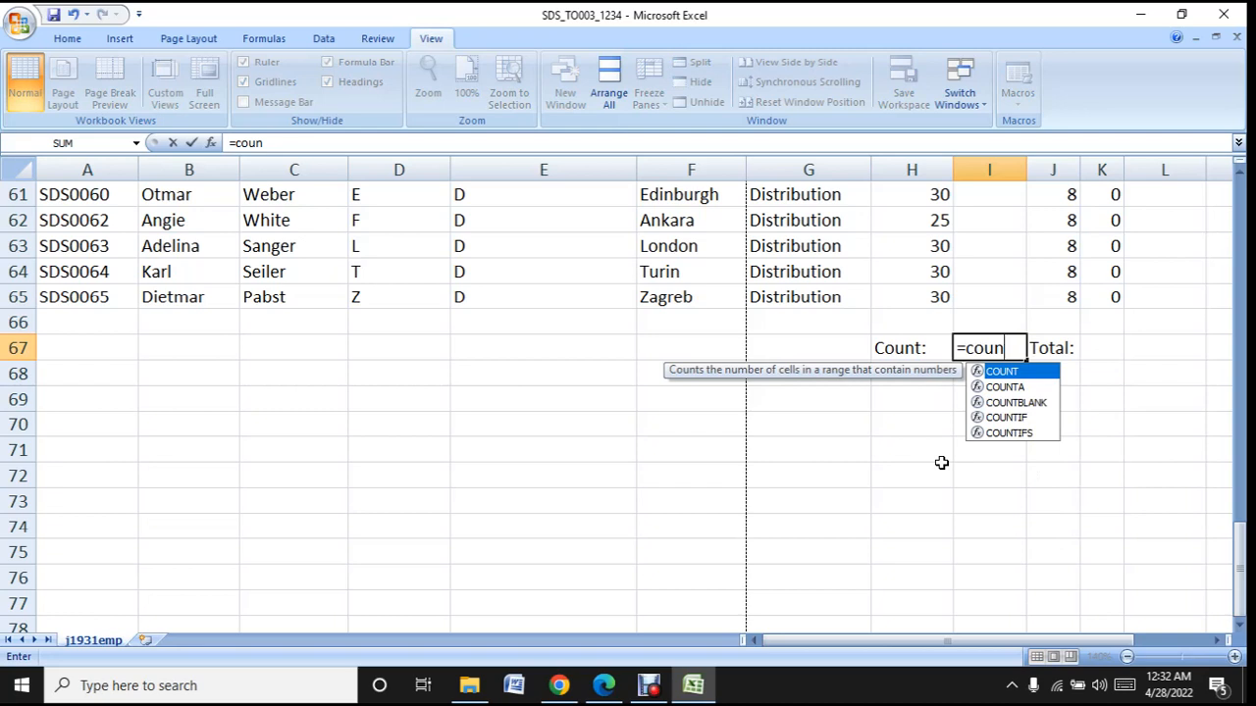
left_click(1015, 388)
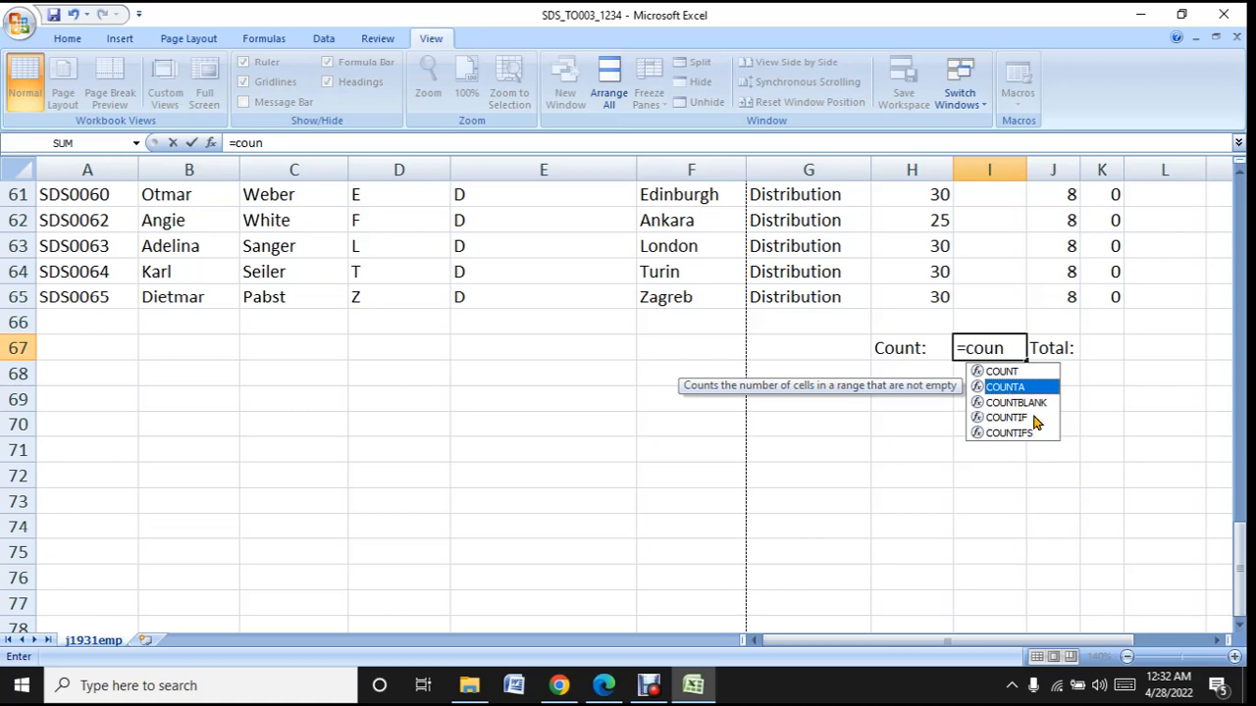
left_click(1037, 406)
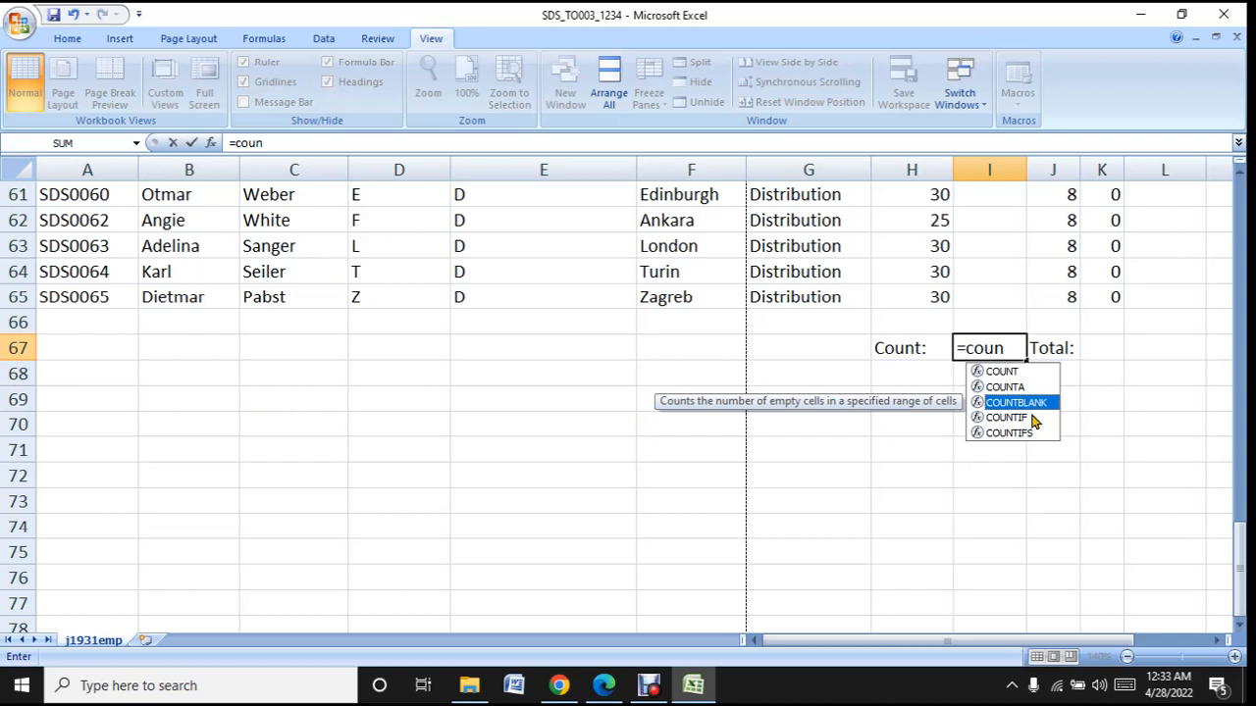
left_click(1024, 425)
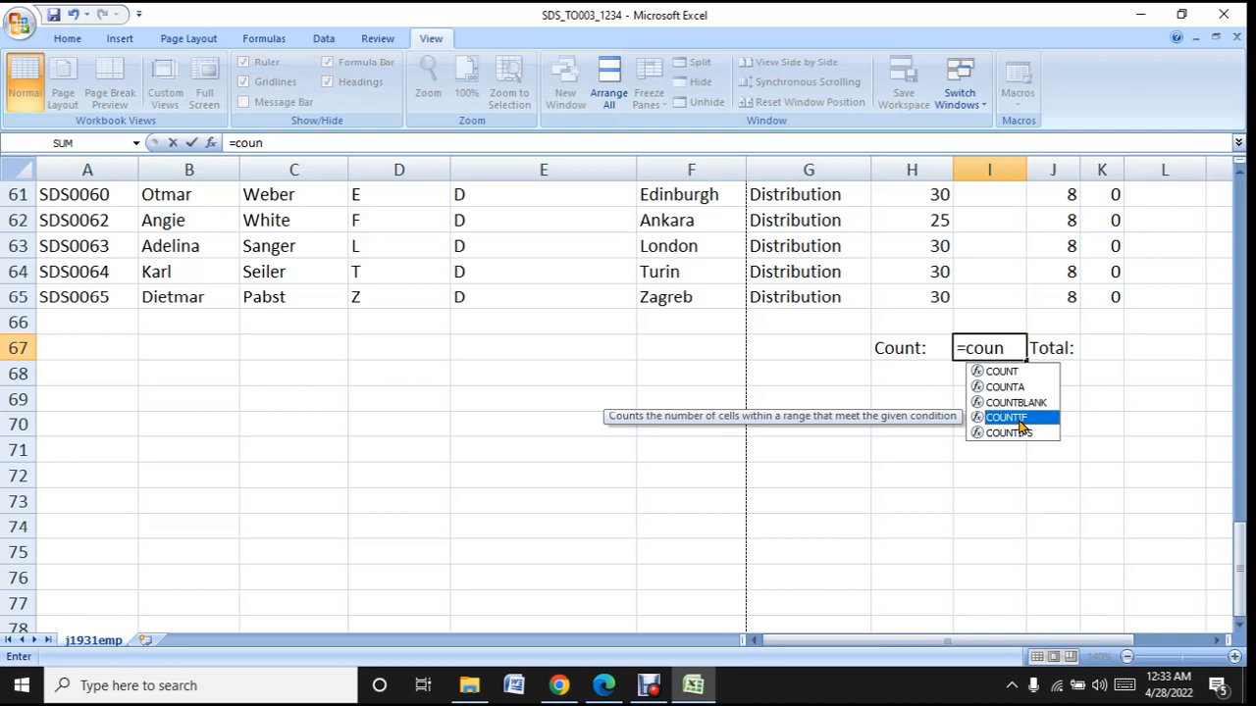
double_click(1020, 423)
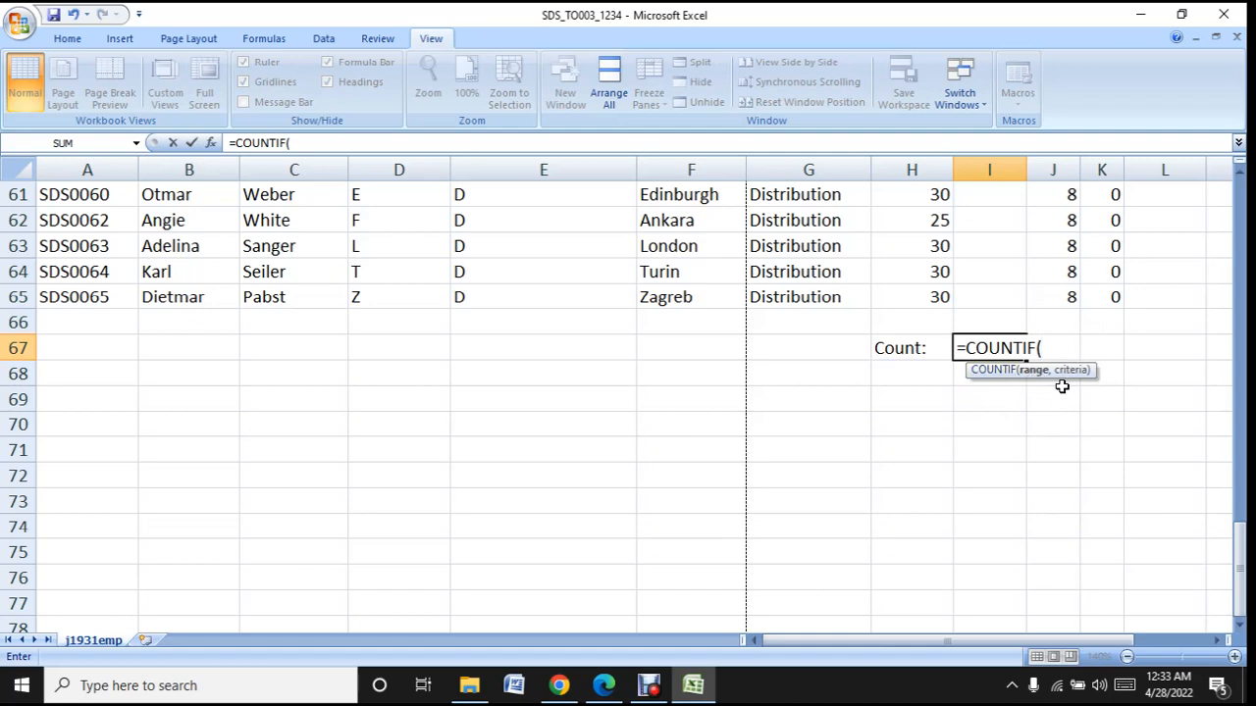
- Set the COUNTIF range to the Hours worked cells I17:I65
scroll(1051, 494, "up", 2)
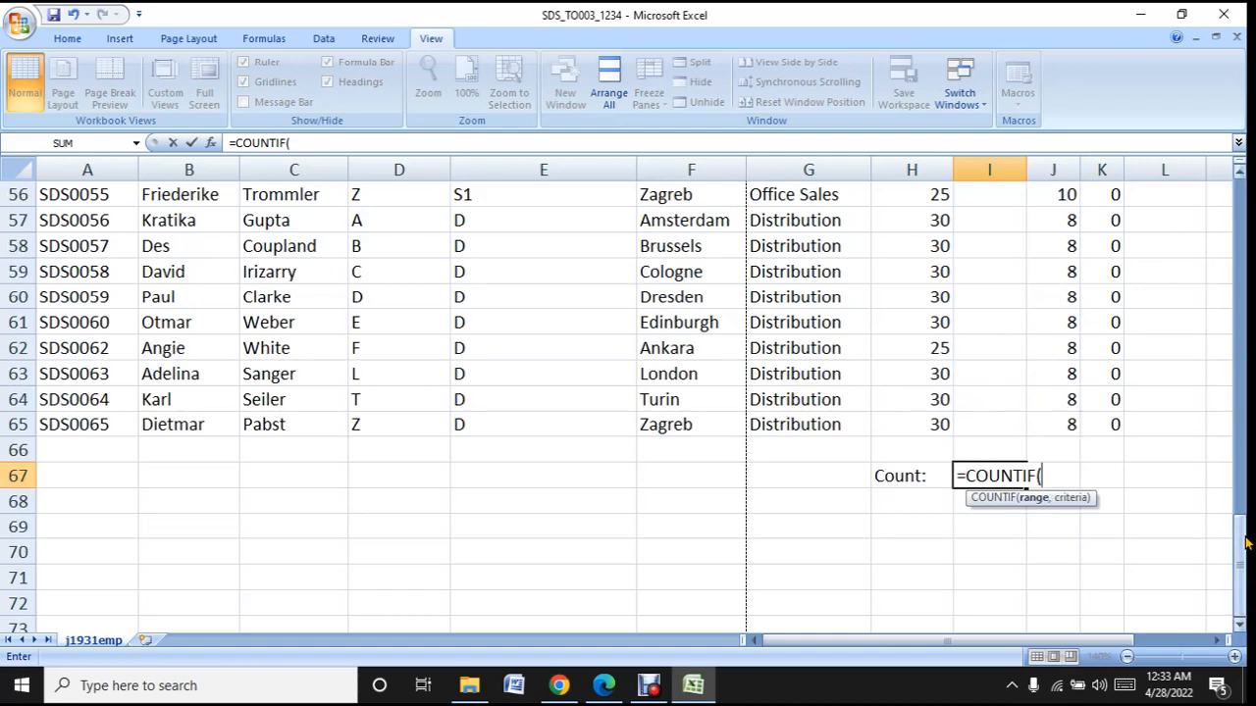
left_click_drag(1244, 541, 1244, 280)
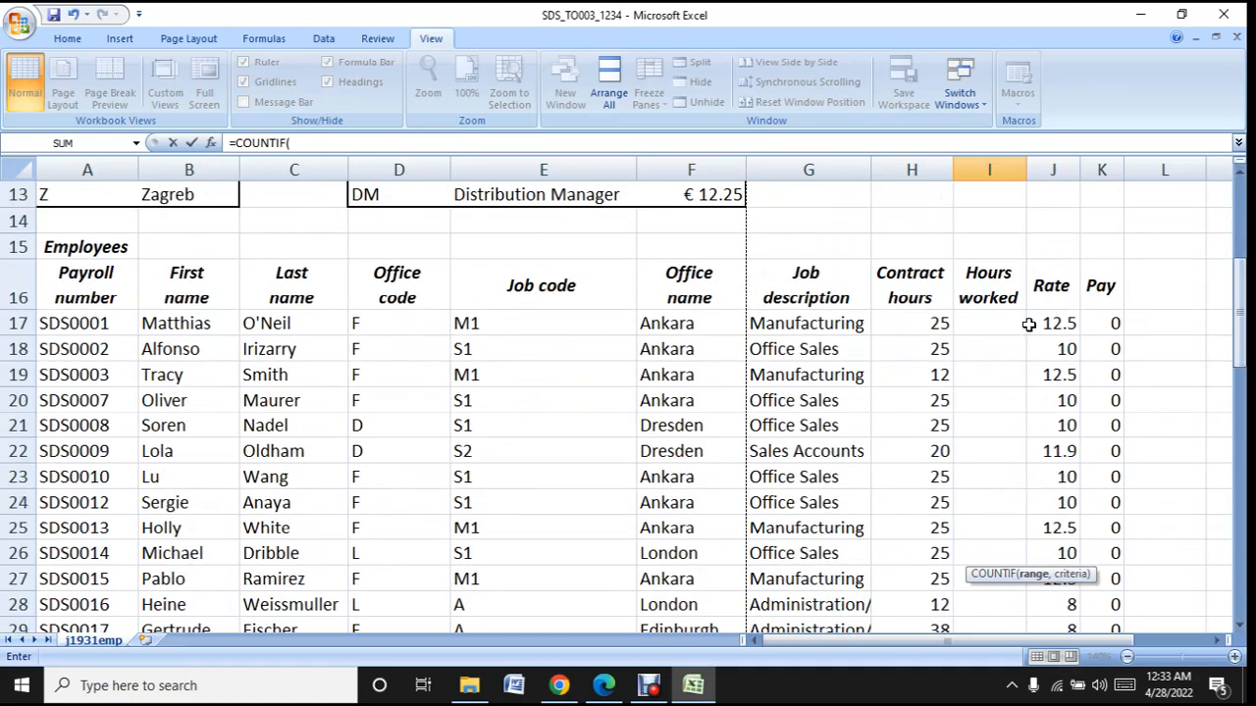
left_click_drag(992, 324, 996, 583)
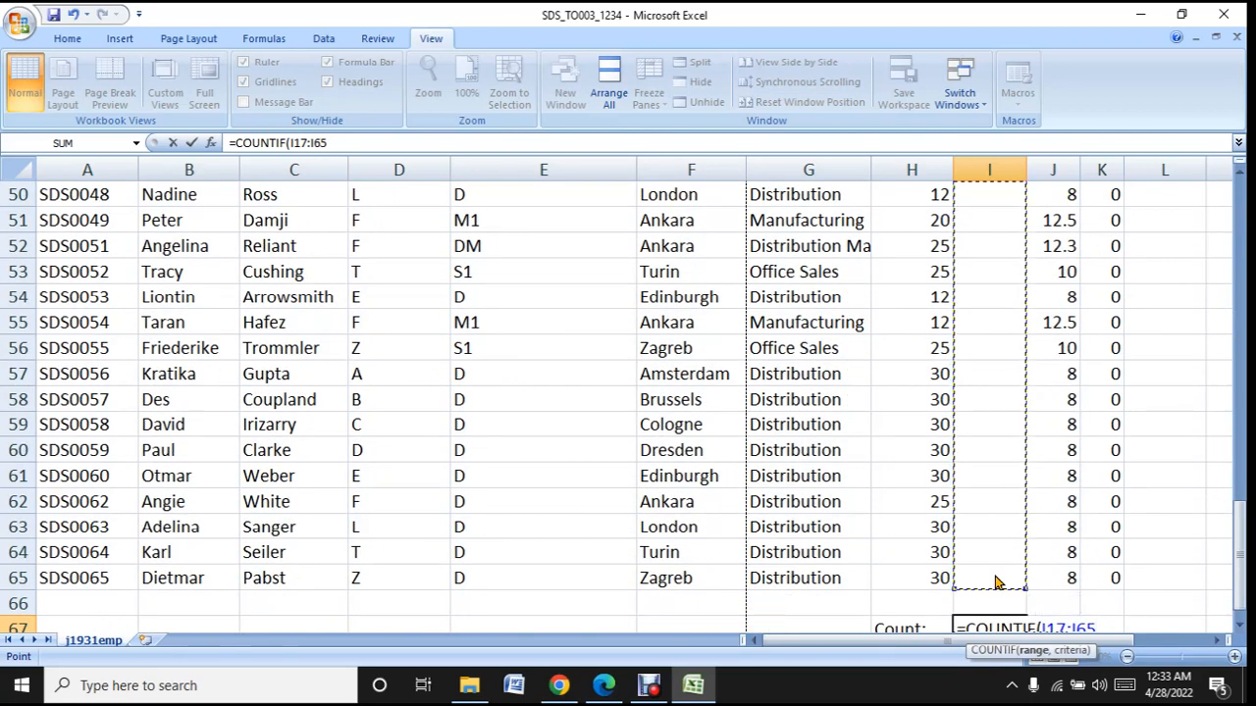
scroll(995, 583, "down", 3)
scroll(994, 583, "up", 2)
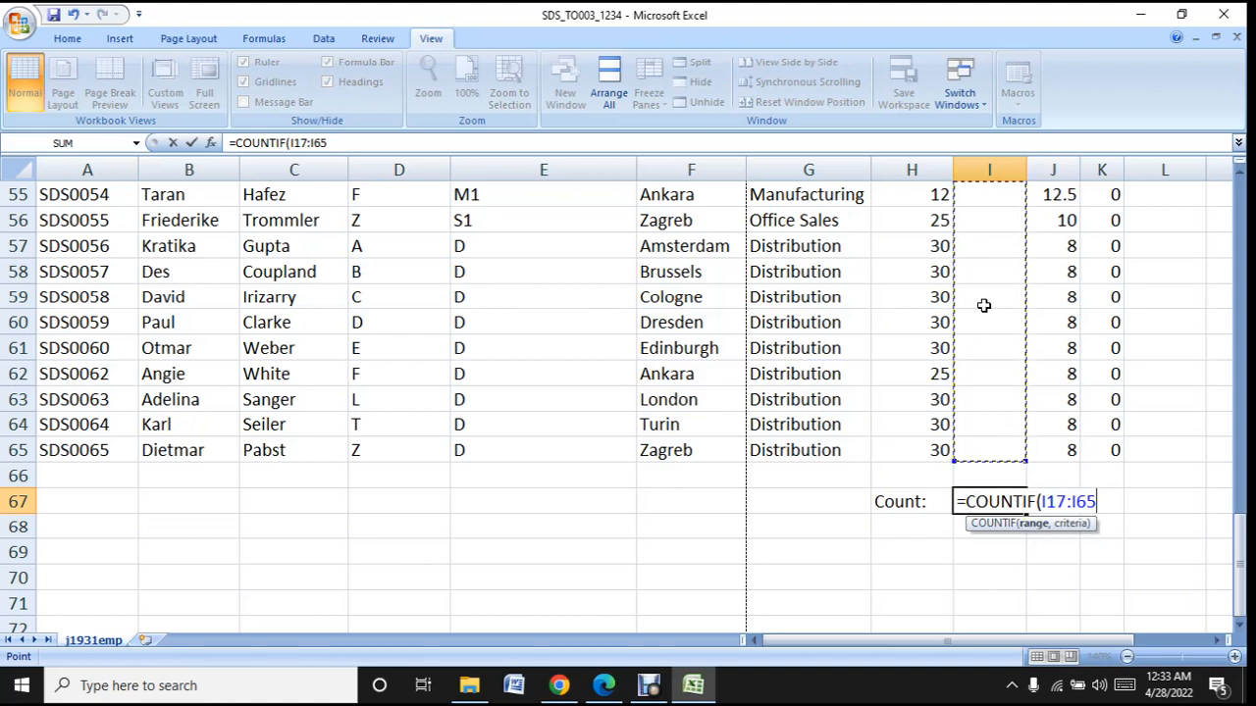
type(",")
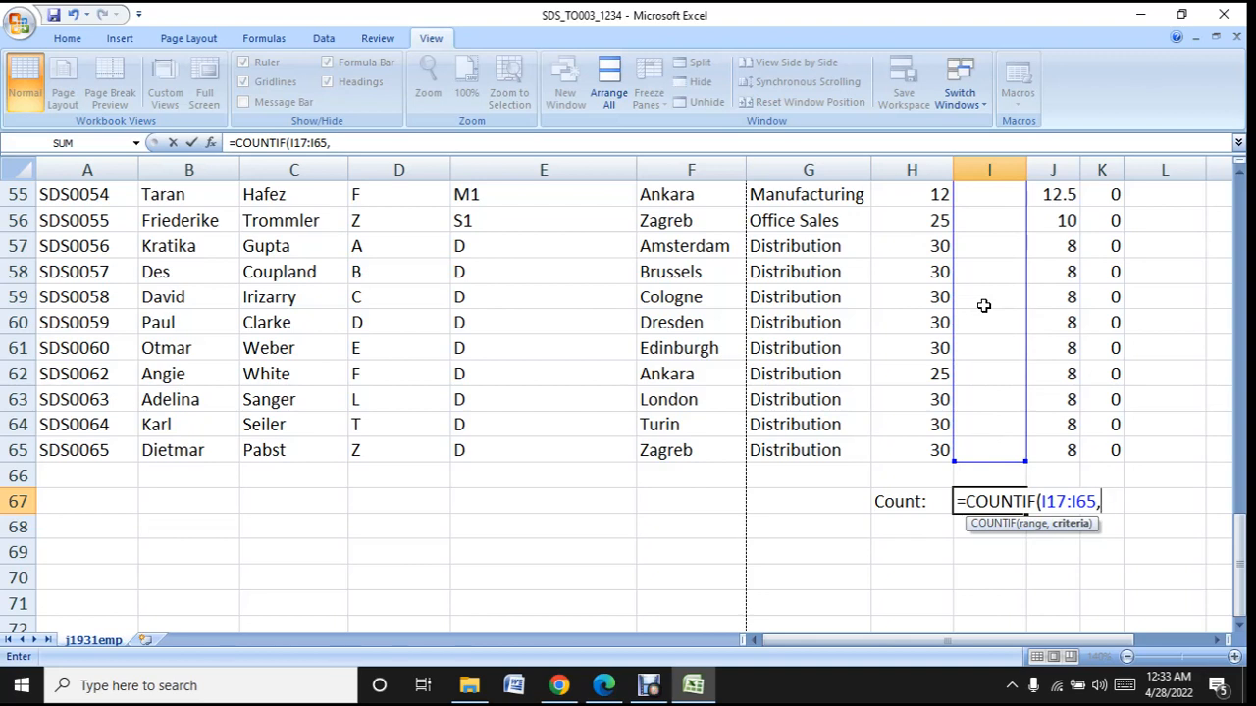
type(">0)")
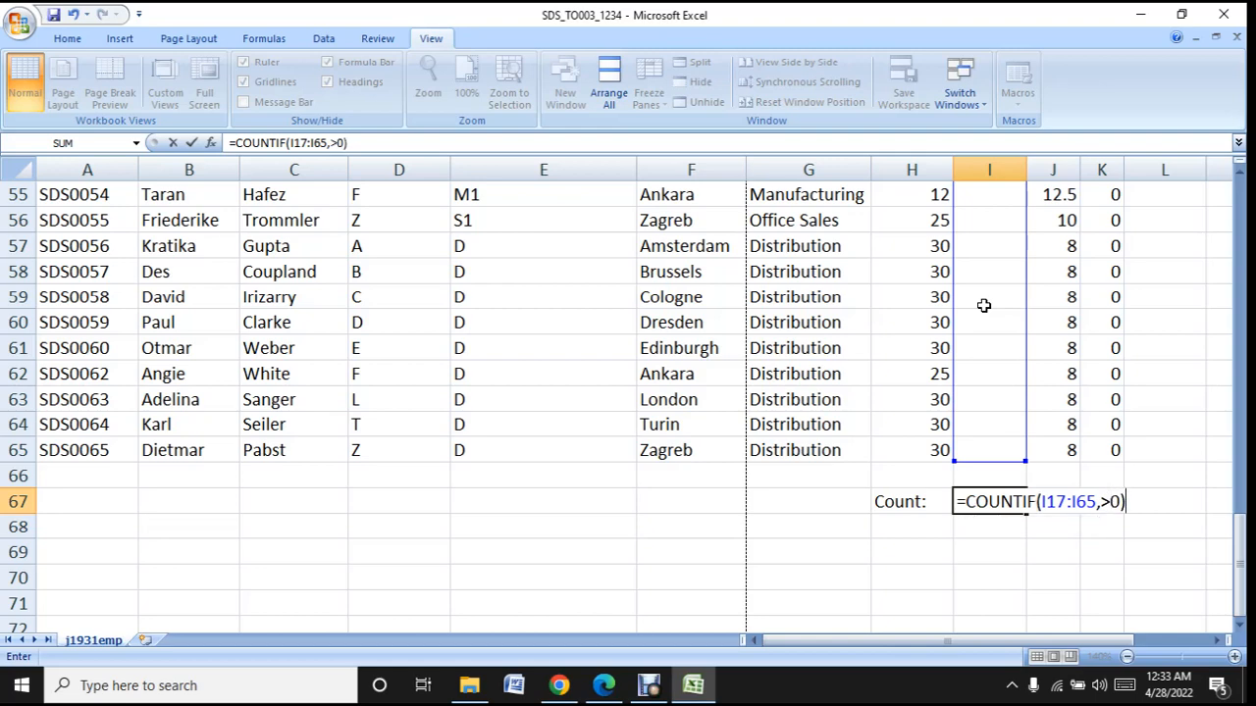
- Try to complete the I67 formula as =COUNTIF(I17:I65,>0) with the criterion unquoted
key("Return")
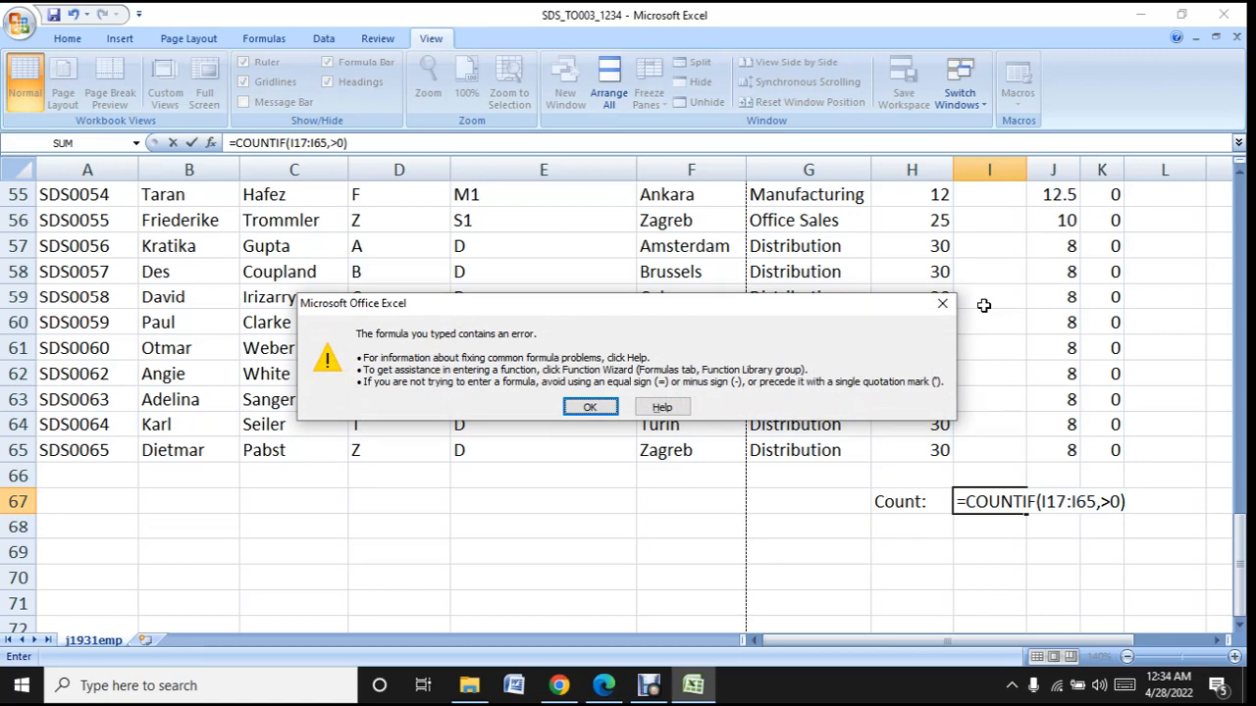
left_click(589, 407)
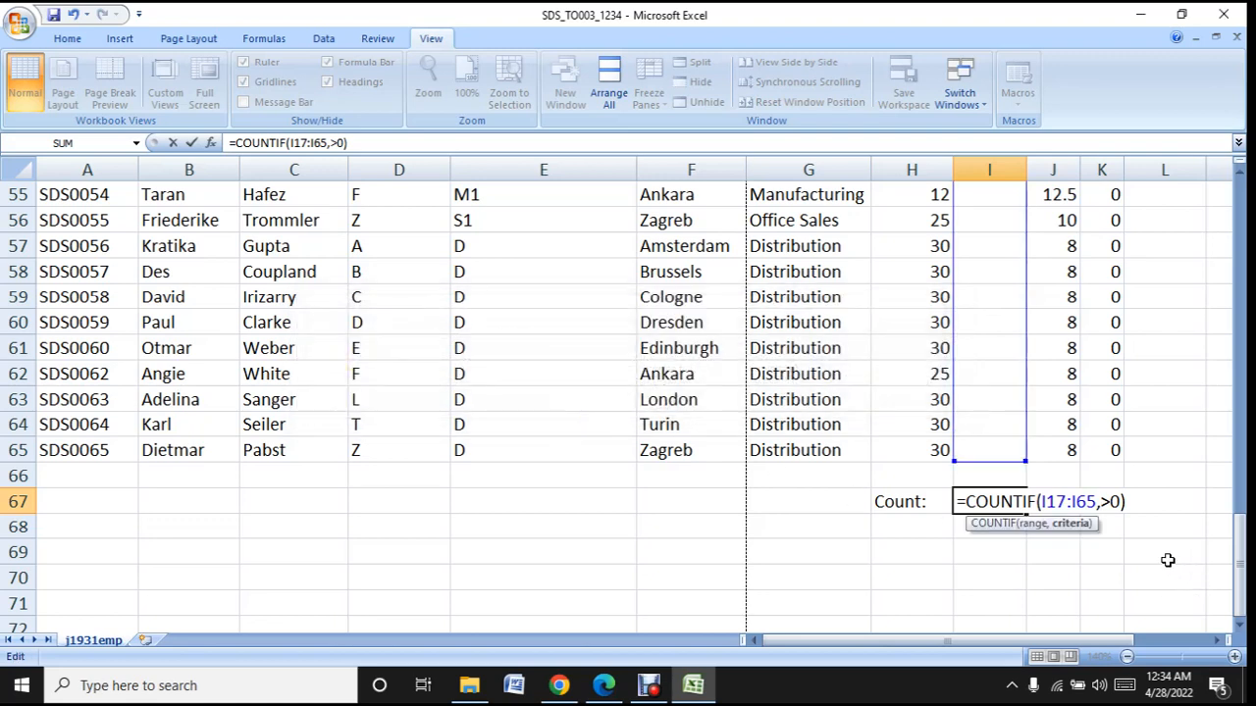
left_click(1126, 501)
key("Return")
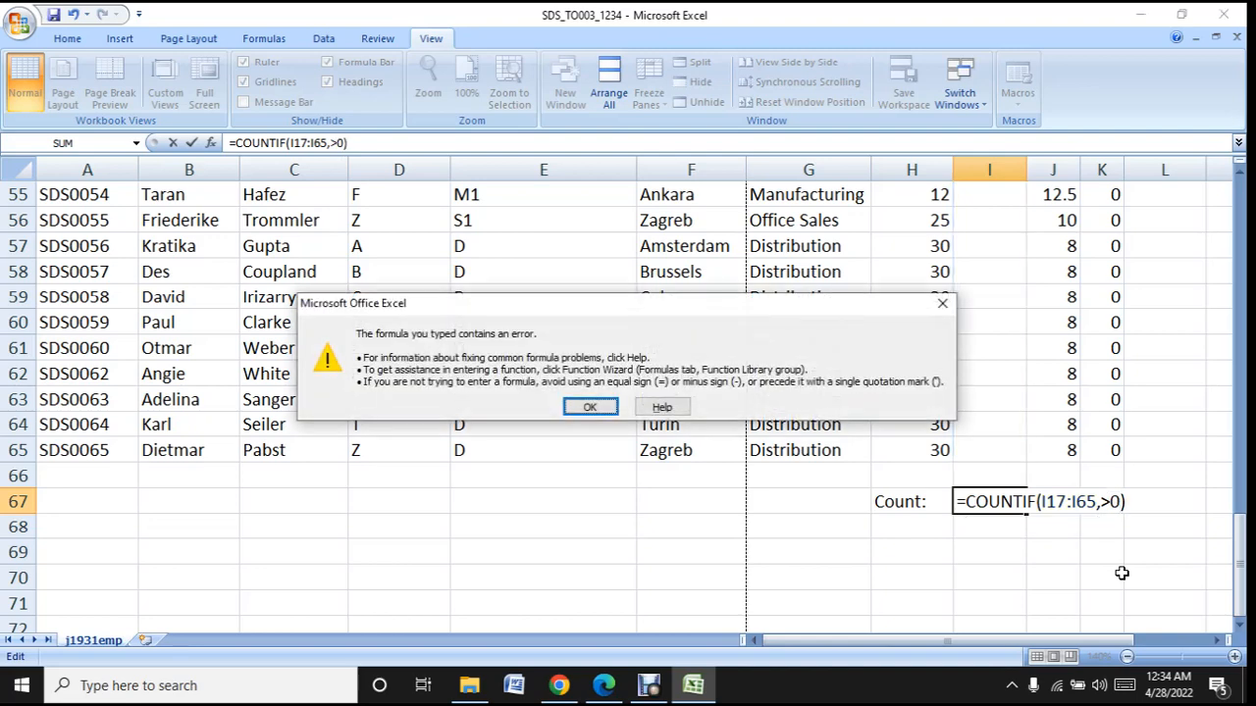
left_click(610, 408)
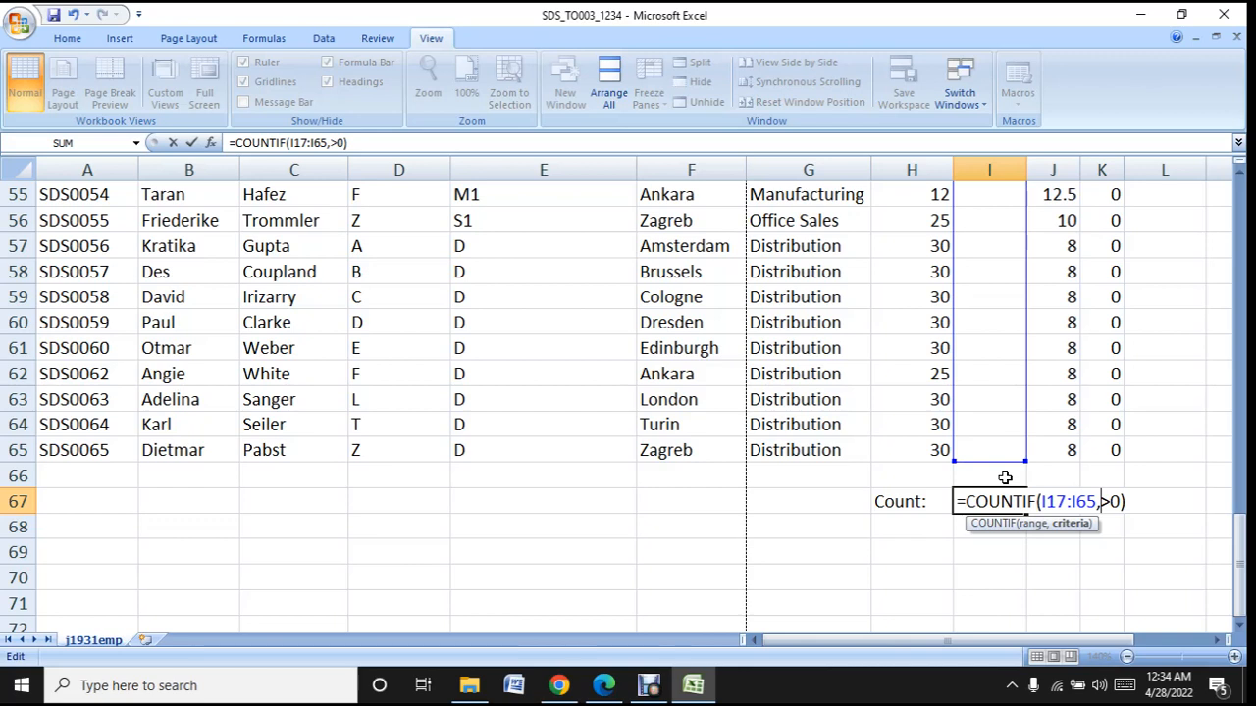
- Enclose the >0 criterion in quotation marks and enter the I67 formula as =COUNTIF(I17:I65,">0")
type("\"")
key("Right")
key("Right")
type("\"")
key("Return")
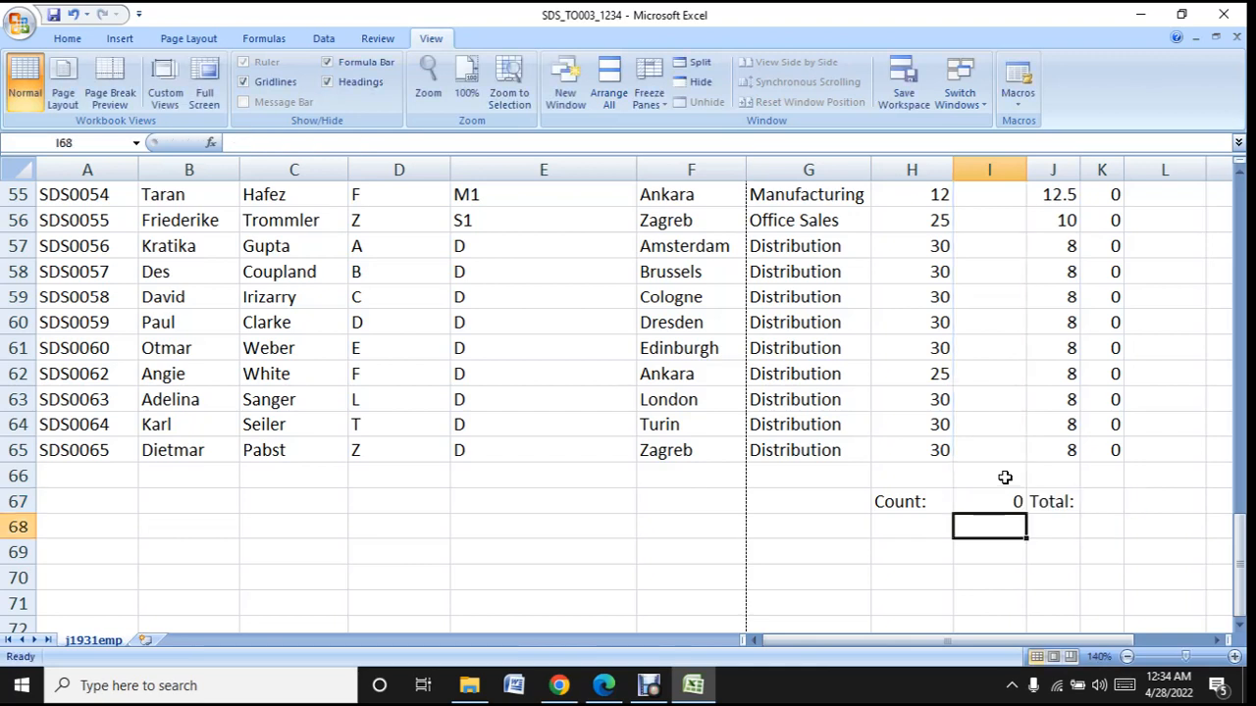
- Review the COUNTIF formula in I67 and read tasks 10 and 11 in the question paper PDF in Edge
left_click(999, 500)
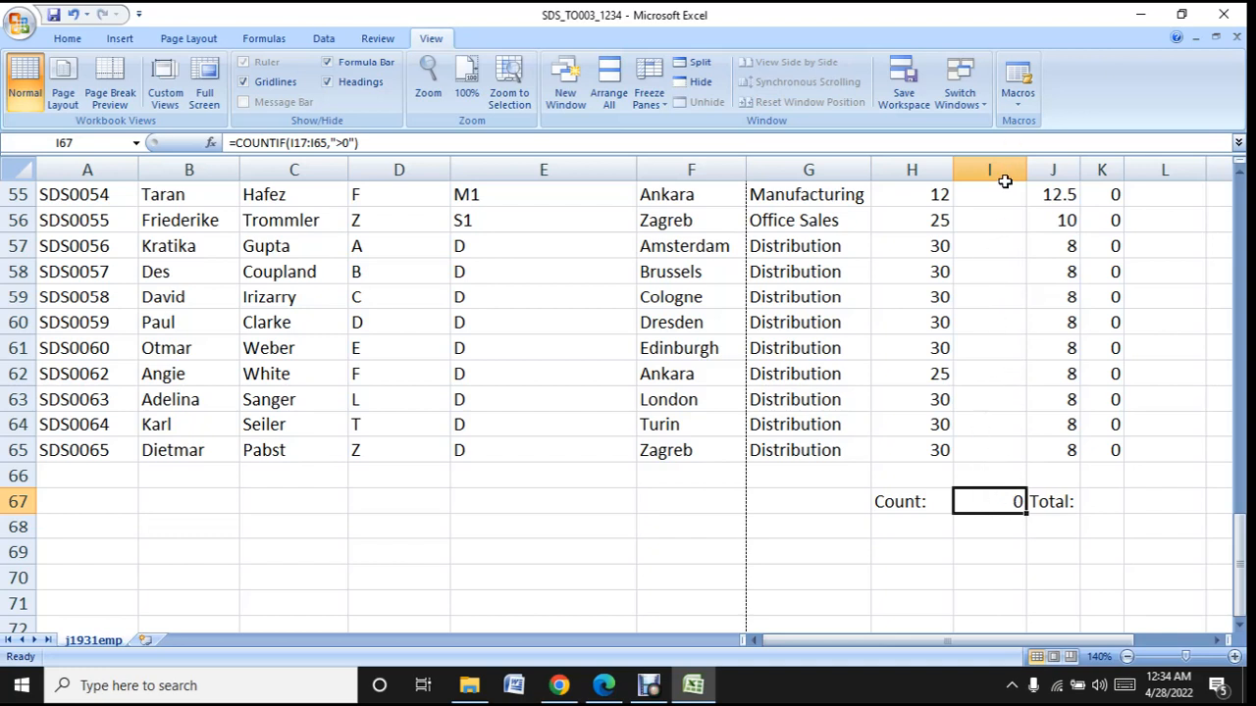
left_click(686, 687)
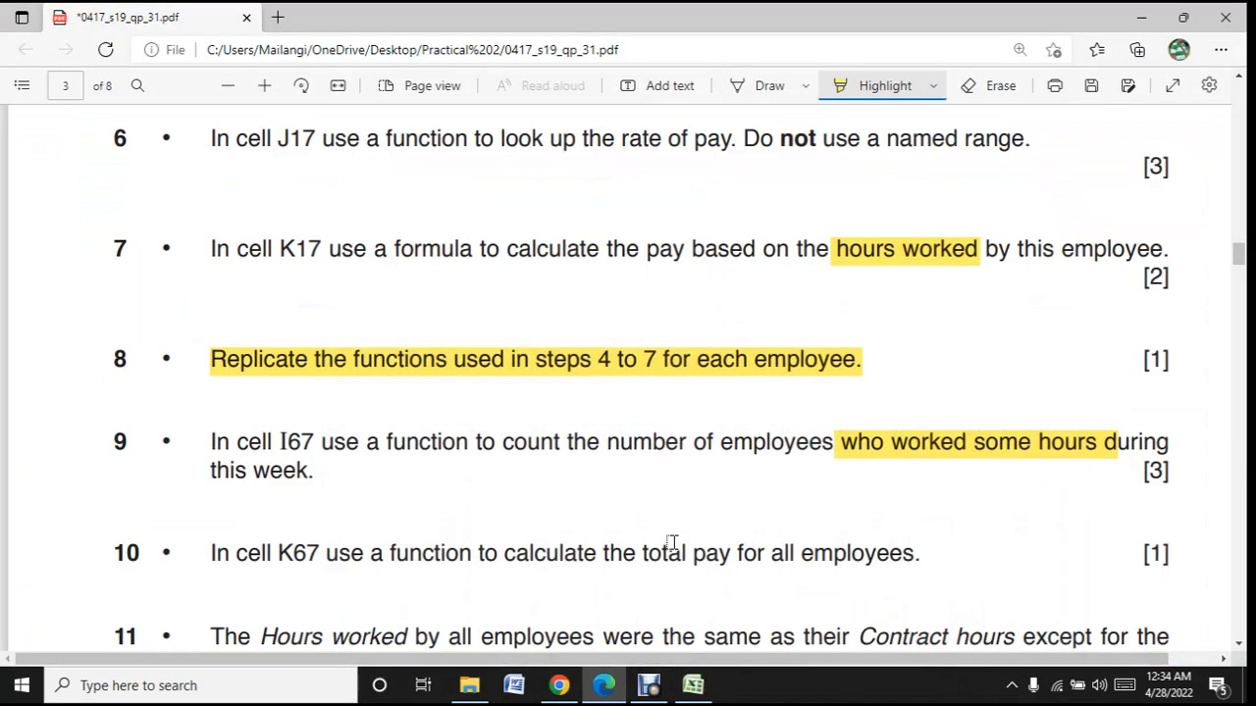
scroll(672, 542, "down", 3)
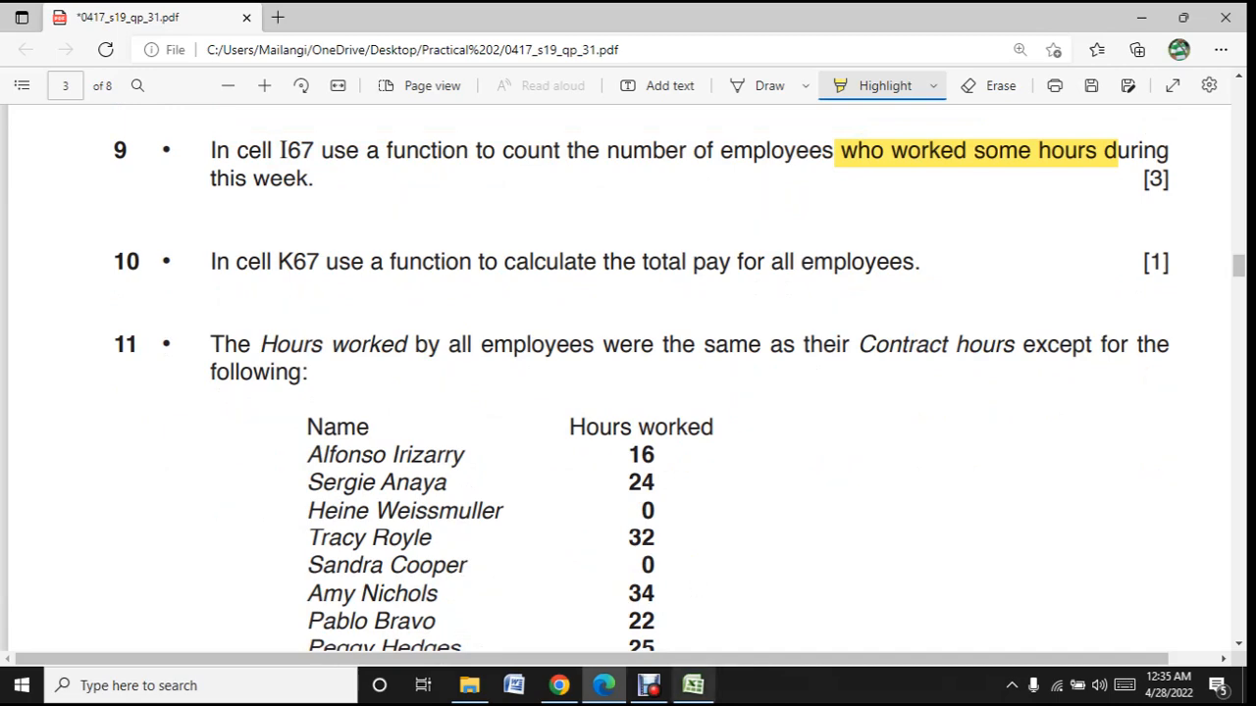
- Switch to Excel and total the Pay column in cell K67 with =SUM(K17:K65)
left_click(692, 685)
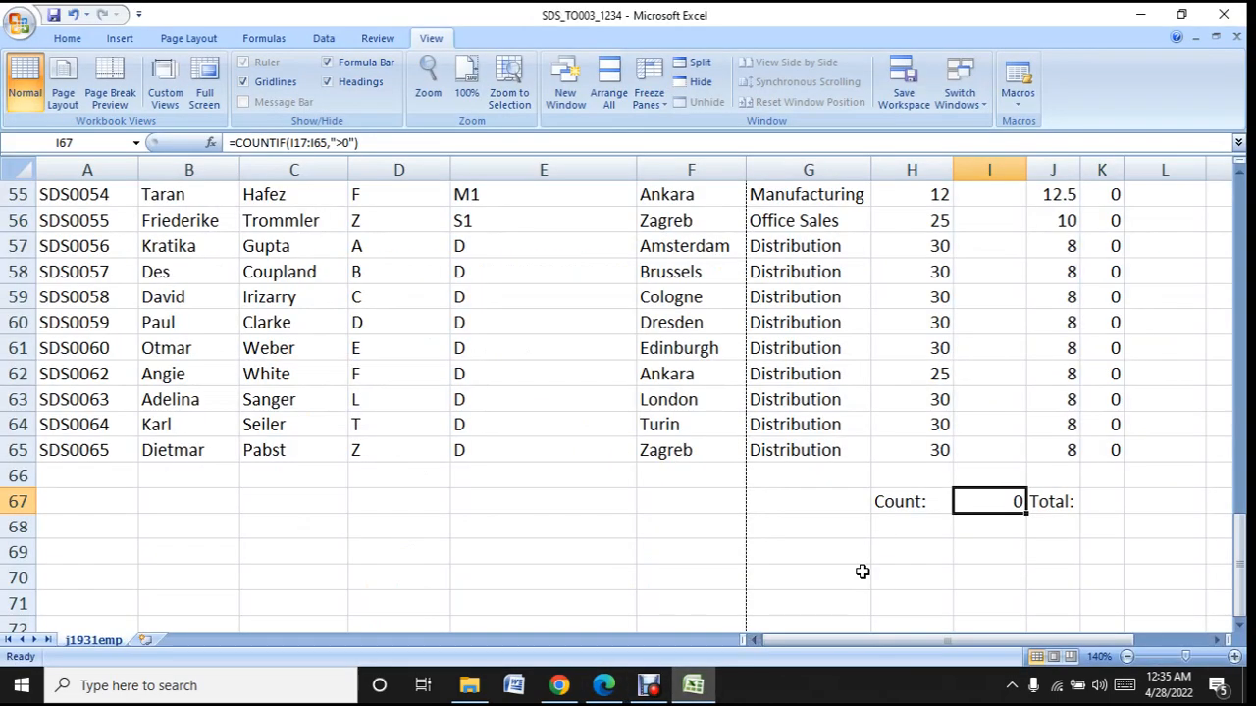
left_click(1116, 499)
scroll(1116, 499, "up", 18)
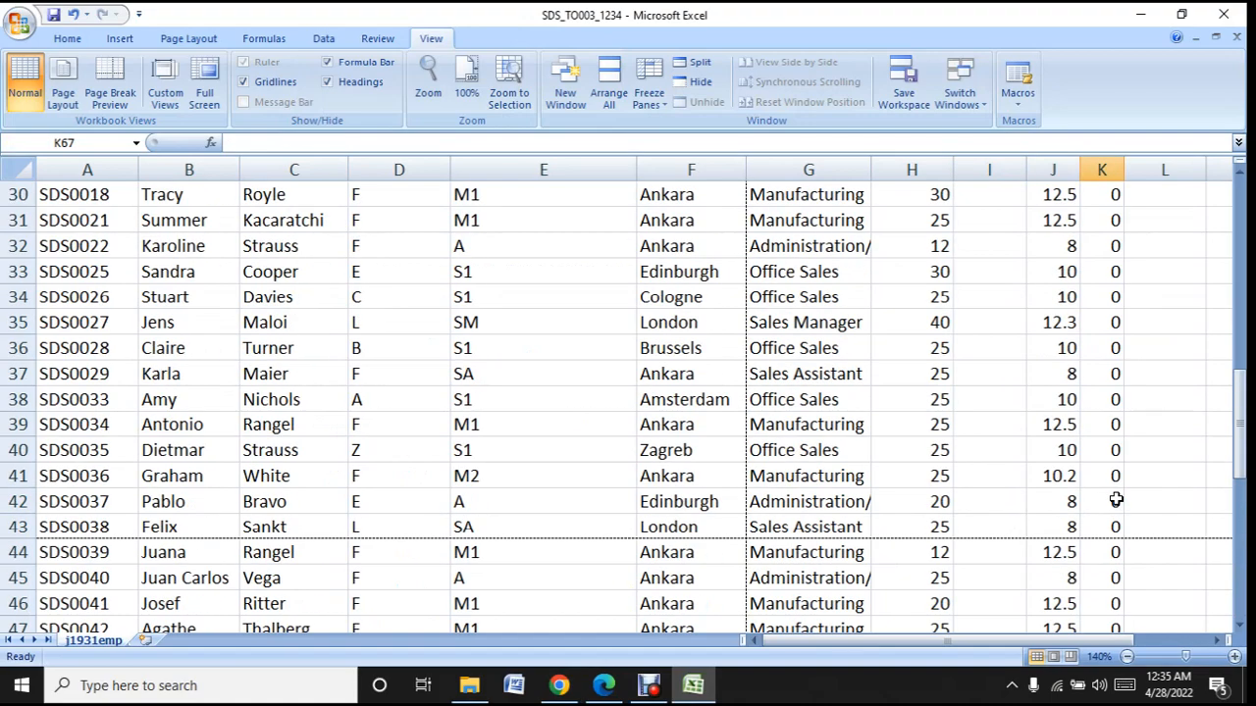
scroll(1113, 471, "down", 5)
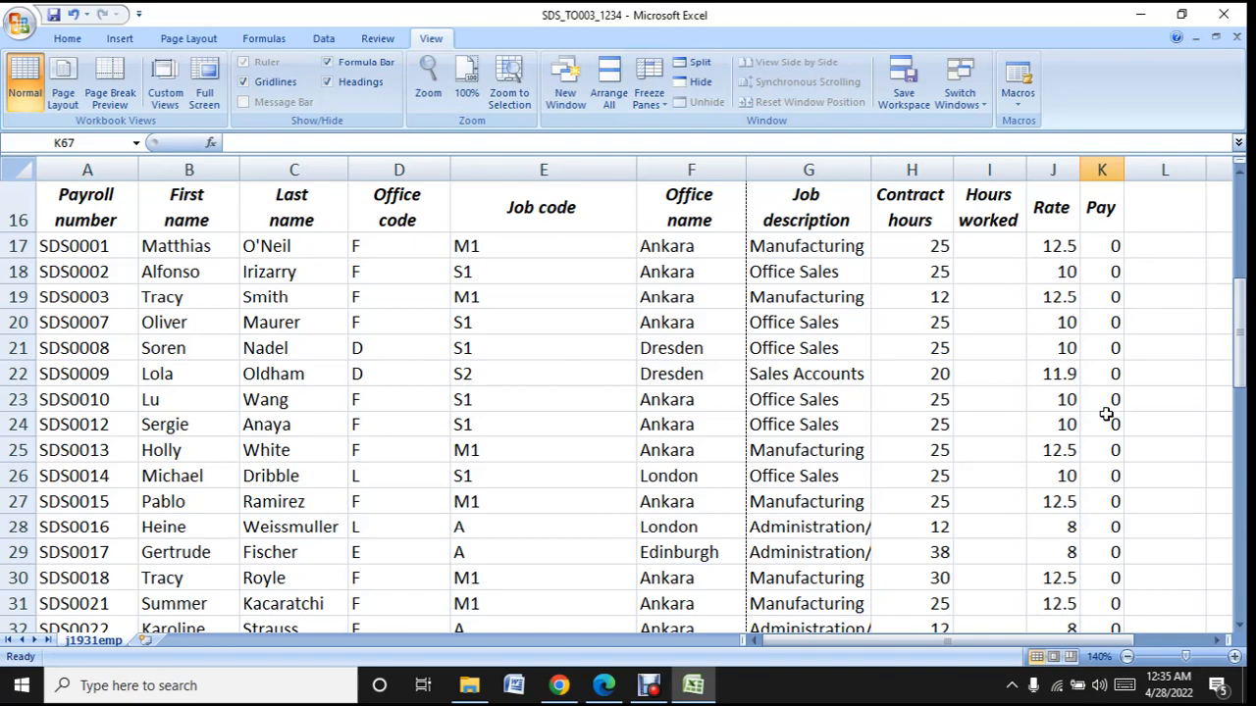
scroll(1102, 419, "down", 13)
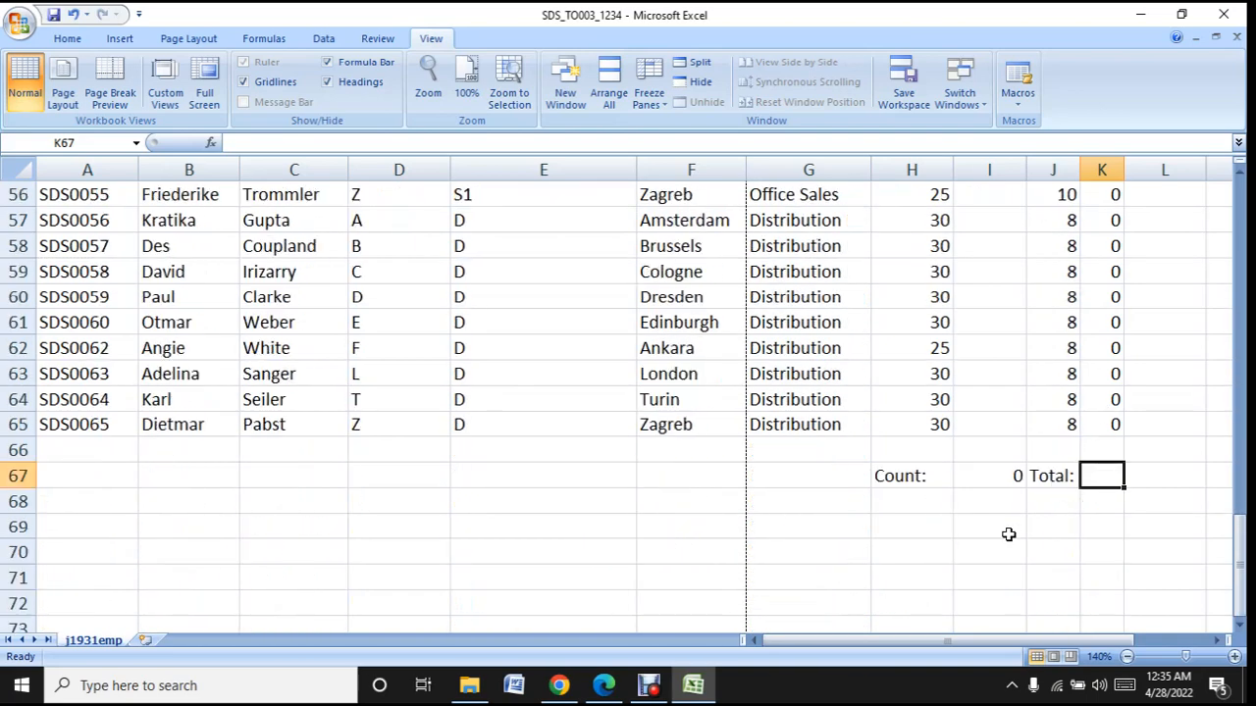
type("=")
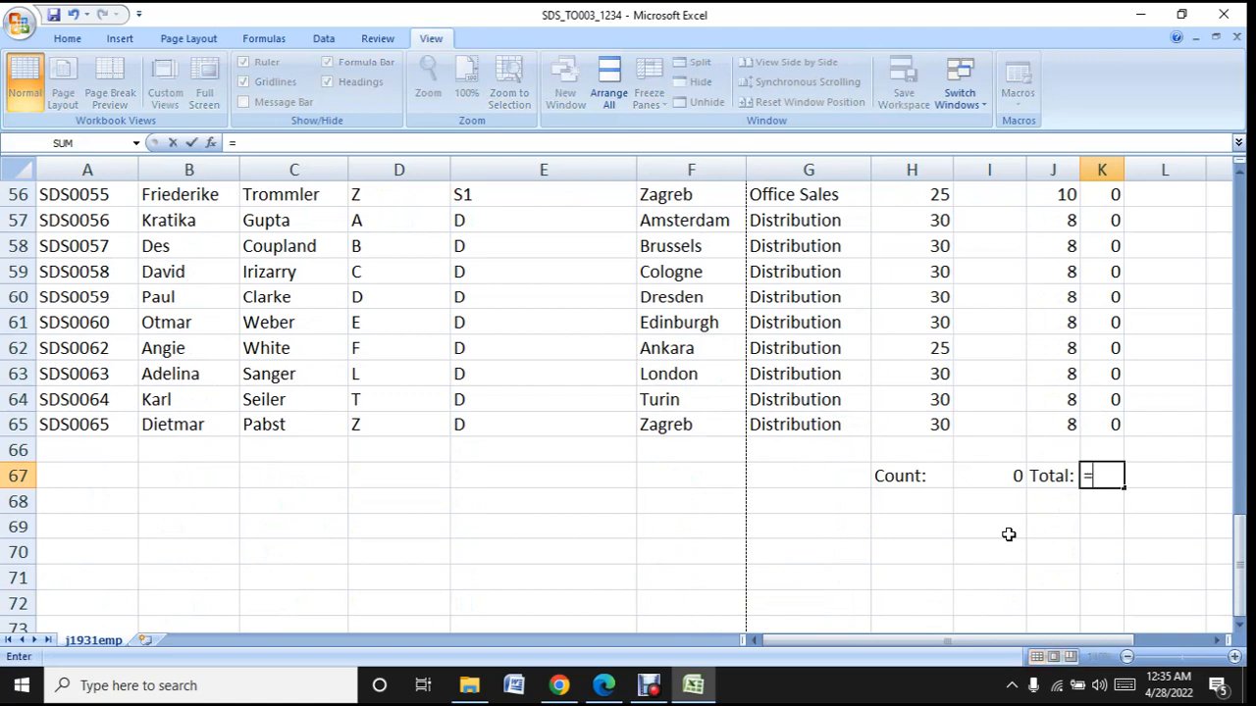
type("sum")
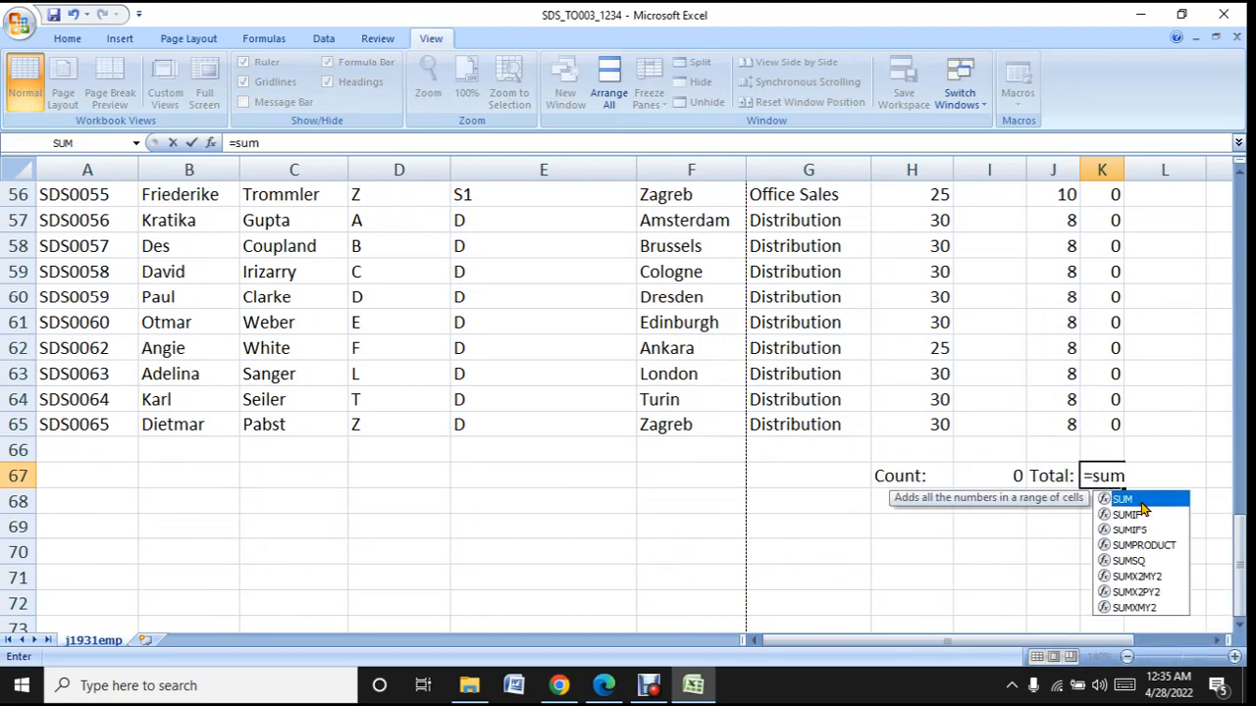
double_click(1141, 502)
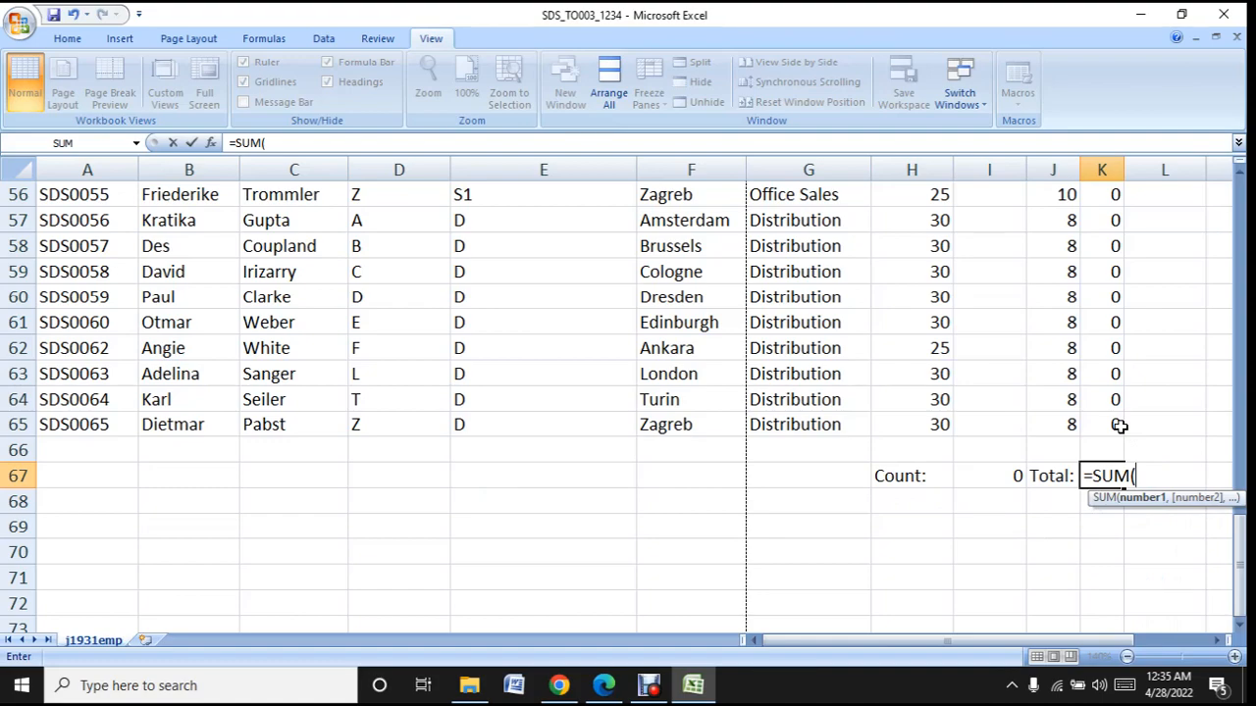
left_click_drag(1119, 426, 1121, 295)
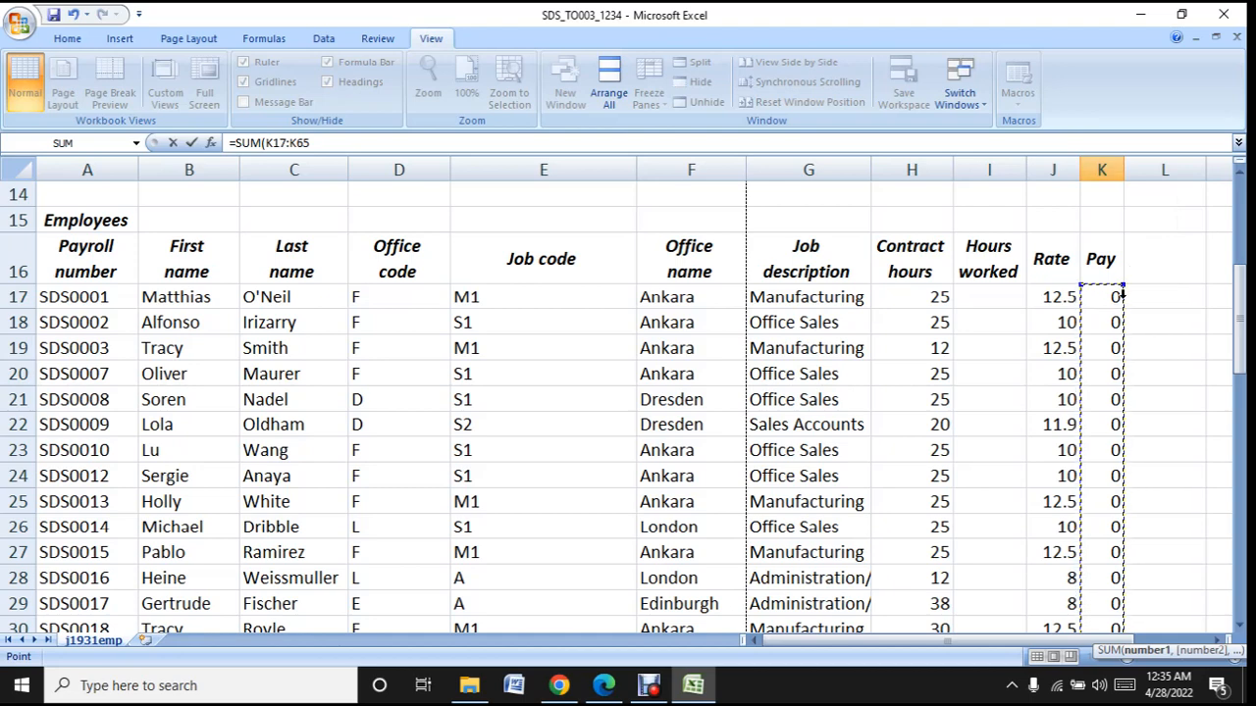
key("Return")
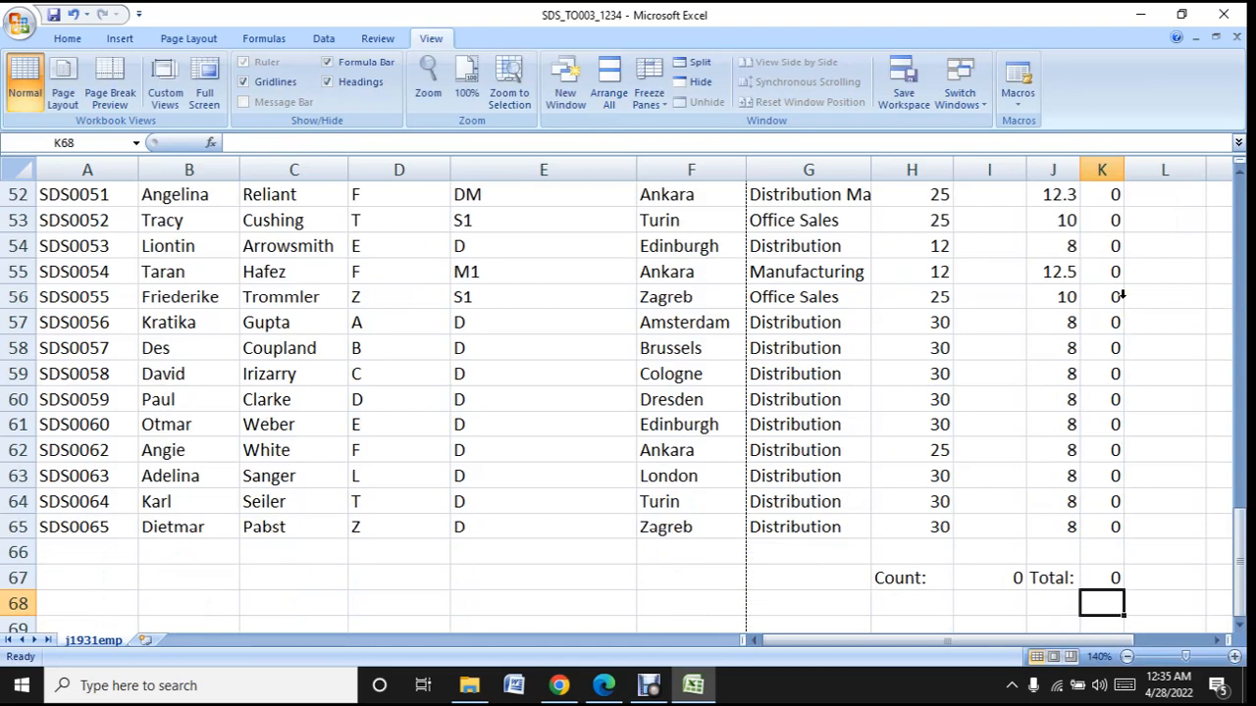
left_click(1116, 580)
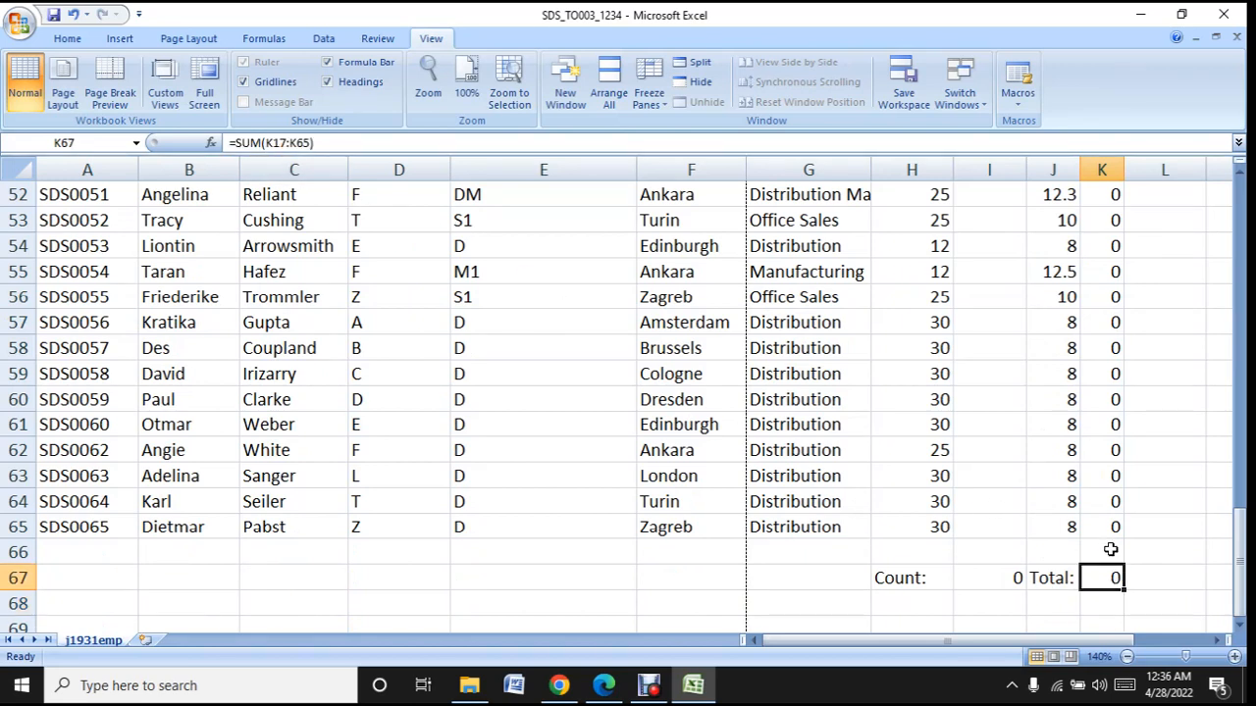
- Read task 11 and its list of Hours worked exceptions in the question paper PDF in Edge
left_click(693, 685)
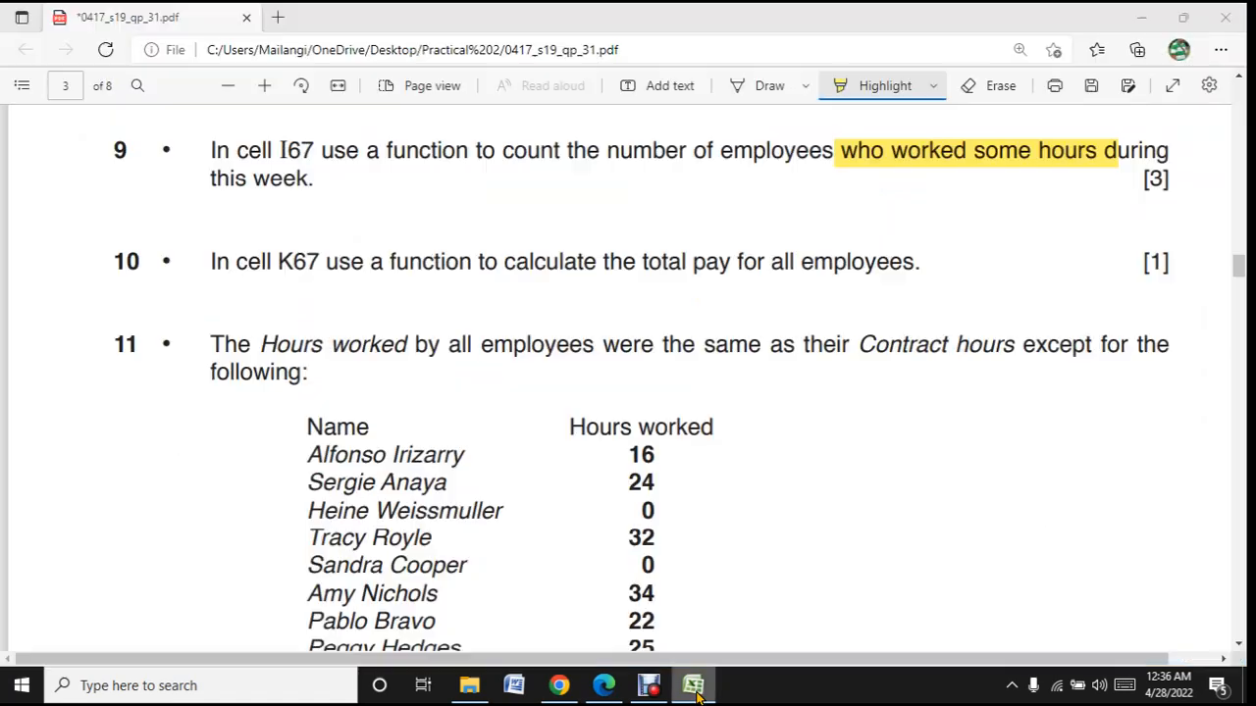
scroll(594, 438, "down", 3)
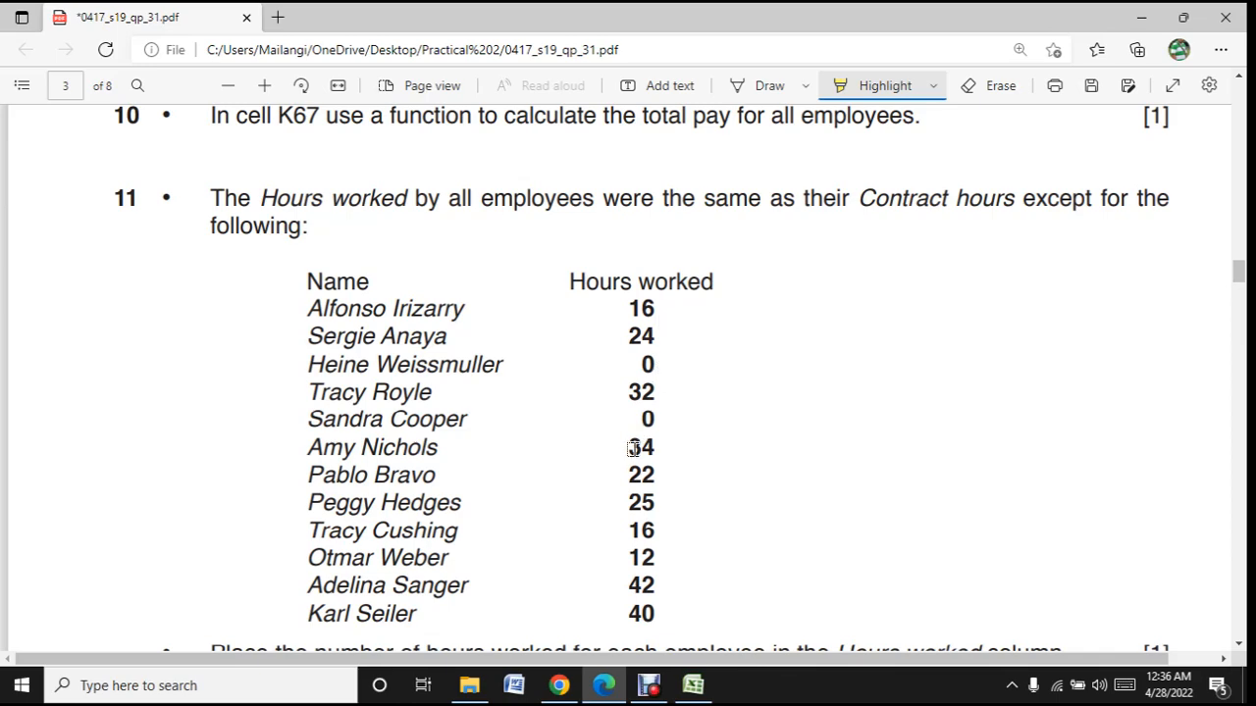
scroll(633, 449, "down", 2)
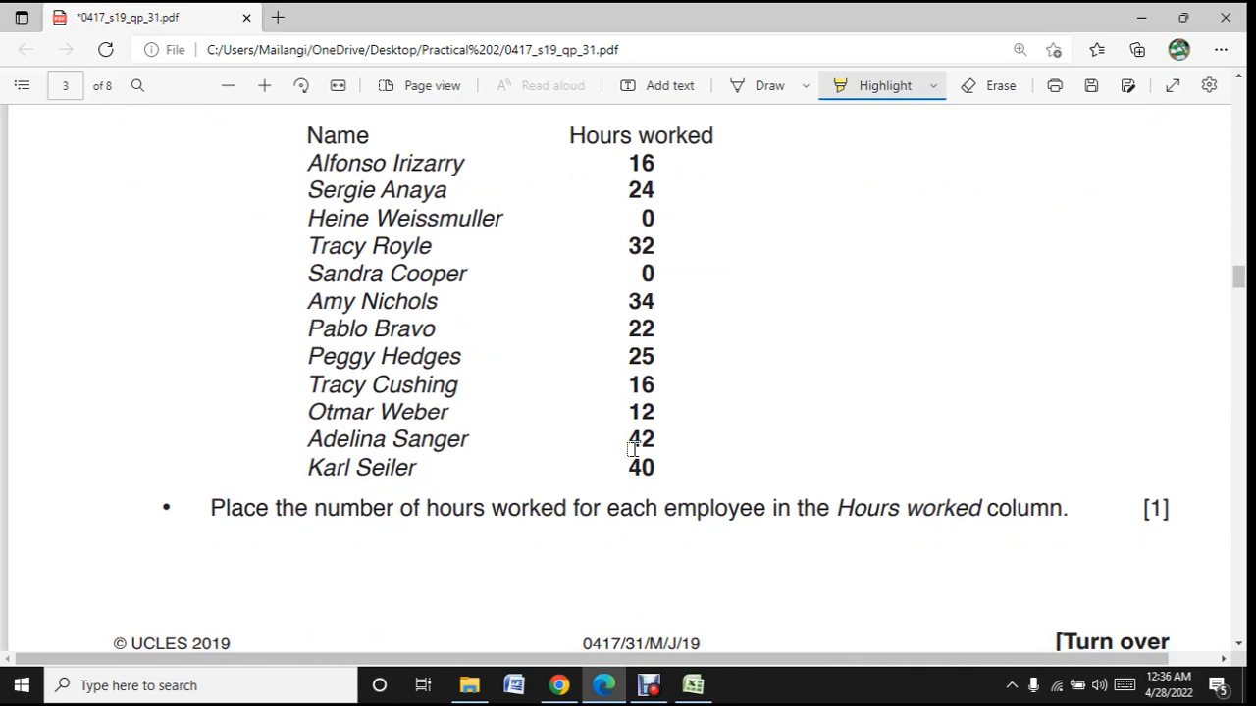
scroll(633, 449, "up", 2)
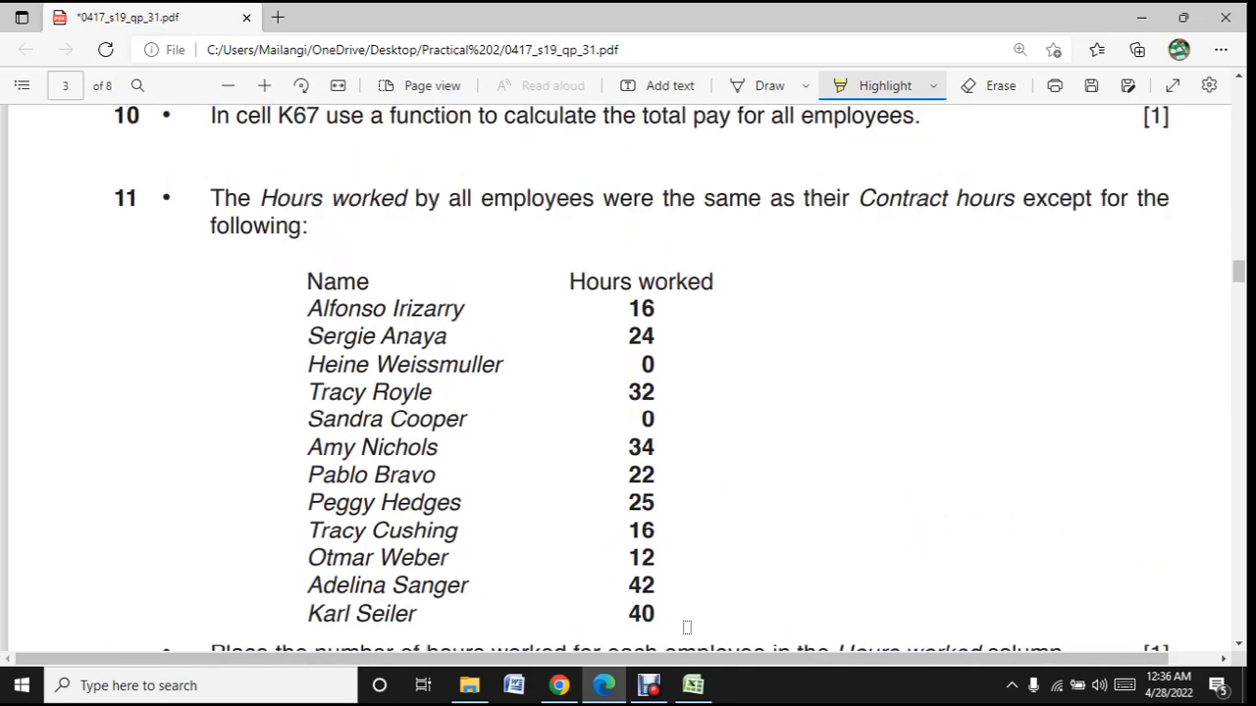
- Return to Excel and enter 16 hours worked in cell I18 for the first employee listed in task 11
left_click(686, 691)
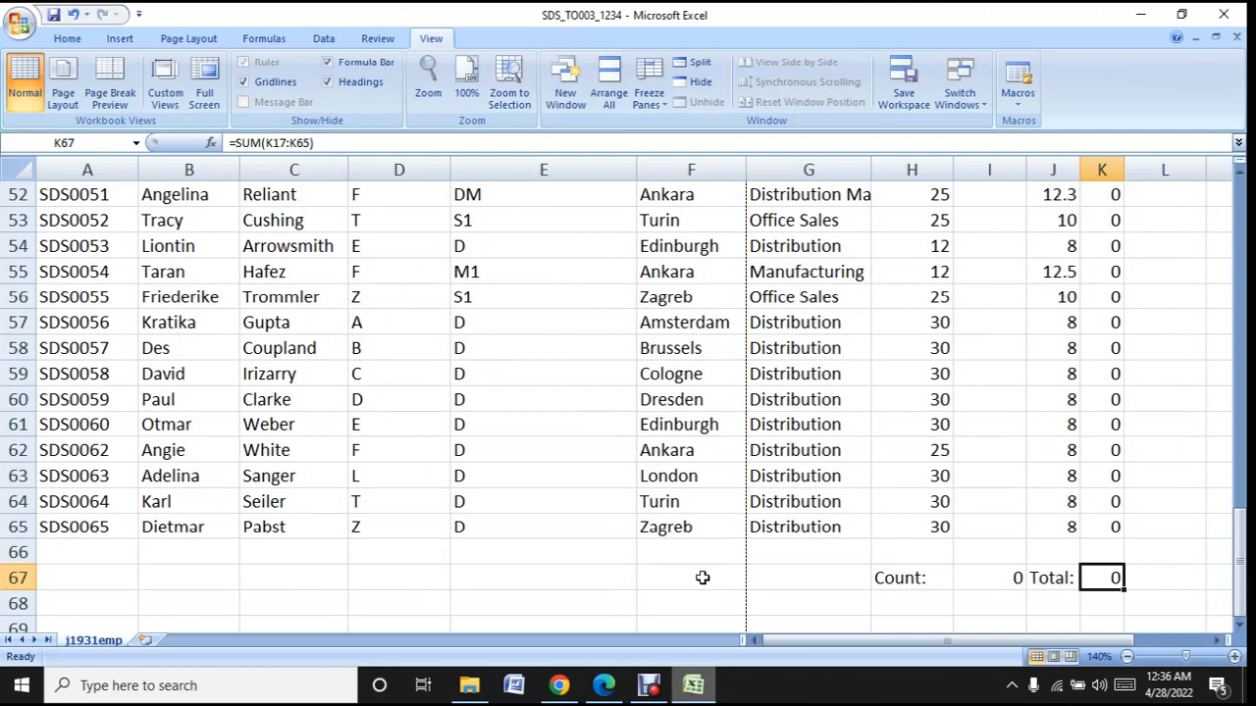
scroll(707, 548, "up", 13)
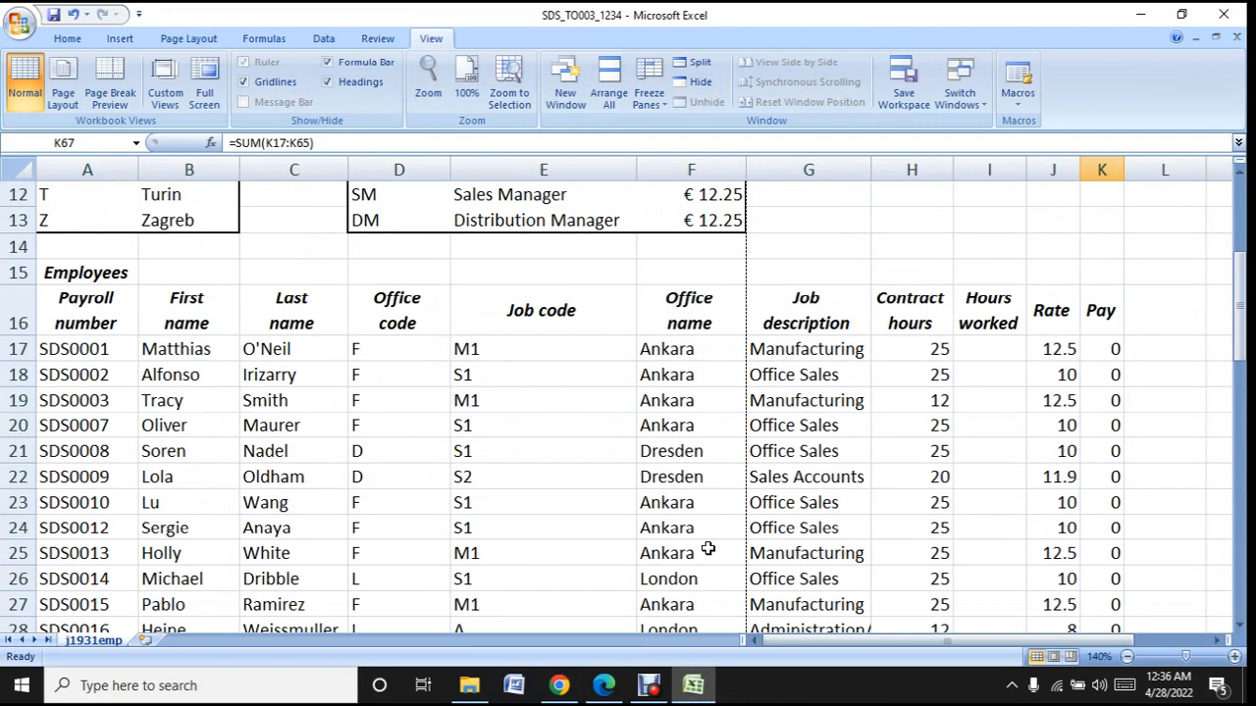
scroll(707, 548, "down", 2)
scroll(708, 549, "up", 2)
left_click(987, 376)
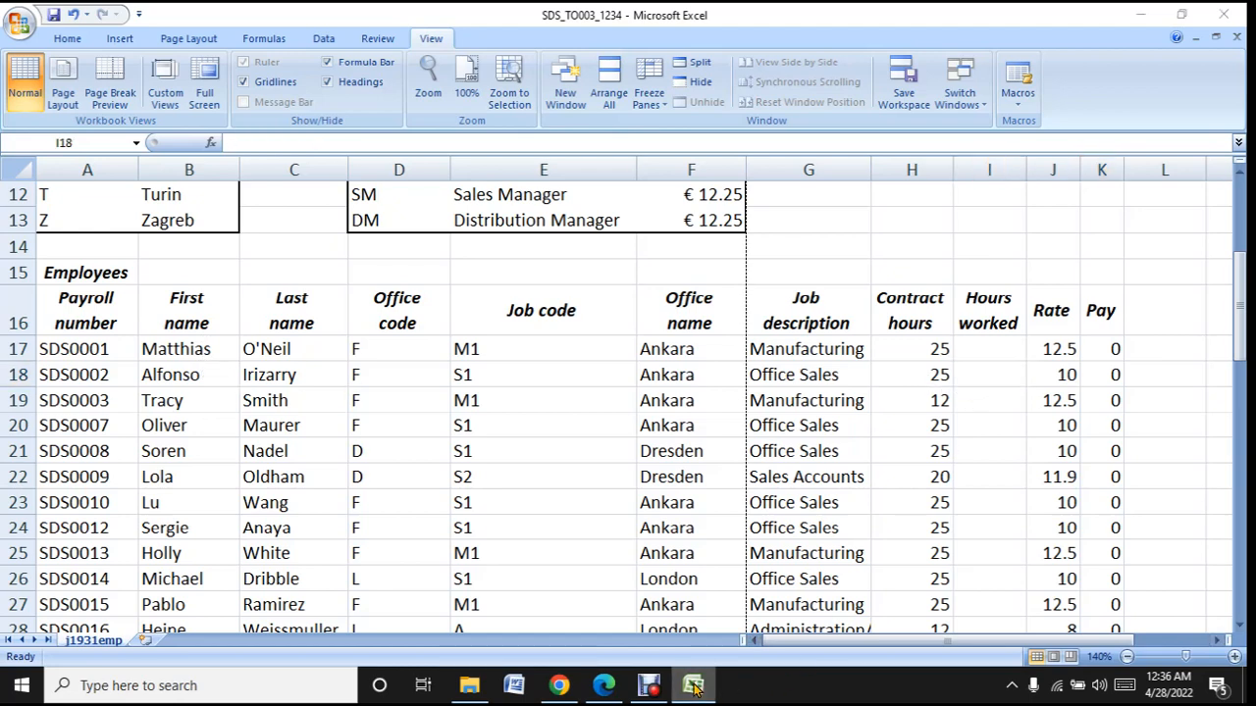
left_click(694, 686)
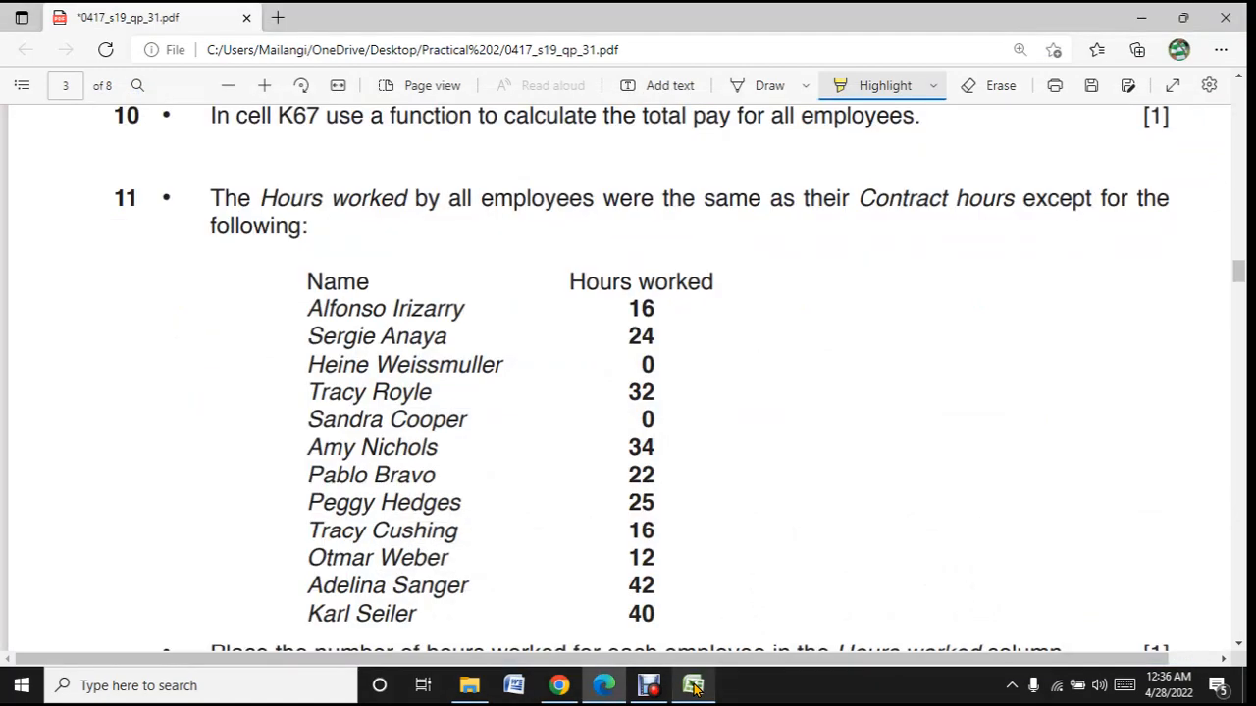
left_click(694, 686)
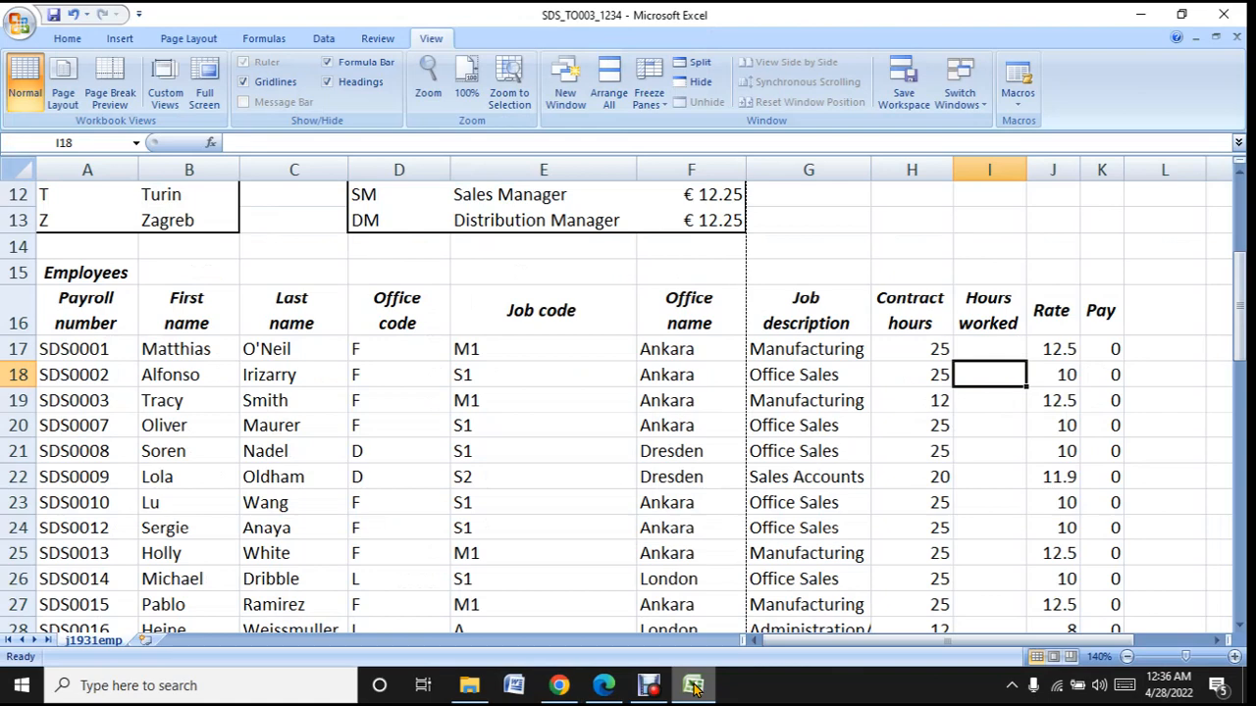
type("1")
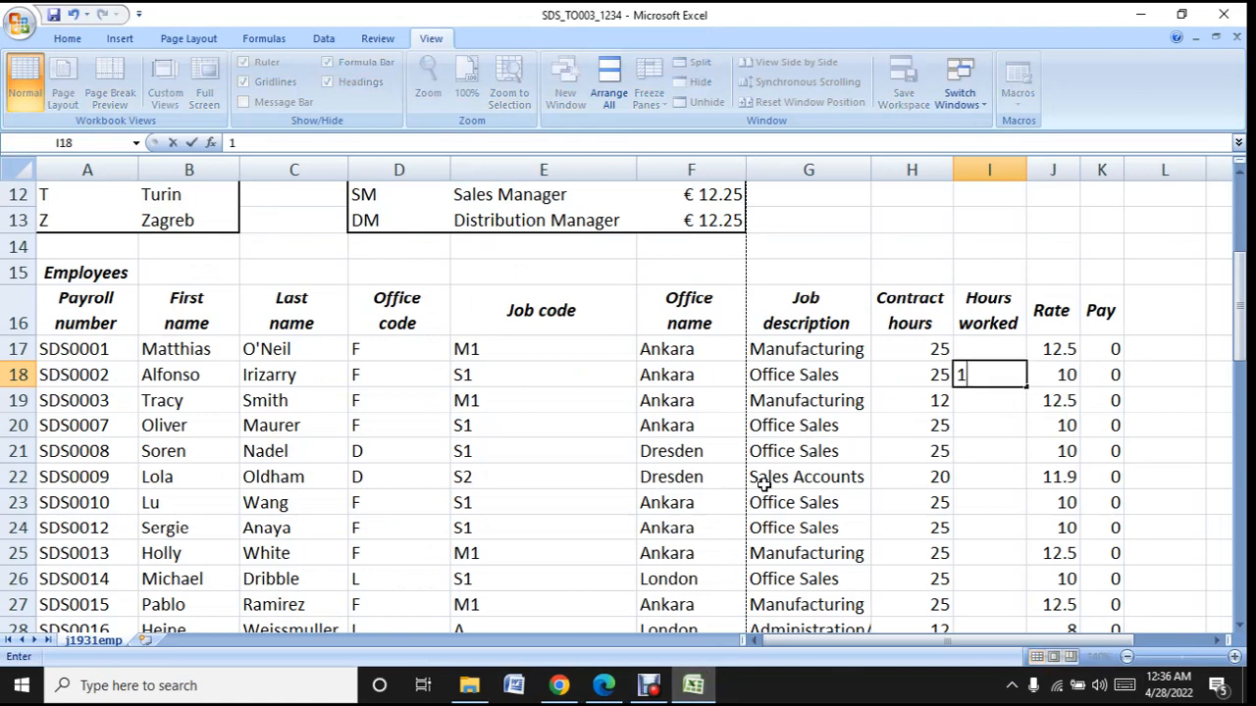
type("6")
key("Return")
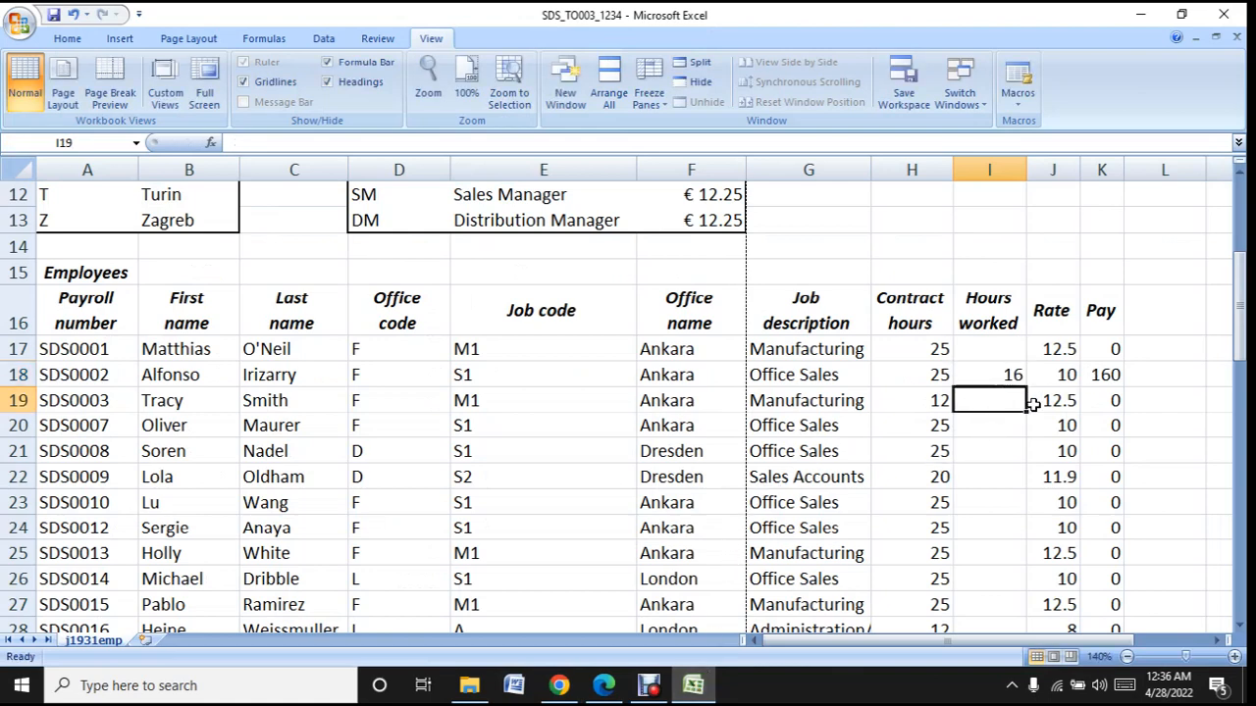
- Look up the second listed employee's hours in the question paper and enter 24 in cell I24
left_click(692, 685)
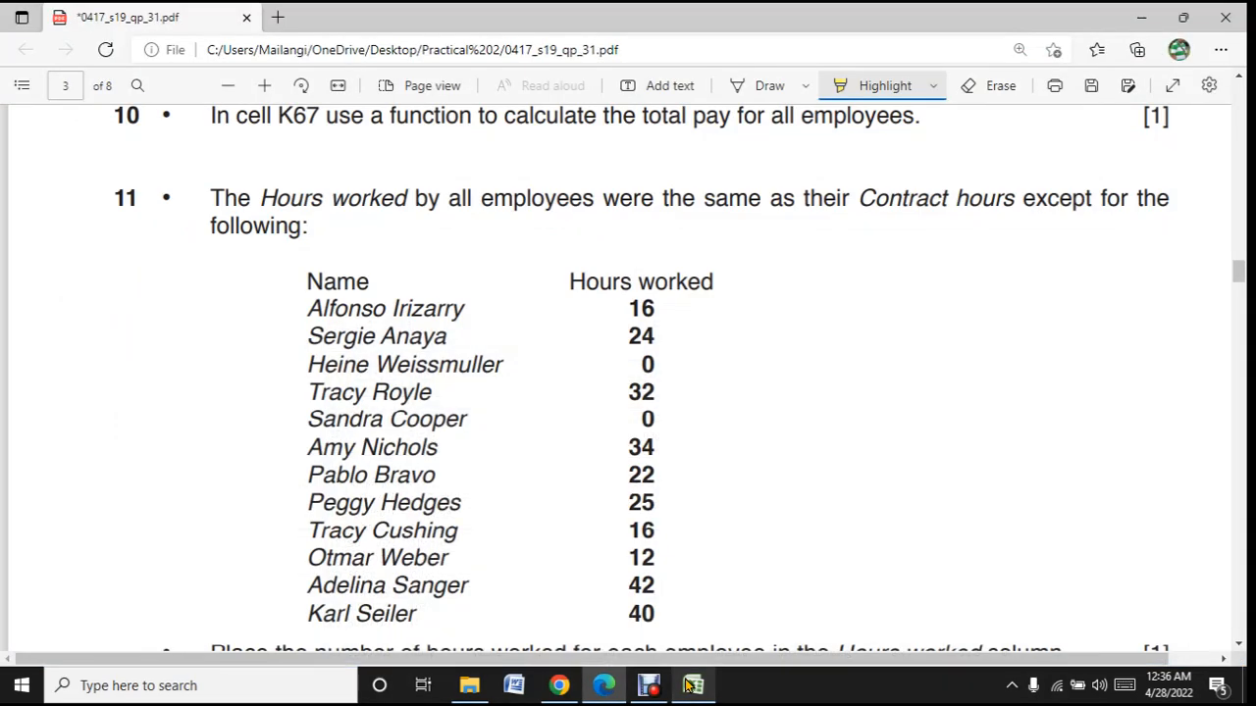
left_click(688, 685)
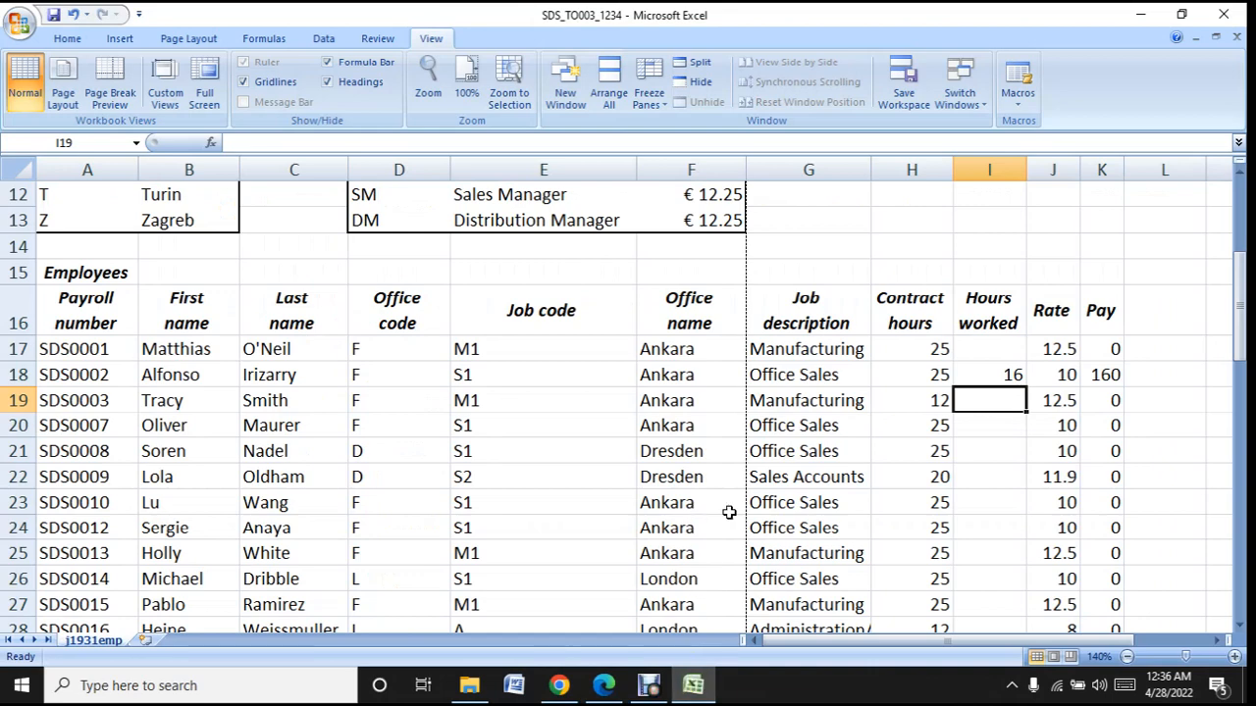
left_click(966, 530)
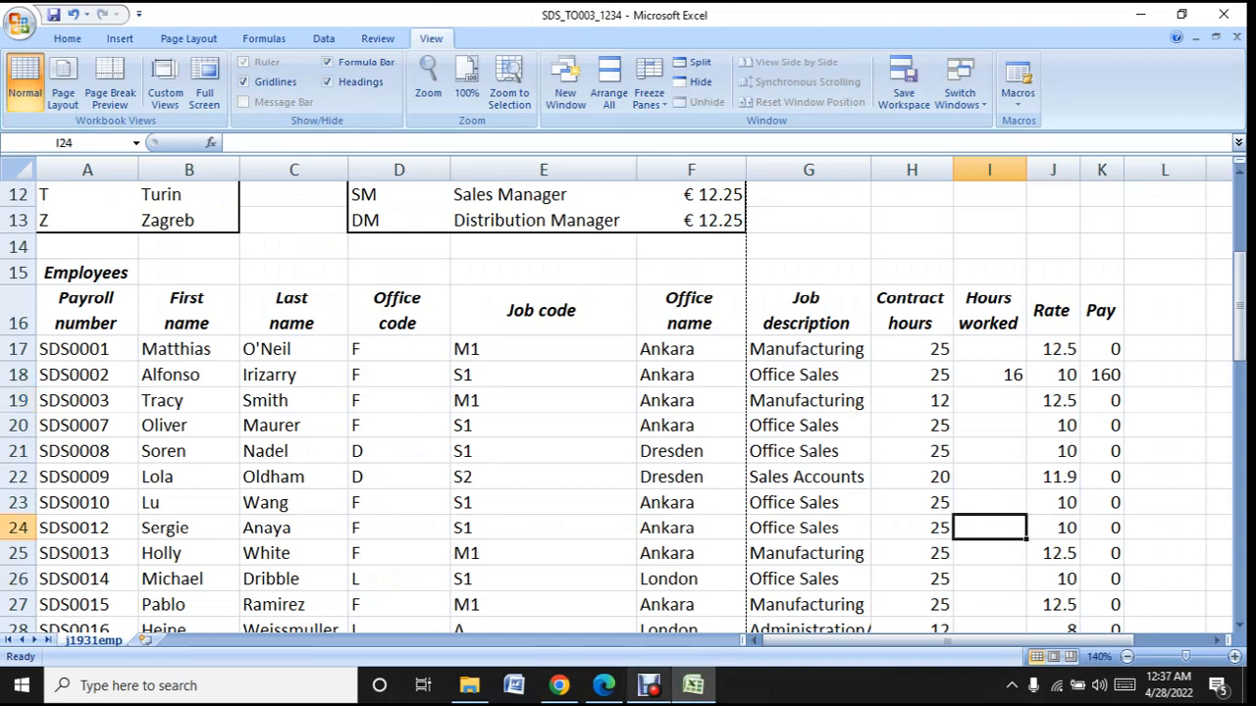
left_click(695, 687)
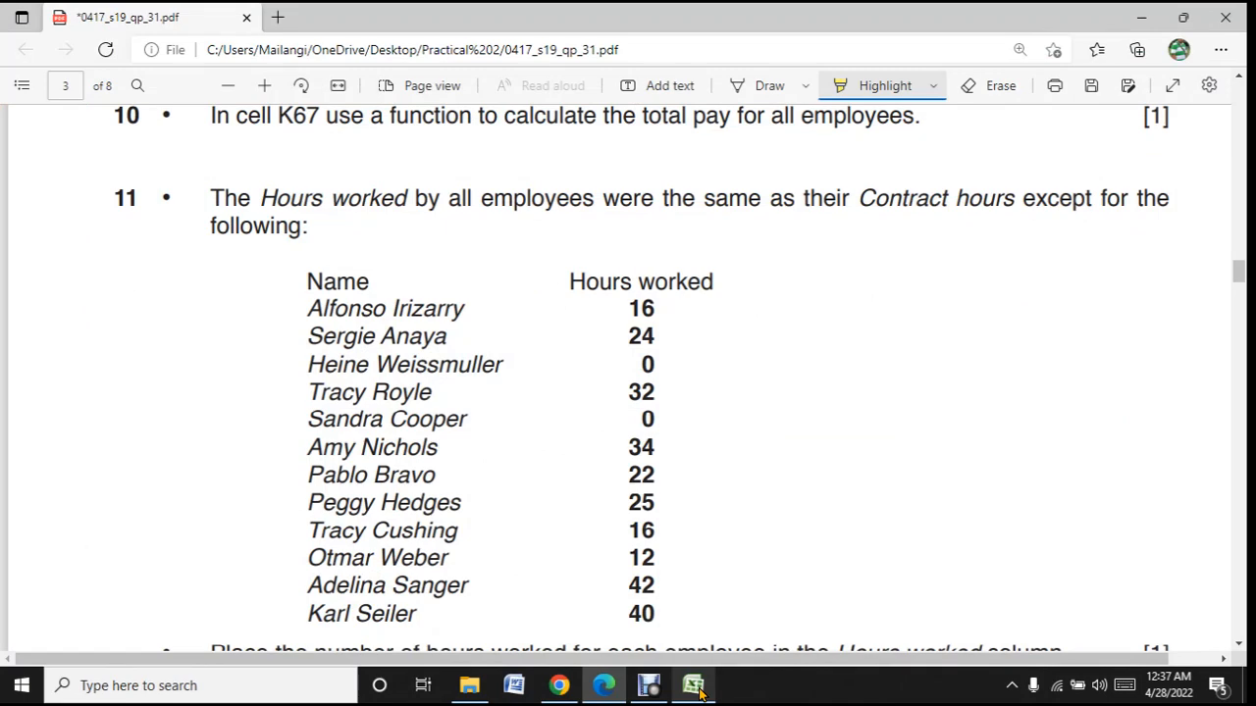
left_click(698, 692)
type("24")
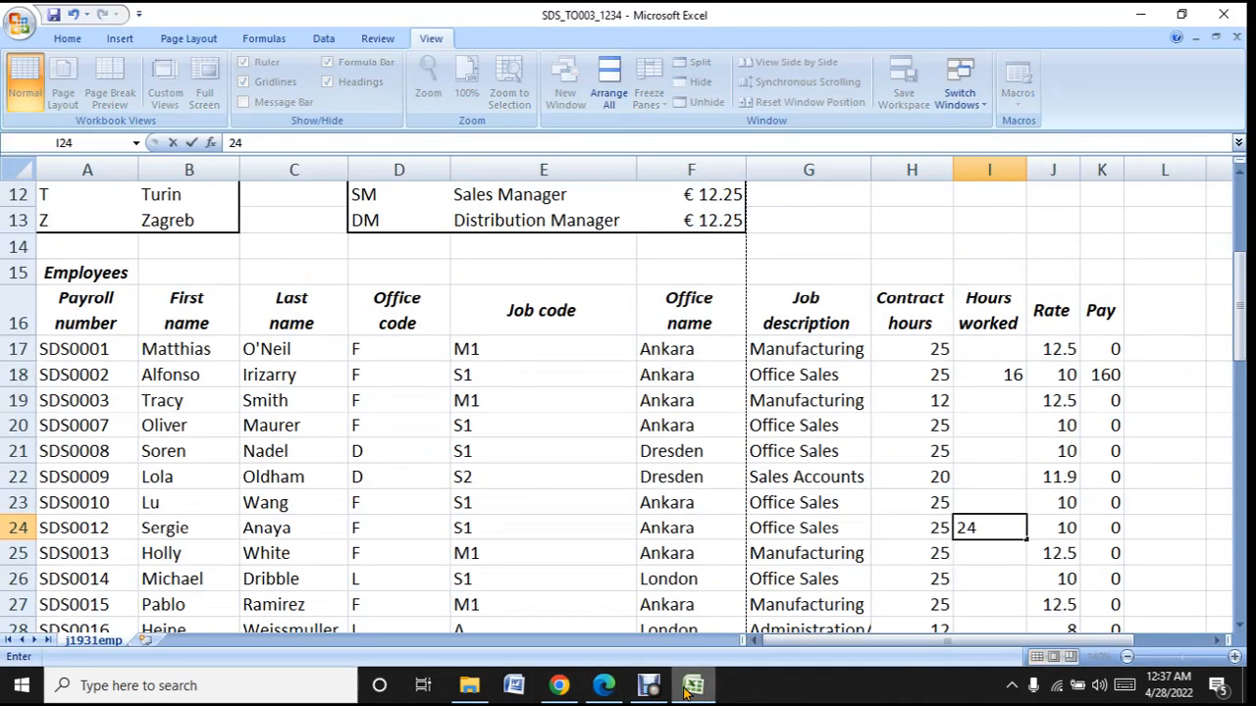
left_click(1013, 574)
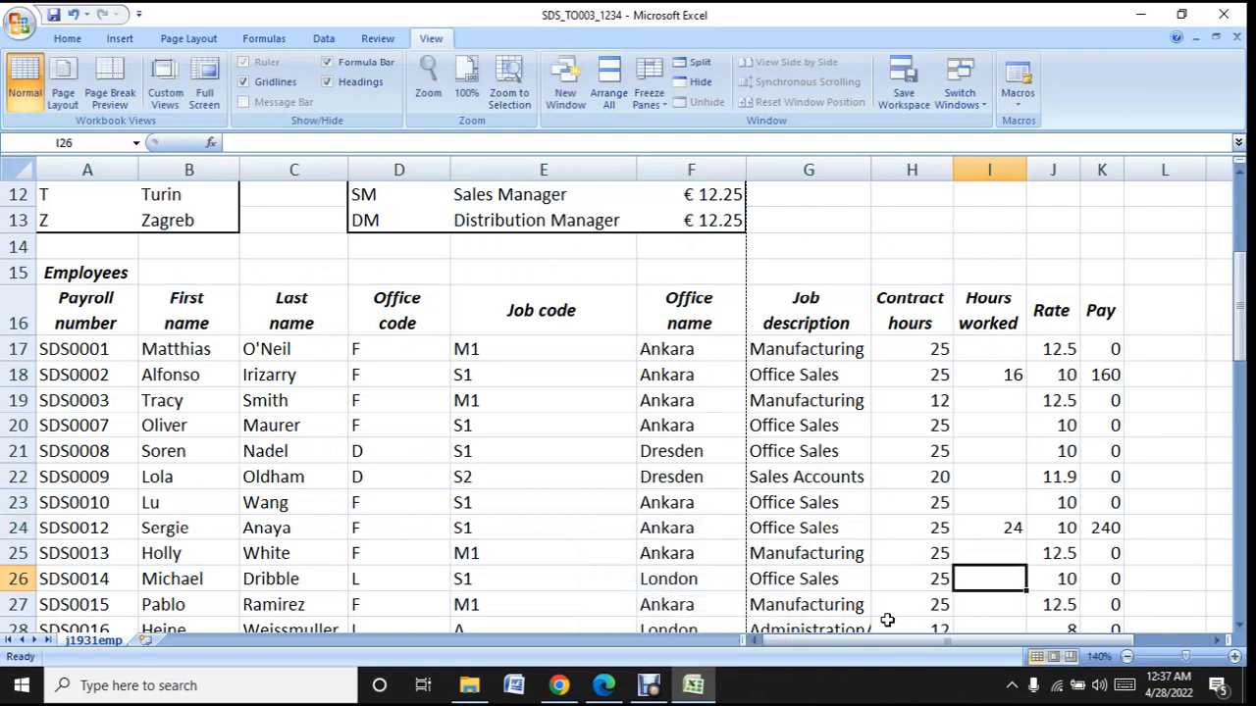
- Look up the third listed employee's hours in the question paper and enter 0 in cell I28
left_click(681, 689)
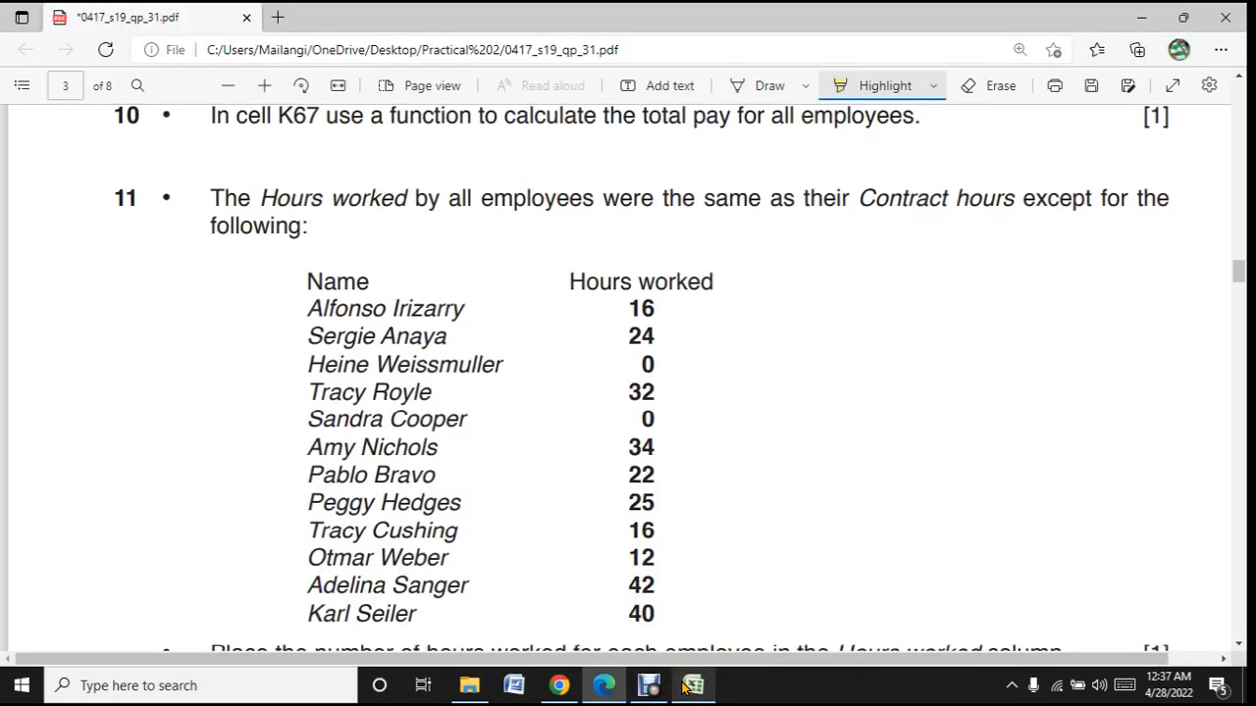
left_click(684, 689)
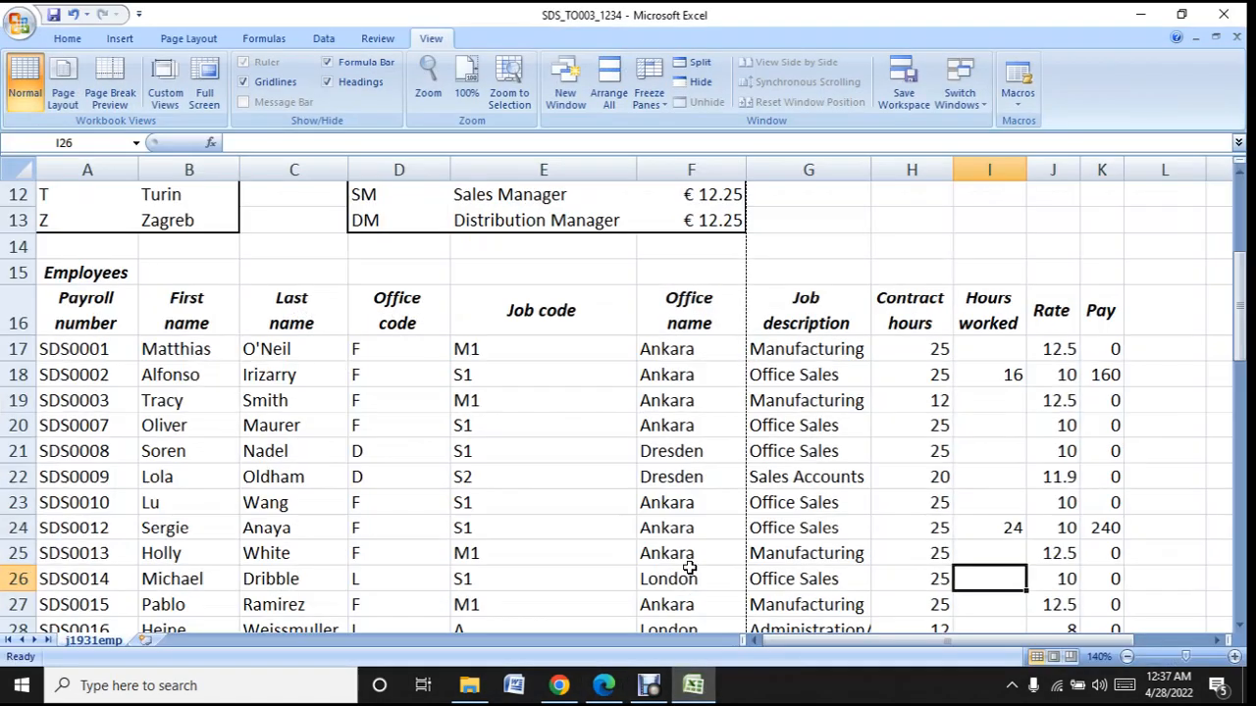
scroll(684, 534, "down", 2)
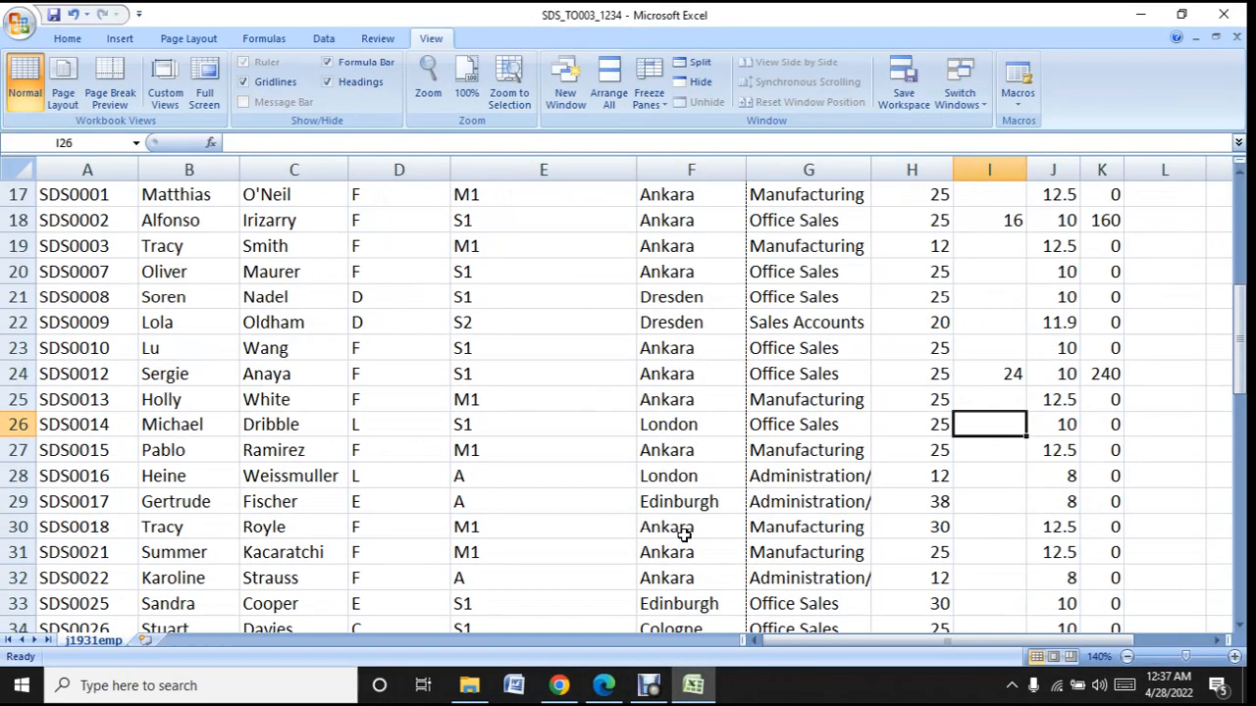
scroll(684, 535, "down", 2)
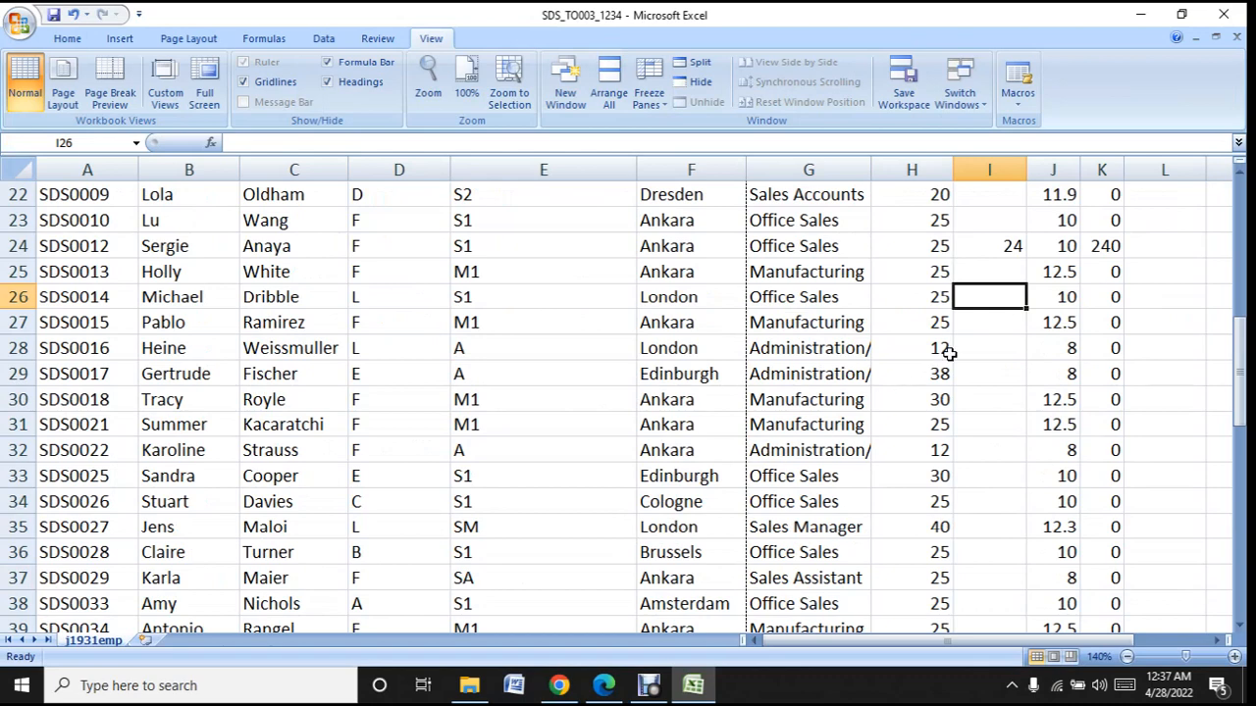
left_click(990, 341)
type("0")
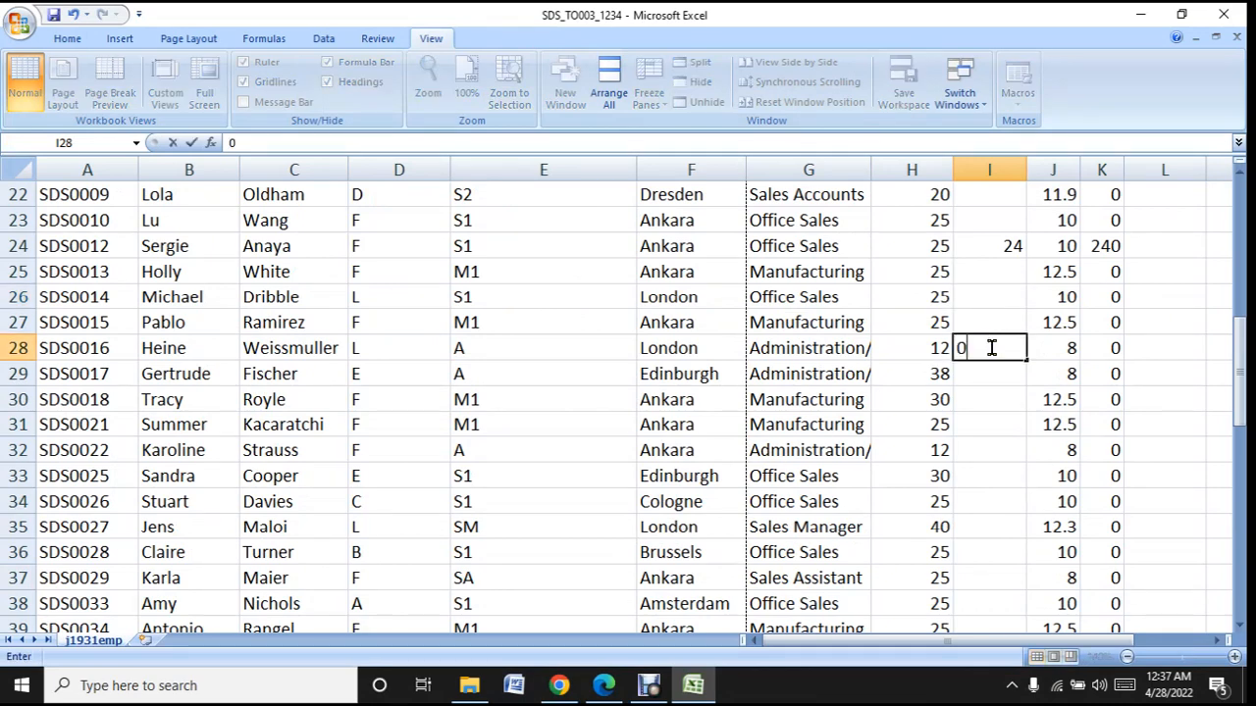
- Look up the fourth listed employee's hours in the question paper and enter 32 in cell I30
left_click(684, 690)
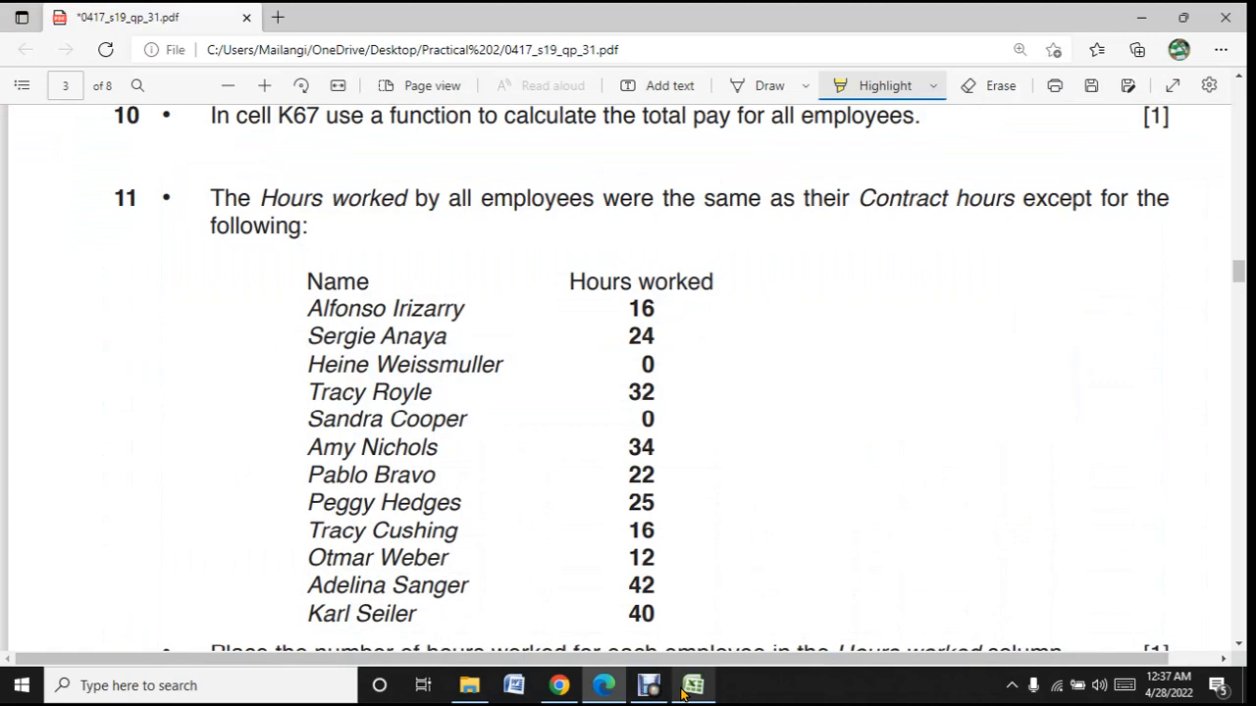
left_click(683, 691)
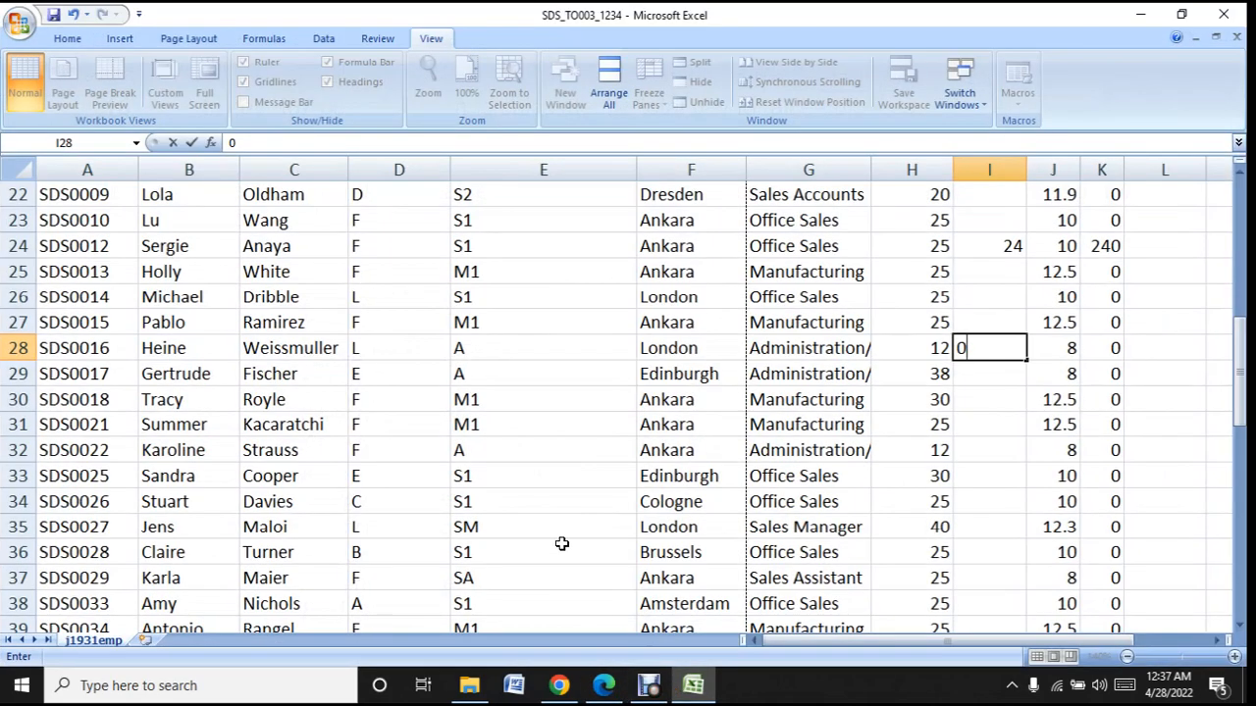
scroll(429, 486, "down", 2)
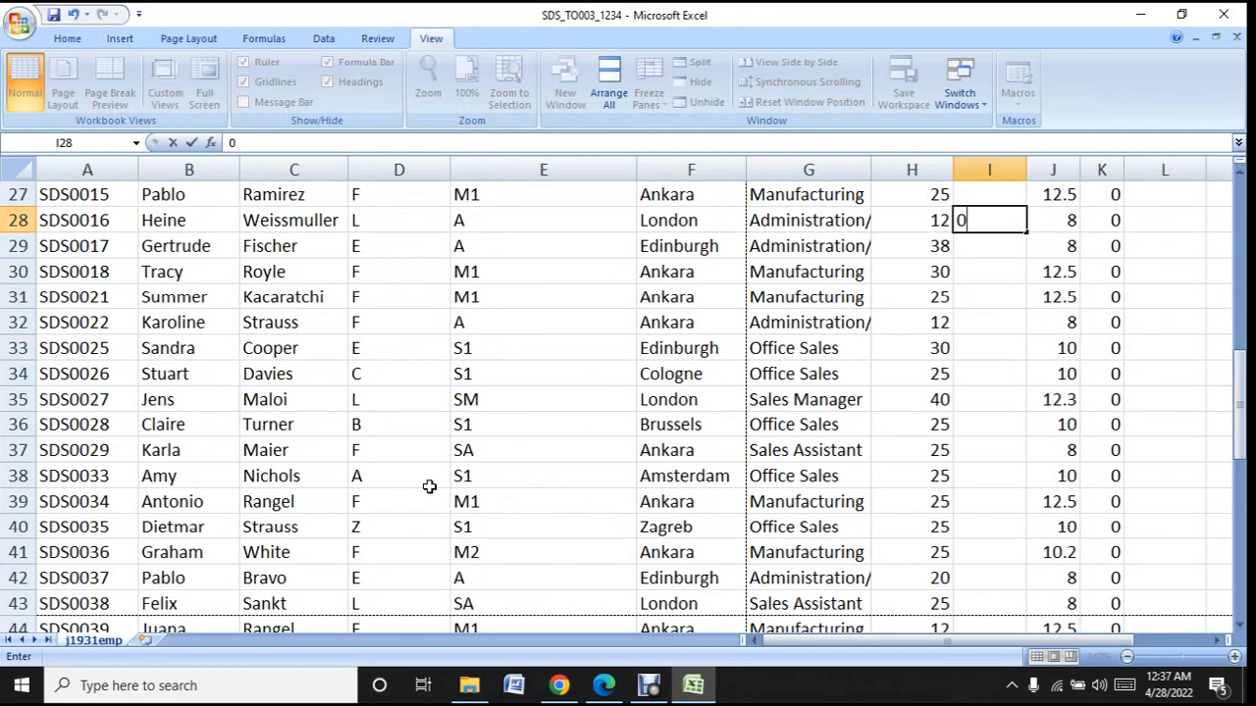
scroll(429, 485, "down", 3)
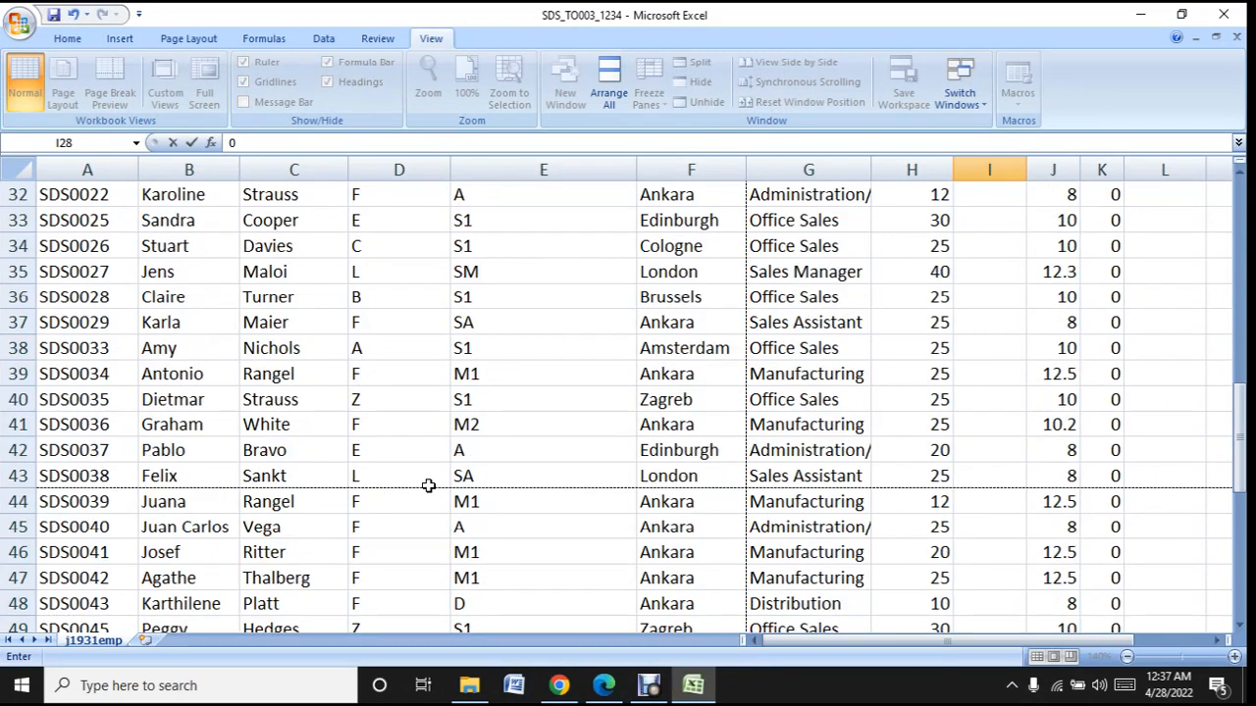
scroll(429, 486, "down", 2)
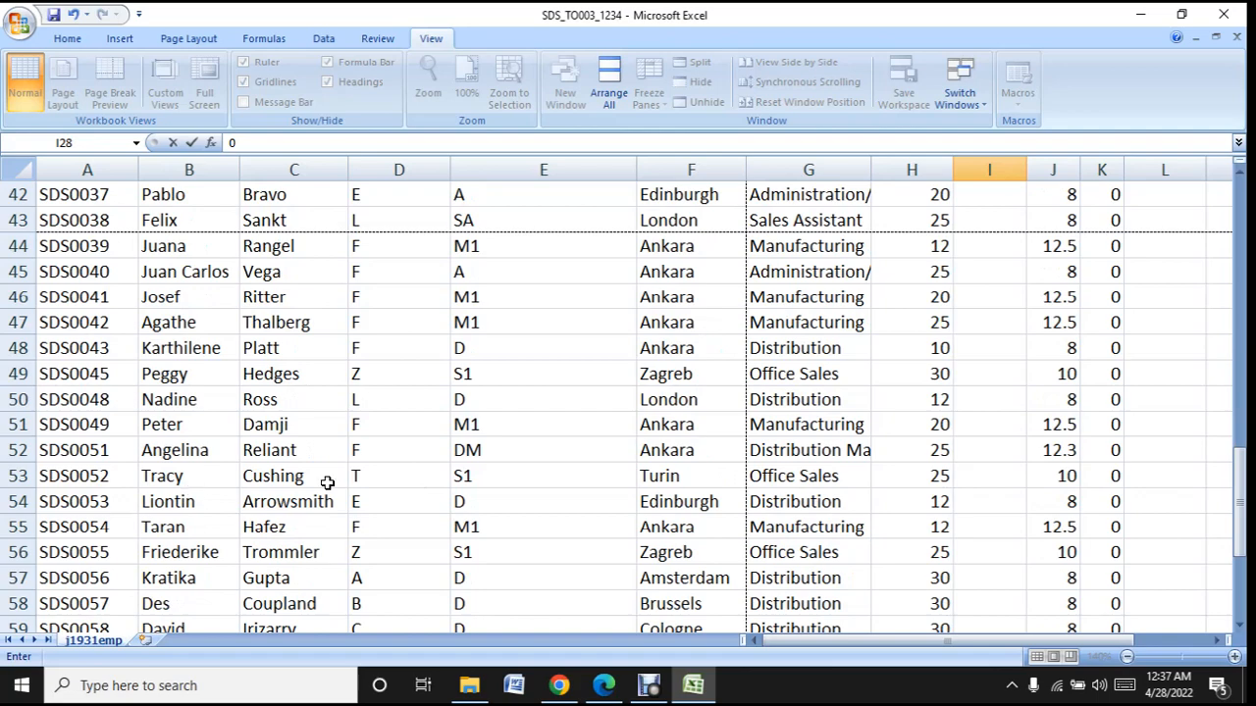
scroll(333, 503, "down", 3)
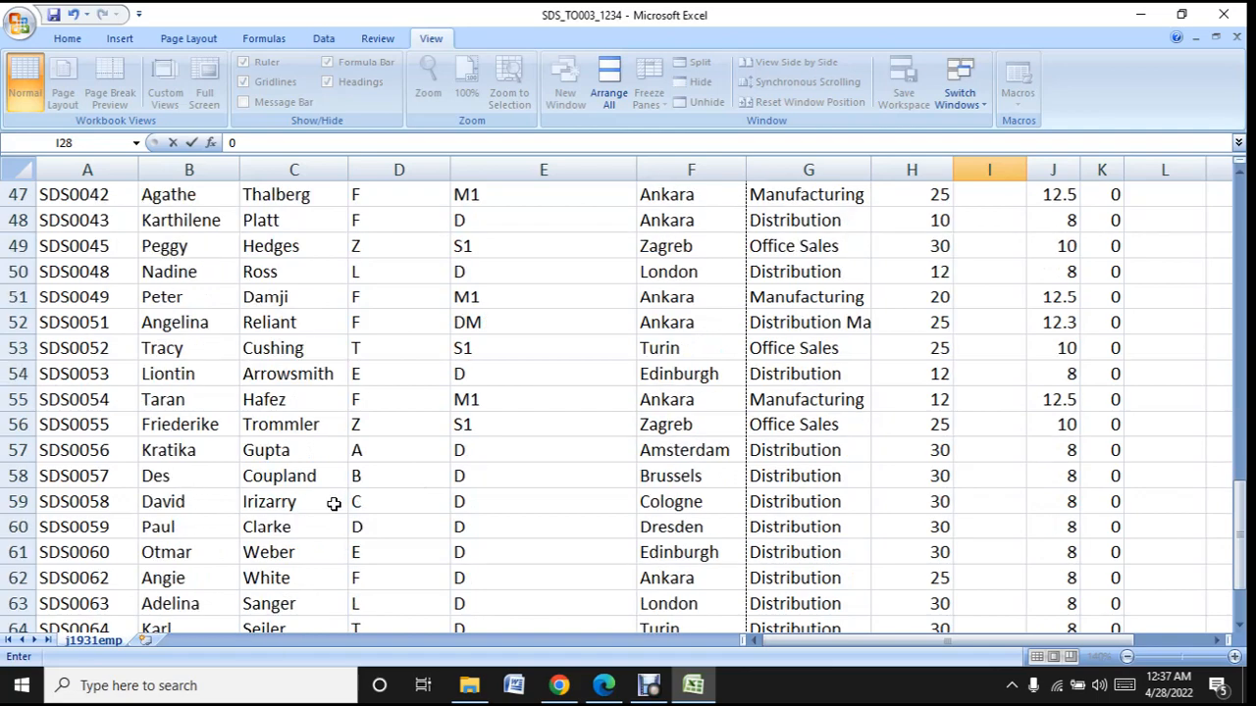
scroll(334, 504, "up", 15)
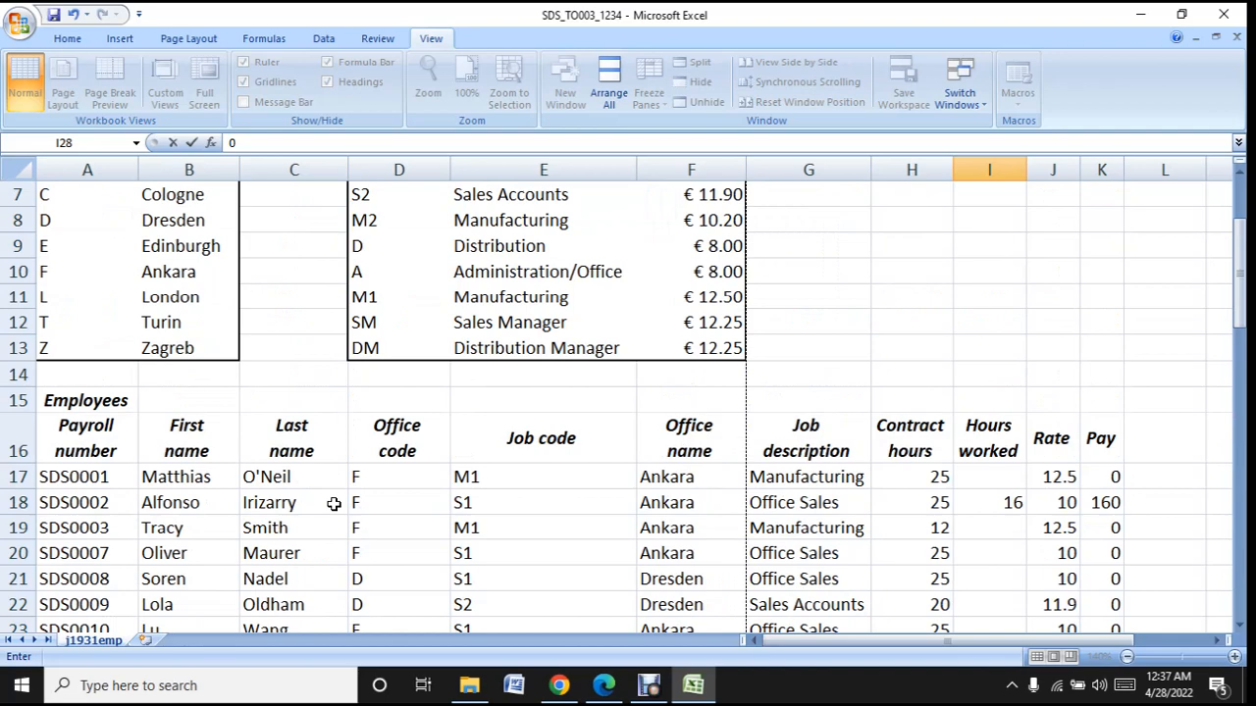
scroll(334, 503, "down", 2)
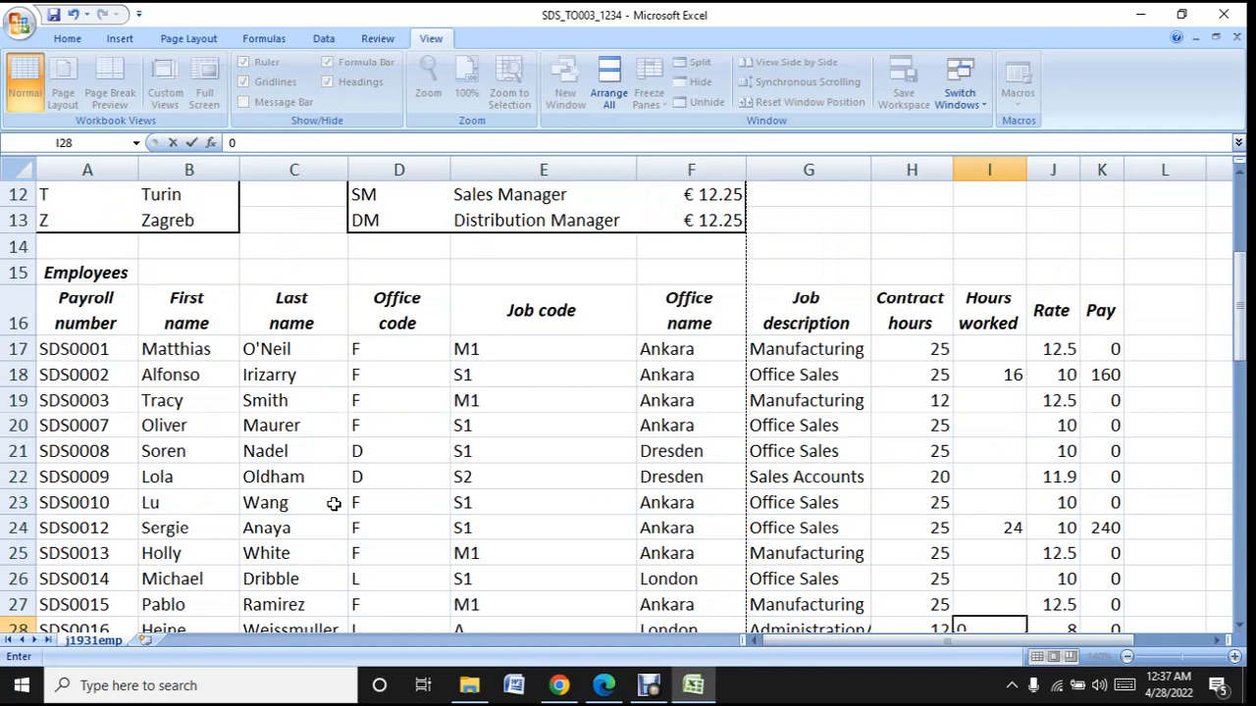
scroll(334, 503, "down", 2)
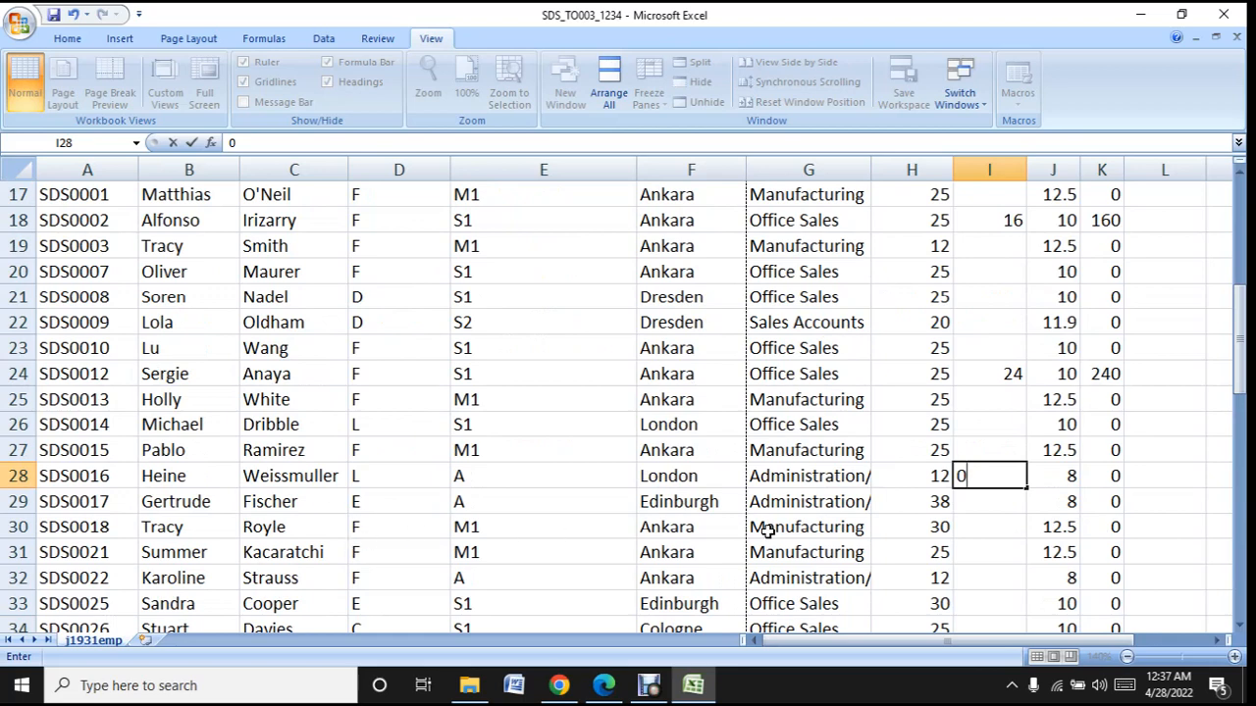
left_click(1005, 525)
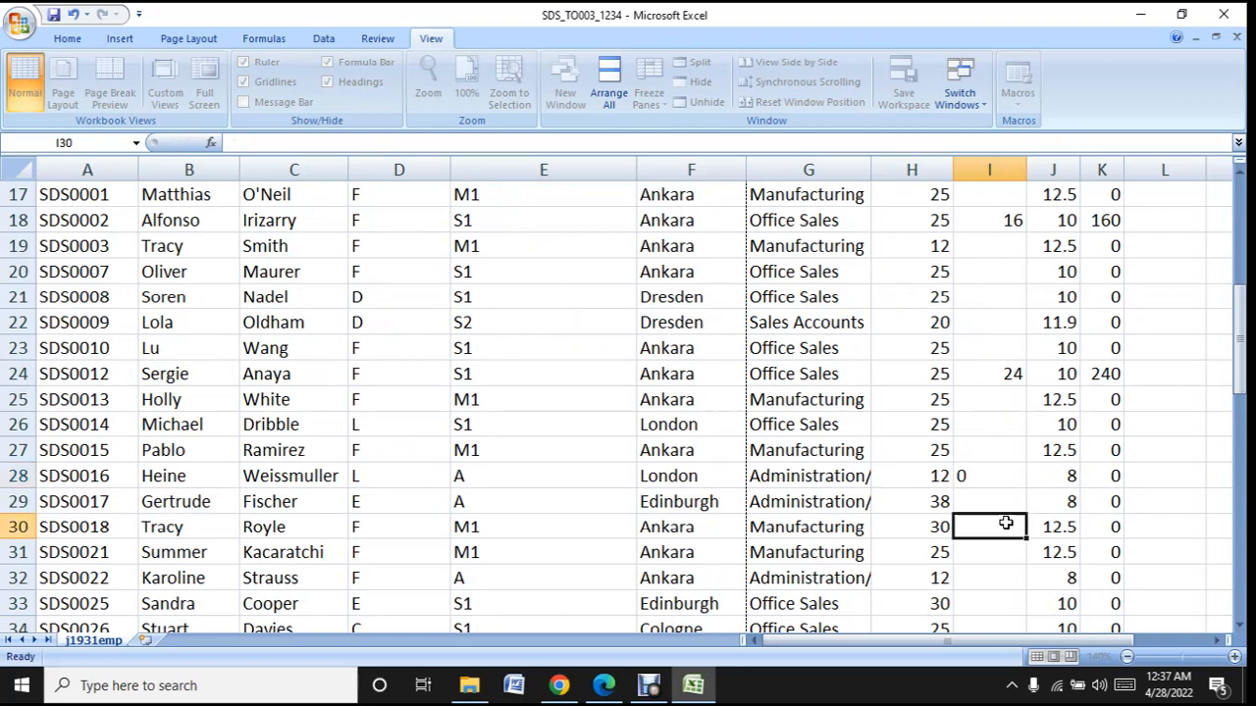
type("32")
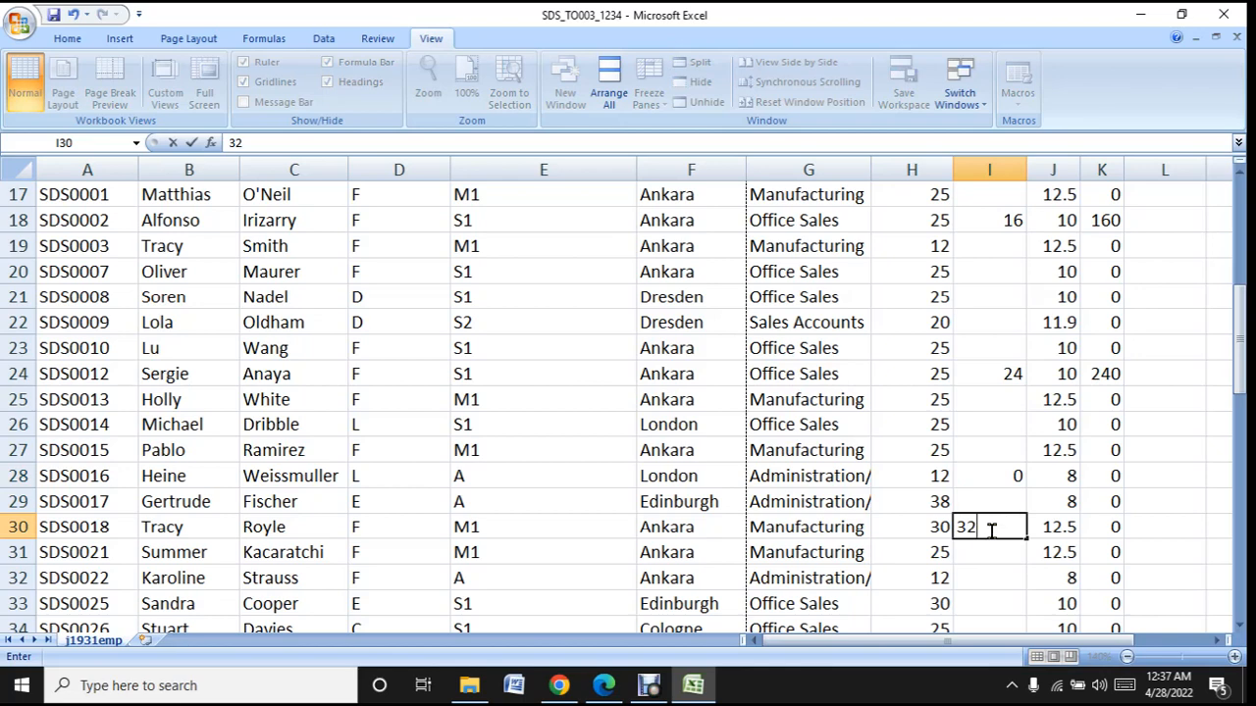
left_click(974, 557)
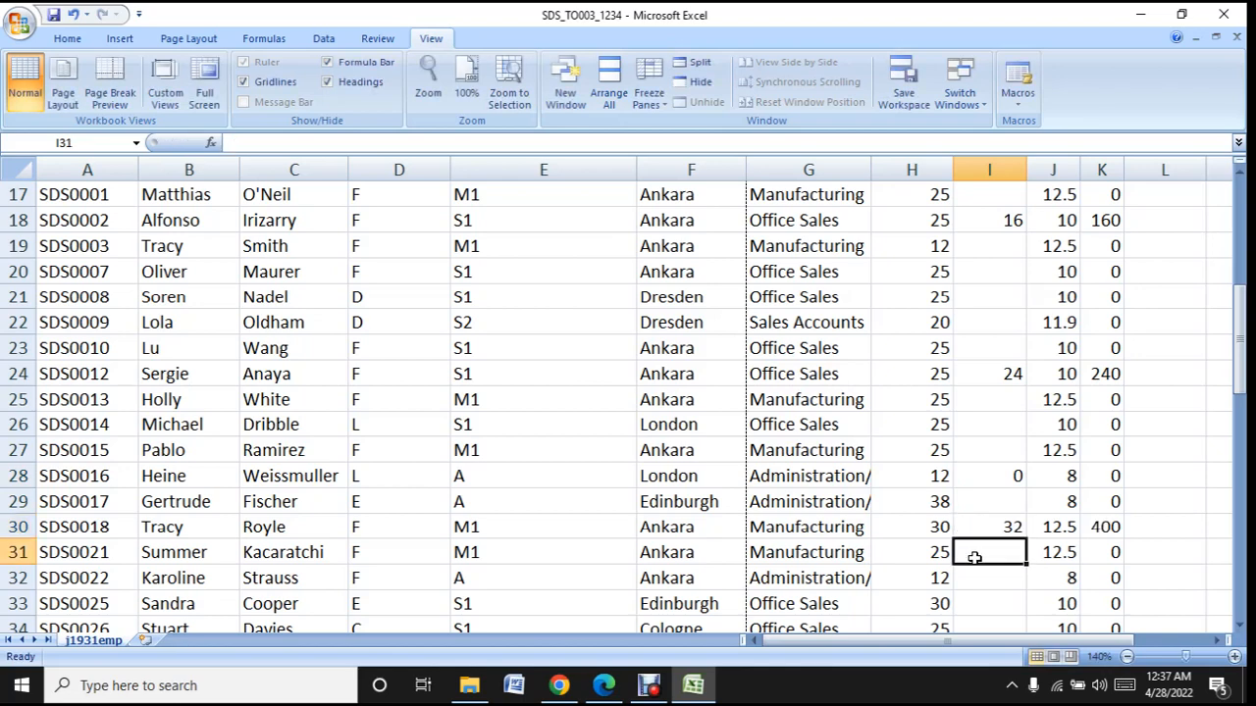
- Look up the fifth listed employee's hours in the question paper and enter 0 in cell I33
left_click(694, 684)
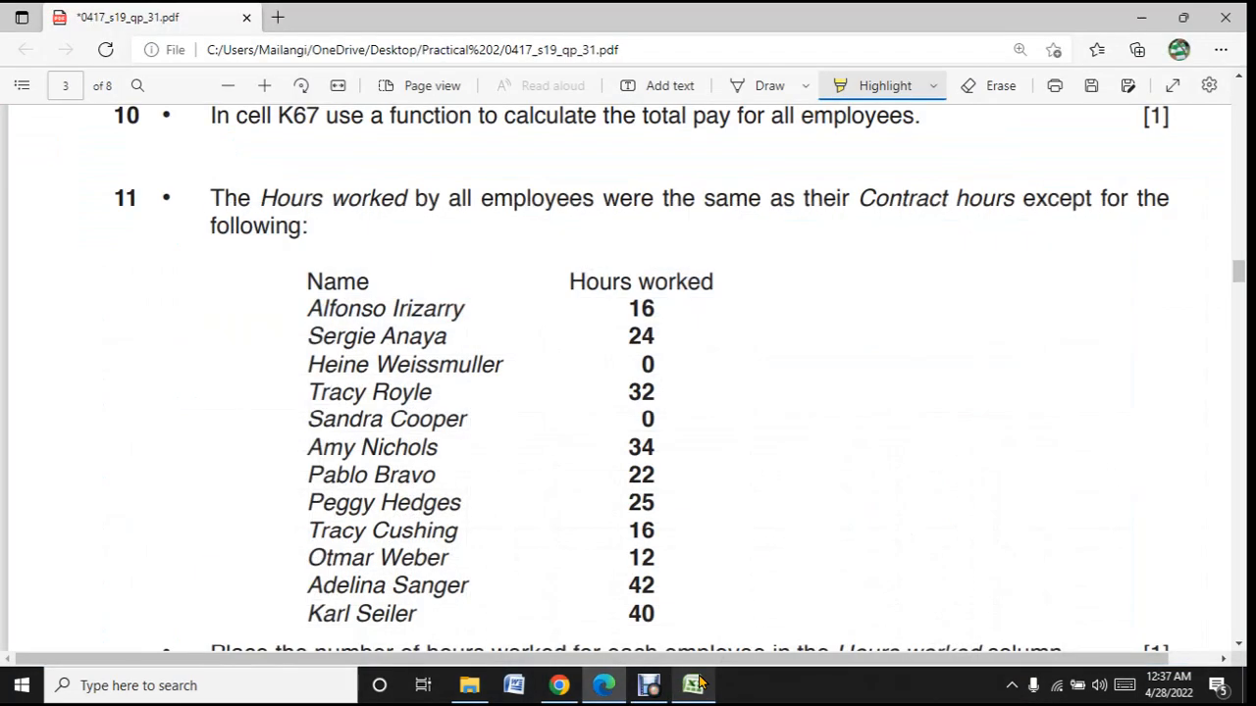
left_click(696, 684)
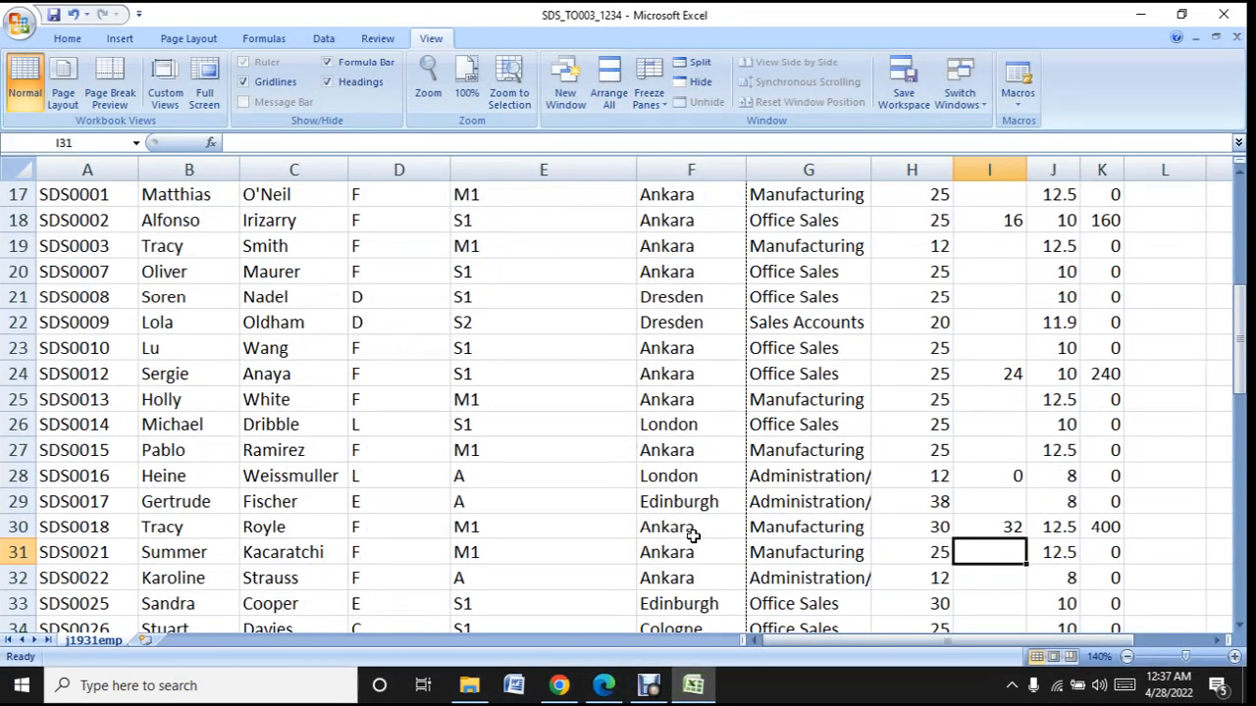
left_click(1020, 605)
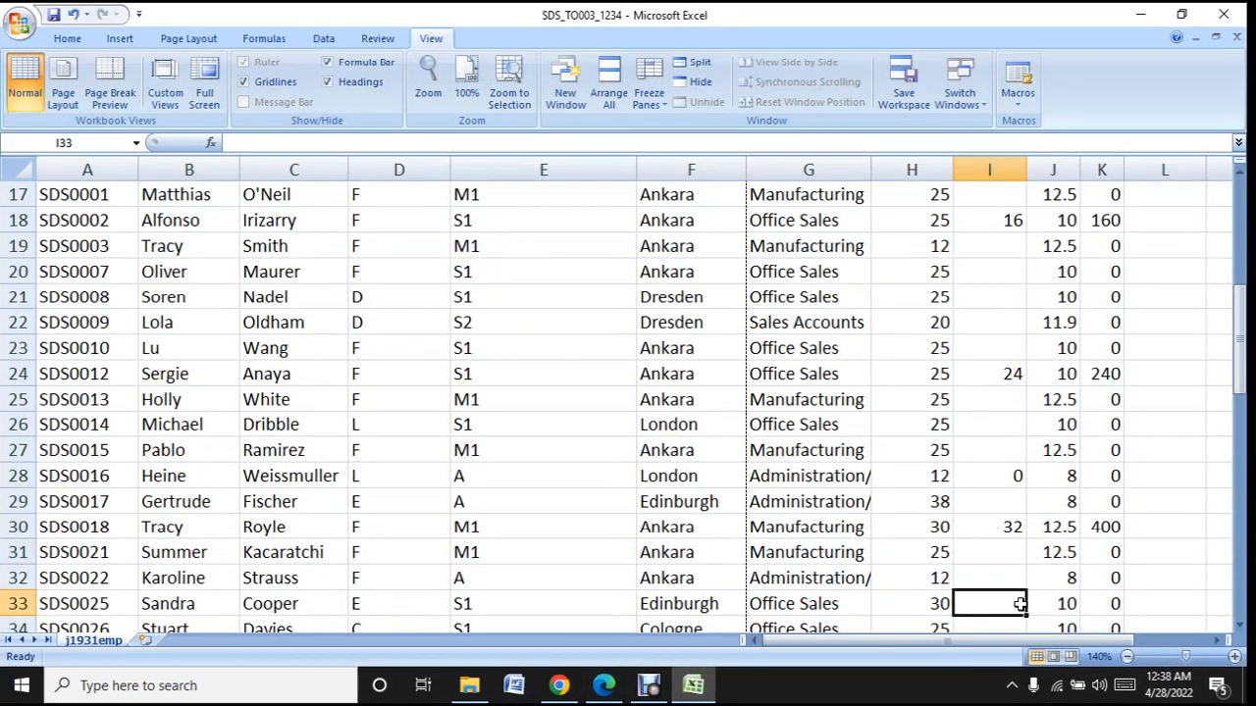
type("0")
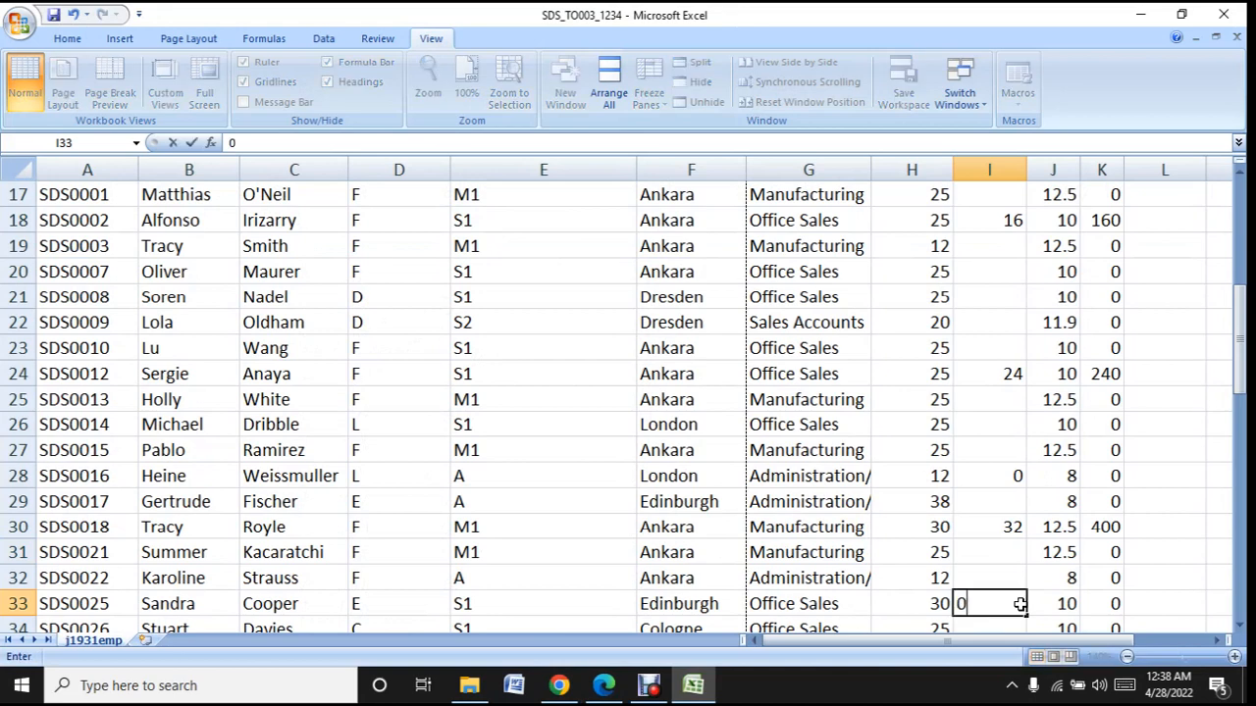
- Look up the sixth listed employee's hours in the question paper and enter 34 in cell I38
left_click_drag(669, 695, 690, 692)
left_click(655, 686)
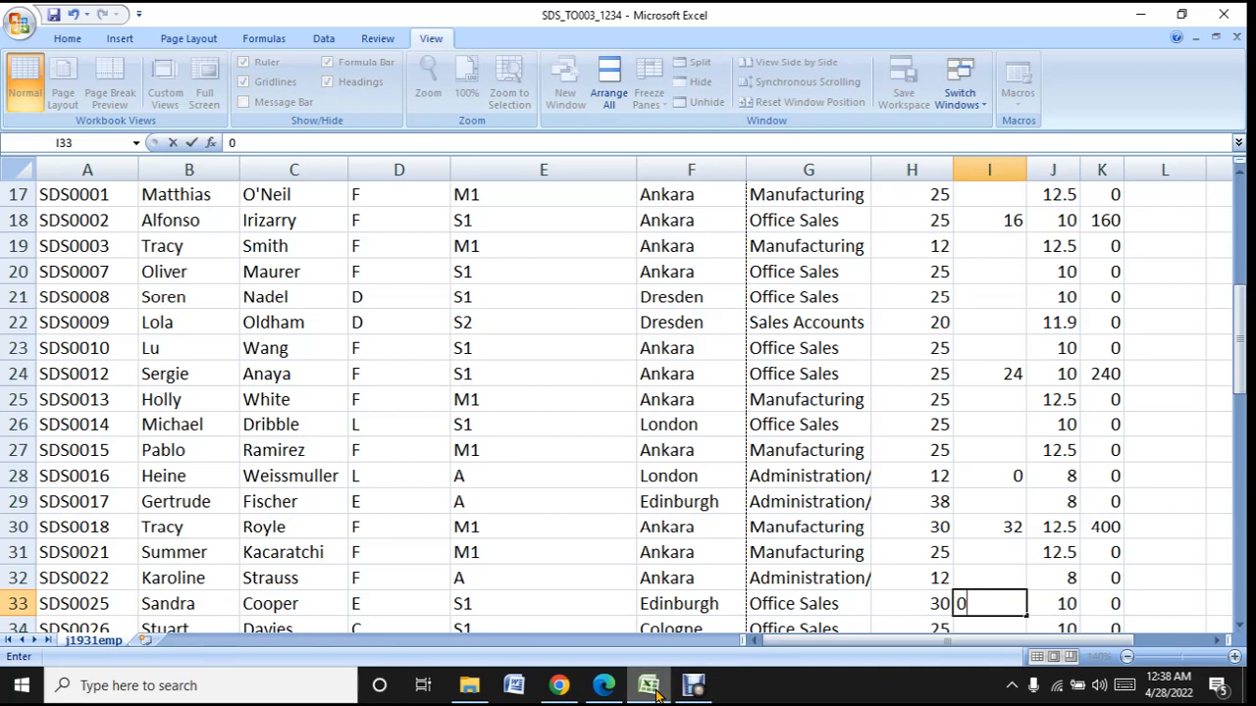
left_click(655, 687)
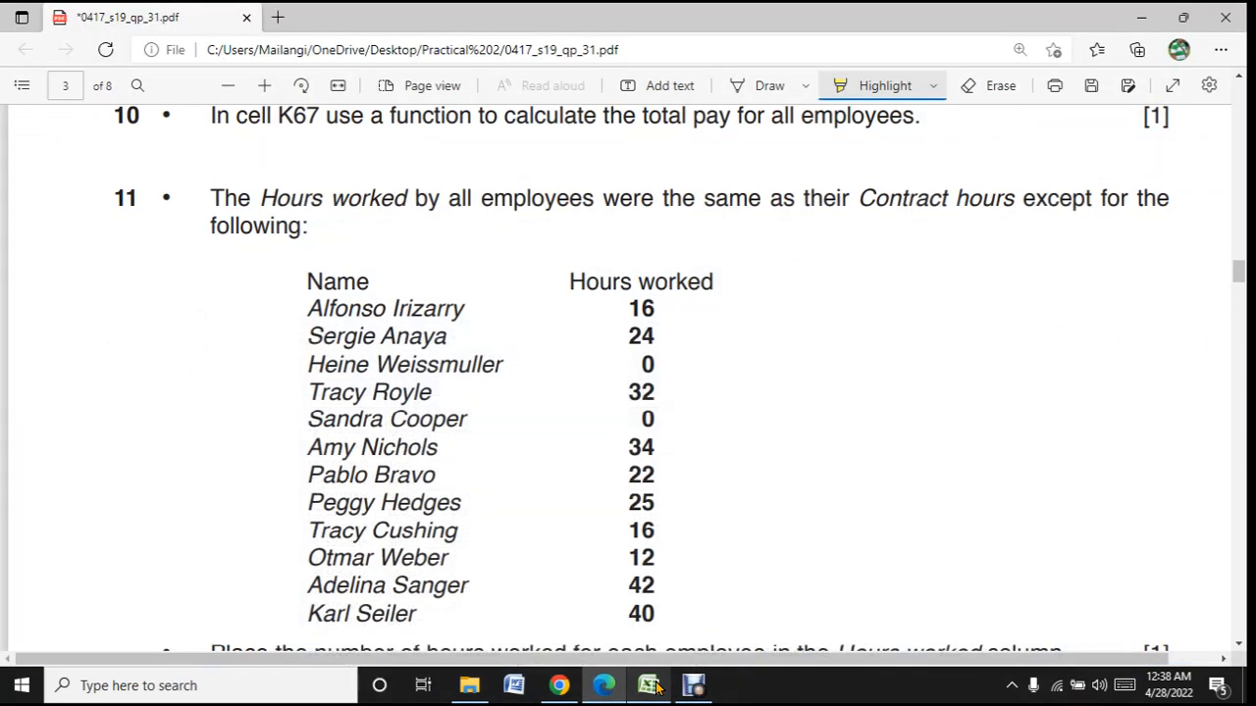
left_click(656, 687)
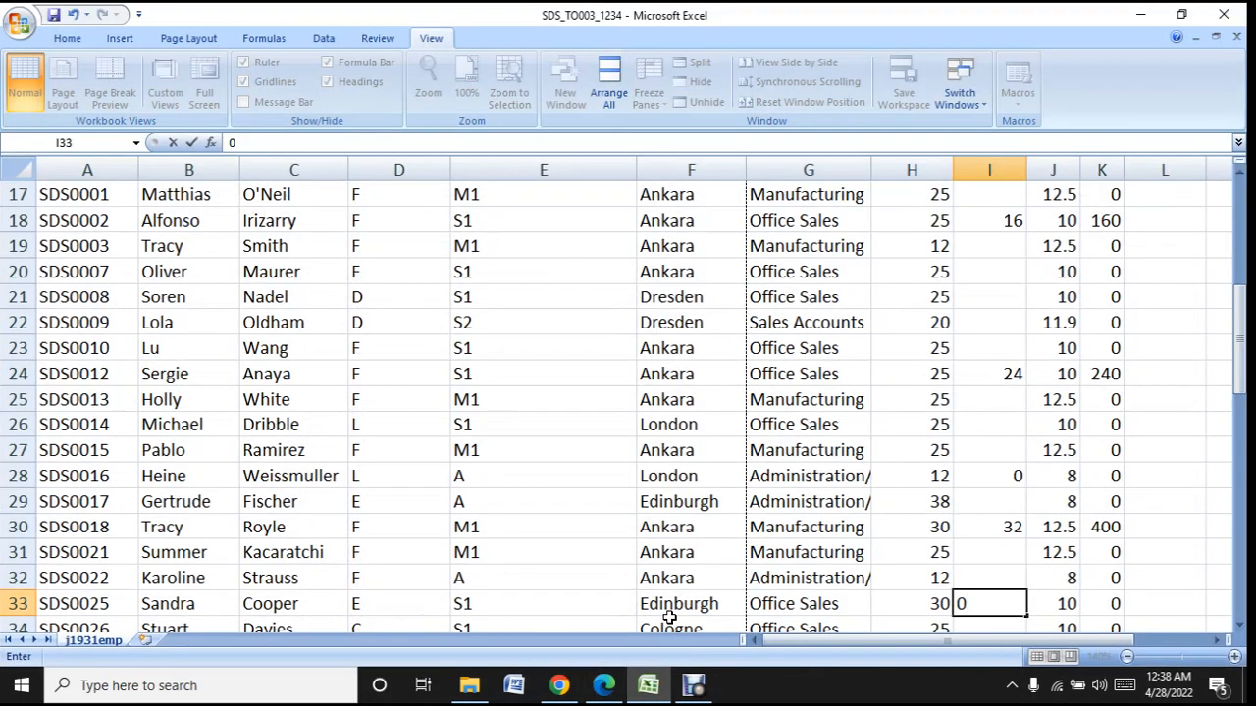
scroll(667, 615, "down", 2)
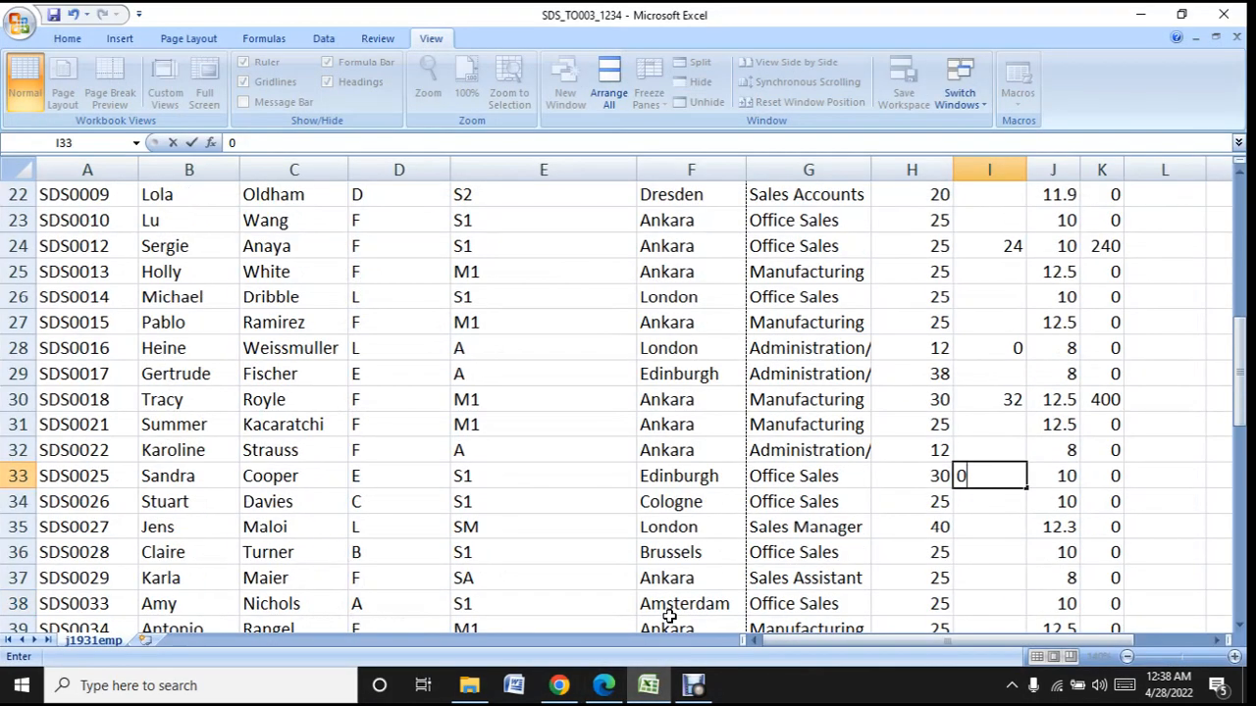
left_click(981, 609)
type("34")
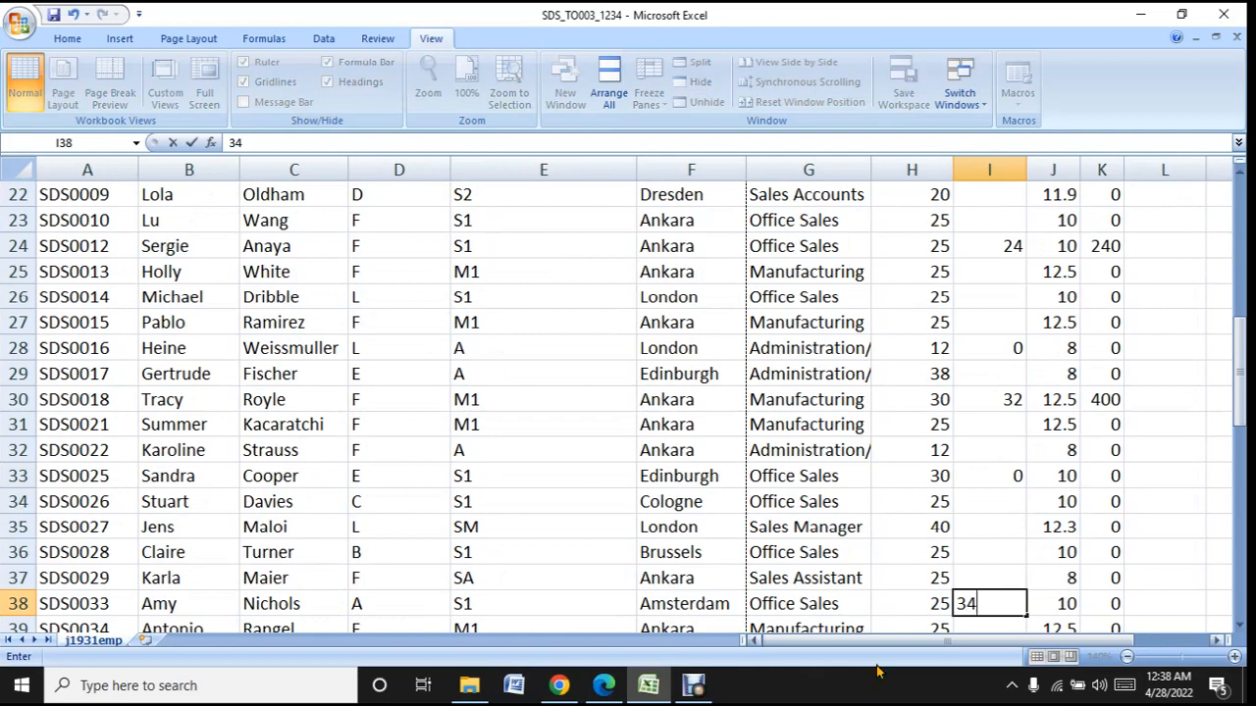
- Look up the seventh listed employee's hours in the question paper and enter 22 in cell I42
left_click(661, 692)
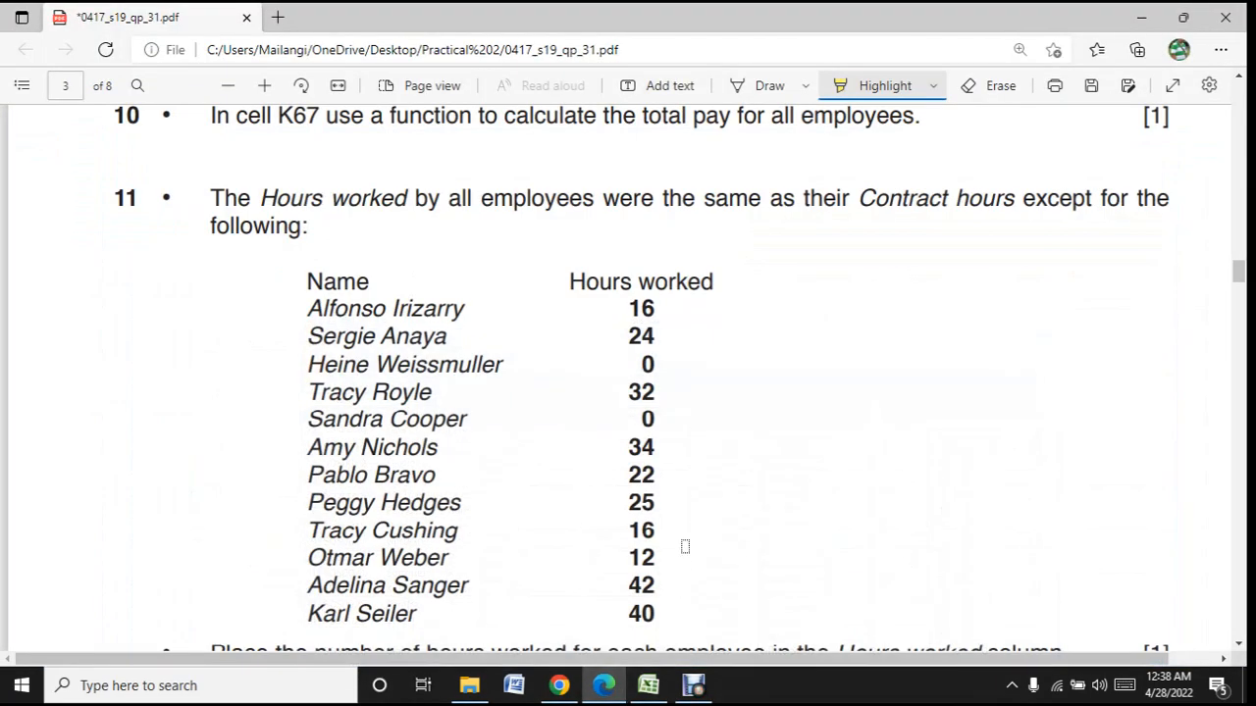
scroll(684, 546, "down", 1)
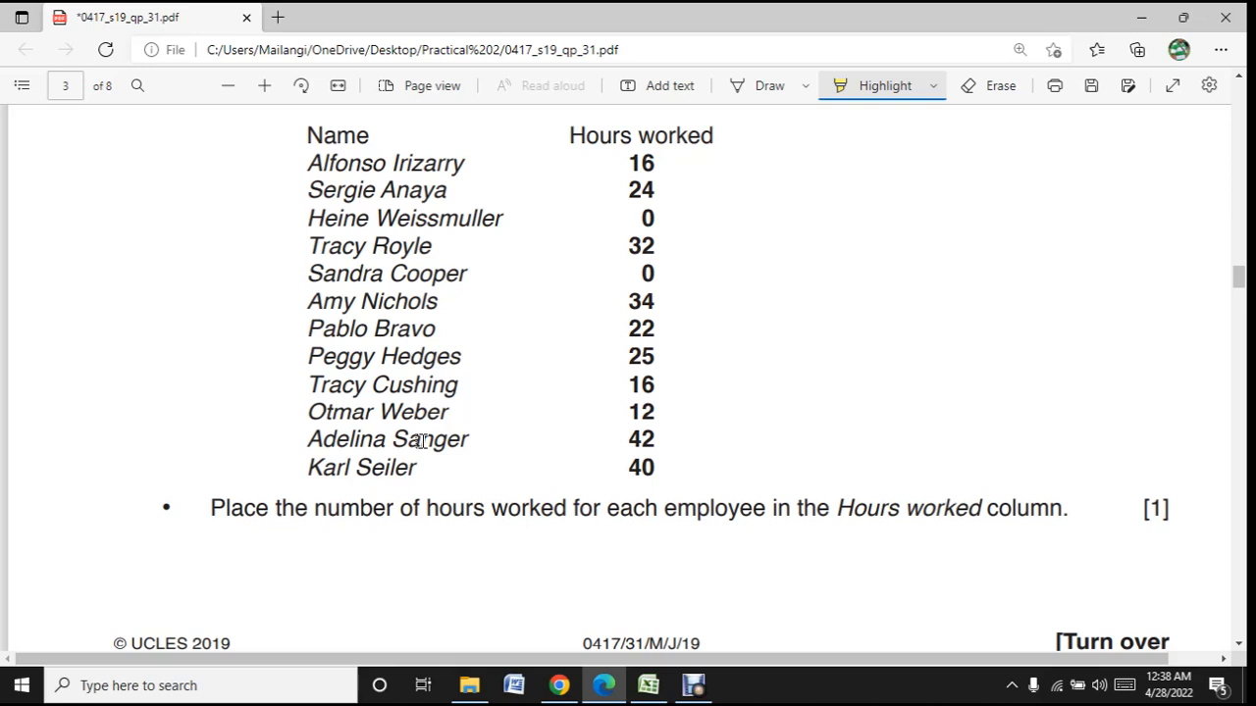
left_click(612, 691)
left_click(603, 686)
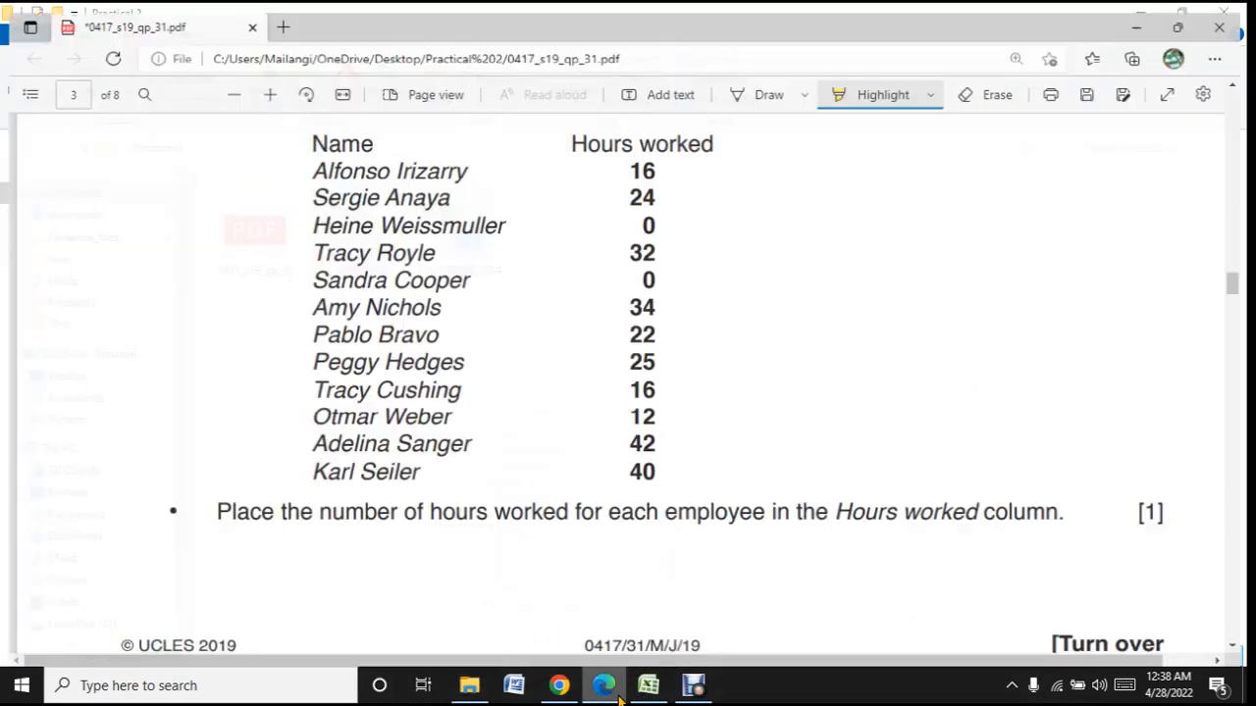
left_click(647, 690)
type("34")
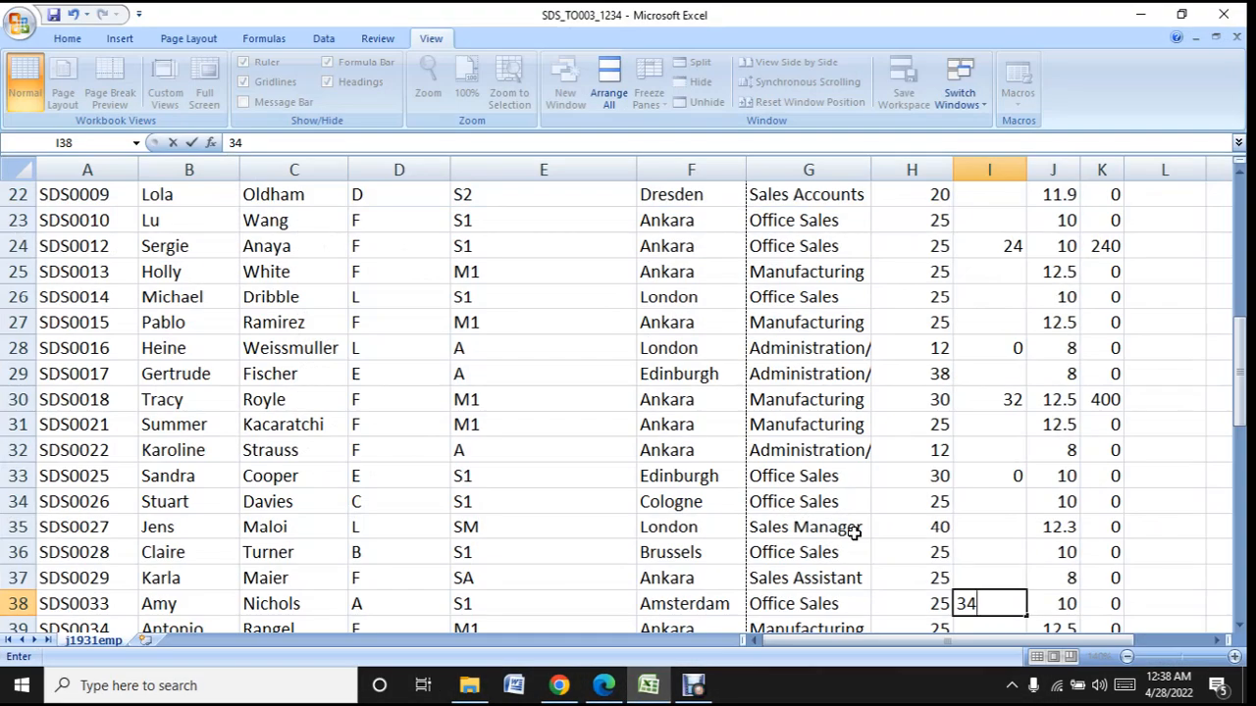
scroll(854, 532, "down", 3)
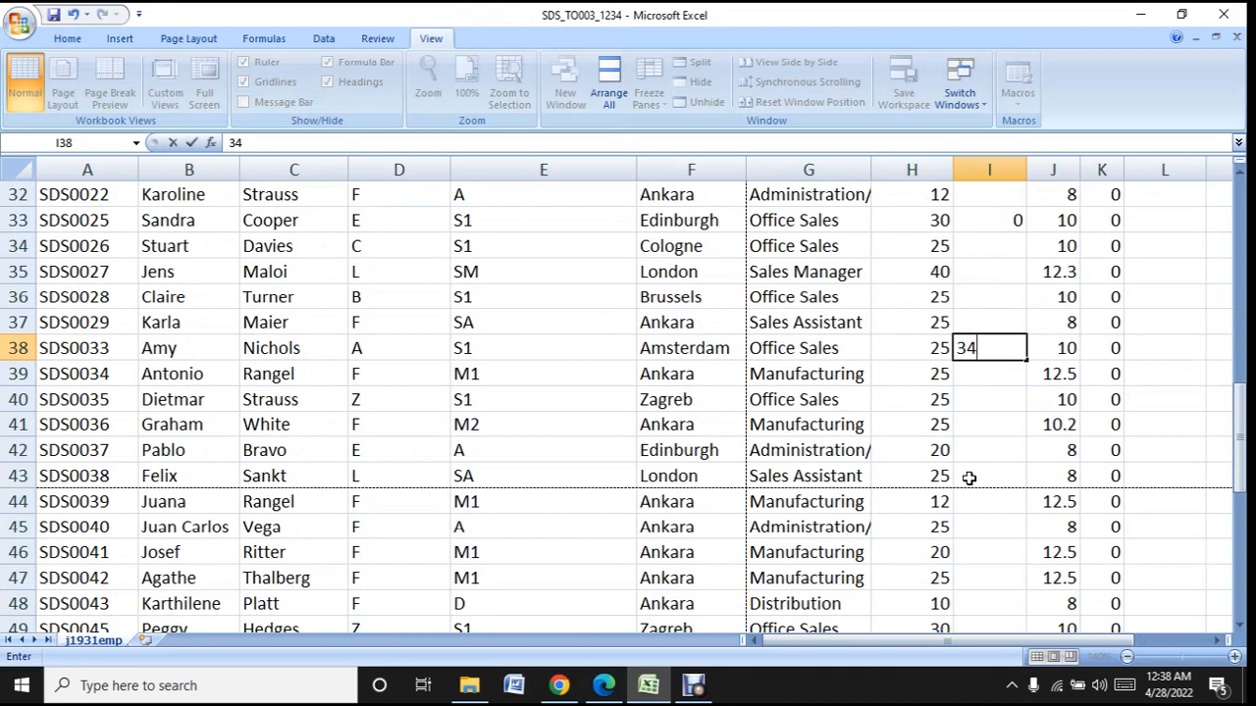
left_click(992, 447)
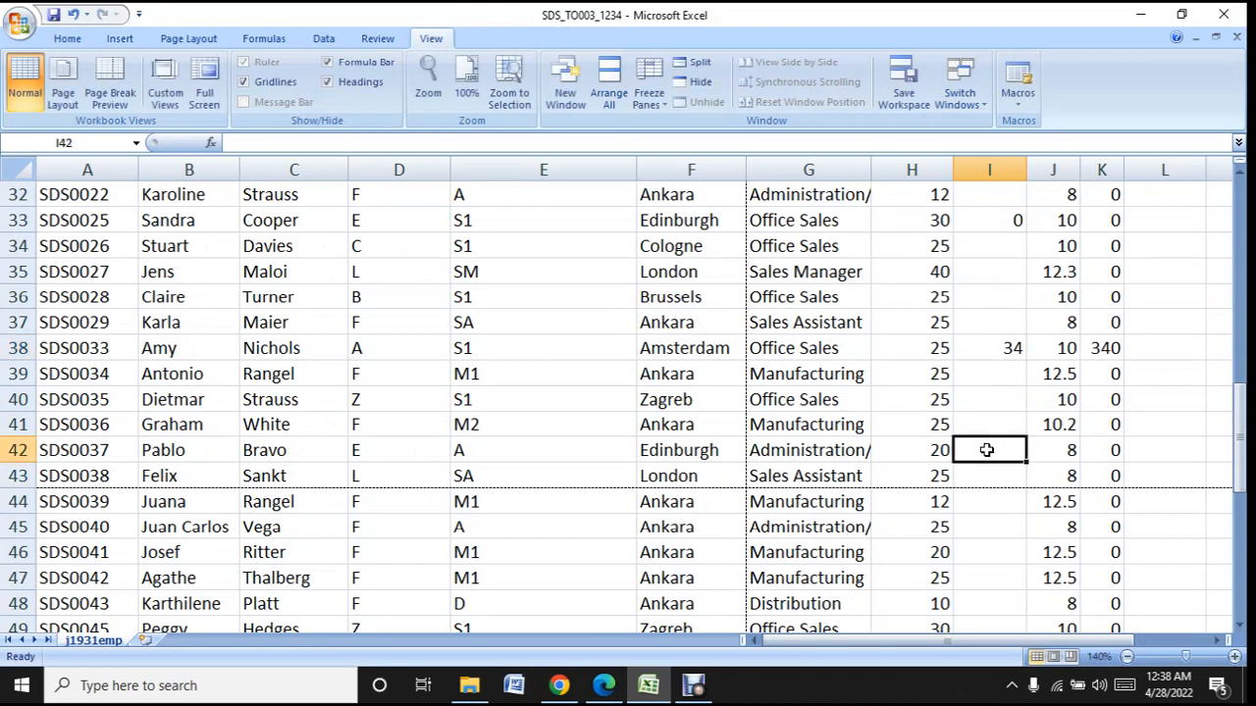
type("22")
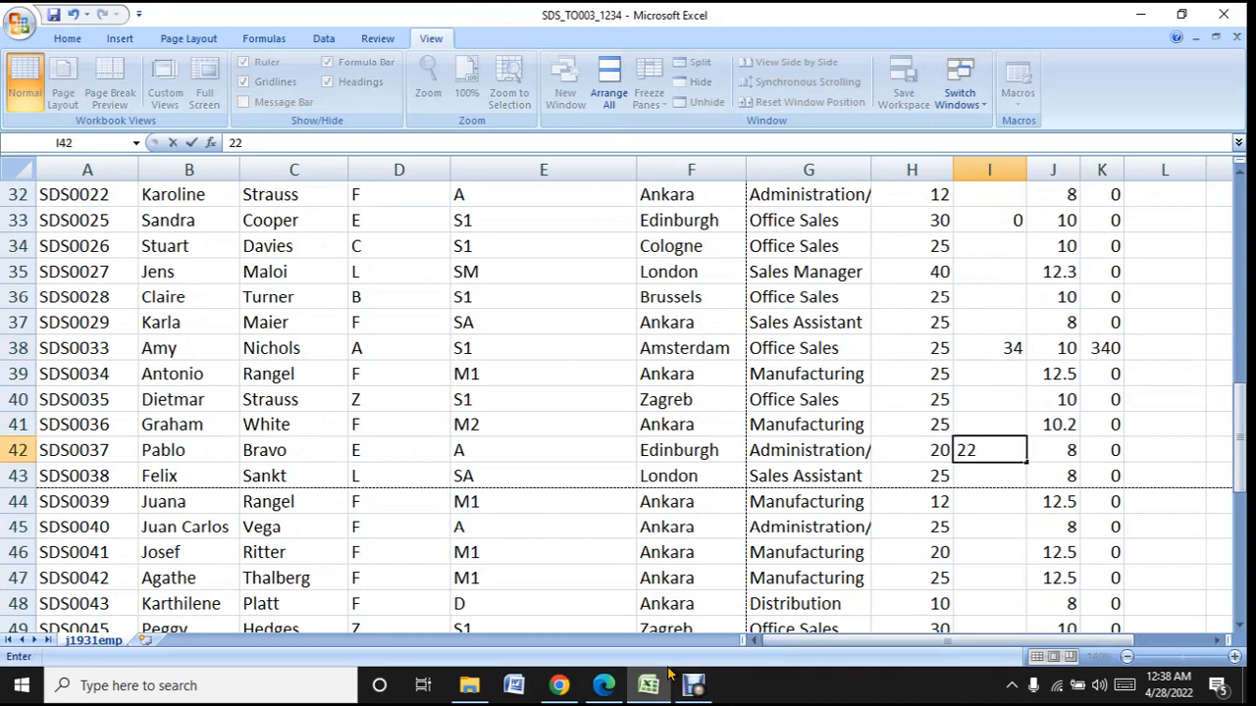
- Look up the eighth listed employee's hours in the question paper and enter 25 in cell I49
left_click(663, 684)
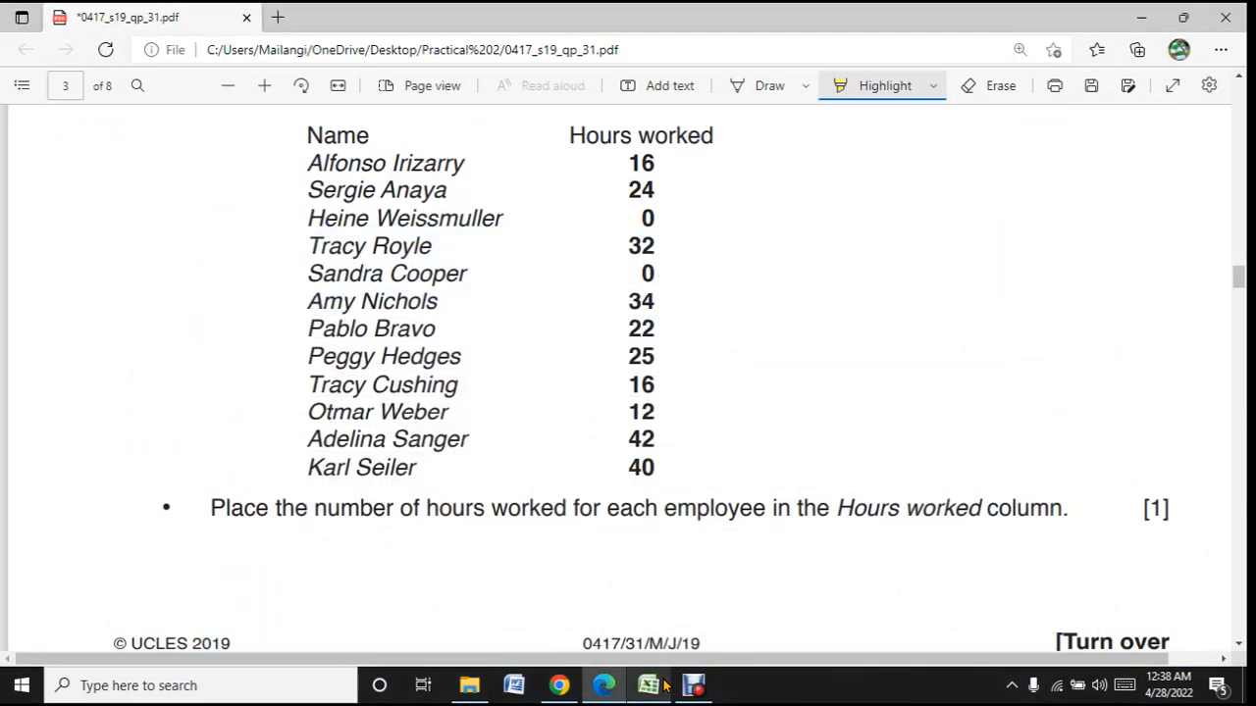
left_click(650, 685)
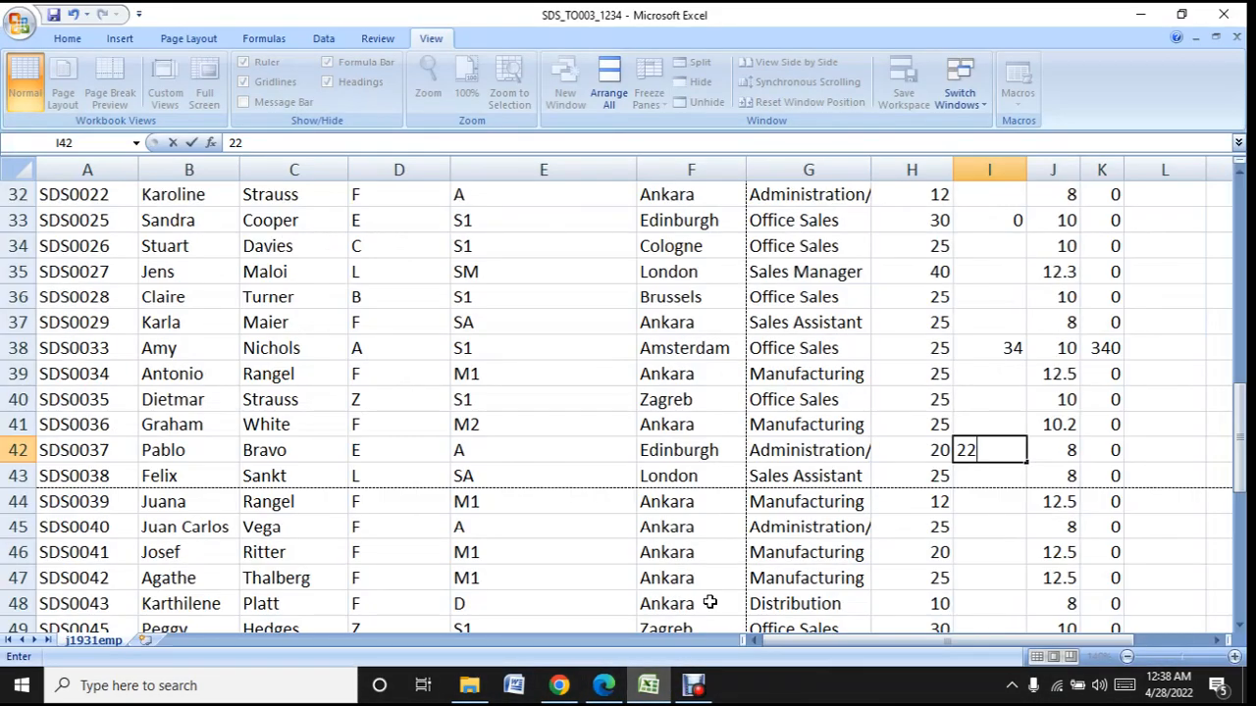
scroll(727, 570, "down", 2)
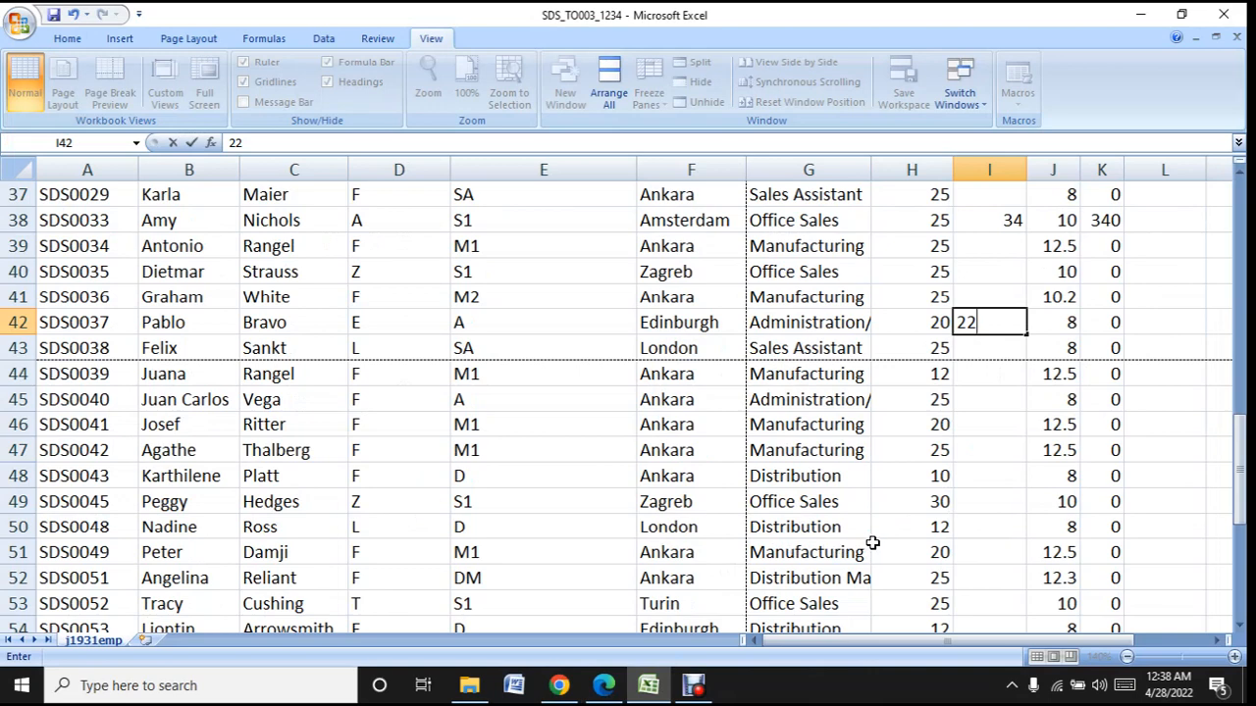
left_click(1016, 503)
type("25")
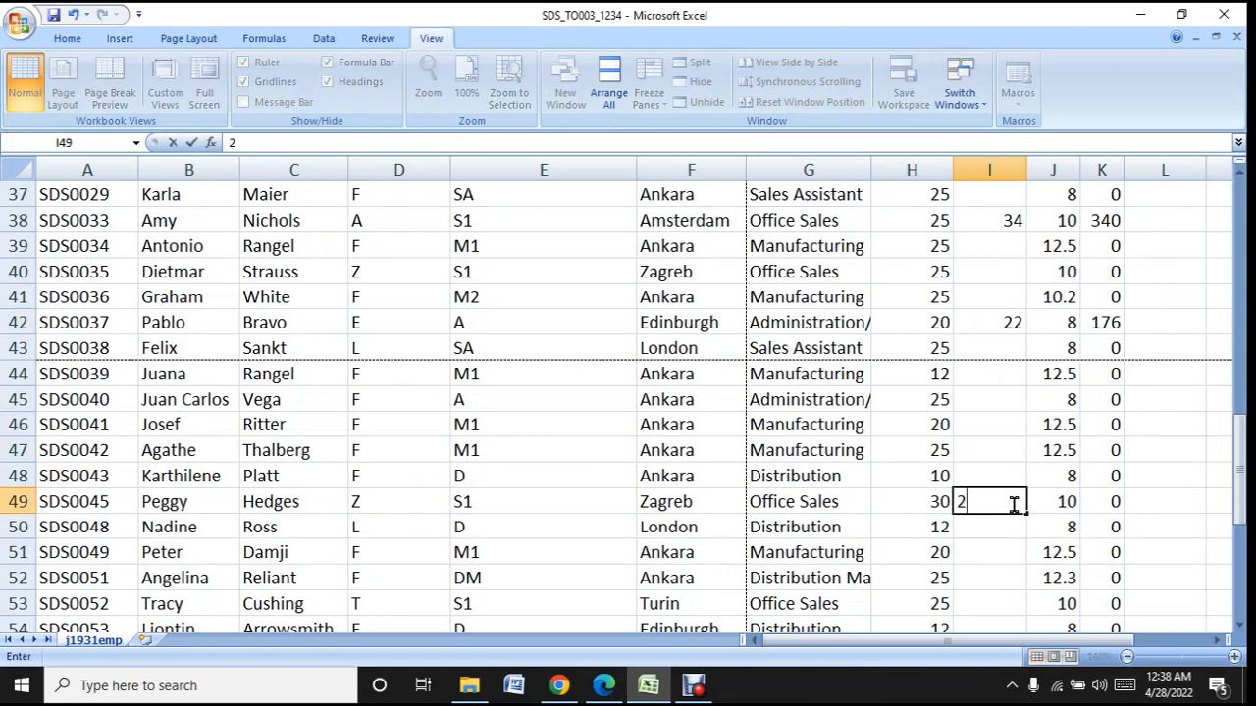
left_click(960, 554)
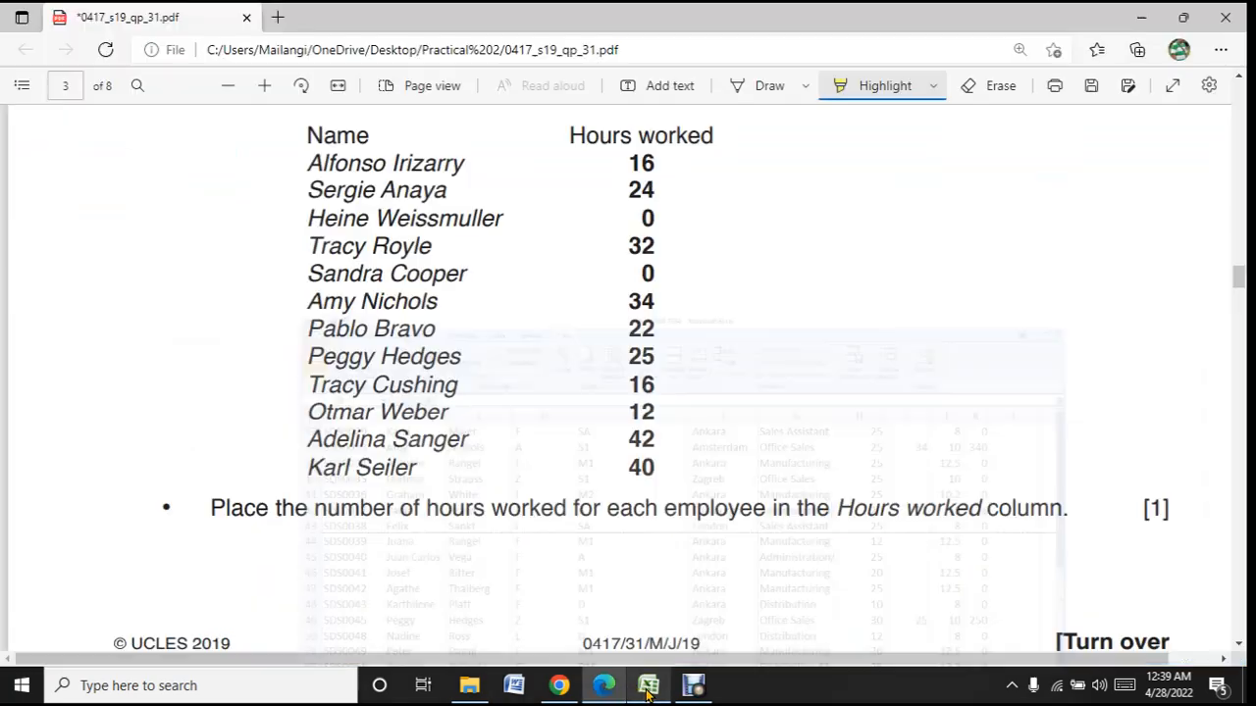
- Look up the ninth listed employee's hours in the question paper and enter 16 in cell I53
left_click(603, 685)
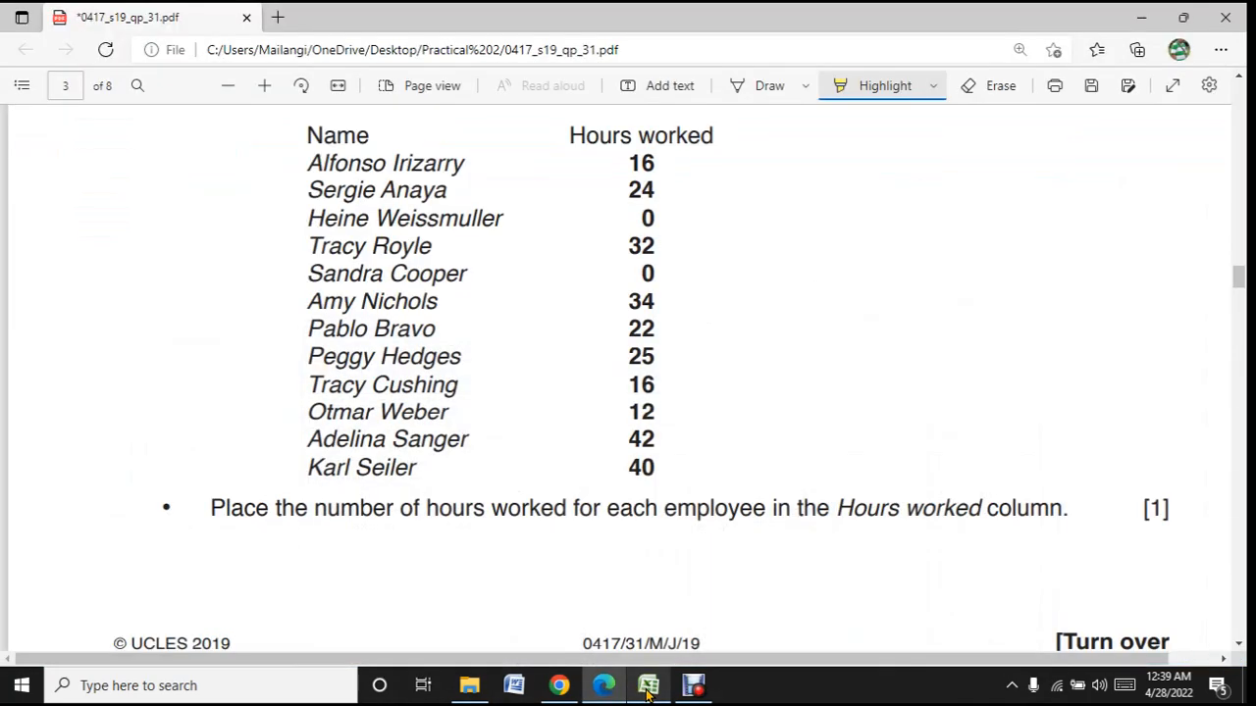
left_click(647, 685)
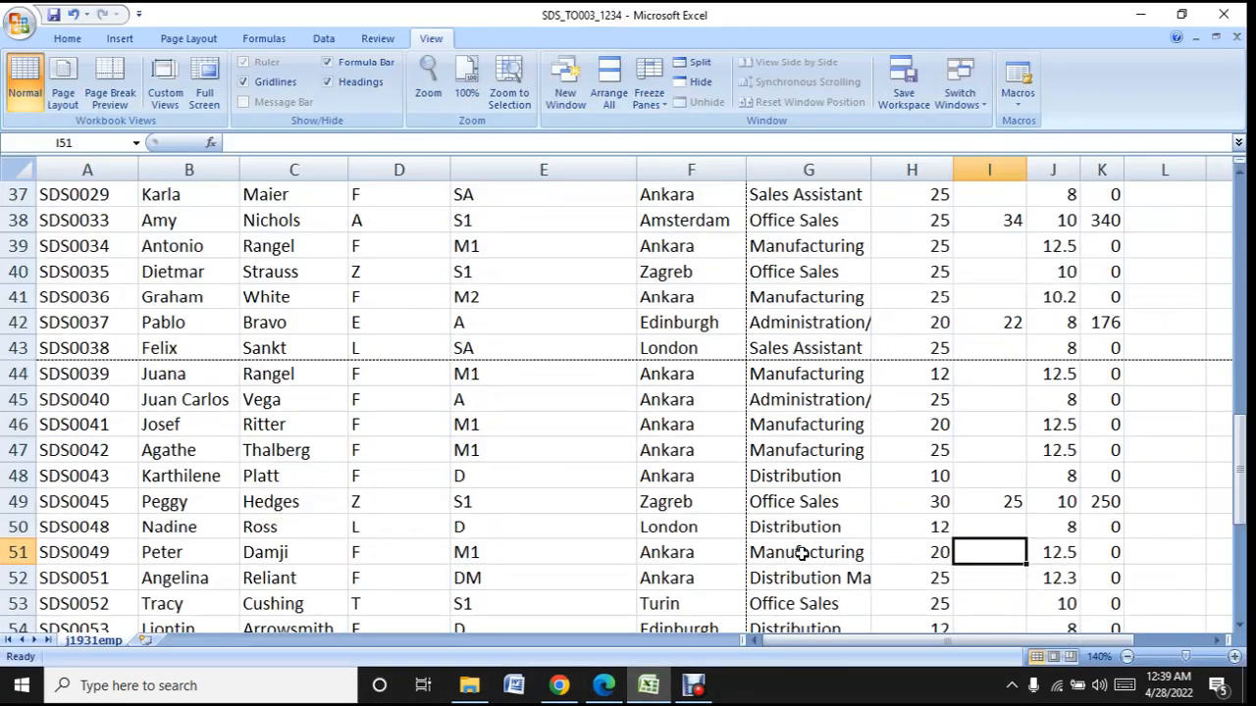
scroll(813, 529, "down", 2)
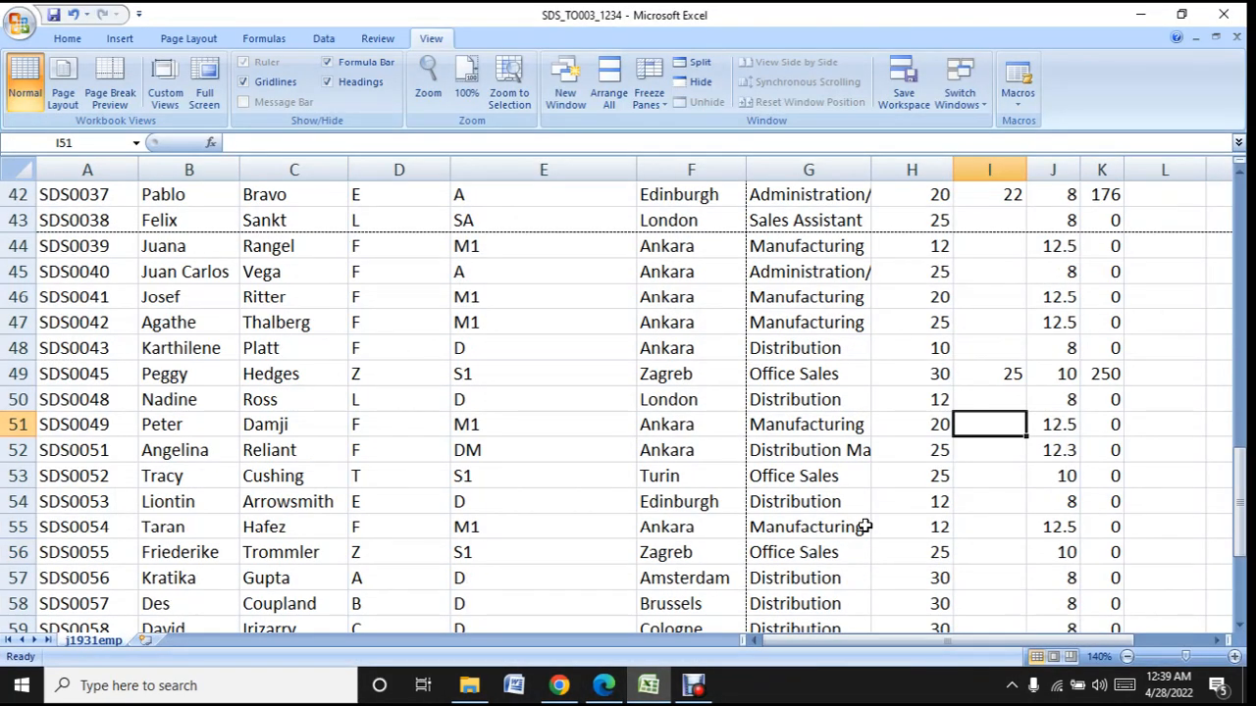
left_click(981, 478)
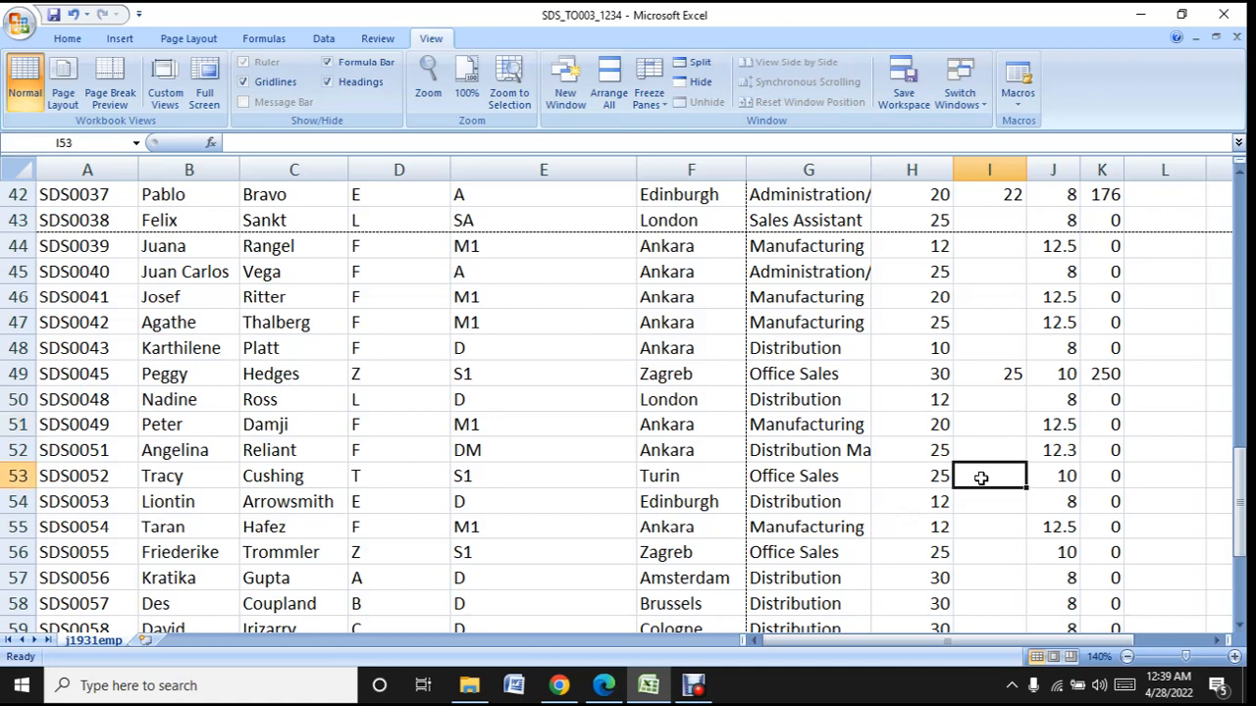
type("16")
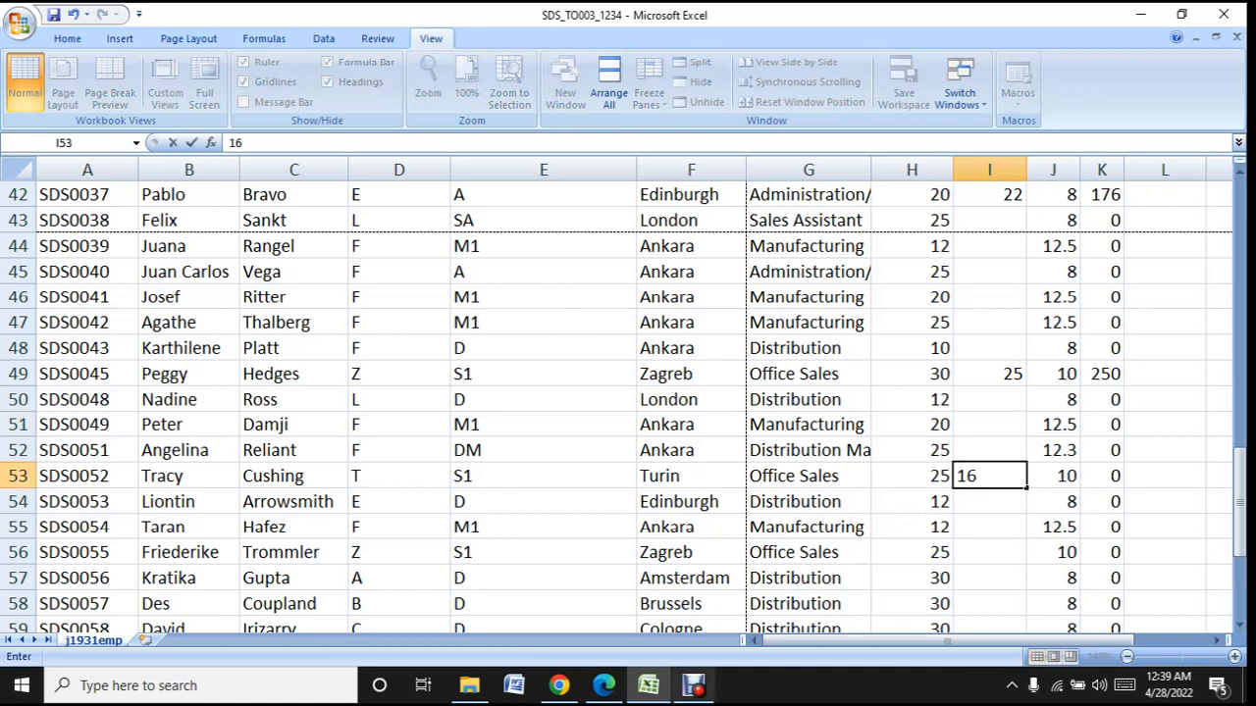
- Look up the tenth listed employee's hours in the question paper and enter 12 in cell I61
mouse_move(647, 685)
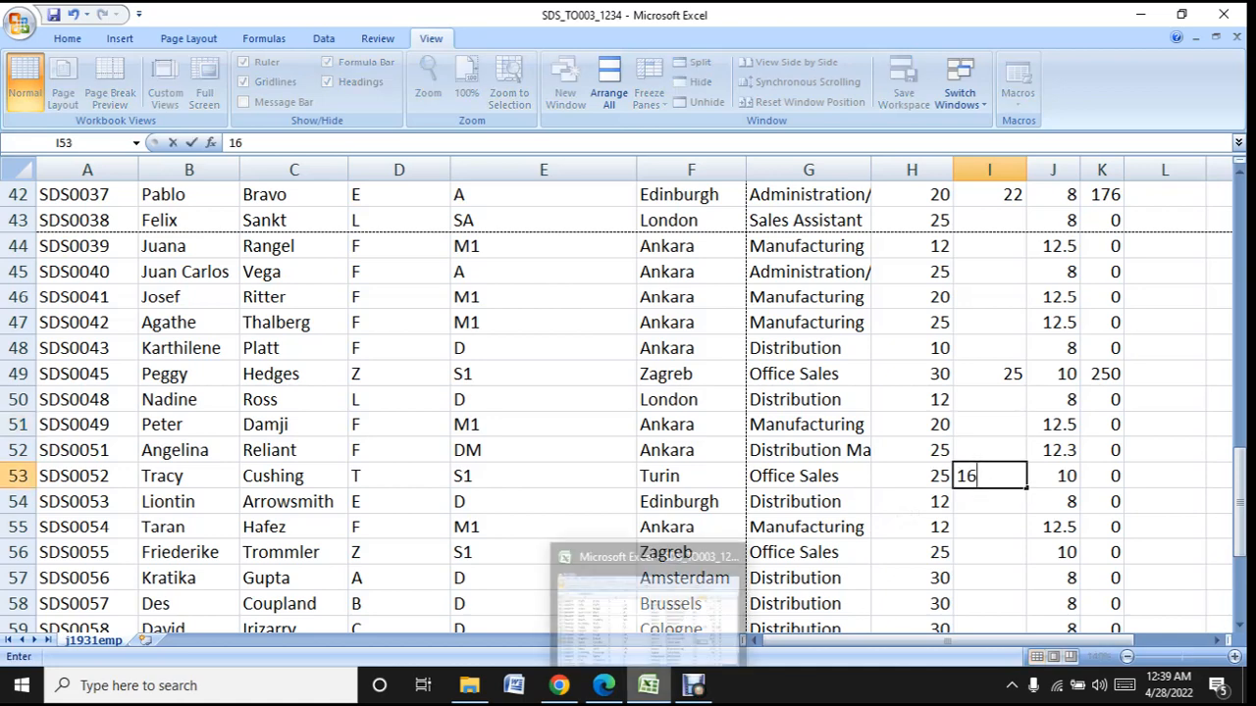
left_click(660, 679)
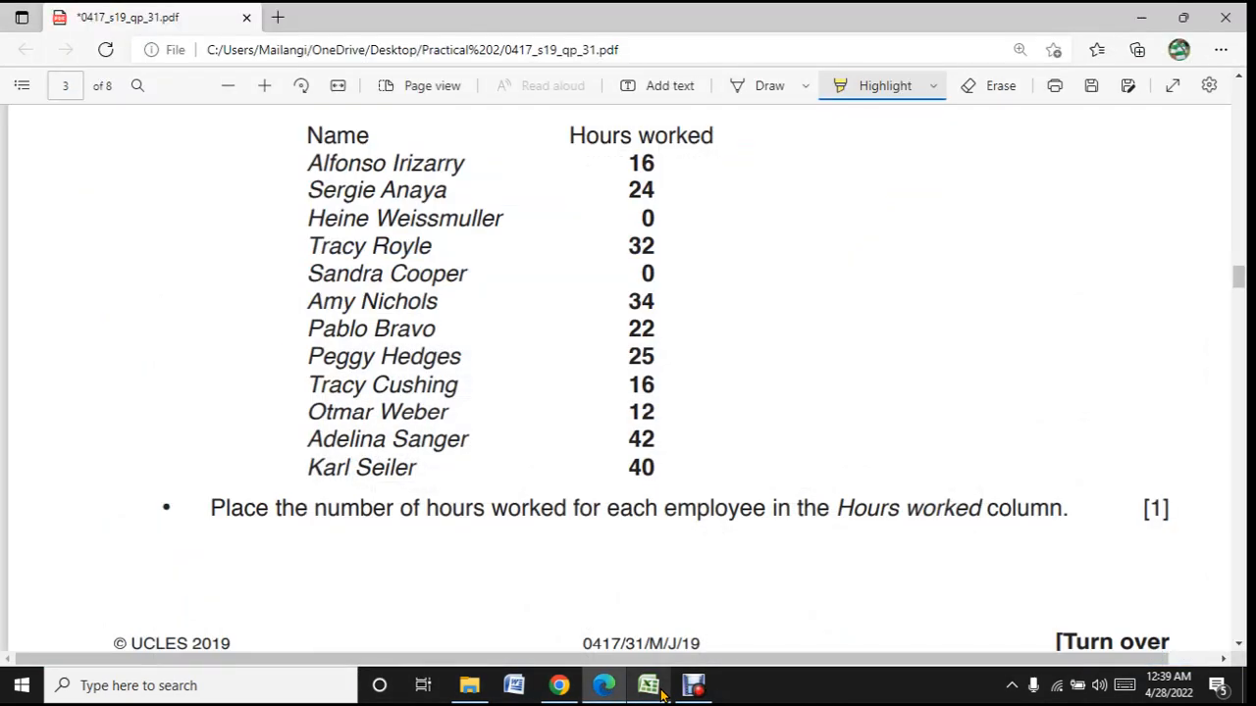
left_click(661, 691)
scroll(710, 564, "down", 3)
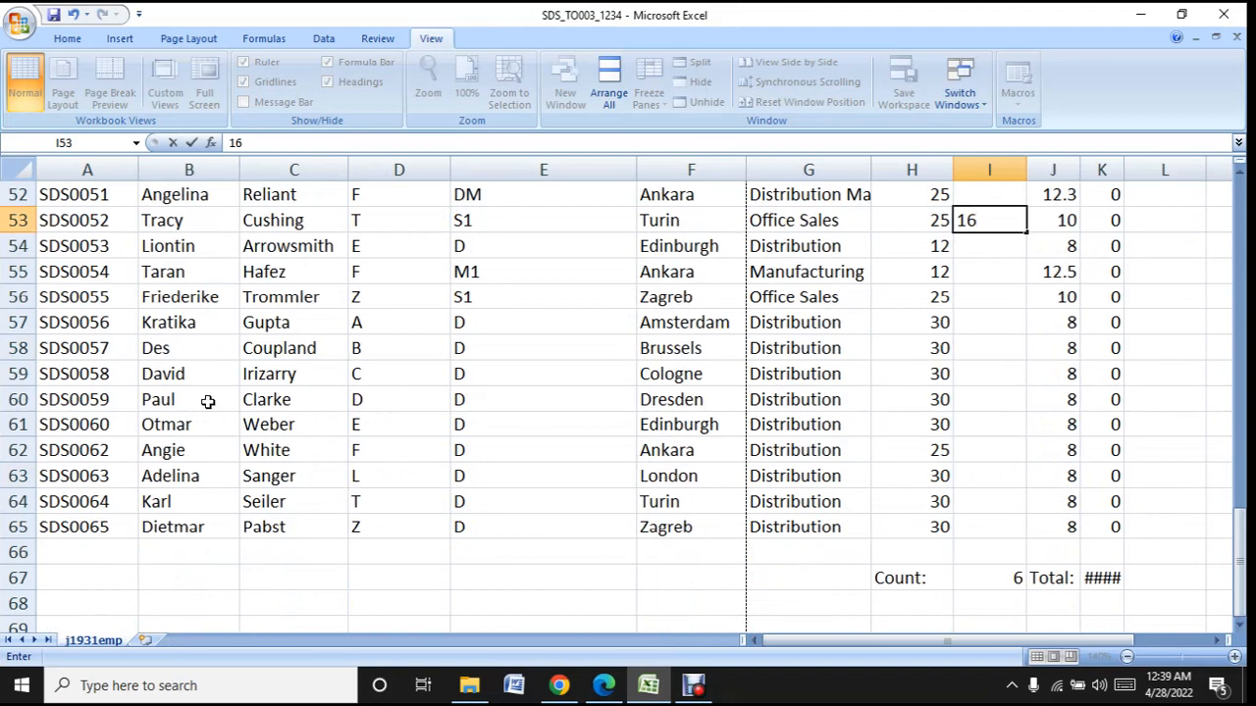
left_click(1005, 427)
type("12")
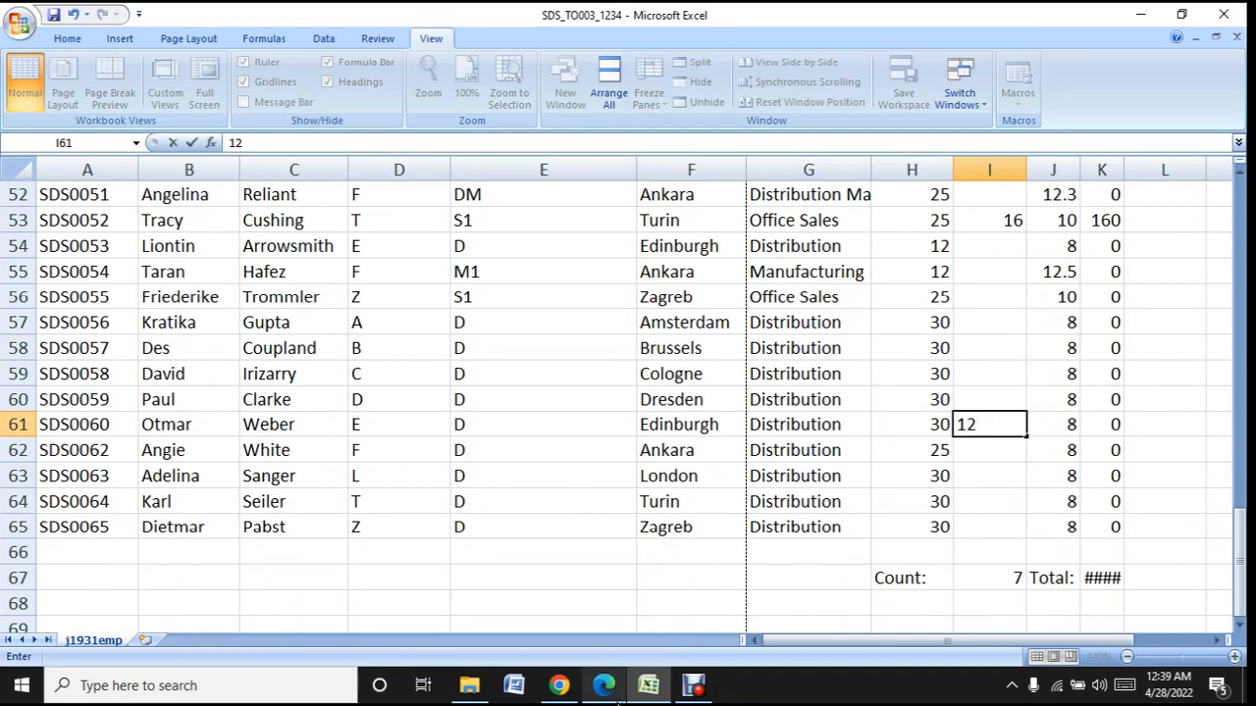
- Look up the eleventh listed employee's hours in the question paper and enter 42 in cell I63
left_click(661, 692)
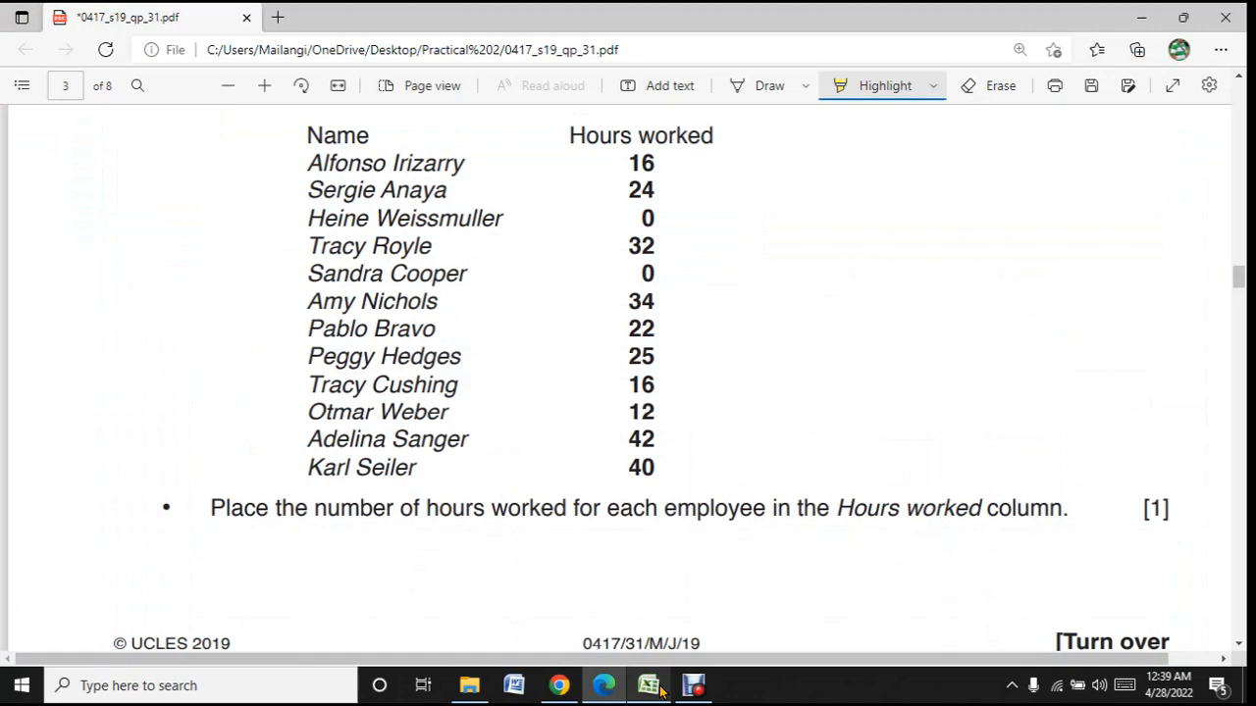
left_click(649, 686)
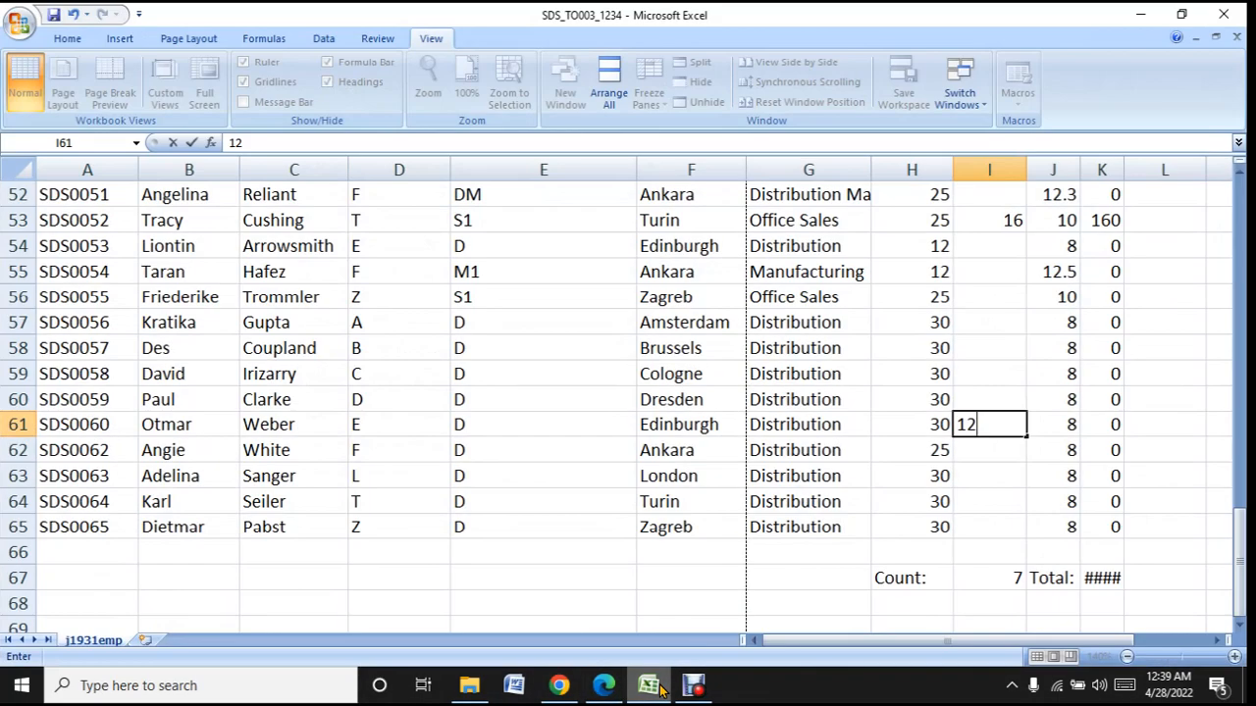
left_click(1001, 477)
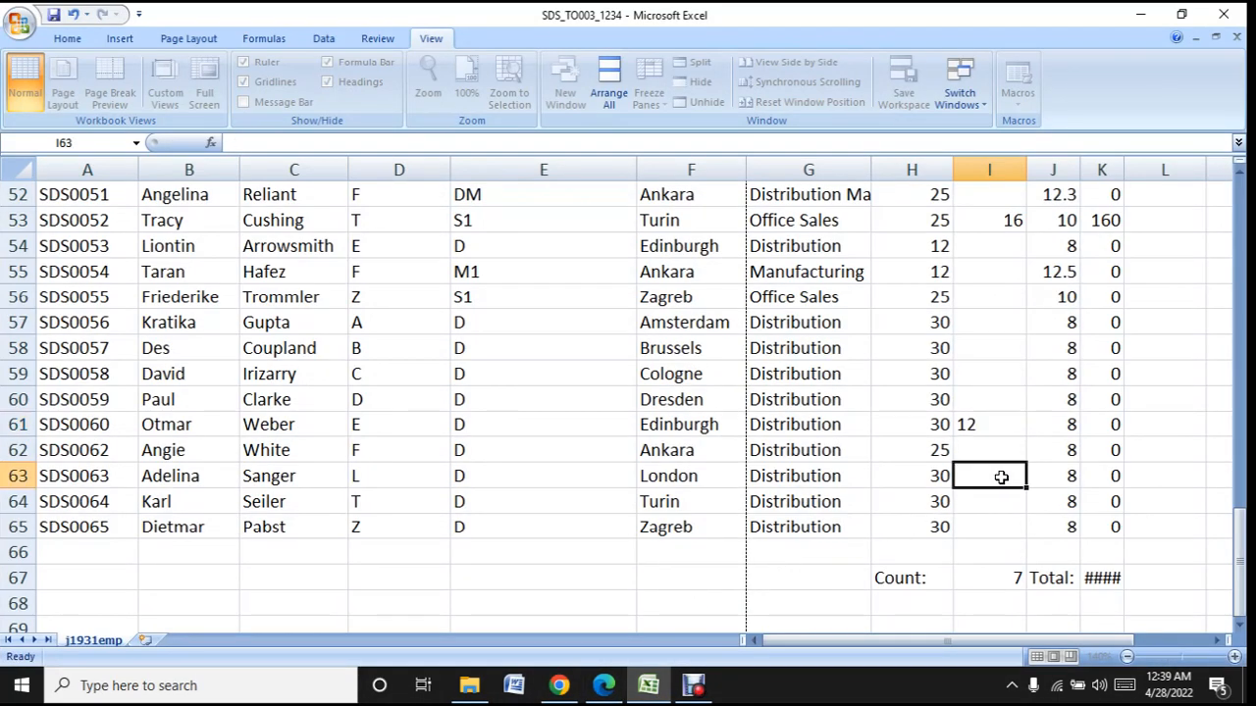
type("42")
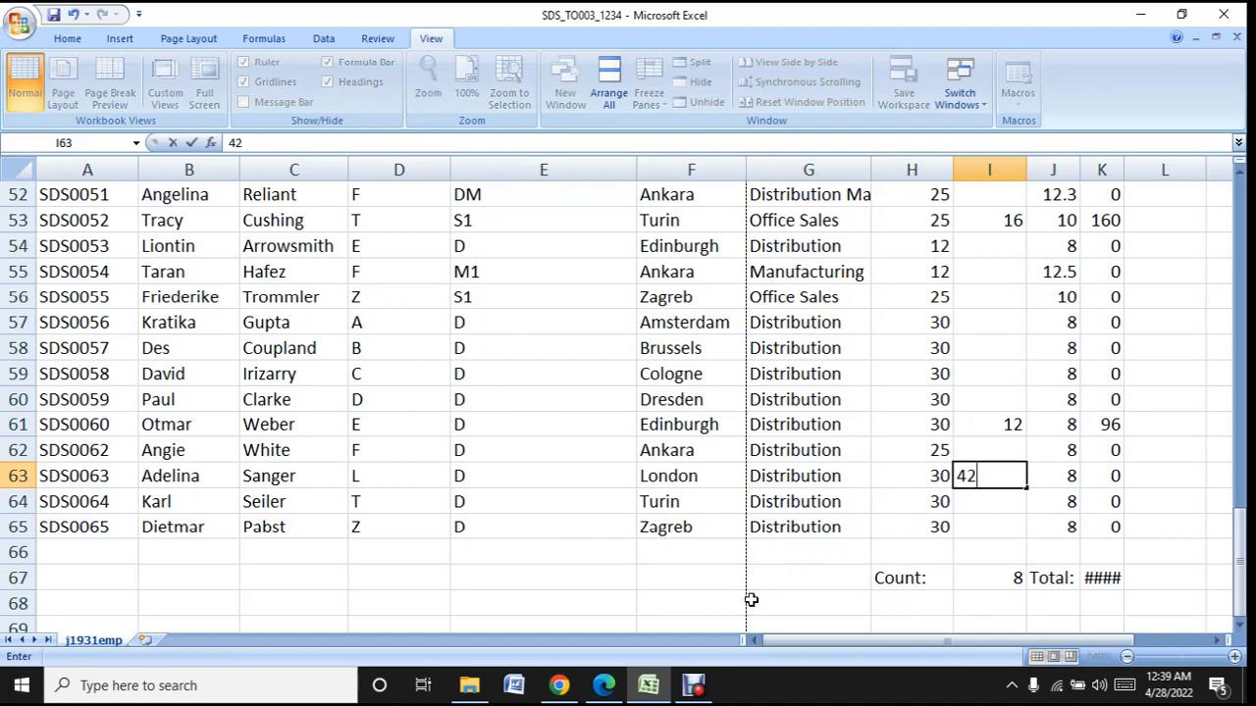
- Look up the twelfth listed employee's hours in the question paper and enter 40 in cell I64
left_click(648, 686)
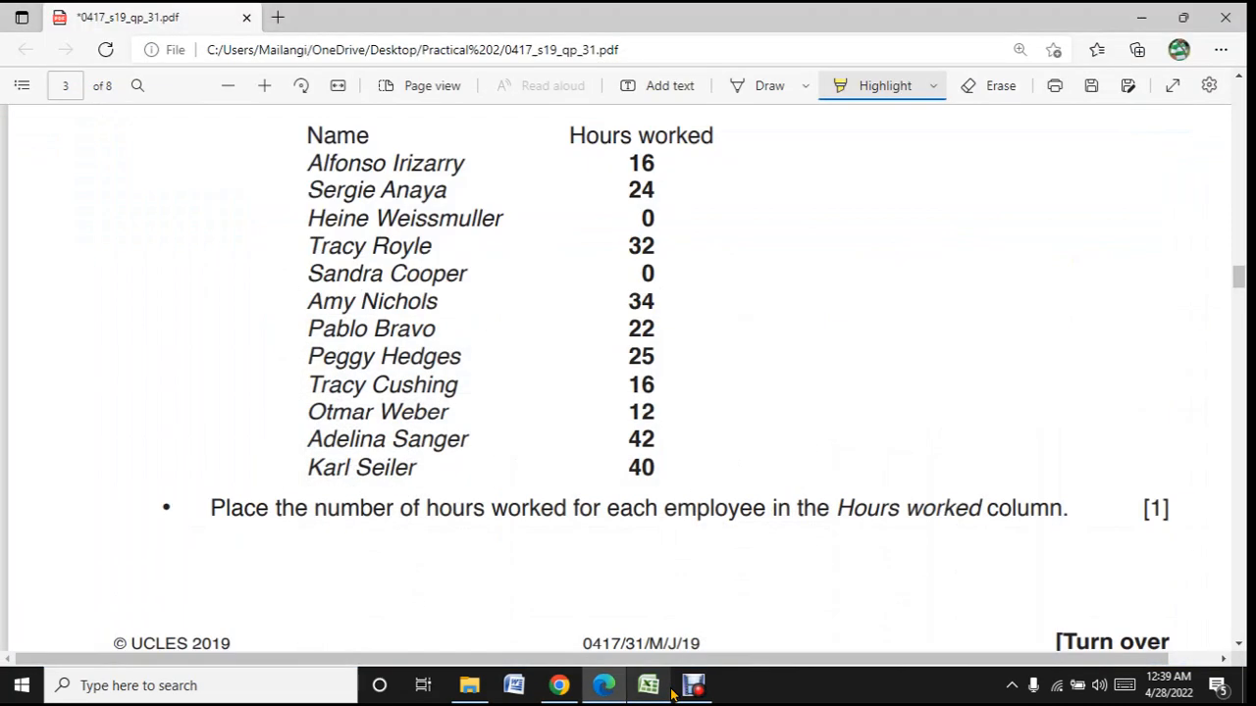
left_click(669, 690)
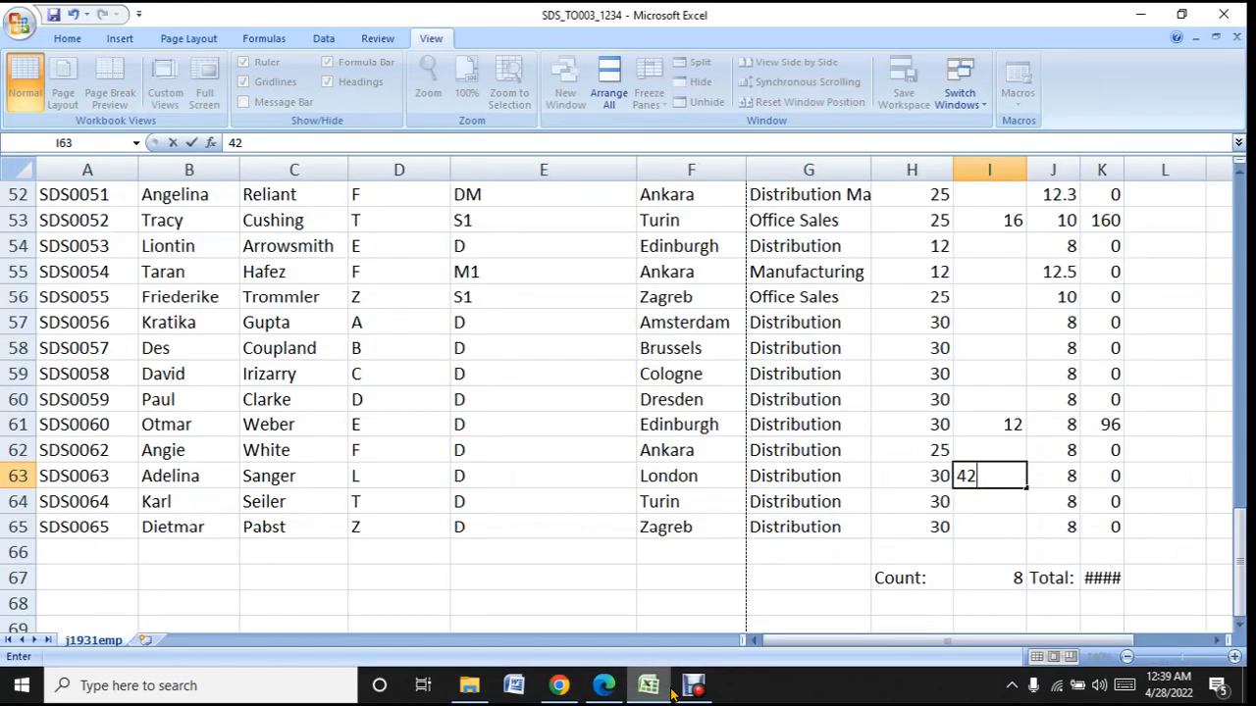
left_click(1005, 503)
type("40")
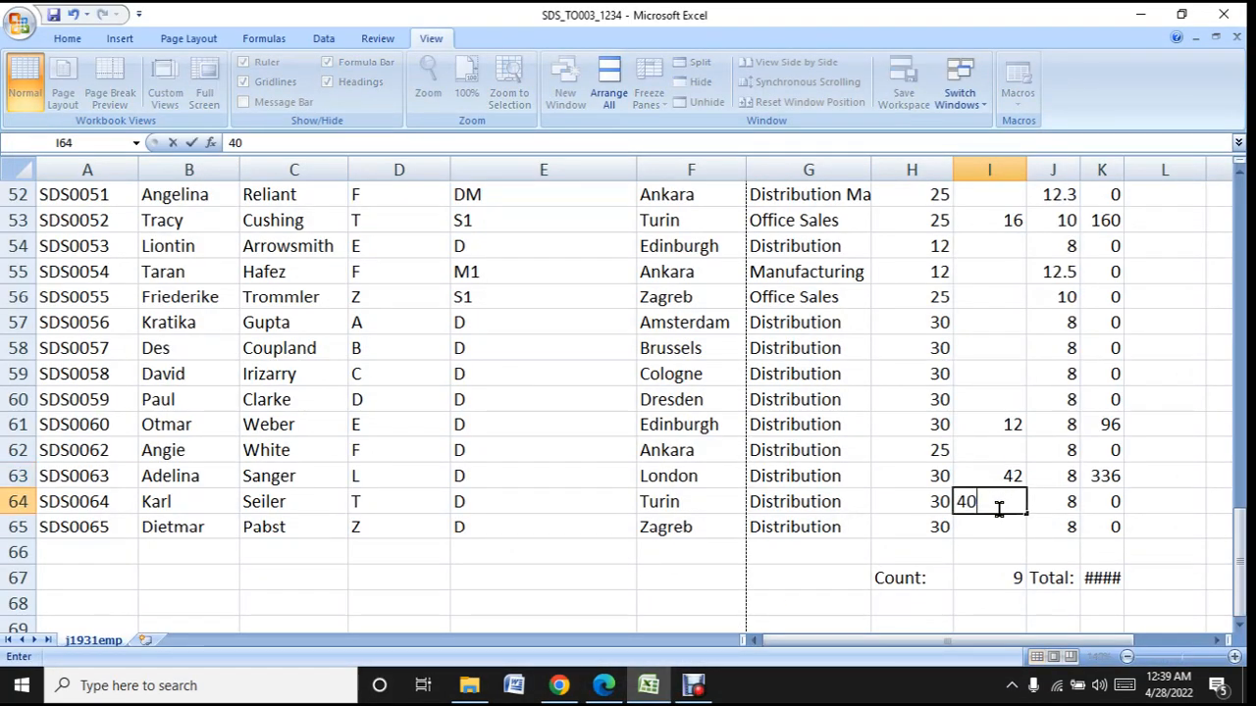
key("Return")
scroll(987, 547, "down", 2)
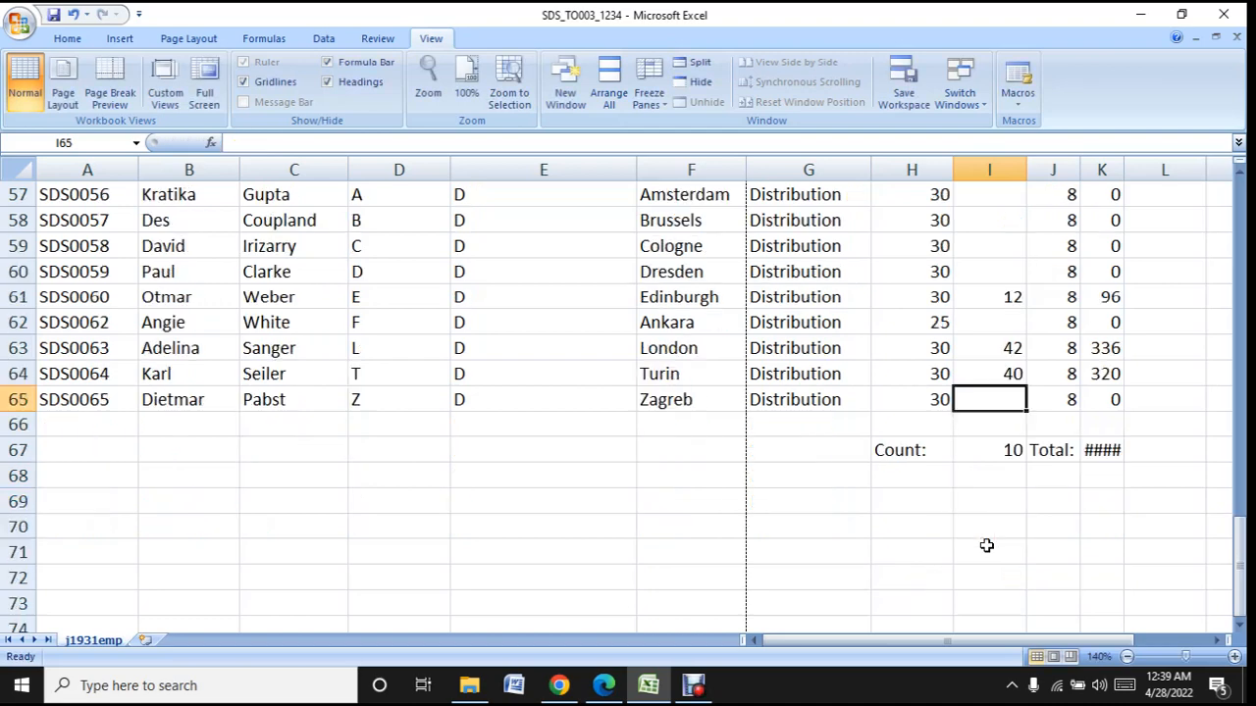
- Copy the contract hours into the blank Hours worked cells: 25 in I17, 12 in I19 and 25 in I20
scroll(987, 547, "up", 17)
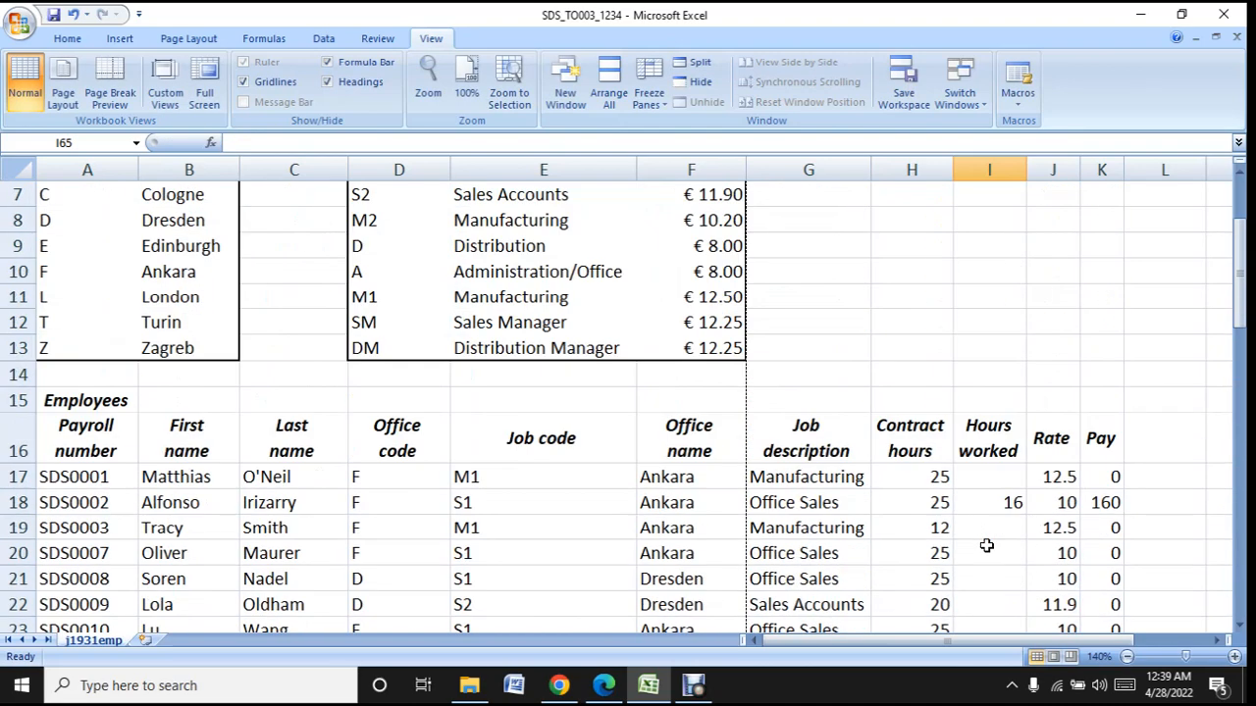
left_click(1005, 480)
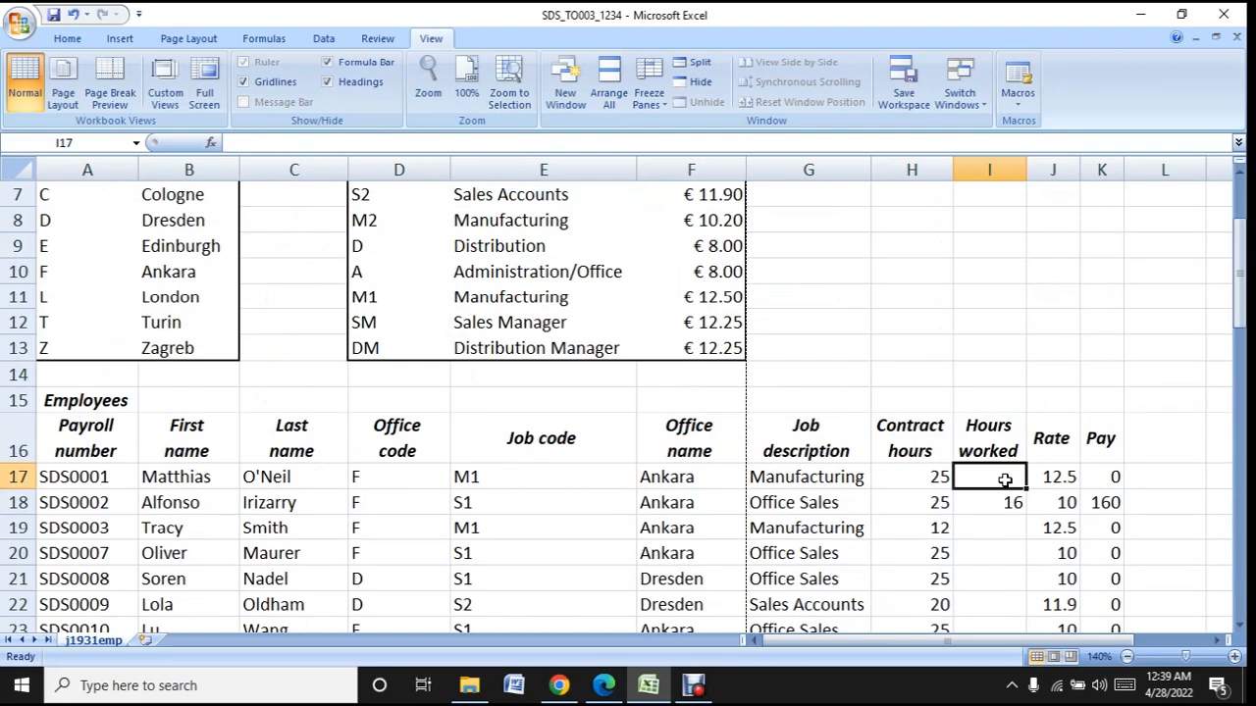
type("25")
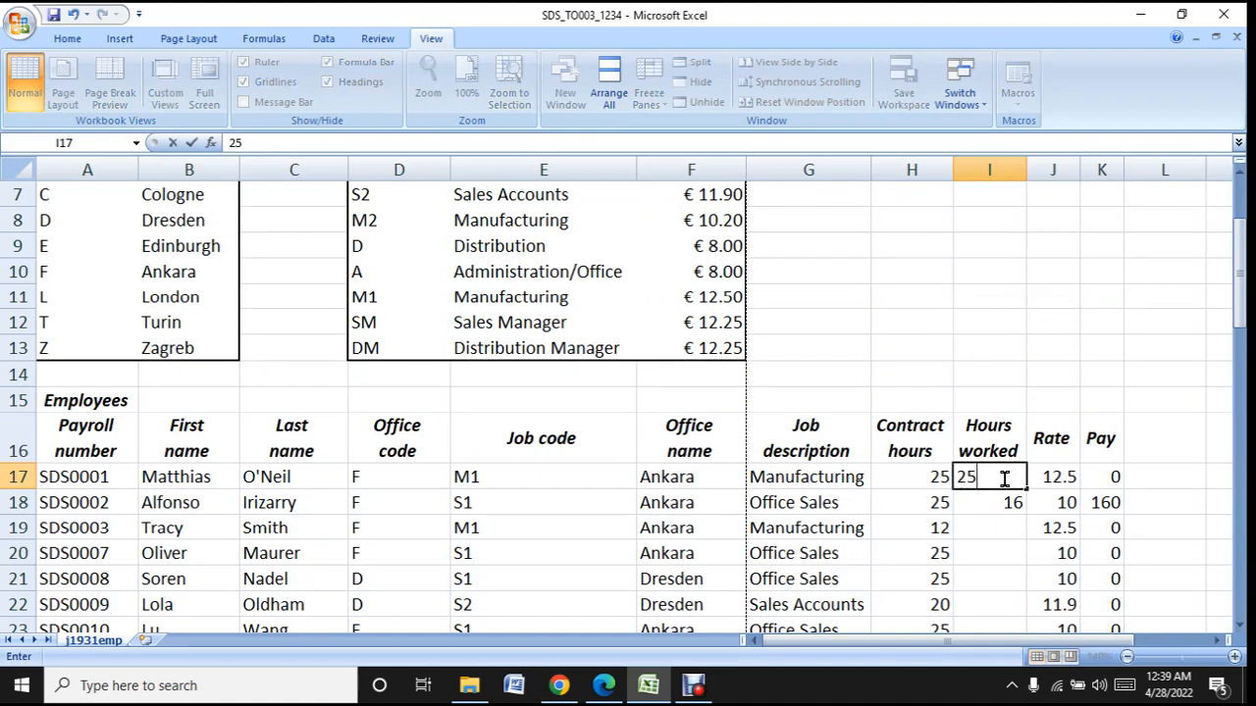
left_click(1014, 529)
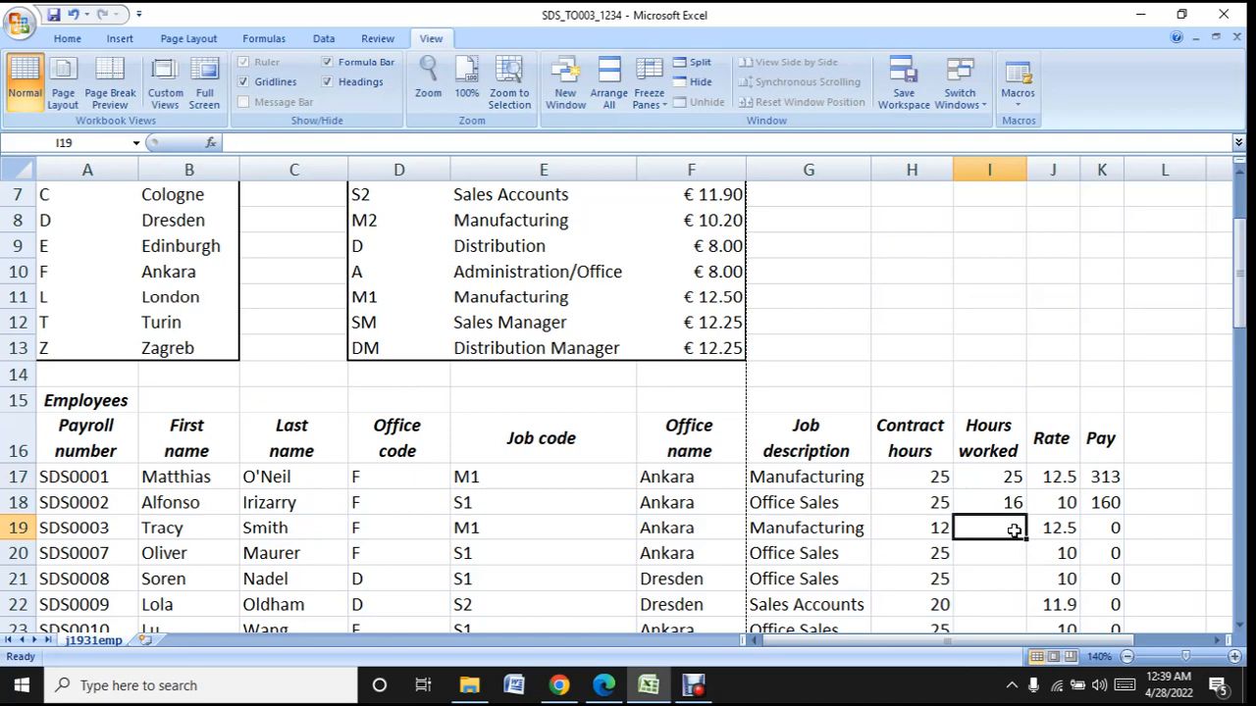
type("12")
scroll(1010, 510, "down", 2)
left_click(1009, 425)
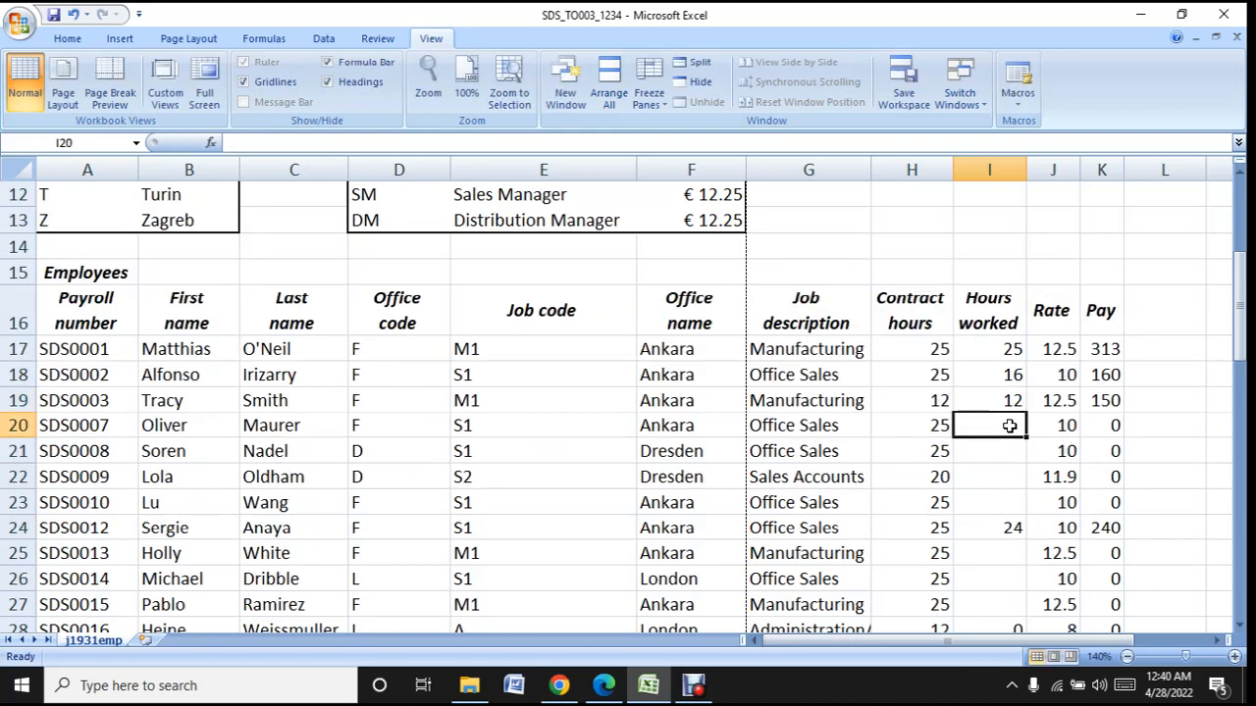
type("25")
- Enter the contract hours as Hours worked for rows 21 to 23: 25 in I21, 20 in I22 and 25 in I23
left_click(1002, 469)
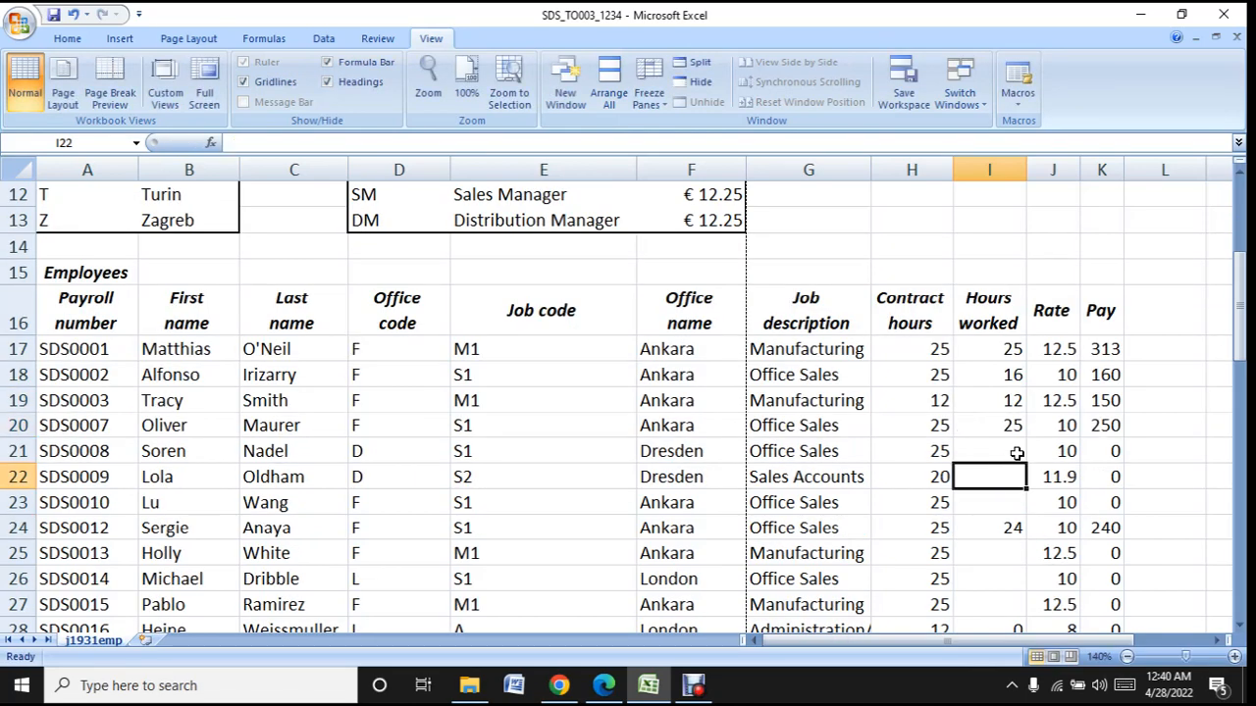
left_click(1016, 453)
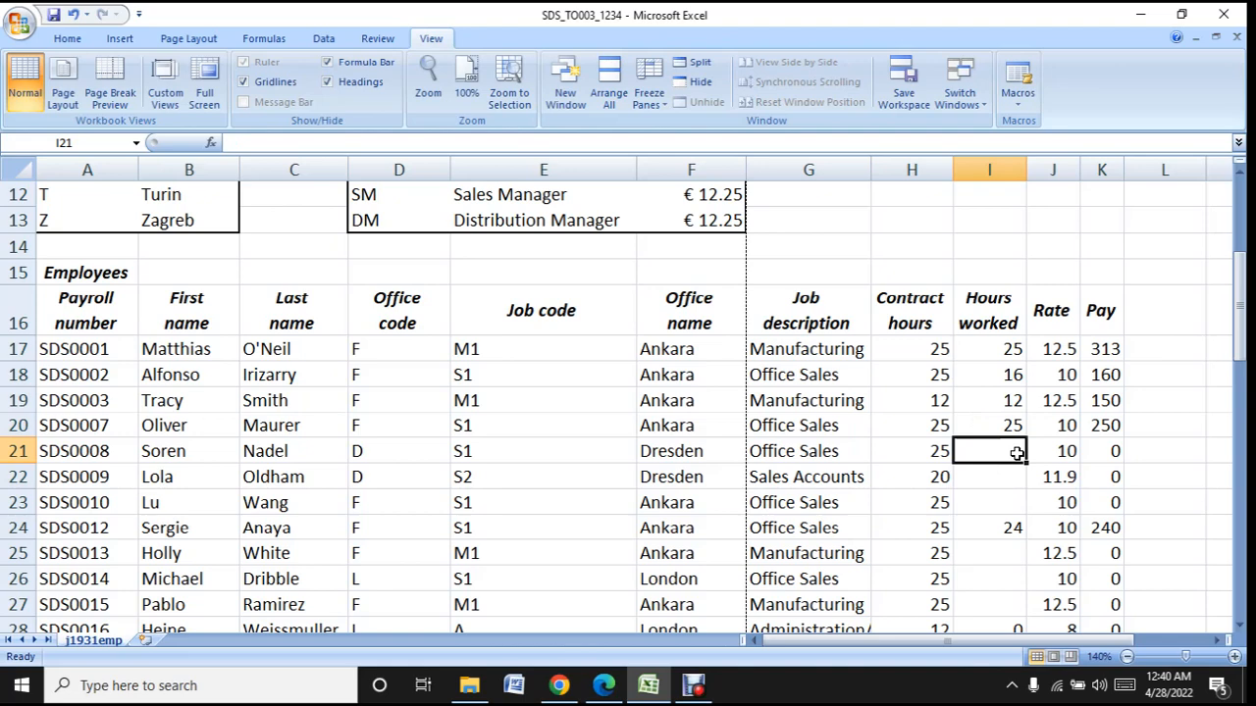
type("25")
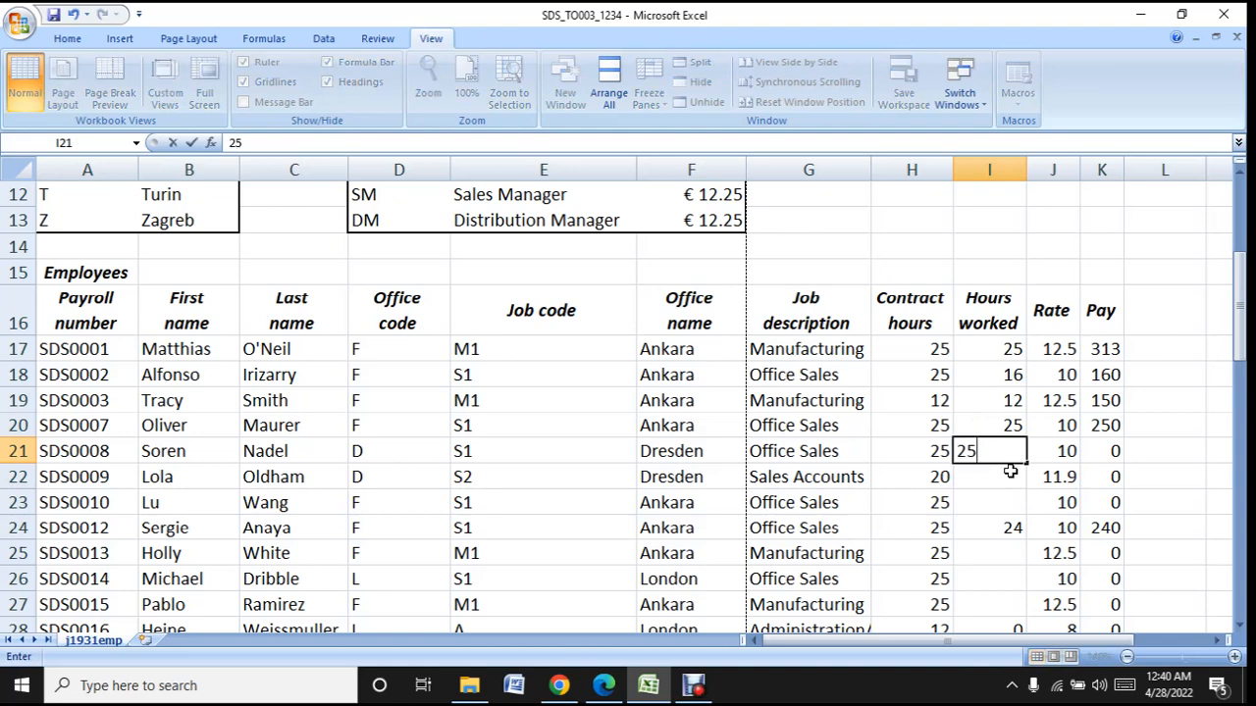
left_click(1010, 471)
type("20")
left_click(1011, 502)
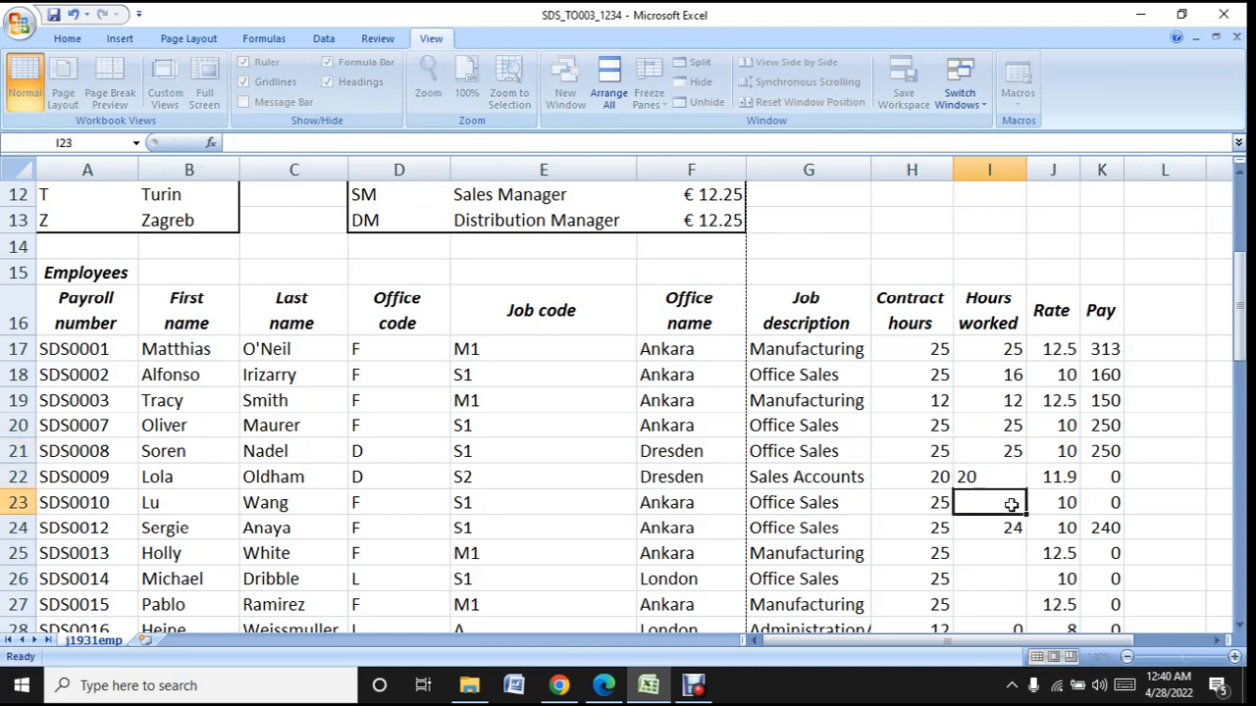
type("25")
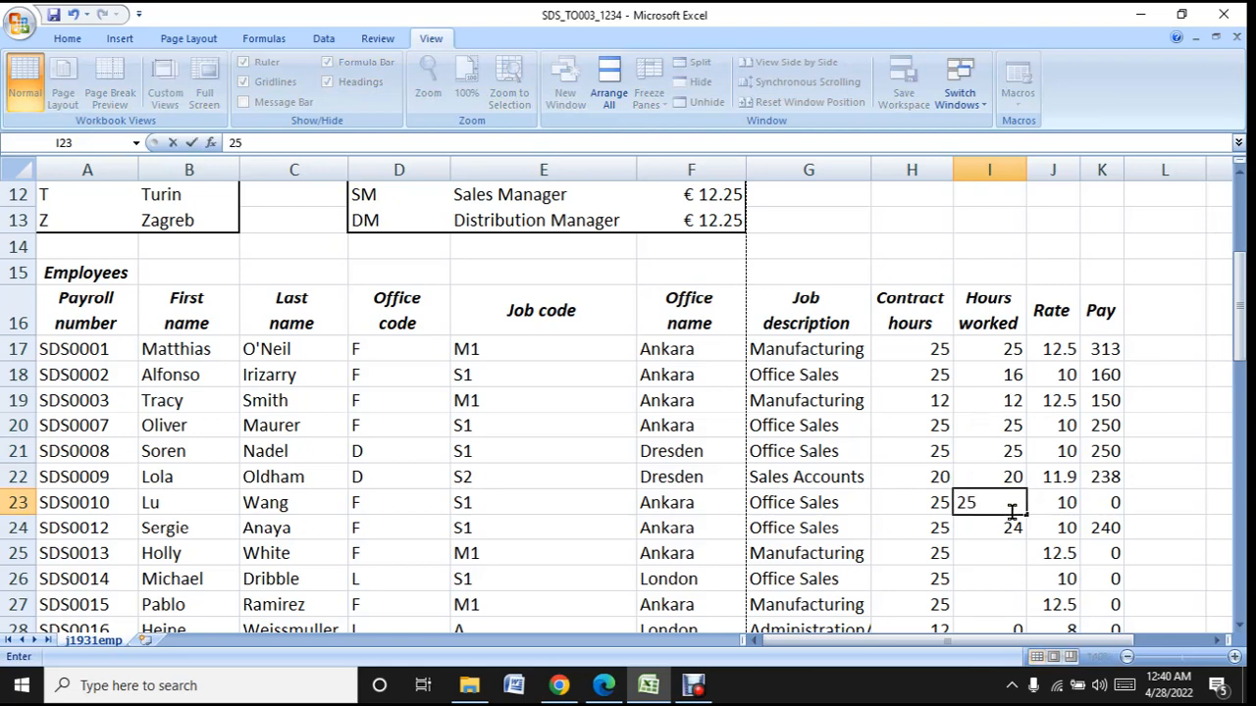
- Enter the contract hours of 25 as Hours worked in each of cells I25, I26 and I27
left_click(1002, 554)
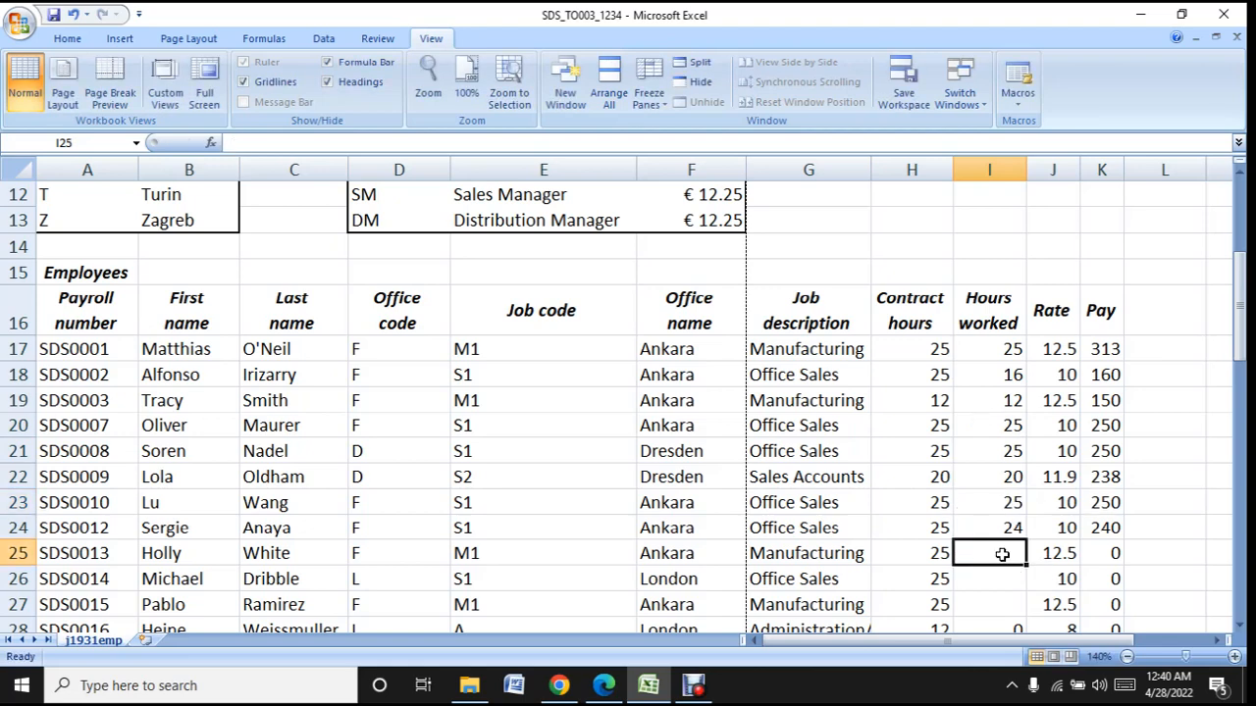
type("25")
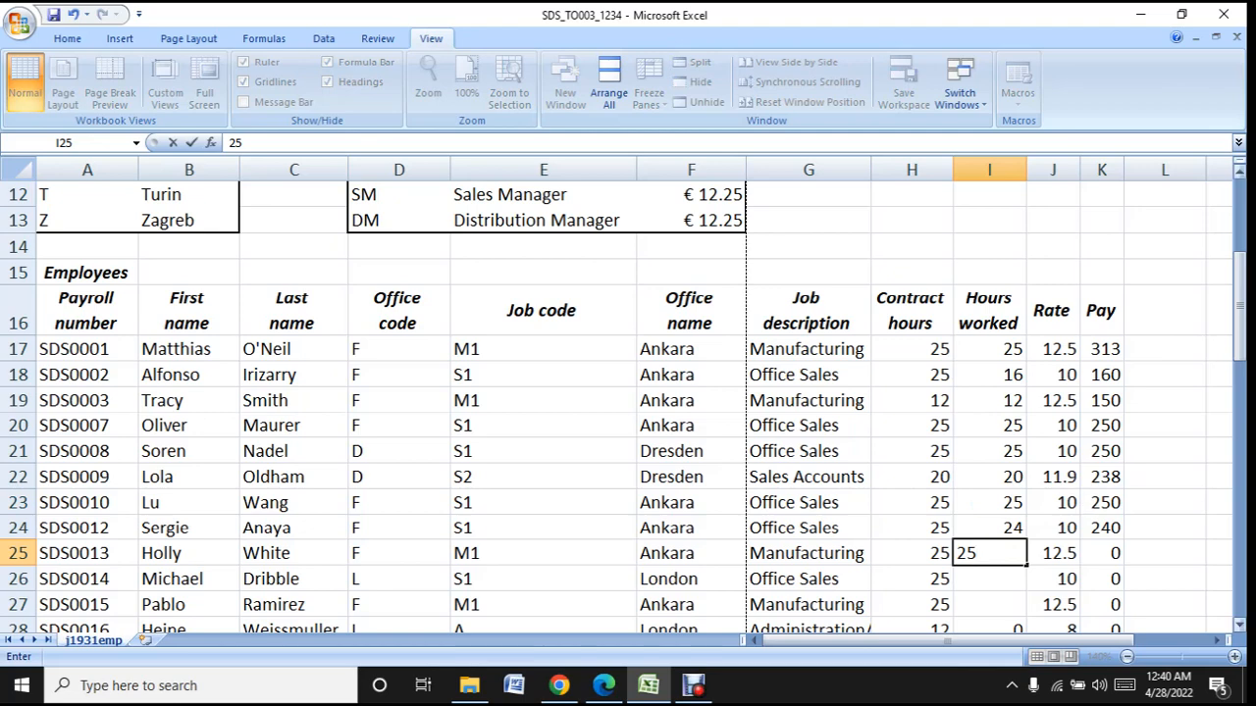
key("Return")
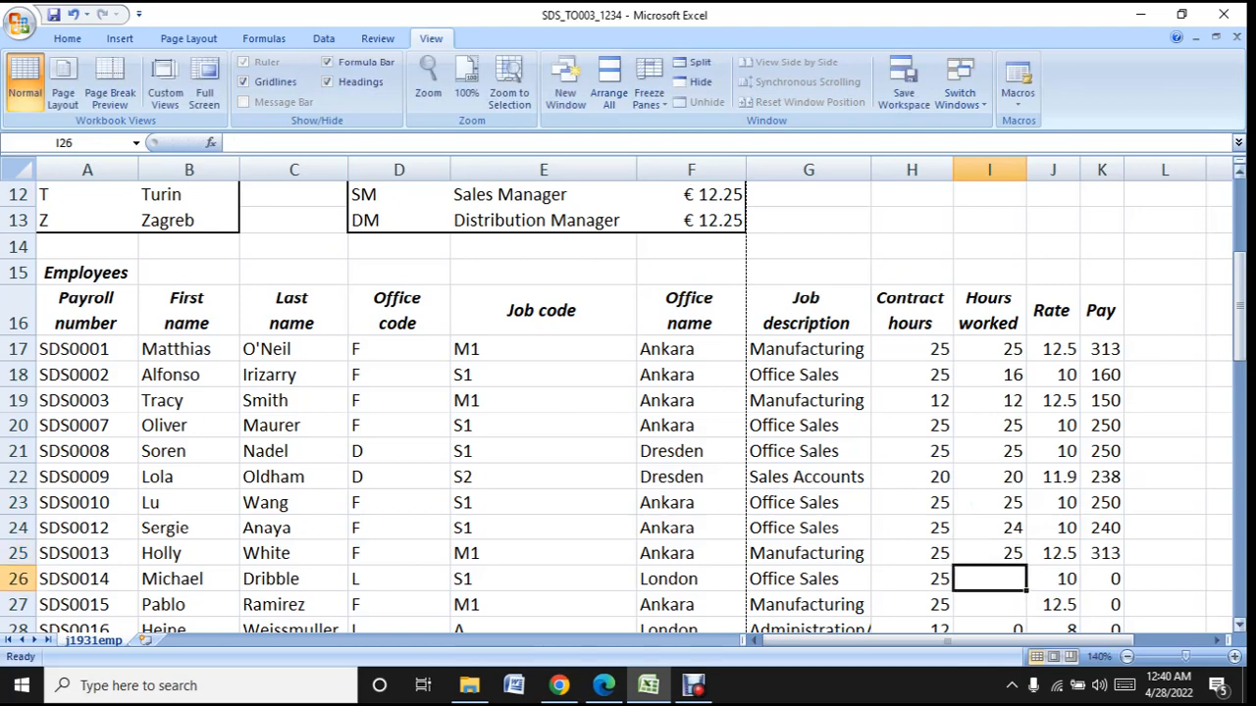
type("25")
key("Return")
type("25")
key("Return")
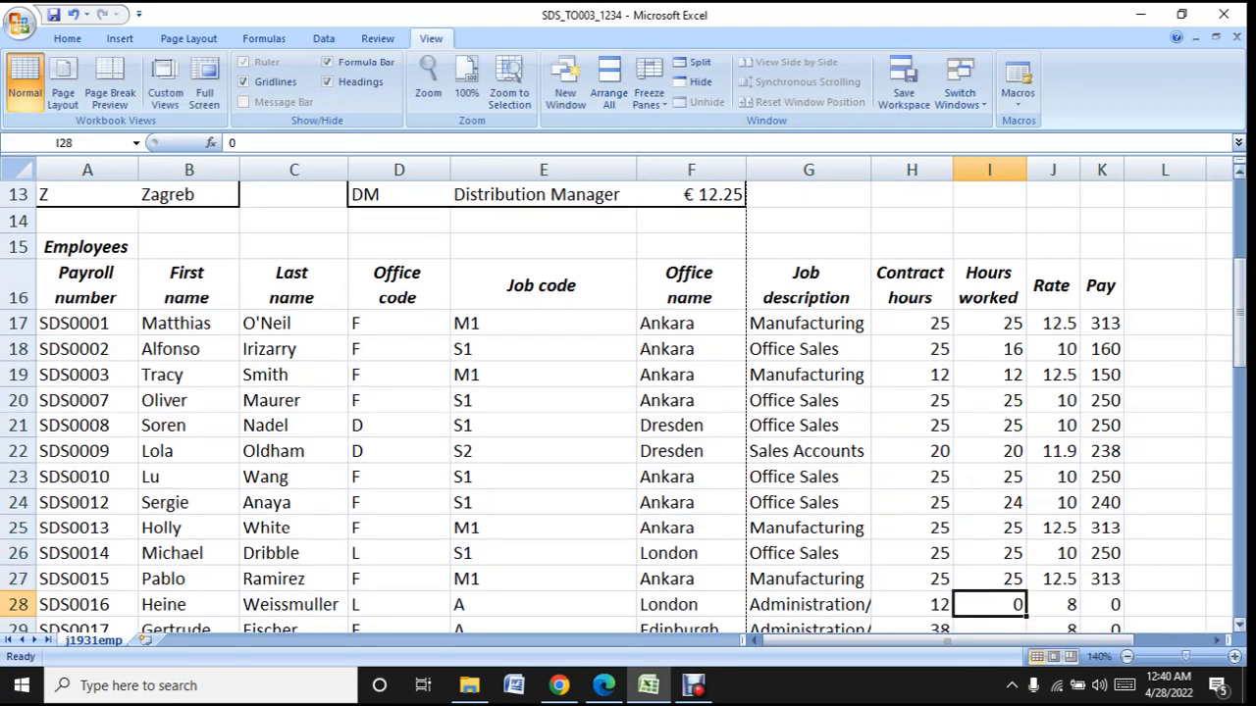
- Enter the contract hours as Hours worked: 38 in I29, 25 in I31 and 12 in I32, keeping the listed exceptions in I28, I30 and I33
scroll(1189, 402, "down", 3)
key("Return")
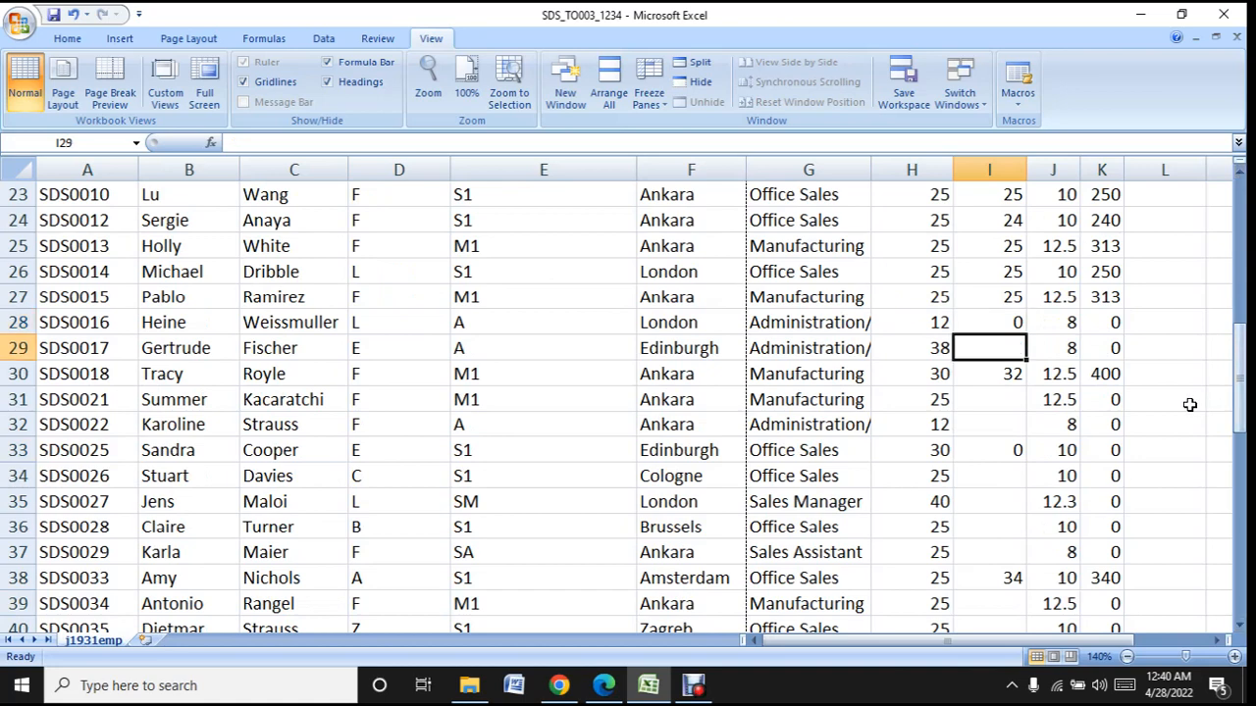
type("38")
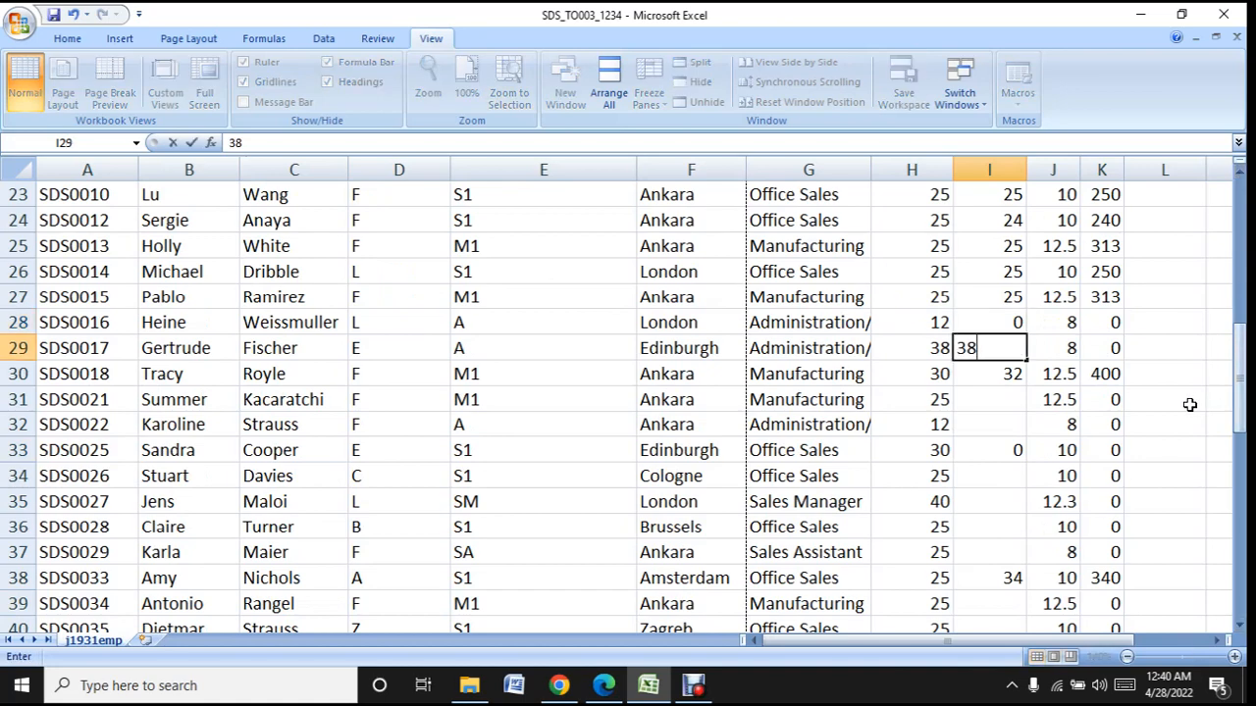
key("Return")
key("Return")
type("25")
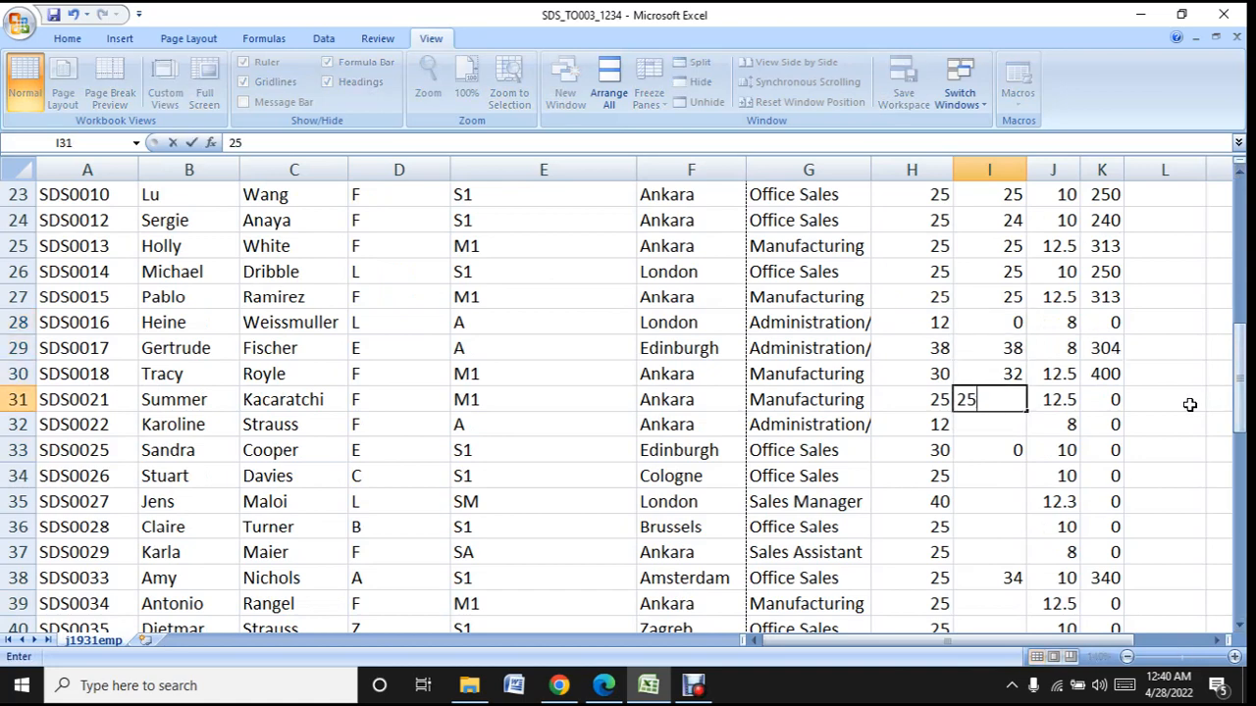
key("Return")
type("12")
key("Return")
key("Return")
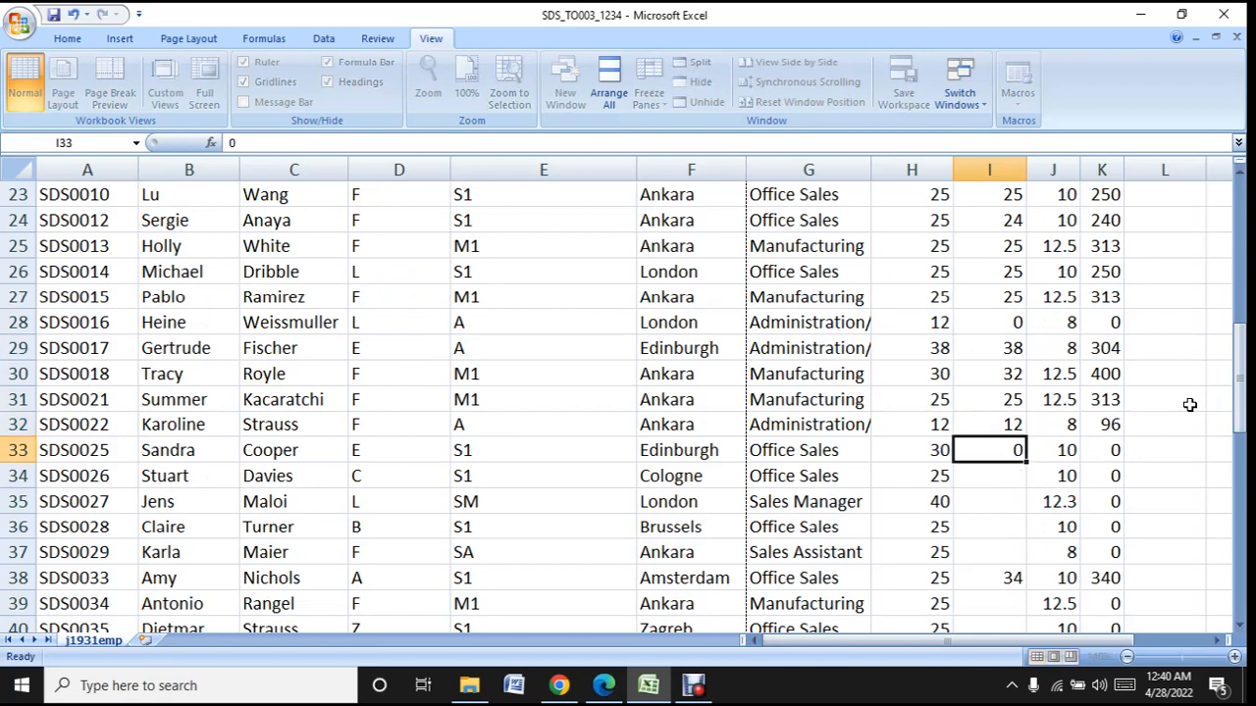
- Enter the contract hours as Hours worked in rows 34 to 37: 25 in I34, 40 in I35, 25 in I36 and 25 in I37
type("25")
key("Return")
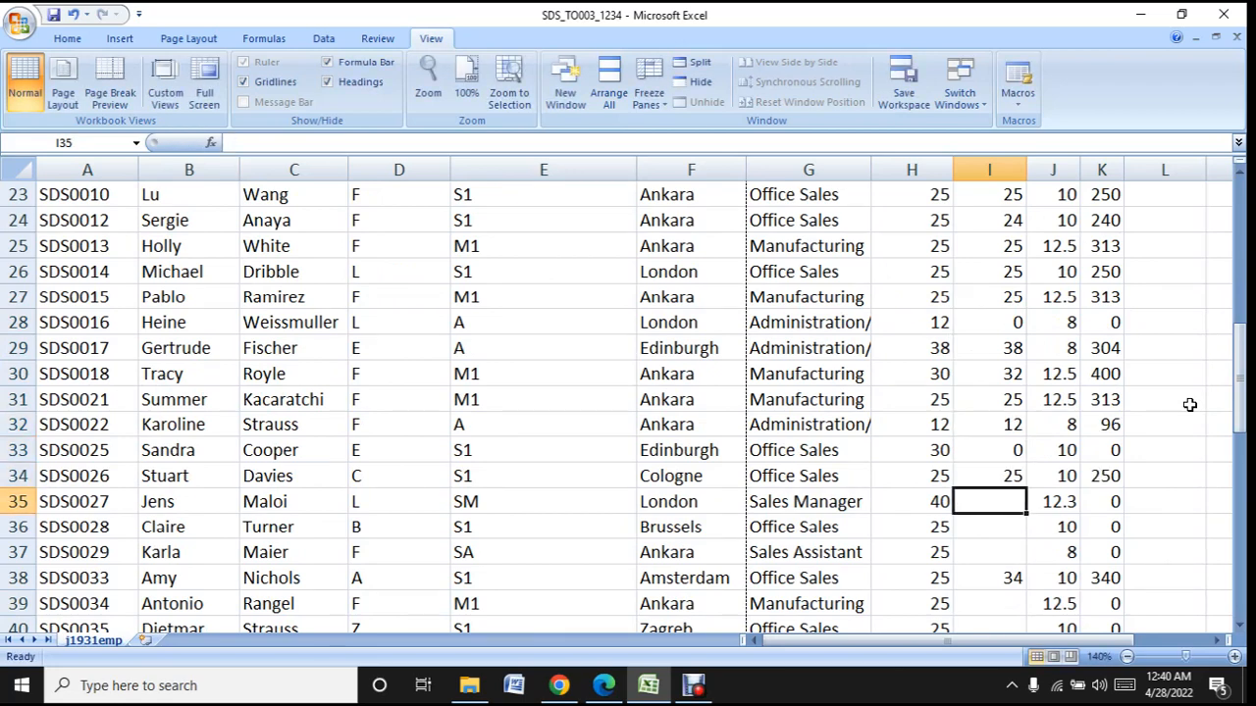
type("40")
key("Return")
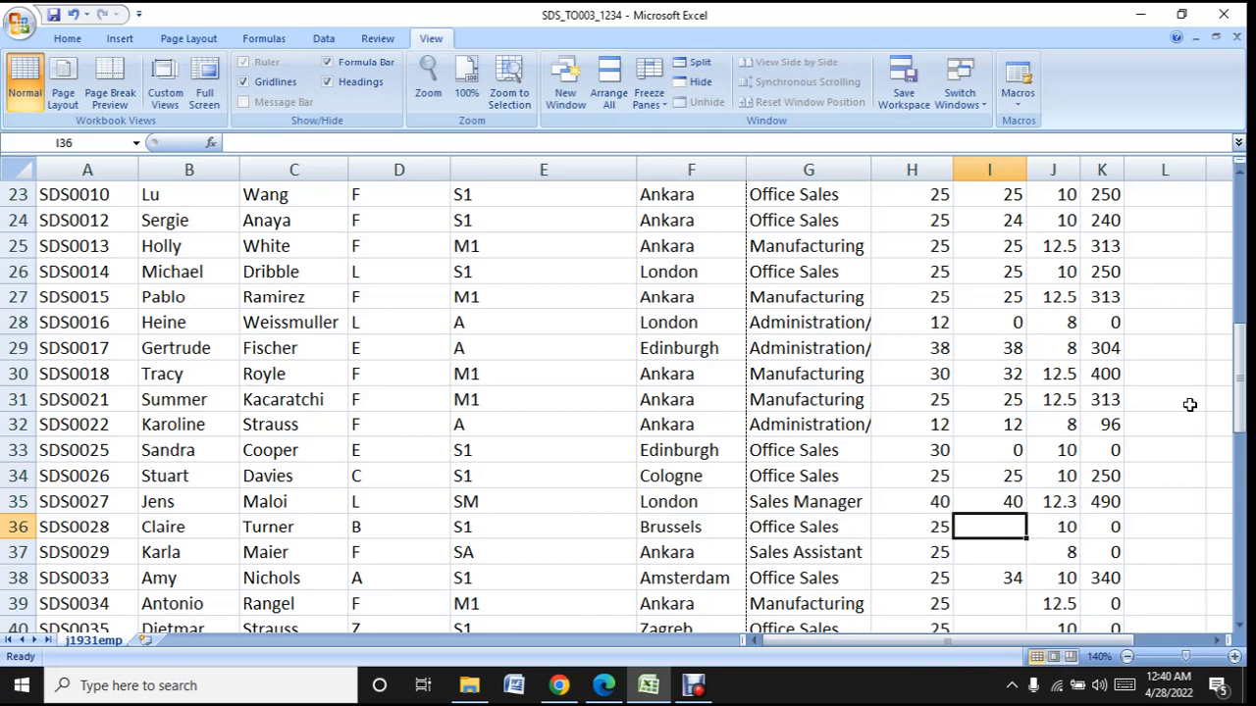
type("25")
key("Return")
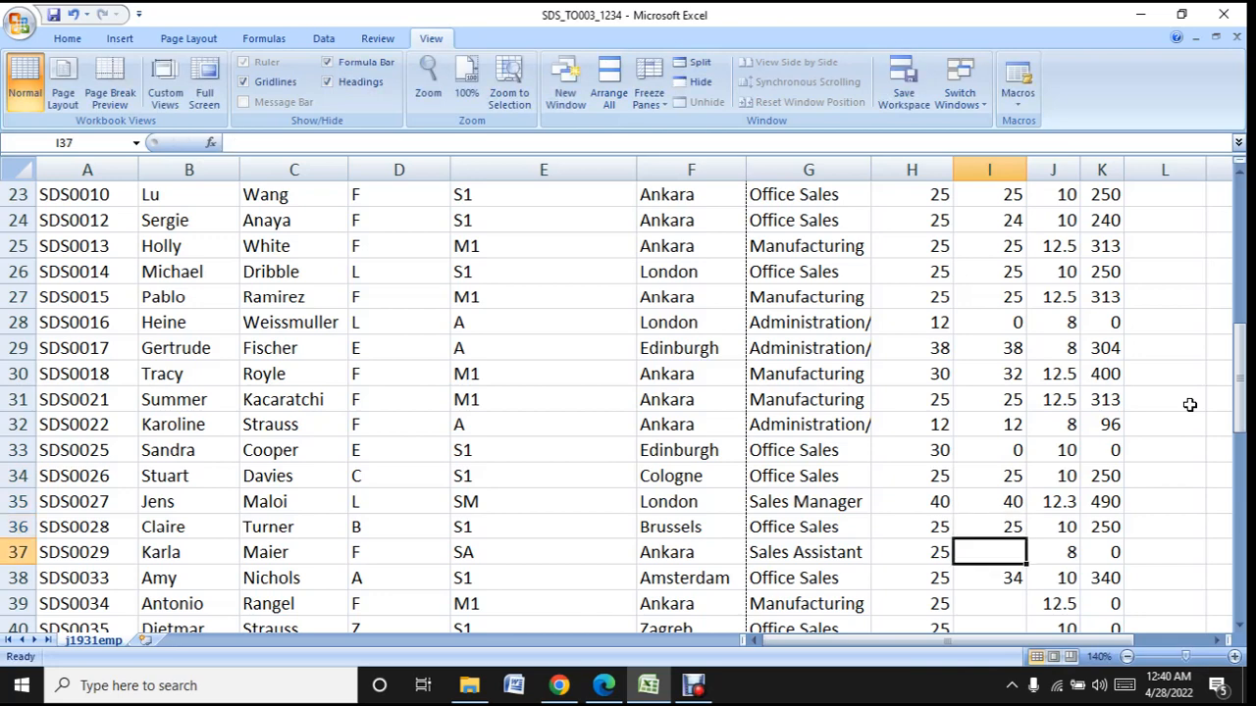
type("25")
key("Return")
- Enter the contract hours of 25 as Hours worked in I39, I40 and I41, keeping the listed exceptions in I38 and I42
key("Down")
key("Down")
key("Down")
key("Down")
key("Down")
key("Down")
key("Down")
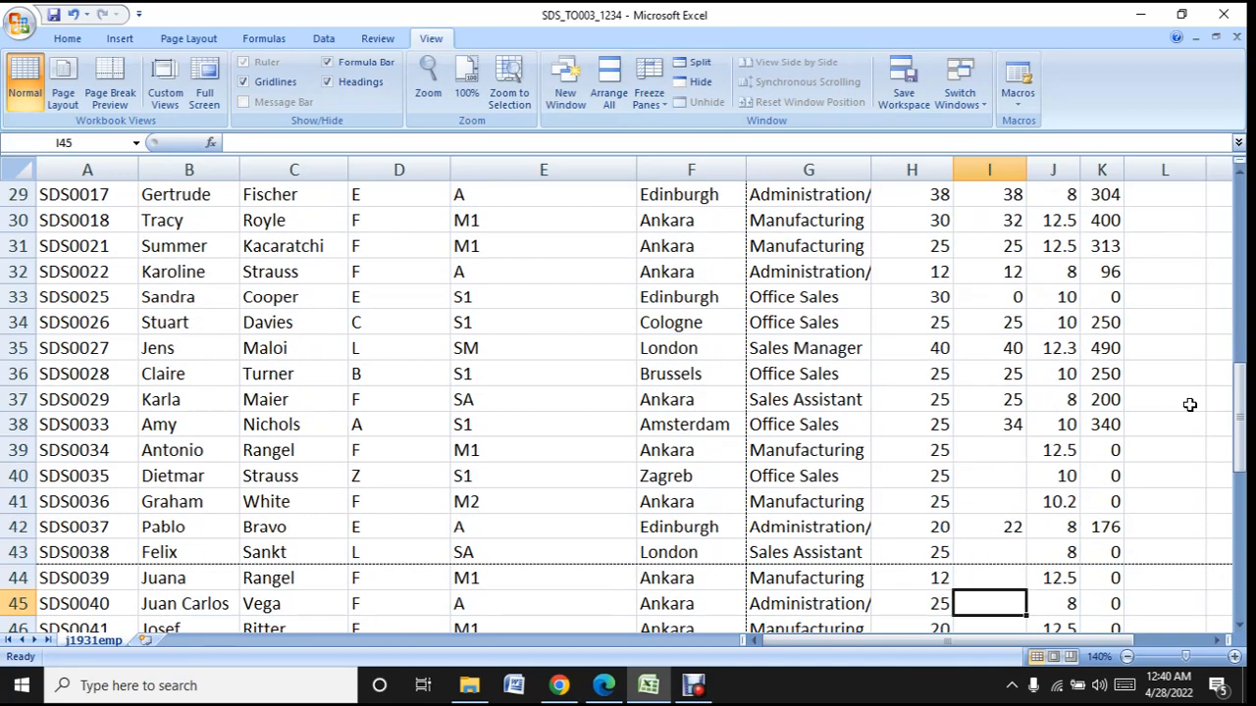
key("Up")
key("Up")
key("Up")
key("Up")
key("Up")
key("Up")
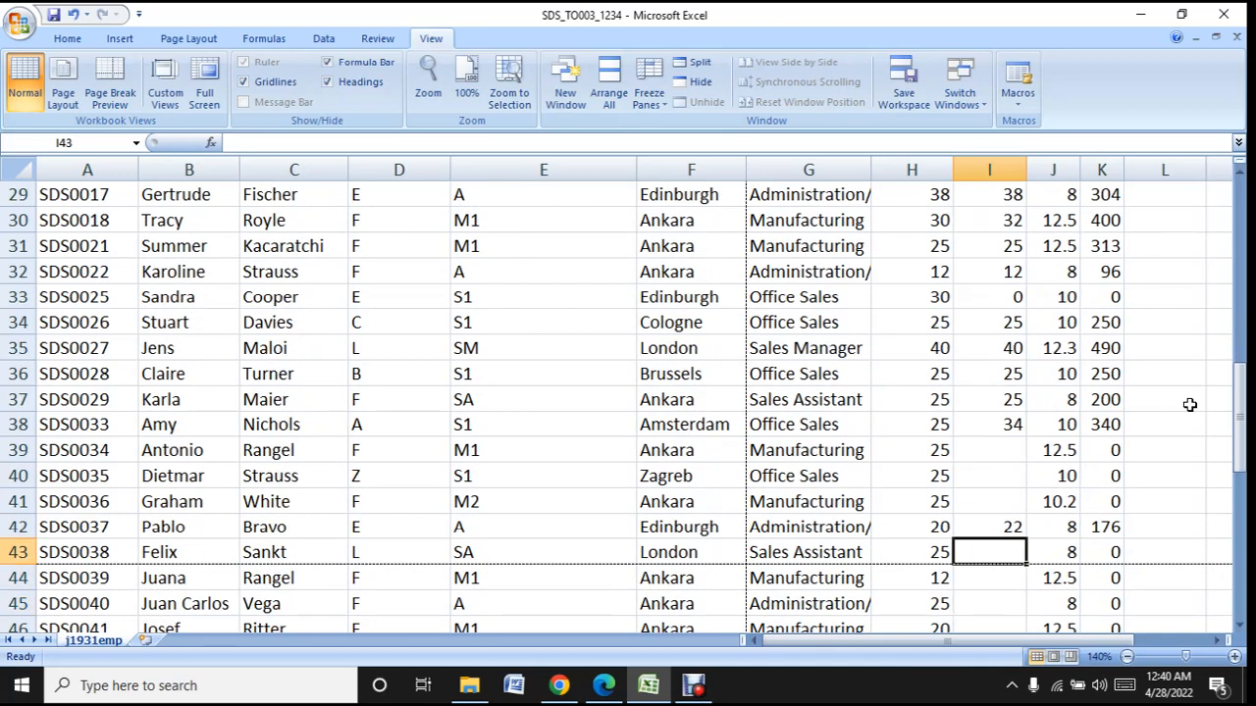
type("25")
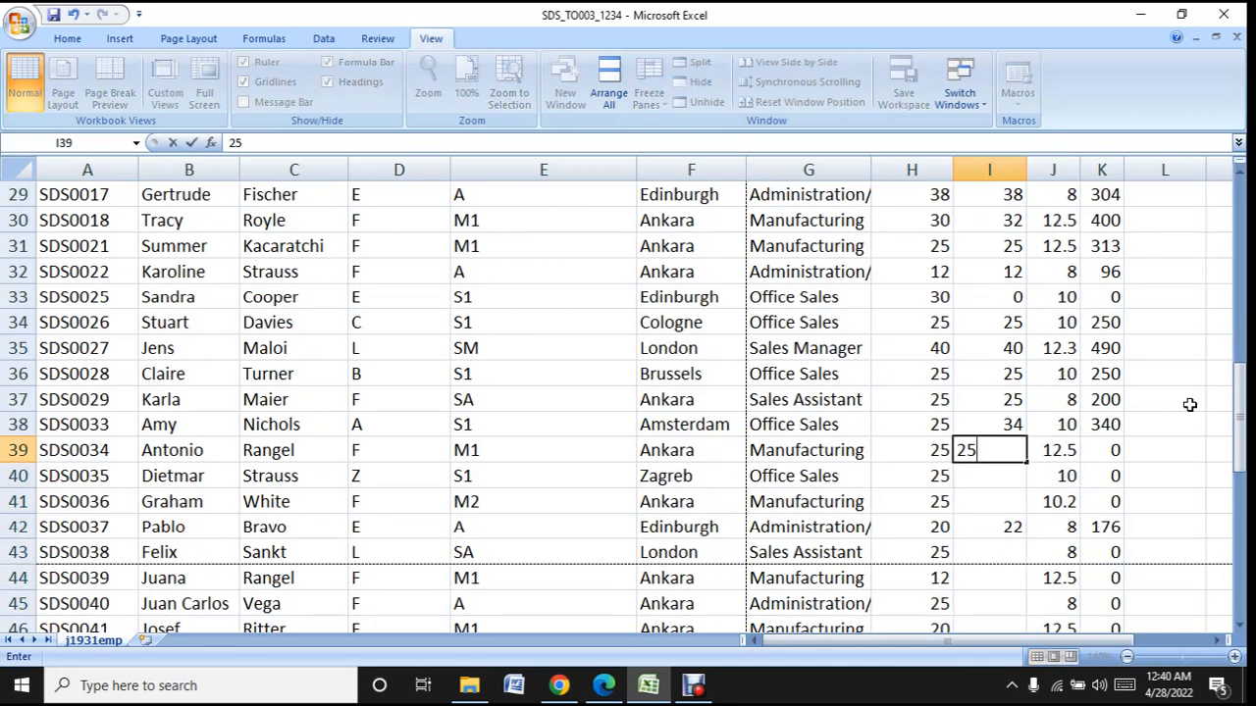
key("Return")
type("25")
key("Return")
type("25")
key("Return")
key("Return")
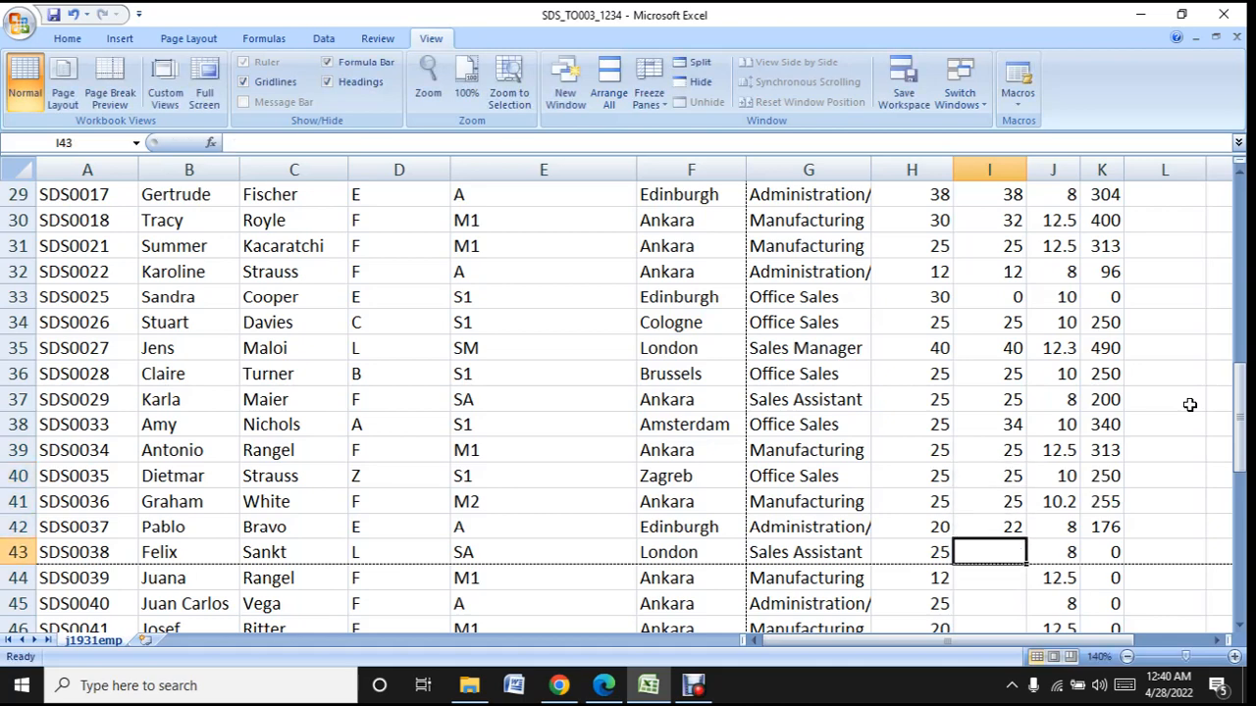
- Enter the contract hours as Hours worked for rows 43 to 45: 25 in I43, 12 in I44 and 25 in I45
type("25")
key("Return")
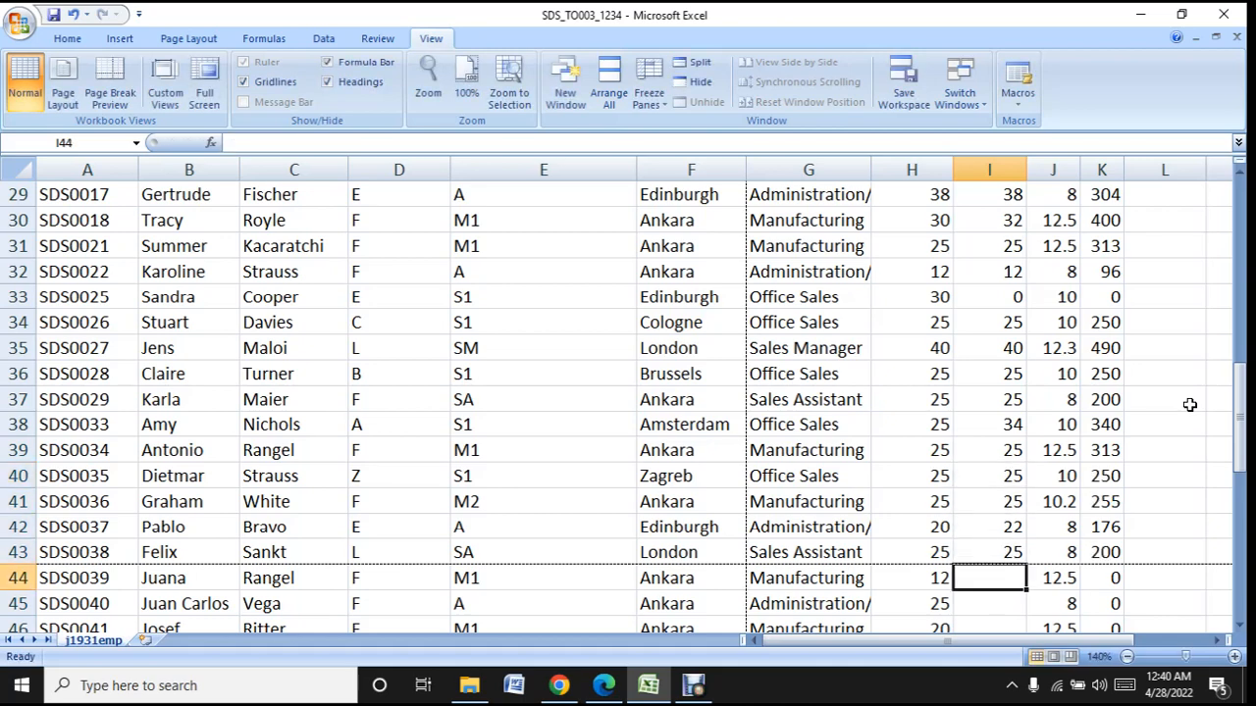
type("12")
key("Return")
type("25")
key("Return")
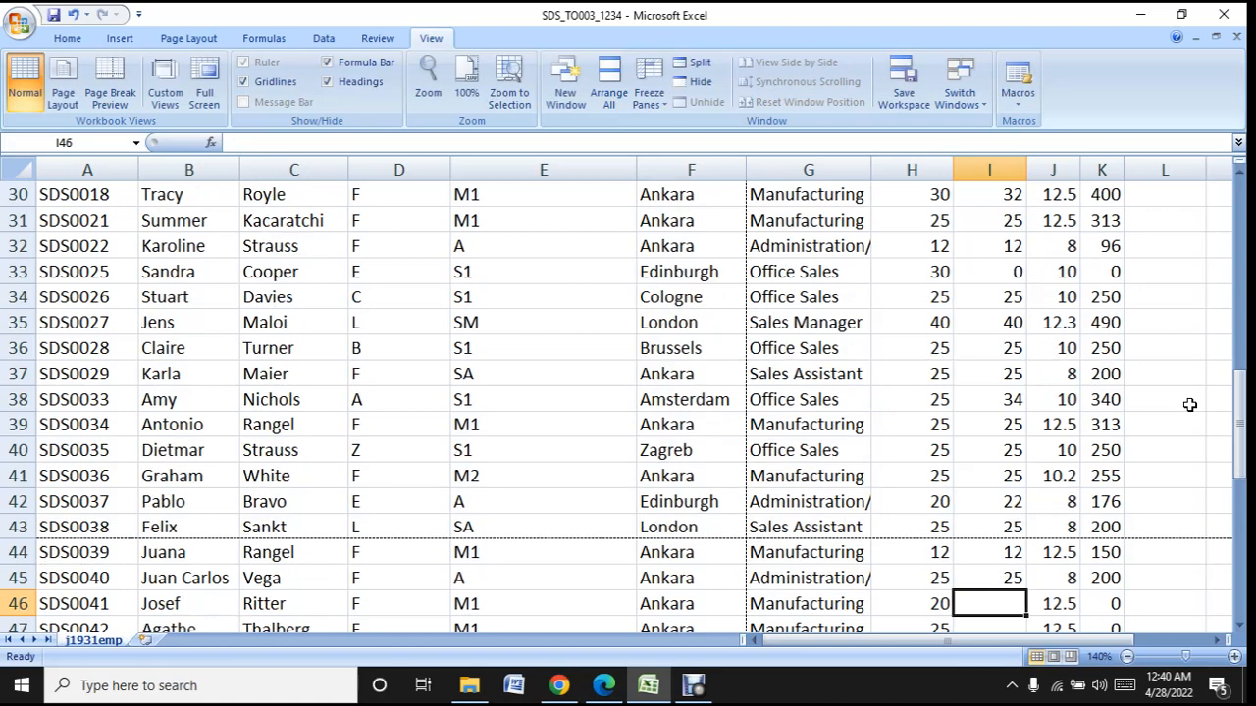
key("Return")
key("Return")
key("Return")
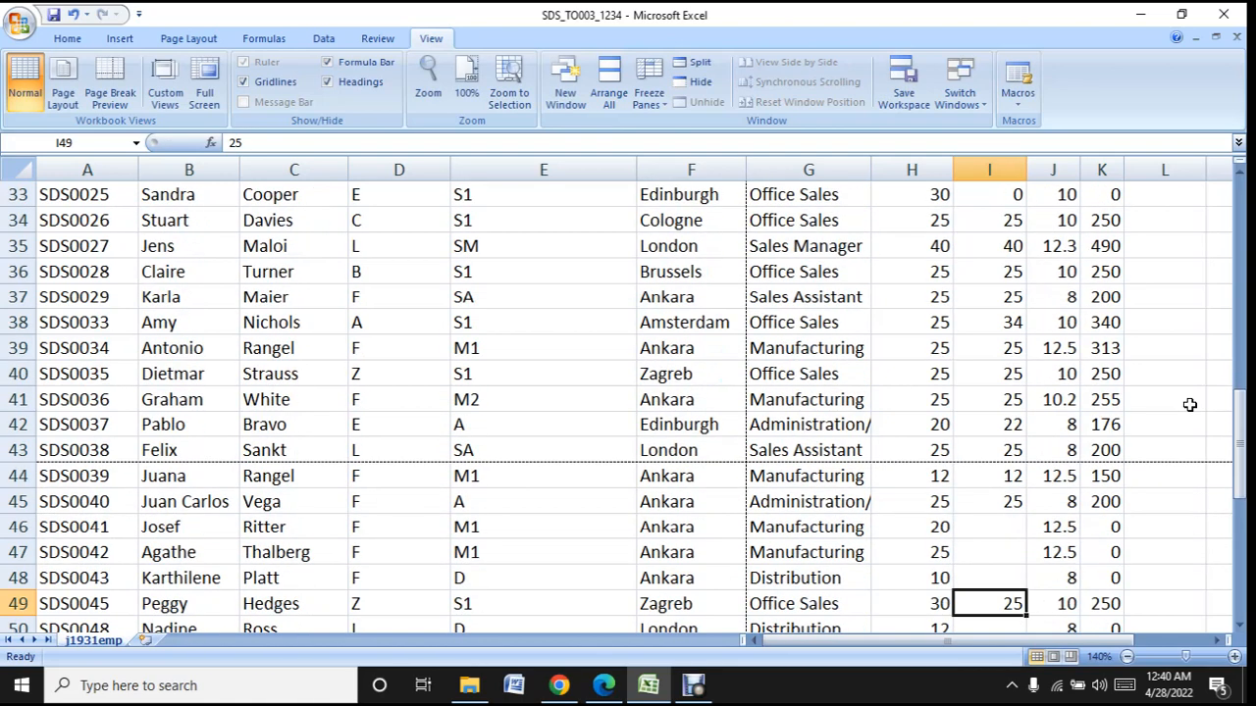
key("shift")
key("shift")
key("shift")
key("shift")
key("shift")
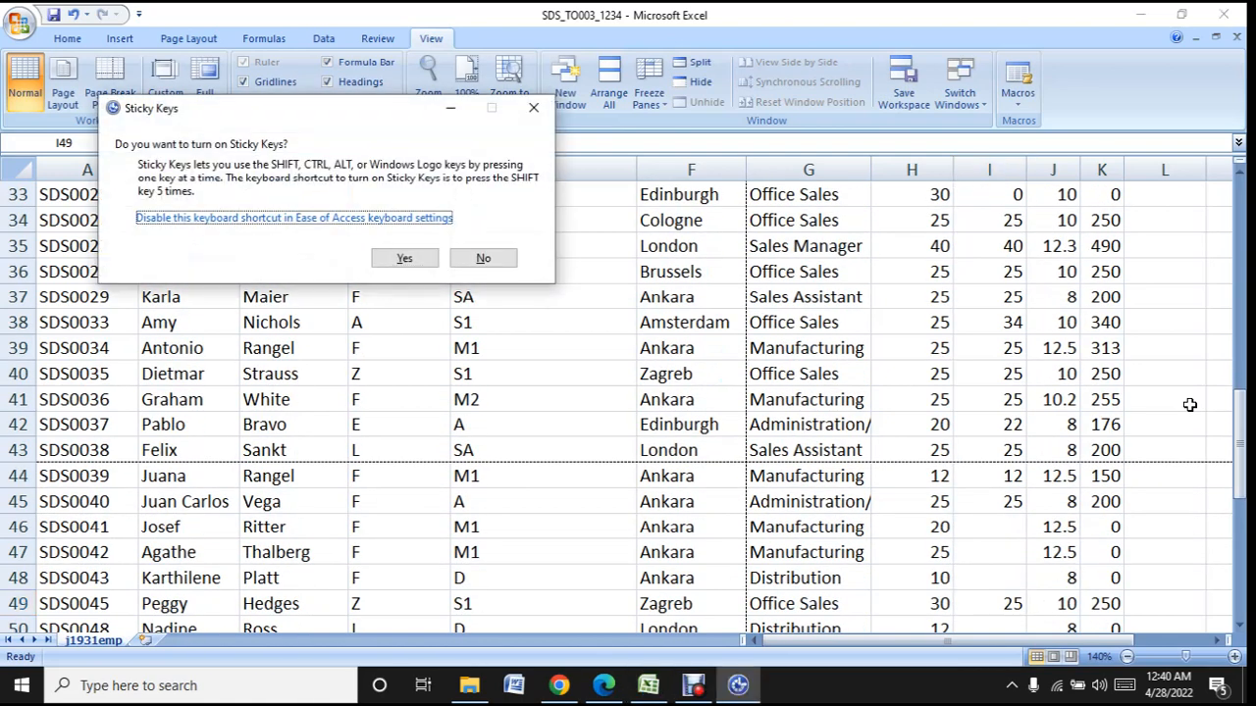
left_click(533, 108)
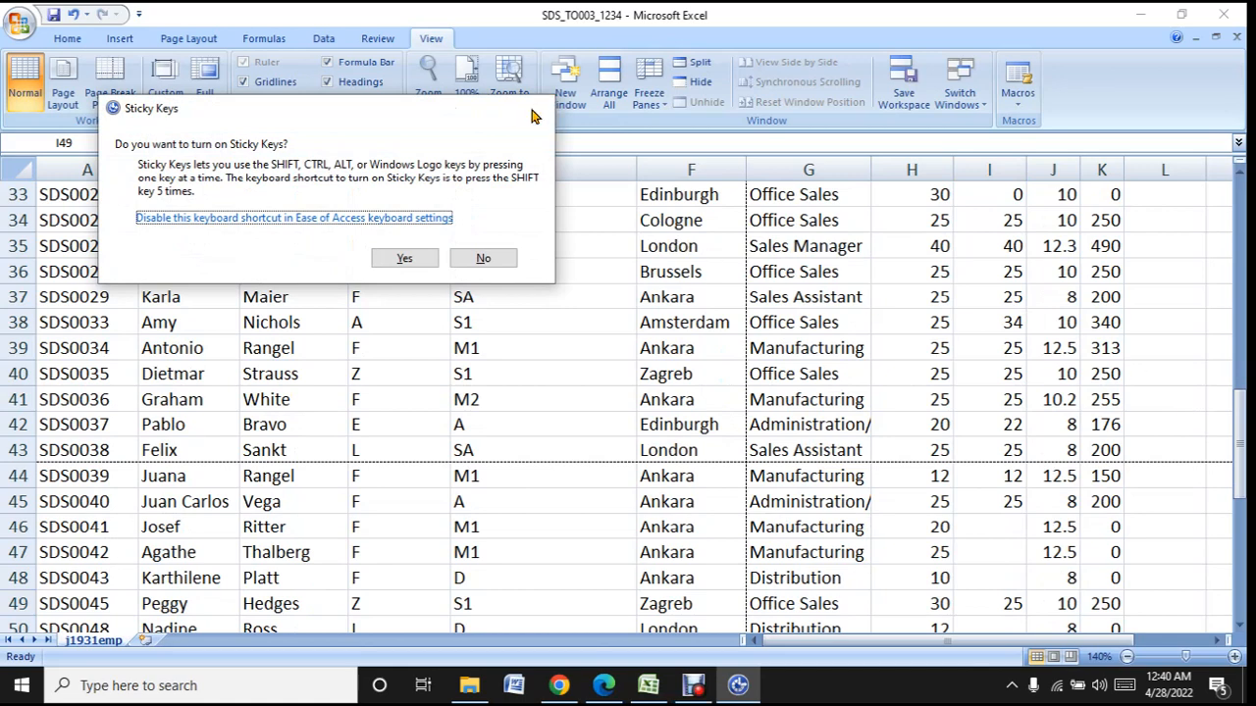
- Fill the blank Hours worked cells in rows 46 to 48 with the contract hours: 20 in I46, 25 in I47 and 10 in I48
left_click(1014, 532)
type("20")
key("Return")
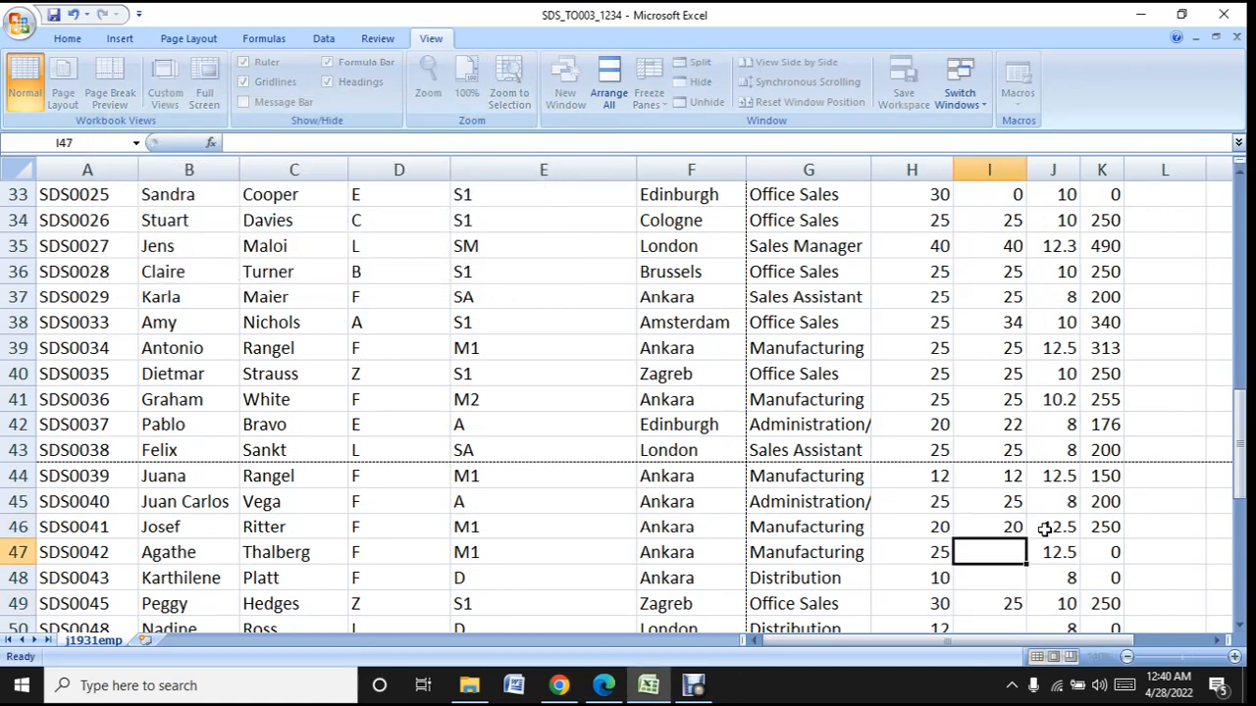
type("25")
key("Return")
type("10")
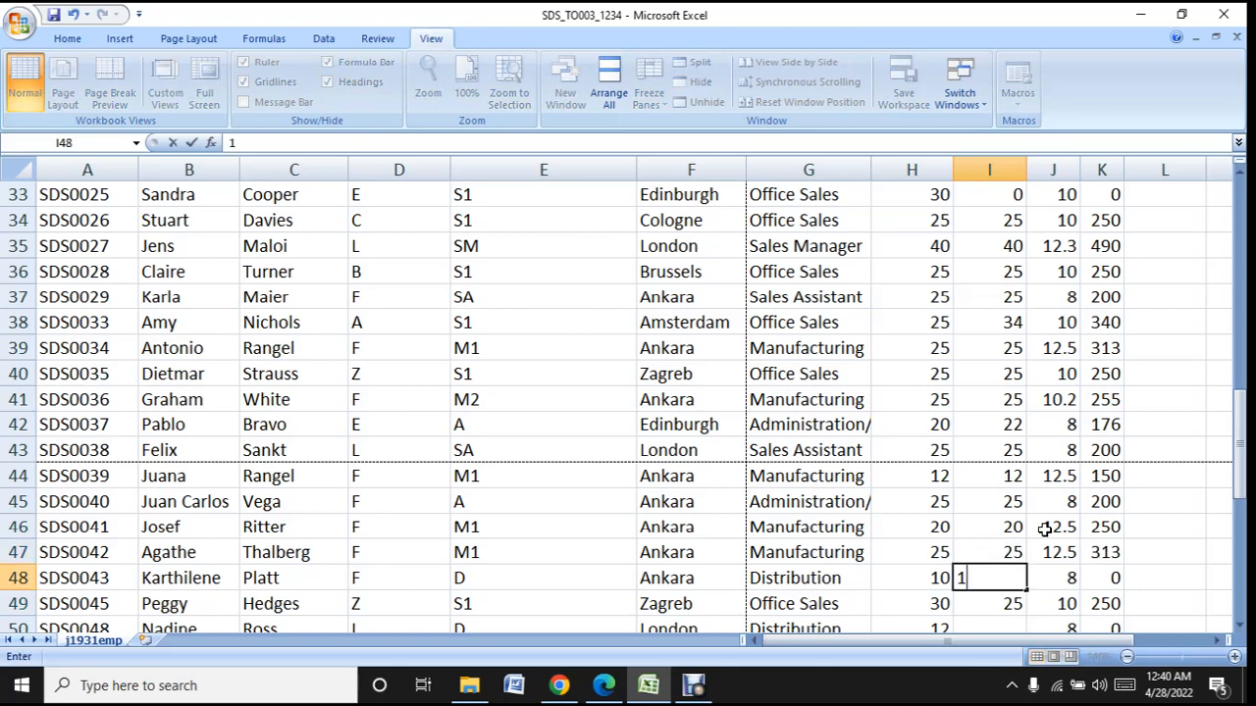
key("Return")
- Enter the contract hours as Hours worked for rows 50 to 52: 12 in I50, 20 in I51 and 25 in I52
scroll(1040, 527, "down", 3)
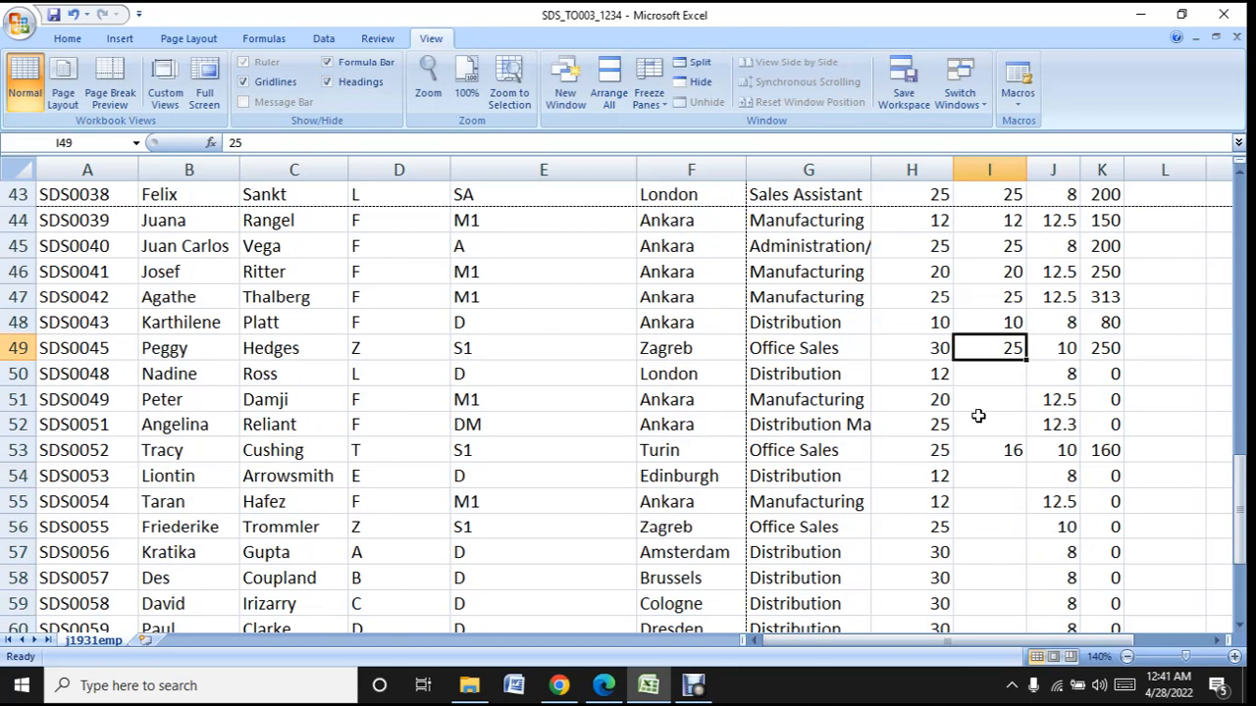
left_click(1013, 383)
type("12")
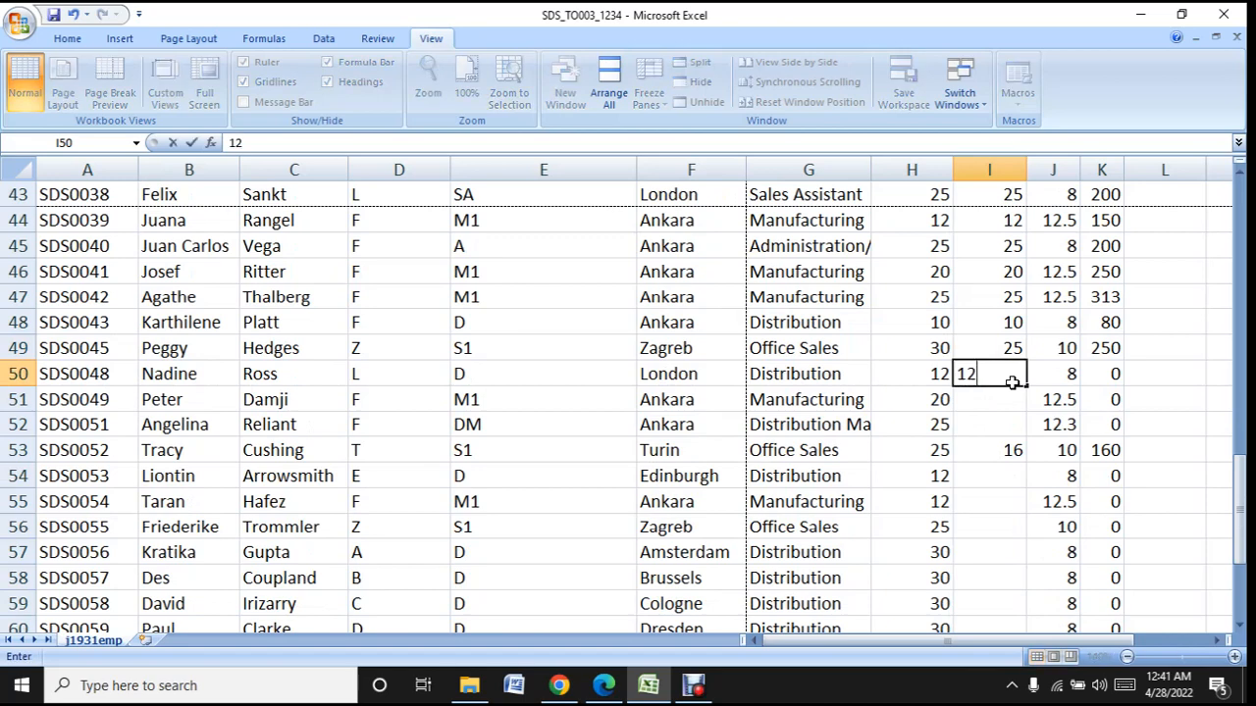
key("Return")
type("20")
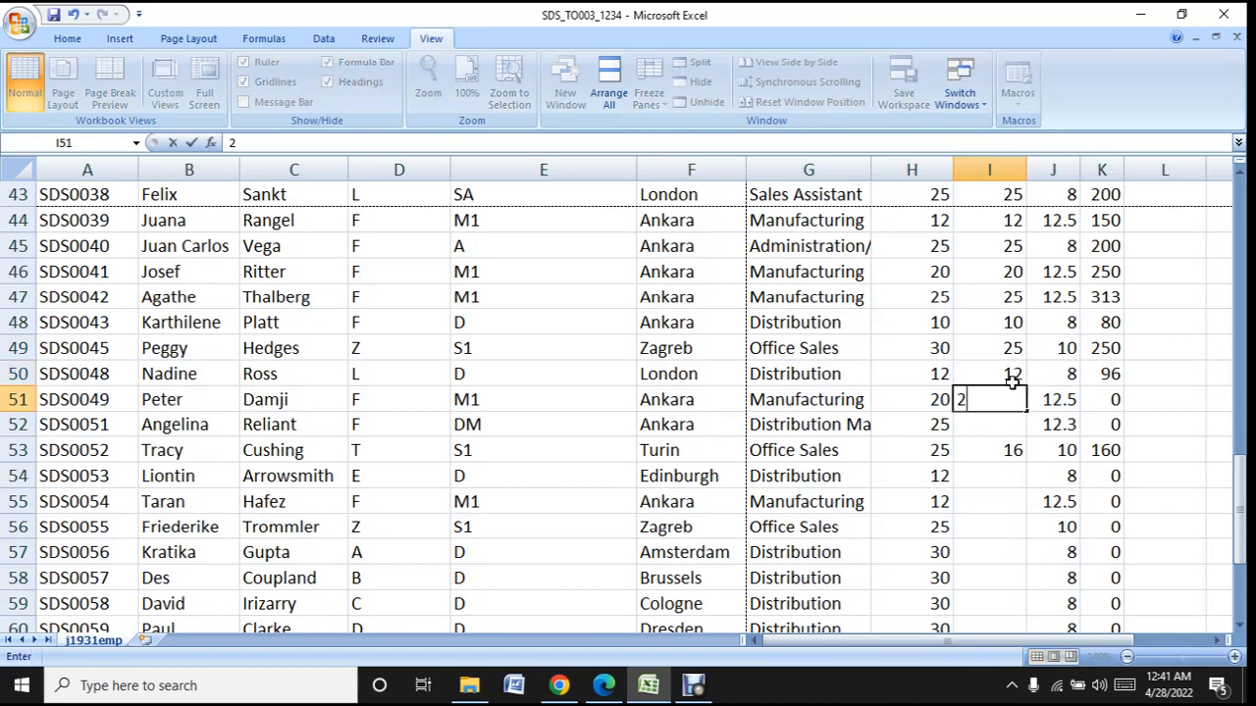
key("Return")
type("25")
key("Return")
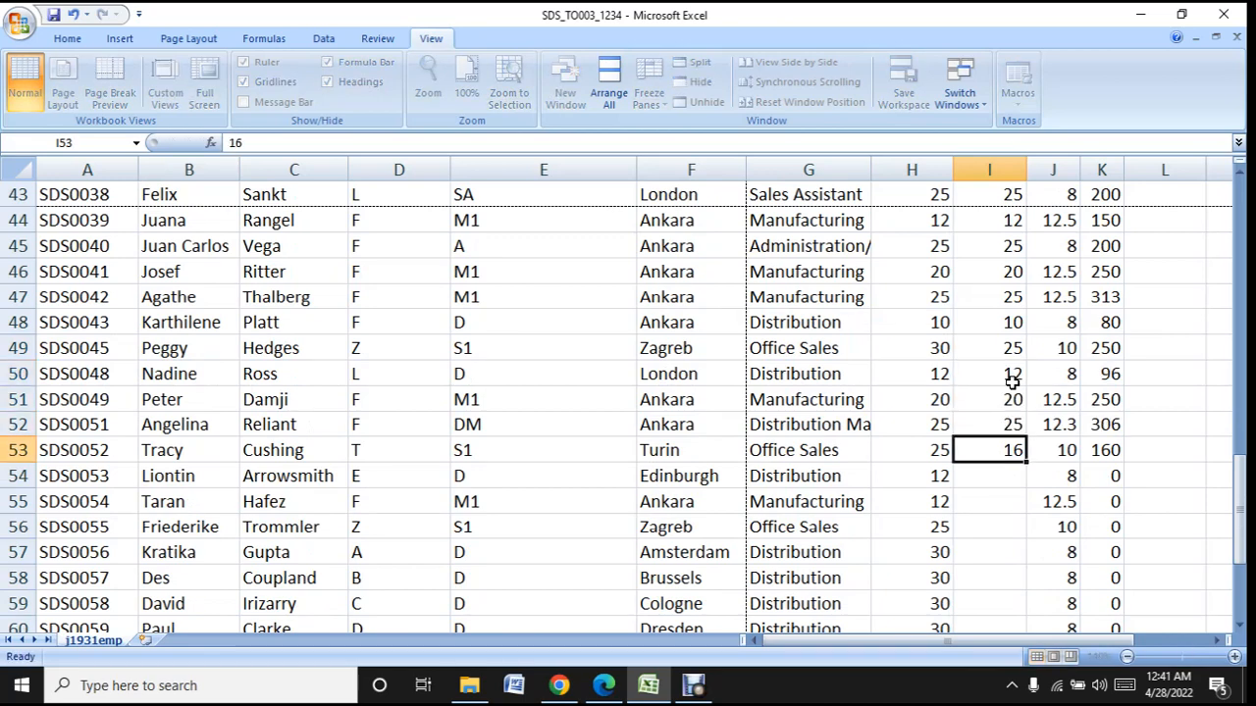
- Keep the listed exception in I53 and enter the contract hours as Hours worked: 12 in I54, 12 in I55 and 25 in I56
key("Return")
type("12")
key("Return")
type("12")
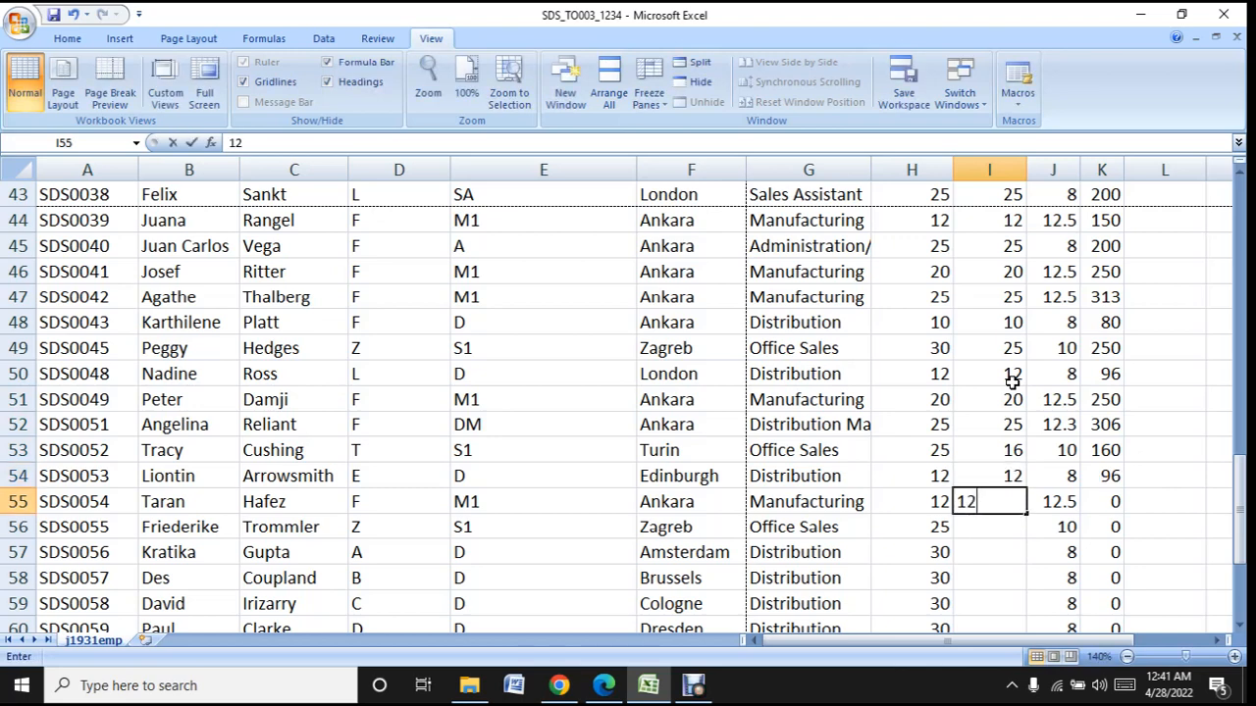
key("Return")
type("25")
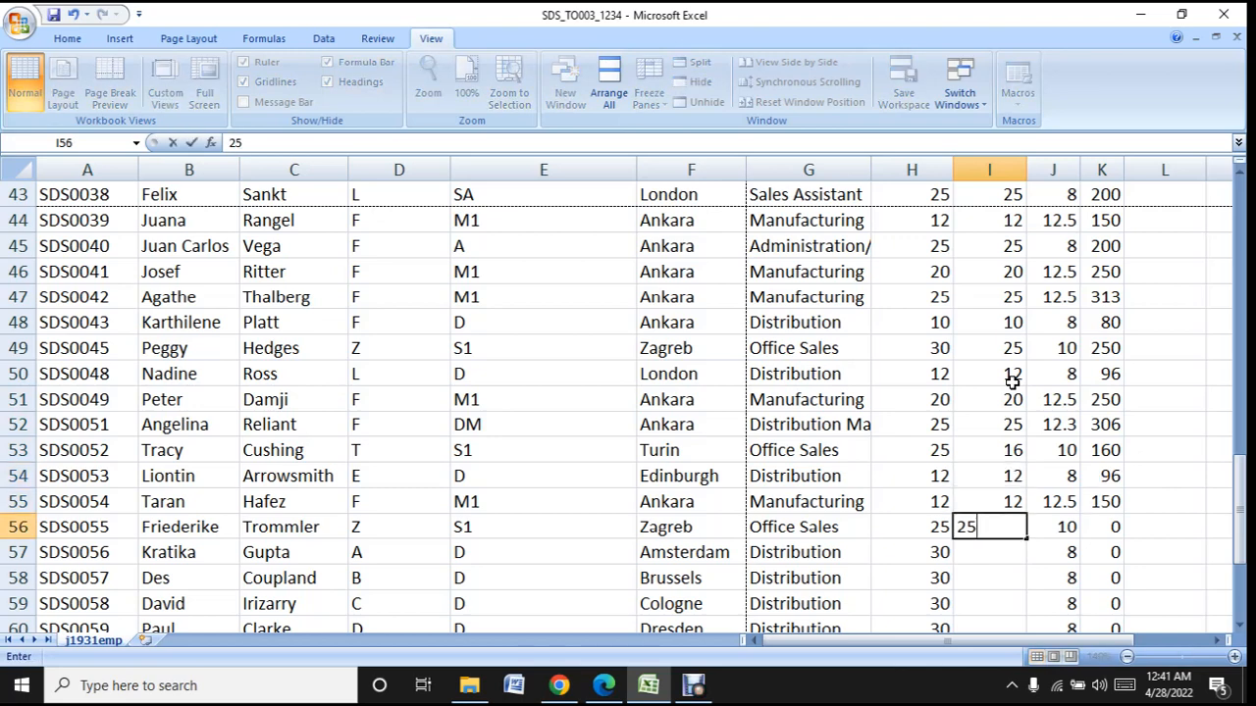
key("Return")
- Enter the contract hours of 30 as Hours worked in each of cells I57, I58 and I59
type("30")
key("Return")
type("30")
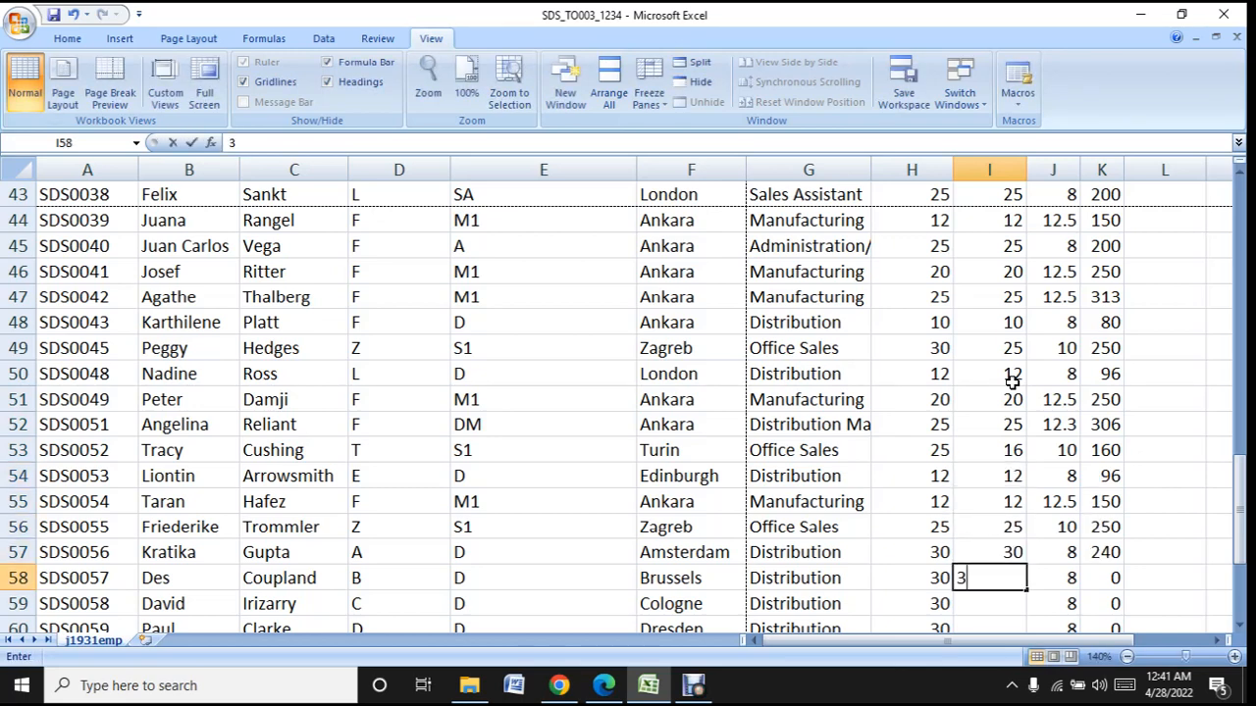
key("Return")
type("303")
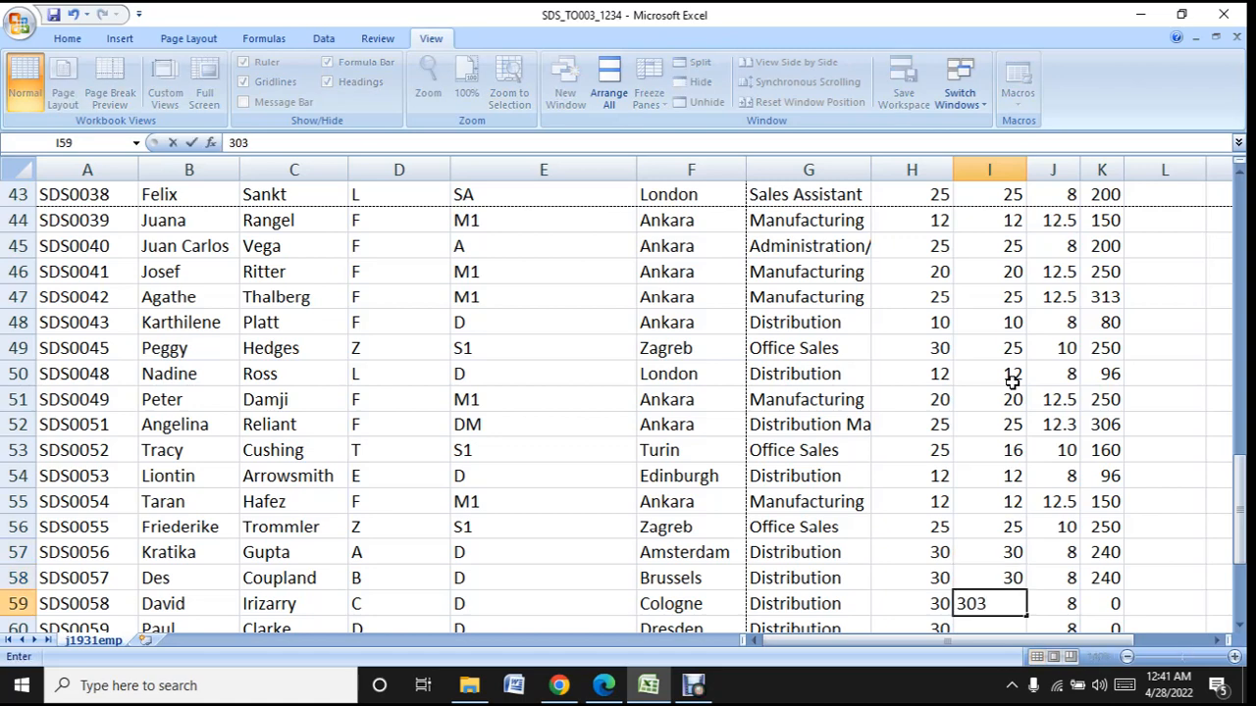
key("BackSpace")
key("Return")
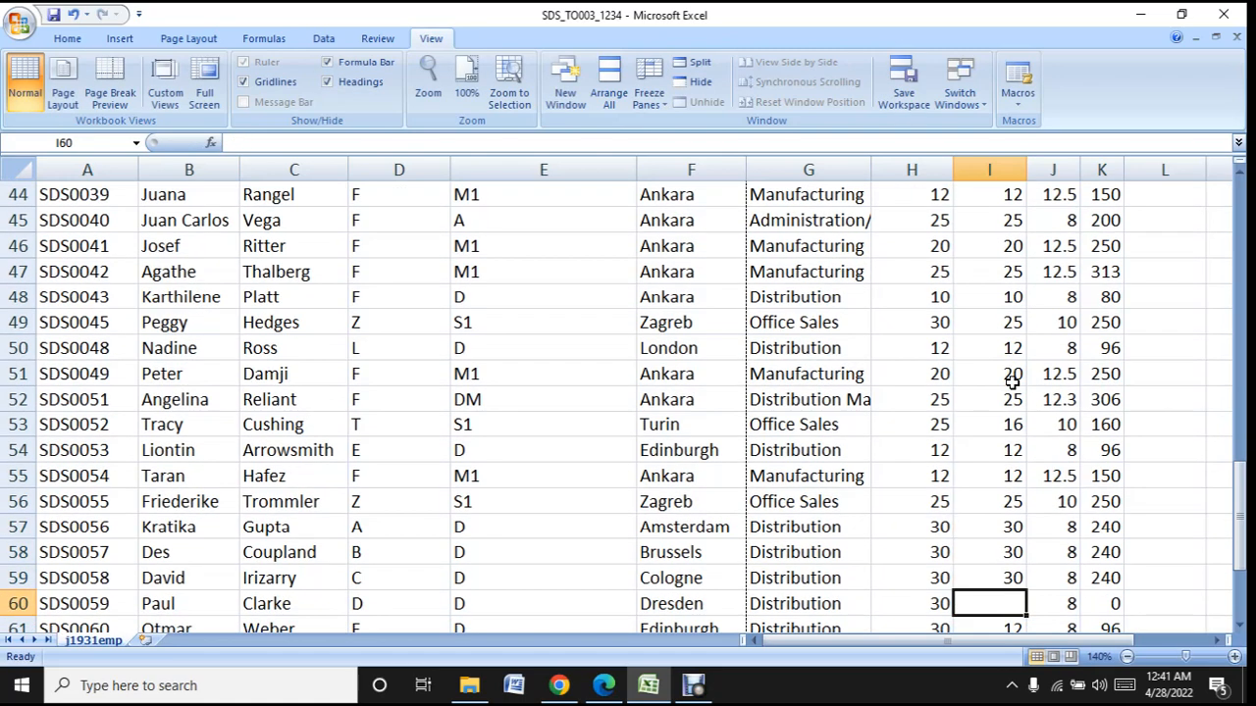
- Complete the remaining Hours worked cells with contract hours: 30 in I60, 25 in I62 and 30 in I65, keeping the exceptions in I61, I63 and I64
scroll(1011, 383, "down", 3)
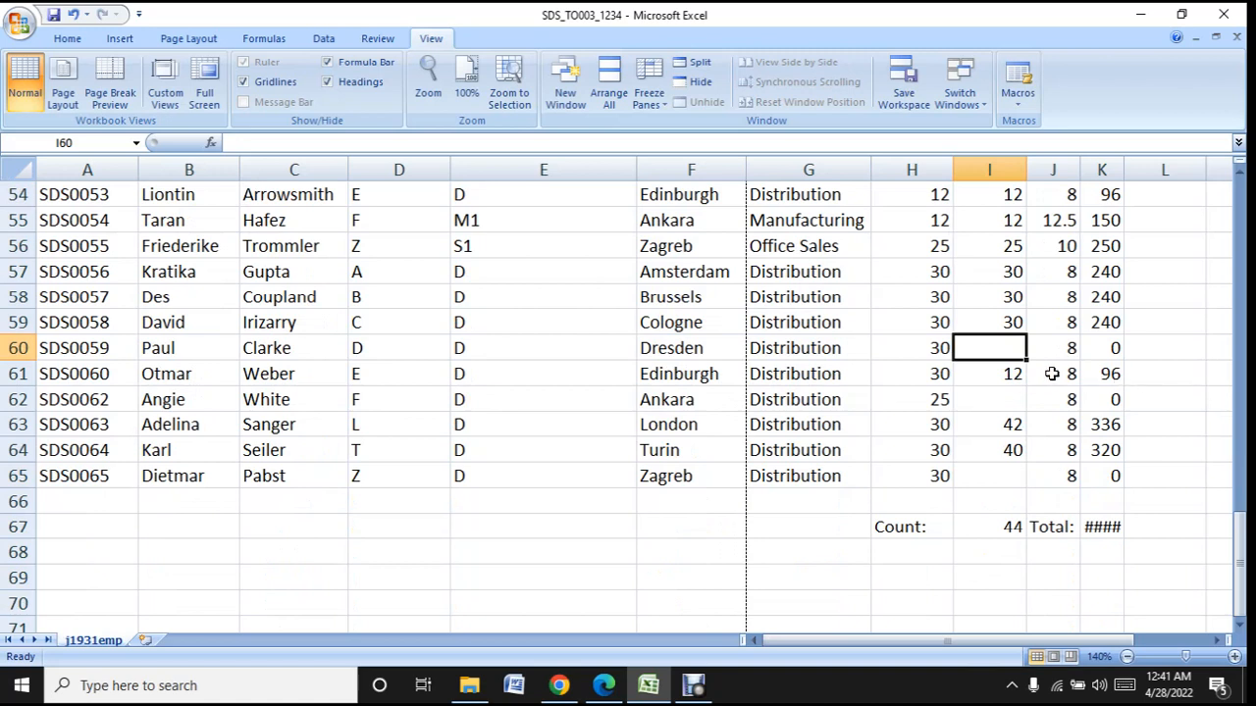
type("30")
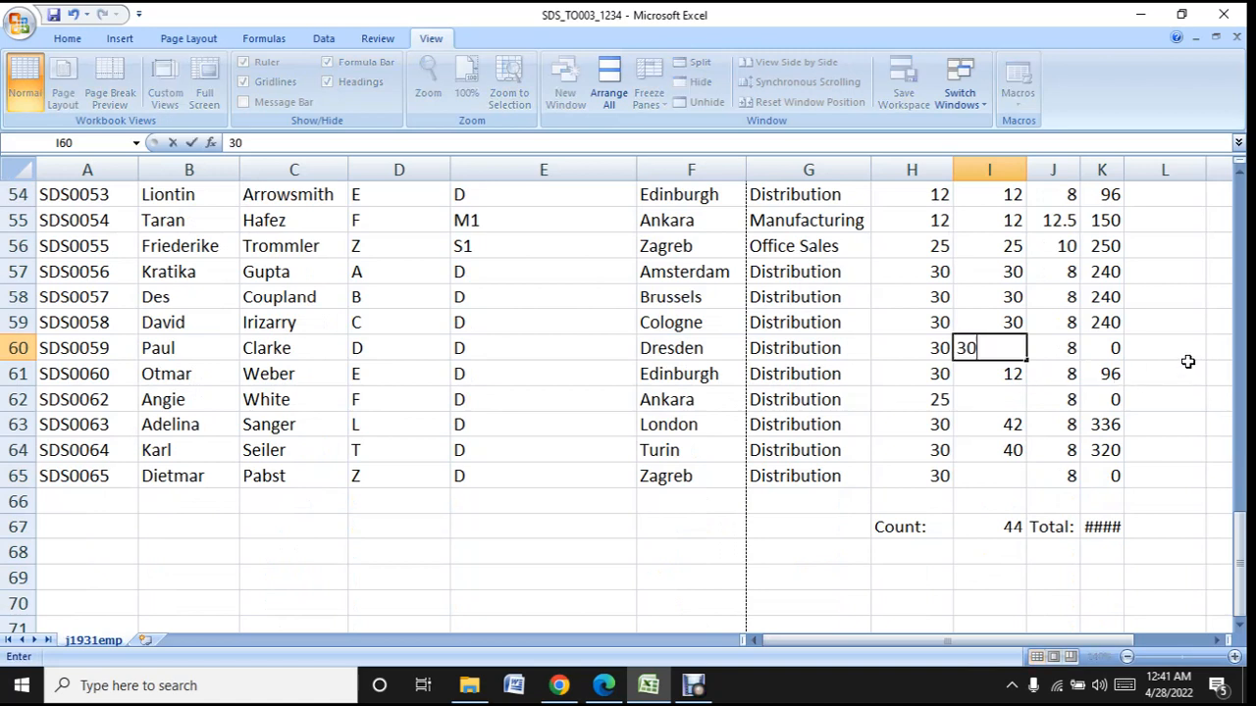
key("Return")
key("Return")
type("25")
key("Return")
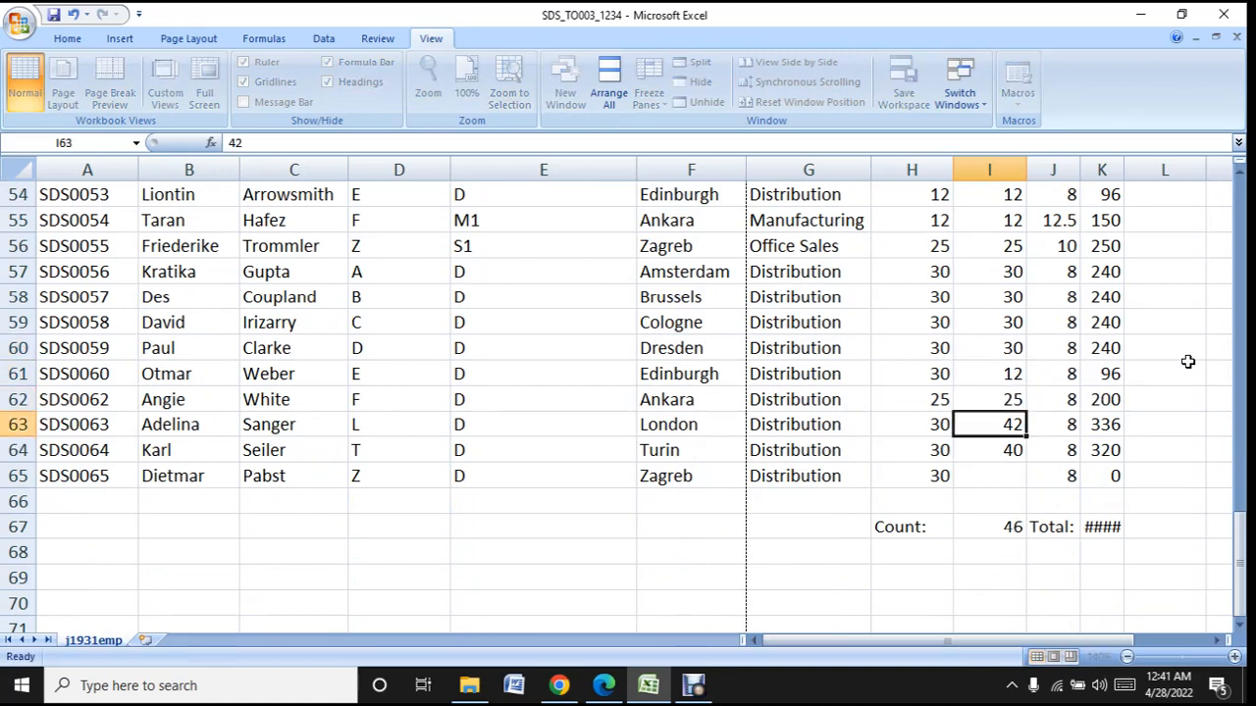
key("Return")
key("Return")
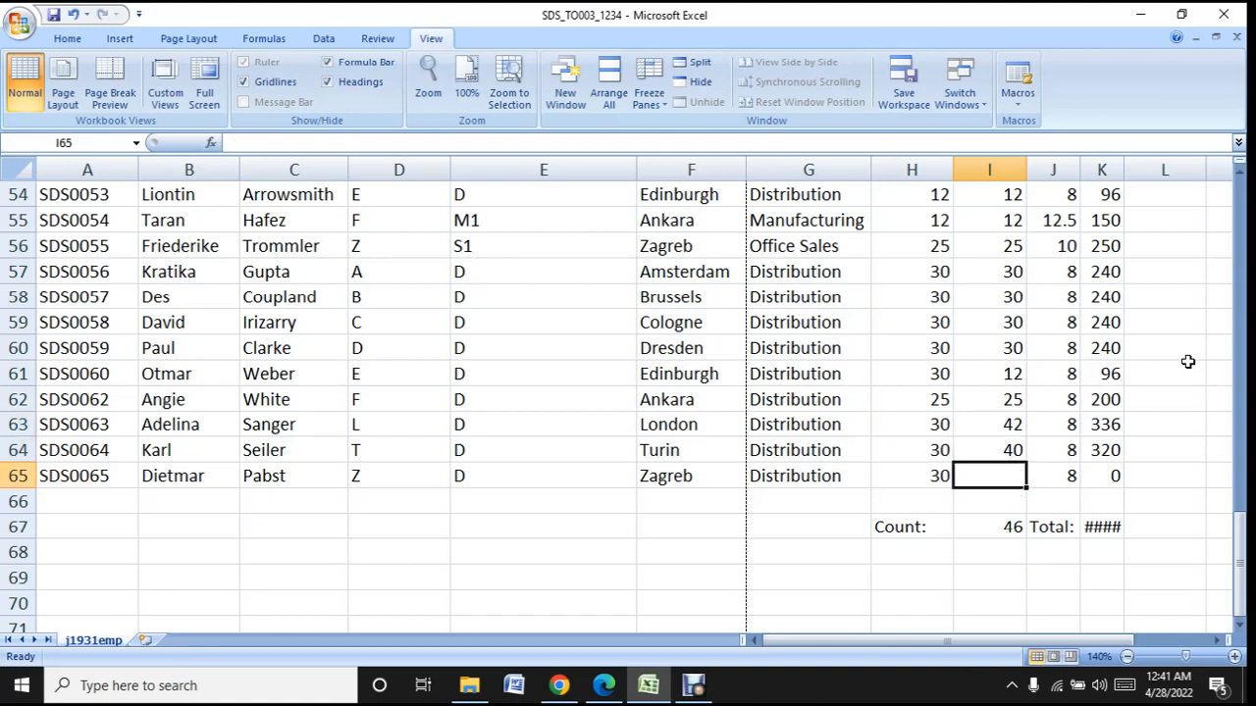
type("30")
key("Return")
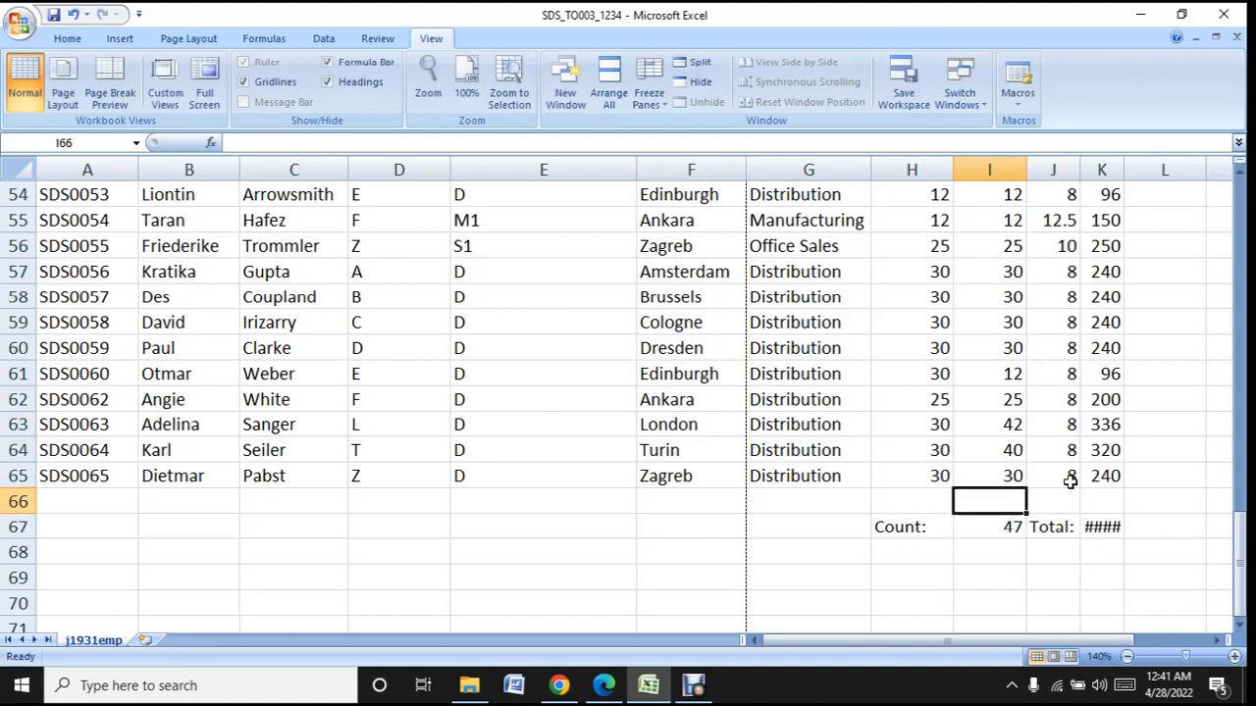
- Widen column K so that the total in K67 displays in full
left_click(1236, 656)
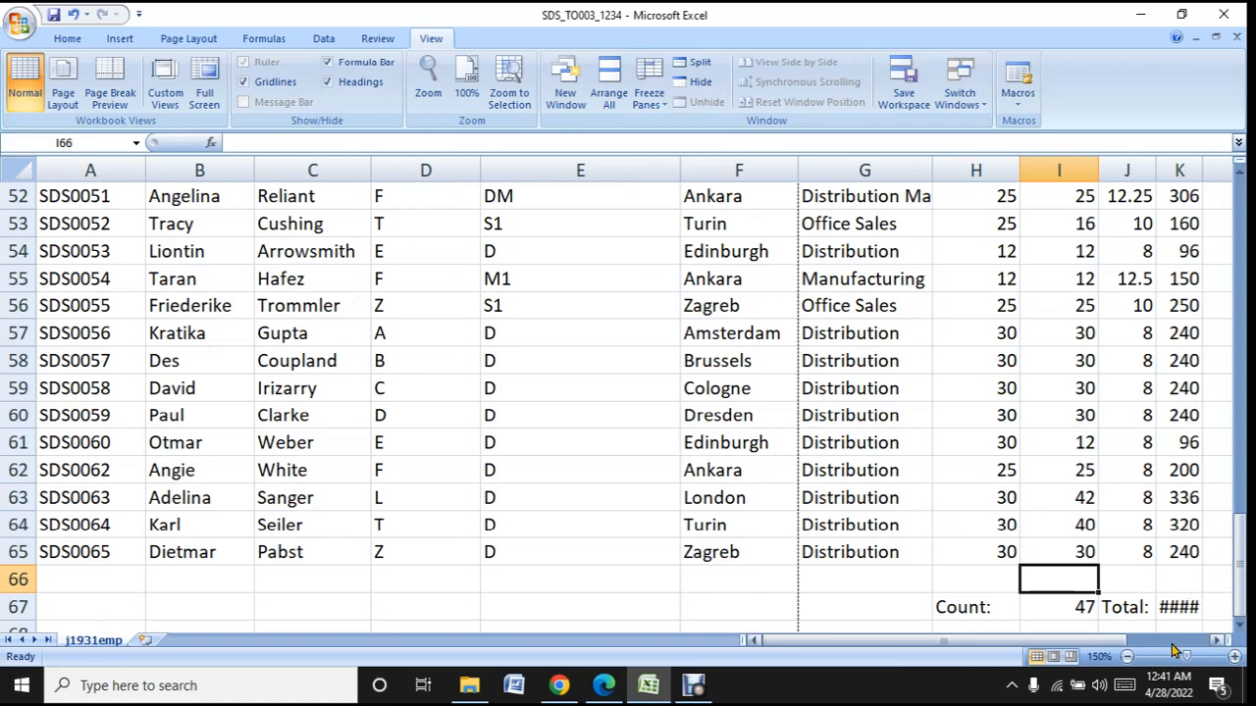
left_click(1127, 656)
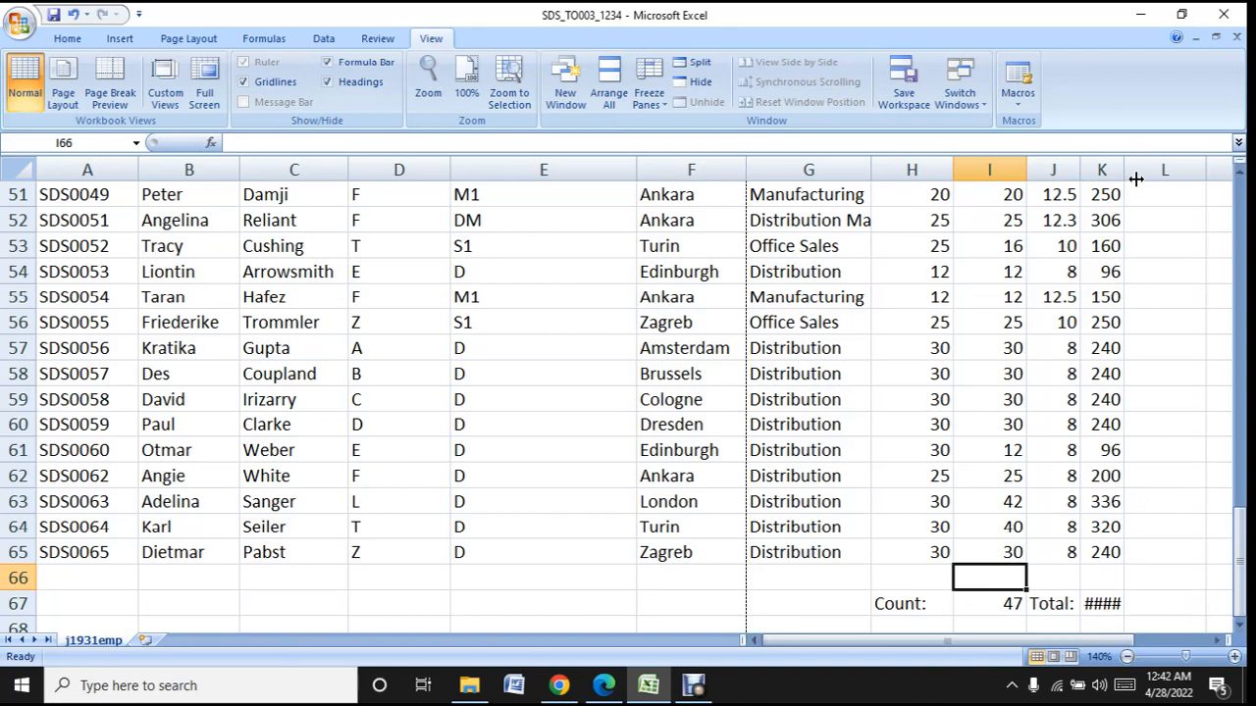
left_click_drag(1126, 168, 1158, 165)
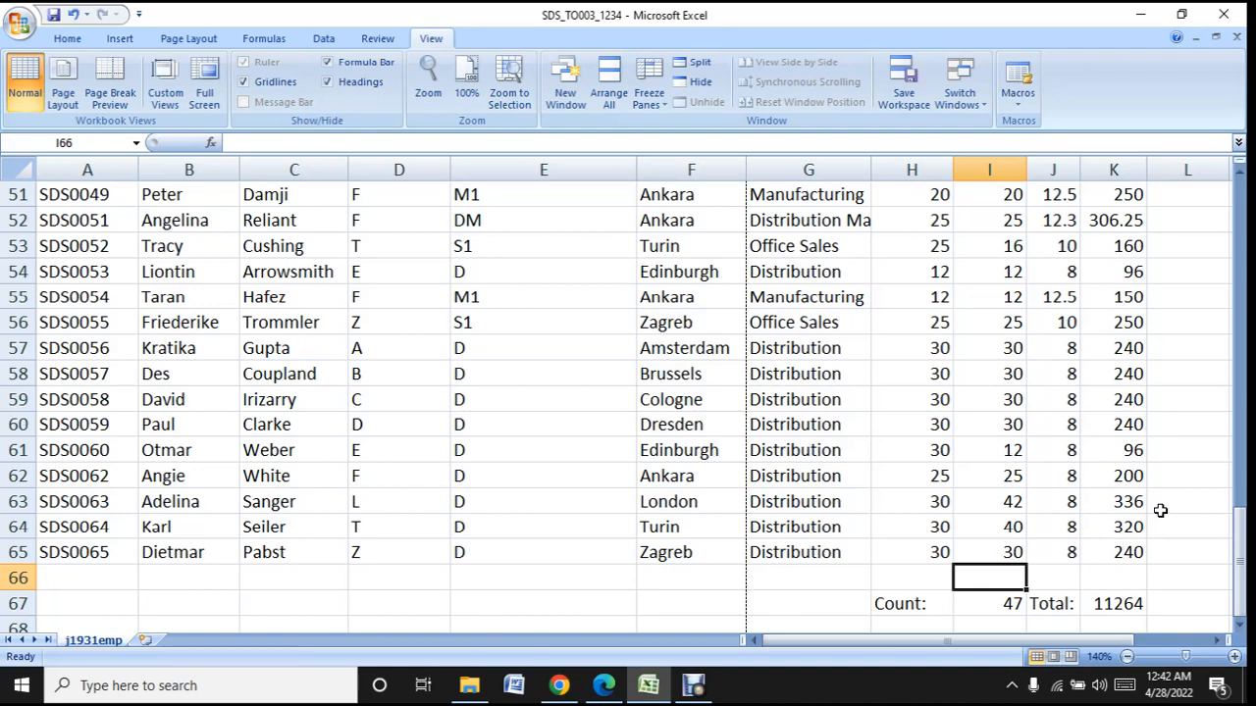
- Switch to the question paper PDF in Edge to read task 12 on formatting rows 17 to 67, and return to the Excel workbook
left_click(665, 687)
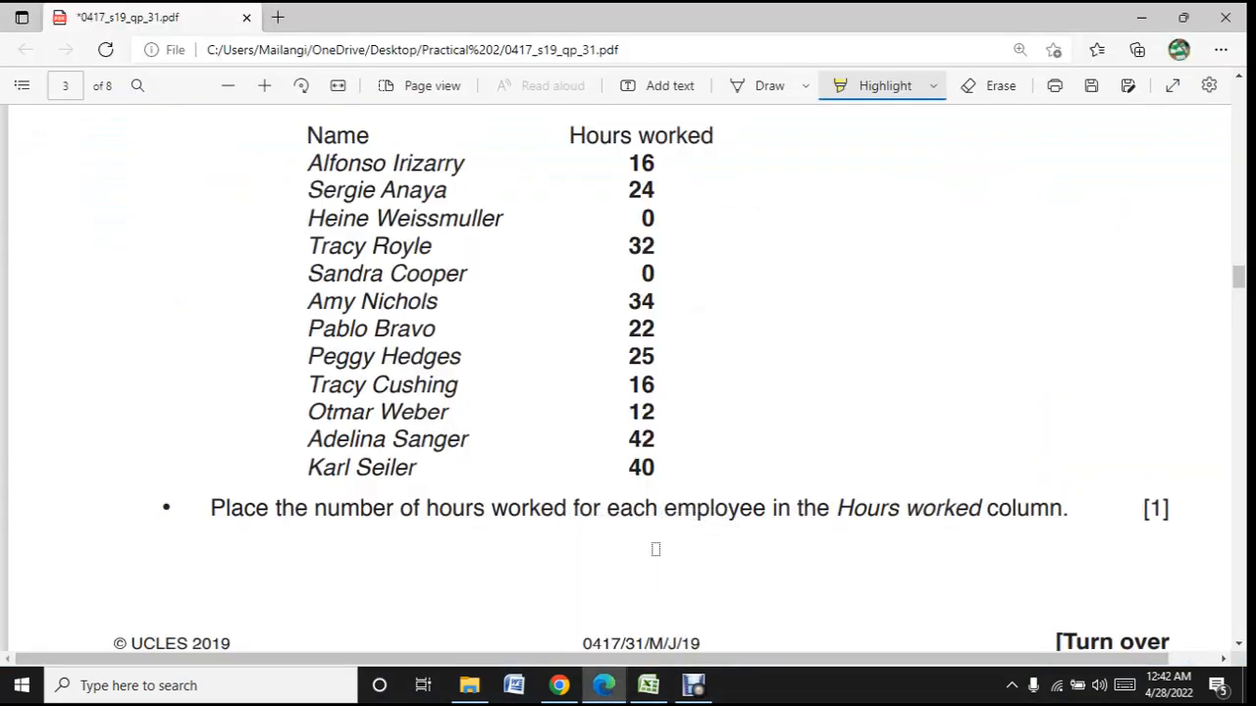
scroll(655, 550, "down", 6)
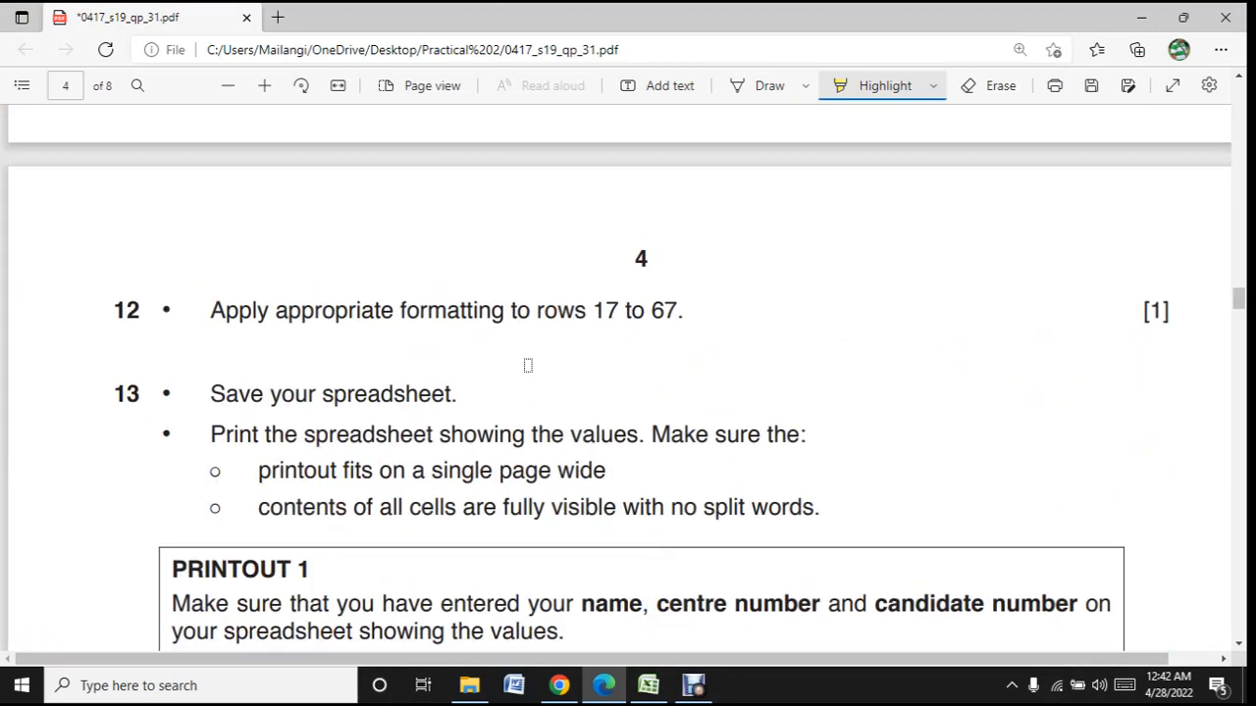
left_click(649, 689)
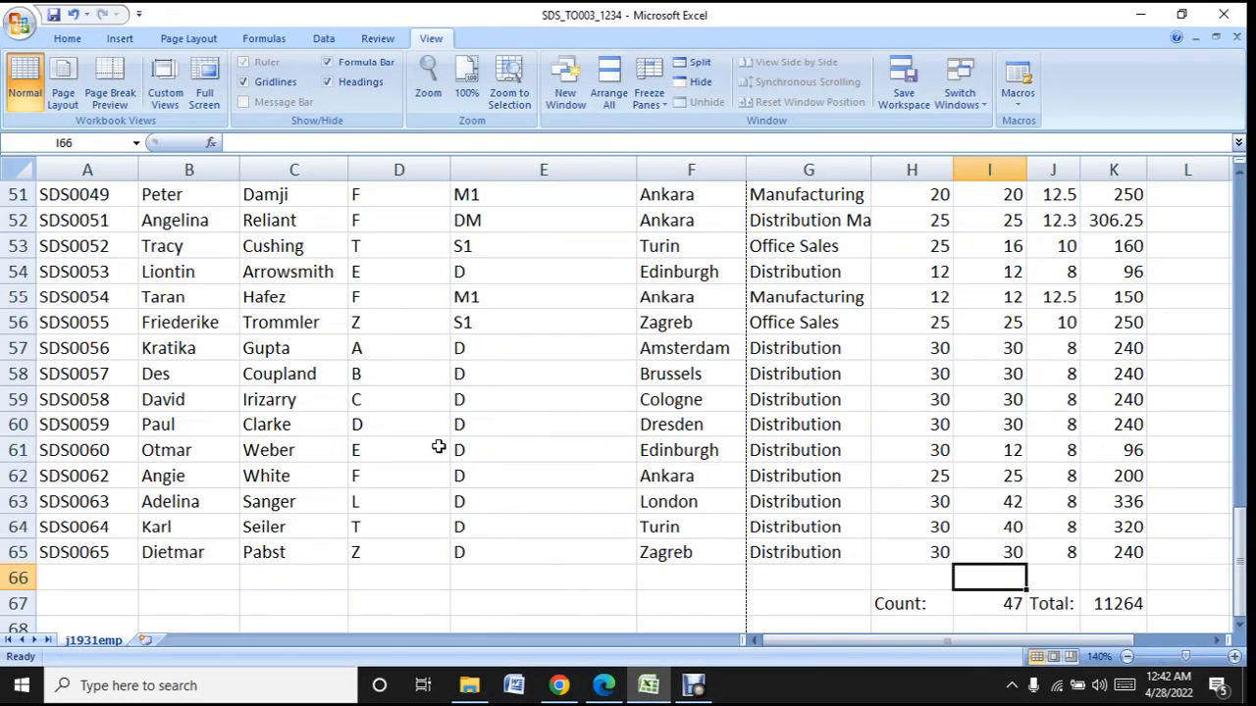
scroll(439, 447, "up", 17)
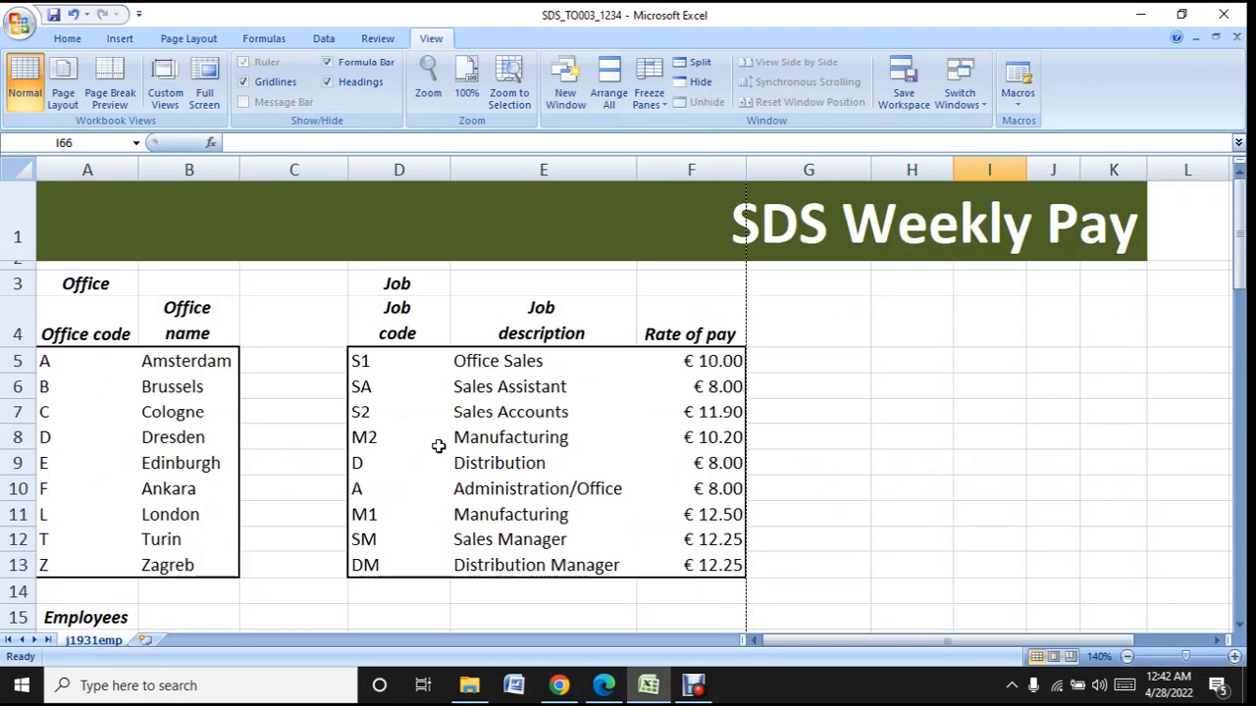
- Choose the Currency number format with 2 decimal places for the Rate and Pay values in J17:K65
scroll(439, 447, "down", 5)
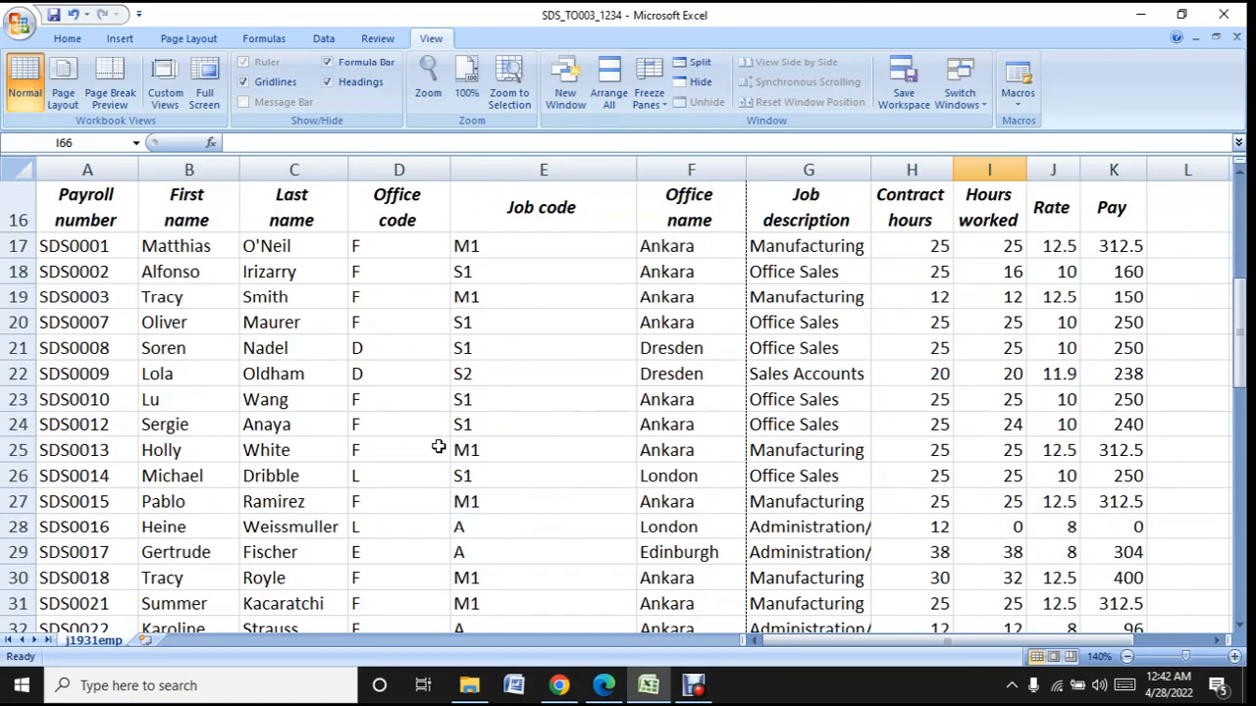
left_click_drag(1067, 246, 1120, 580)
right_click(1113, 527)
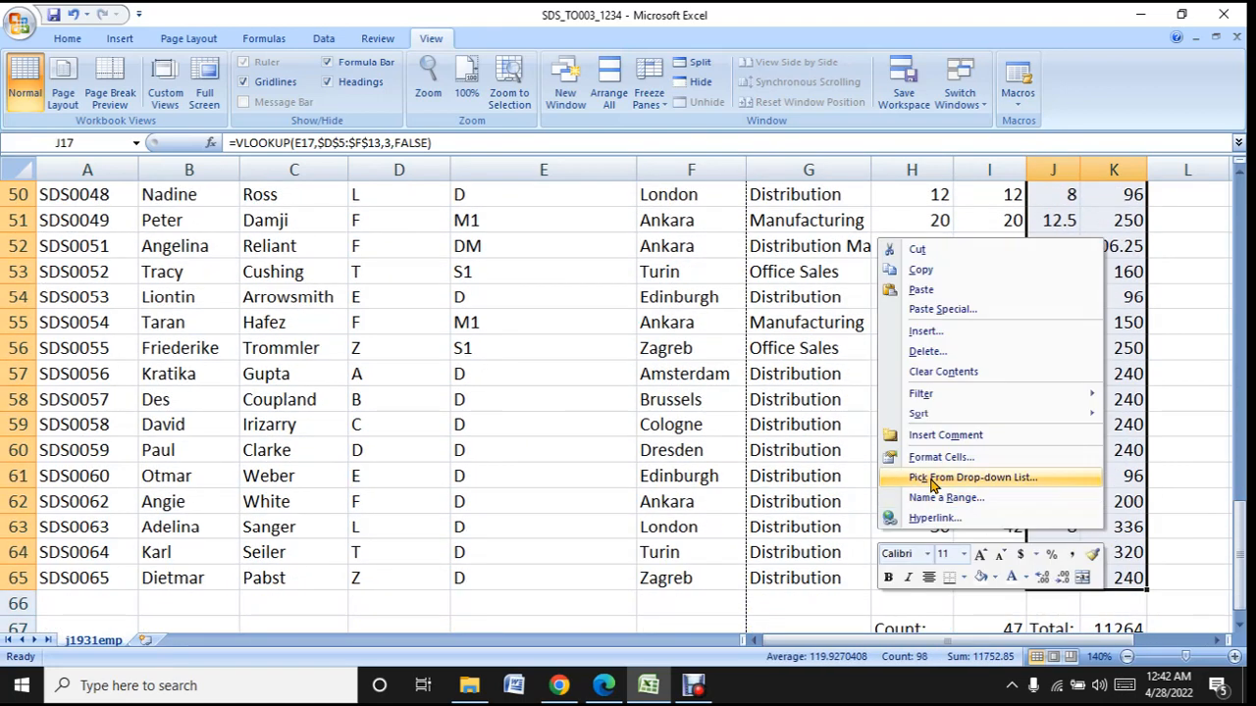
left_click(956, 457)
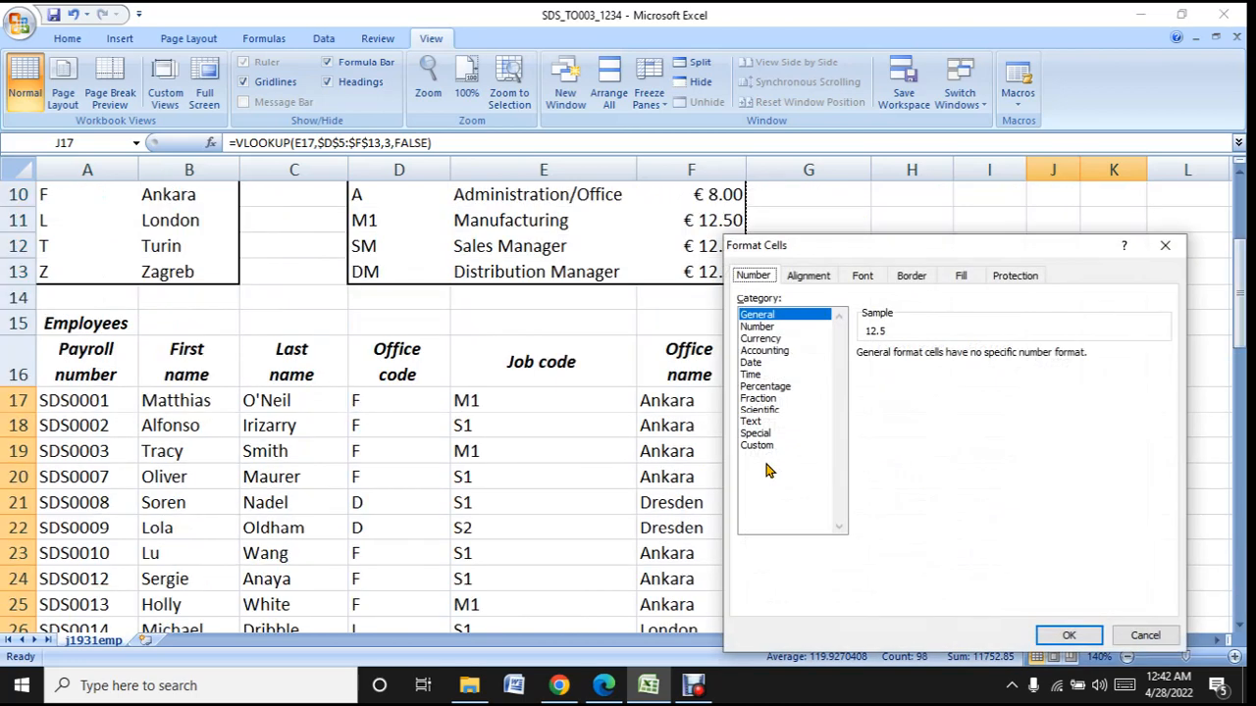
left_click(787, 339)
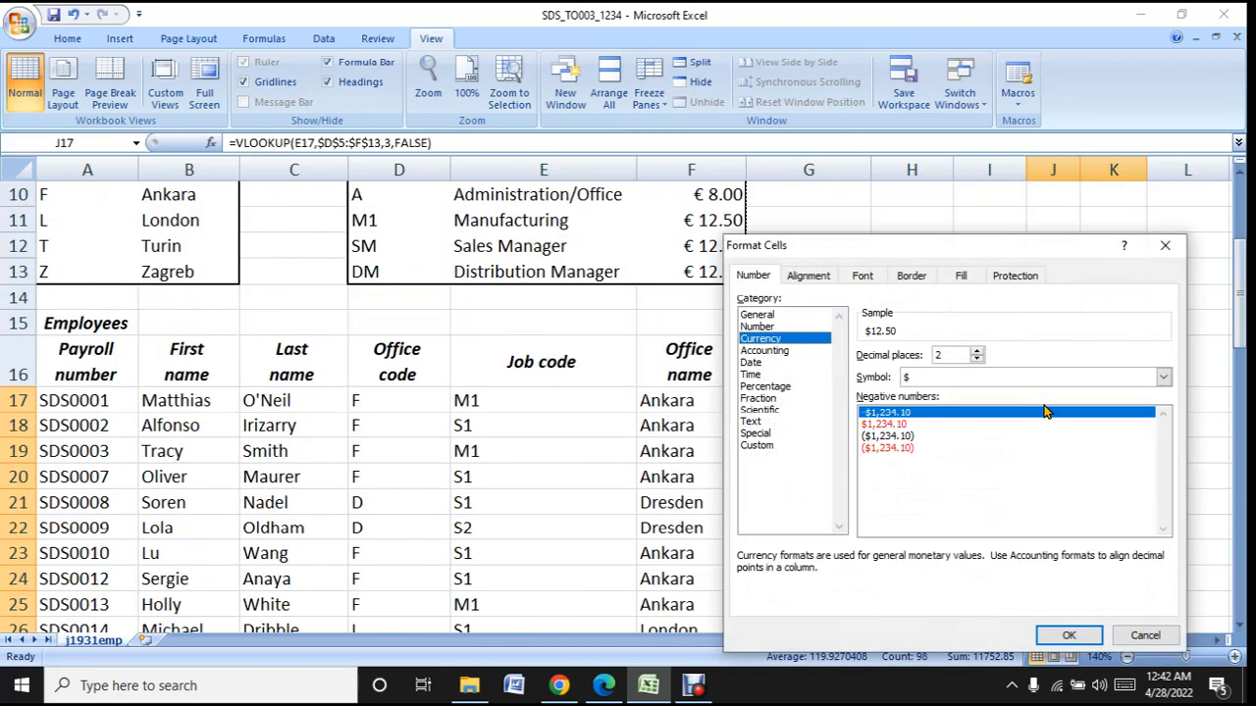
- Try the € Alsatian (France) and € Basque (Basque) currency symbols for the Rate and Pay values
left_click(1164, 377)
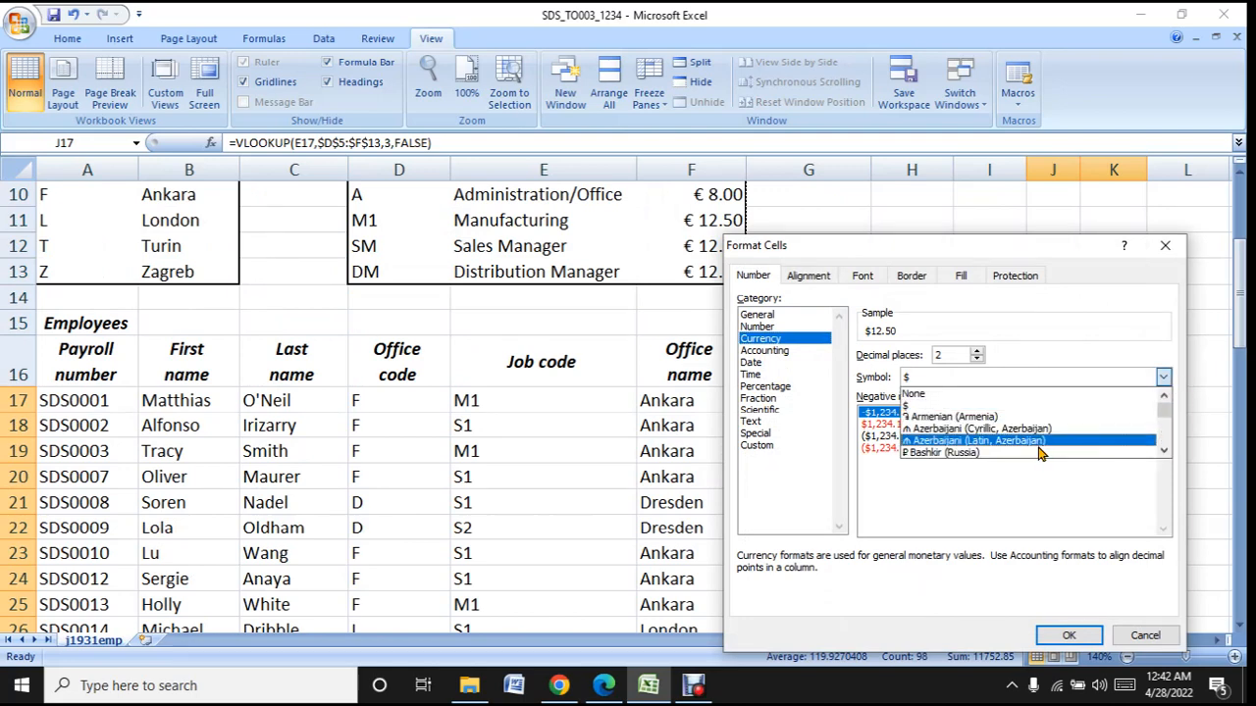
scroll(1040, 451, "down", 4)
scroll(1040, 453, "down", 8)
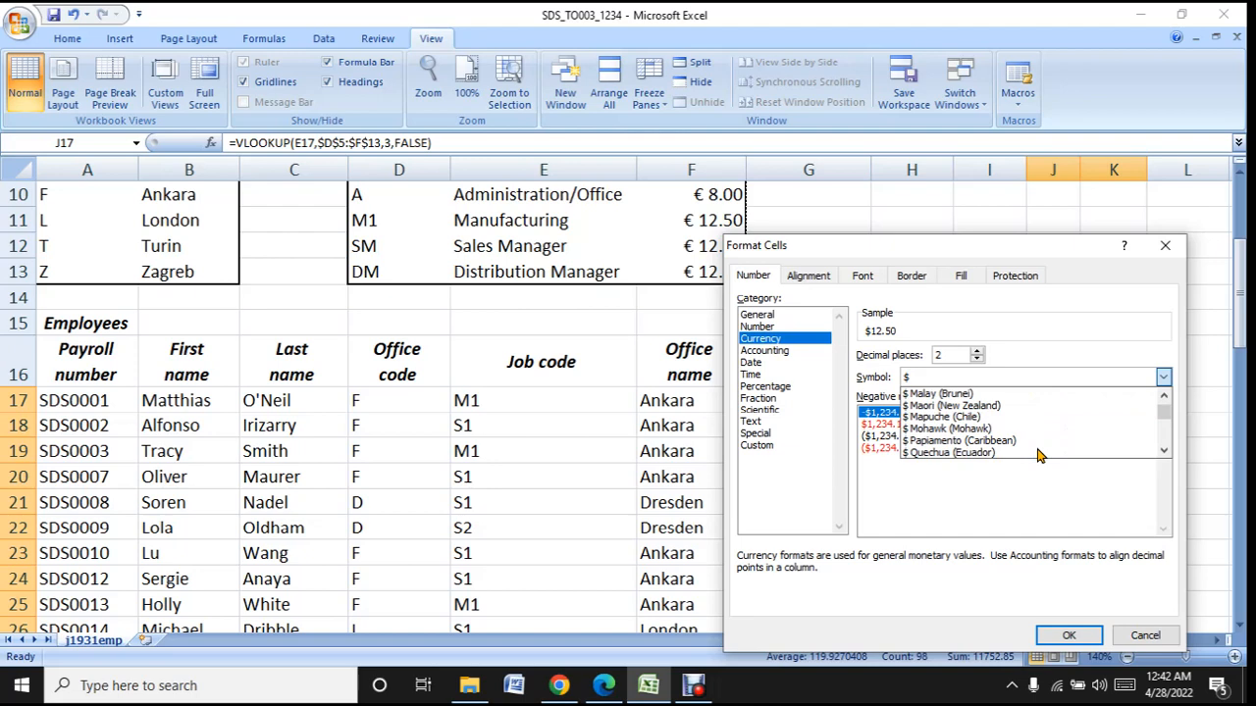
scroll(1038, 456, "down", 1)
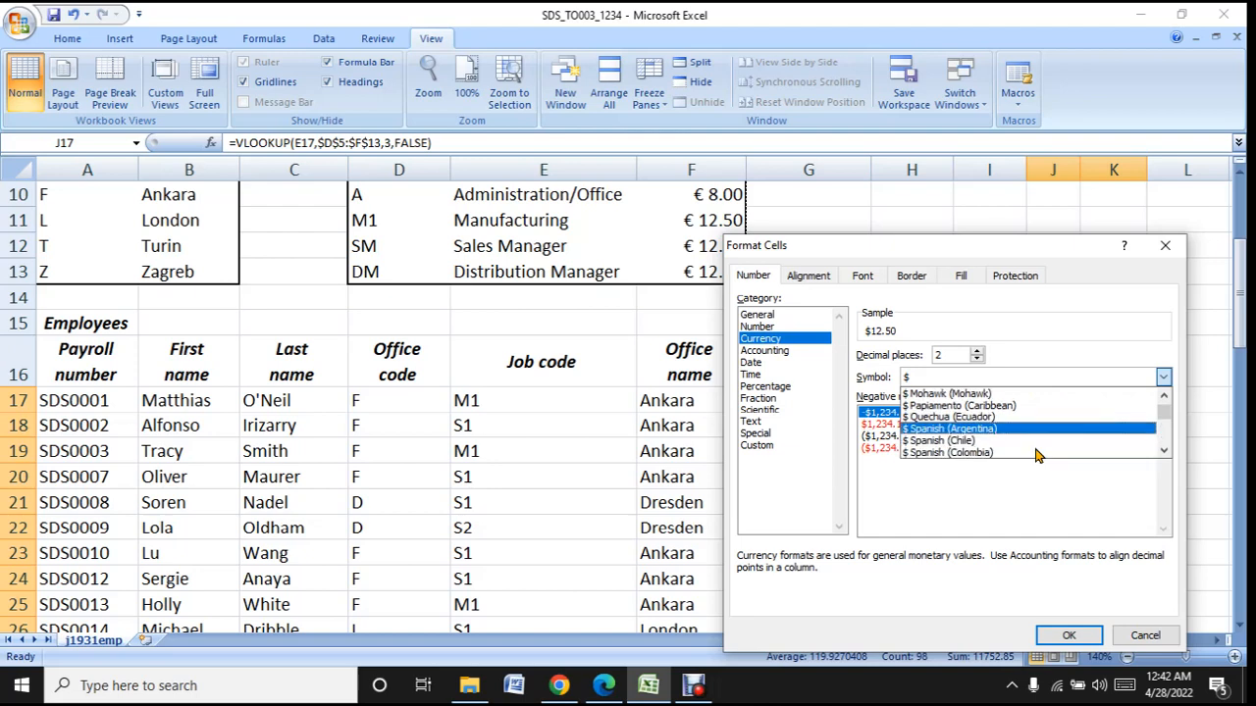
scroll(1038, 456, "down", 6)
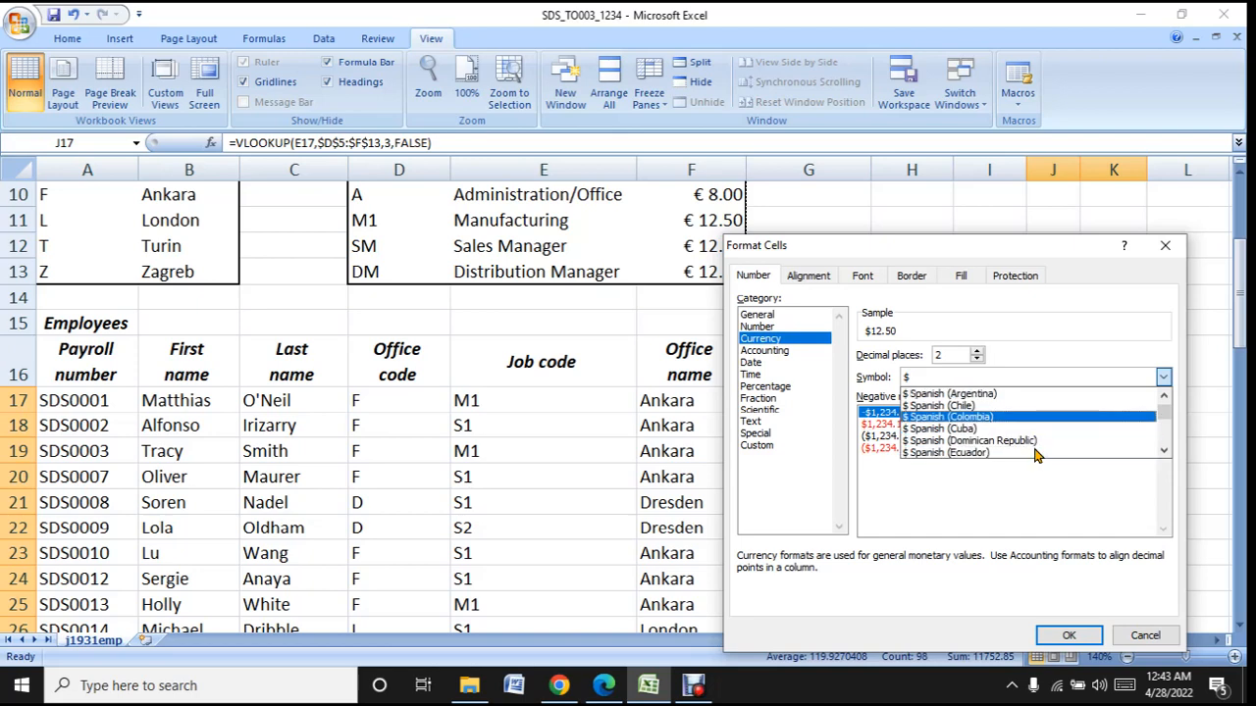
scroll(1038, 456, "down", 2)
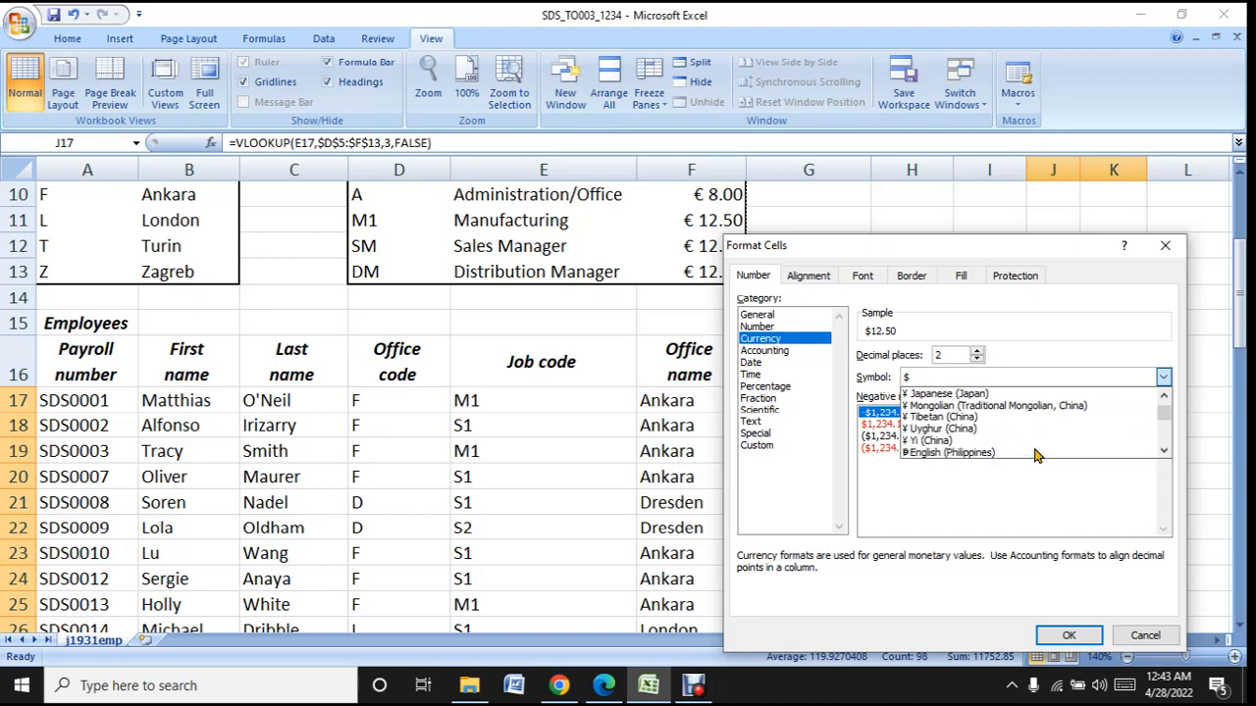
scroll(1038, 456, "down", 2)
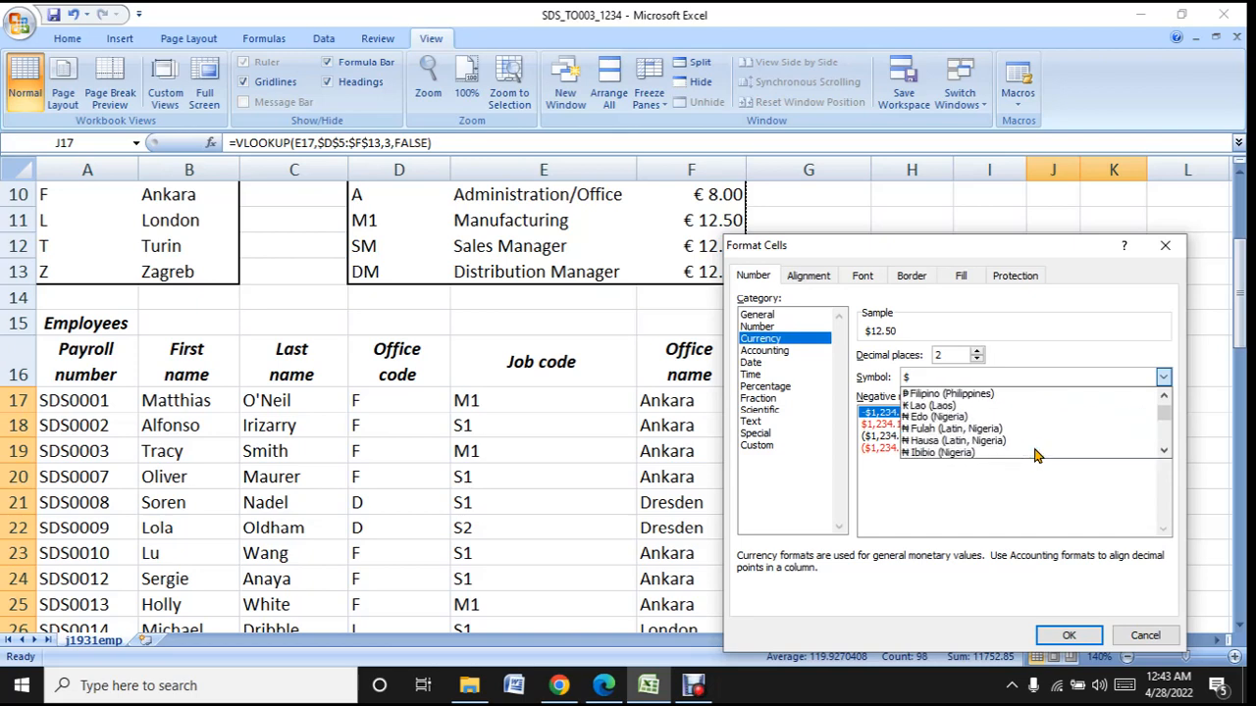
scroll(1038, 457, "down", 4)
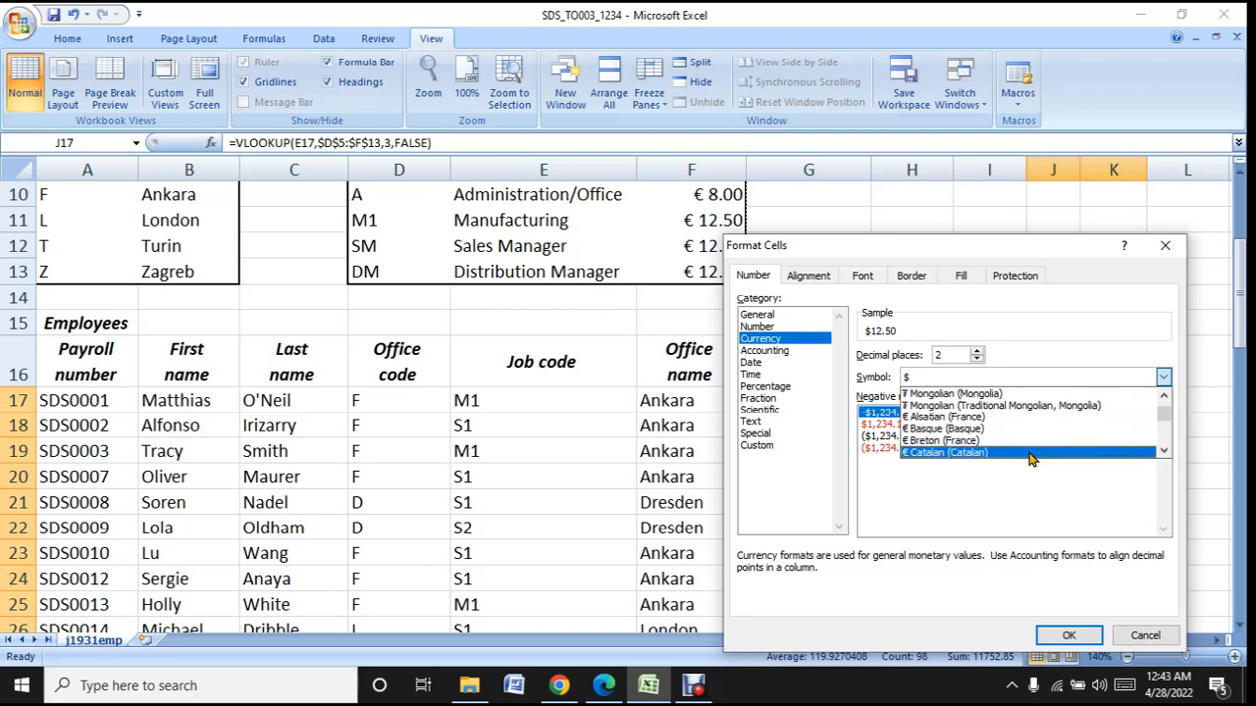
left_click(968, 420)
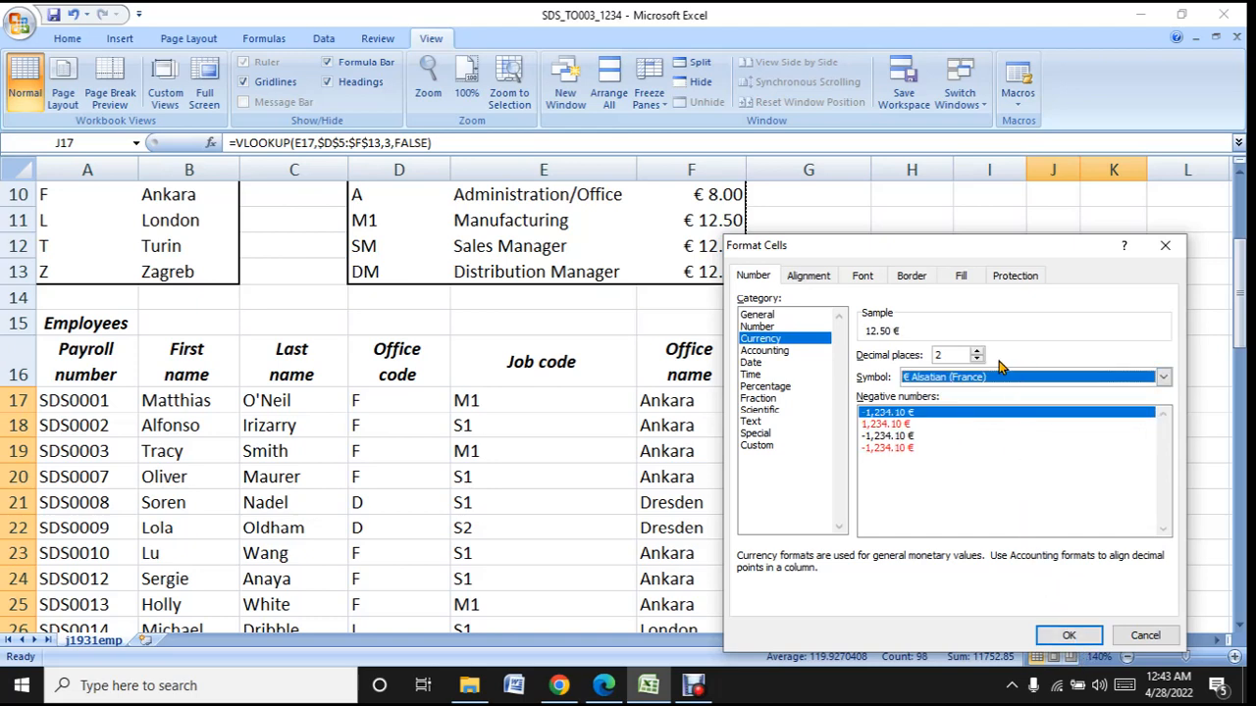
left_click(1164, 379)
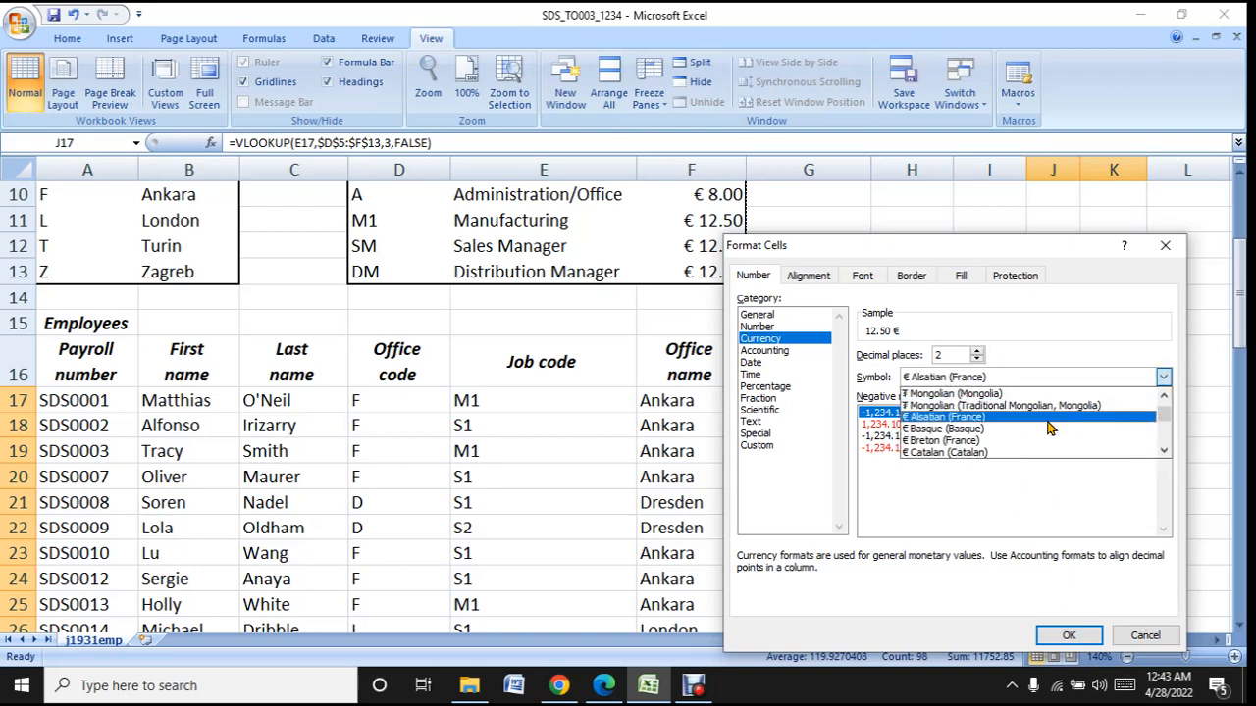
left_click(968, 431)
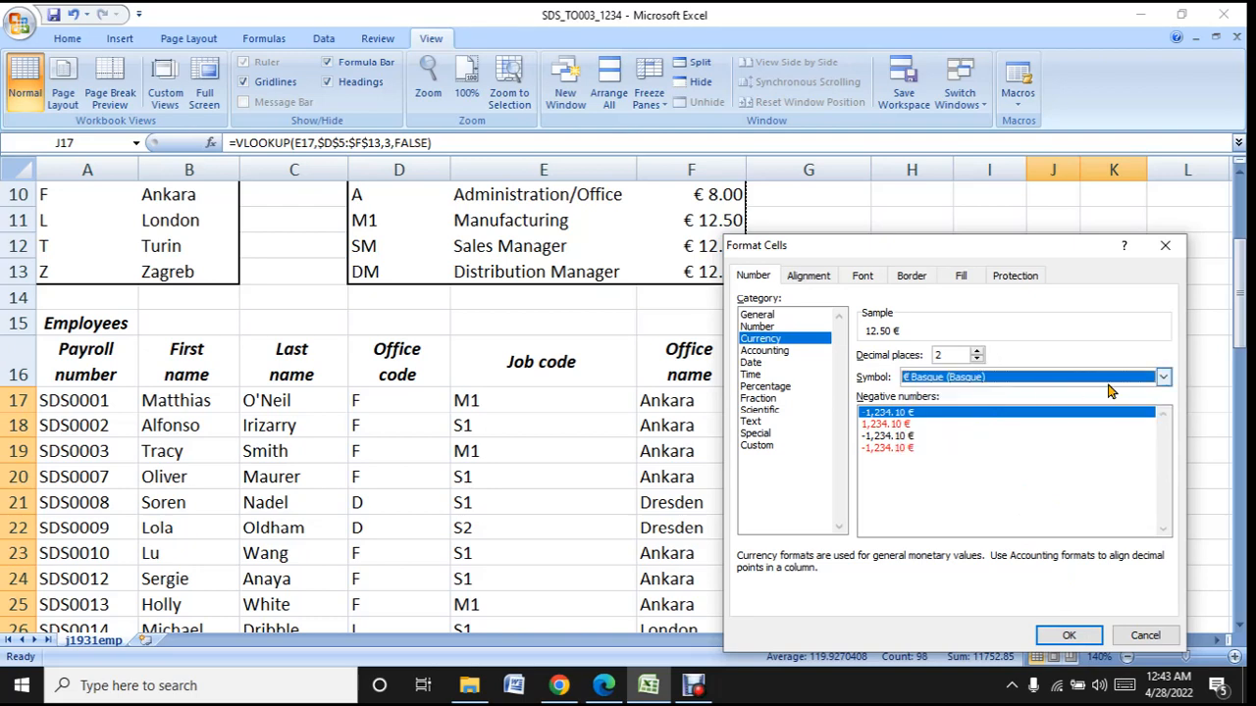
- Apply the € Dutch (Belgium) currency symbol to J17:K65 and autofit column K to display the pay values in full
left_click(1167, 378)
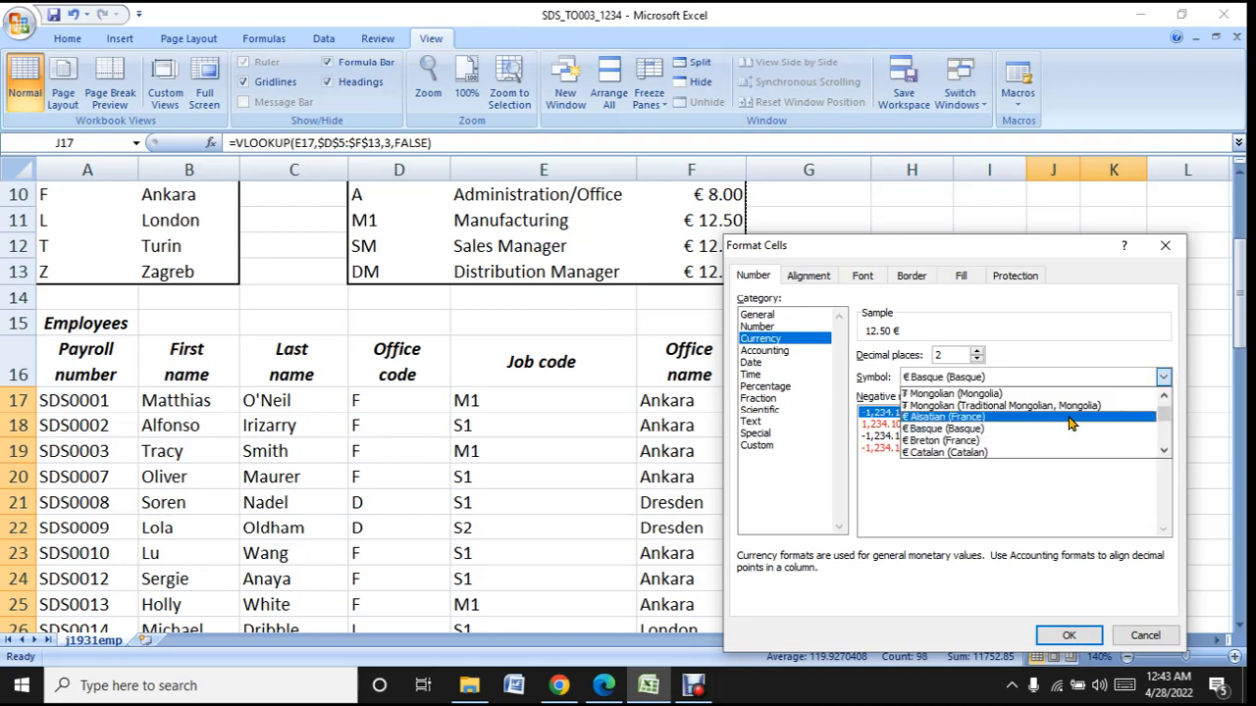
scroll(1071, 424, "down", 1)
scroll(1071, 424, "down", 1)
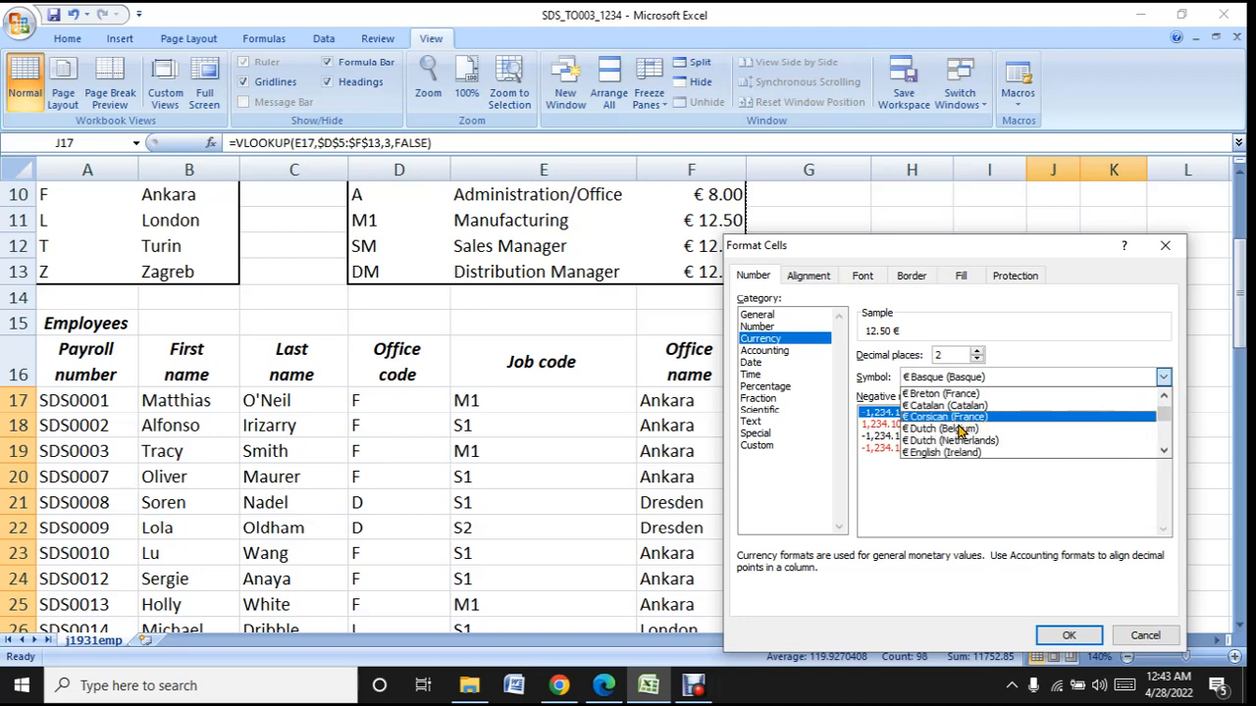
left_click(958, 432)
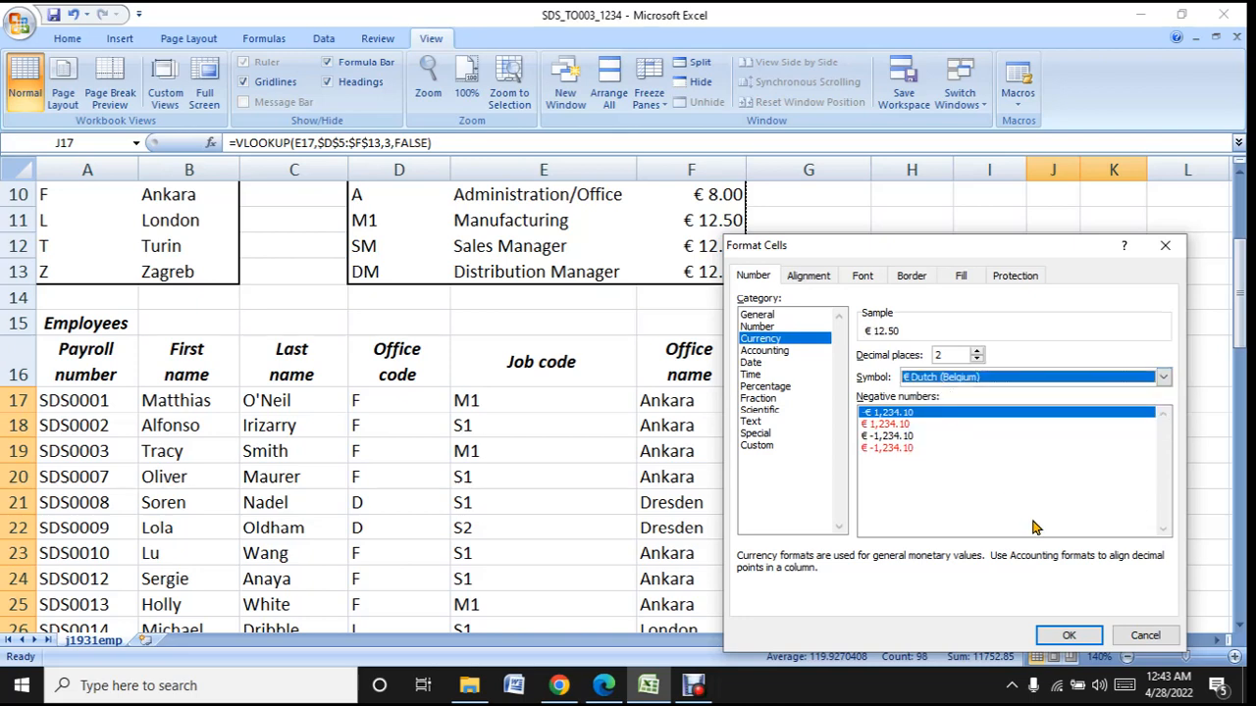
left_click(1082, 634)
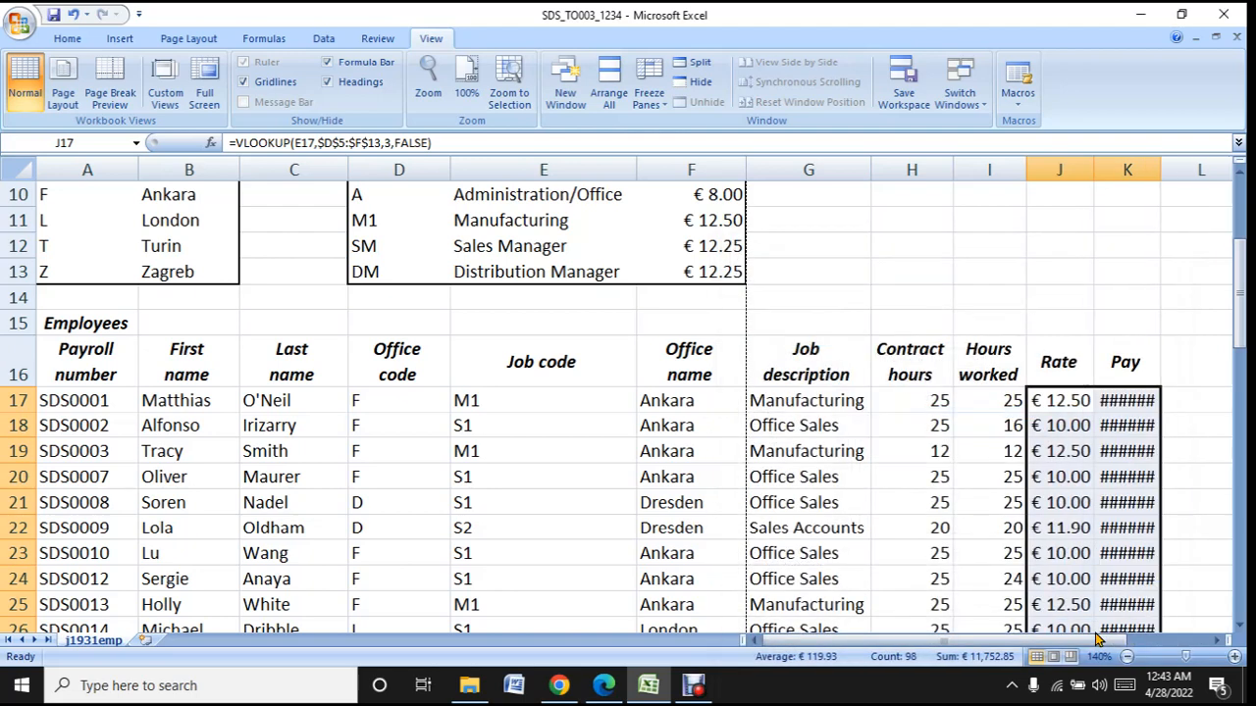
left_click(1135, 447)
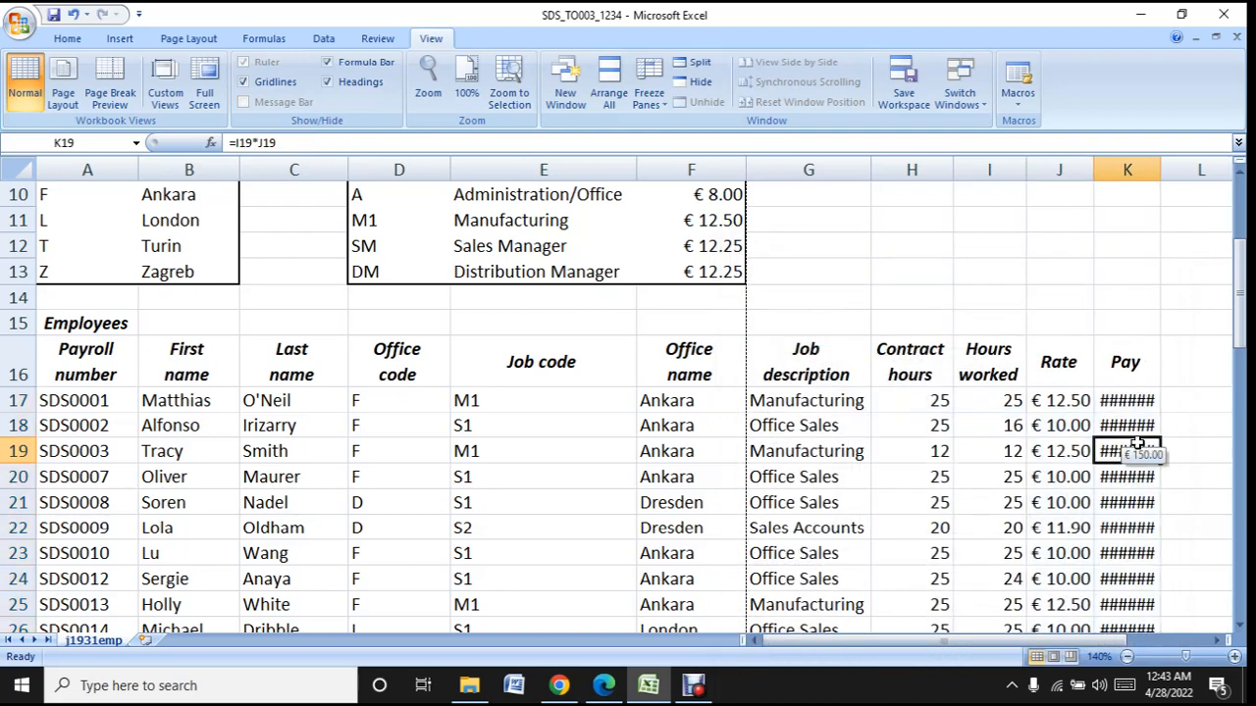
double_click(1170, 175)
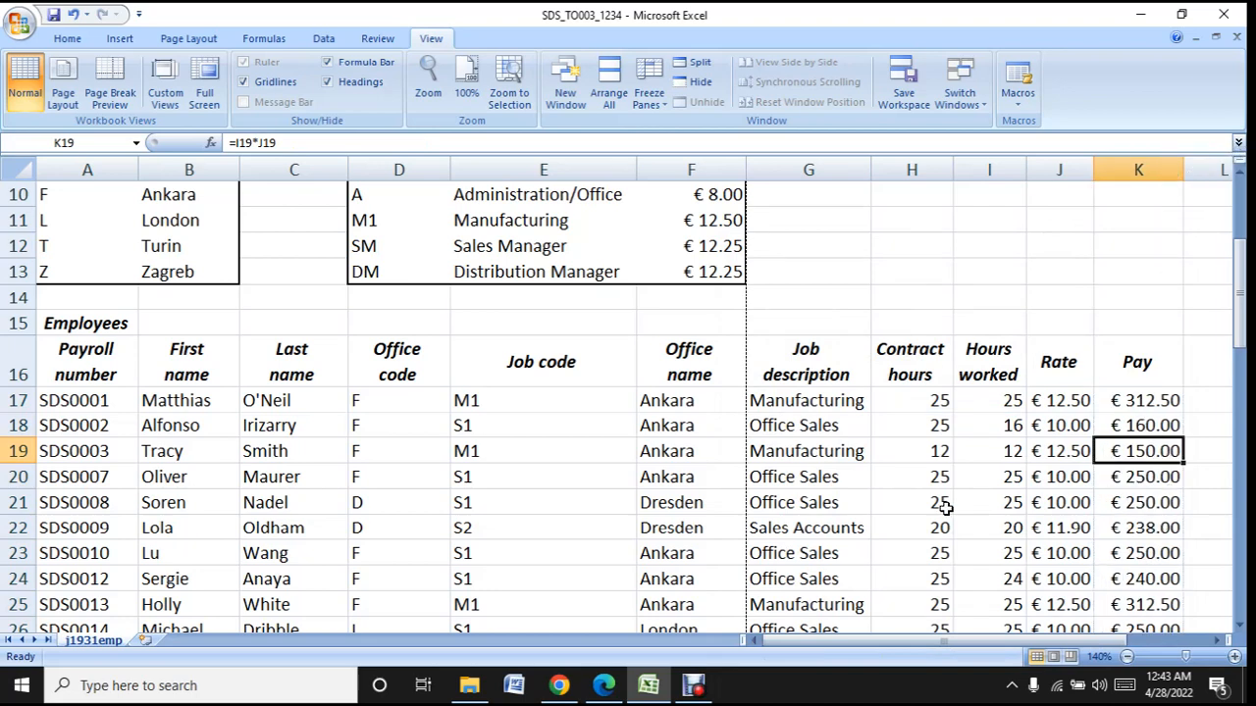
scroll(943, 507, "down", 13)
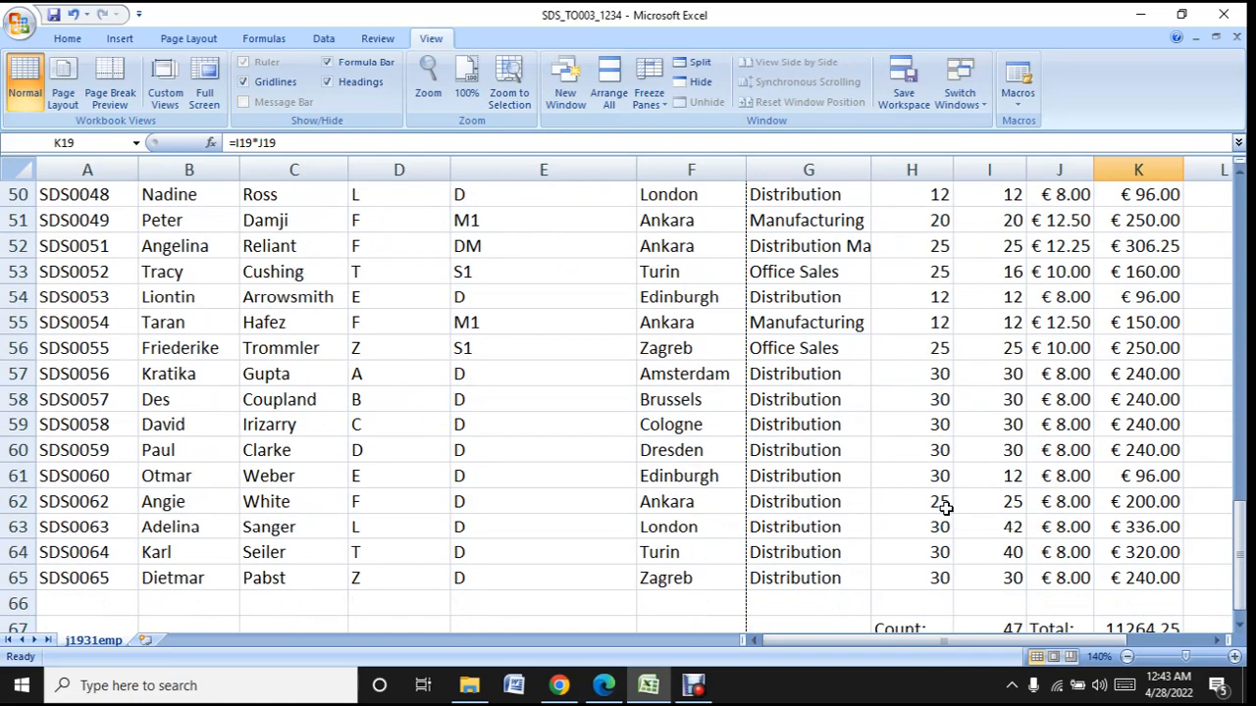
scroll(943, 507, "down", 3)
scroll(944, 508, "up", 3)
scroll(944, 507, "down", 2)
left_click(1153, 499)
right_click(1143, 501)
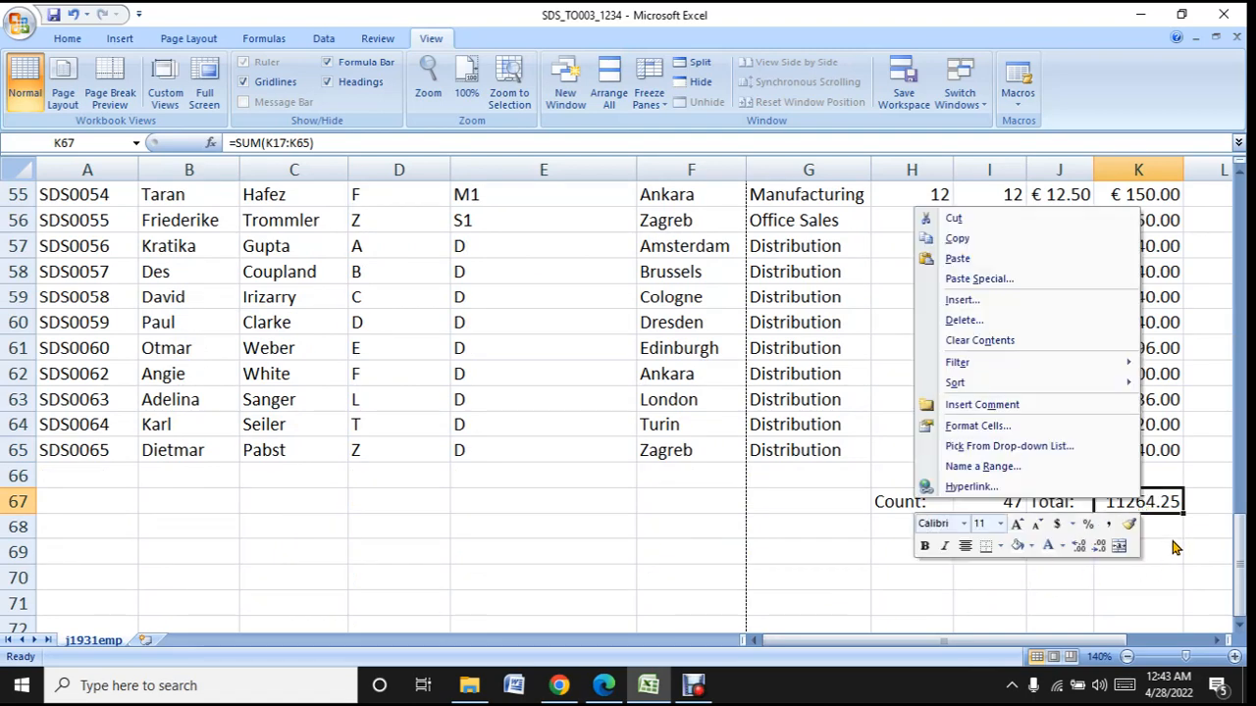
key("Escape")
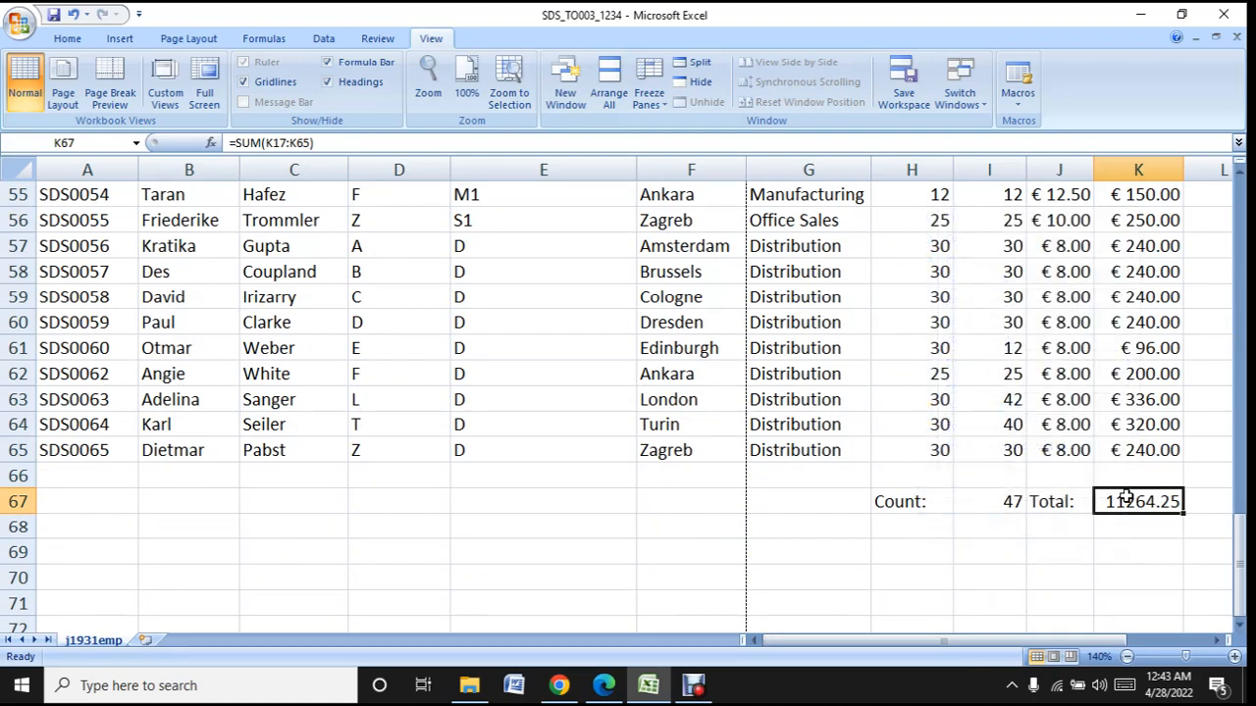
left_click(1133, 451)
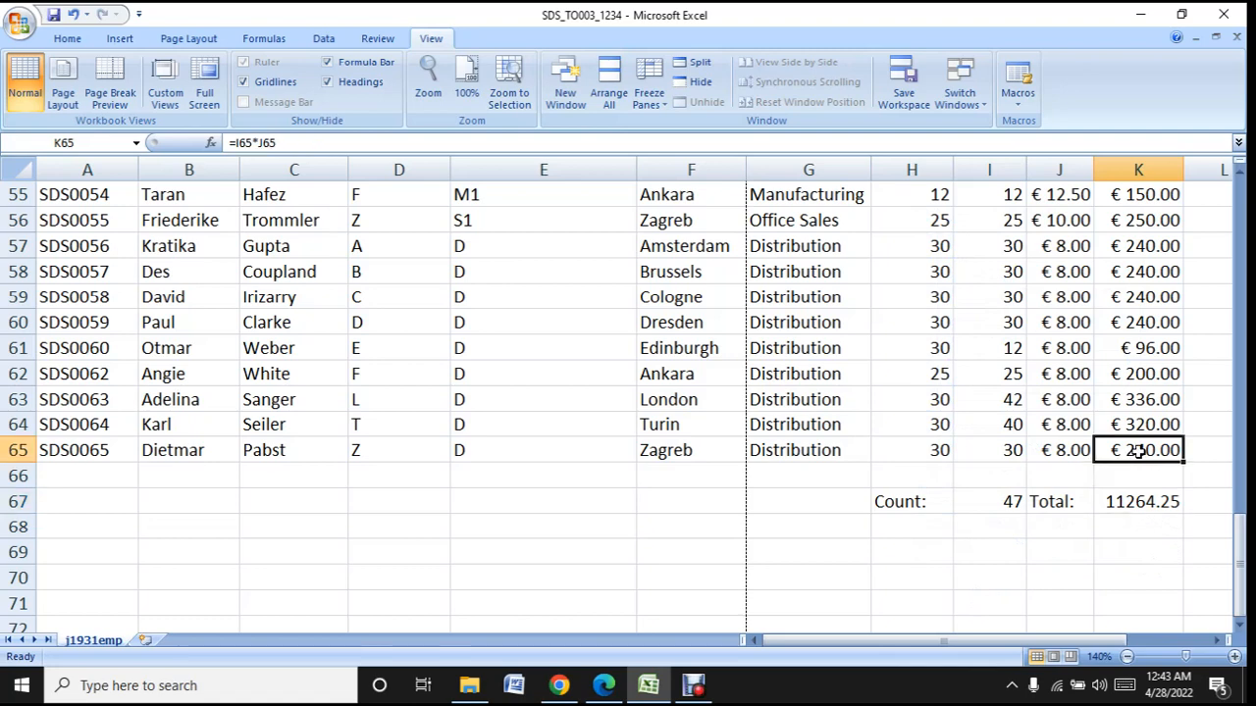
left_click(1133, 503)
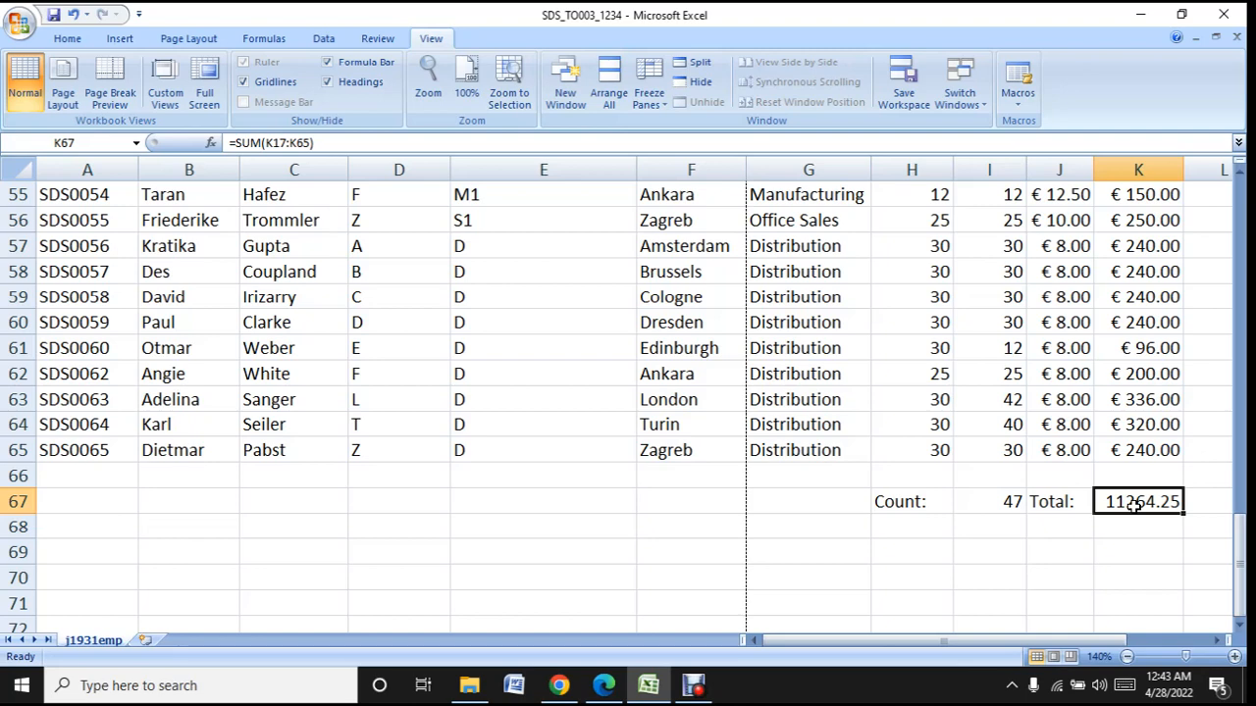
- Copy the currency formatting from K65 to the total in K67 with Format Painter and autofit column K
left_click(1136, 453)
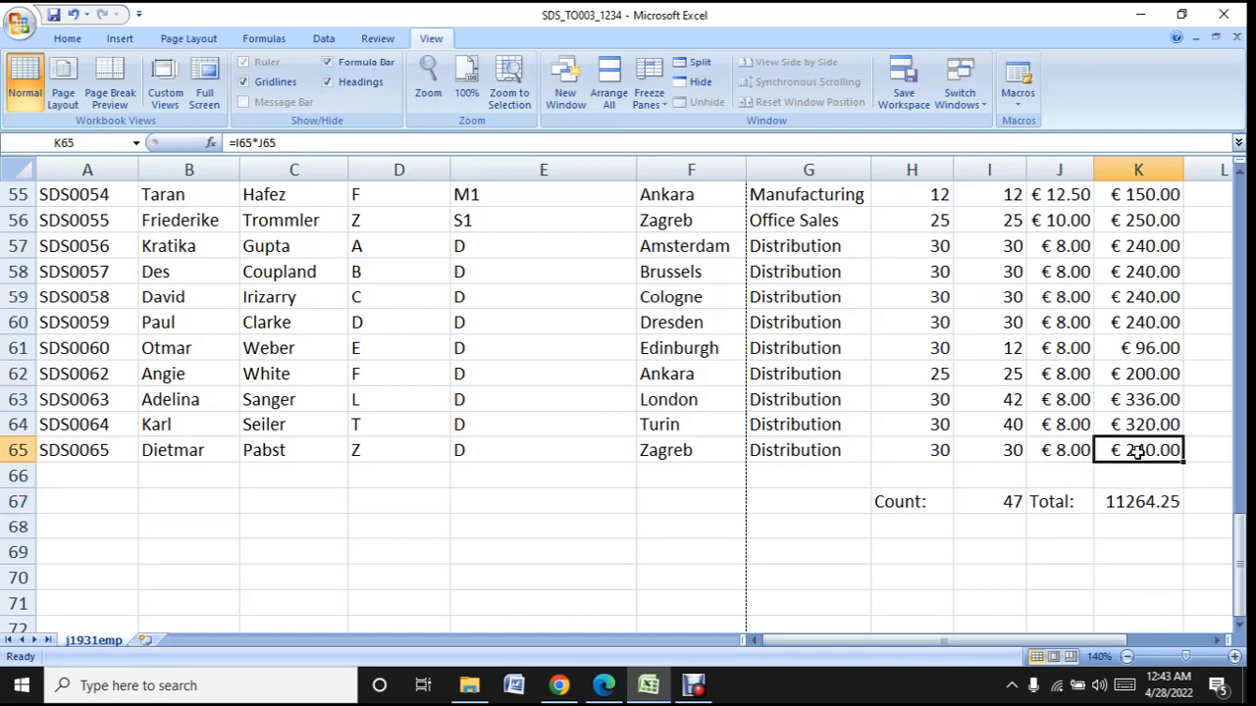
left_click(67, 37)
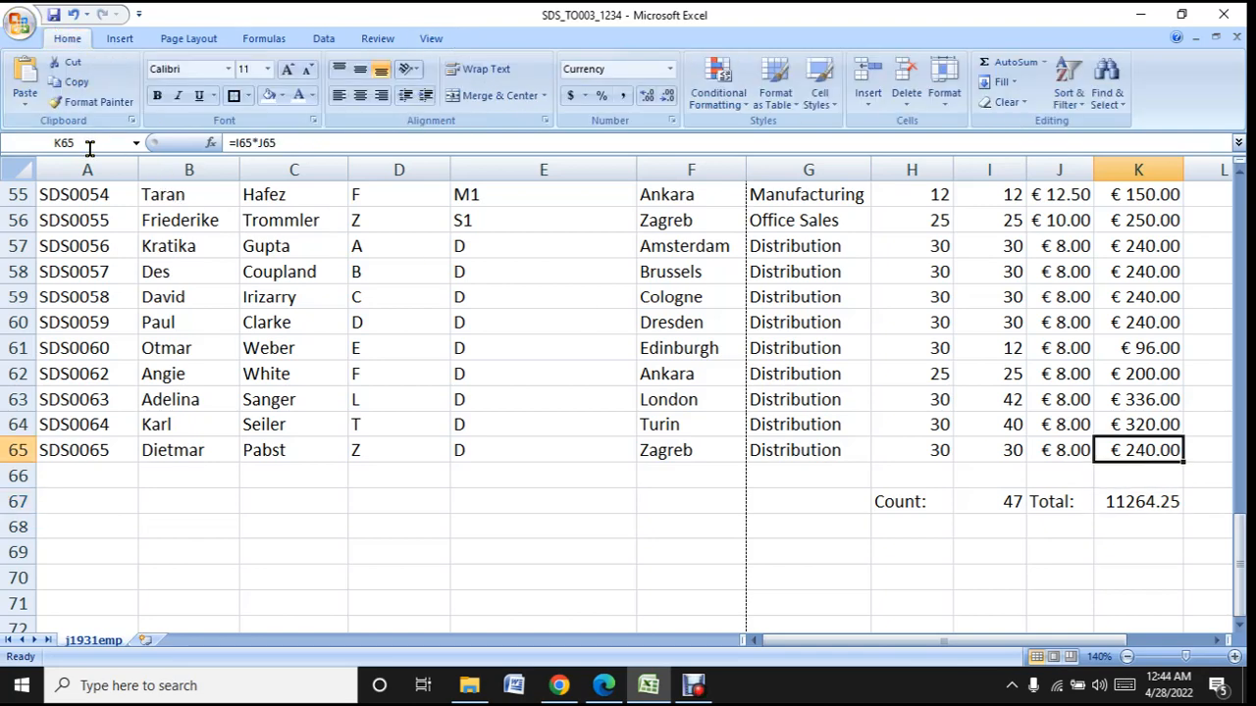
left_click(62, 103)
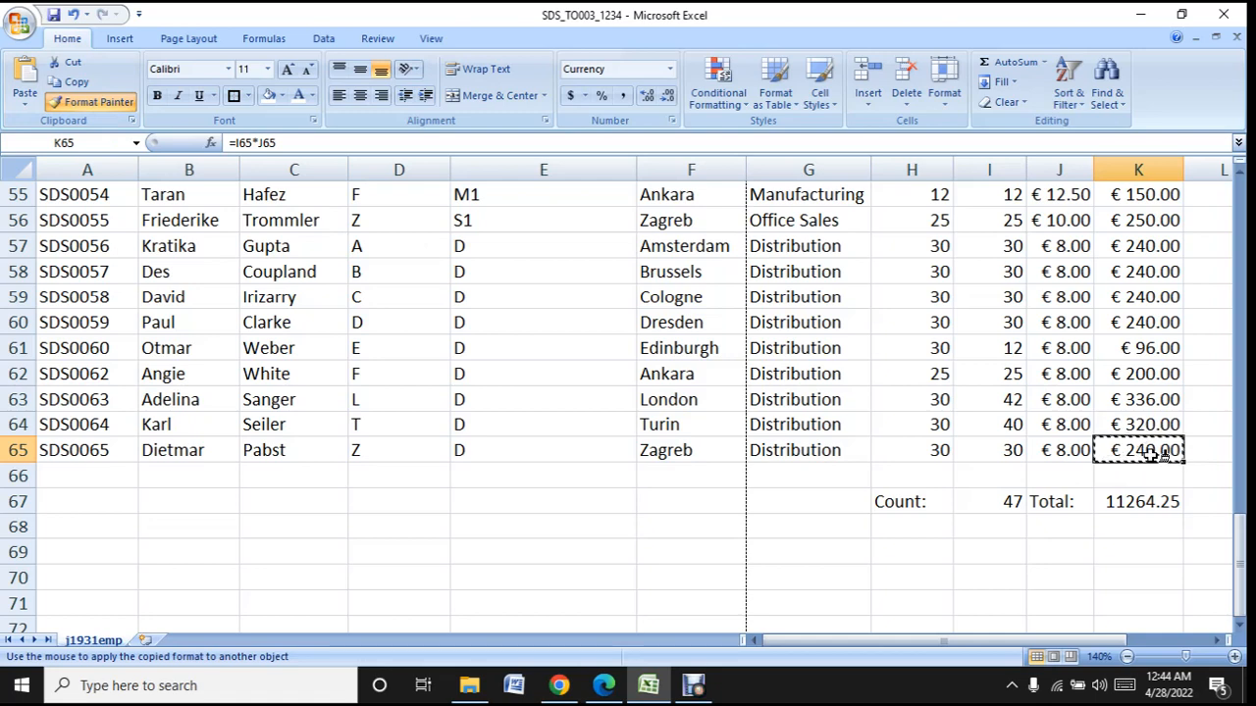
left_click(1139, 501)
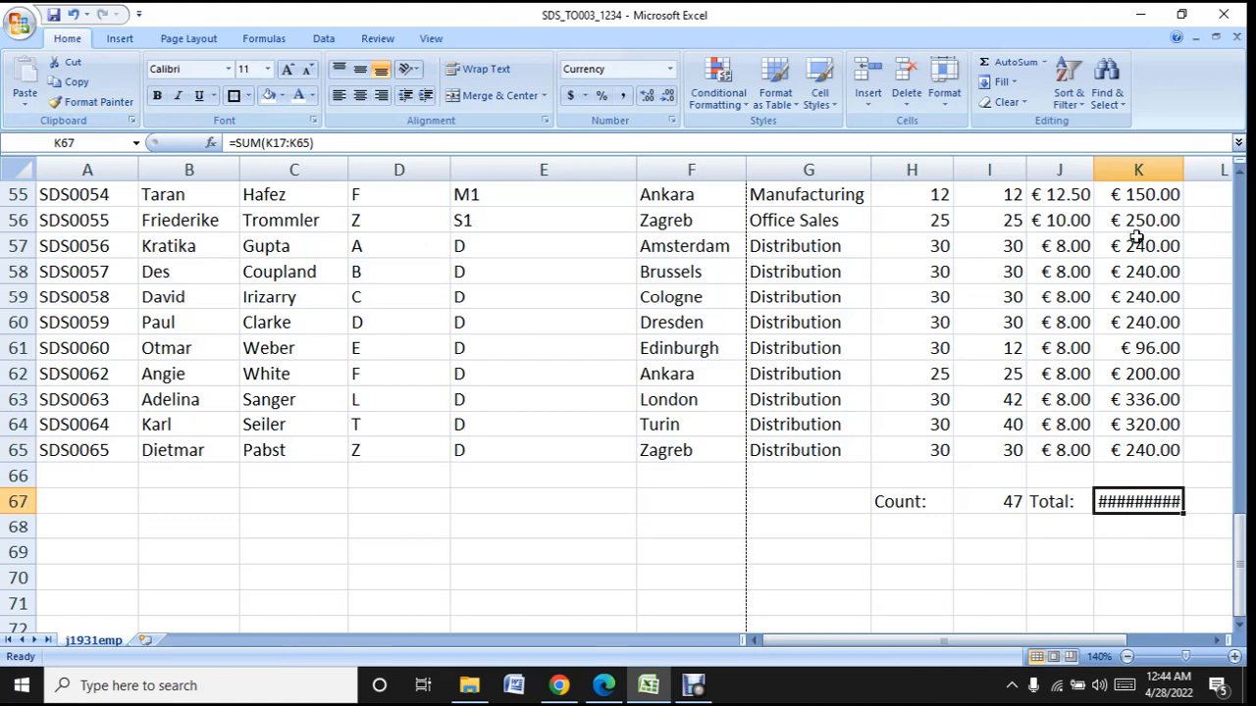
double_click(1189, 169)
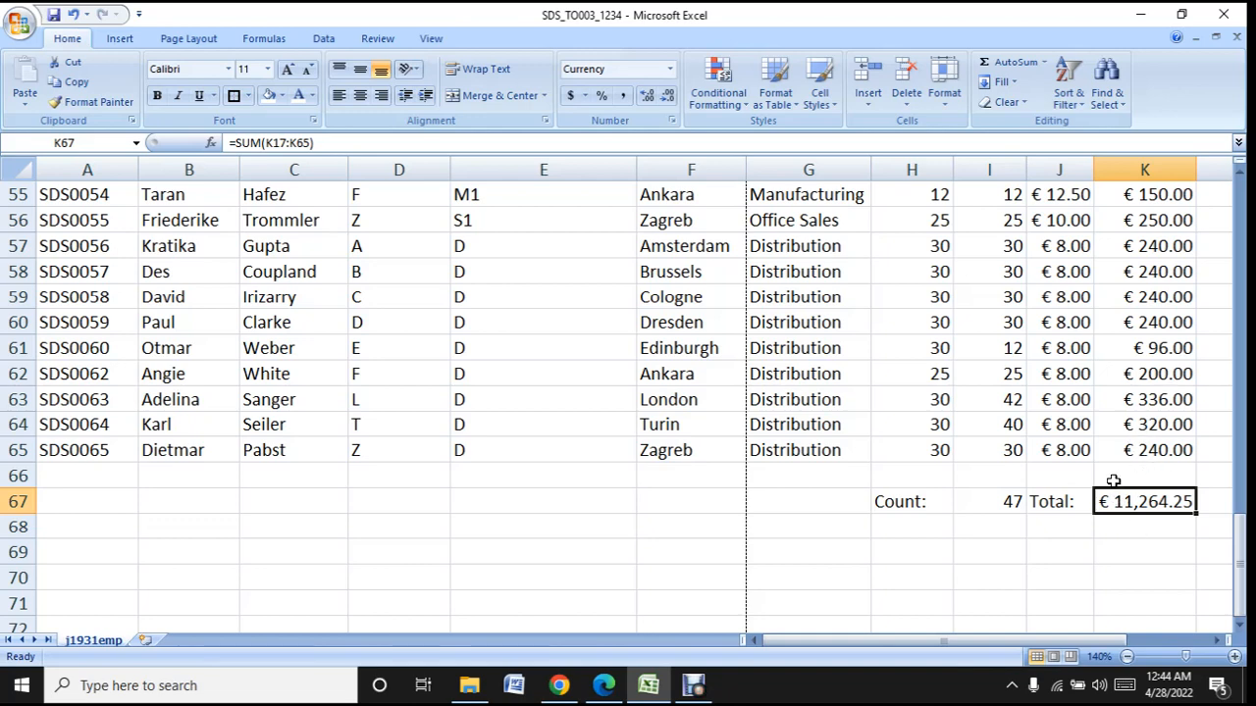
left_click(1135, 446)
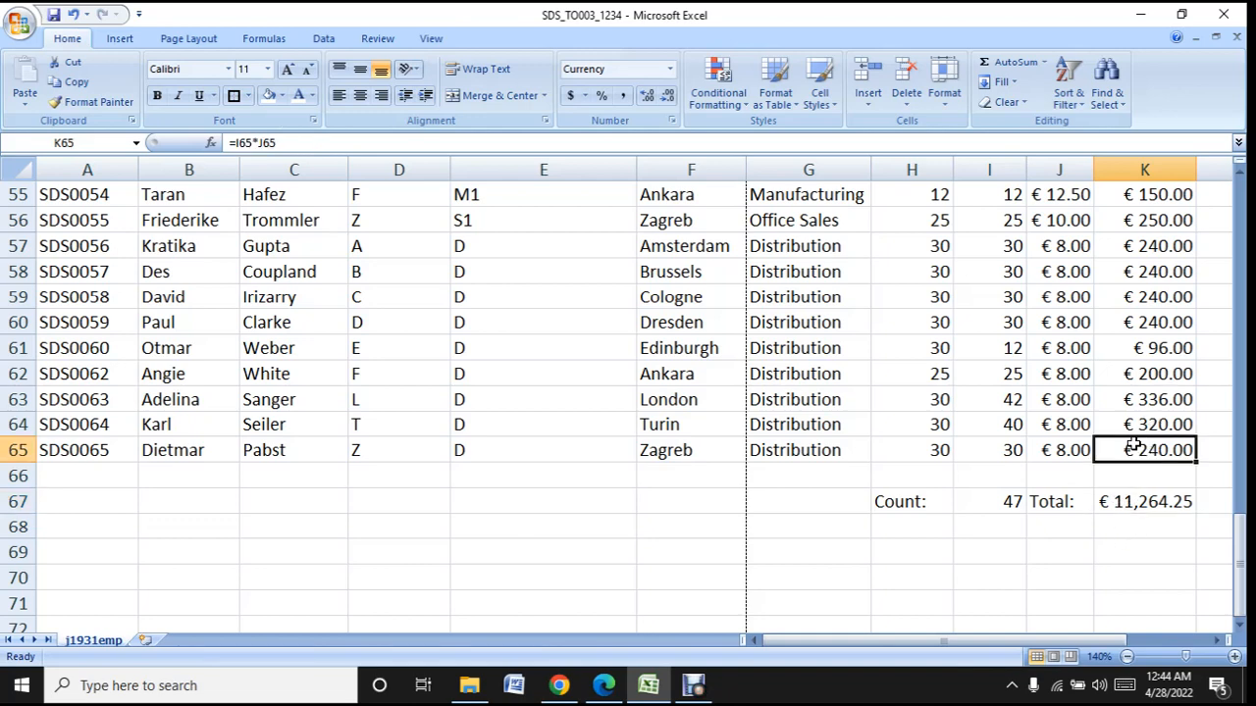
left_click(1124, 507)
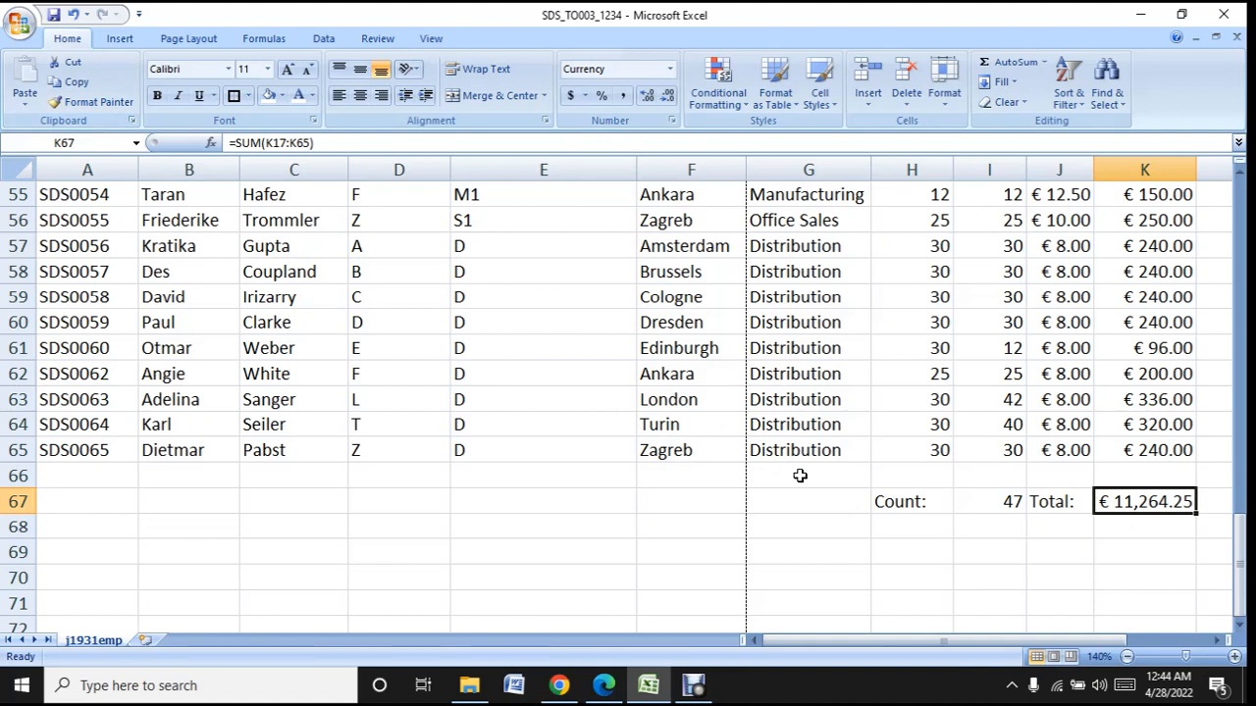
- Switch to the question paper PDF in Edge and read through tasks 12 to 20
left_click(603, 685)
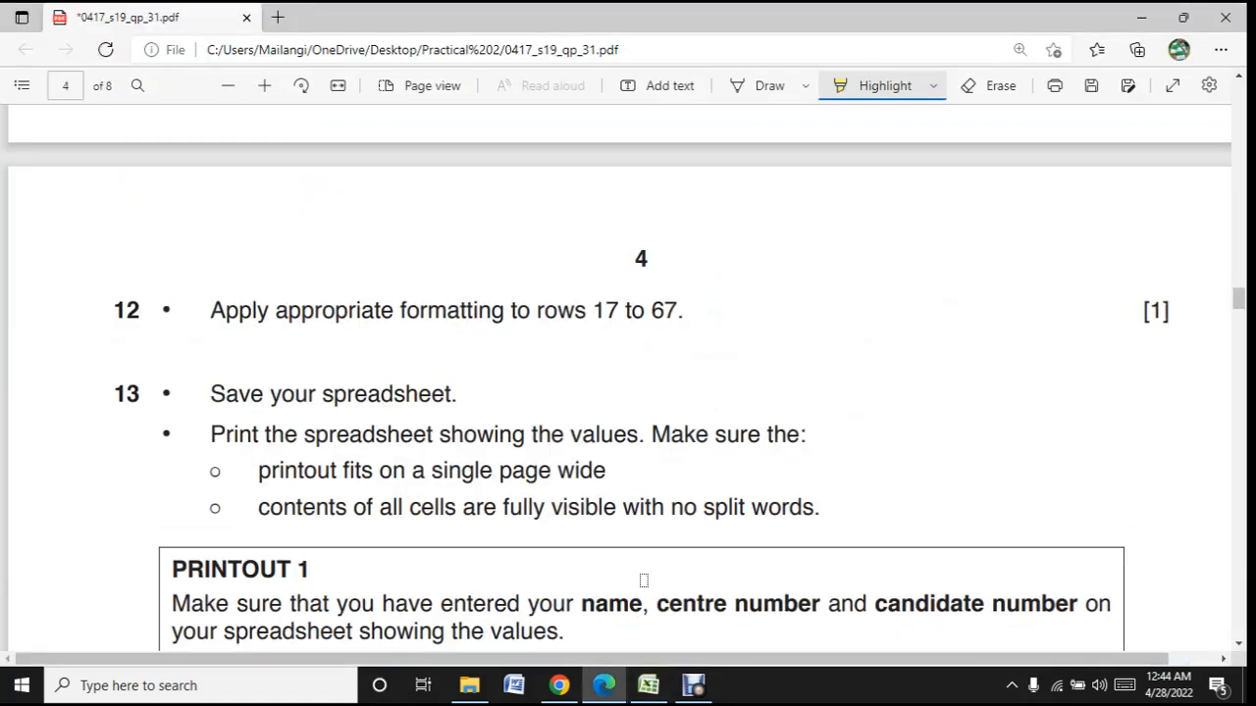
scroll(626, 518, "down", 3)
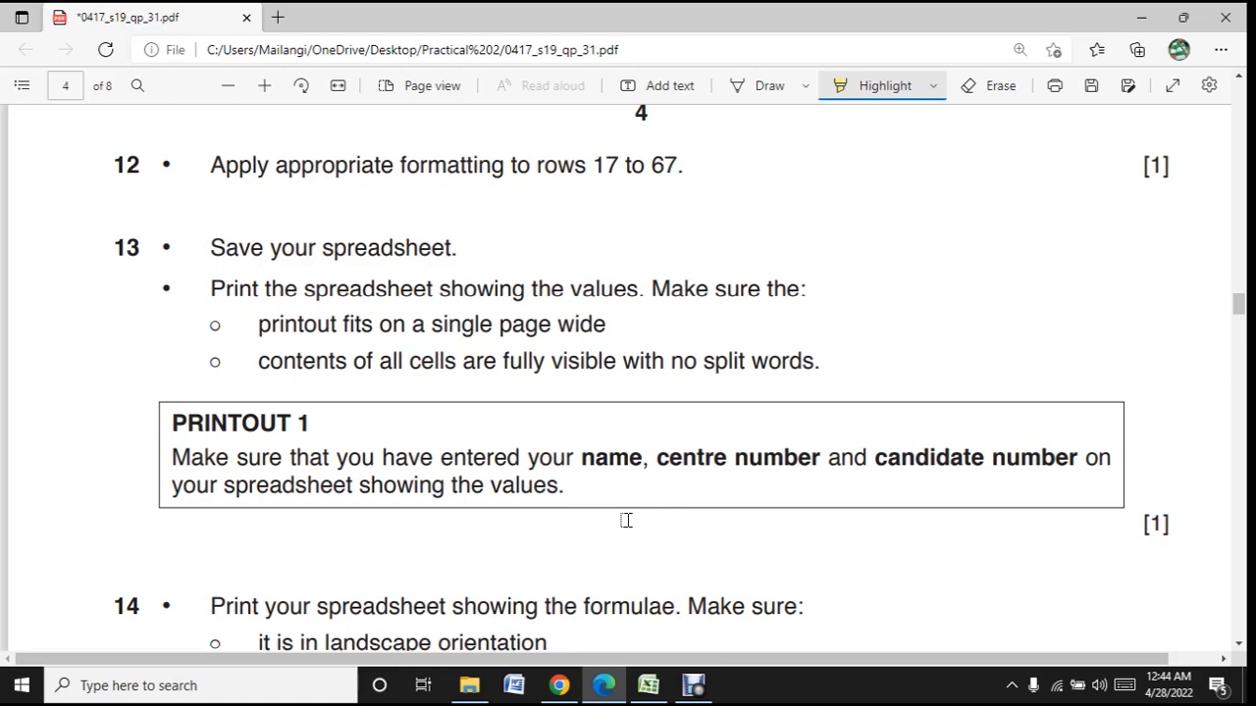
scroll(626, 520, "down", 3)
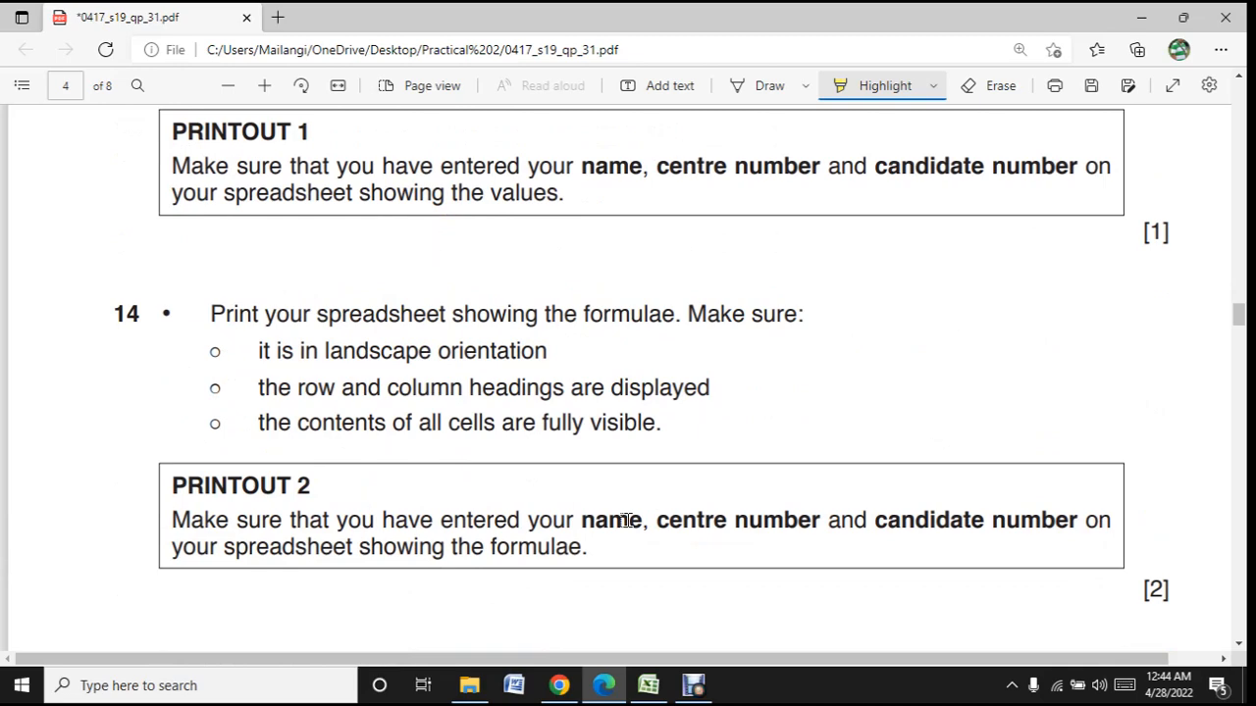
scroll(626, 520, "down", 3)
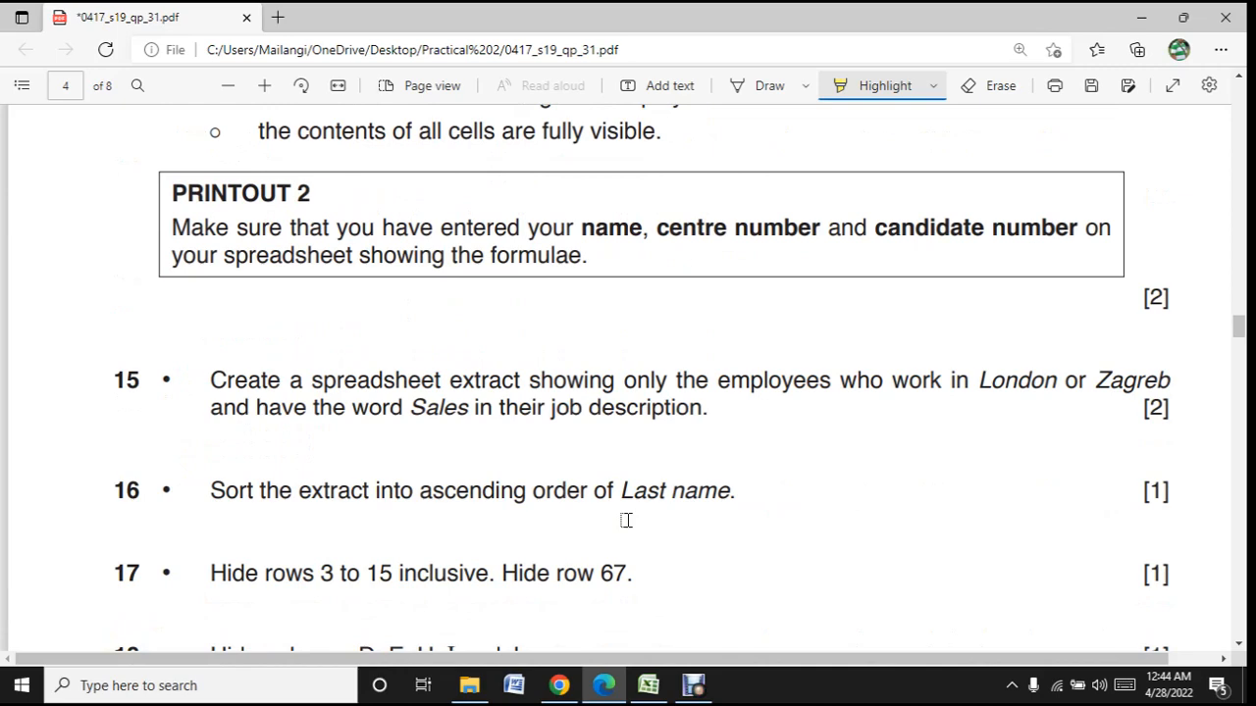
scroll(626, 520, "up", 3)
scroll(626, 519, "down", 3)
scroll(626, 520, "down", 2)
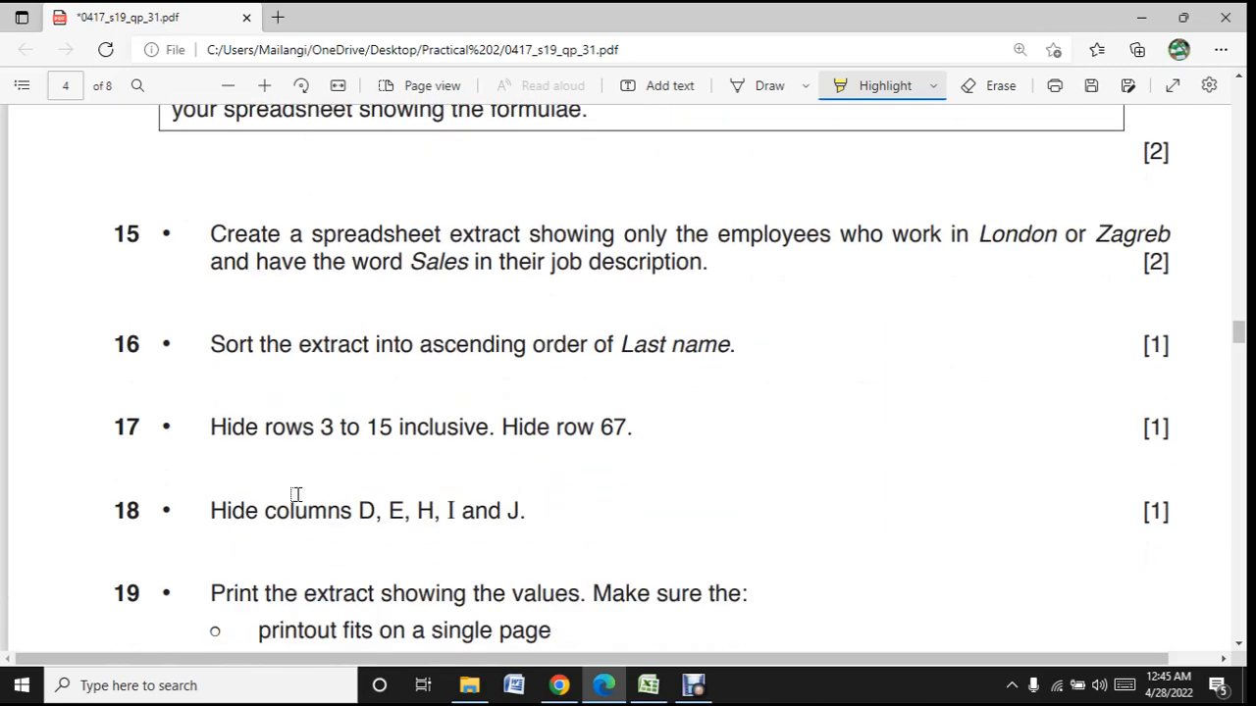
scroll(249, 255, "down", 9)
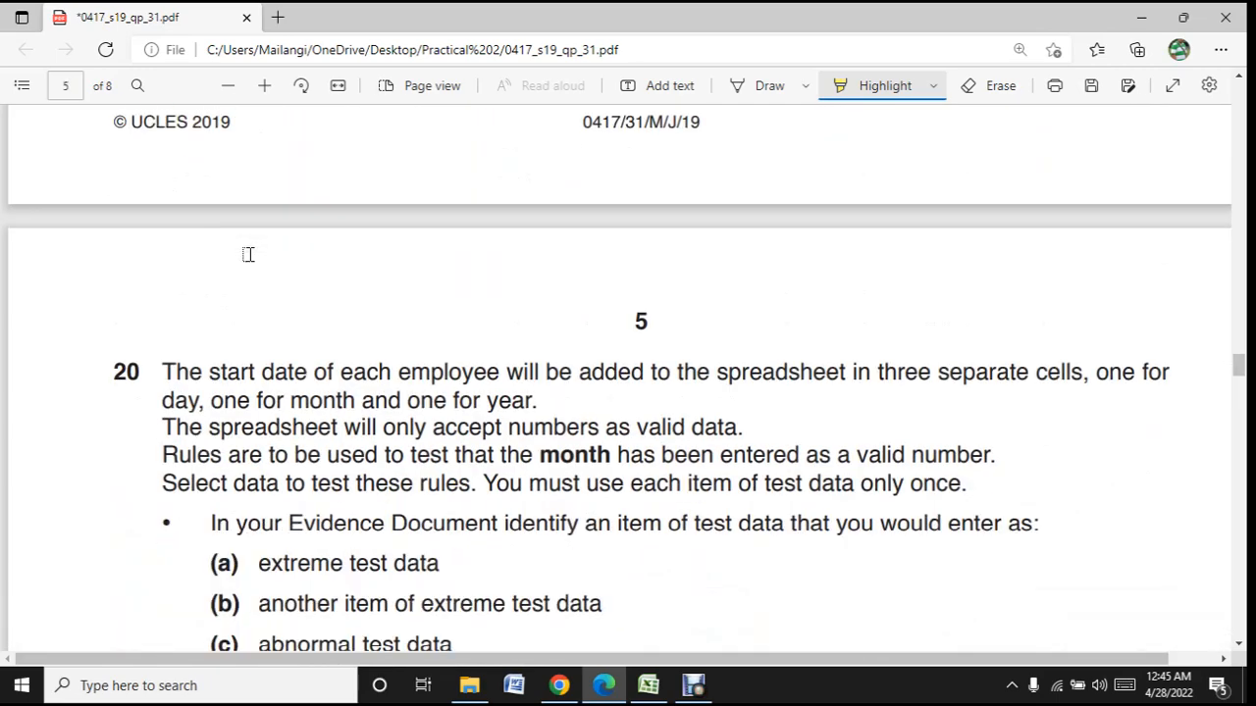
scroll(248, 254, "up", 5)
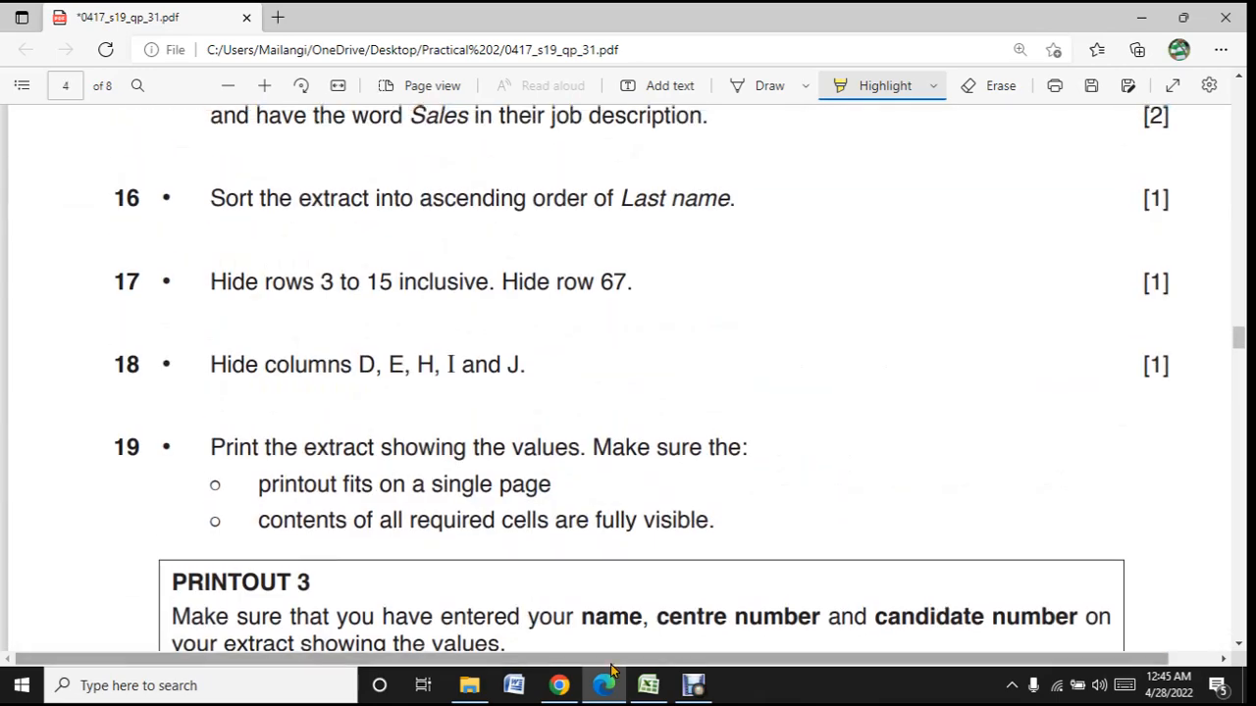
left_click(714, 693)
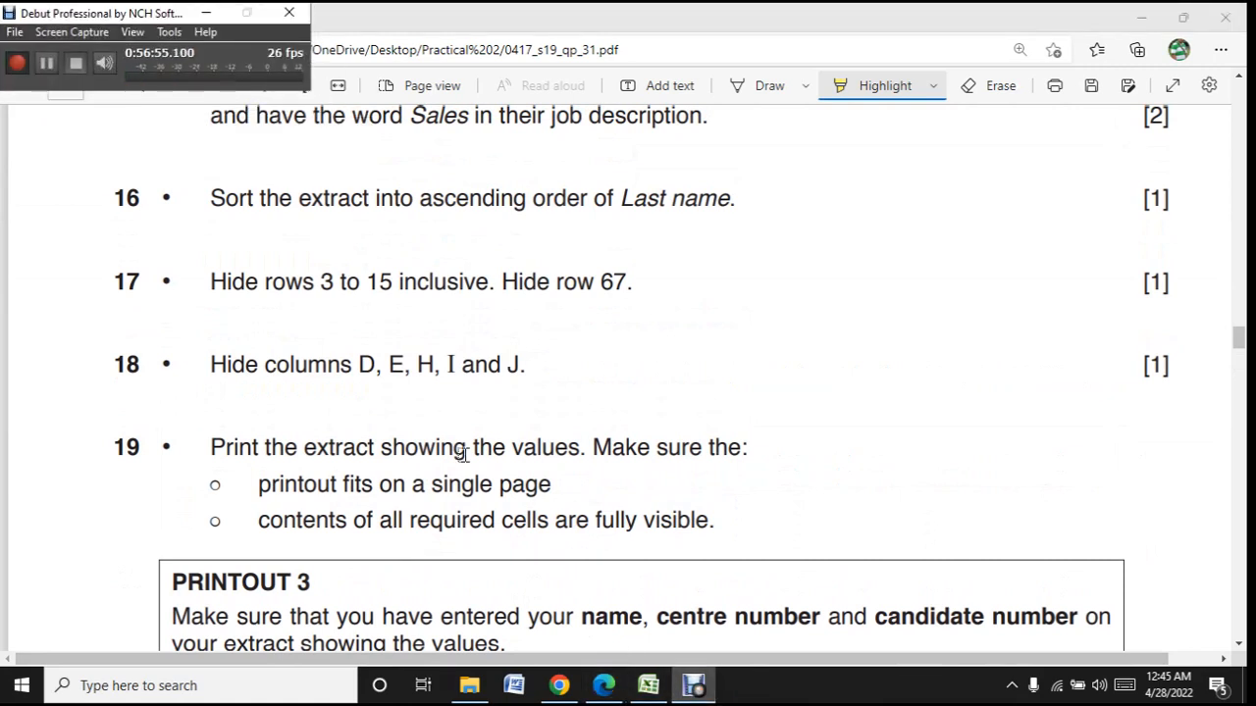